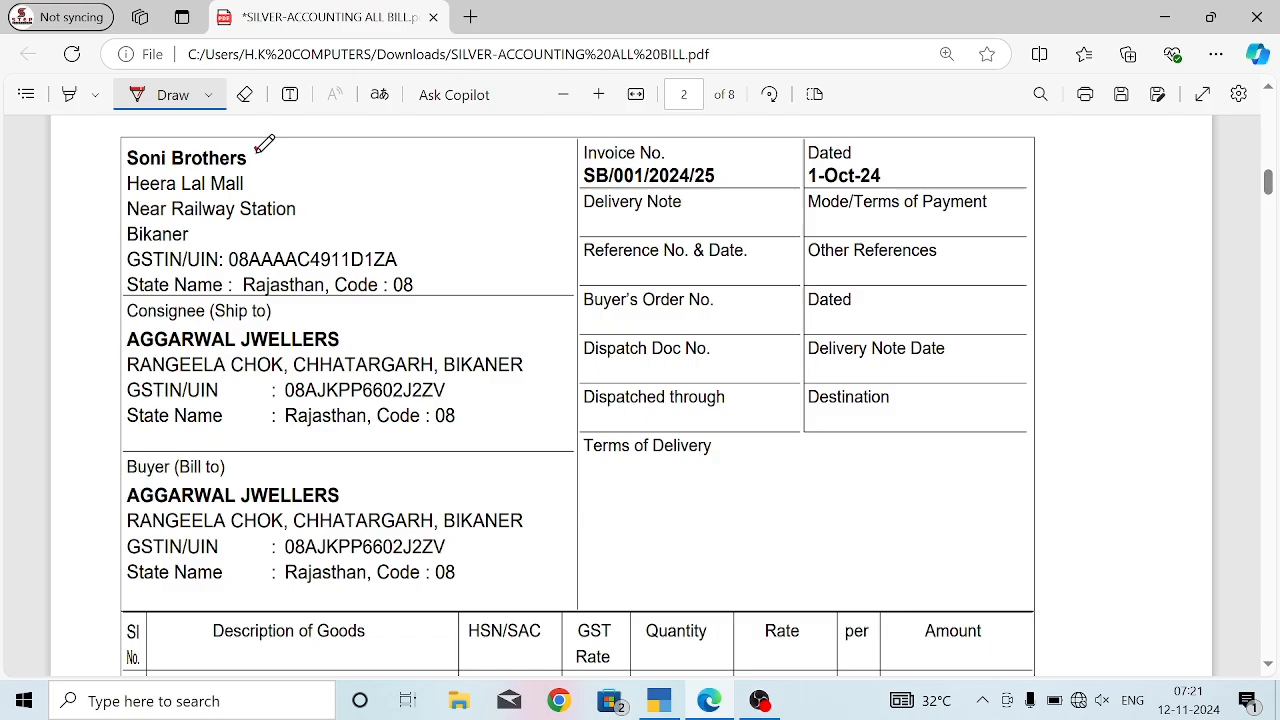
Mark the Soni Brothers invoice in ink: tick the supplier name, underline or tick the sterling silver details, and bracket the amounts.
{"action": "left_click_drag", "start_coordinate": [256, 148], "coordinate": [314, 116]}
{"action": "scroll", "coordinate": [280, 421], "scroll_direction": "down", "scroll_amount": 3}
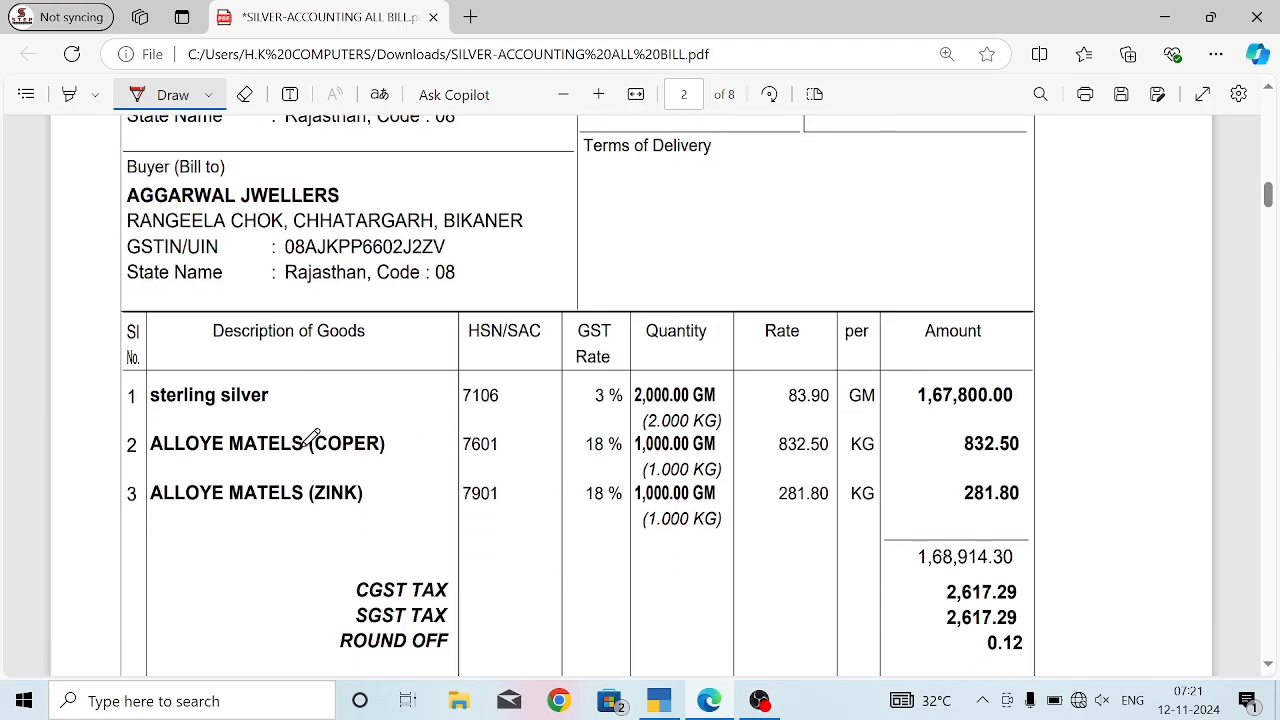
{"action": "mouse_move", "coordinate": [156, 406]}
{"action": "left_mouse_down"}
{"action": "mouse_move", "coordinate": [270, 408]}
{"action": "mouse_move", "coordinate": [405, 316]}
{"action": "left_mouse_up"}
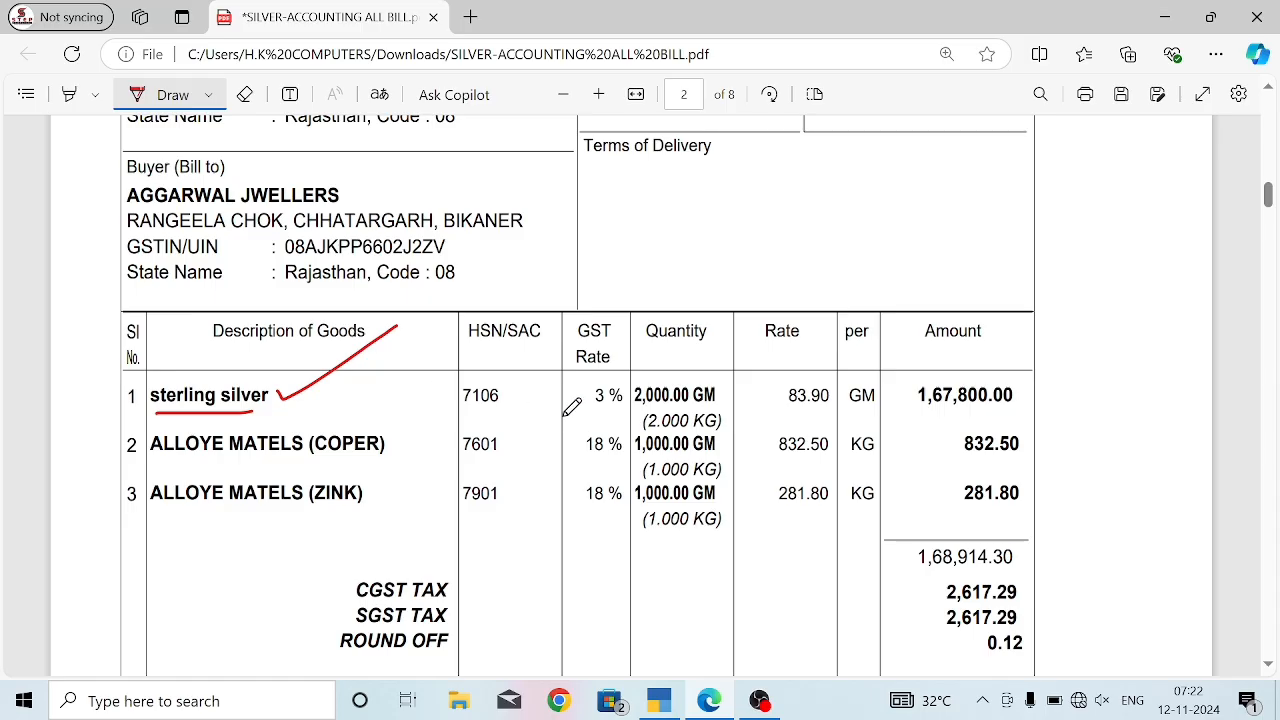
{"action": "left_click_drag", "start_coordinate": [572, 416], "coordinate": [645, 409]}
{"action": "mouse_move", "coordinate": [455, 416]}
{"action": "left_mouse_down"}
{"action": "mouse_move", "coordinate": [513, 414]}
{"action": "mouse_move", "coordinate": [578, 342]}
{"action": "left_mouse_up"}
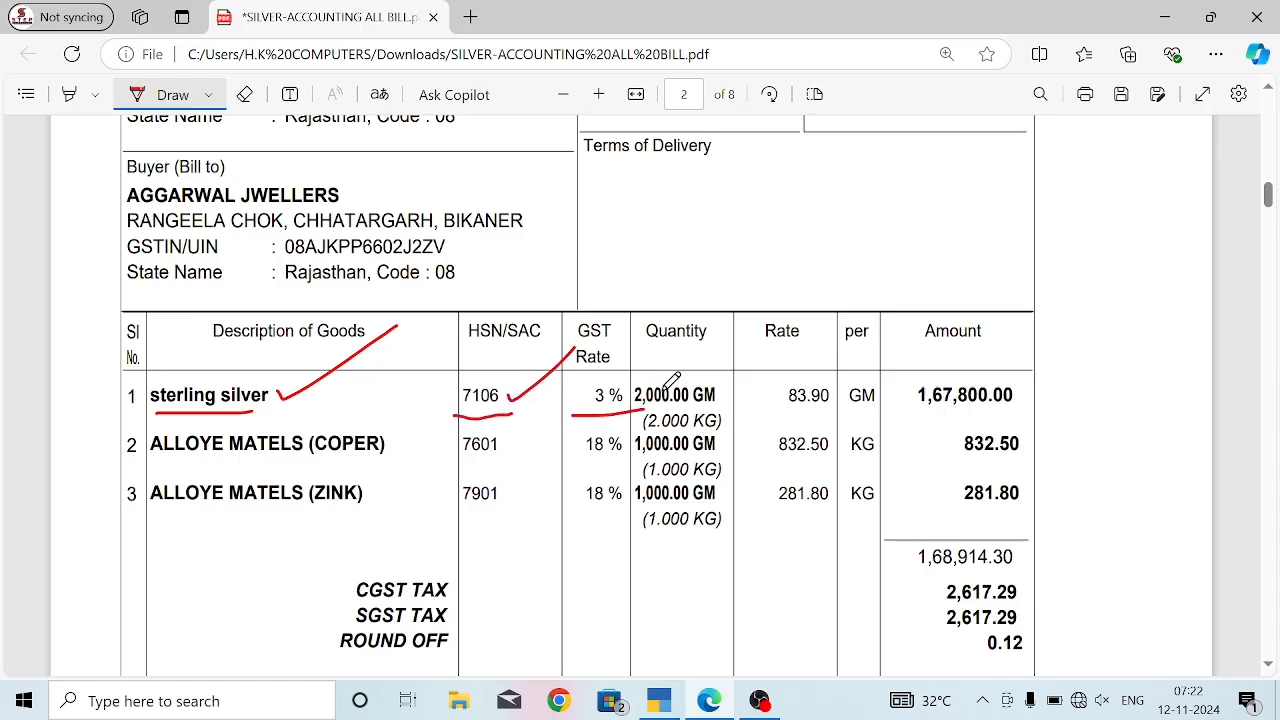
{"action": "left_click_drag", "start_coordinate": [681, 372], "coordinate": [736, 342]}
{"action": "left_click_drag", "start_coordinate": [780, 413], "coordinate": [817, 411]}
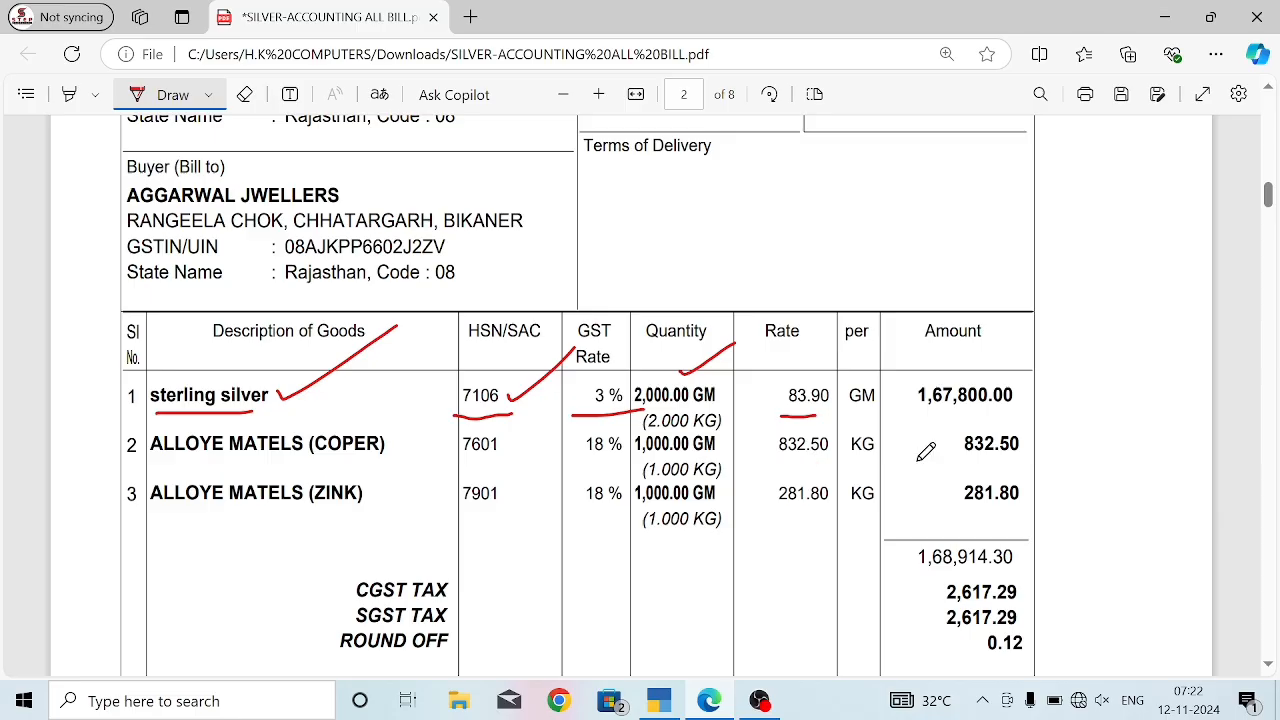
{"action": "mouse_move", "coordinate": [1063, 362]}
{"action": "left_mouse_down"}
{"action": "mouse_move", "coordinate": [1153, 627]}
{"action": "mouse_move", "coordinate": [1118, 632]}
{"action": "left_mouse_up"}
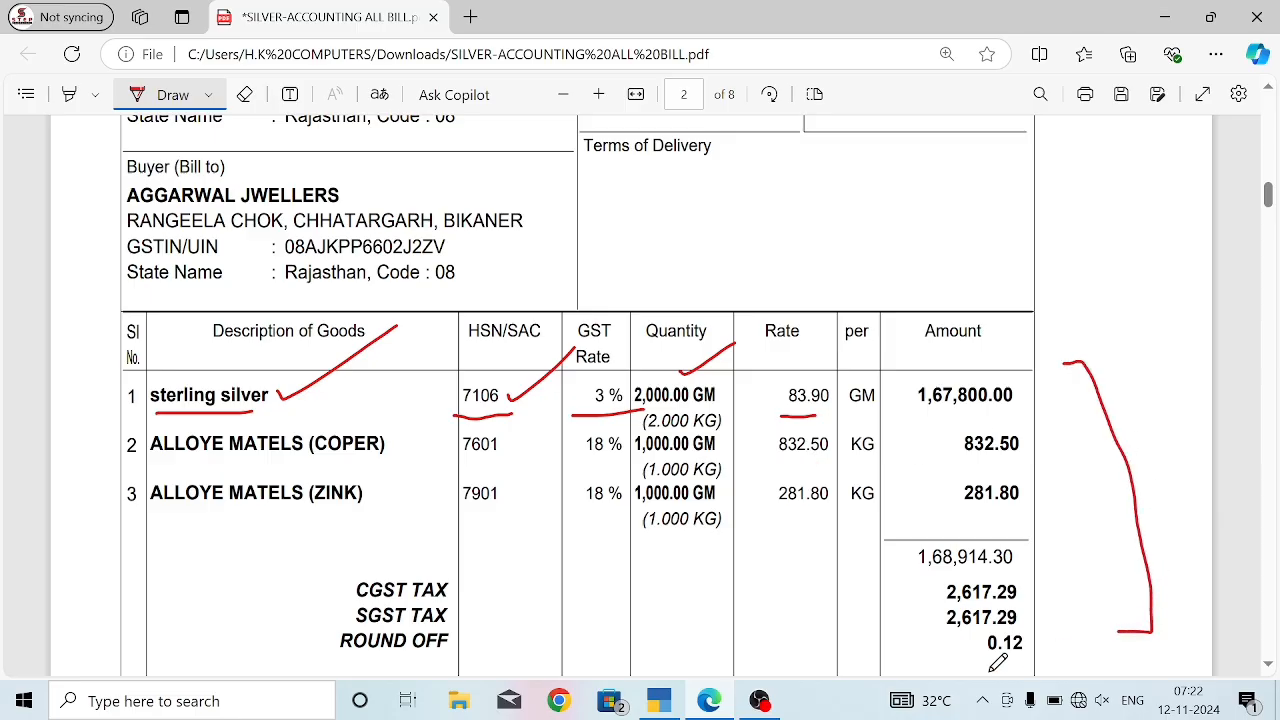
Review the supplier's tax invoice from its header down to the goods and tax totals, and turn off the Draw tool.
{"action": "key", "text": "alt+Tab"}
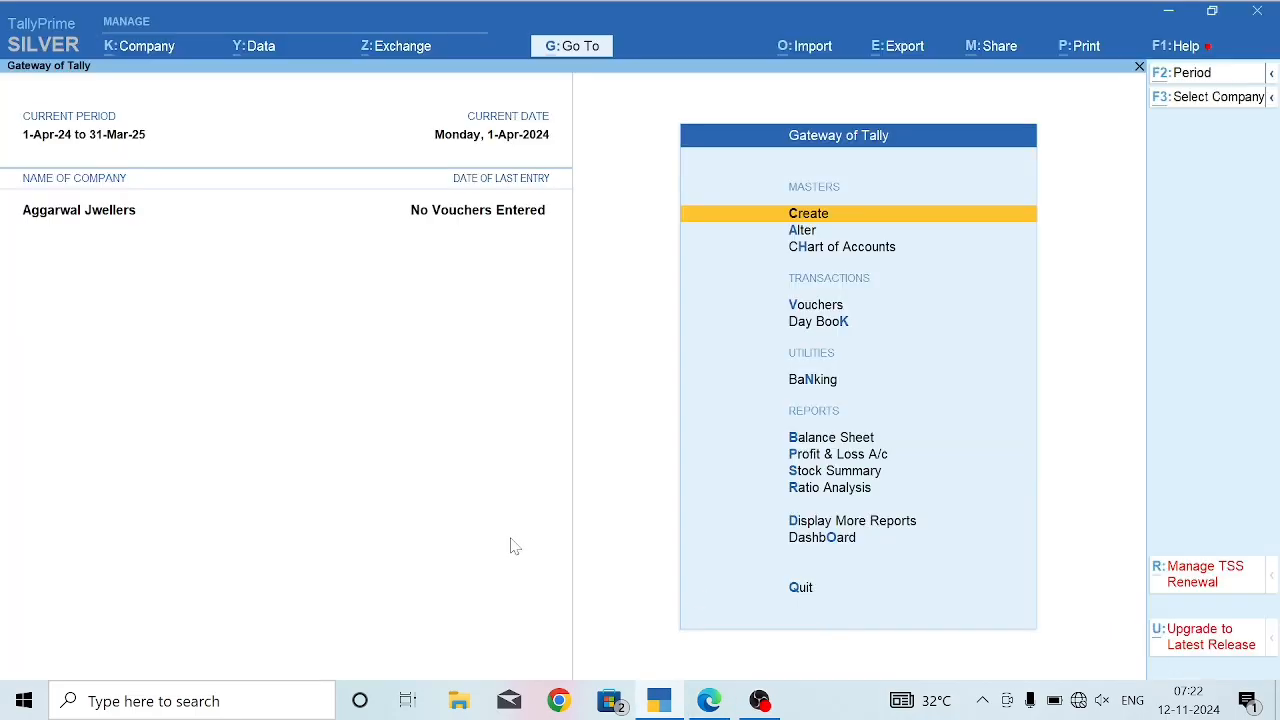
{"action": "key", "text": "alt+Tab"}
{"action": "scroll", "coordinate": [247, 344], "scroll_direction": "up", "scroll_amount": 5}
{"action": "scroll", "coordinate": [247, 344], "scroll_direction": "up", "scroll_amount": 3}
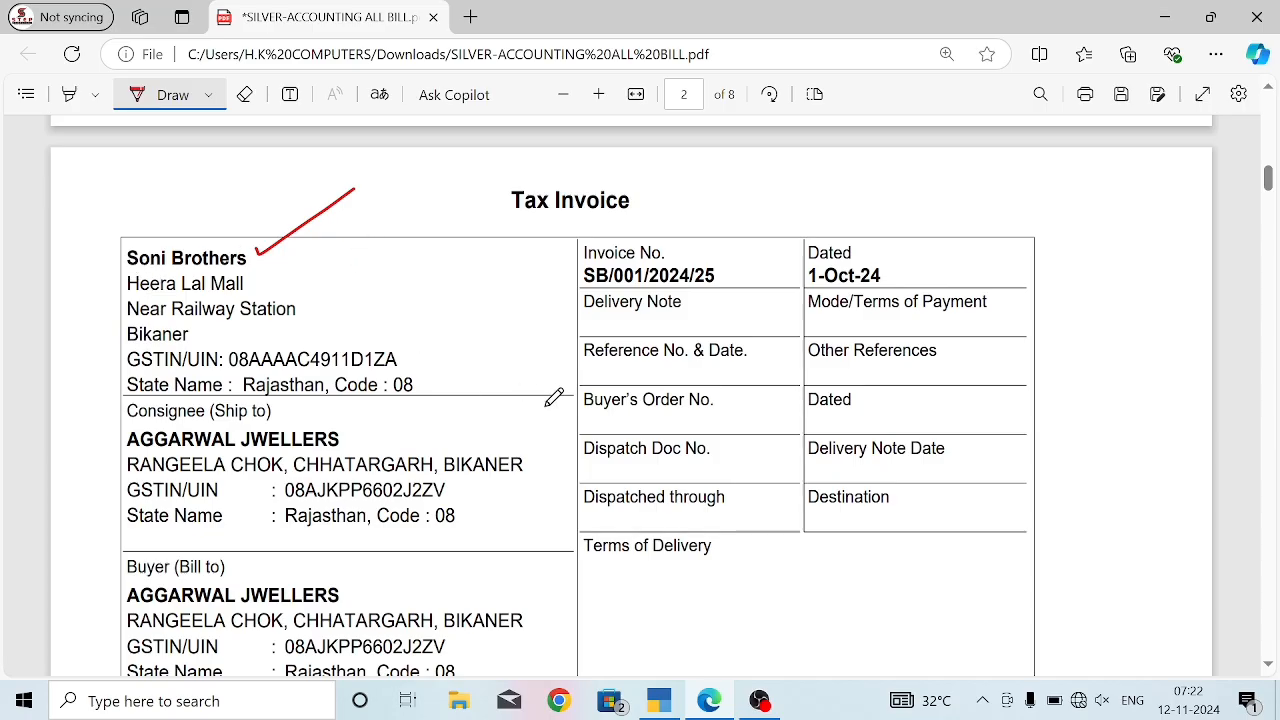
{"action": "scroll", "coordinate": [552, 397], "scroll_direction": "down", "scroll_amount": 10}
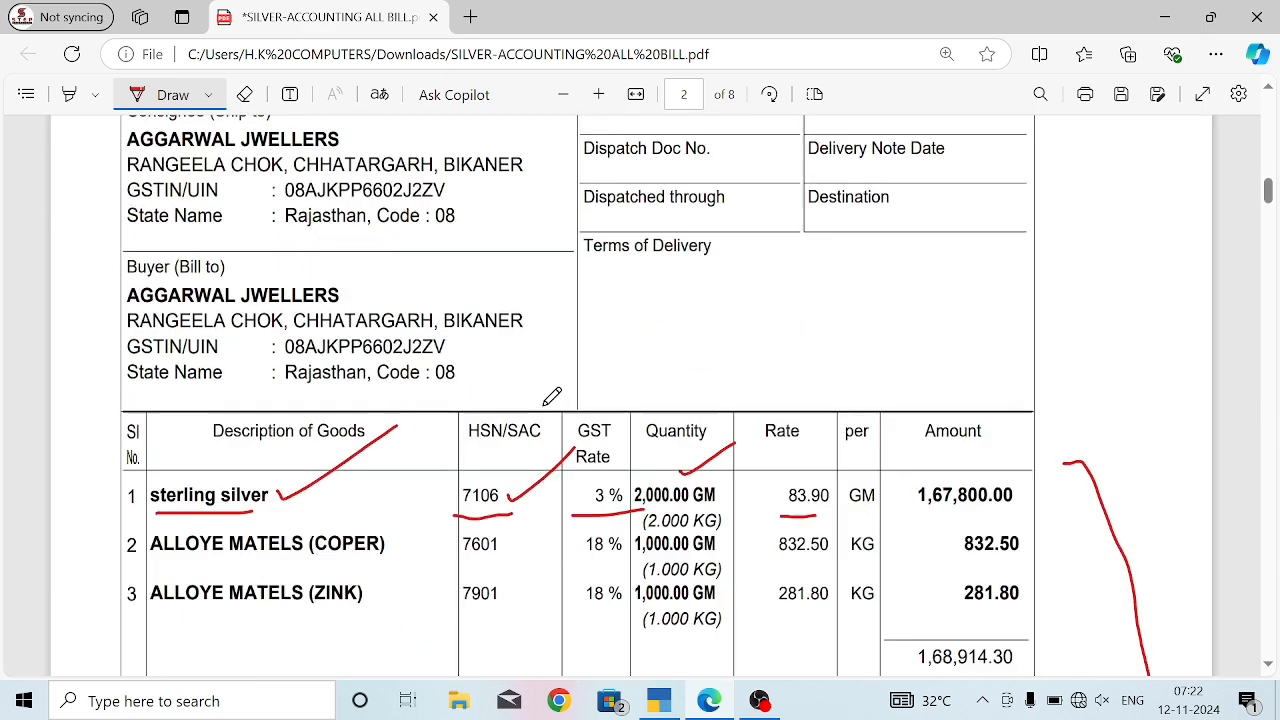
{"action": "scroll", "coordinate": [343, 330], "scroll_direction": "up", "scroll_amount": 2}
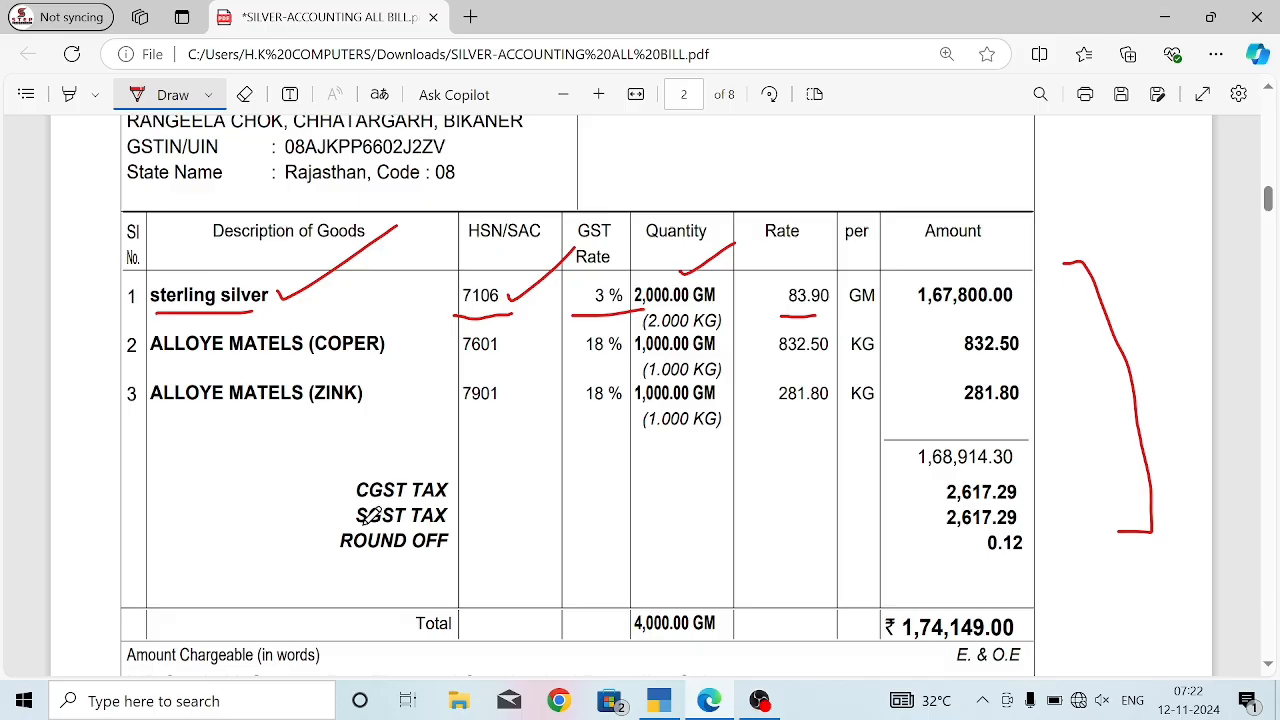
{"action": "left_click", "coordinate": [191, 101]}
Switch to TallyPrime and open a new Purchase voucher for Aggarwal Jwellers.
{"action": "key", "text": "alt+Tab"}
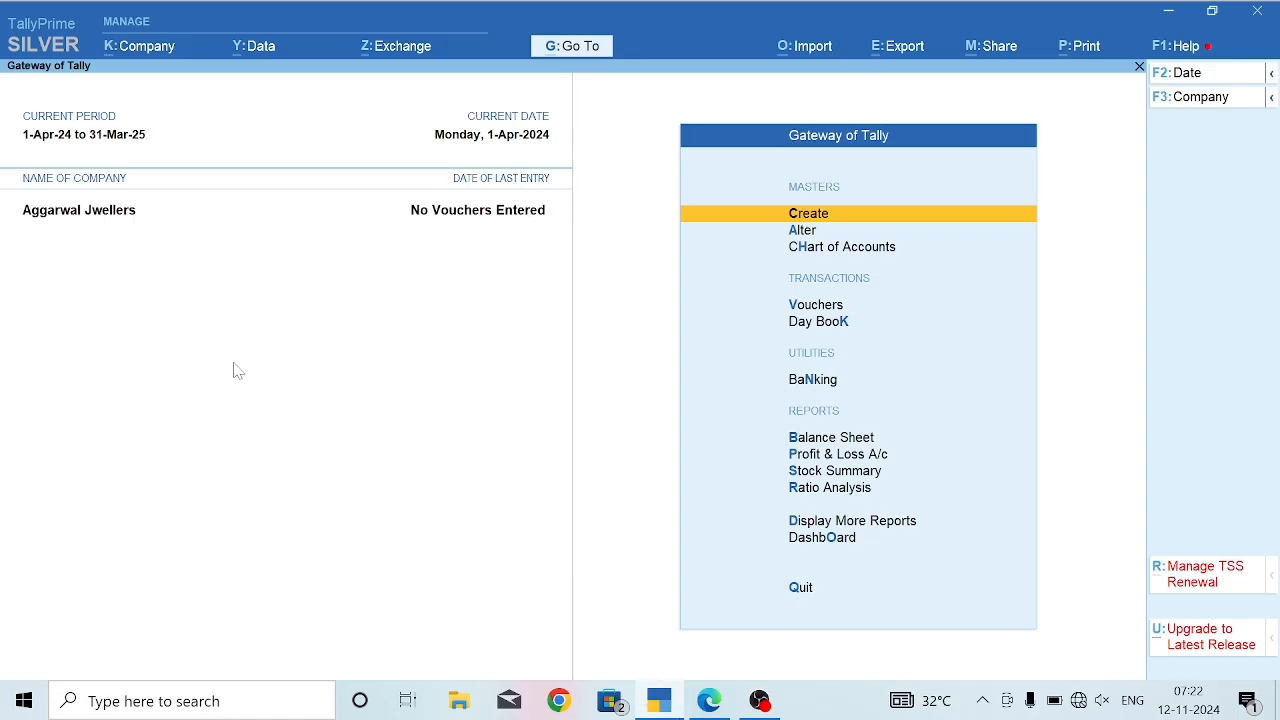
{"action": "key", "text": "Down"}
{"action": "key", "text": "Down"}
{"action": "key", "text": "Down"}
{"action": "key", "text": "Return"}
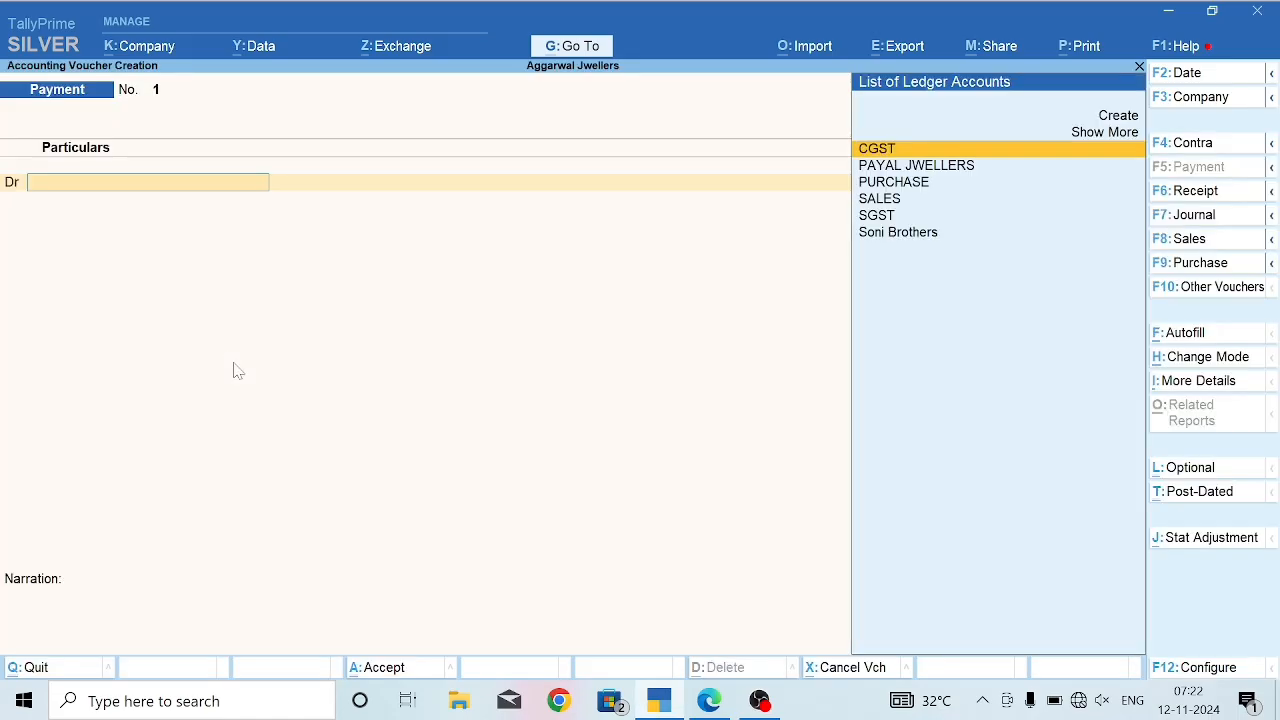
{"action": "key", "text": "F9"}
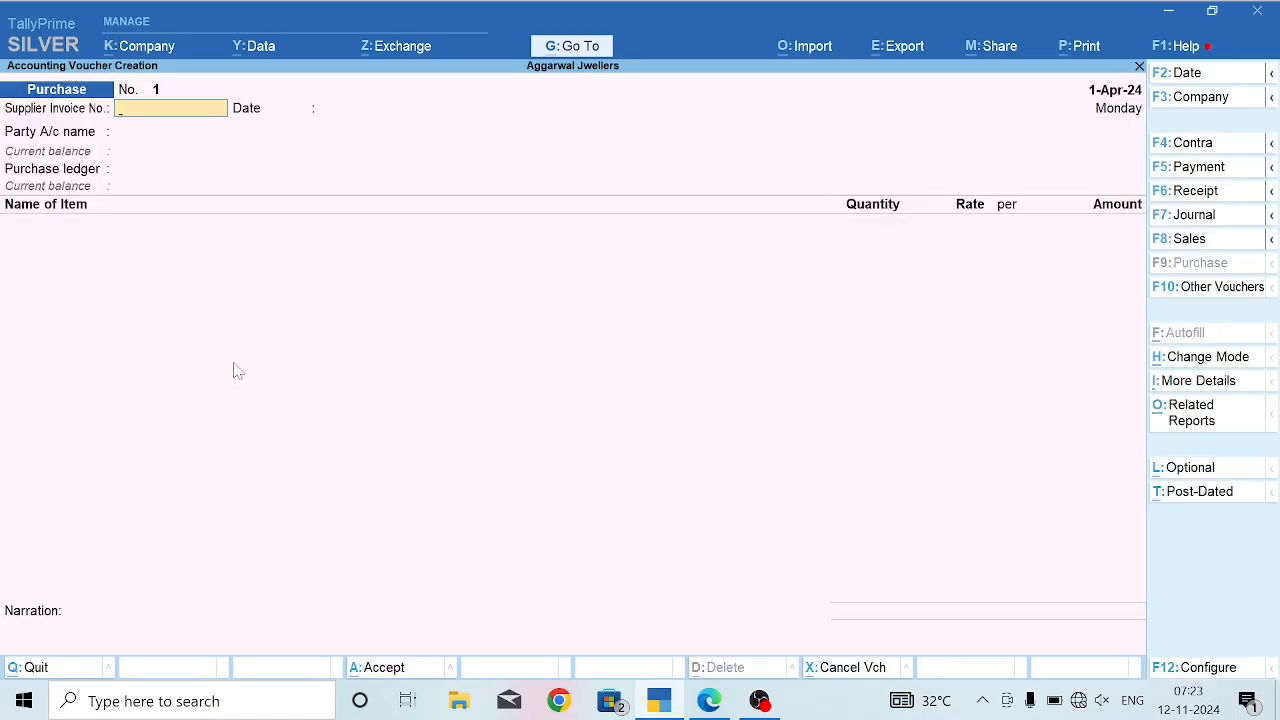
Copy the invoice number SB/001/2024/25 from the PDF bill into the voucher's supplier invoice number.
{"action": "key", "text": "alt+Tab"}
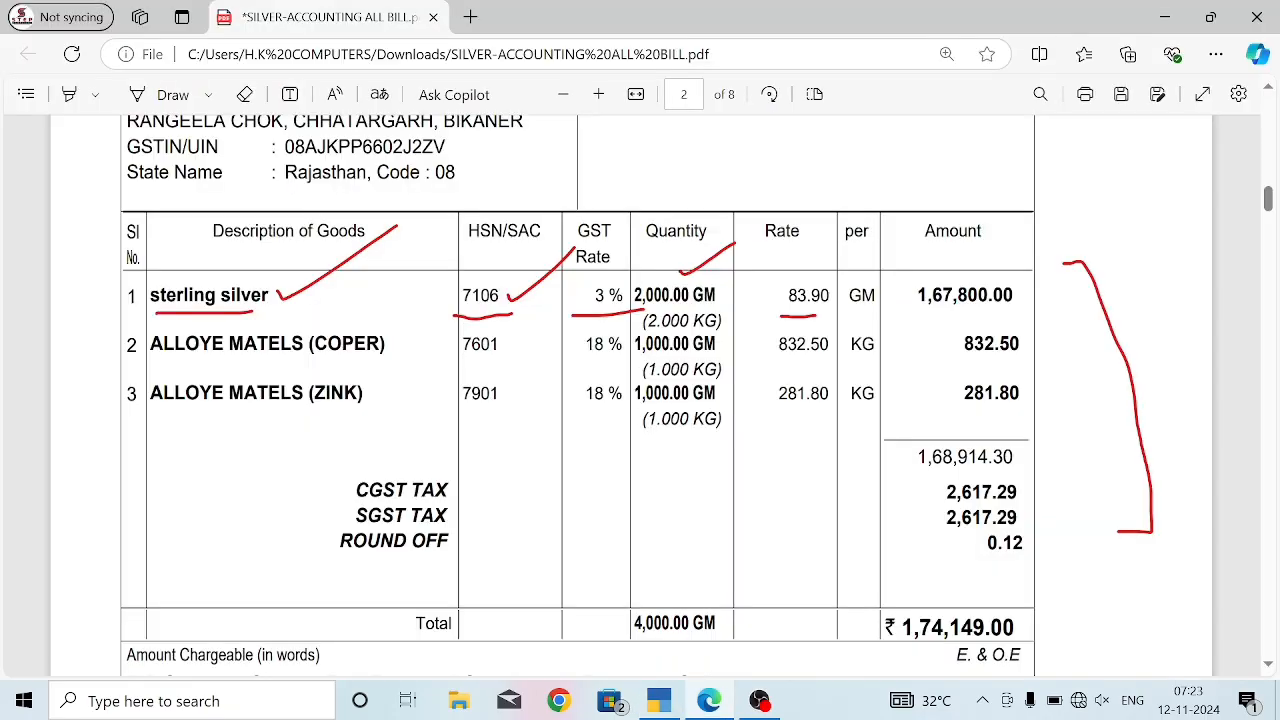
{"action": "scroll", "coordinate": [640, 400], "scroll_direction": "up", "scroll_amount": 6}
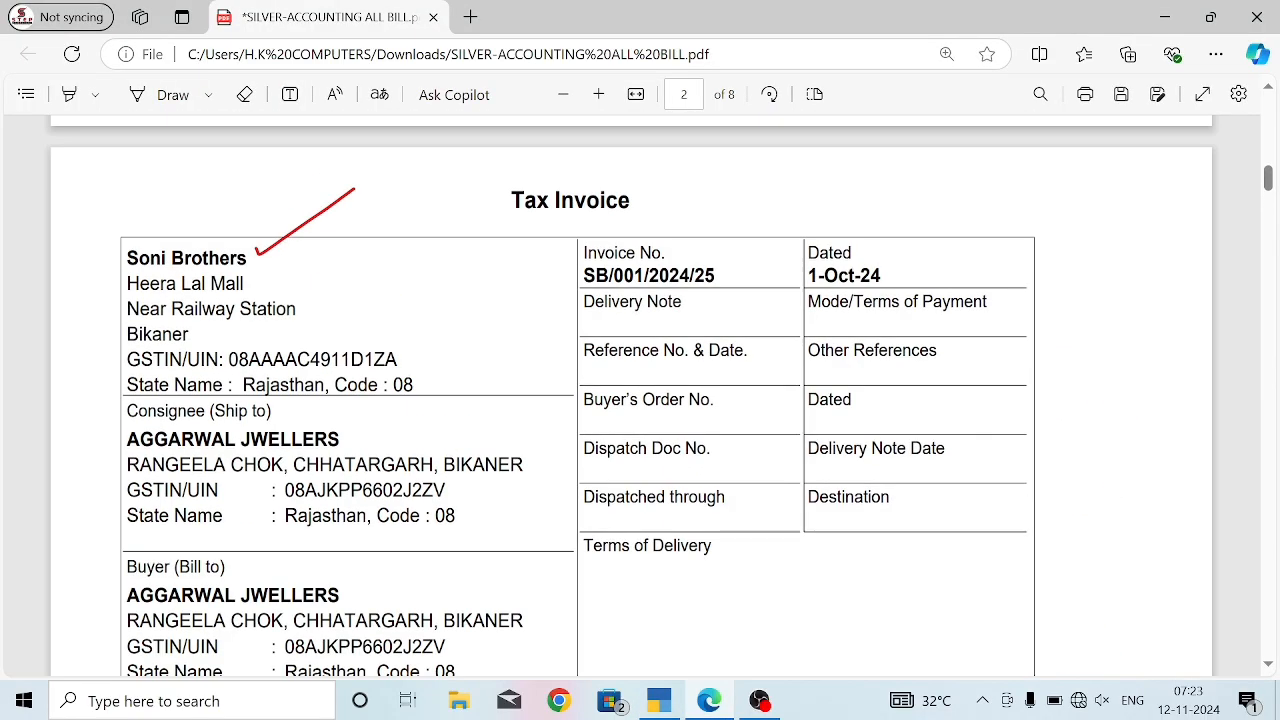
{"action": "left_click_drag", "start_coordinate": [584, 276], "coordinate": [716, 276]}
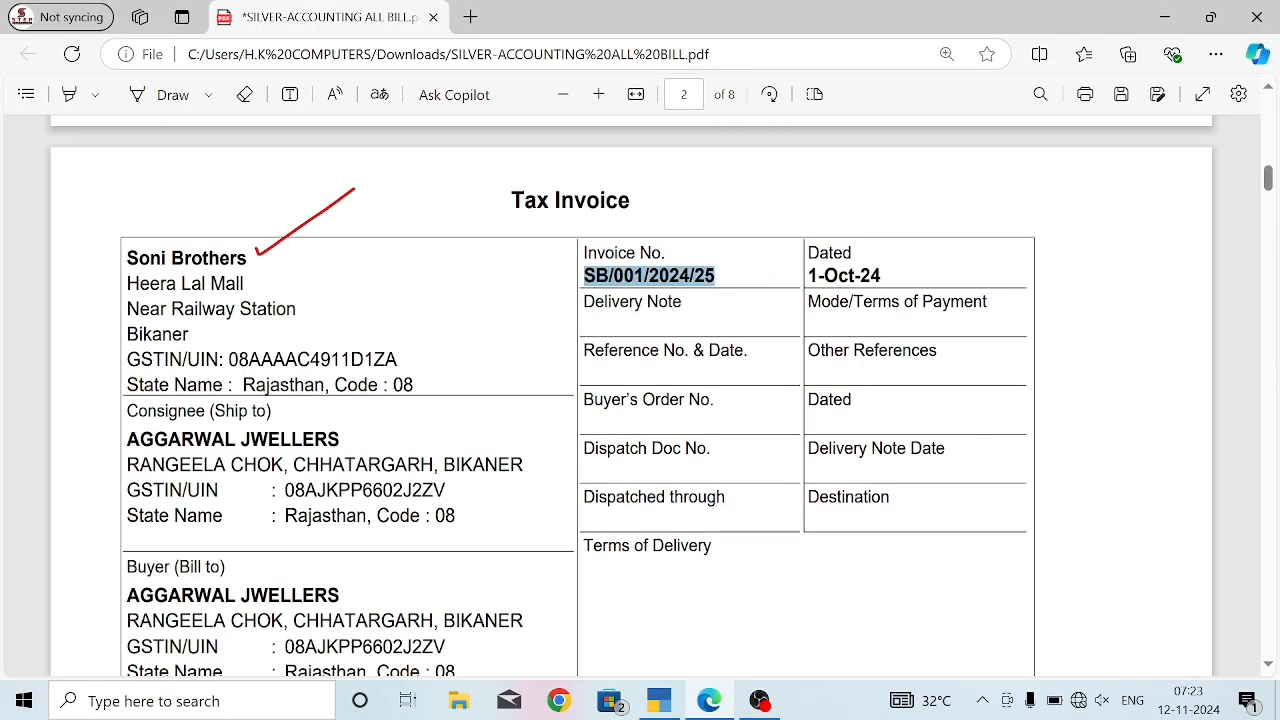
{"action": "key", "text": "alt+Tab"}
{"action": "key", "text": "ctrl+alt+v"}
{"action": "key", "text": "Return"}
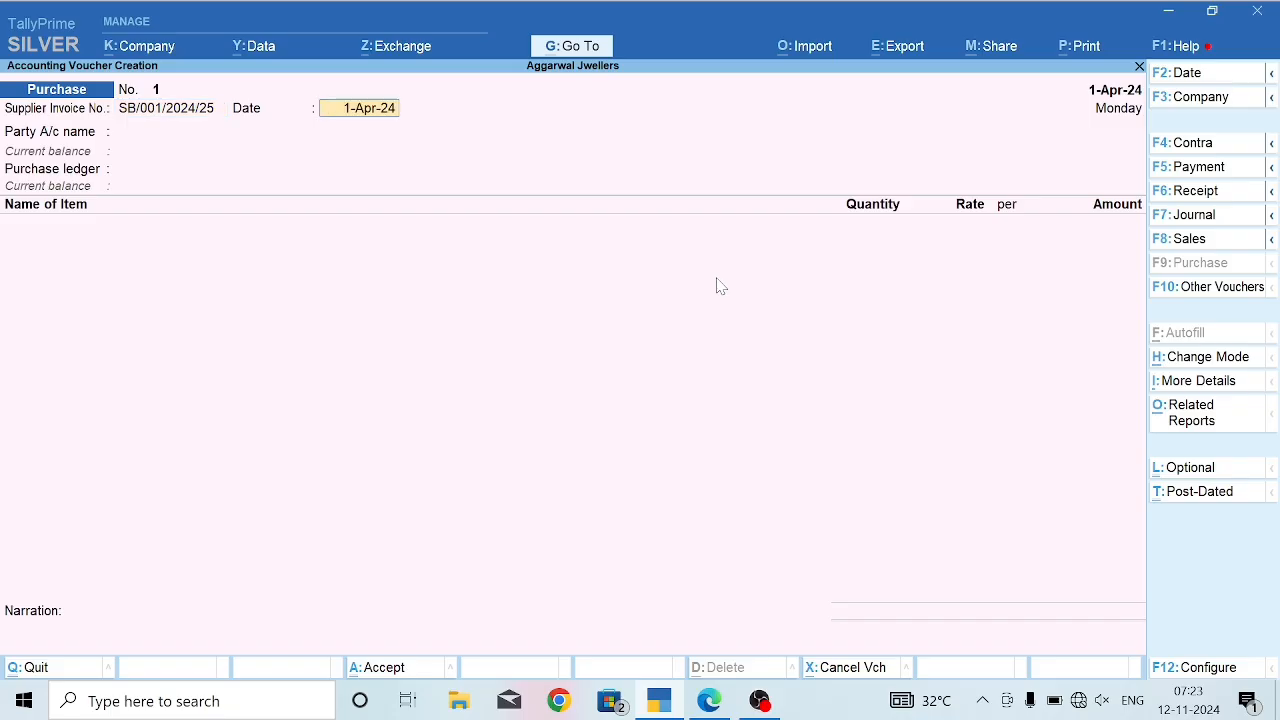
Keep the 1-Apr-24 date, choose Soni Brothers as the party with its default details, and select the PURCHASE ledger.
{"action": "key", "text": "Return"}
{"action": "key", "text": "Down"}
{"action": "key", "text": "Down"}
{"action": "key", "text": "Return"}
{"action": "key", "text": "ctrl+a"}
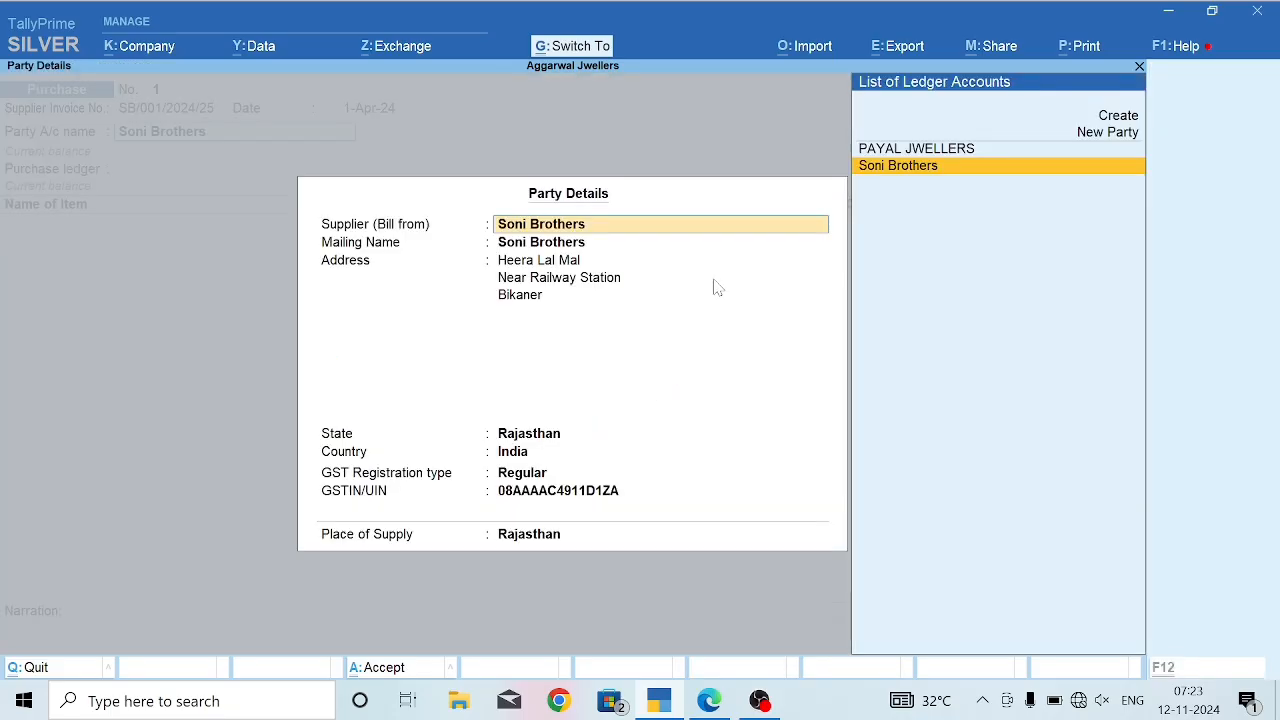
{"action": "key", "text": "ctrl+a"}
{"action": "key", "text": "Return"}
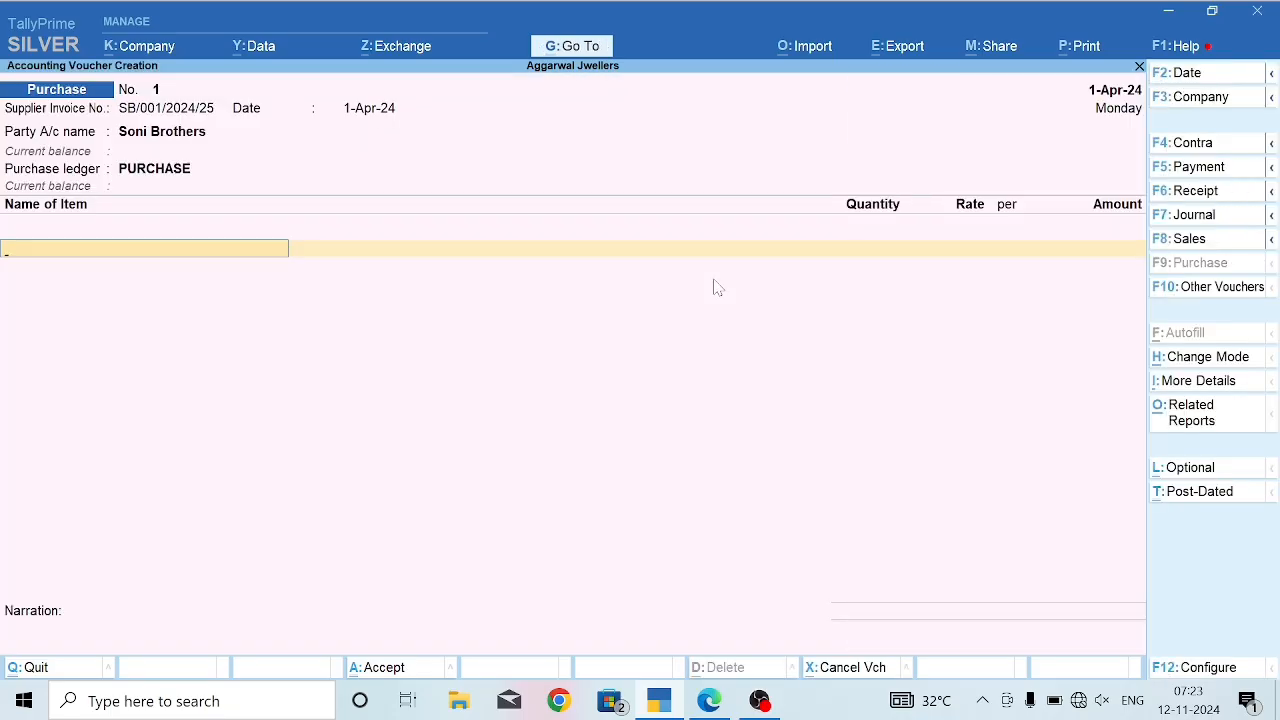
Start a new stock item from the purchase voucher and name it "sterling silver", copied from the PDF invoice.
{"action": "key", "text": "alt"}
{"action": "key", "text": "alt+c"}
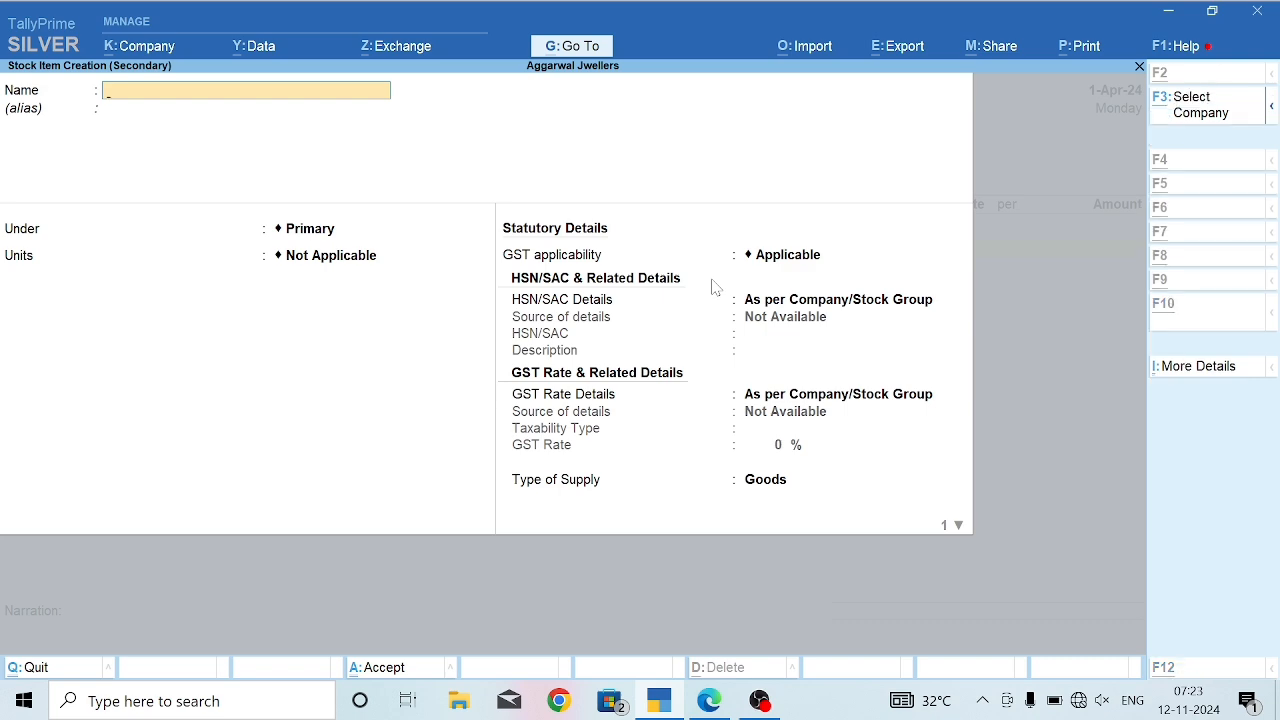
{"action": "key", "text": "alt+Tab"}
{"action": "scroll", "coordinate": [166, 462], "scroll_direction": "down", "scroll_amount": 3}
{"action": "scroll", "coordinate": [166, 462], "scroll_direction": "down", "scroll_amount": 3}
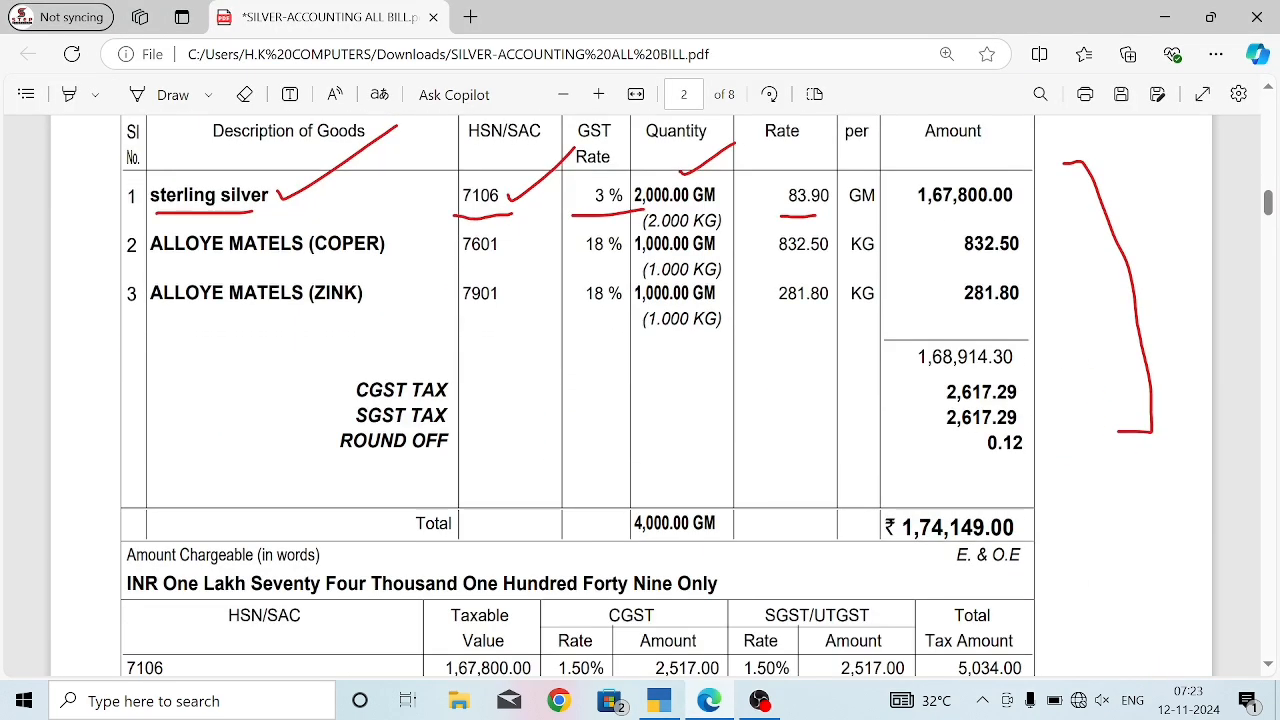
{"action": "left_click_drag", "start_coordinate": [150, 195], "coordinate": [229, 190]}
{"action": "left_click", "coordinate": [152, 195]}
{"action": "left_click_drag", "start_coordinate": [152, 195], "coordinate": [268, 195]}
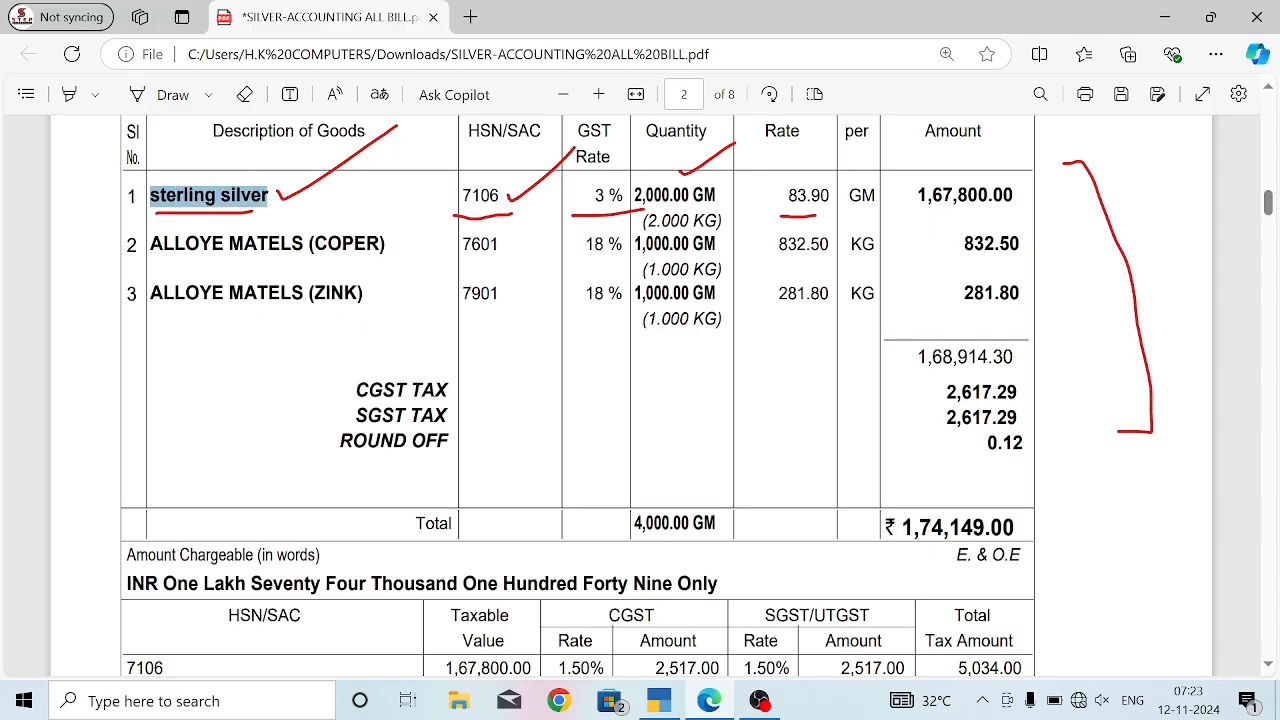
{"action": "key", "text": "ctrl+c"}
{"action": "key", "text": "alt+Tab"}
{"action": "key", "text": "ctrl+v"}
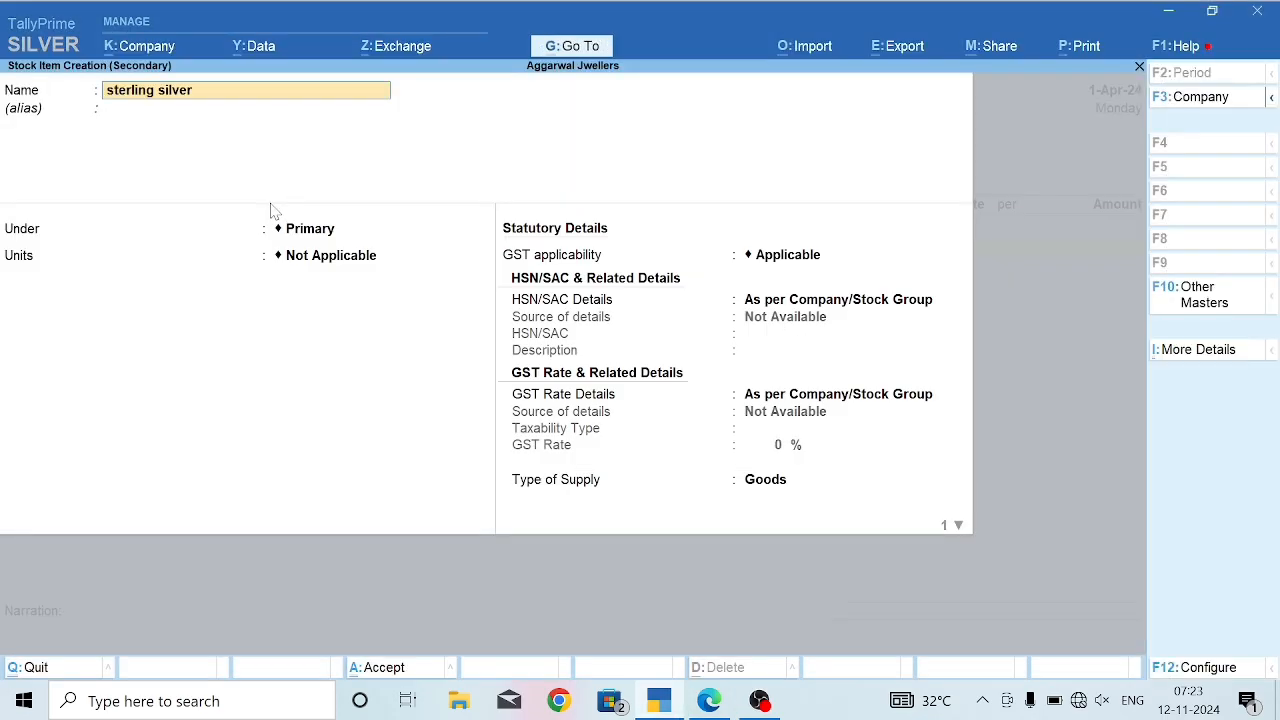
Start a new stock group named RAW MATERIAL under Primary for the sterling silver item.
{"action": "key", "text": "Return"}
{"action": "key", "text": "Return"}
{"action": "key", "text": "Up"}
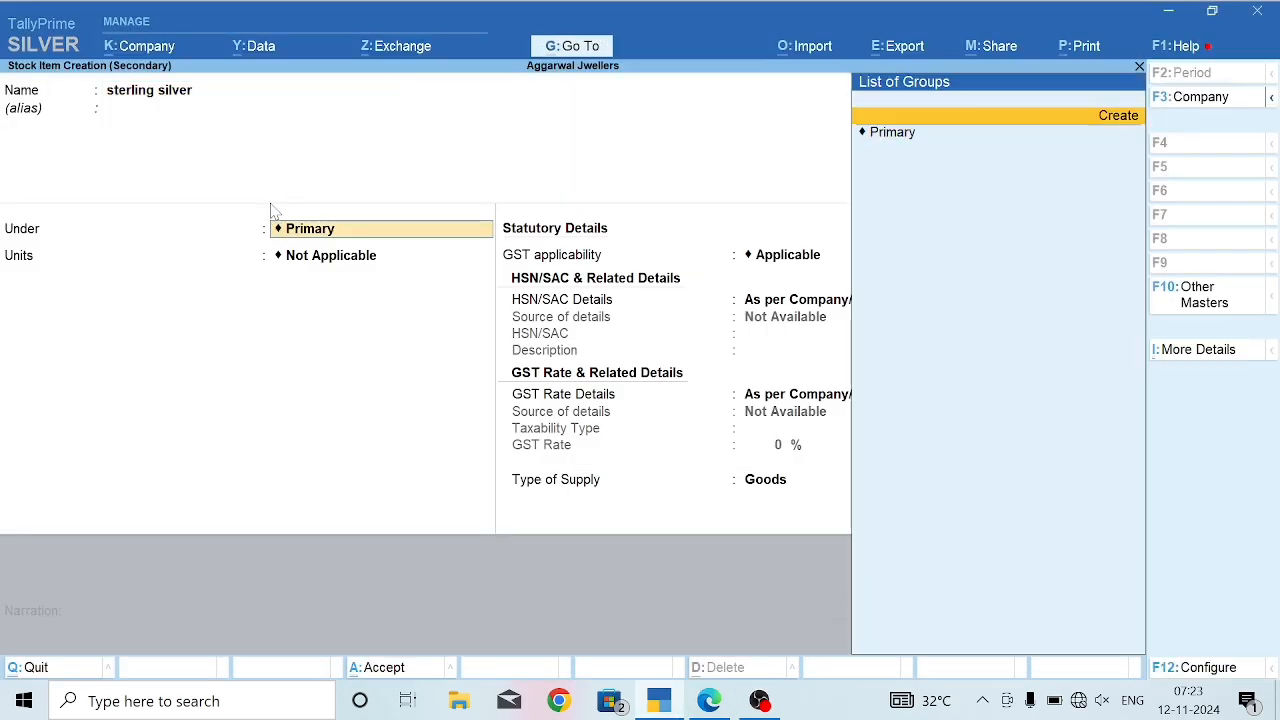
{"action": "key", "text": "Return"}
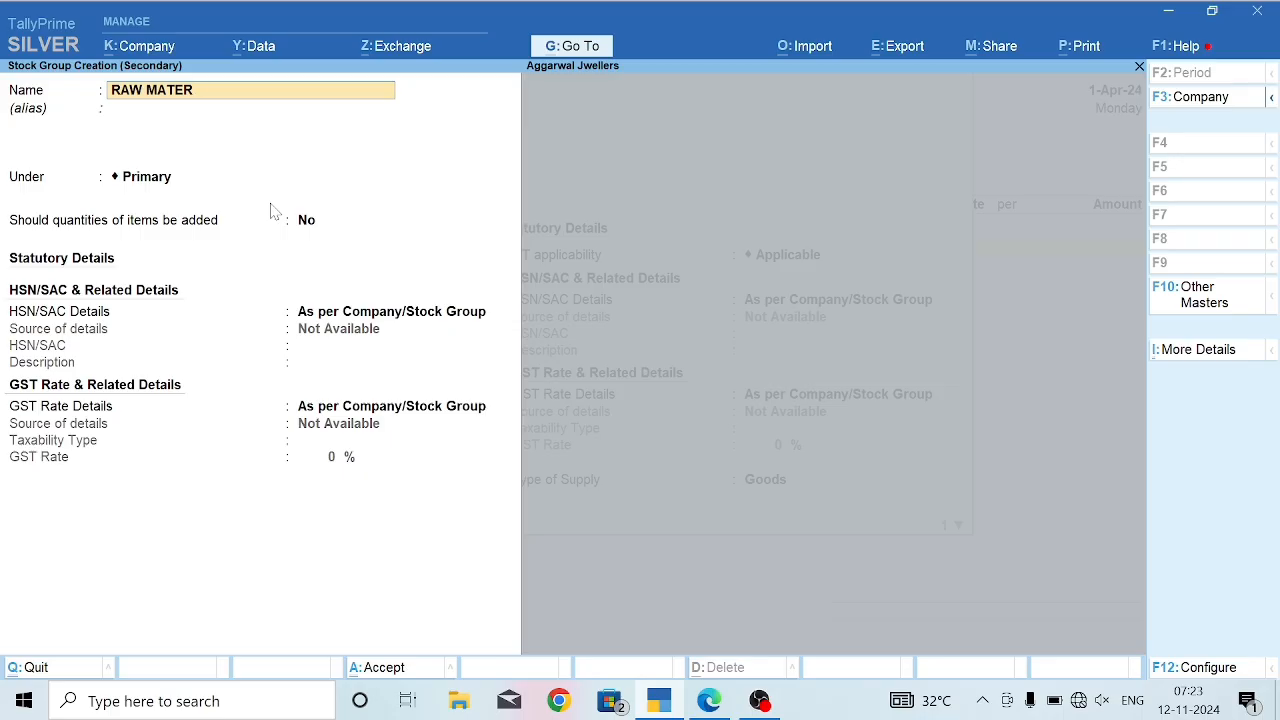
{"action": "type", "text": "RAW MATERIAL"}
{"action": "key", "text": "Return"}
{"action": "key", "text": "Return"}
{"action": "key", "text": "Return"}
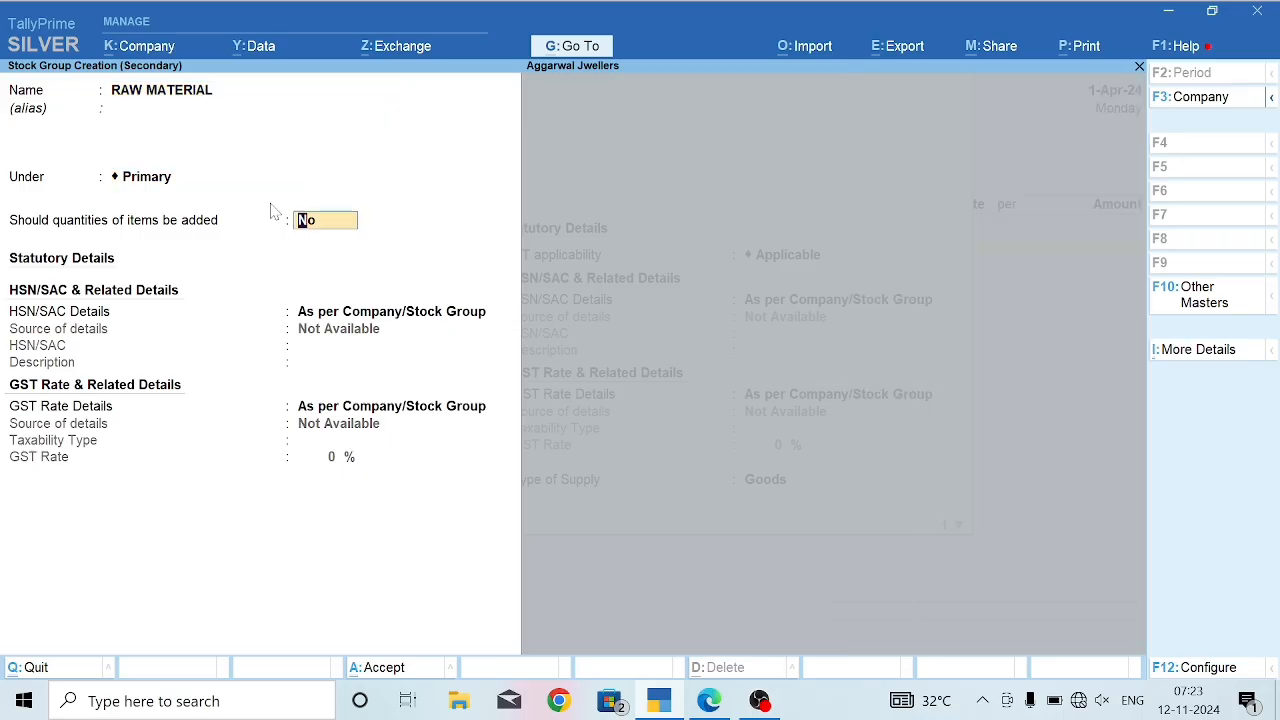
Set the RAW MATERIAL group to add item quantities, keep its HSN and GST defaults, and save it.
{"action": "type", "text": "Y"}
{"action": "key", "text": "Return"}
{"action": "key", "text": "Return"}
{"action": "key", "text": "Return"}
{"action": "key", "text": "Return"}
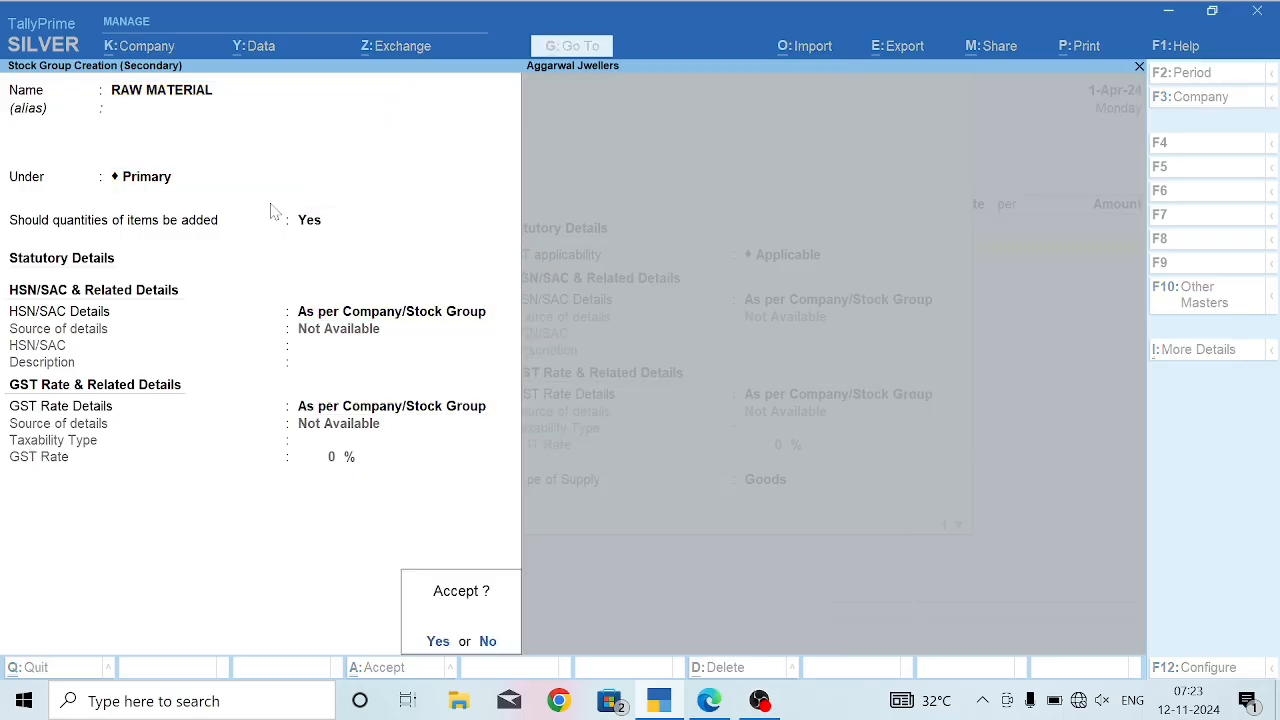
Start a new simple unit for the stock item with symbol GMS and formal name GRAM.
{"action": "key", "text": "Up"}
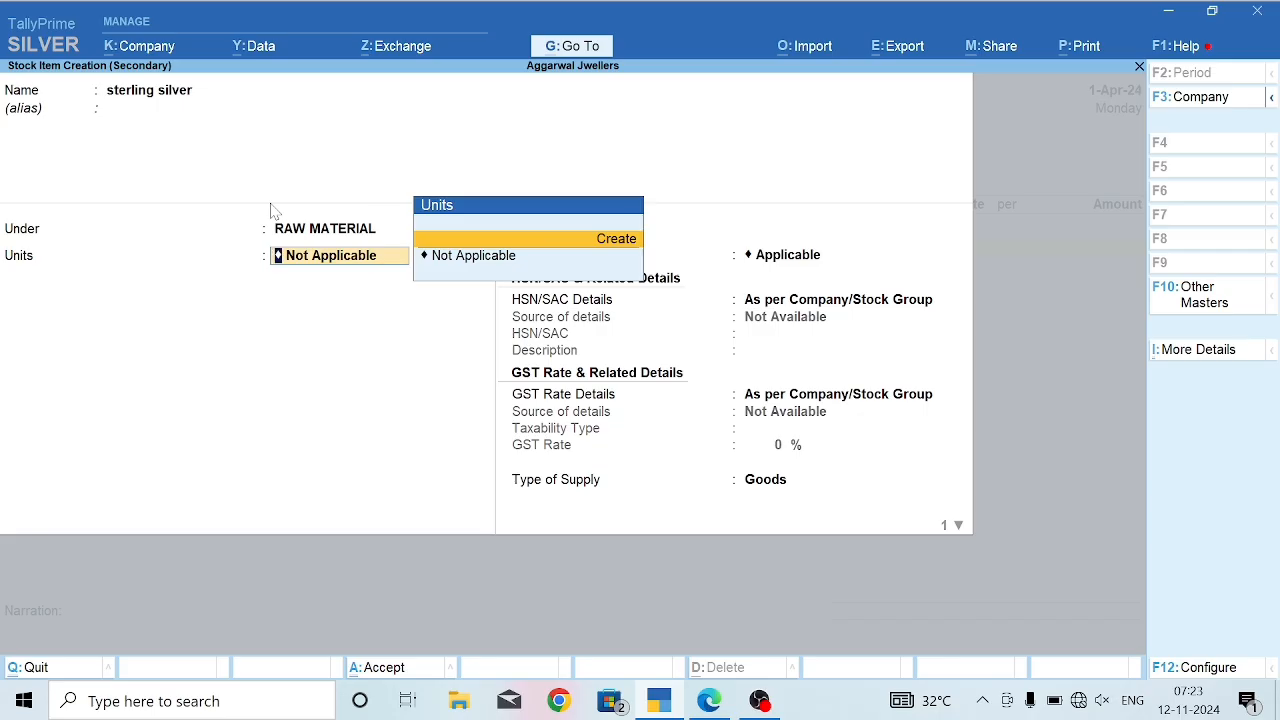
{"action": "key", "text": "Return"}
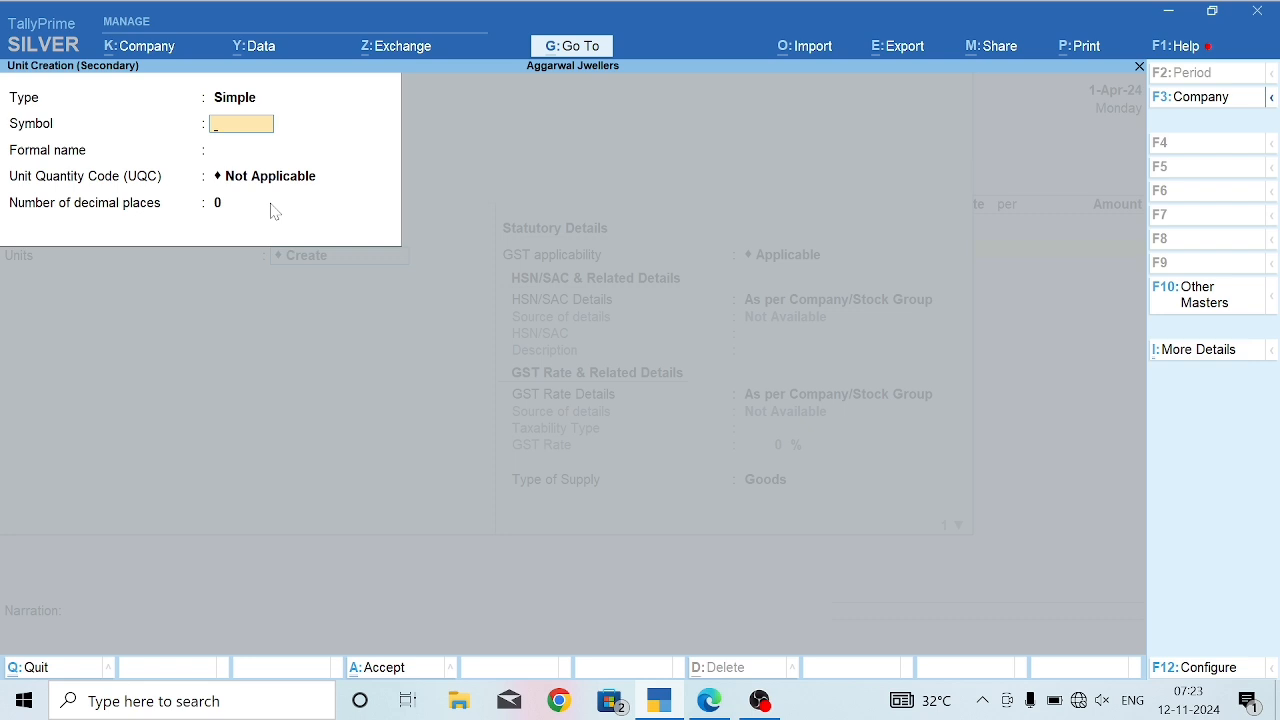
{"action": "type", "text": "GMS"}
{"action": "key", "text": "Return"}
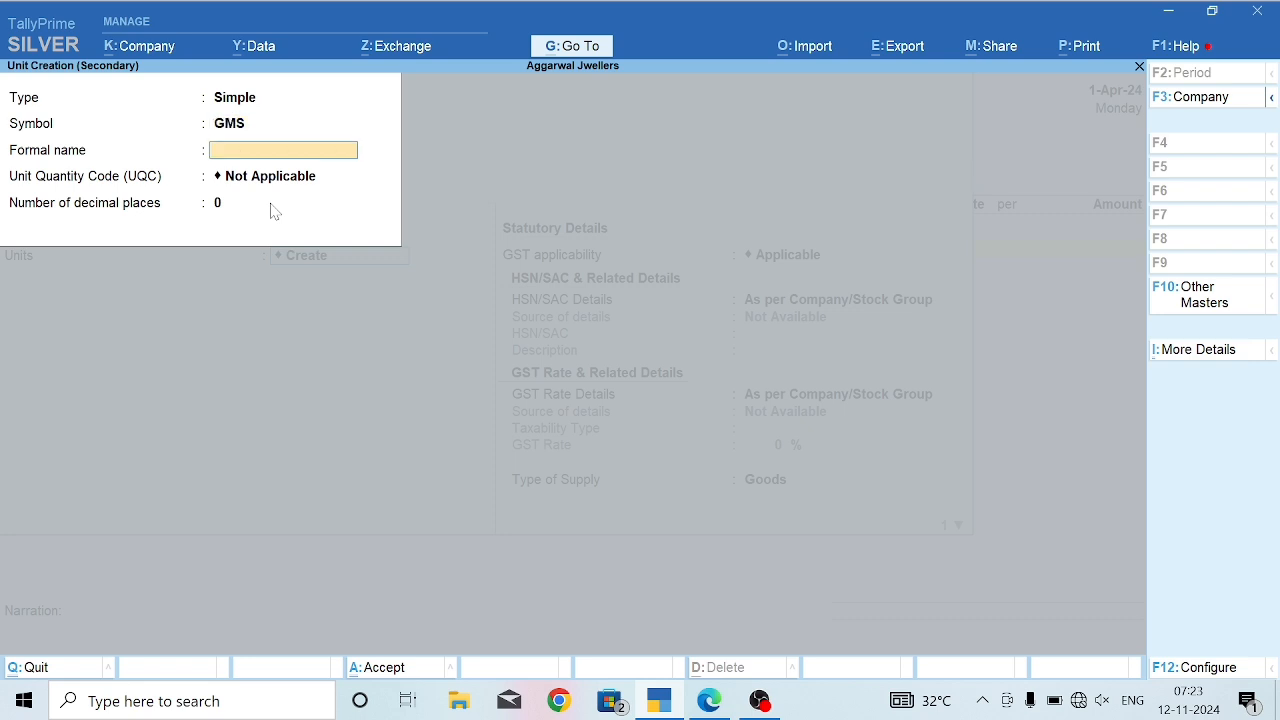
{"action": "type", "text": "GRAM"}
{"action": "key", "text": "Return"}
Set the unit's quantity code to GMS-GRAMMES, keep 0 decimal places, and save it as the item's unit.
{"action": "type", "text": "GR"}
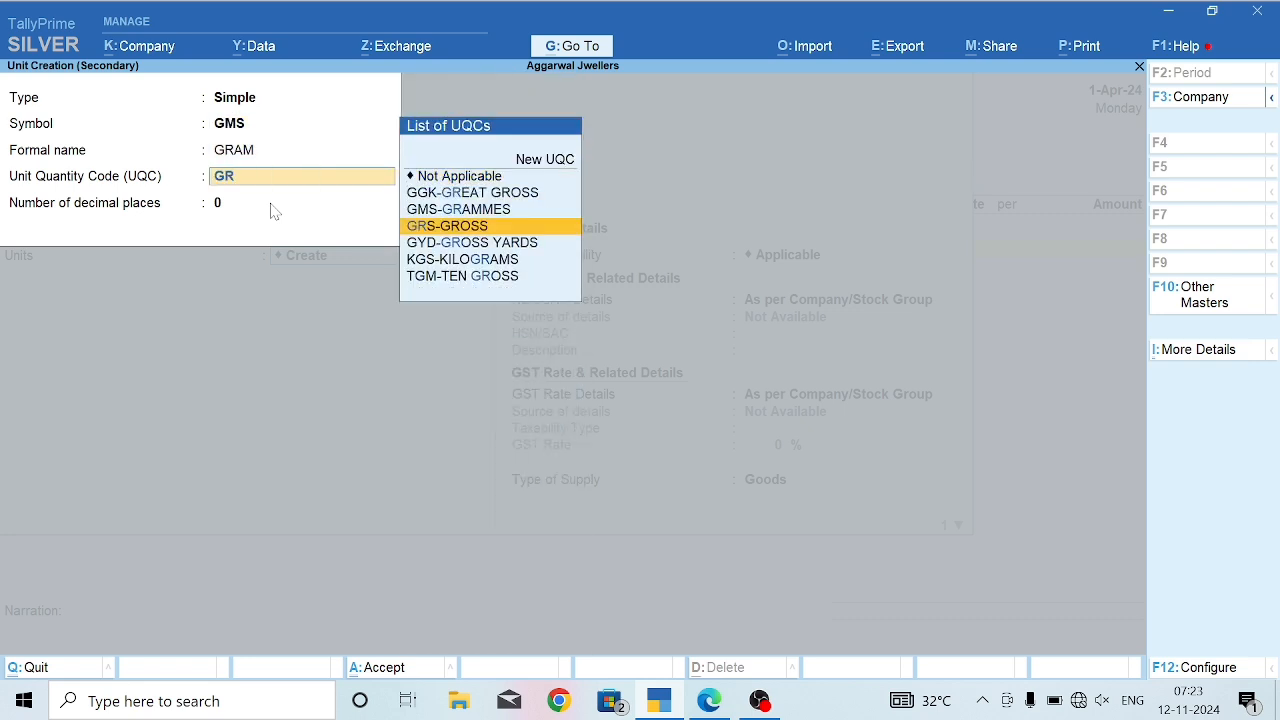
{"action": "key", "text": "Return"}
{"action": "key", "text": "BackSpace"}
{"action": "key", "text": "Down"}
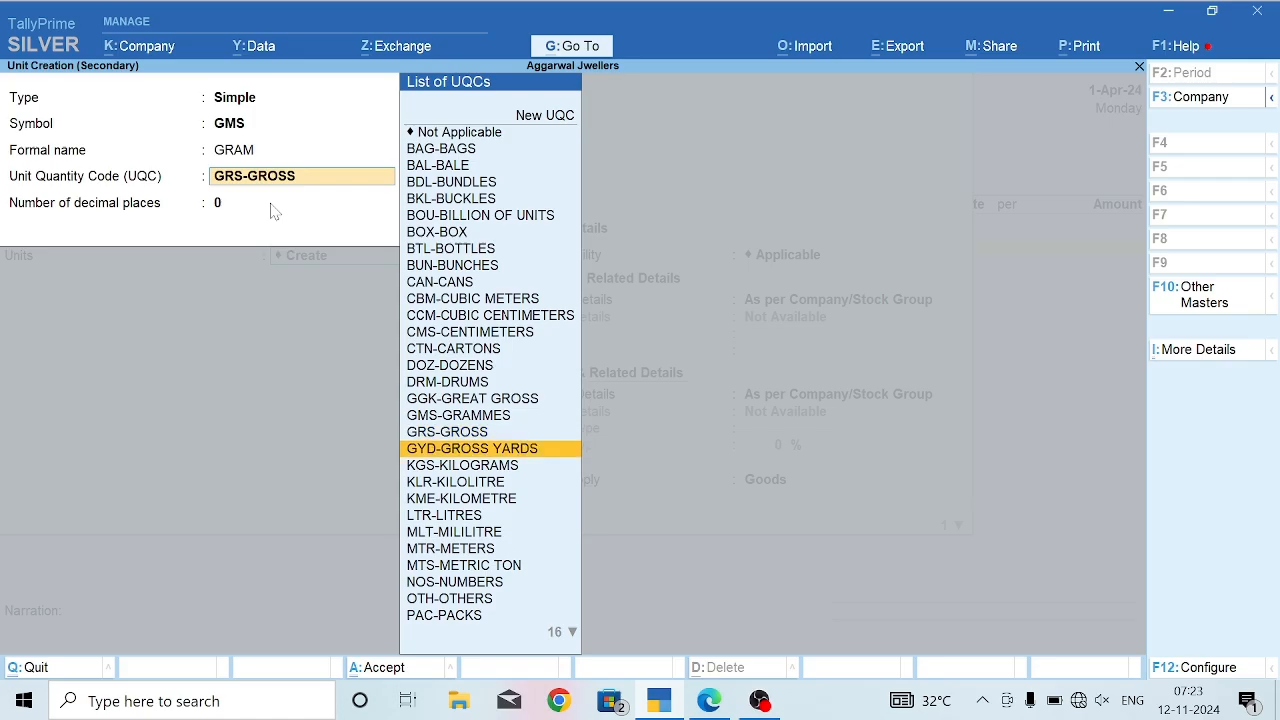
{"action": "key", "text": "Up"}
{"action": "key", "text": "Up"}
{"action": "key", "text": "Return"}
{"action": "key", "text": "Return"}
{"action": "key", "text": "Return"}
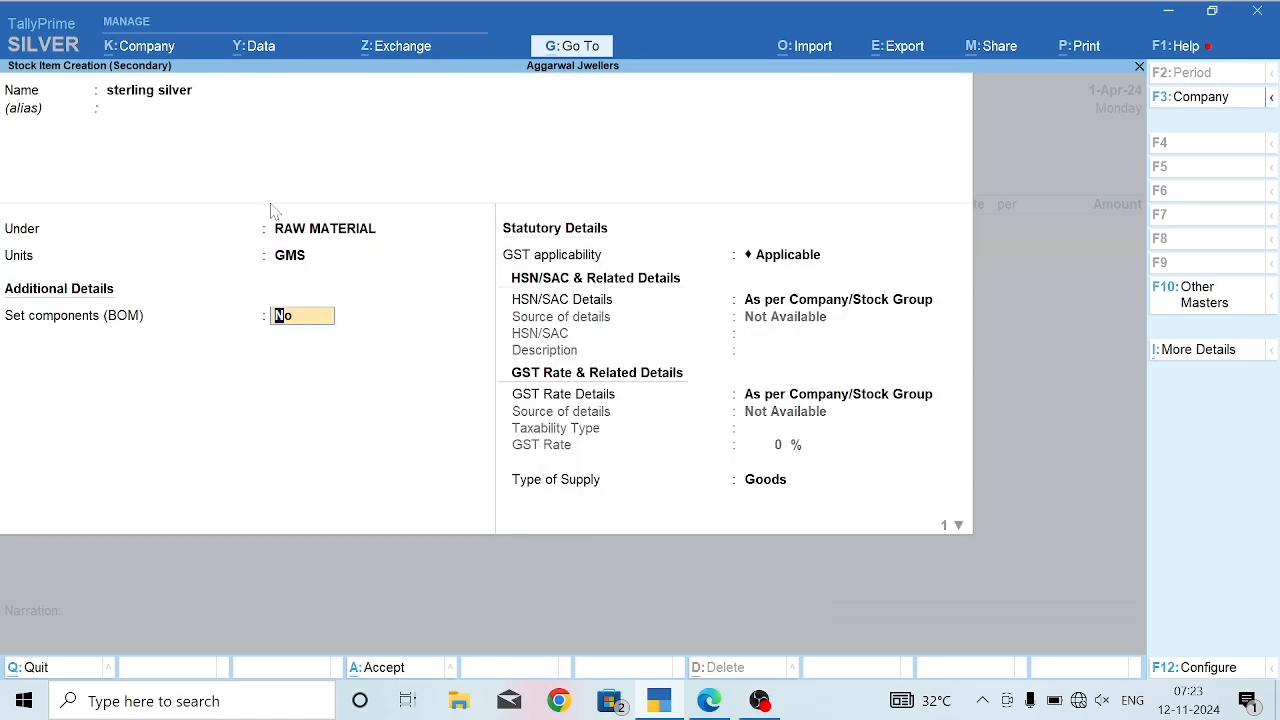
Enable the use of alternate units in the stock item configuration and save the settings.
{"action": "key", "text": "F12"}
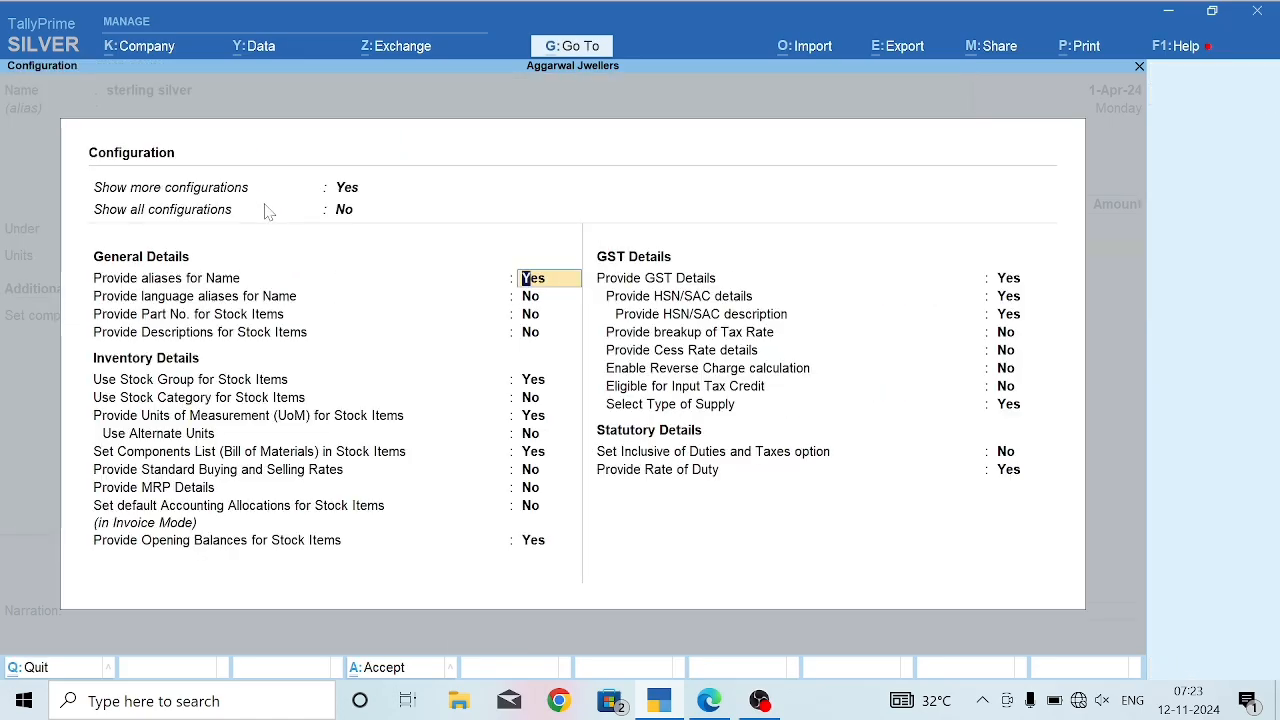
{"action": "left_click", "coordinate": [156, 438]}
{"action": "key", "text": "Return"}
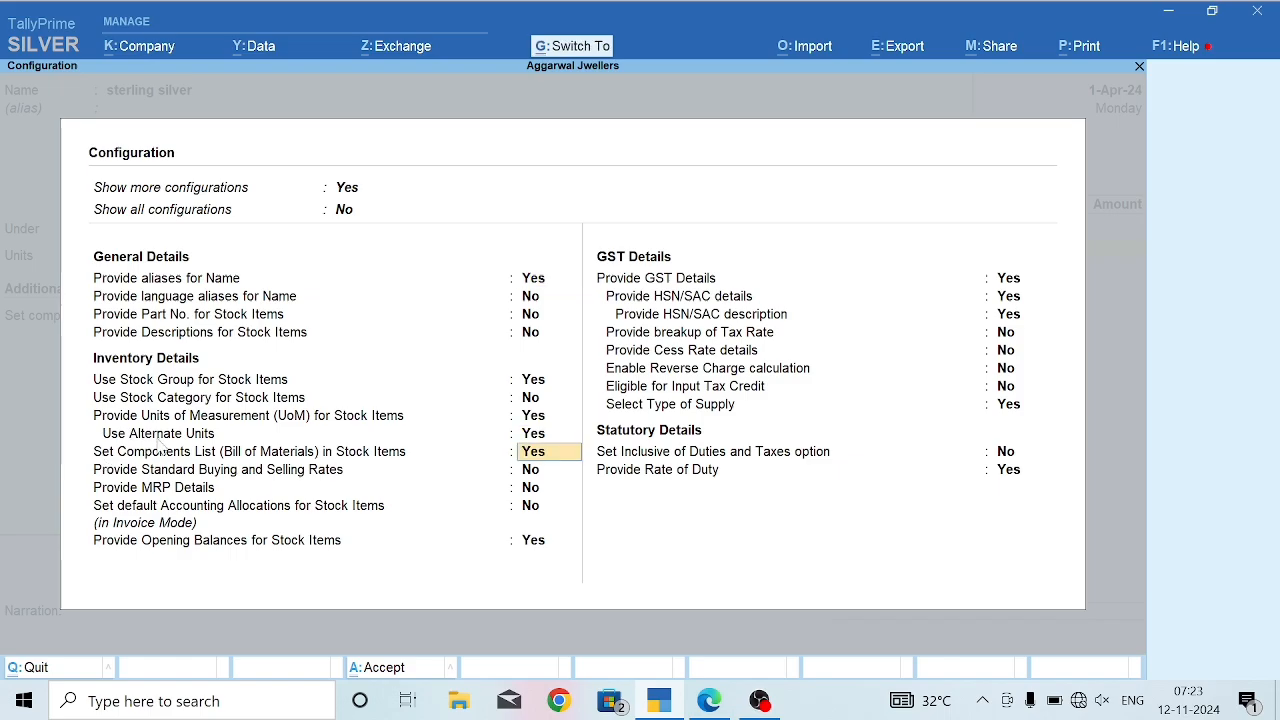
{"action": "key", "text": "ctrl+a"}
Start a new simple unit as the stock item's alternate unit, with symbol KG and formal name KILOGRAM.
{"action": "key", "text": "BackSpace"}
{"action": "key", "text": "Up"}
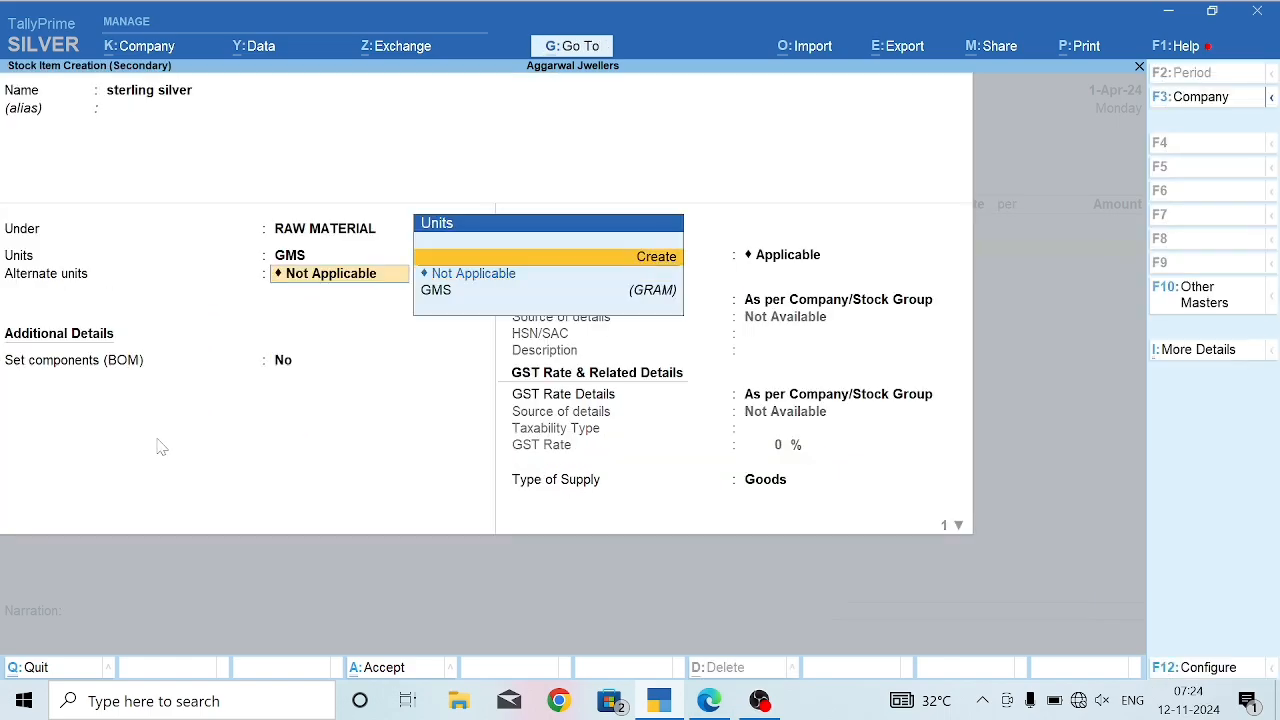
{"action": "key", "text": "Return"}
{"action": "type", "text": "KG"}
{"action": "key", "text": "Return"}
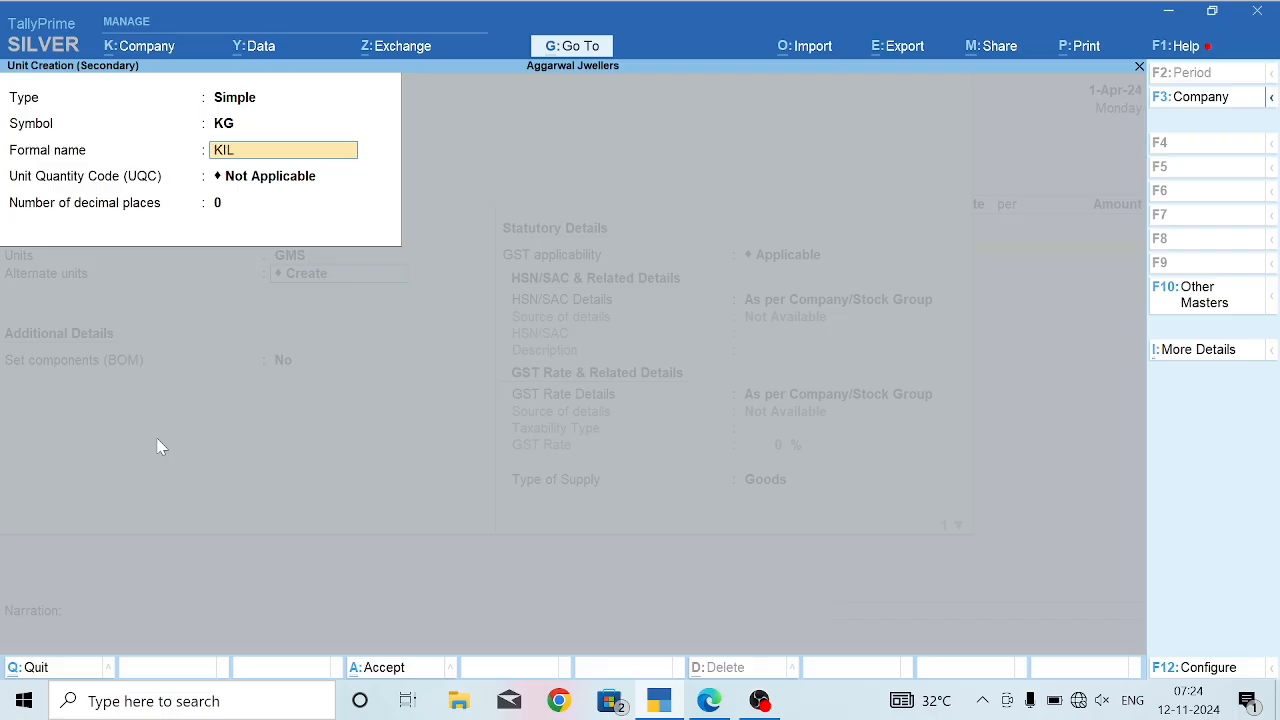
{"action": "type", "text": "KILOGRAM"}
{"action": "key", "text": "Return"}
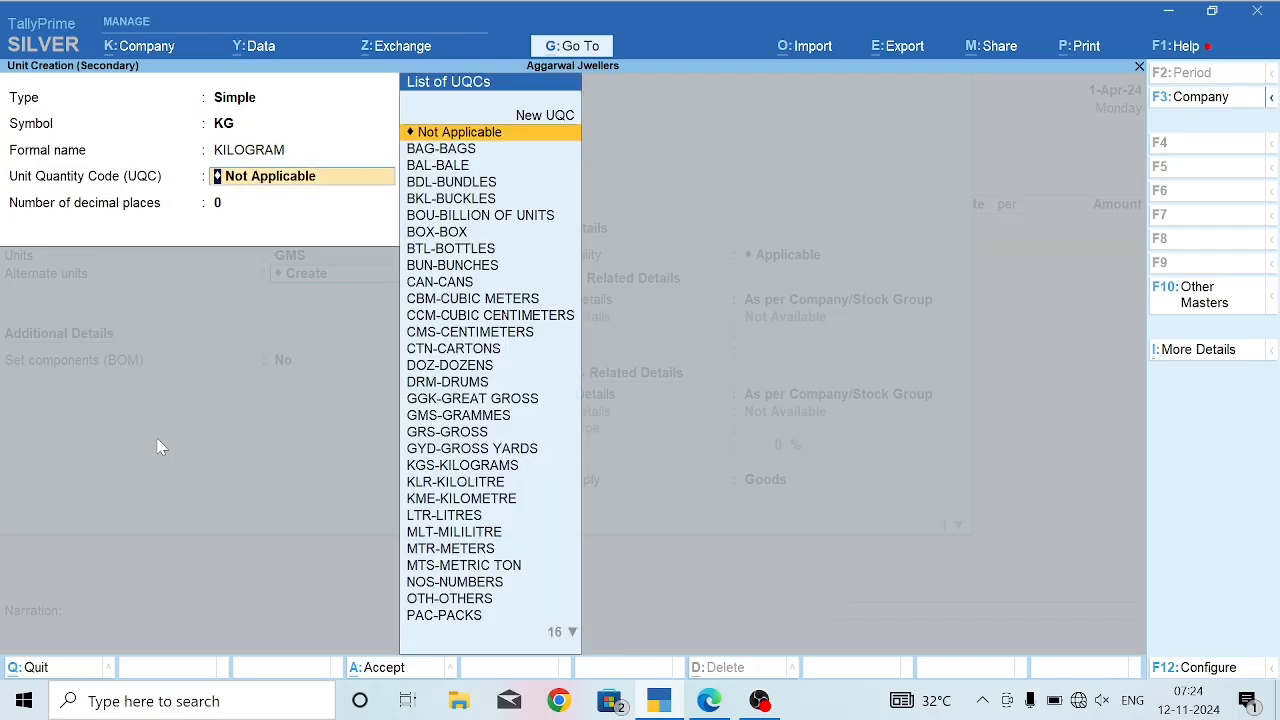
Set the KG unit's quantity code to KGS-KILOGRAMS, keep 0 decimal places, and save it as the alternate unit.
{"action": "type", "text": "KI"}
{"action": "key", "text": "Down"}
{"action": "key", "text": "Return"}
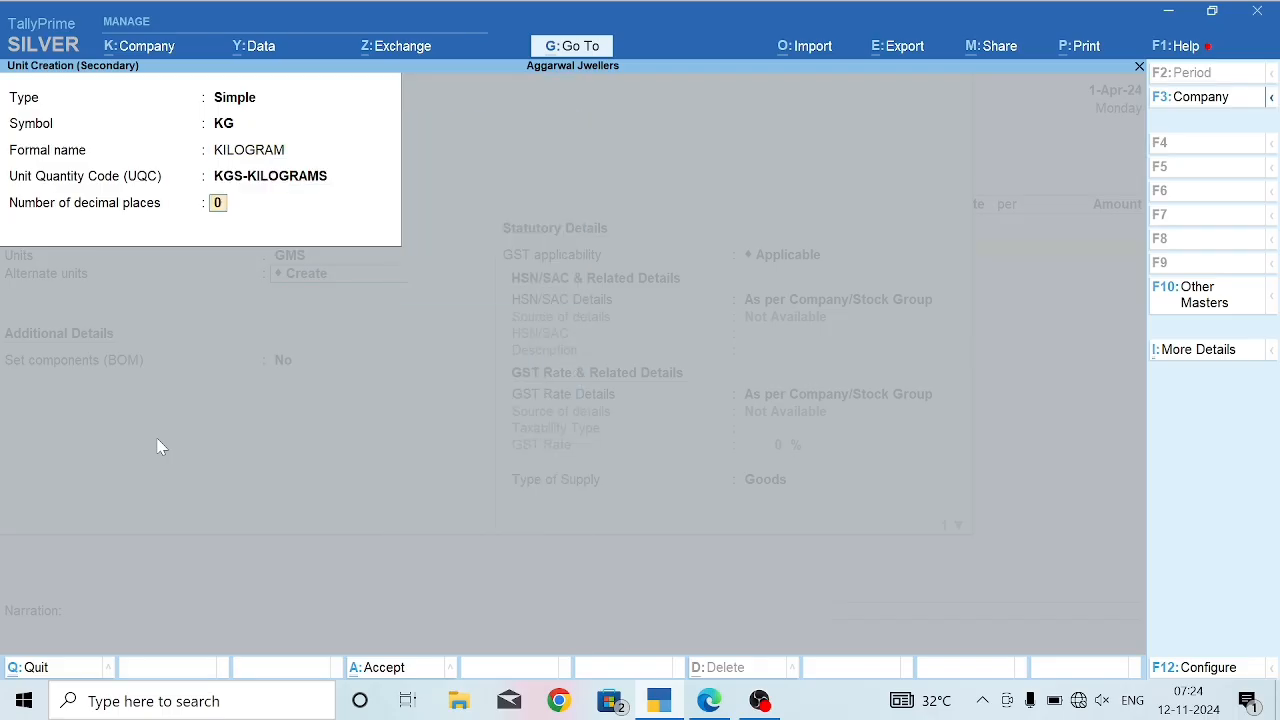
{"action": "key", "text": "Return"}
{"action": "key", "text": "Return"}
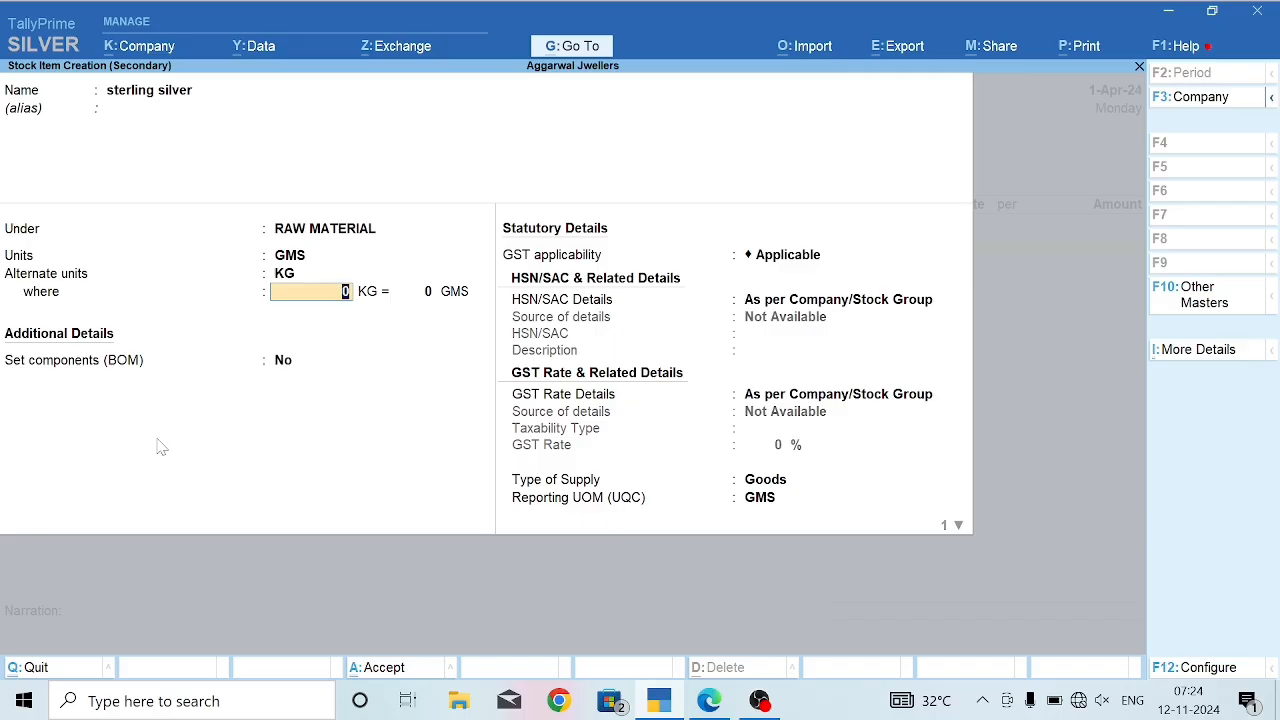
Set the sterling silver unit conversion to 1 KG = 1000 GMS and keep the components list off.
{"action": "key", "text": "Return"}
{"action": "type", "text": "1000"}
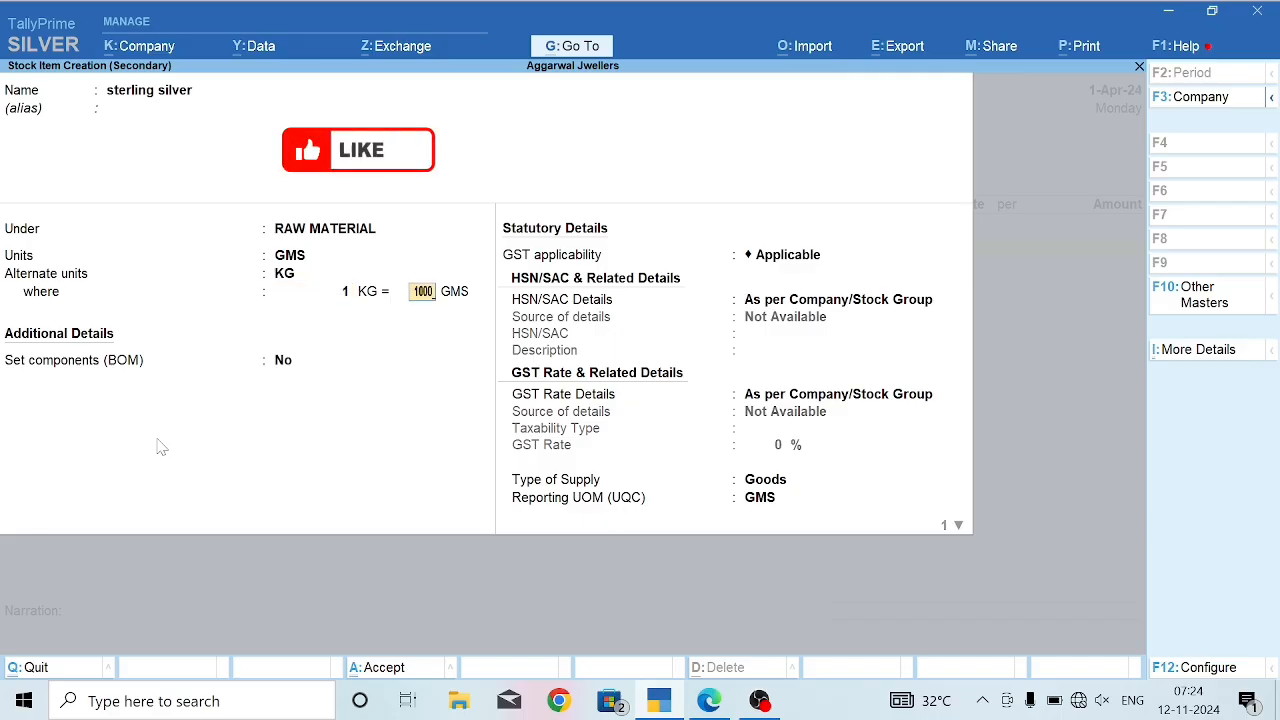
{"action": "key", "text": "Return"}
{"action": "key", "text": "Return"}
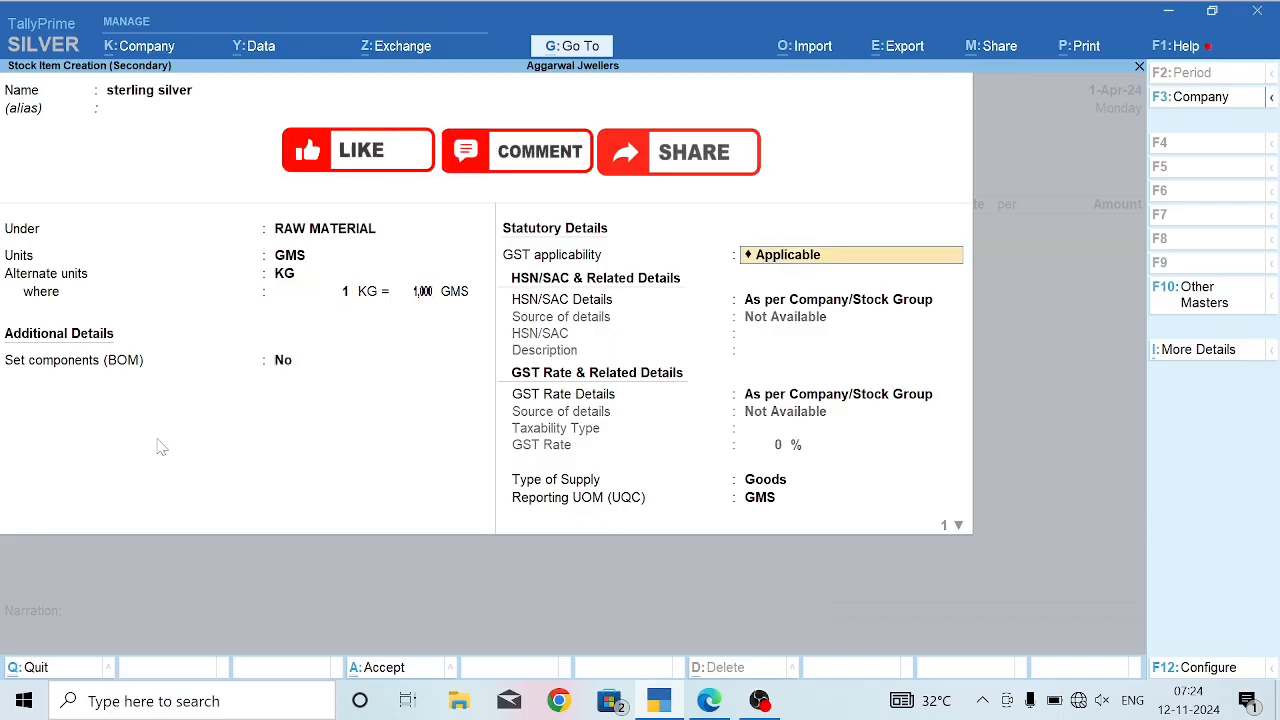
Keep GST applicable for sterling silver and specify its HSN/SAC code as 7106, leaving the description blank.
{"action": "key", "text": "Return"}
{"action": "key", "text": "Down"}
{"action": "key", "text": "Return"}
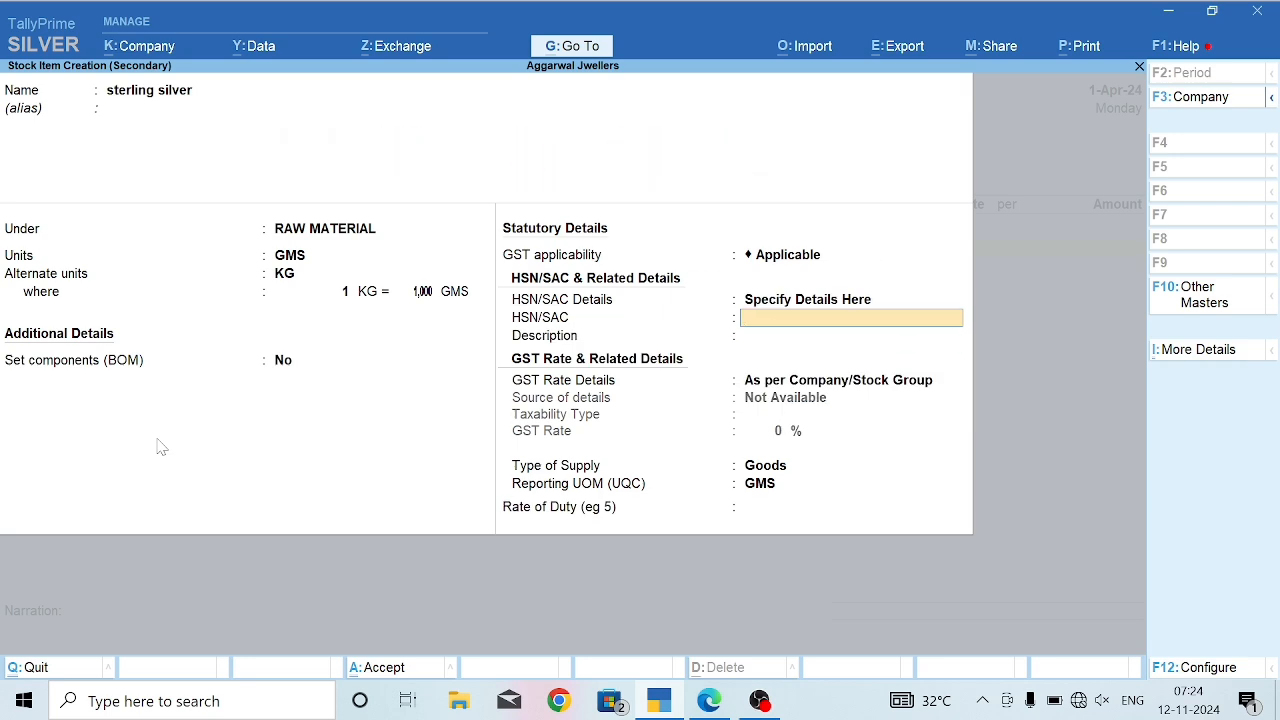
{"action": "key", "text": "alt+Tab"}
{"action": "key", "text": "alt+Tab"}
{"action": "type", "text": "7106"}
{"action": "key", "text": "Return"}
{"action": "key", "text": "Return"}
Specify sterling silver's GST rate as taxable at 3%, keep Goods as the supply type, and save the stock item.
{"action": "key", "text": "Down"}
{"action": "key", "text": "Return"}
{"action": "key", "text": "Return"}
{"action": "type", "text": "3"}
{"action": "key", "text": "Return"}
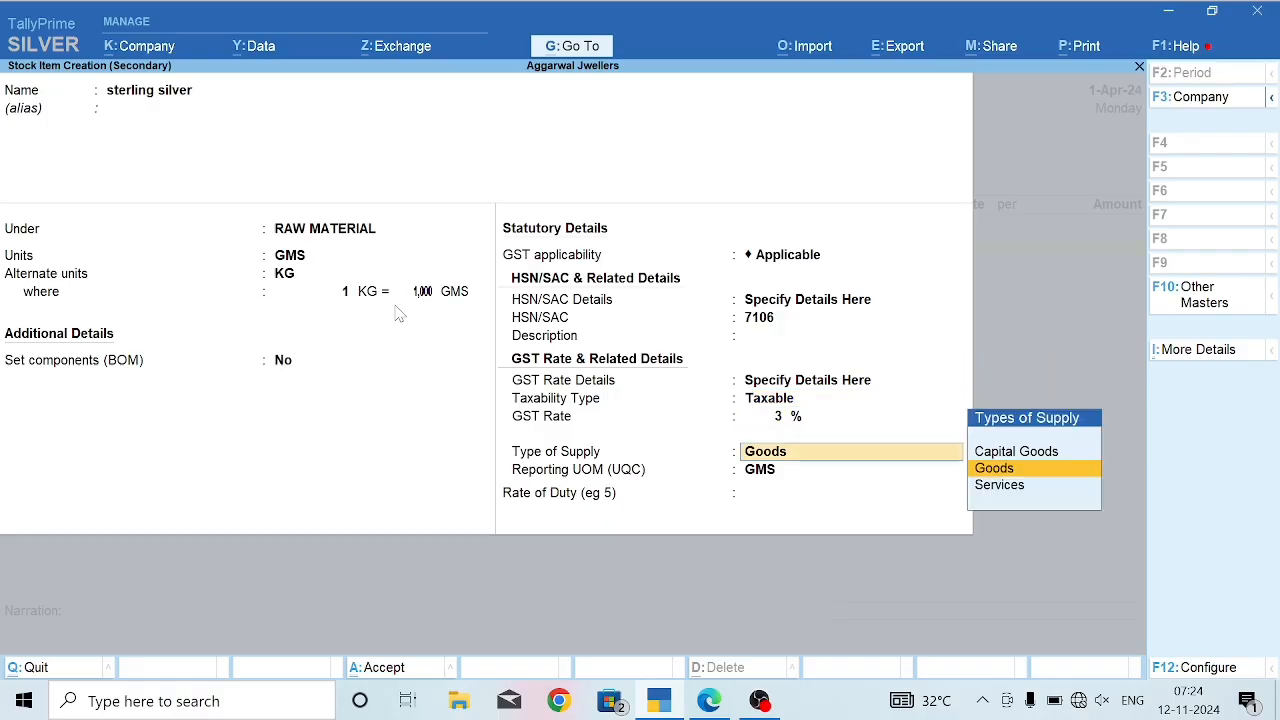
{"action": "key", "text": "Return"}
{"action": "key", "text": "Return"}
{"action": "key", "text": "Return"}
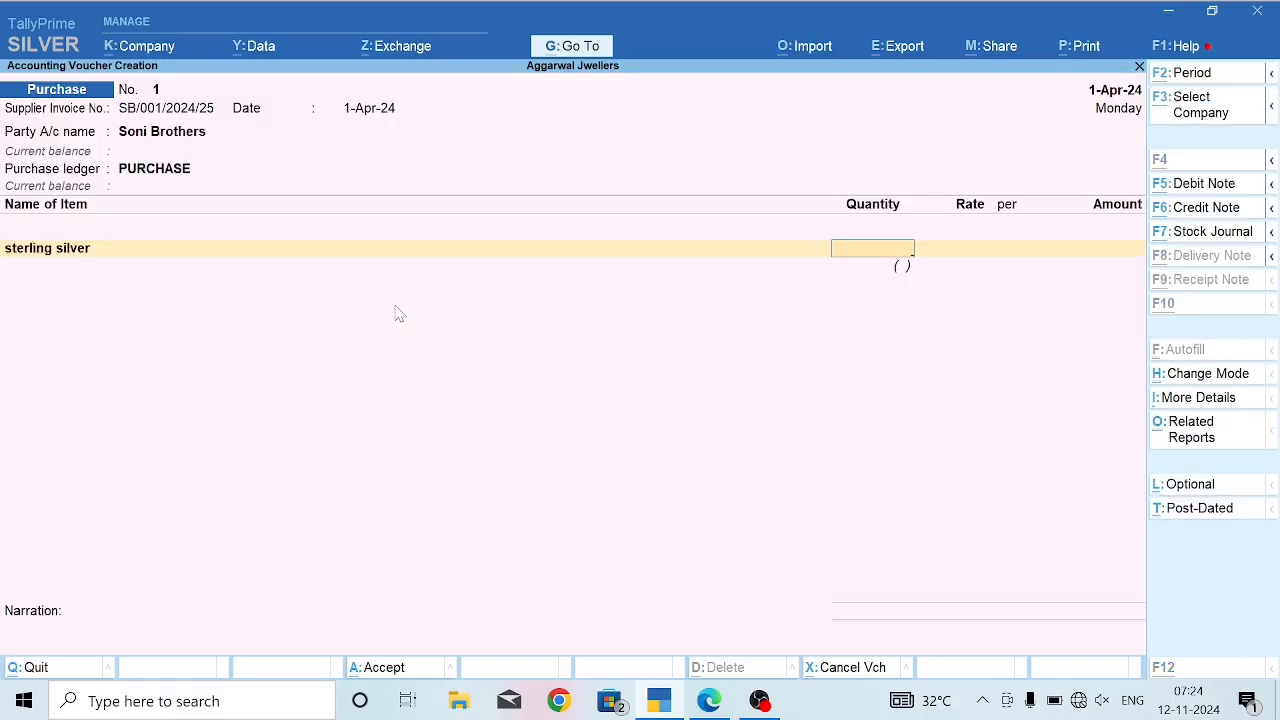
Enter the sterling silver line from the PDF invoice with quantity 2000 GMS at a rate of 83.90 per GMS.
{"action": "key", "text": "alt+Tab"}
{"action": "scroll", "coordinate": [668, 162], "scroll_direction": "up", "scroll_amount": 1}
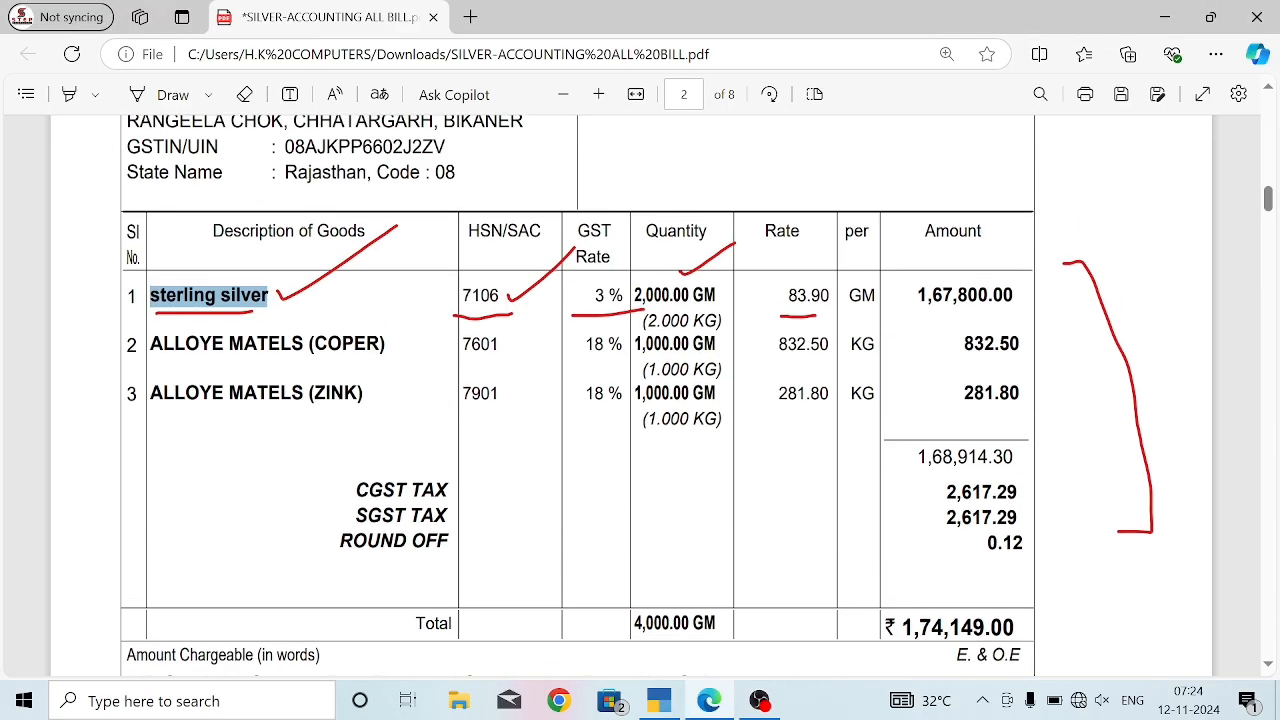
{"action": "key", "text": "alt+Tab"}
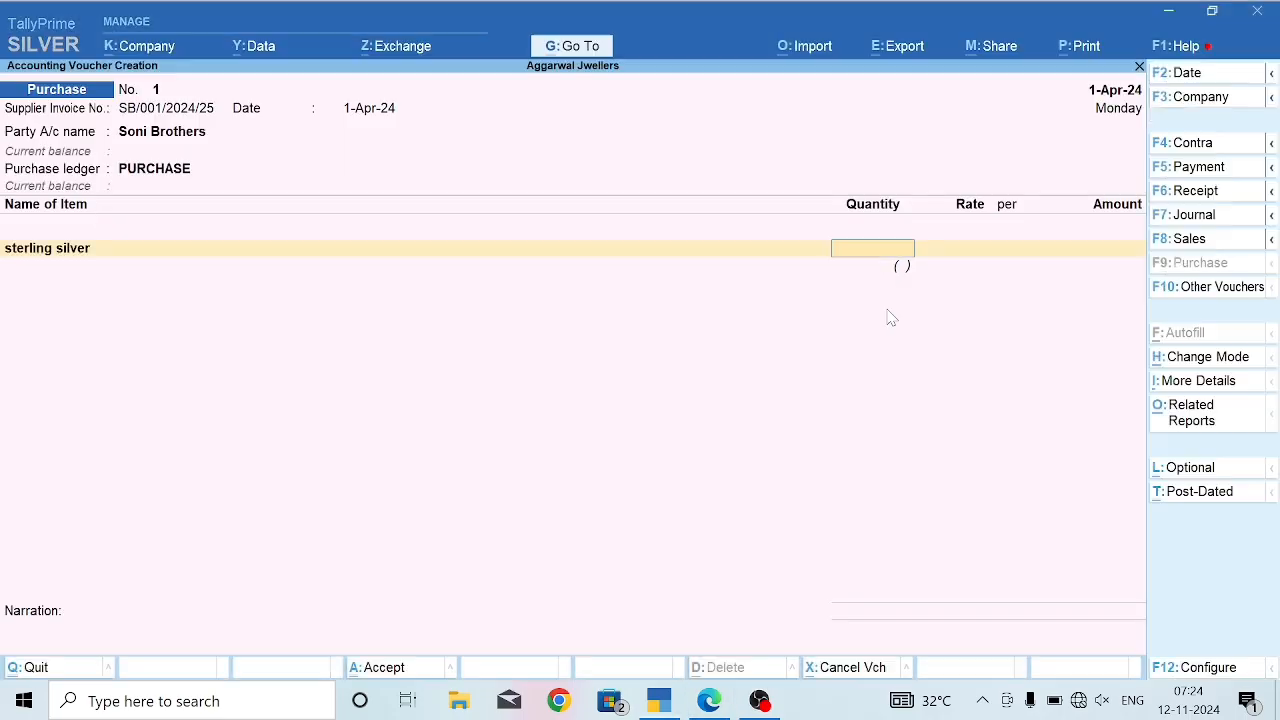
{"action": "type", "text": "2000"}
{"action": "key", "text": "Return"}
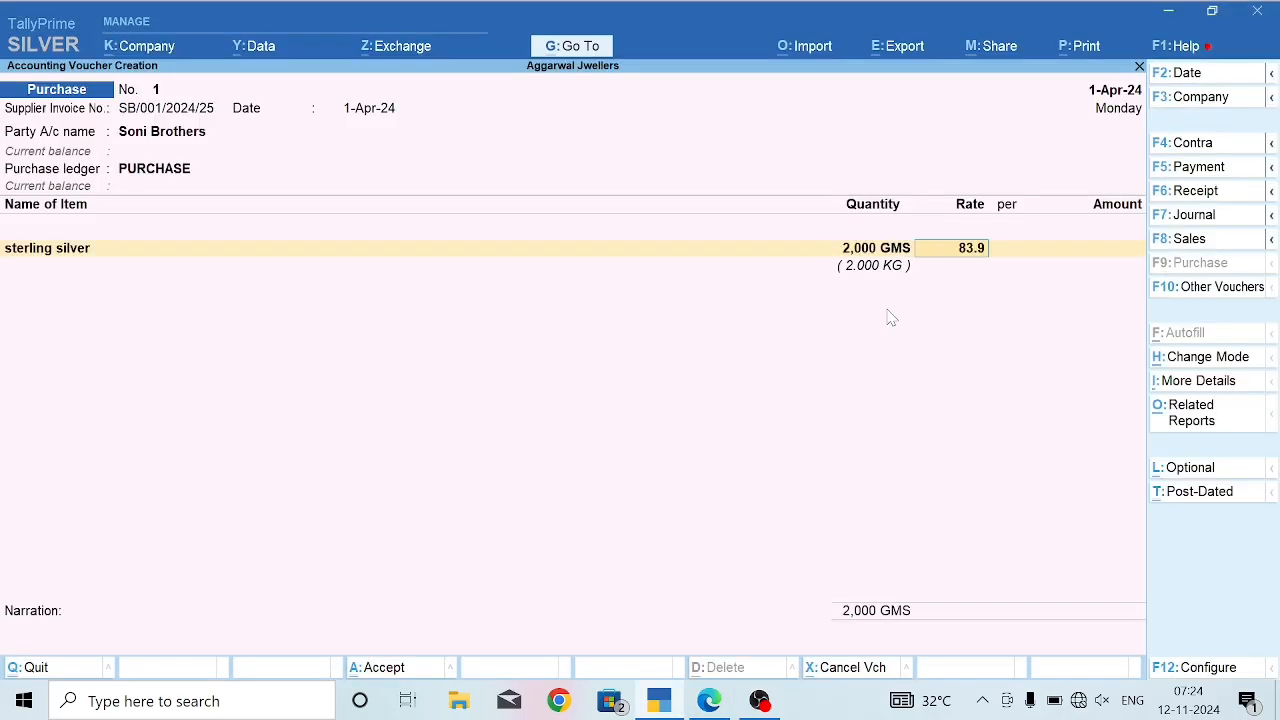
{"action": "type", "text": "83.9"}
{"action": "key", "text": "Return"}
{"action": "key", "text": "Return"}
{"action": "key", "text": "Return"}
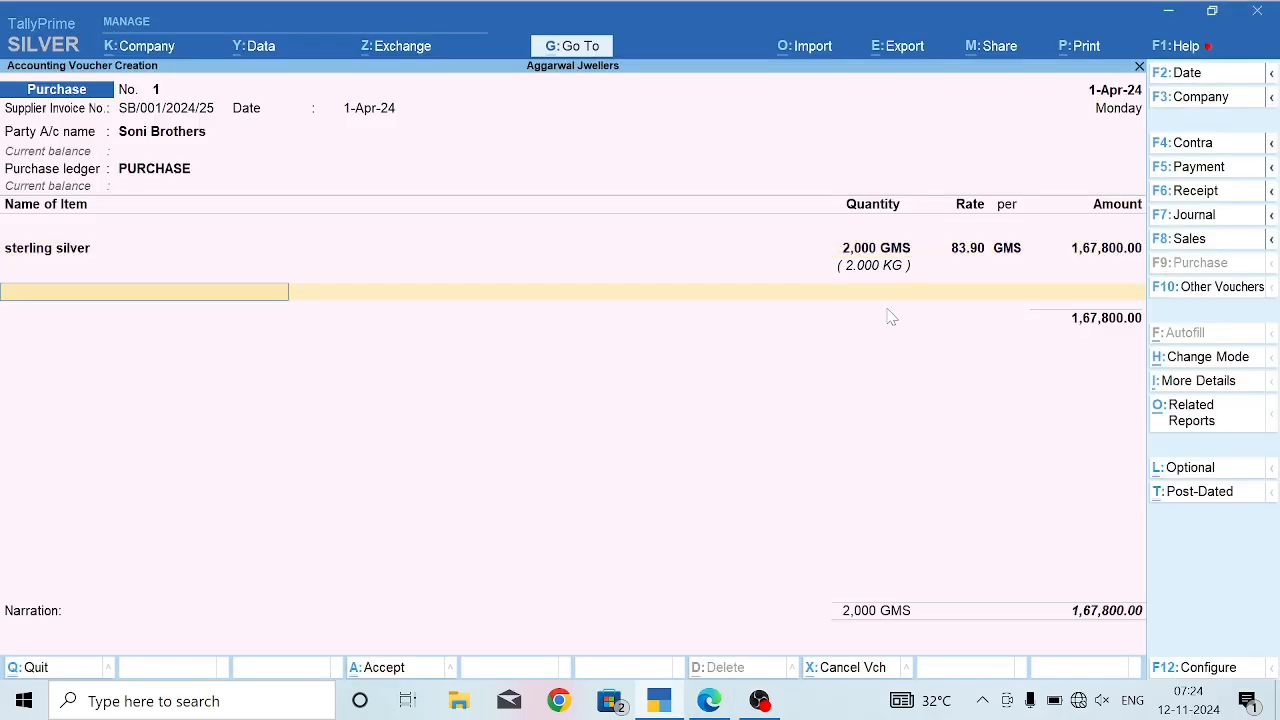
Copy the second item's name from the PDF invoice and start a new TallyPrime stock item named ALLOYE MATELS (COPER).
{"action": "key", "text": "alt+Tab"}
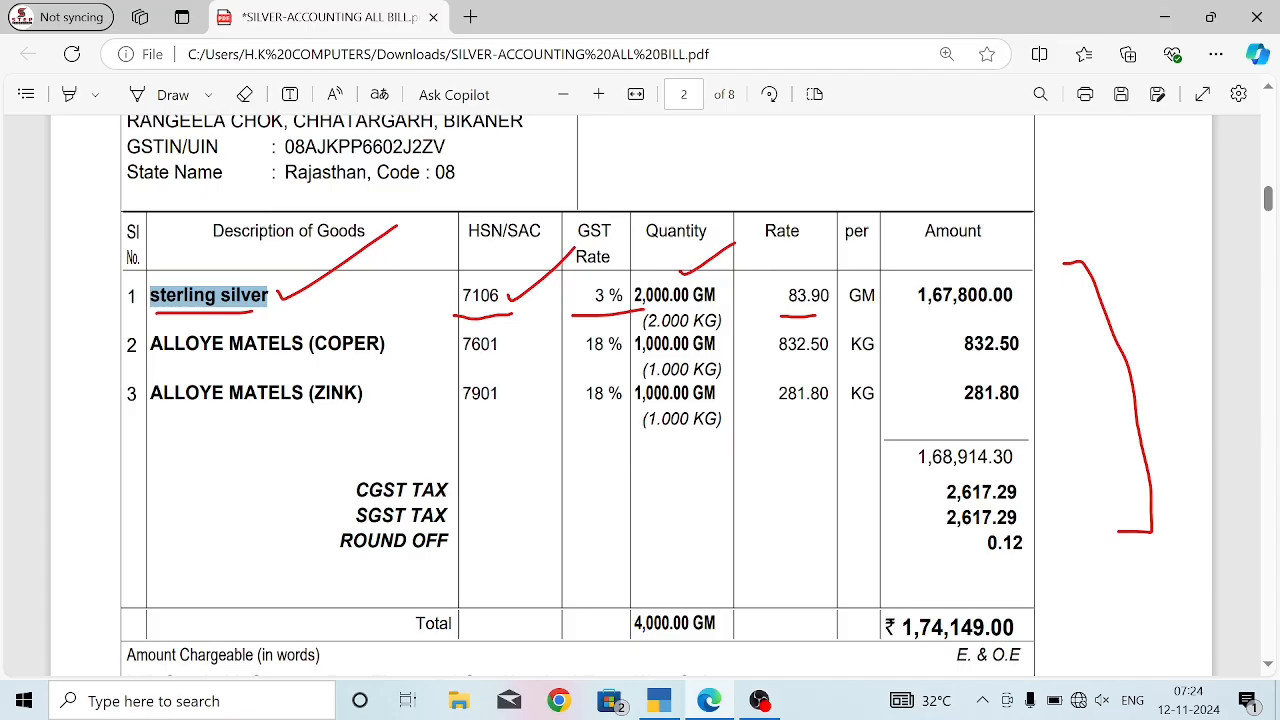
{"action": "left_click_drag", "start_coordinate": [149, 344], "coordinate": [388, 358]}
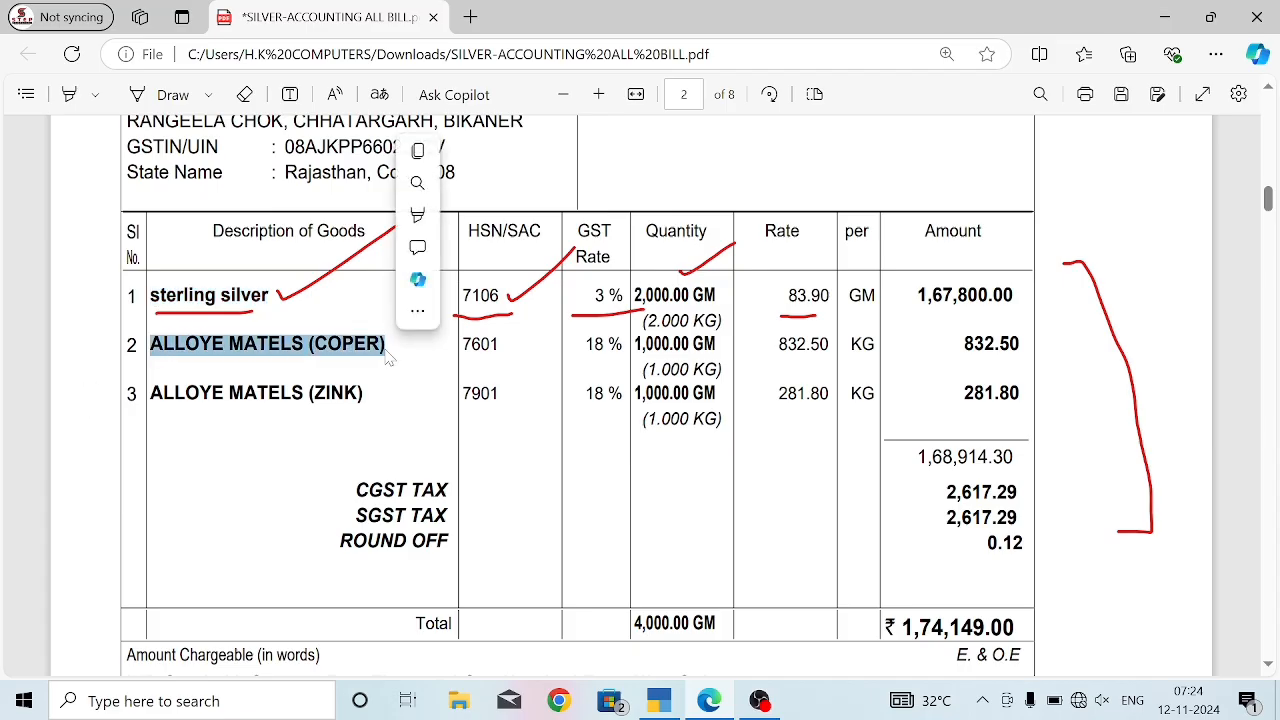
{"action": "key", "text": "ctrl+c"}
{"action": "key", "text": "alt+Tab"}
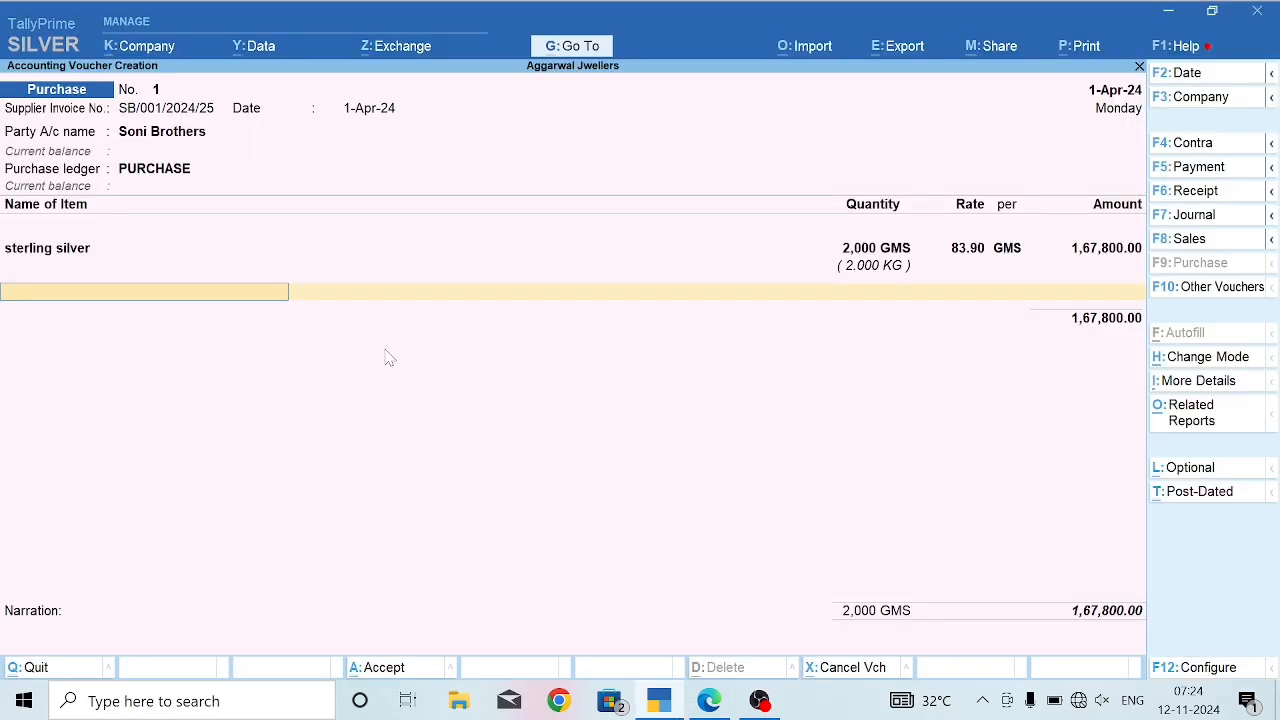
{"action": "key", "text": "alt+c"}
{"action": "key", "text": "ctrl+alt+v"}
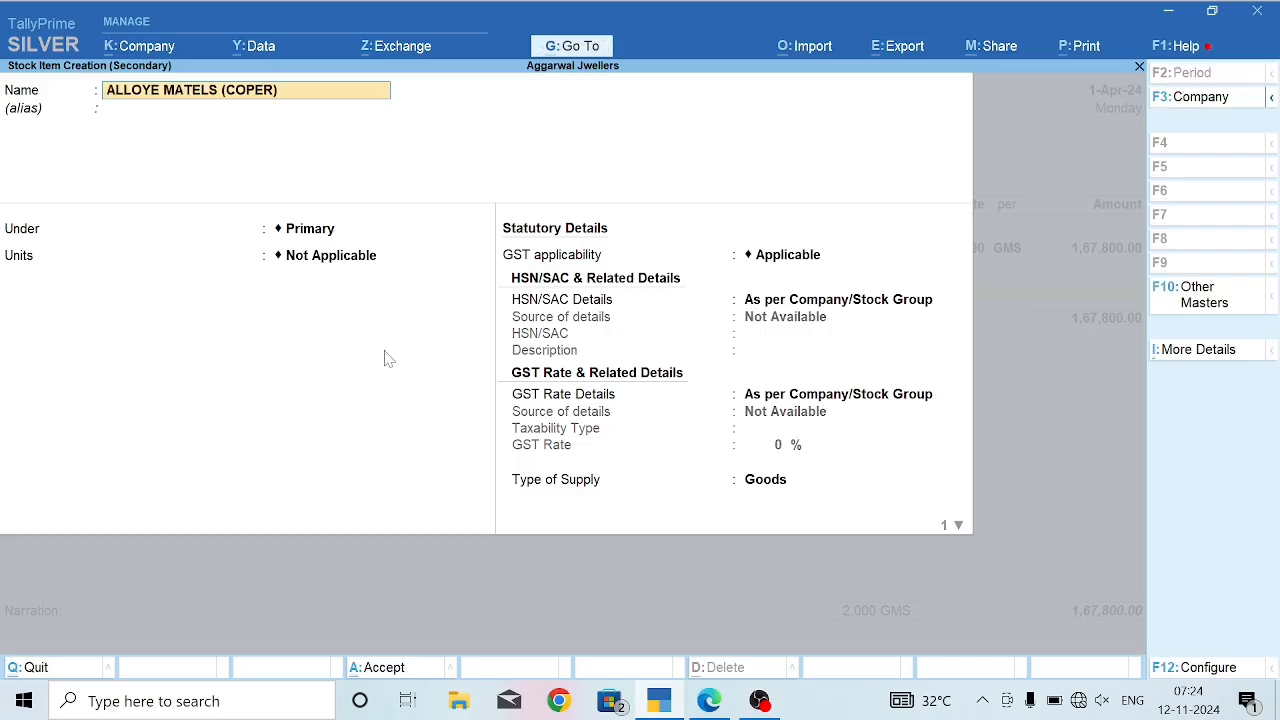
Place the copper item under RAW MATERIAL with unit GMS, alternate unit KG and the conversion 1 KG = 1,000 GMS.
{"action": "key", "text": "Return"}
{"action": "key", "text": "Down"}
{"action": "key", "text": "Return"}
{"action": "key", "text": "Return"}
{"action": "key", "text": "Return"}
{"action": "key", "text": "Return"}
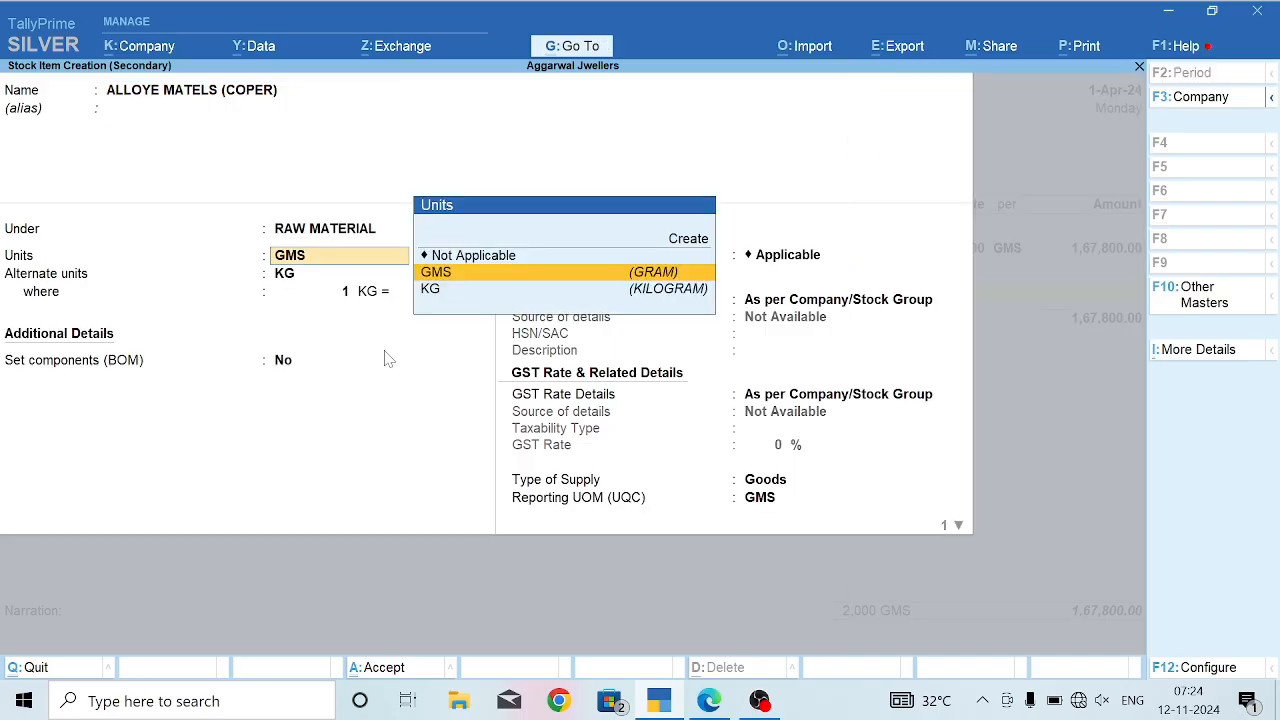
{"action": "key", "text": "Return"}
{"action": "key", "text": "Return"}
{"action": "key", "text": "Return"}
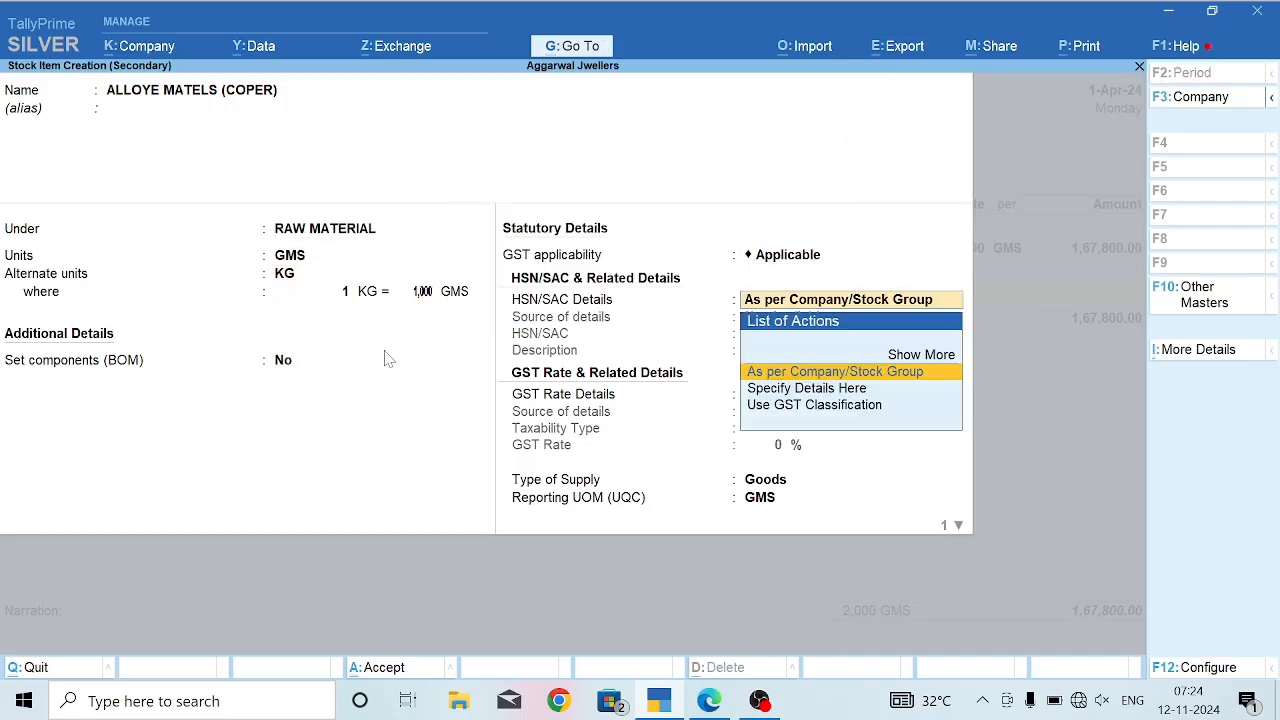
Specify the copper item's HSN/SAC code from the invoice as 7601, leaving the description blank.
{"action": "key", "text": "Down"}
{"action": "key", "text": "Return"}
{"action": "key", "text": "alt+Tab"}
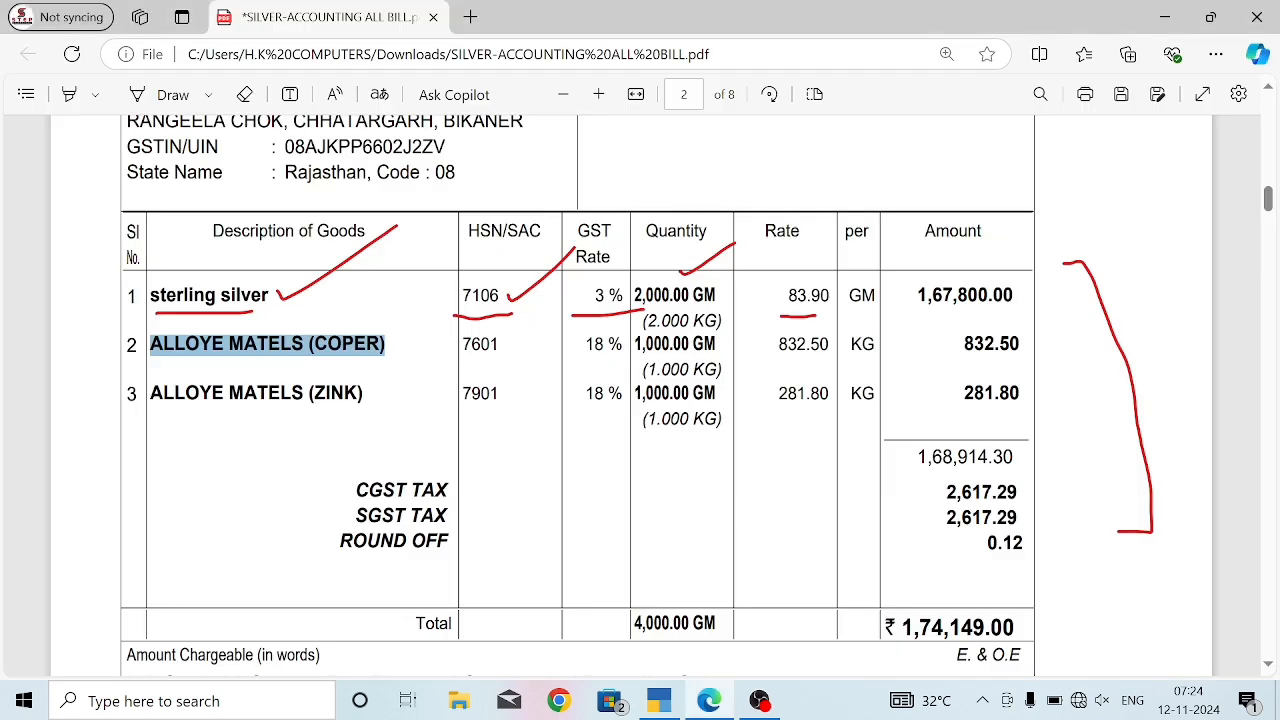
{"action": "key", "text": "alt+Tab"}
{"action": "key", "text": "alt+Tab"}
{"action": "key", "text": "alt+Tab"}
{"action": "key", "text": "Return"}
{"action": "key", "text": "Return"}
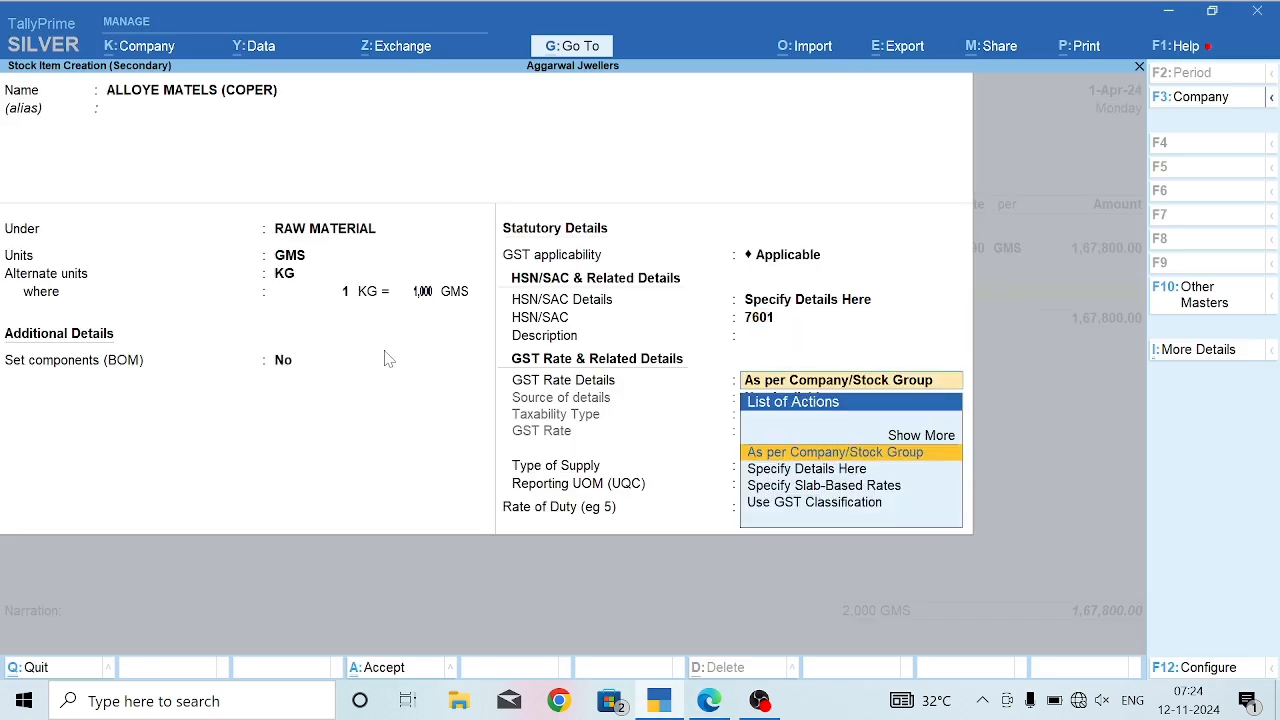
Specify the copper item's GST rate as taxable at 18%, keep Goods as the supply type, and save the item.
{"action": "key", "text": "Down"}
{"action": "key", "text": "Return"}
{"action": "key", "text": "Return"}
{"action": "key", "text": "Return"}
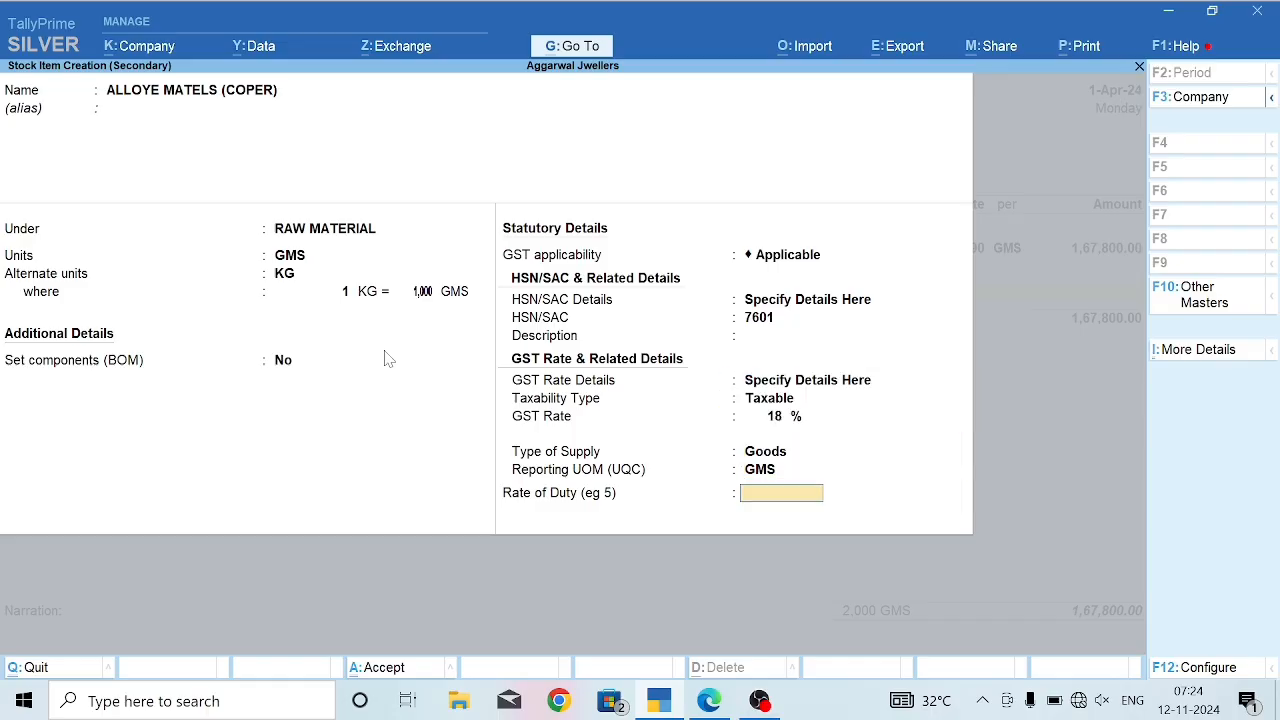
{"action": "key", "text": "Return"}
{"action": "key", "text": "Return"}
Enter the copper line from the PDF invoice with quantity 1,000 GMS at a rate of 832.50 per GMS.
{"action": "key", "text": "alt+Tab"}
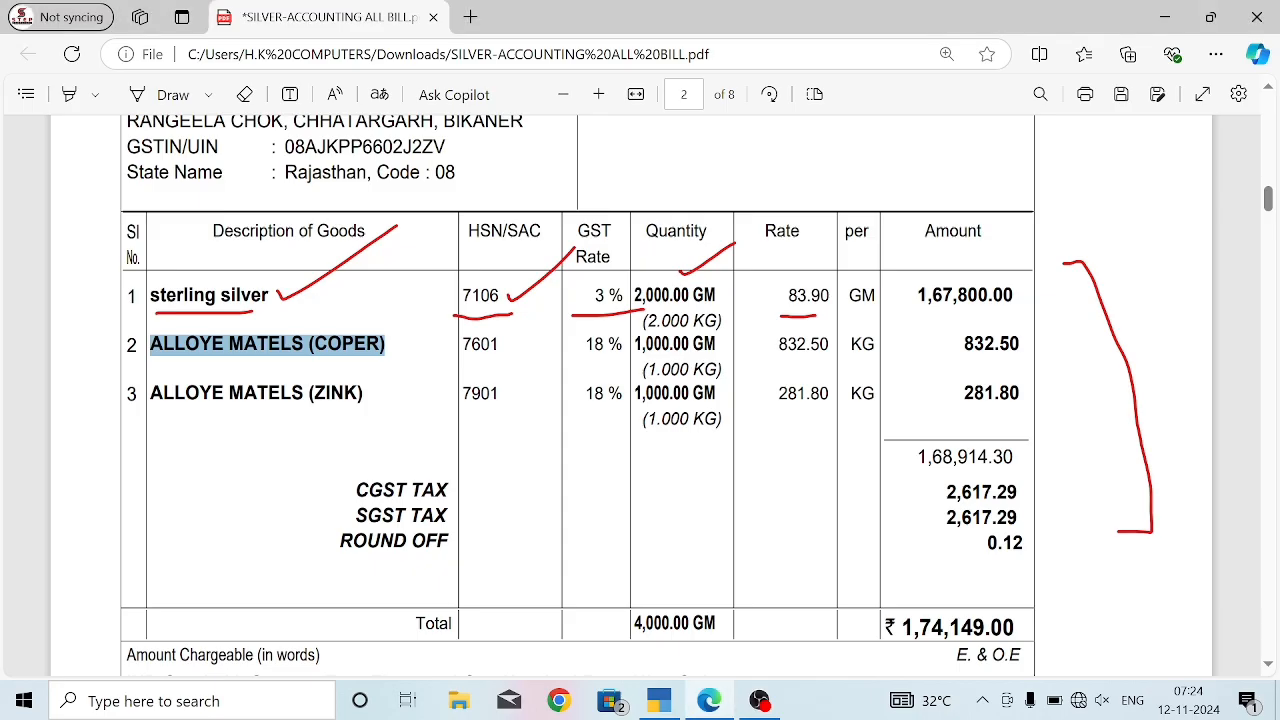
{"action": "key", "text": "alt+Tab"}
{"action": "key", "text": "alt+Tab"}
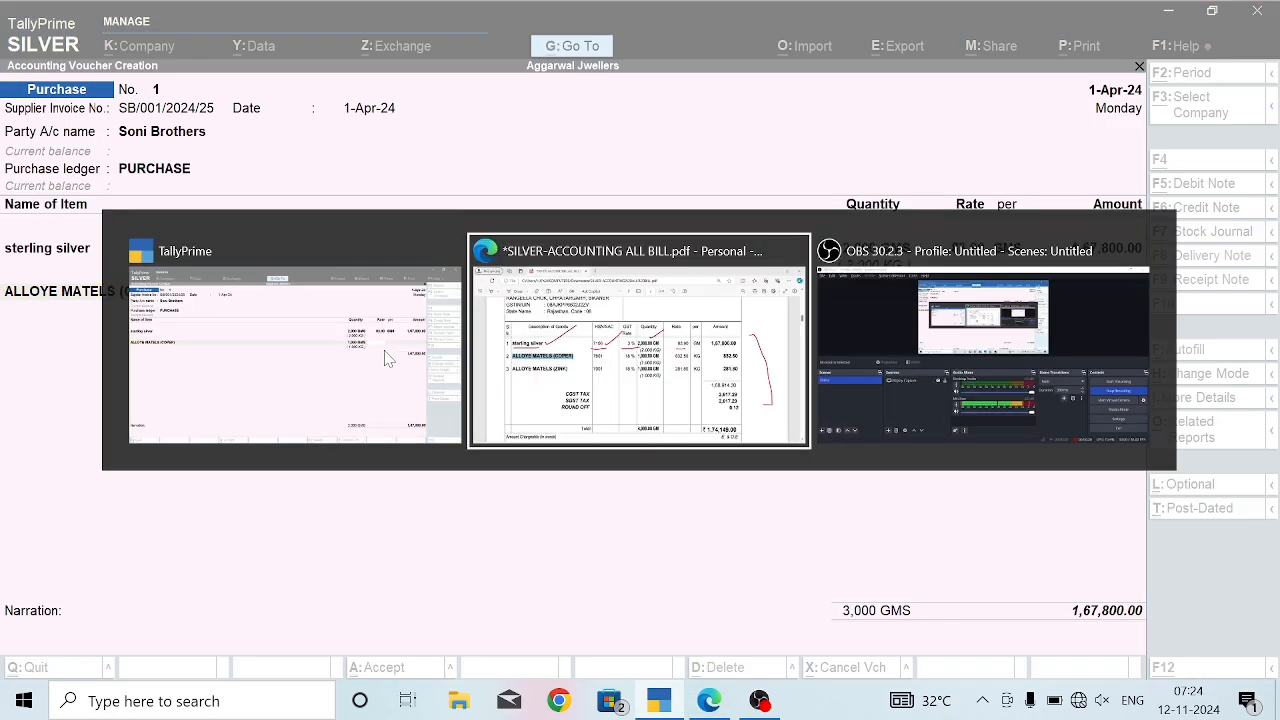
{"action": "key", "text": "alt+Tab"}
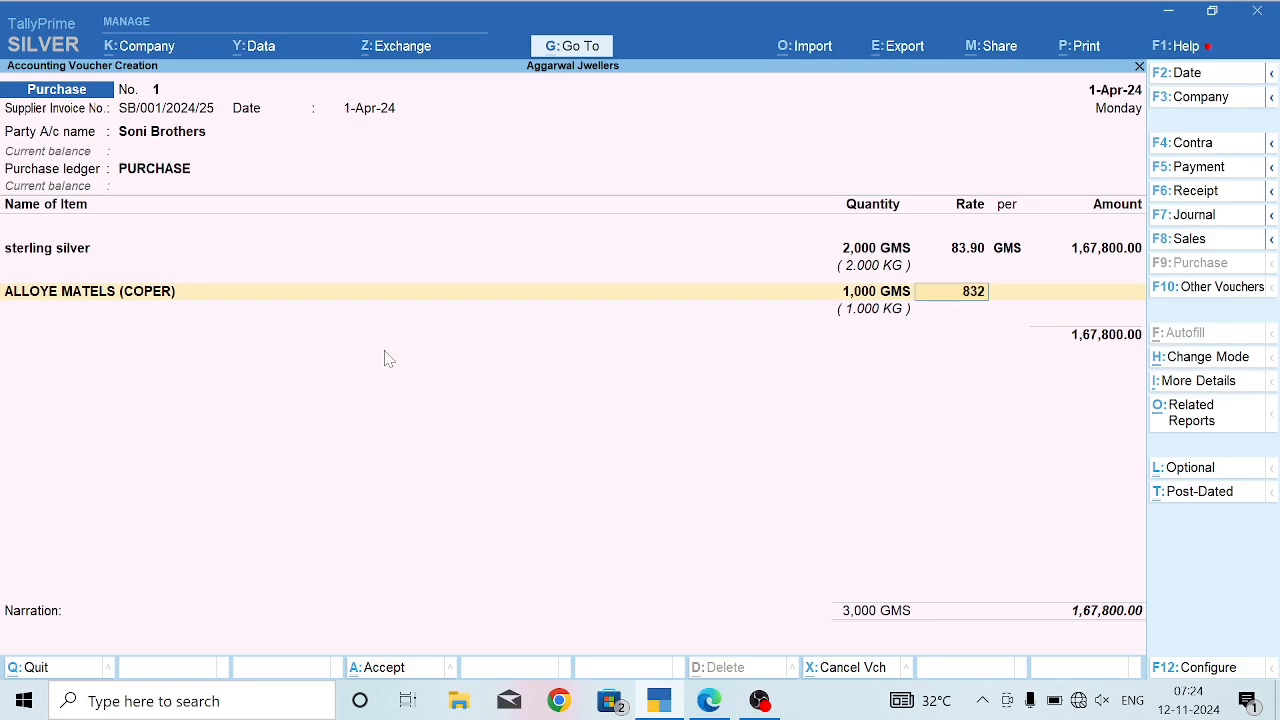
{"action": "key", "text": "Return"}
{"action": "key", "text": "Return"}
{"action": "key", "text": "Return"}
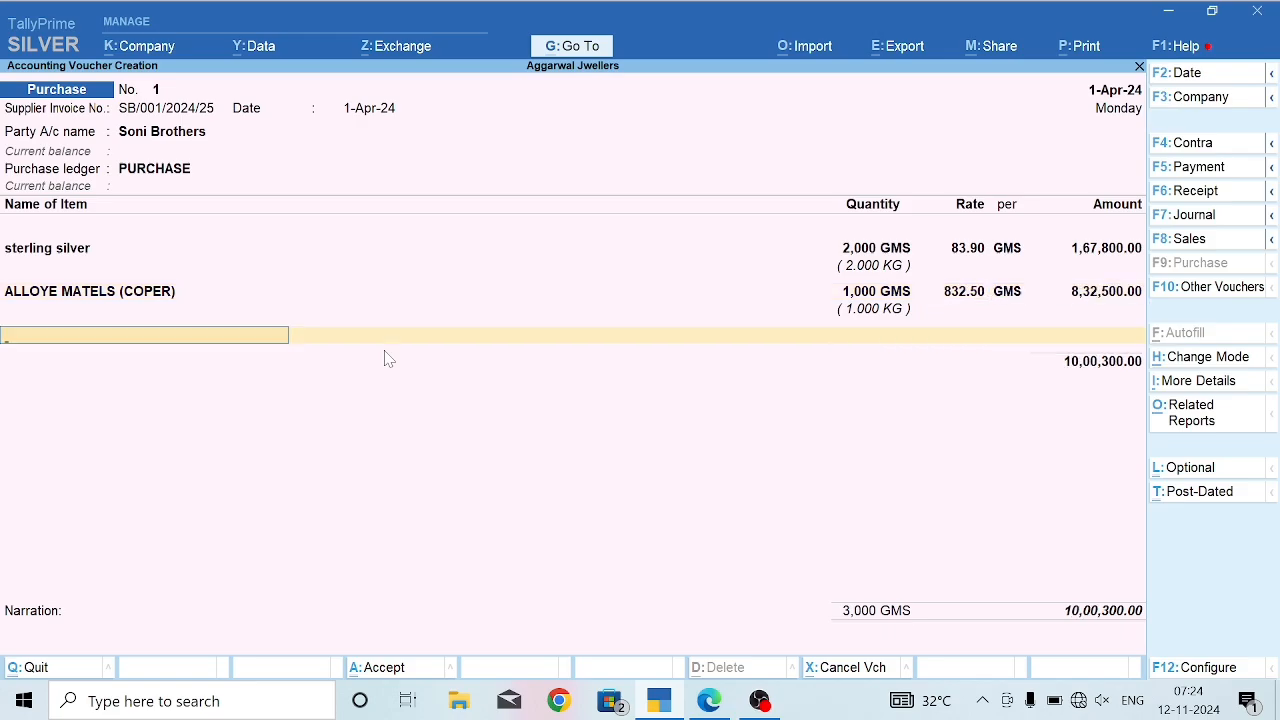
Copy the third item's name from the PDF invoice and start a new TallyPrime stock item named ALLOYE MATELS (ZINK).
{"action": "key", "text": "alt+c"}
{"action": "key", "text": "alt+Tab"}
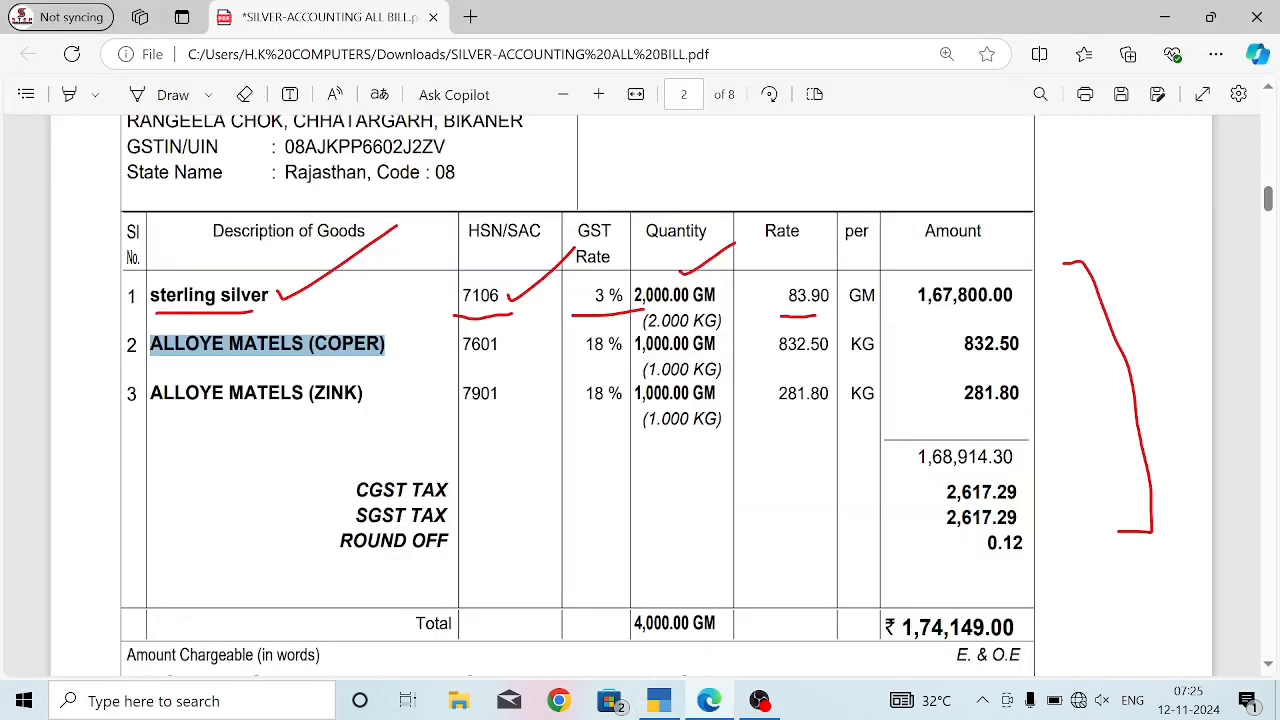
{"action": "left_click_drag", "start_coordinate": [151, 394], "coordinate": [386, 416]}
{"action": "left_click", "coordinate": [386, 418]}
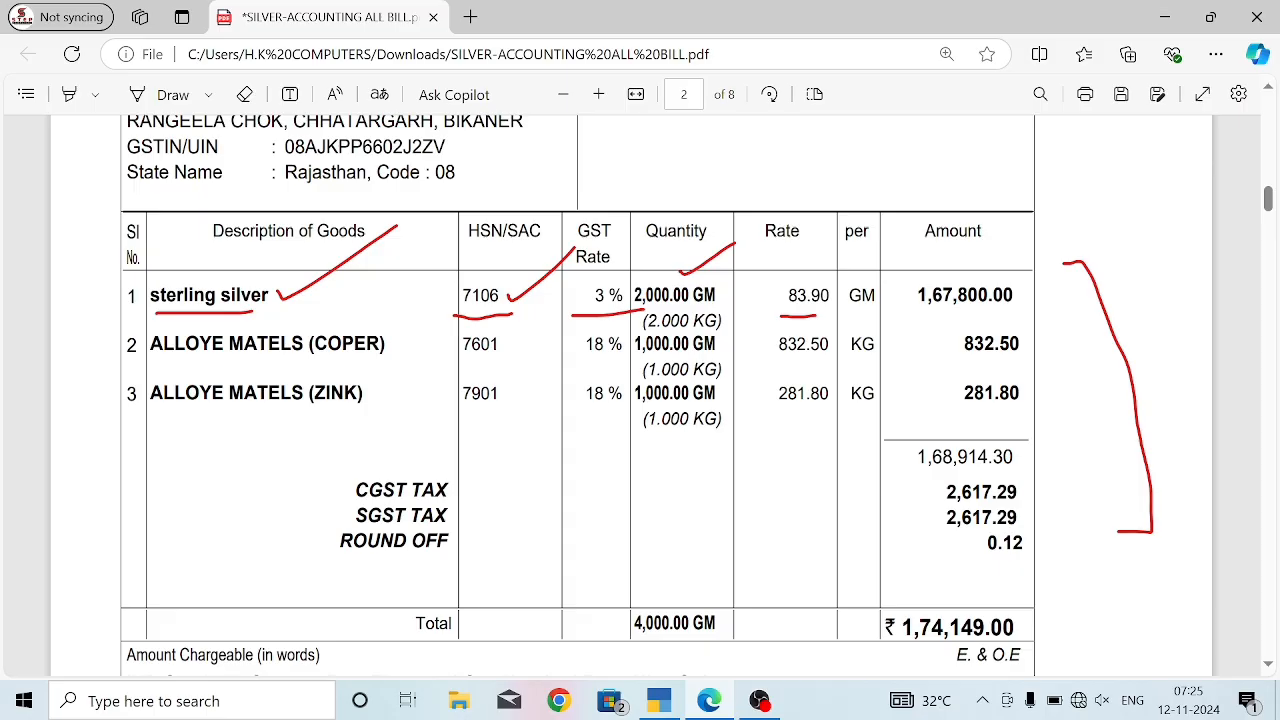
{"action": "left_click_drag", "start_coordinate": [151, 394], "coordinate": [364, 396]}
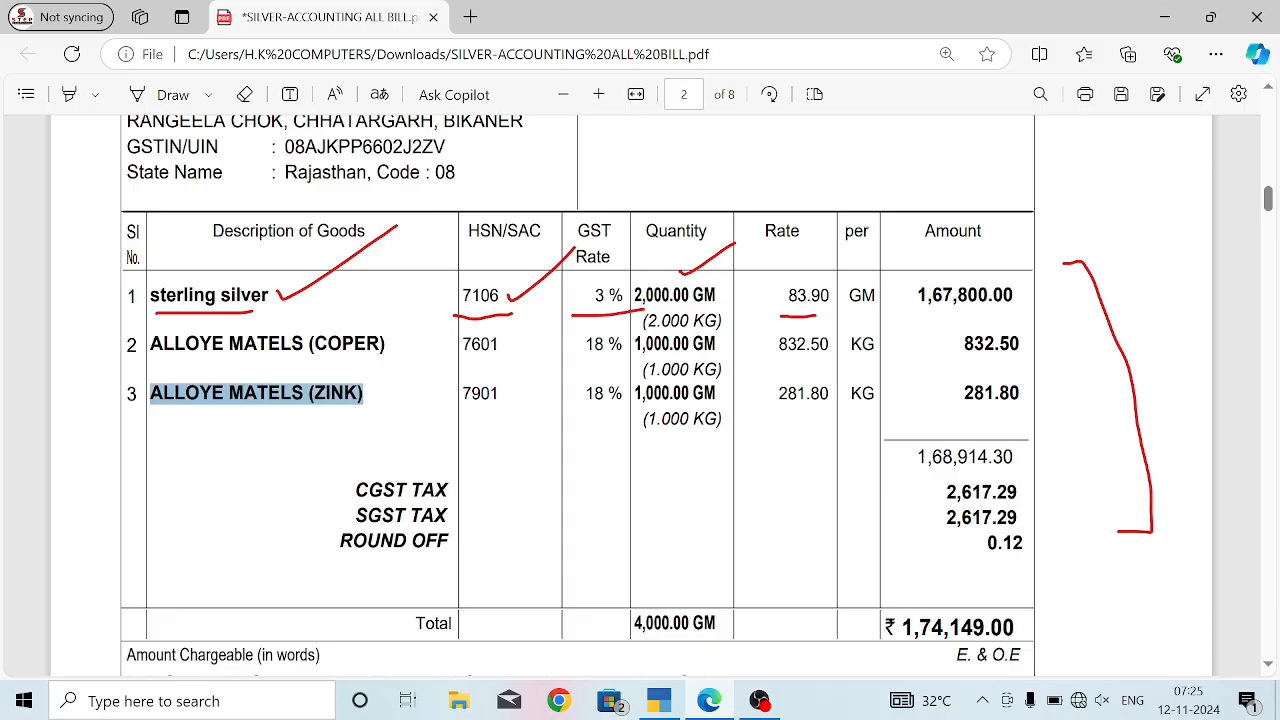
{"action": "key", "text": "alt+Tab"}
{"action": "type", "text": "C"}
{"action": "key", "text": "ctrl+alt+v"}
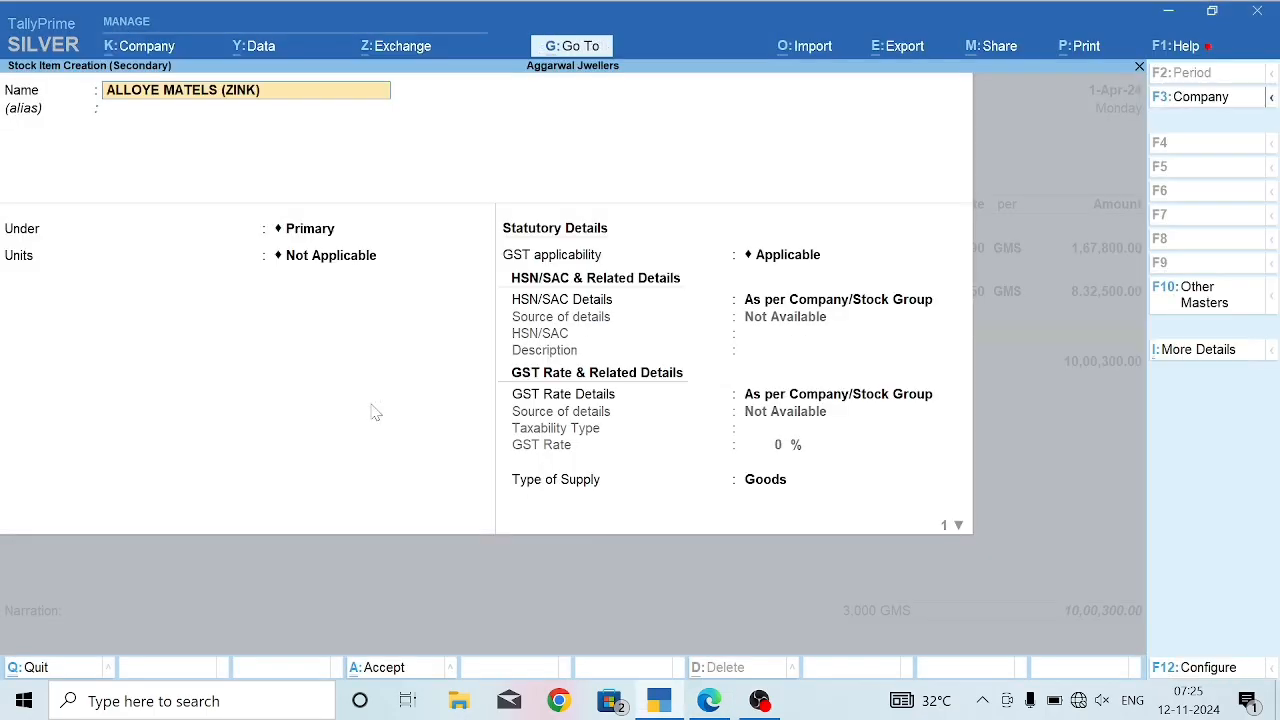
Place the zinc item under RAW MATERIAL with unit GMS, alternate unit KG and the conversion 1 KG = 1,000 GMS.
{"action": "key", "text": "Return"}
{"action": "key", "text": "Down"}
{"action": "key", "text": "Return"}
{"action": "key", "text": "Down"}
{"action": "key", "text": "Return"}
{"action": "key", "text": "Return"}
{"action": "key", "text": "Return"}
{"action": "key", "text": "Return"}
{"action": "key", "text": "Return"}
{"action": "key", "text": "Return"}
{"action": "key", "text": "Return"}
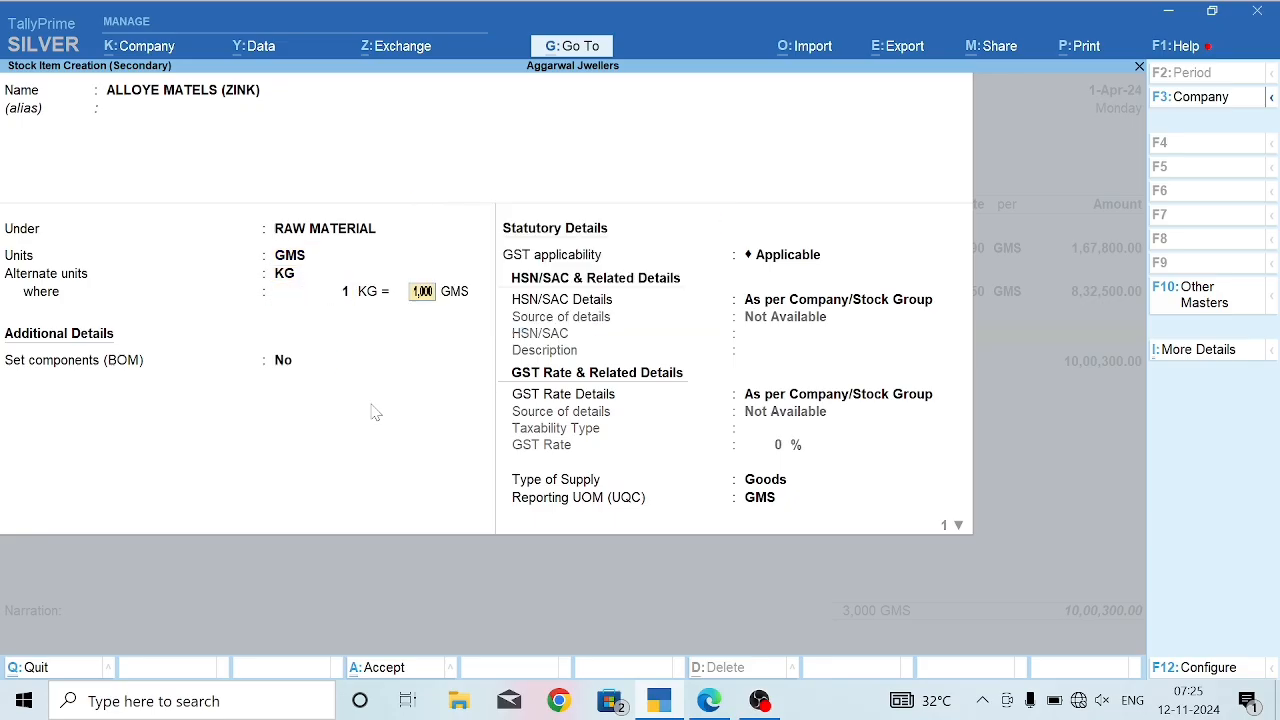
{"action": "key", "text": "BackSpace"}
Specify the zinc item's HSN/SAC code from the invoice as 7901.
{"action": "key", "text": "Down"}
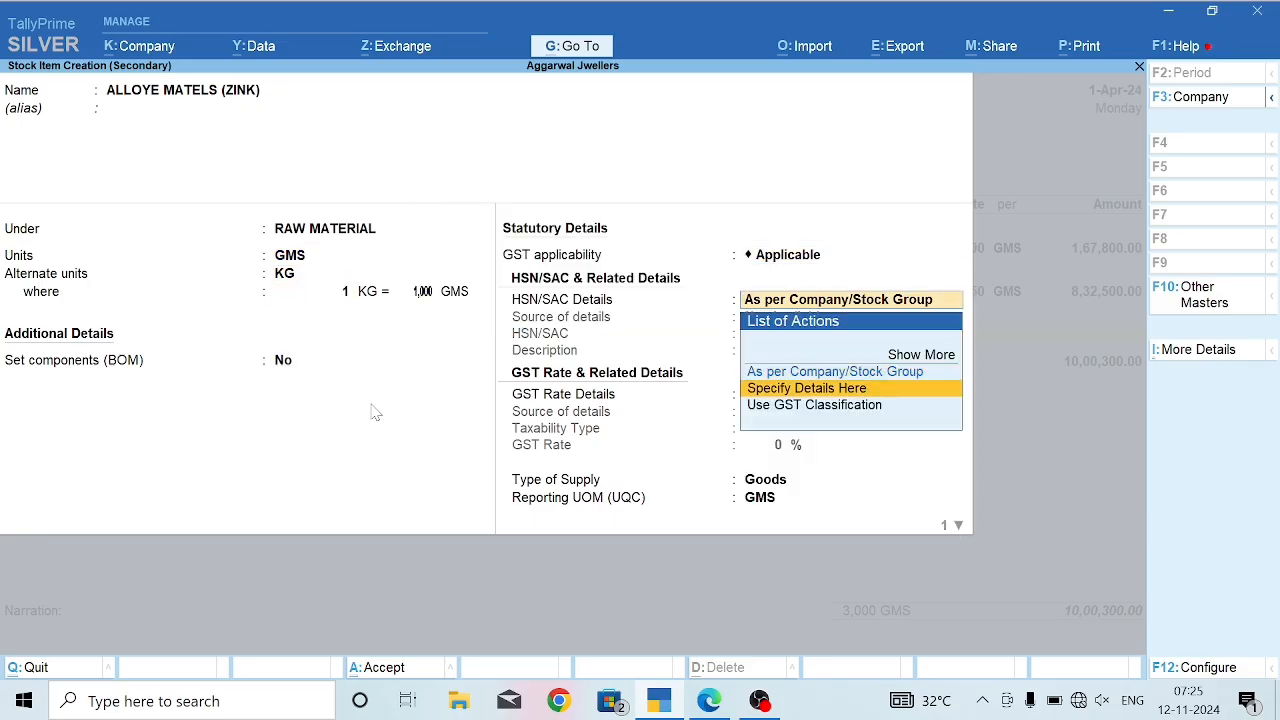
{"action": "key", "text": "Return"}
{"action": "key", "text": "alt+Tab"}
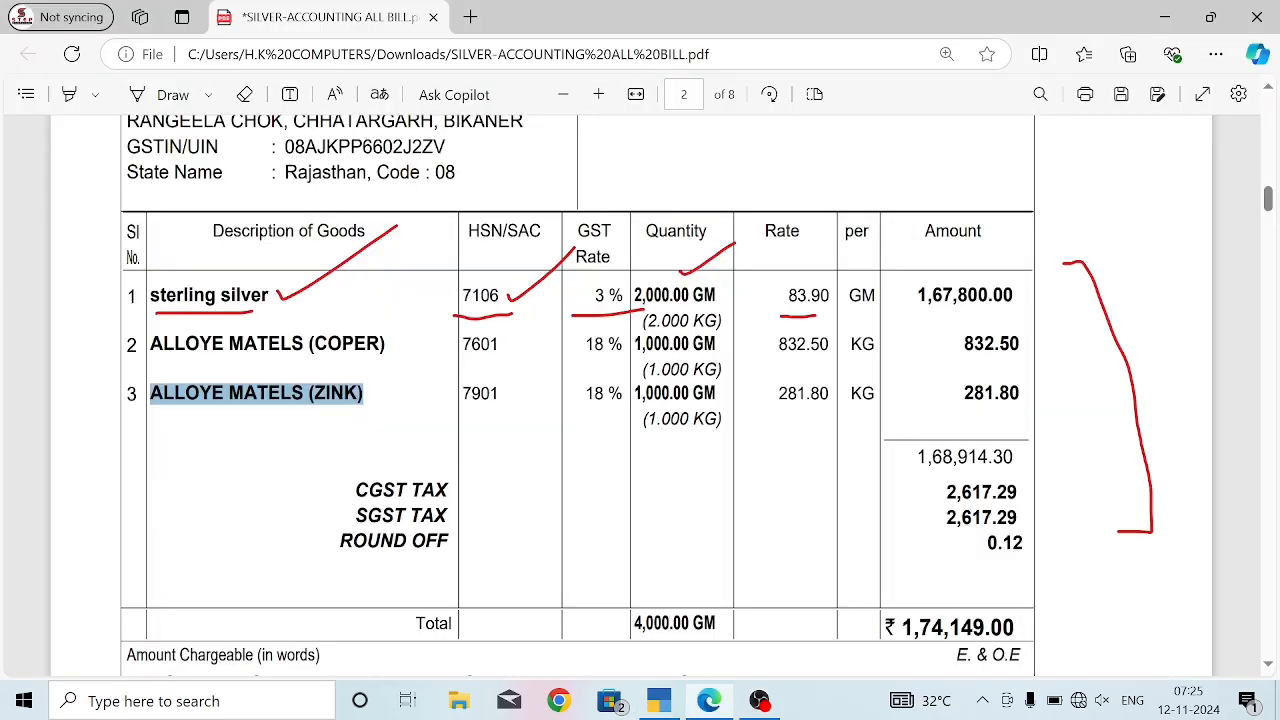
{"action": "key", "text": "alt+Tab"}
{"action": "type", "text": "7901"}
{"action": "key", "text": "Return"}
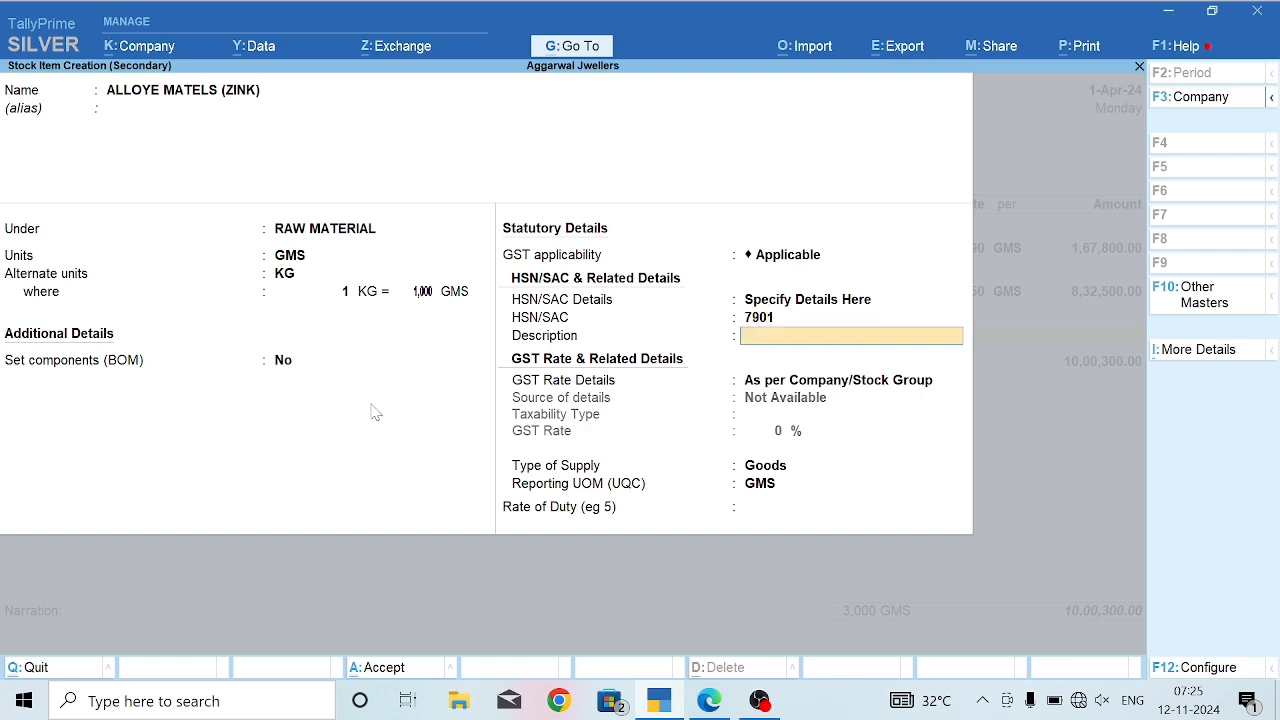
Specify the zinc item's GST rate details as Taxable at 18% and save the stock item.
{"action": "key", "text": "Return"}
{"action": "key", "text": "Down"}
{"action": "key", "text": "Return"}
{"action": "type", "text": "t"}
{"action": "key", "text": "Return"}
{"action": "type", "text": "18"}
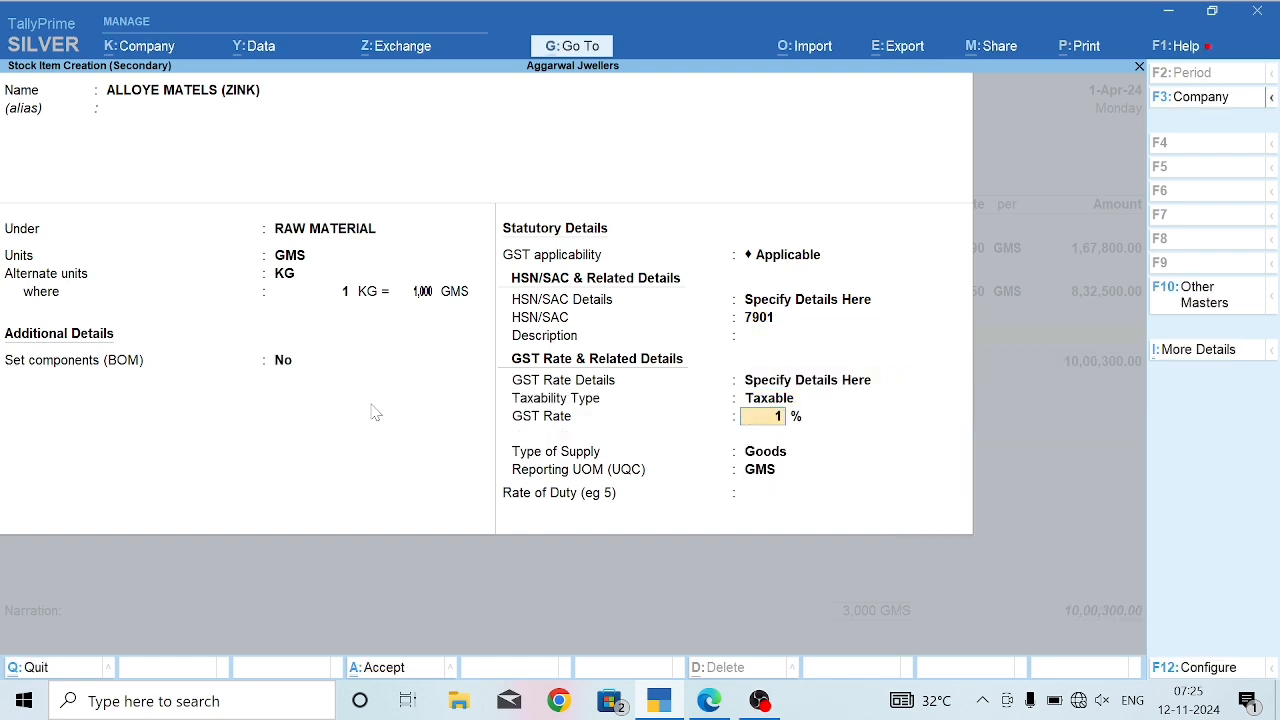
{"action": "key", "text": "Return"}
{"action": "key", "text": "Return"}
{"action": "key", "text": "Return"}
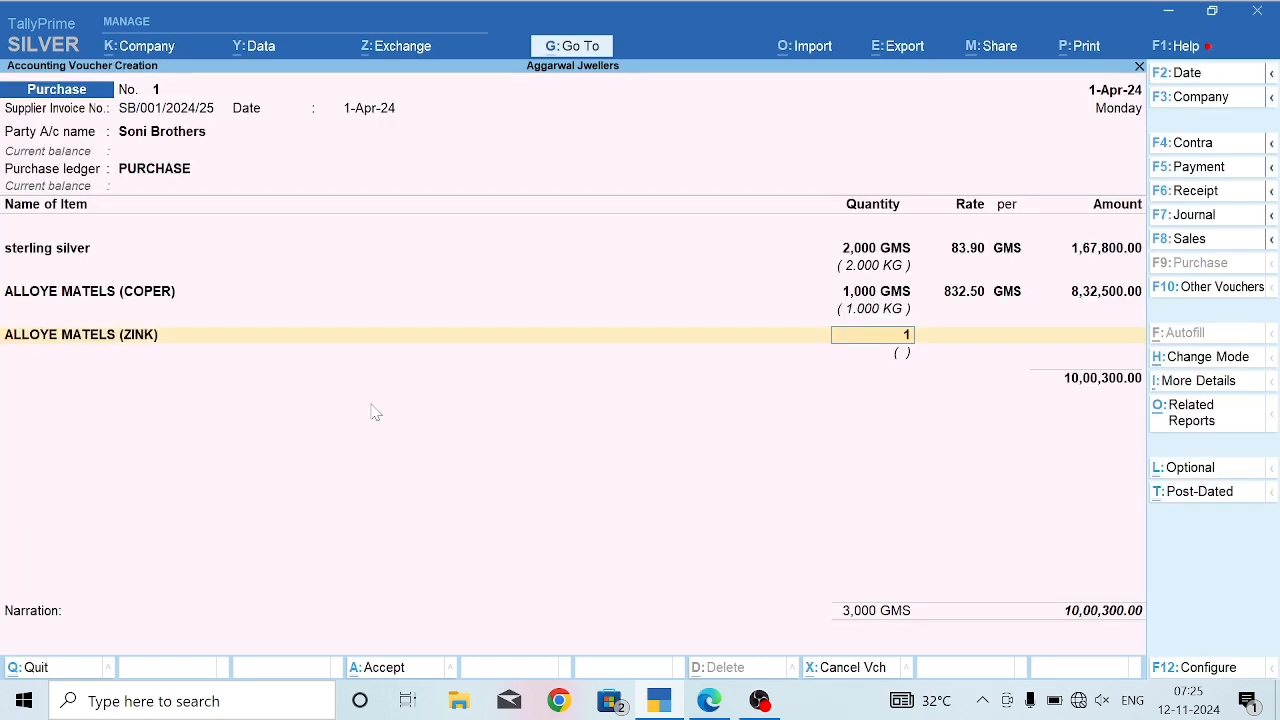
Enter the zinc line from the PDF invoice with quantity 1,000 GMS at a rate of 281.80 per GMS.
{"action": "type", "text": "1000"}
{"action": "key", "text": "Return"}
{"action": "key", "text": "alt+Tab"}
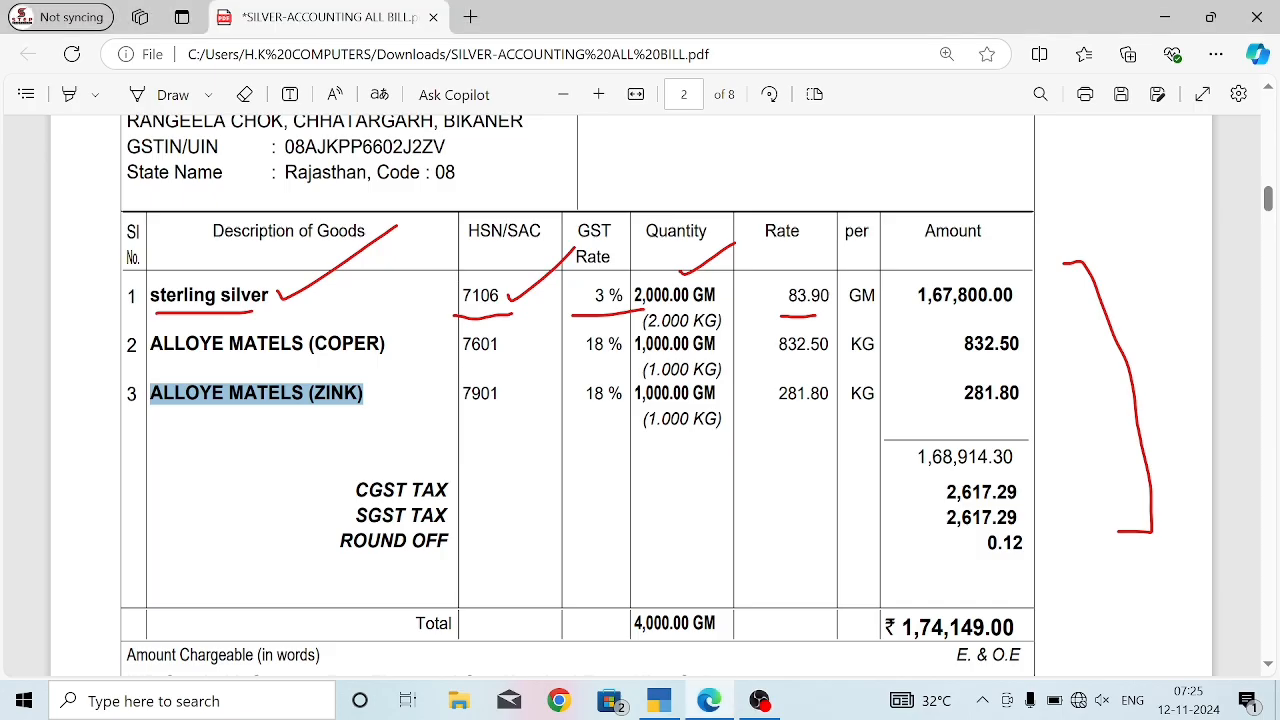
{"action": "key", "text": "alt+Tab"}
{"action": "type", "text": "281.80"}
{"action": "key", "text": "Return"}
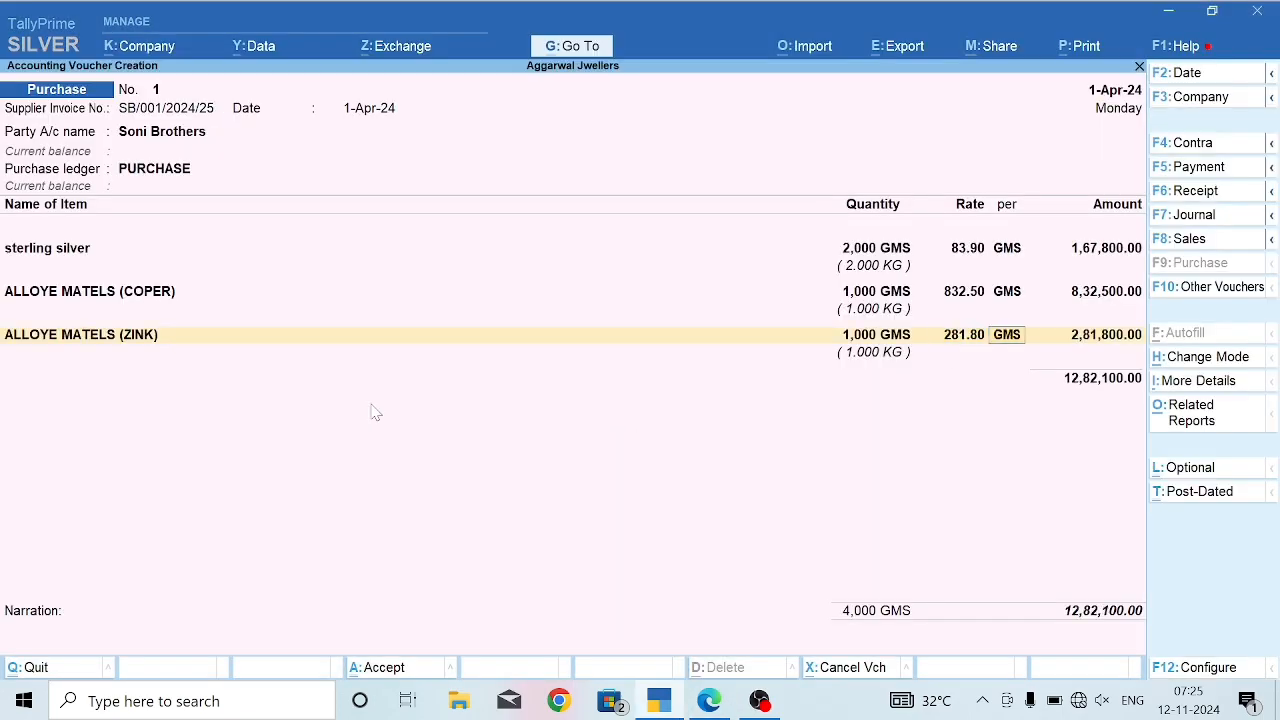
{"action": "key", "text": "Return"}
{"action": "key", "text": "Return"}
Compare the voucher with the PDF invoice and change the copper line's rate unit to KG.
{"action": "key", "text": "alt+Tab"}
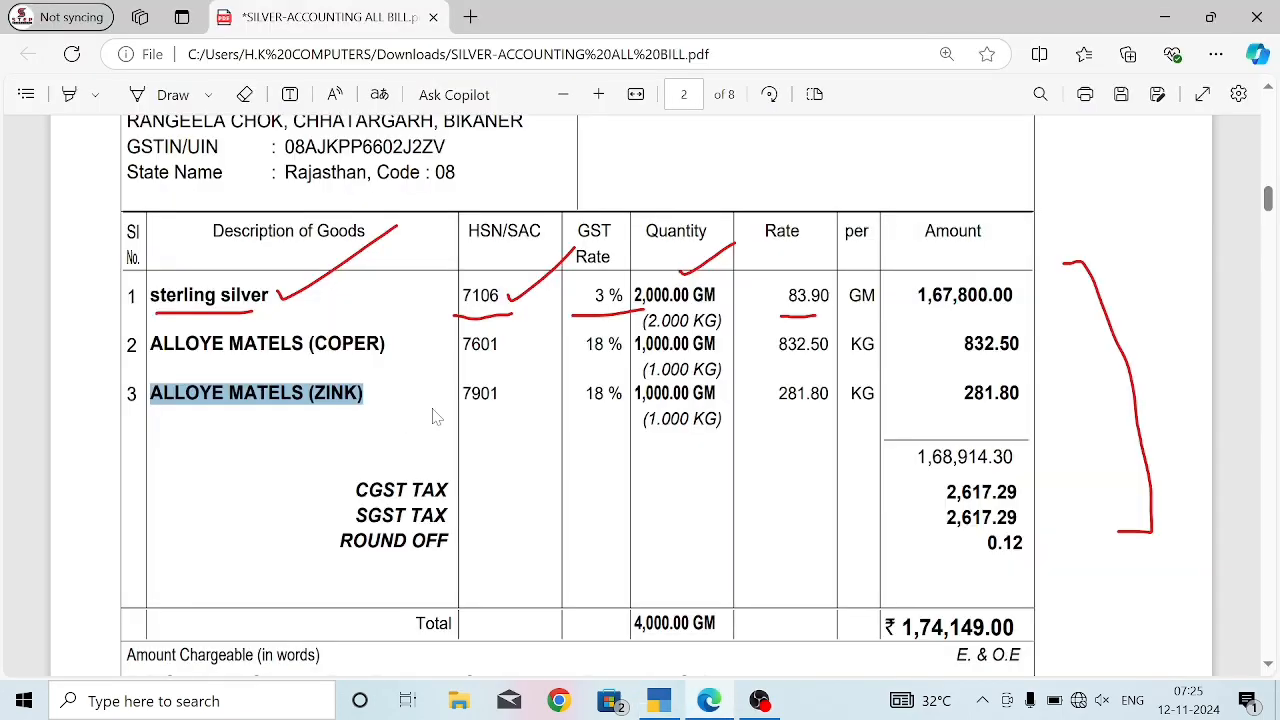
{"action": "key", "text": "alt+Tab"}
{"action": "key", "text": "alt+Tab"}
{"action": "key", "text": "alt+Tab"}
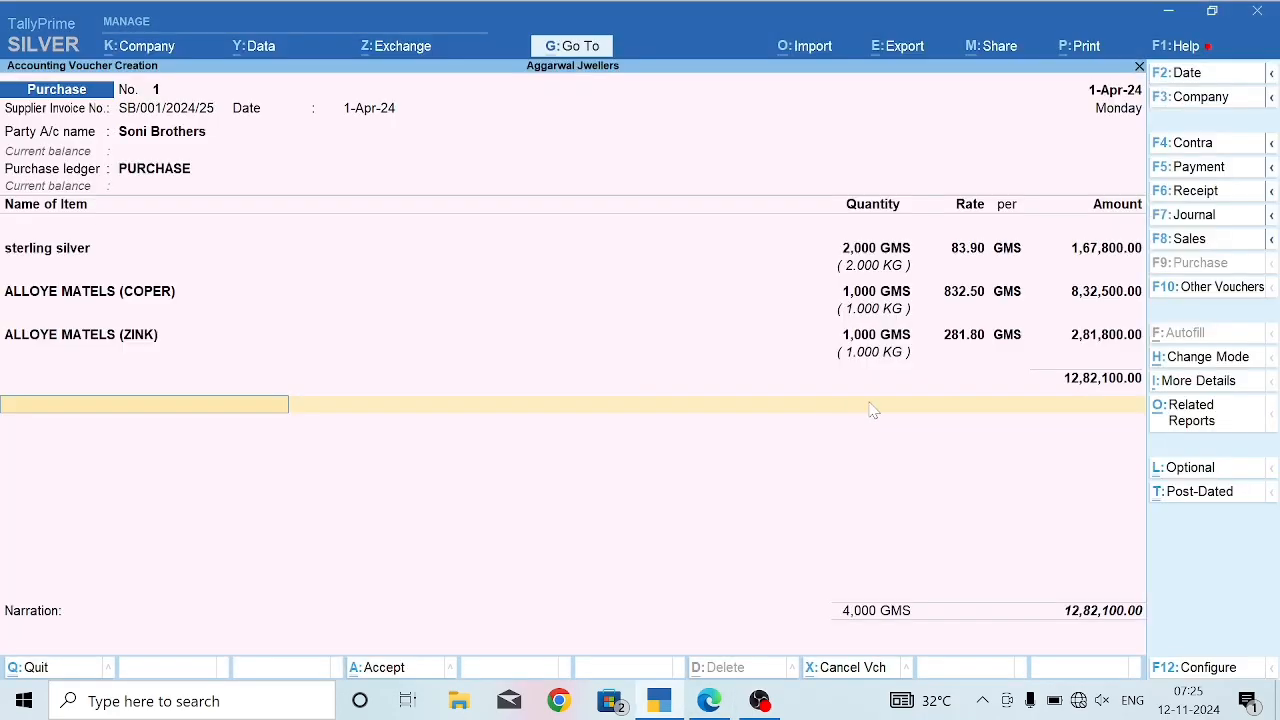
{"action": "left_click", "coordinate": [1010, 302]}
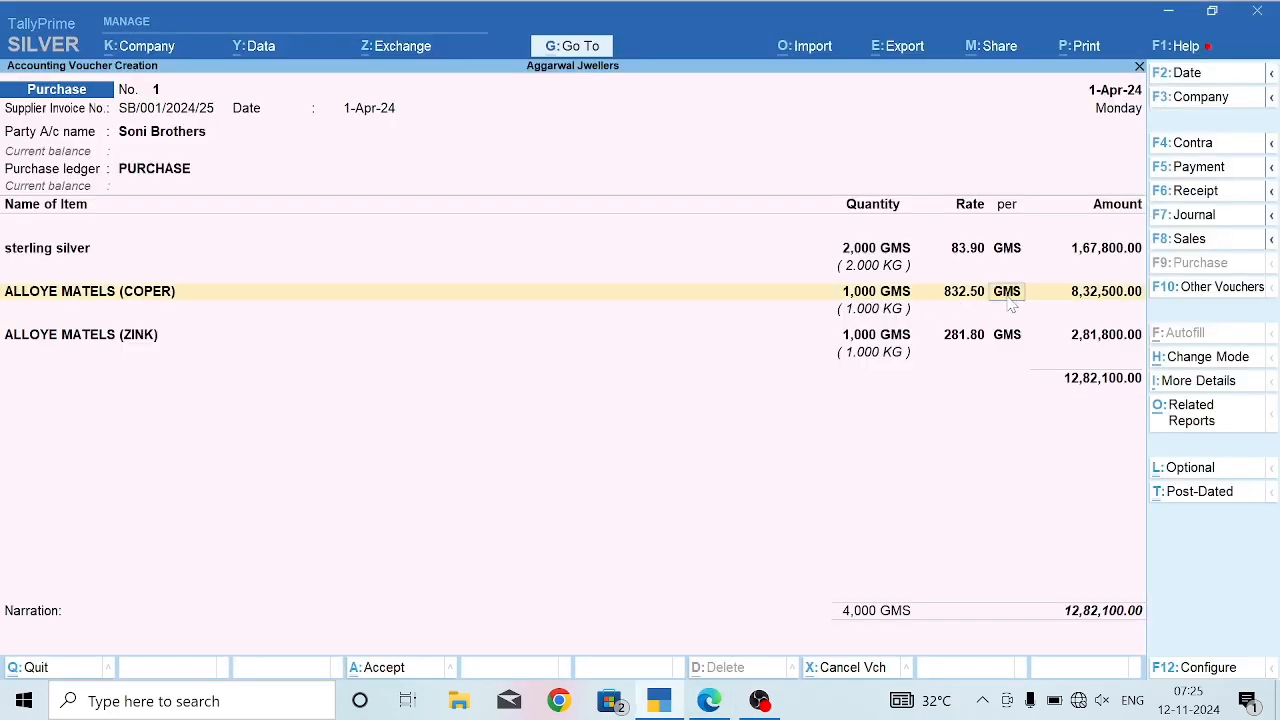
{"action": "type", "text": "kg"}
{"action": "key", "text": "Return"}
{"action": "key", "text": "Return"}
{"action": "key", "text": "Return"}
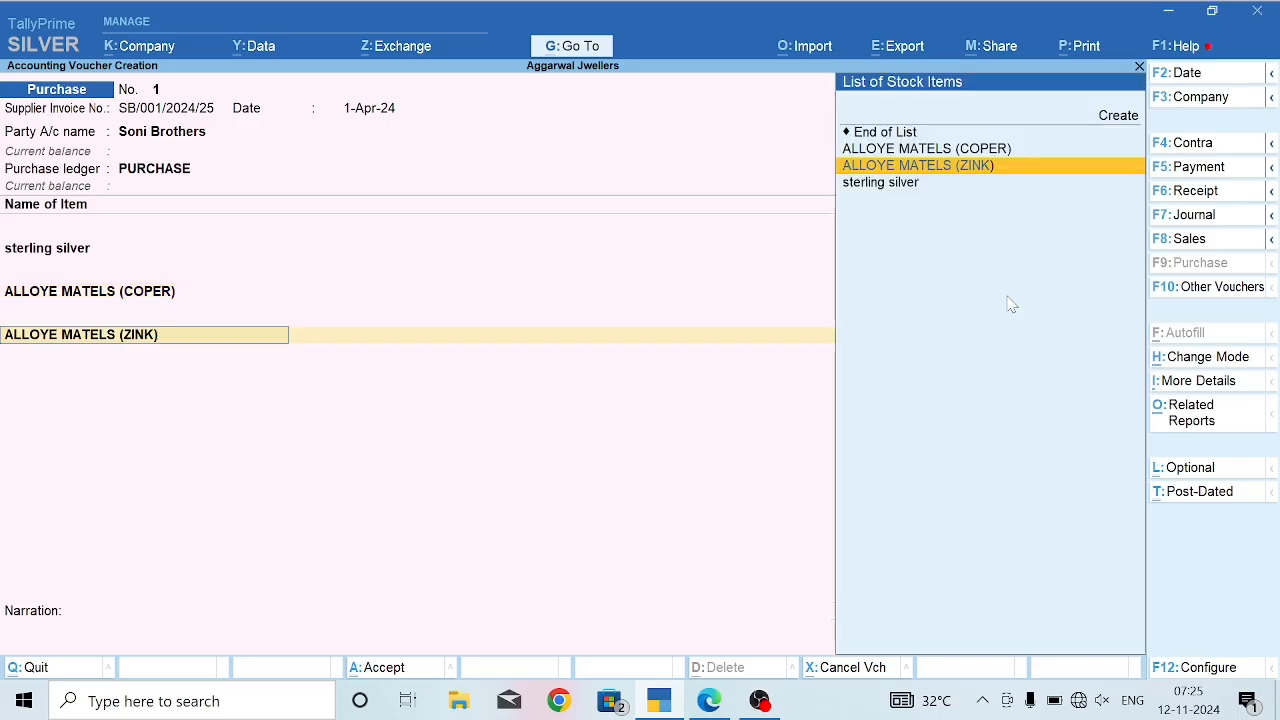
Change the zinc line's rate unit to KG and check the voucher subtotal against the PDF invoice.
{"action": "key", "text": "Return"}
{"action": "key", "text": "Return"}
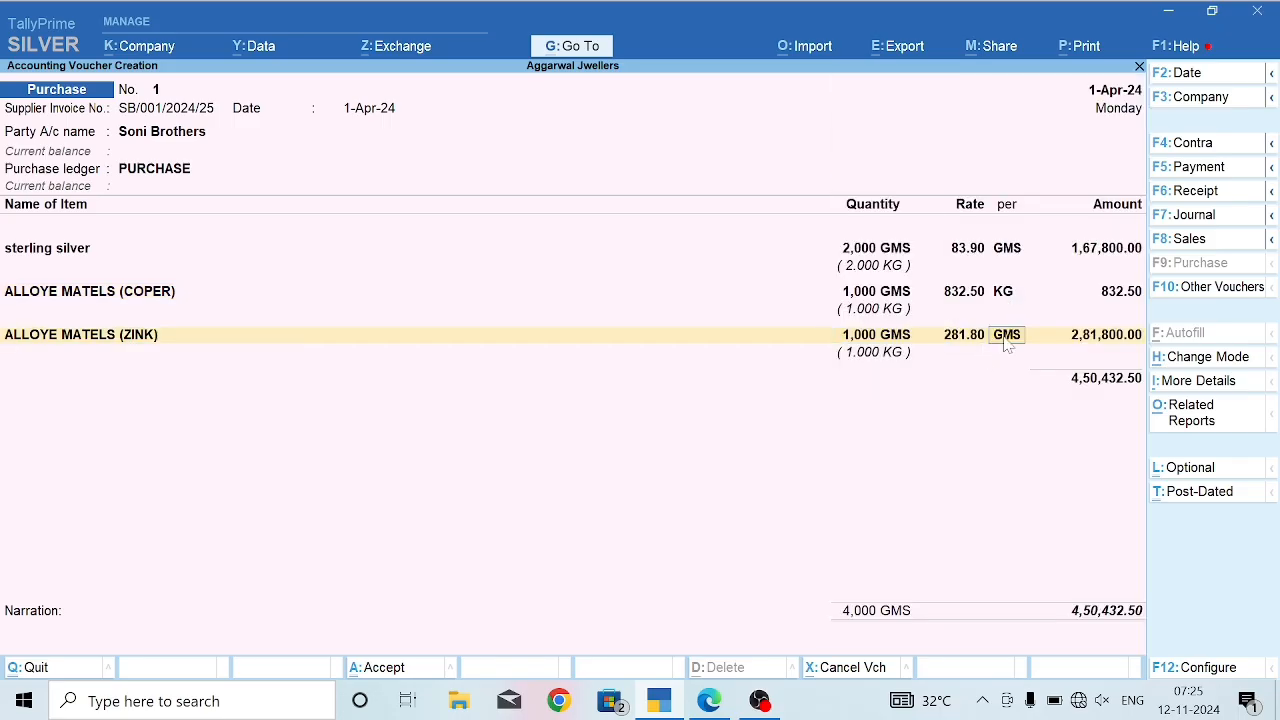
{"action": "type", "text": "kg"}
{"action": "key", "text": "Return"}
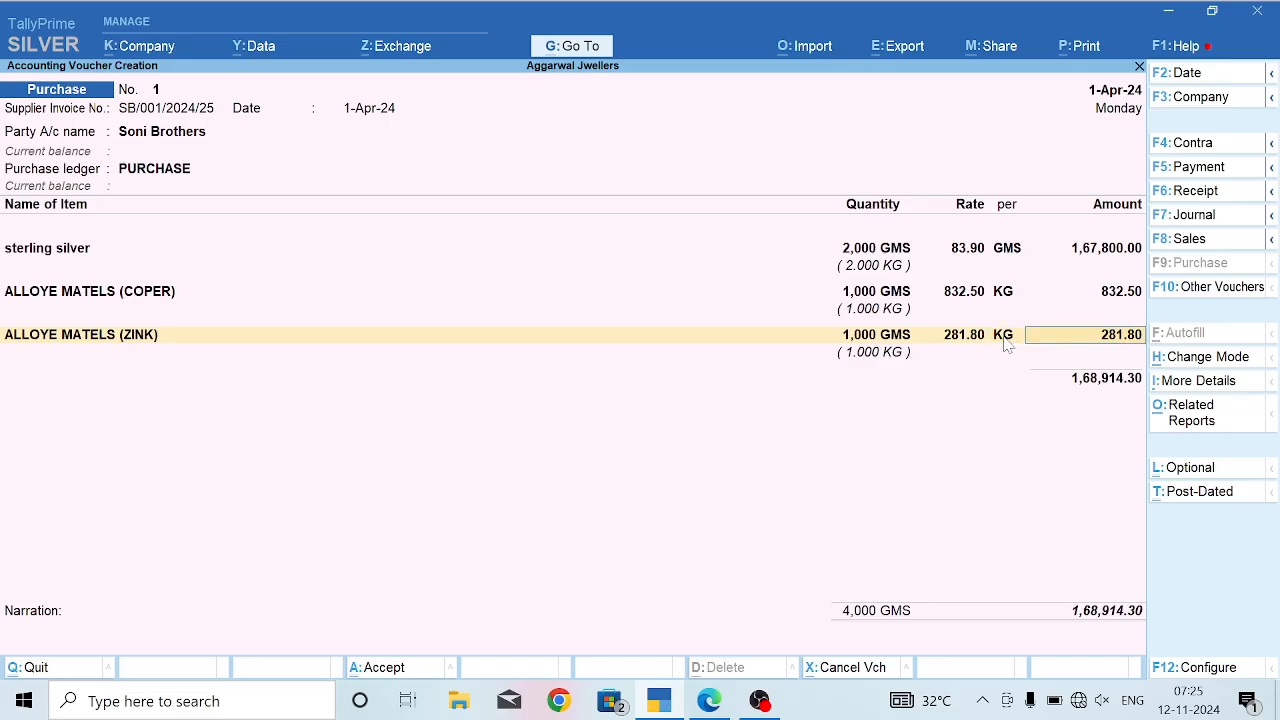
{"action": "key", "text": "Return"}
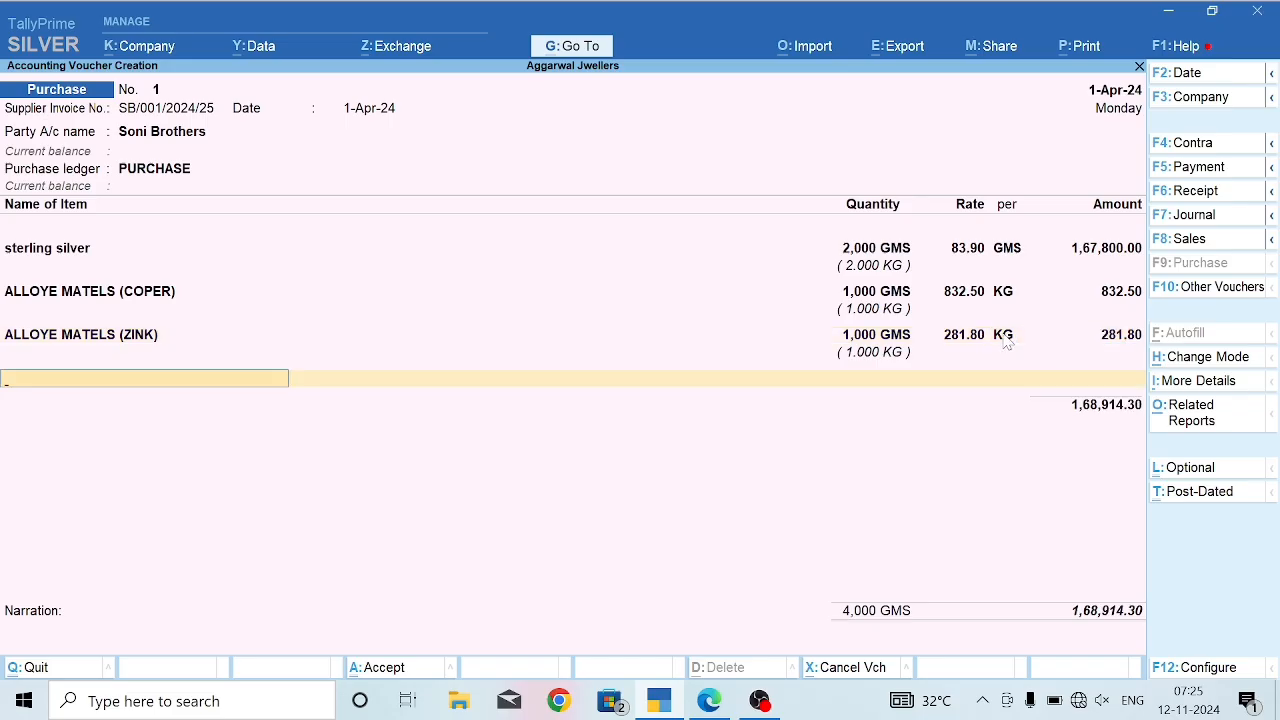
{"action": "key", "text": "alt+Tab"}
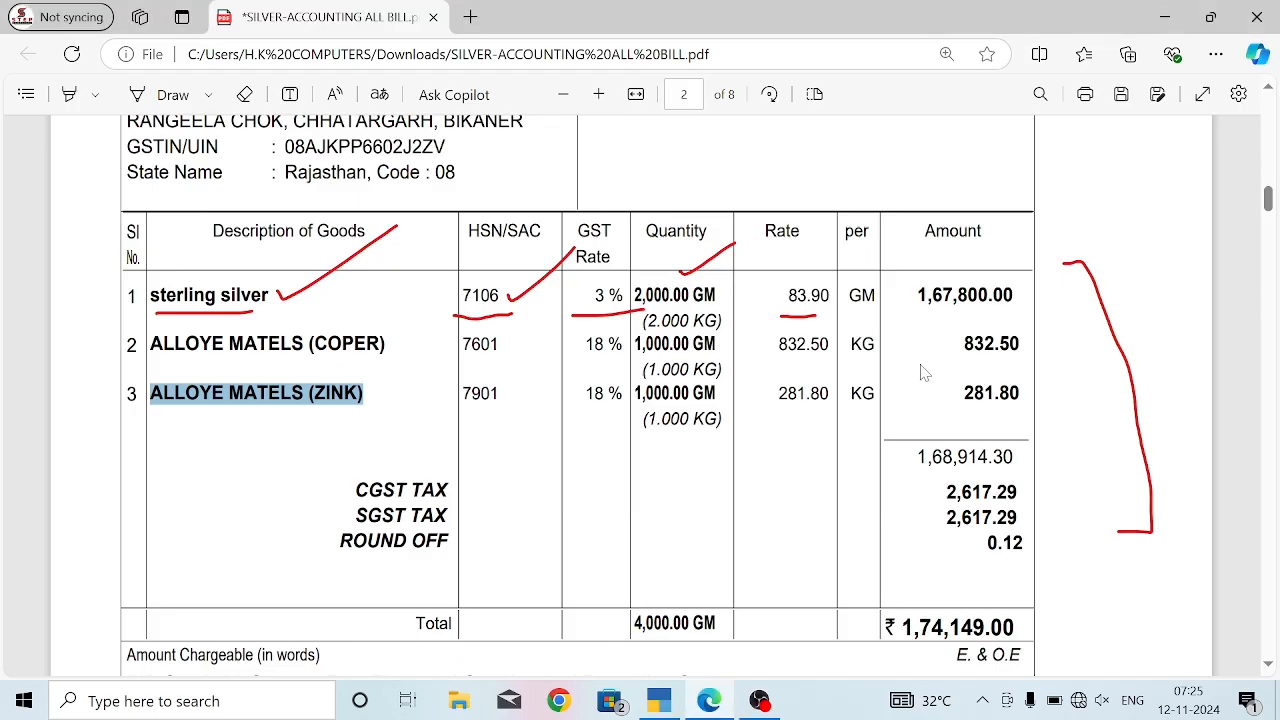
{"action": "key", "text": "alt+Tab"}
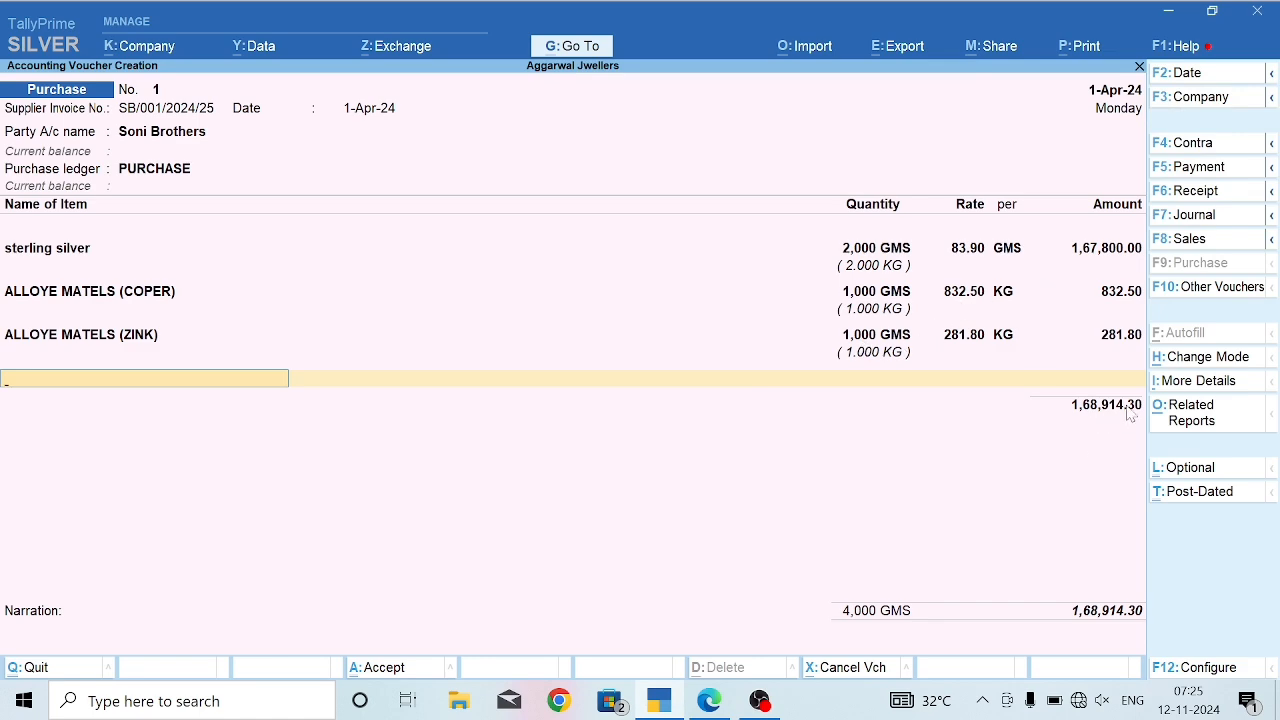
{"action": "key", "text": "alt+Tab"}
{"action": "left_click_drag", "start_coordinate": [1004, 457], "coordinate": [885, 481]}
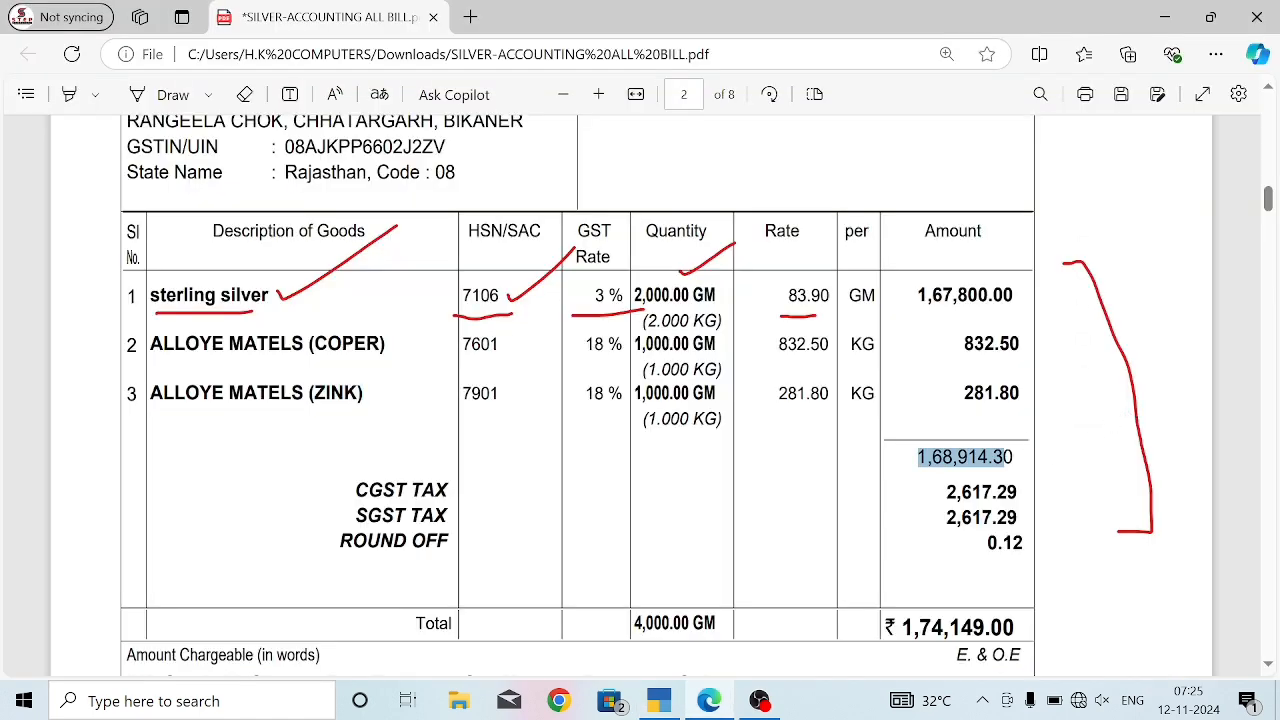
{"action": "key", "text": "alt+Tab"}
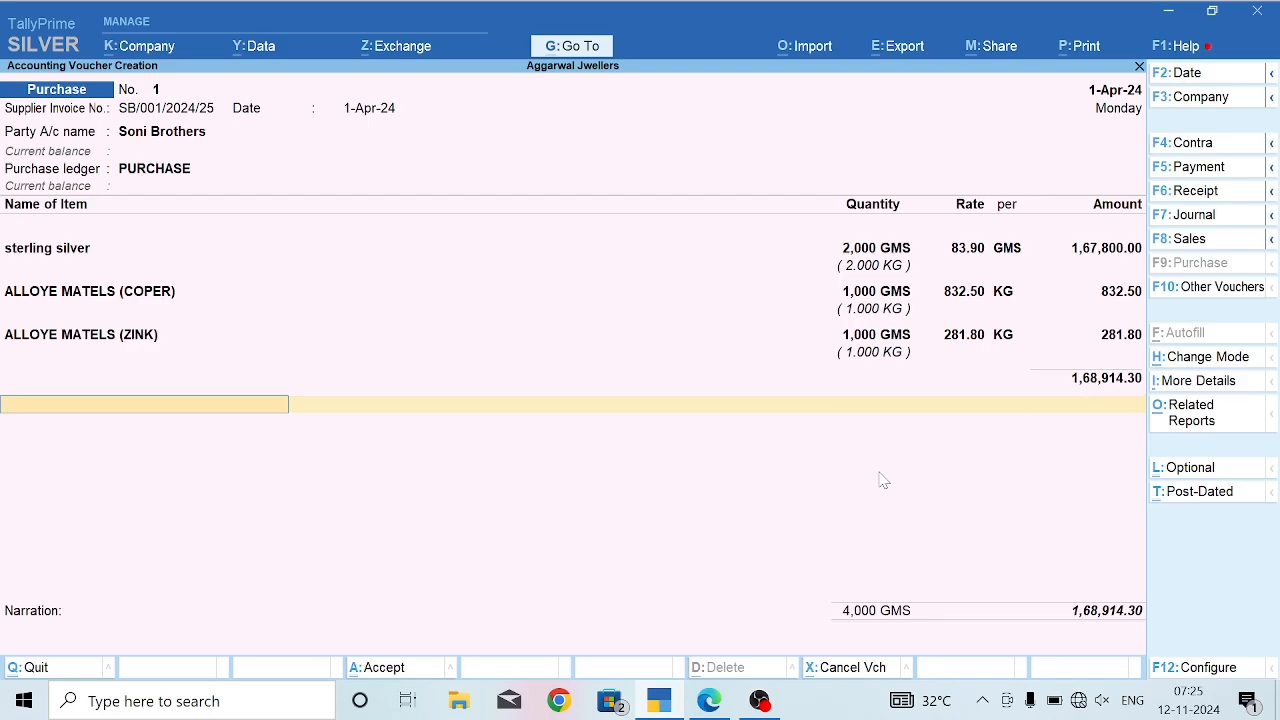
Add the CGST and SGST tax ledgers below the item lines of the purchase voucher.
{"action": "type", "text": "C"}
{"action": "key", "text": "Return"}
{"action": "key", "text": "Return"}
{"action": "type", "text": "S"}
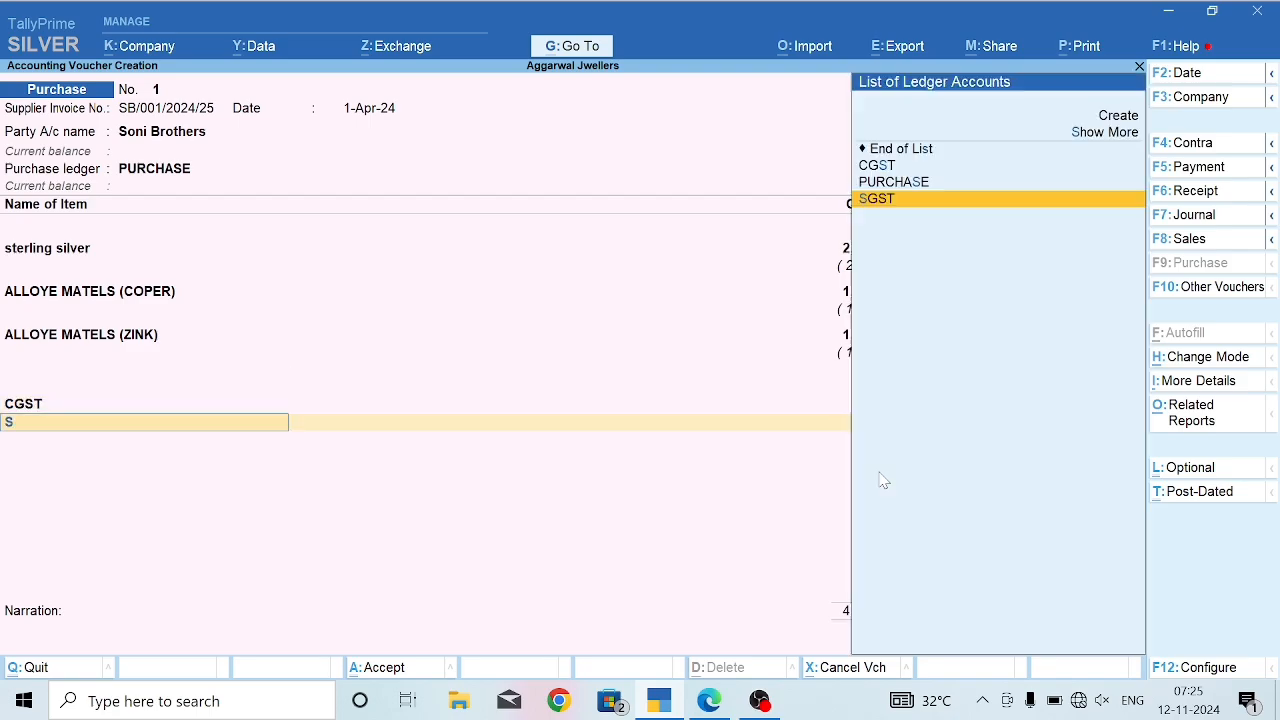
{"action": "key", "text": "Return"}
{"action": "key", "text": "Return"}
Start a new ledger named ROUND OFF from the voucher and place it under Indirect Expenses.
{"action": "key", "text": "alt+c"}
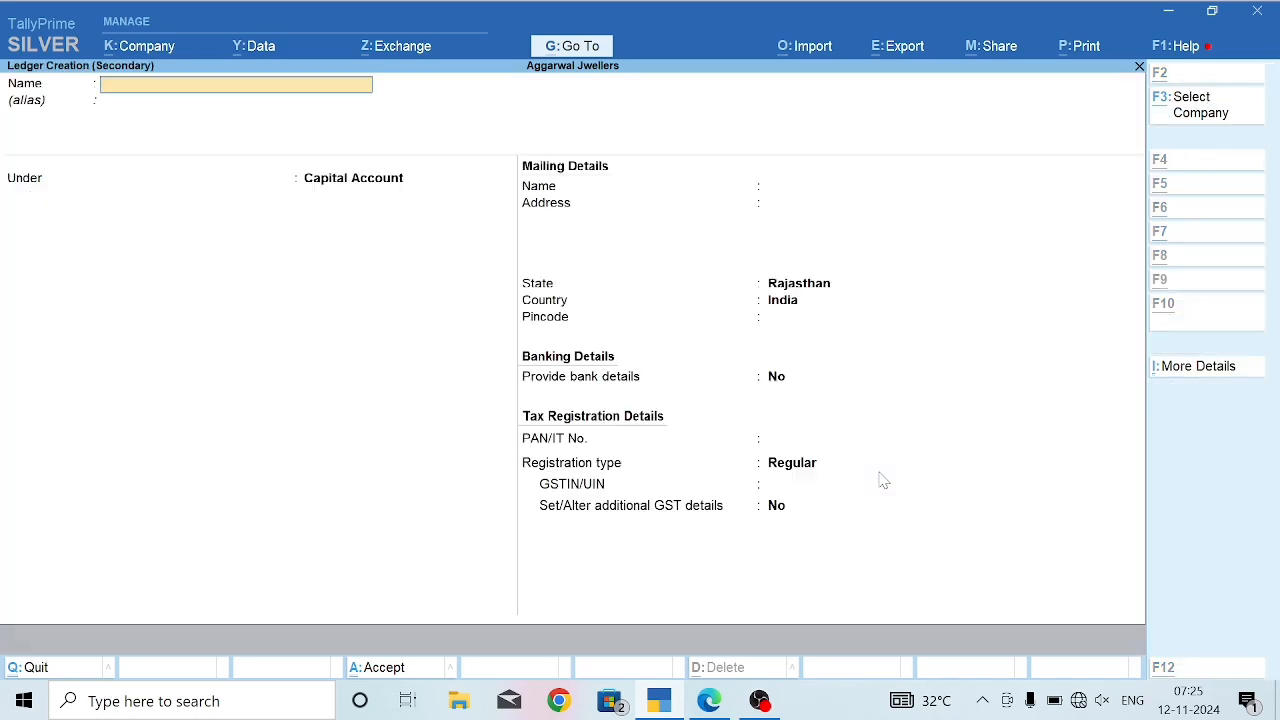
{"action": "type", "text": "ROUND OFF"}
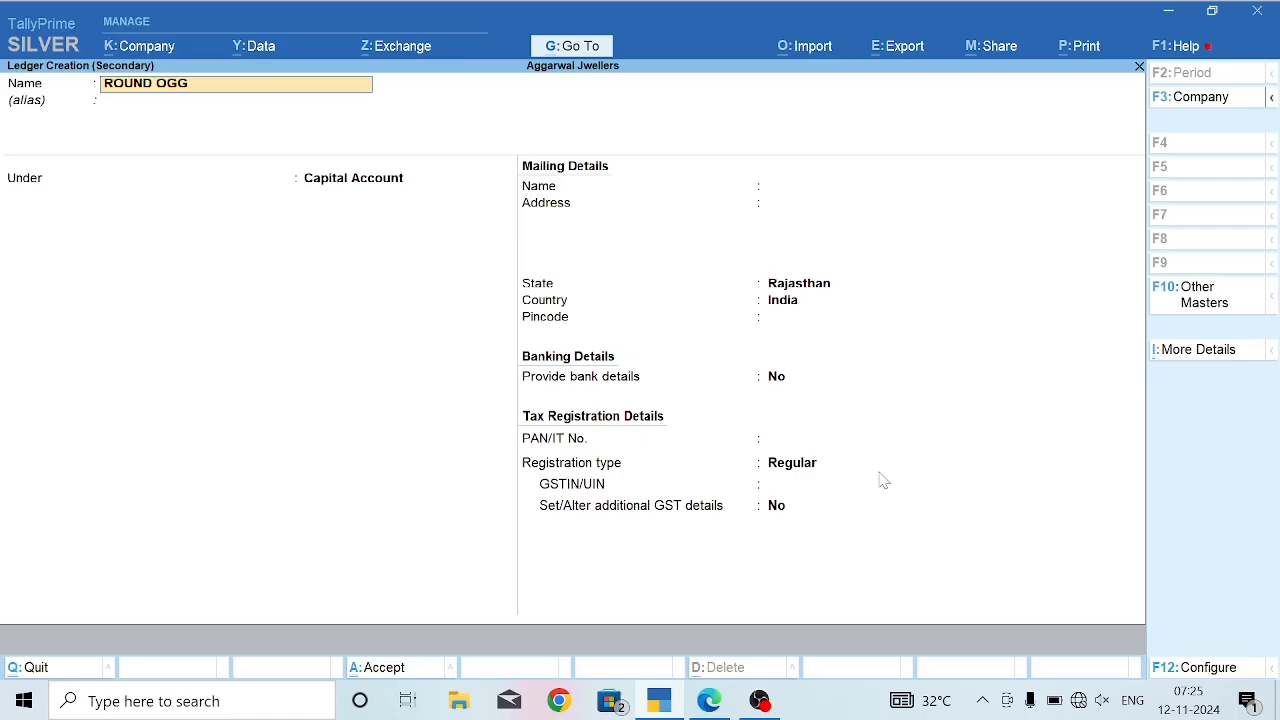
{"action": "key", "text": "Return"}
{"action": "type", "text": "ind"}
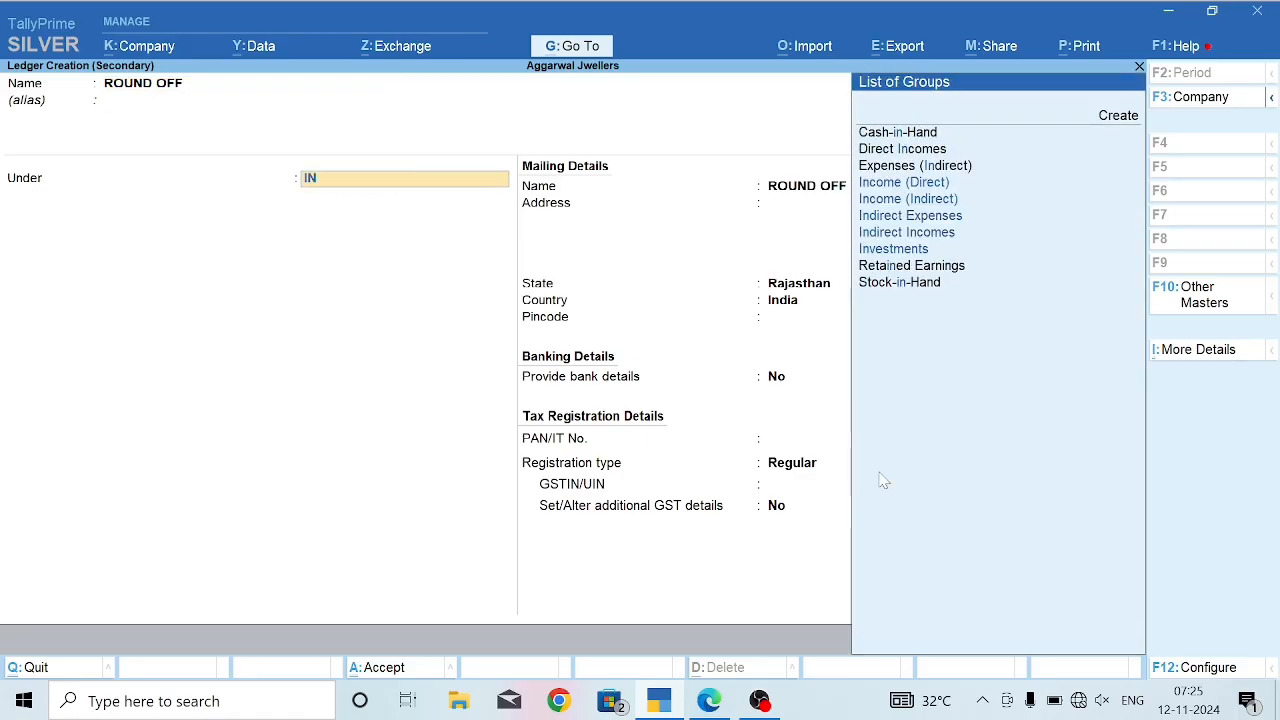
{"action": "key", "text": "Return"}
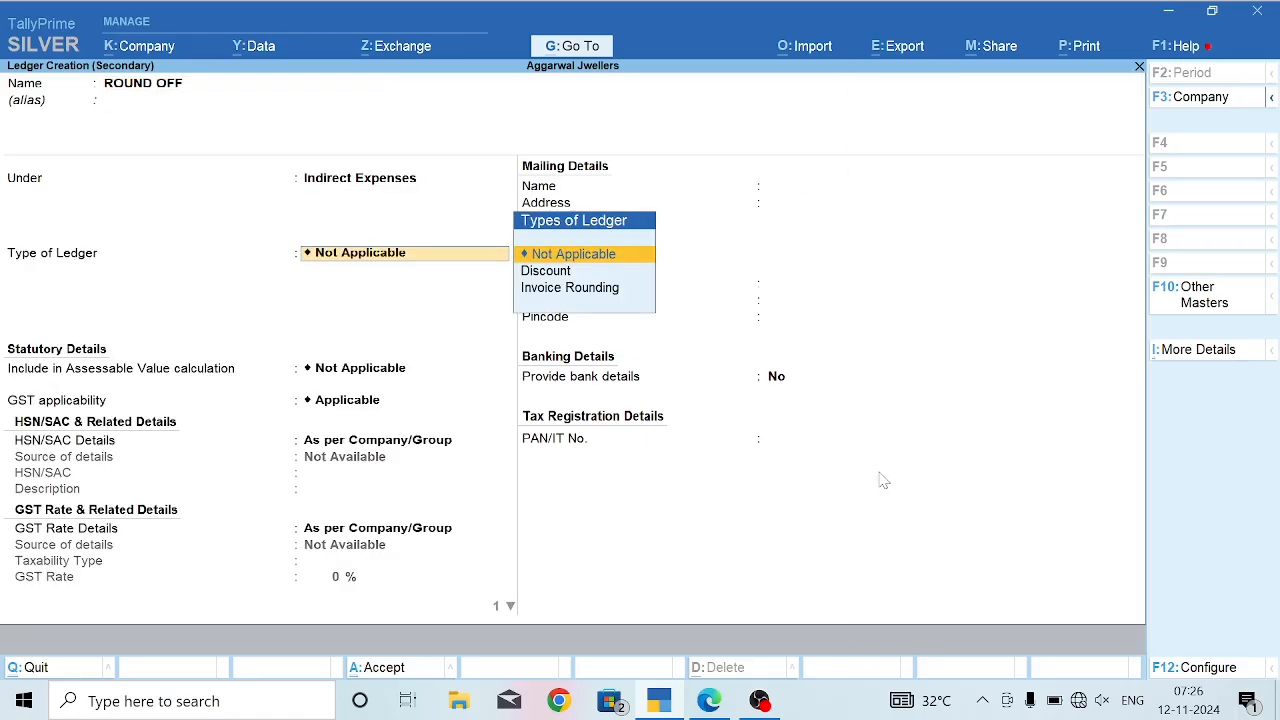
Make ROUND OFF an Invoice Rounding ledger with Normal Rounding and a rounding limit of 1, and save it.
{"action": "key", "text": "Return"}
{"action": "key", "text": "BackSpace"}
{"action": "key", "text": "Down"}
{"action": "key", "text": "Down"}
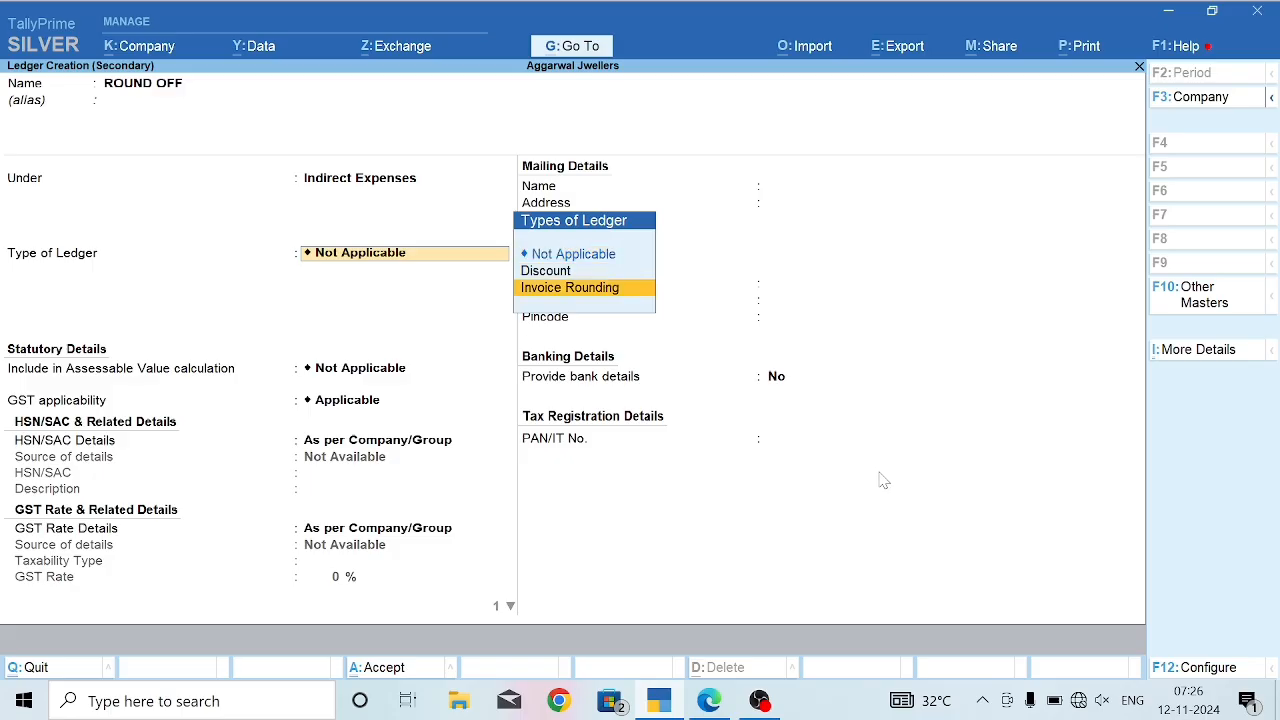
{"action": "key", "text": "Return"}
{"action": "key", "text": "Return"}
{"action": "key", "text": "Return"}
{"action": "key", "text": "Return"}
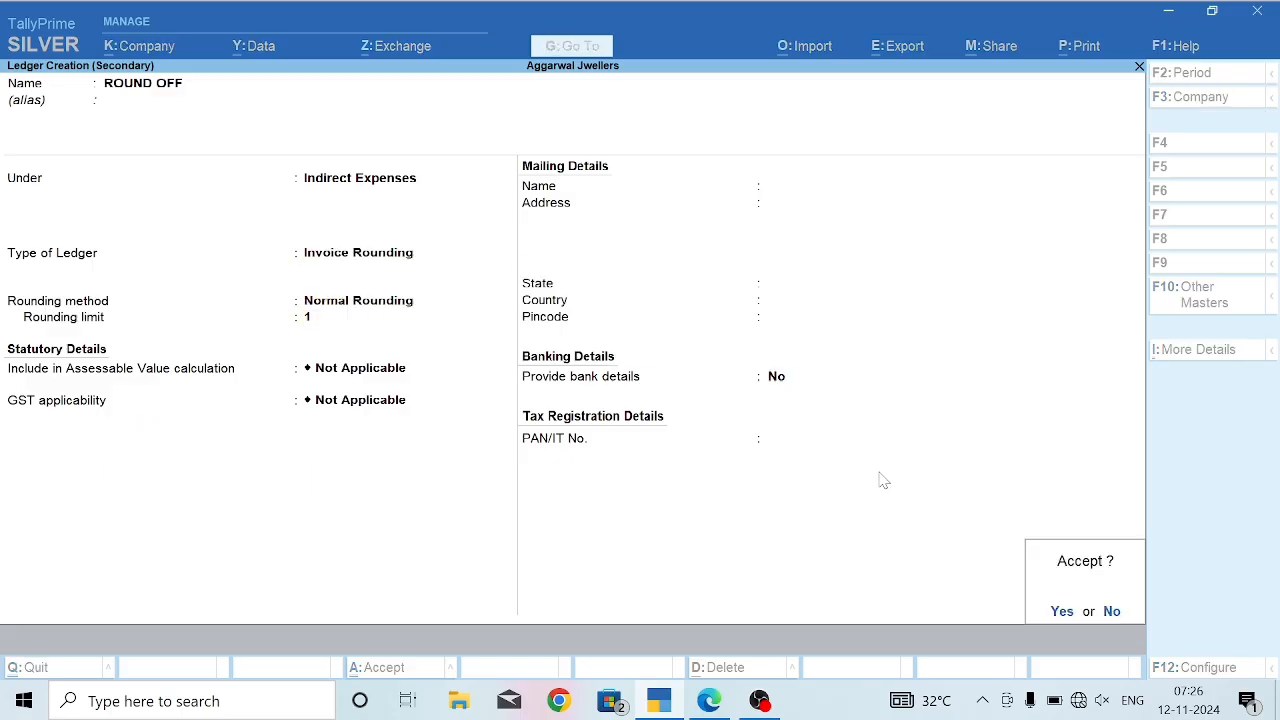
{"action": "key", "text": "Return"}
Check the tax and round-off amounts against the PDF invoice, and save the purchase voucher without a narration.
{"action": "key", "text": "alt+Tab"}
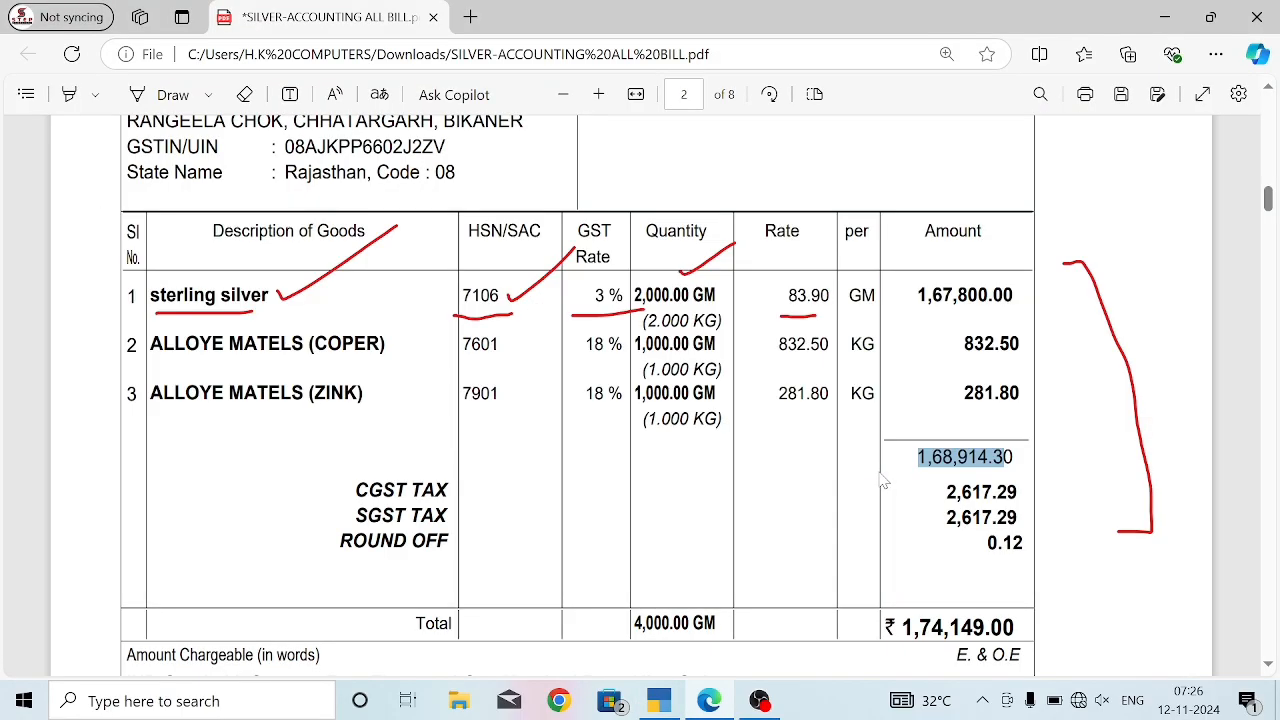
{"action": "key", "text": "alt+Tab"}
{"action": "key", "text": "alt+Tab"}
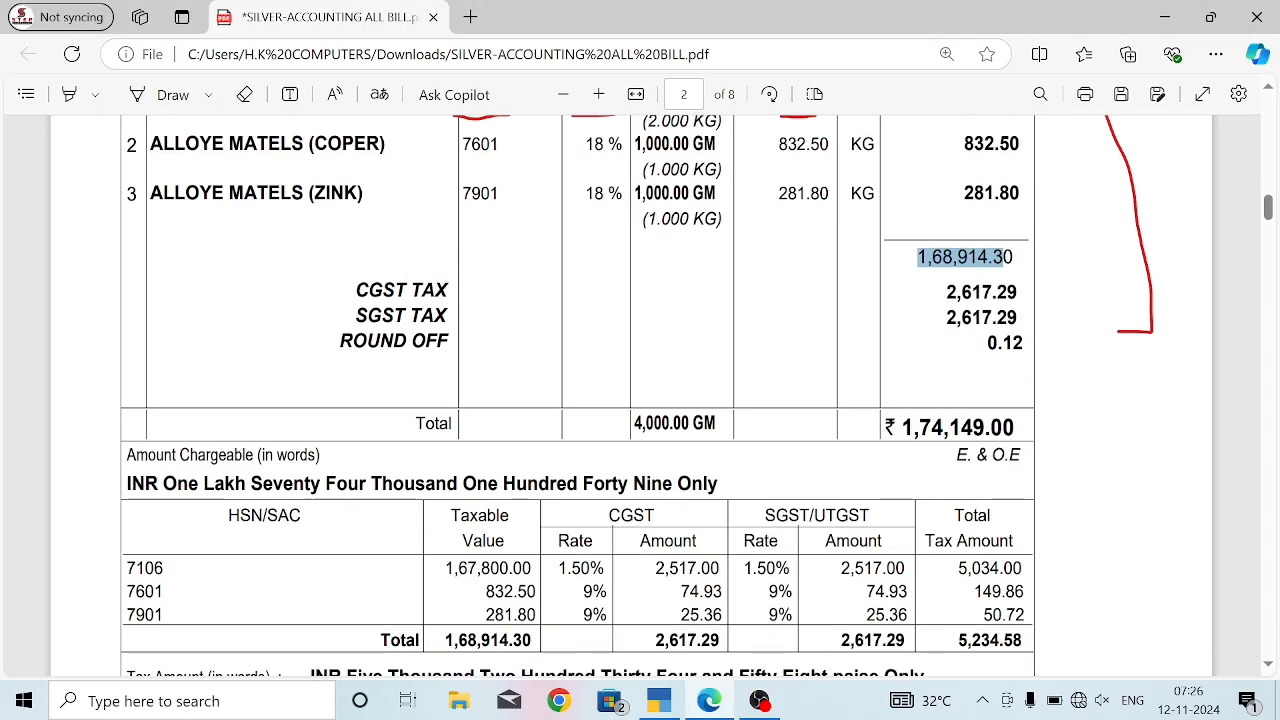
{"action": "scroll", "coordinate": [577, 390], "scroll_direction": "down", "scroll_amount": 2}
{"action": "key", "text": "alt+Tab"}
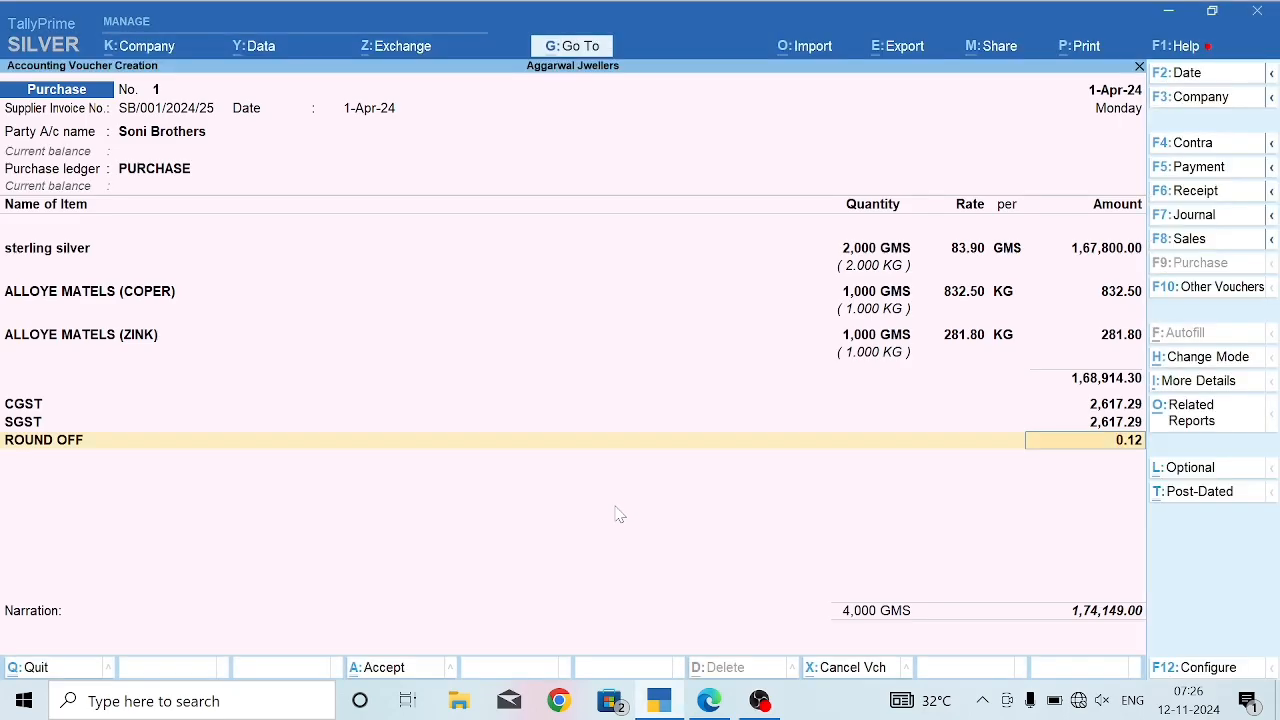
{"action": "key", "text": "Return"}
{"action": "key", "text": "Return"}
{"action": "key", "text": "Return"}
{"action": "key", "text": "Return"}
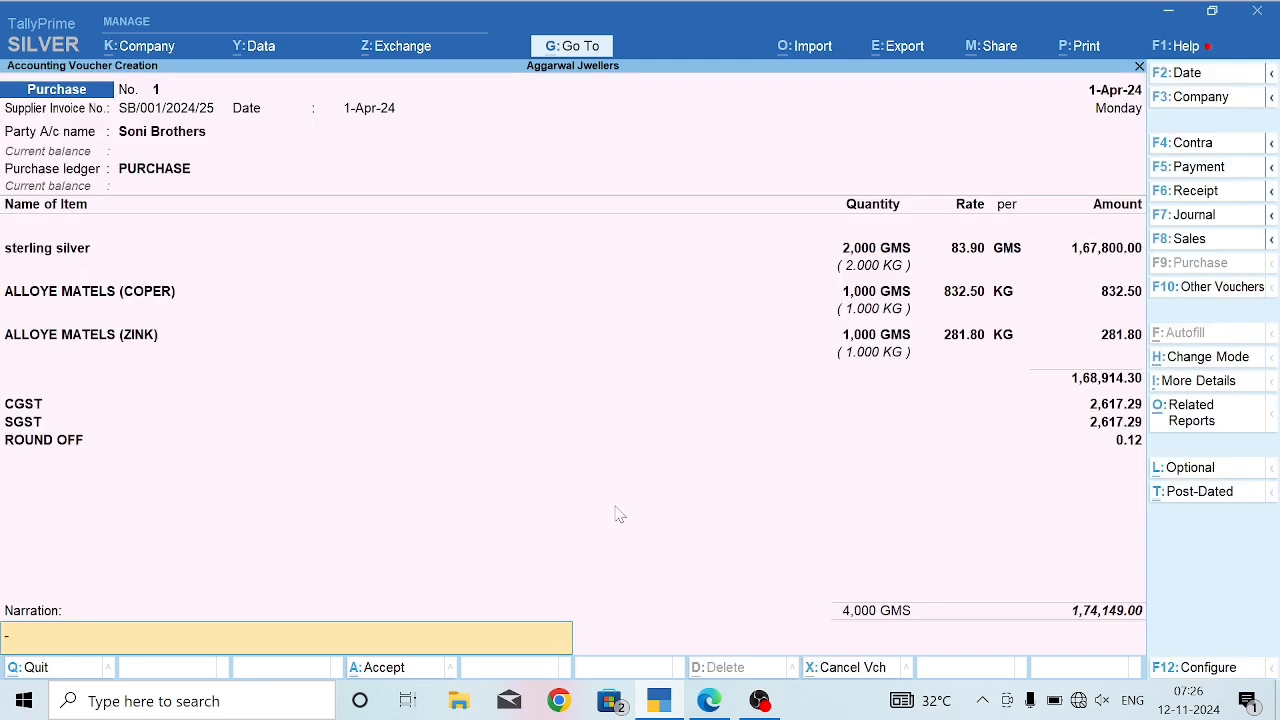
{"action": "key", "text": "Return"}
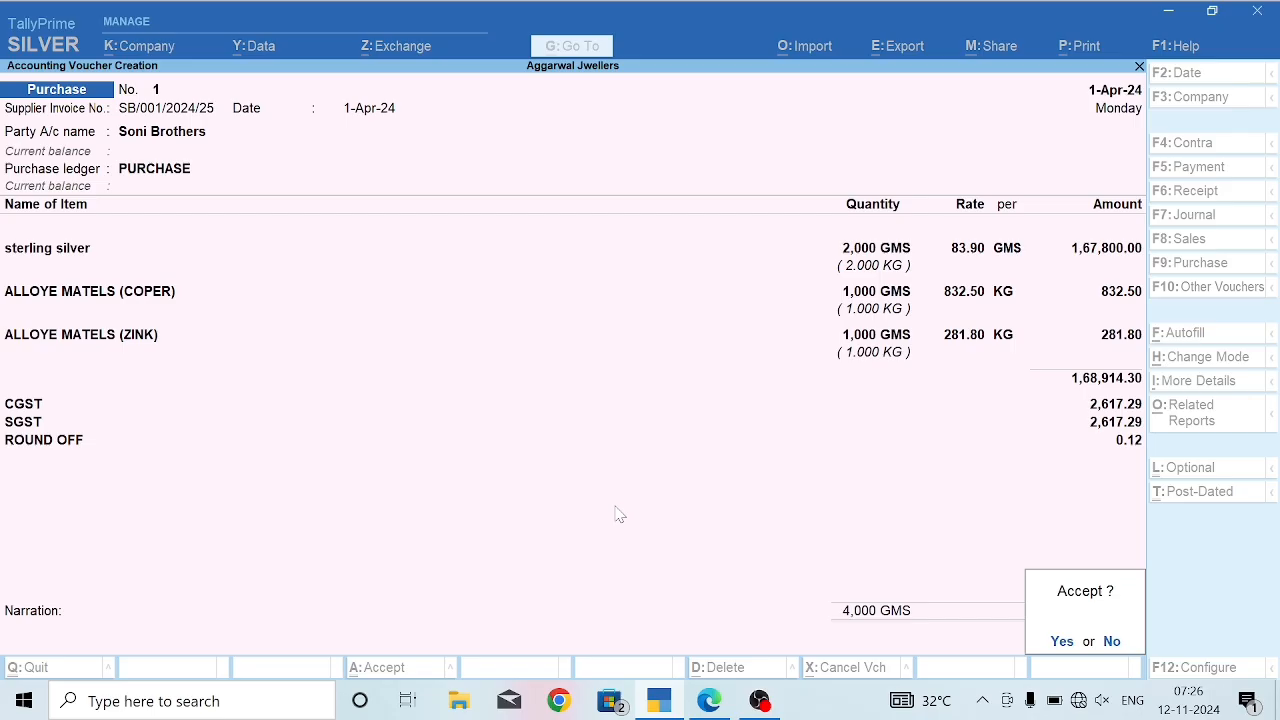
{"action": "key", "text": "Return"}
Examine the Stock Journal Voucher page in the PDF for the consumed source items and the produced Silver @ 925.
{"action": "key", "text": "alt+Tab"}
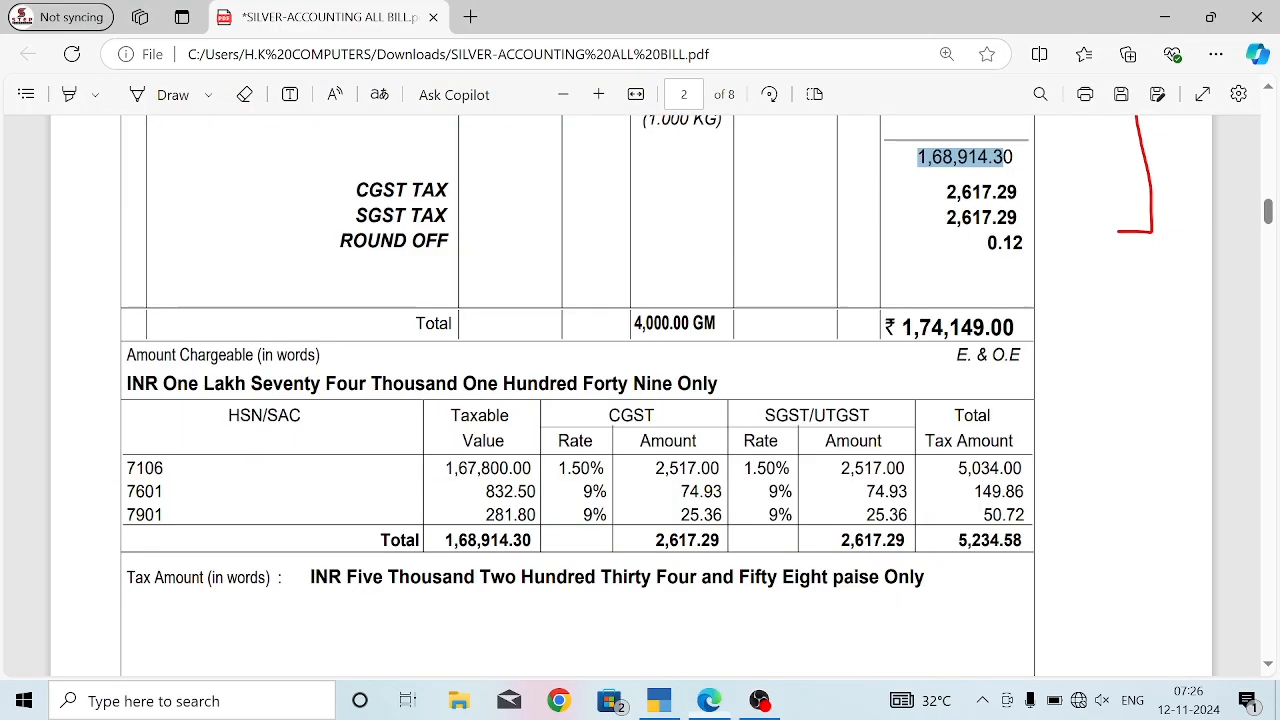
{"action": "scroll", "coordinate": [617, 515], "scroll_direction": "down", "scroll_amount": 10}
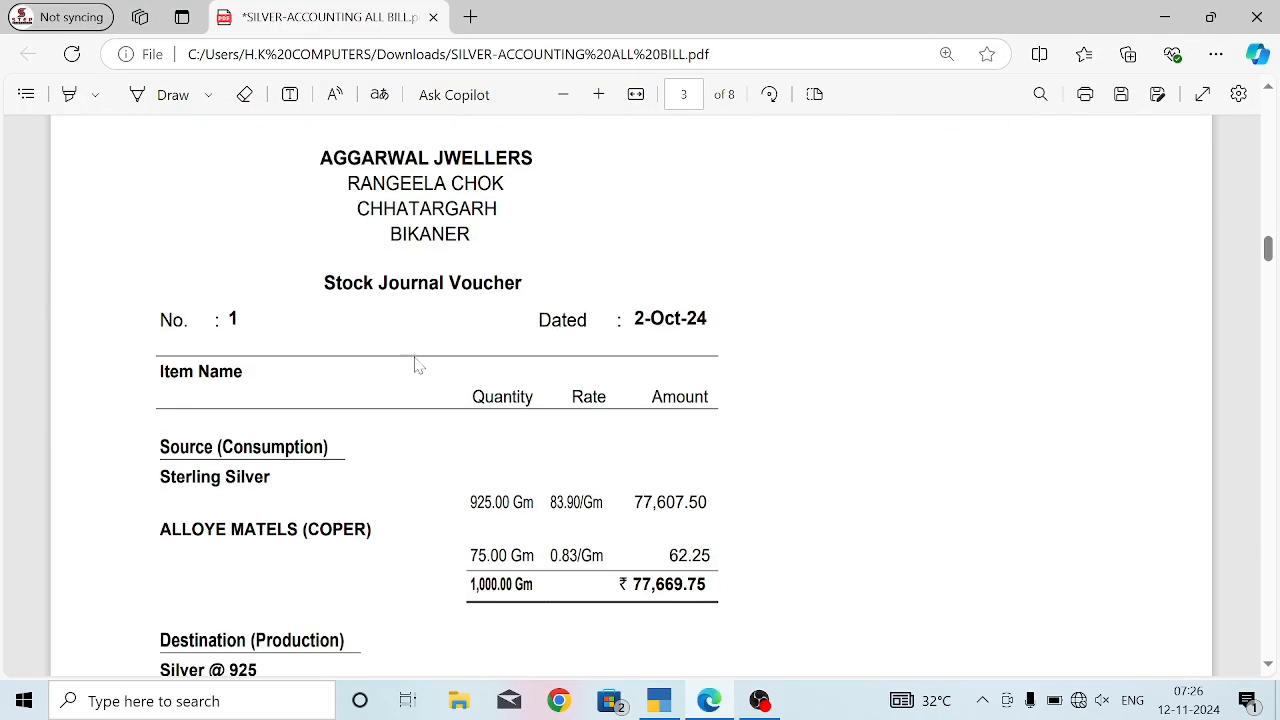
{"action": "scroll", "coordinate": [418, 366], "scroll_direction": "down", "scroll_amount": 1}
{"action": "left_click_drag", "start_coordinate": [323, 183], "coordinate": [553, 207]}
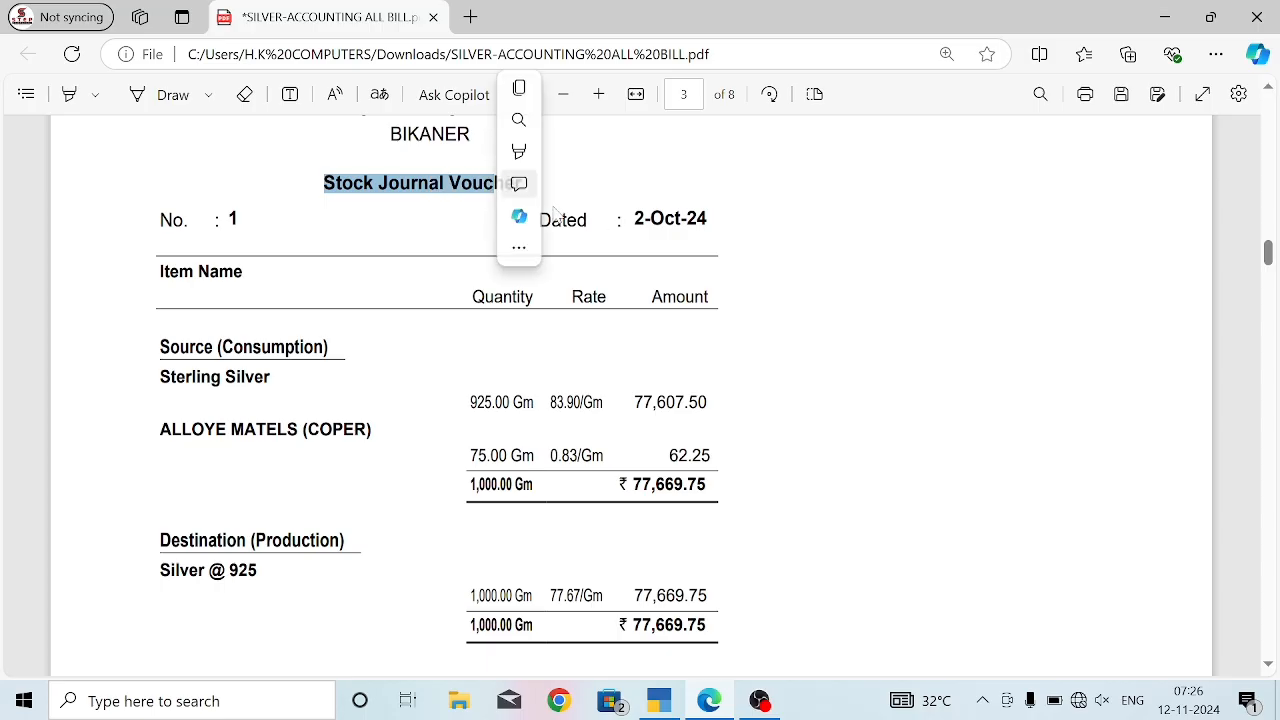
{"action": "left_click", "coordinate": [278, 337]}
{"action": "scroll", "coordinate": [278, 337], "scroll_direction": "down", "scroll_amount": 1}
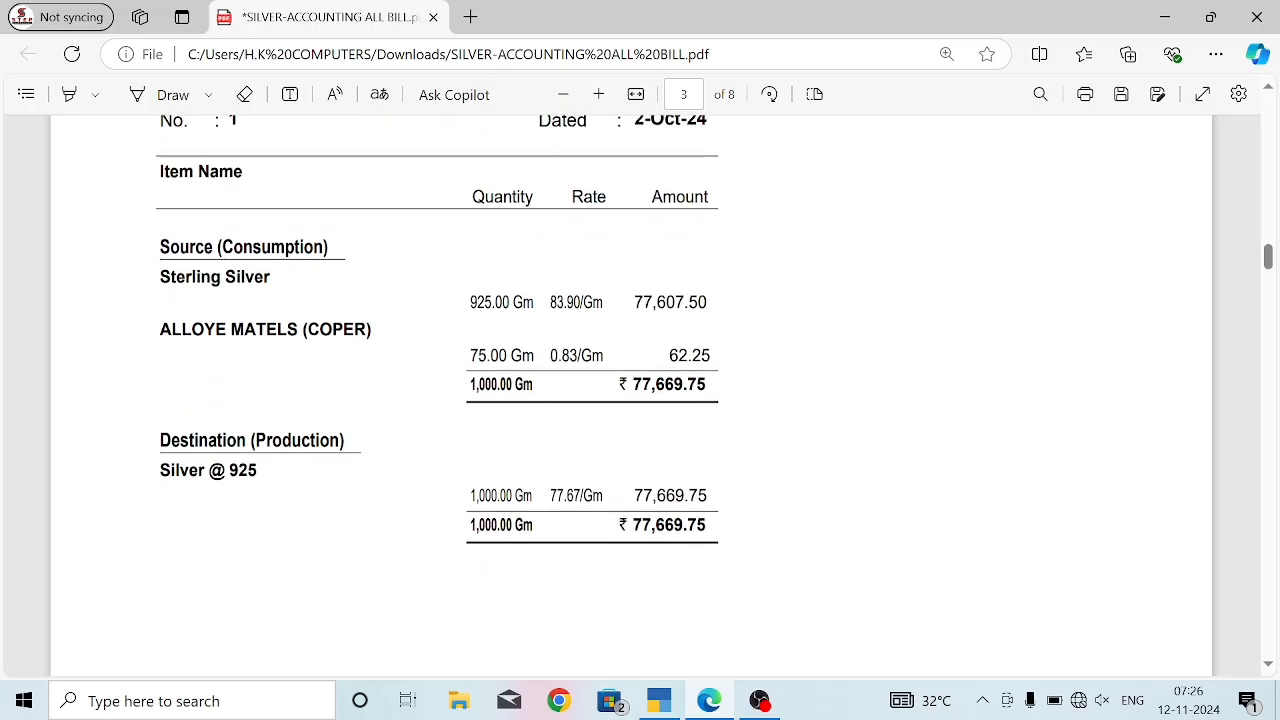
{"action": "left_click_drag", "start_coordinate": [165, 278], "coordinate": [291, 268]}
{"action": "left_click_drag", "start_coordinate": [472, 304], "coordinate": [496, 304]}
{"action": "left_click", "coordinate": [268, 352]}
{"action": "left_click_drag", "start_coordinate": [160, 470], "coordinate": [258, 471]}
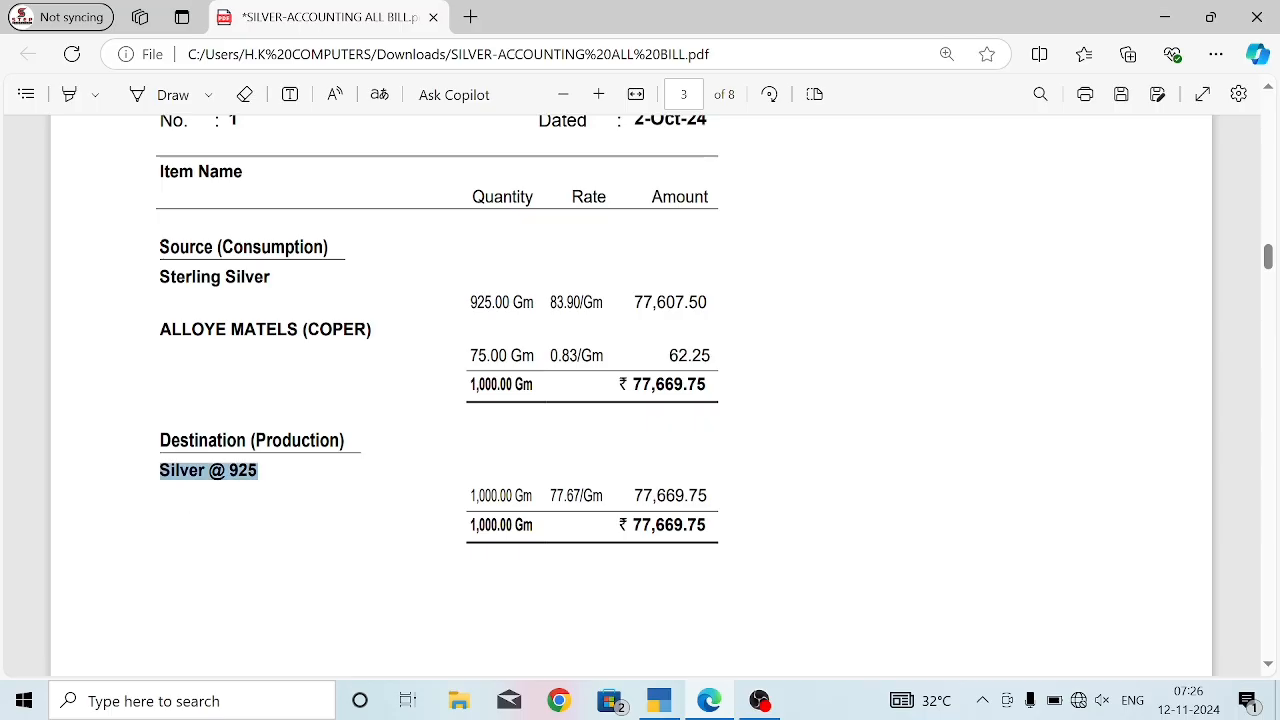
{"action": "left_click", "coordinate": [254, 480]}
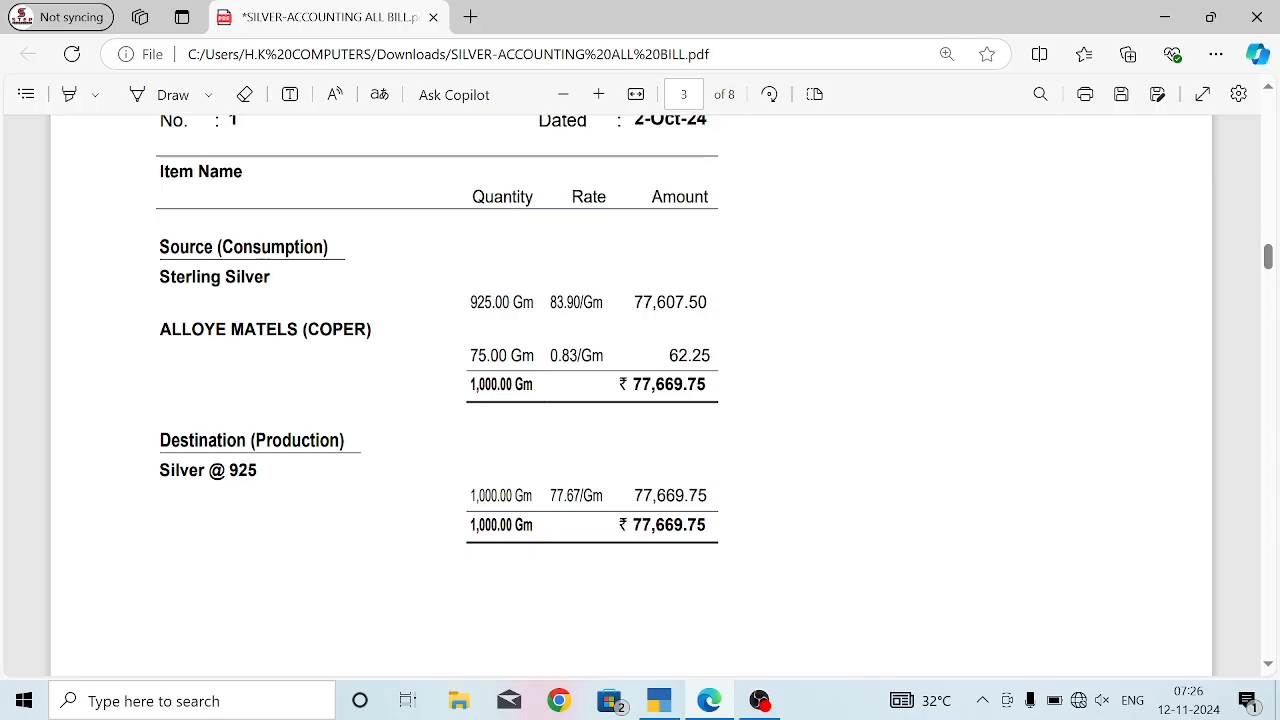
{"action": "left_click_drag", "start_coordinate": [191, 278], "coordinate": [216, 346]}
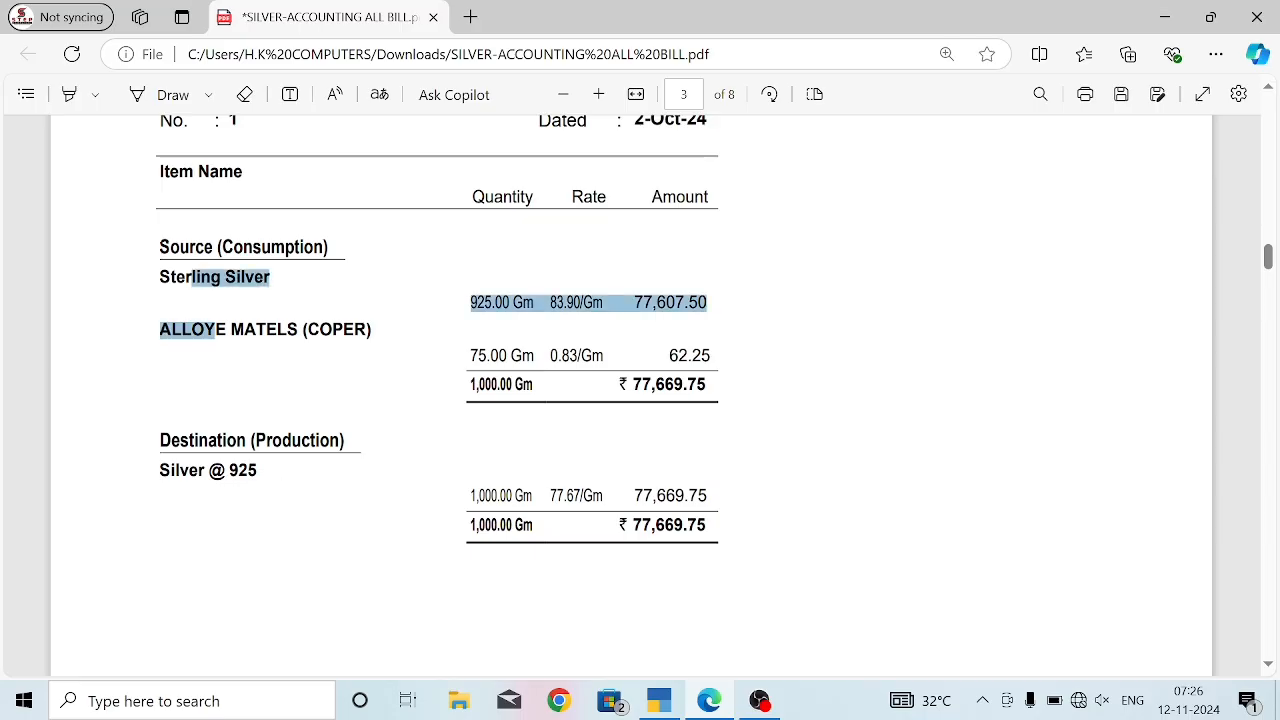
{"action": "left_click_drag", "start_coordinate": [159, 469], "coordinate": [258, 472]}
{"action": "left_click", "coordinate": [258, 474]}
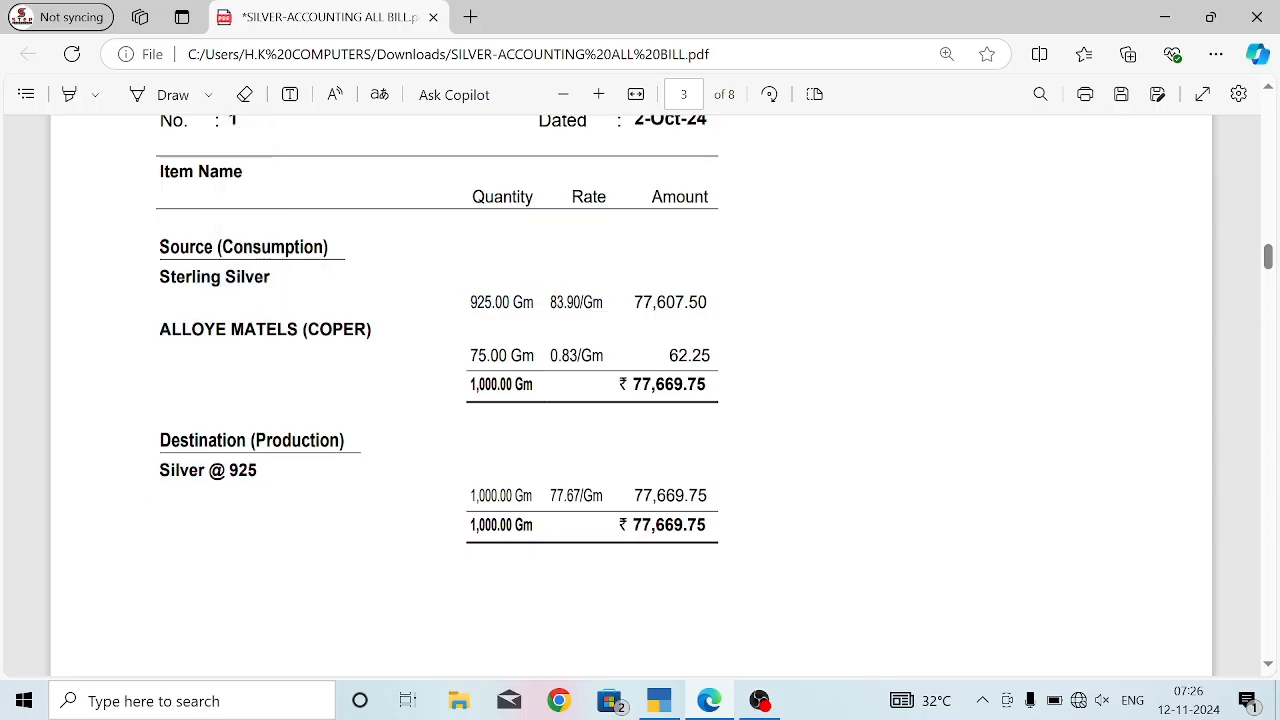
Mark Sterling Silver, the copper alloy, both consumed quantities, the source amounts and Silver @ 925 with red pen strokes in the PDF.
{"action": "left_click", "coordinate": [152, 94]}
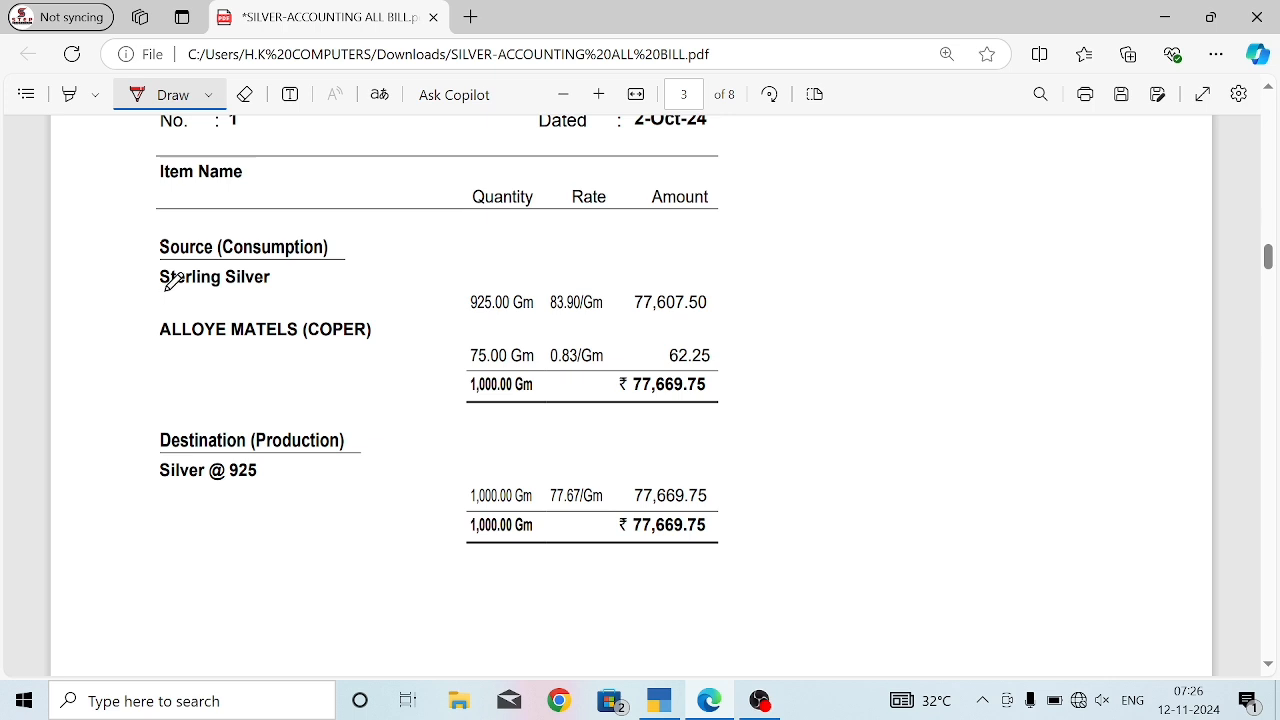
{"action": "left_click_drag", "start_coordinate": [163, 290], "coordinate": [287, 281]}
{"action": "left_click_drag", "start_coordinate": [474, 324], "coordinate": [541, 311]}
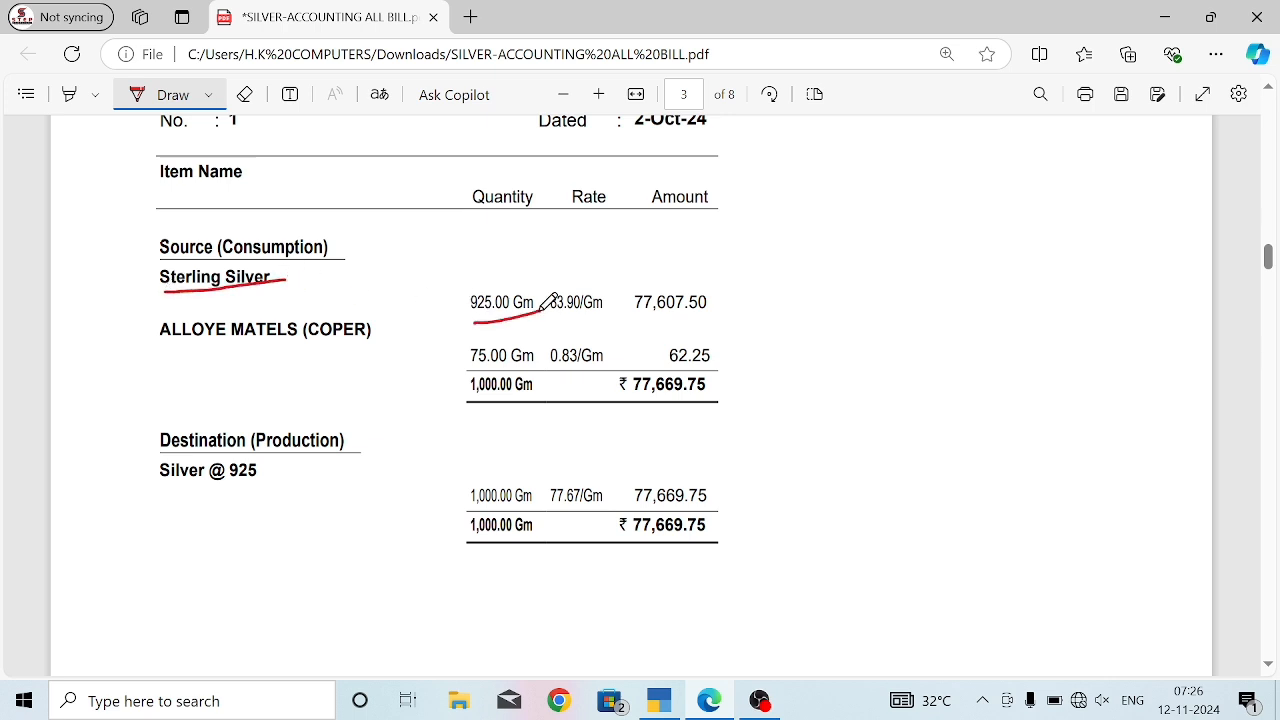
{"action": "left_click_drag", "start_coordinate": [164, 353], "coordinate": [327, 352]}
{"action": "left_click_drag", "start_coordinate": [463, 347], "coordinate": [518, 349]}
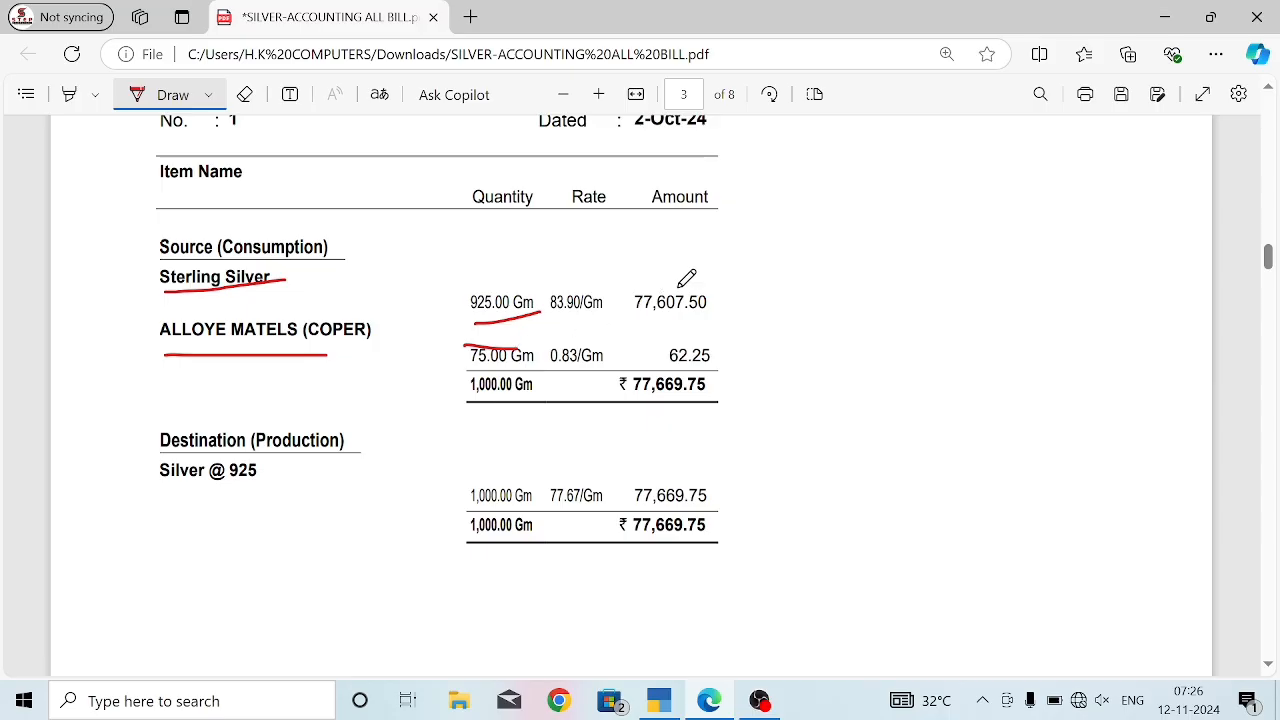
{"action": "mouse_move", "coordinate": [717, 283]}
{"action": "left_mouse_down"}
{"action": "mouse_move", "coordinate": [763, 425]}
{"action": "mouse_move", "coordinate": [704, 423]}
{"action": "left_mouse_up"}
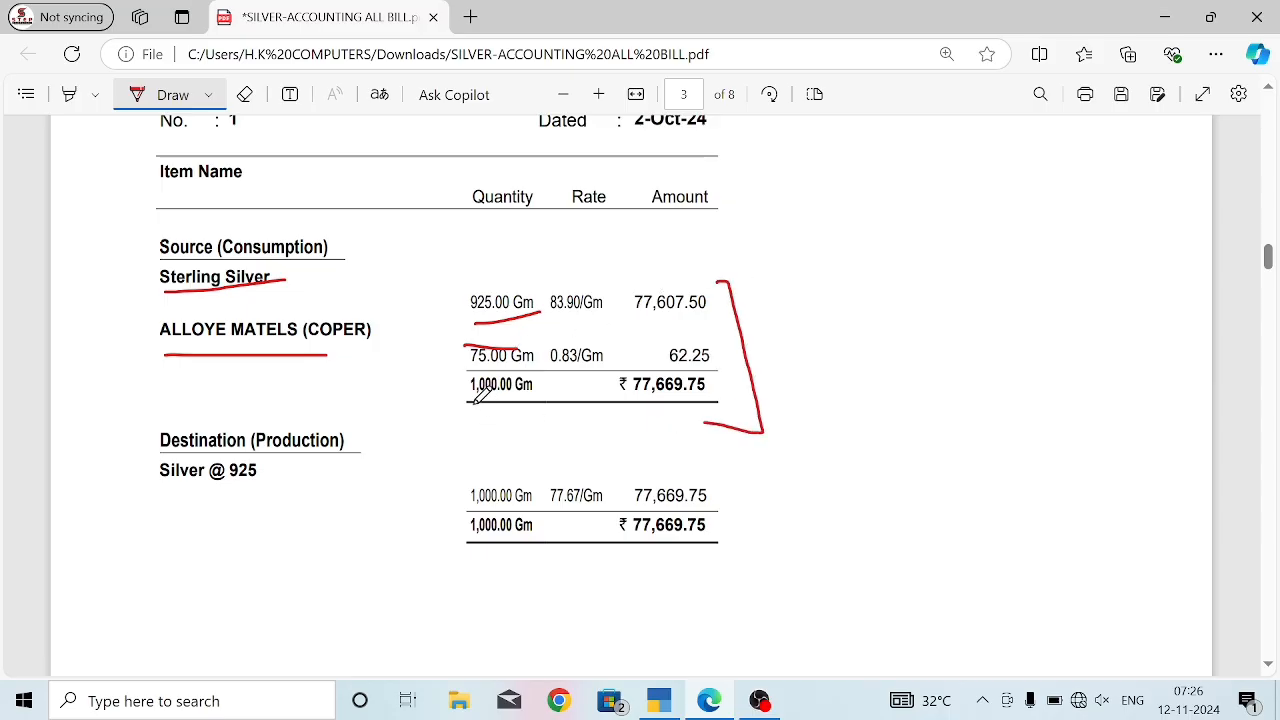
{"action": "mouse_move", "coordinate": [143, 491]}
{"action": "left_mouse_down"}
{"action": "mouse_move", "coordinate": [252, 489]}
{"action": "mouse_move", "coordinate": [316, 456]}
{"action": "left_mouse_up"}
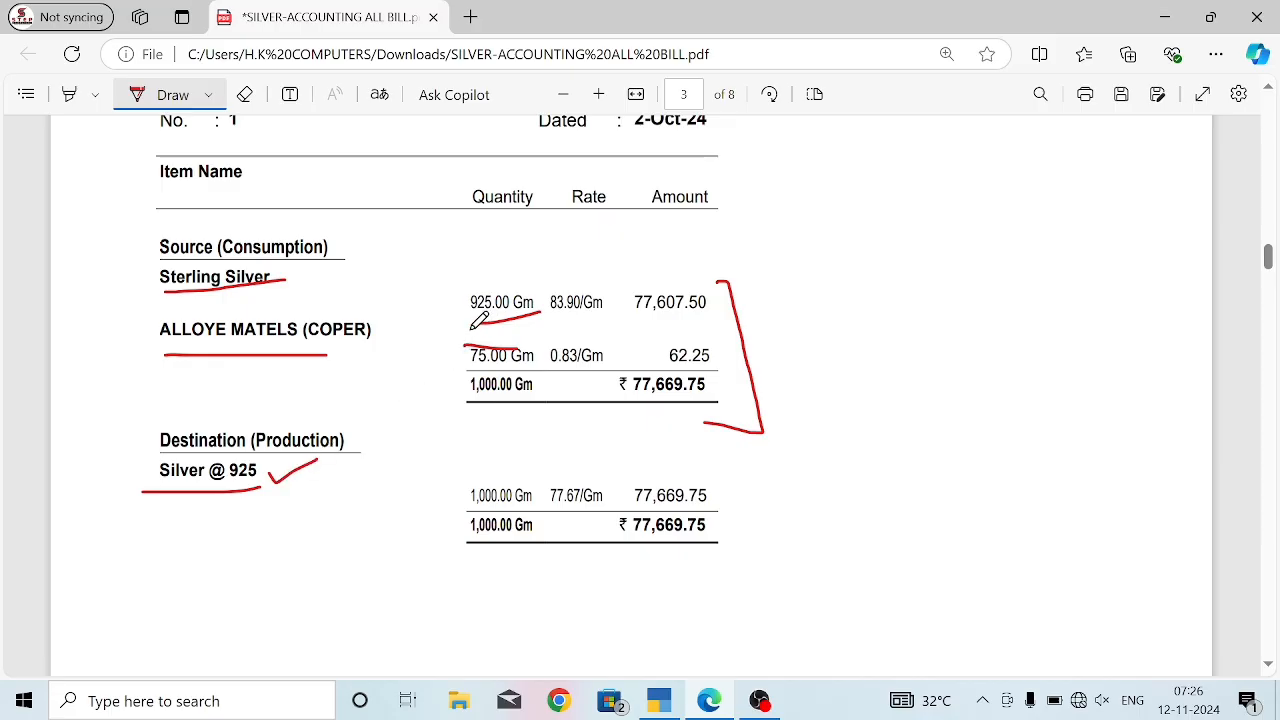
{"action": "mouse_move", "coordinate": [459, 325]}
{"action": "left_mouse_down"}
{"action": "mouse_move", "coordinate": [471, 326]}
{"action": "mouse_move", "coordinate": [466, 290]}
{"action": "mouse_move", "coordinate": [488, 314]}
{"action": "left_mouse_up"}
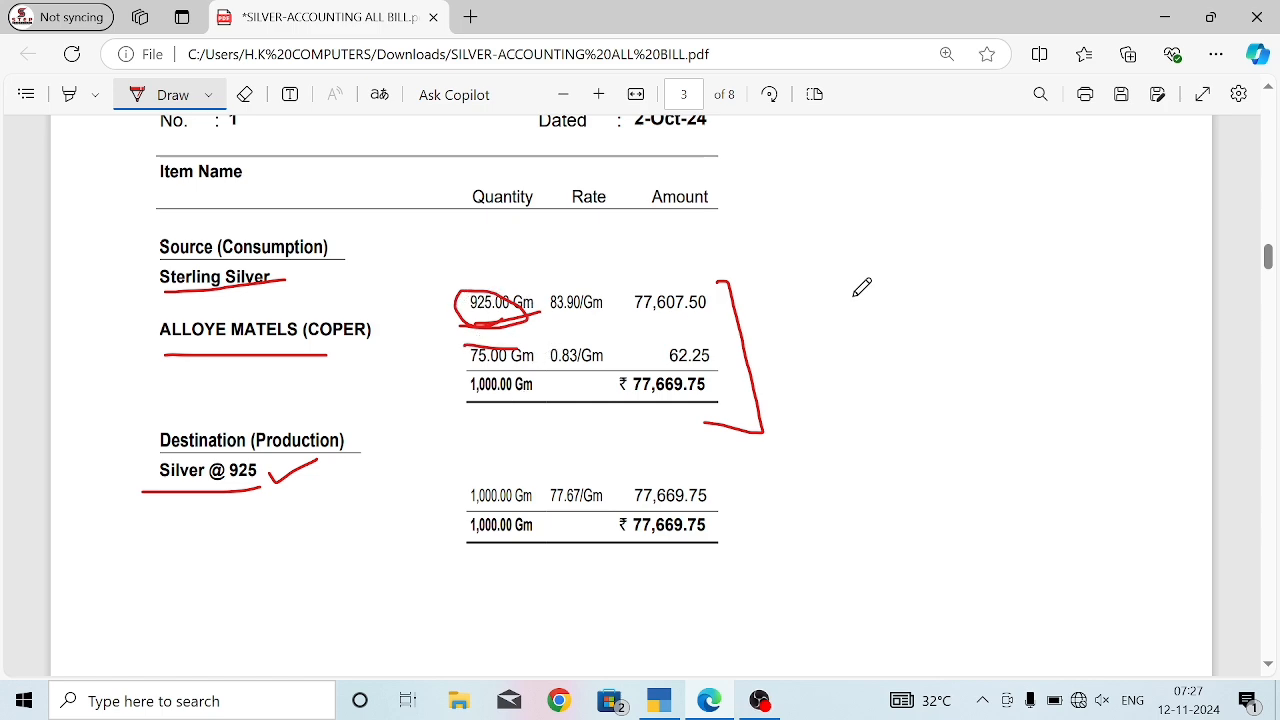
Underline the 92.50% purity and 7.50% alloy share of the 925 carat row, and return to the stock journal page with drawing off.
{"action": "left_click_drag", "start_coordinate": [1268, 258], "coordinate": [1268, 120]}
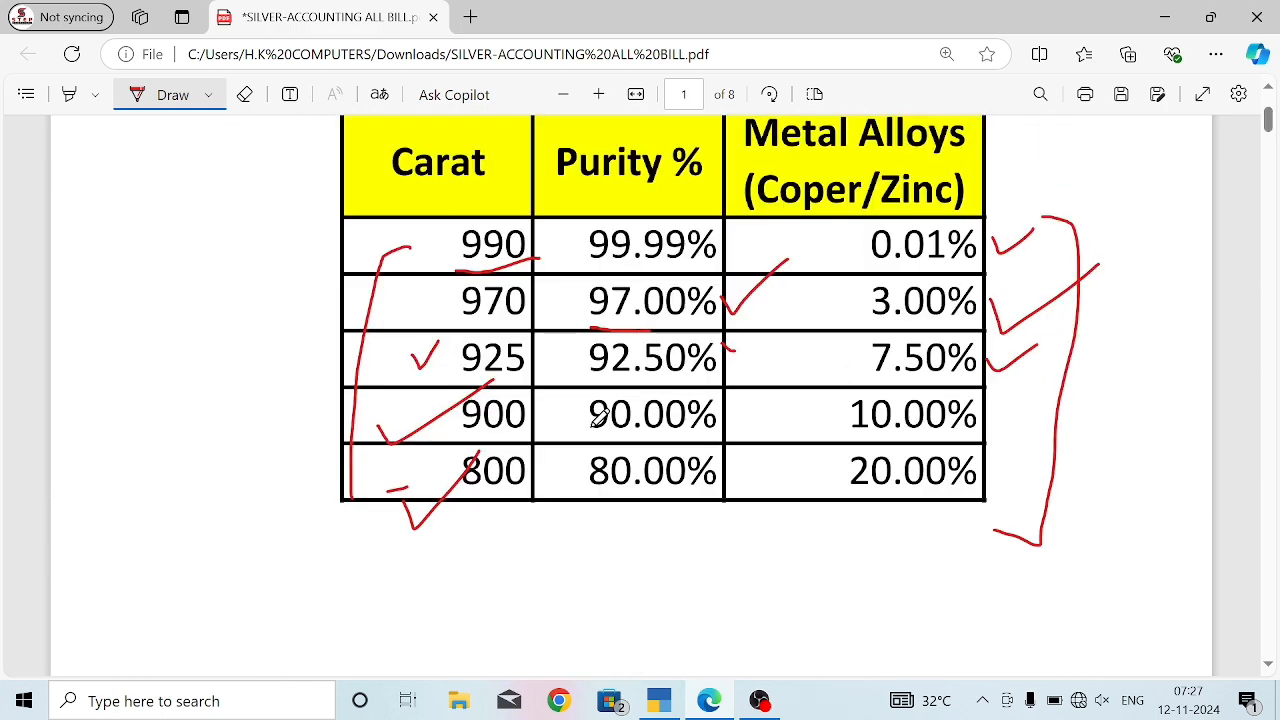
{"action": "left_click_drag", "start_coordinate": [580, 379], "coordinate": [720, 371]}
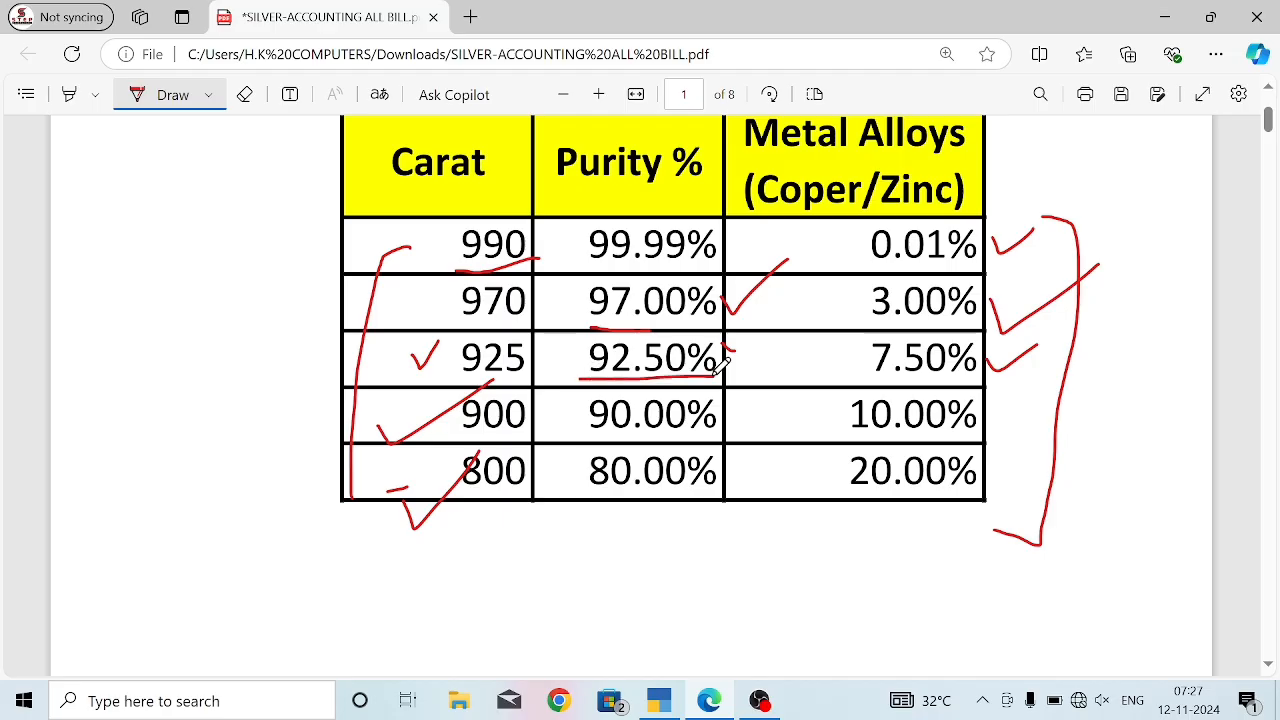
{"action": "left_click_drag", "start_coordinate": [848, 388], "coordinate": [975, 386]}
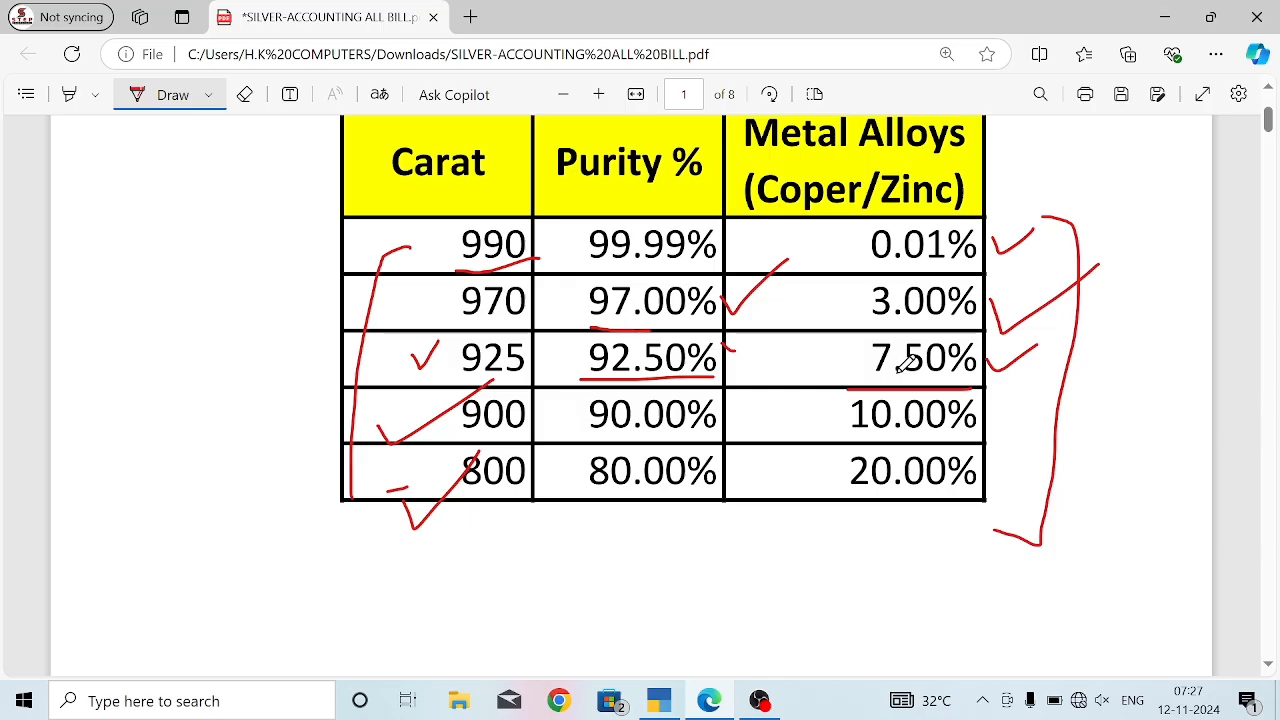
{"action": "scroll", "coordinate": [648, 370], "scroll_direction": "down", "scroll_amount": 5}
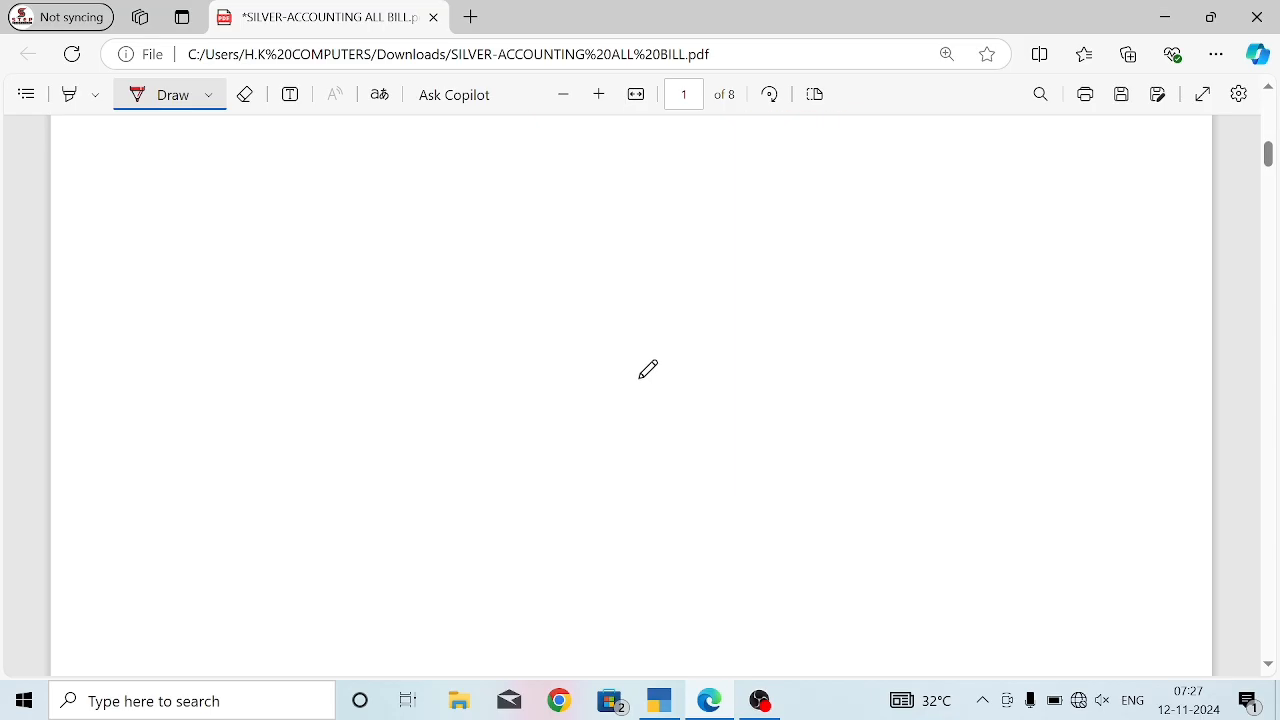
{"action": "scroll", "coordinate": [474, 448], "scroll_direction": "down", "scroll_amount": 20}
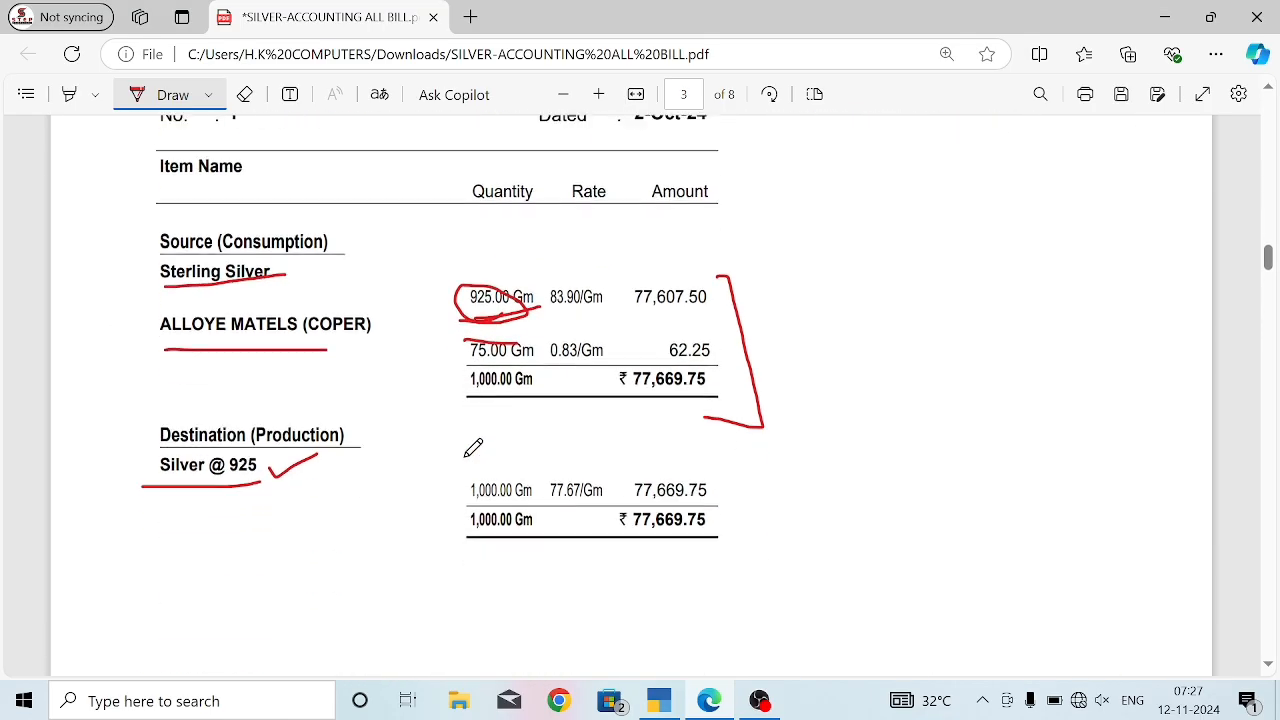
{"action": "scroll", "coordinate": [473, 448], "scroll_direction": "down", "scroll_amount": 1}
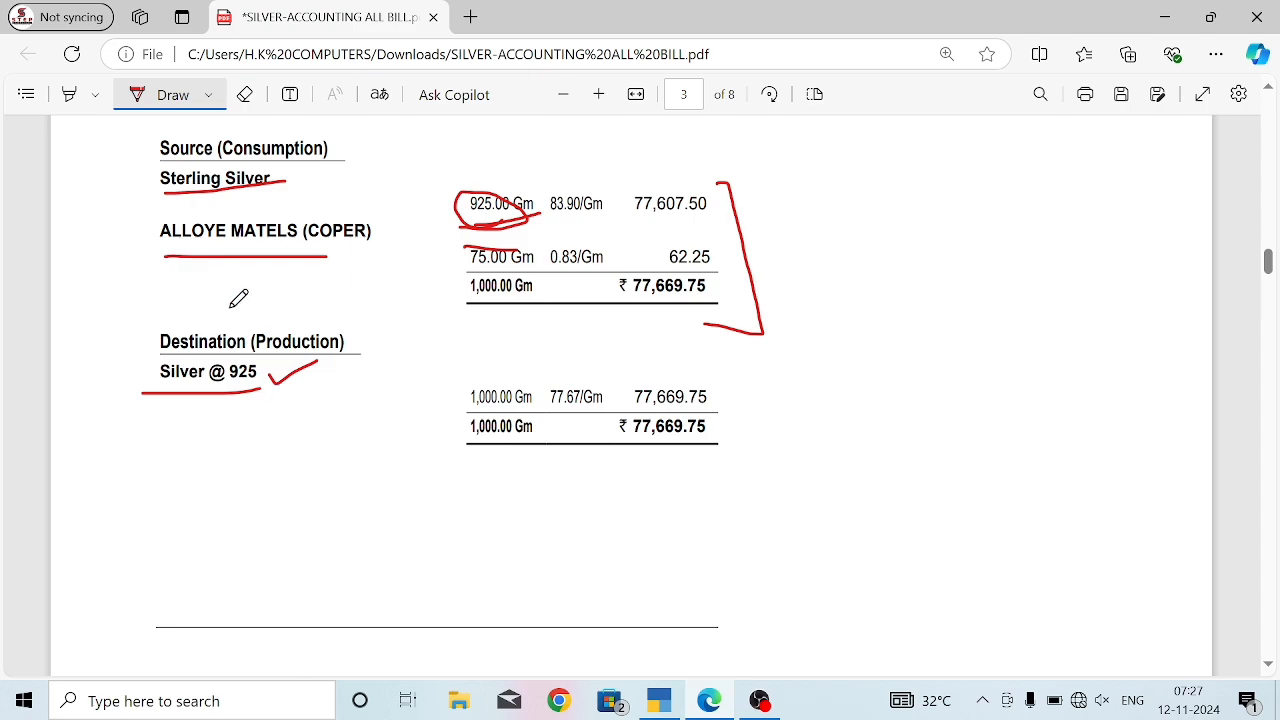
{"action": "left_click", "coordinate": [168, 94]}
Switch to TallyPrime and start a Stock Journal voucher dated 2-Apr-24.
{"action": "key", "text": "alt+Tab"}
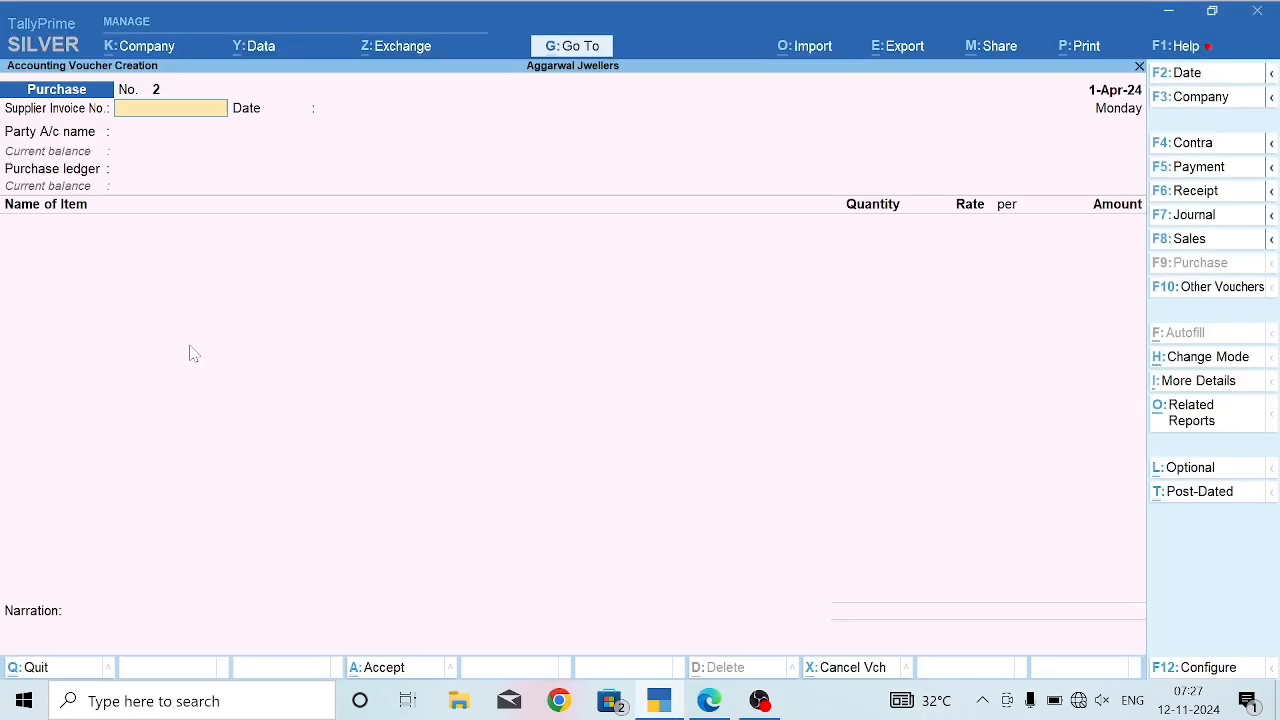
{"action": "key", "text": "alt+F7"}
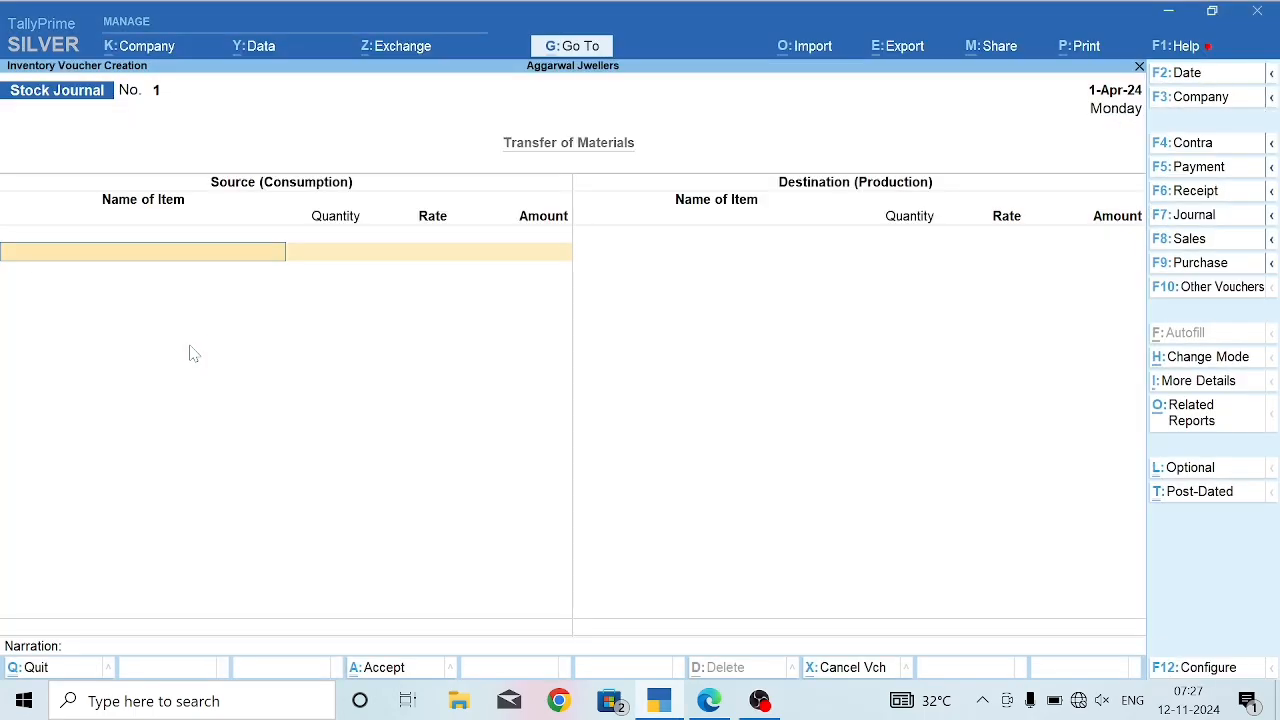
{"action": "key", "text": "F2"}
{"action": "type", "text": "2"}
{"action": "key", "text": "Return"}
Enter sterling silver as a consumed source item with 925 GMS at 83.90/GMS.
{"action": "type", "text": "st"}
{"action": "key", "text": "Return"}
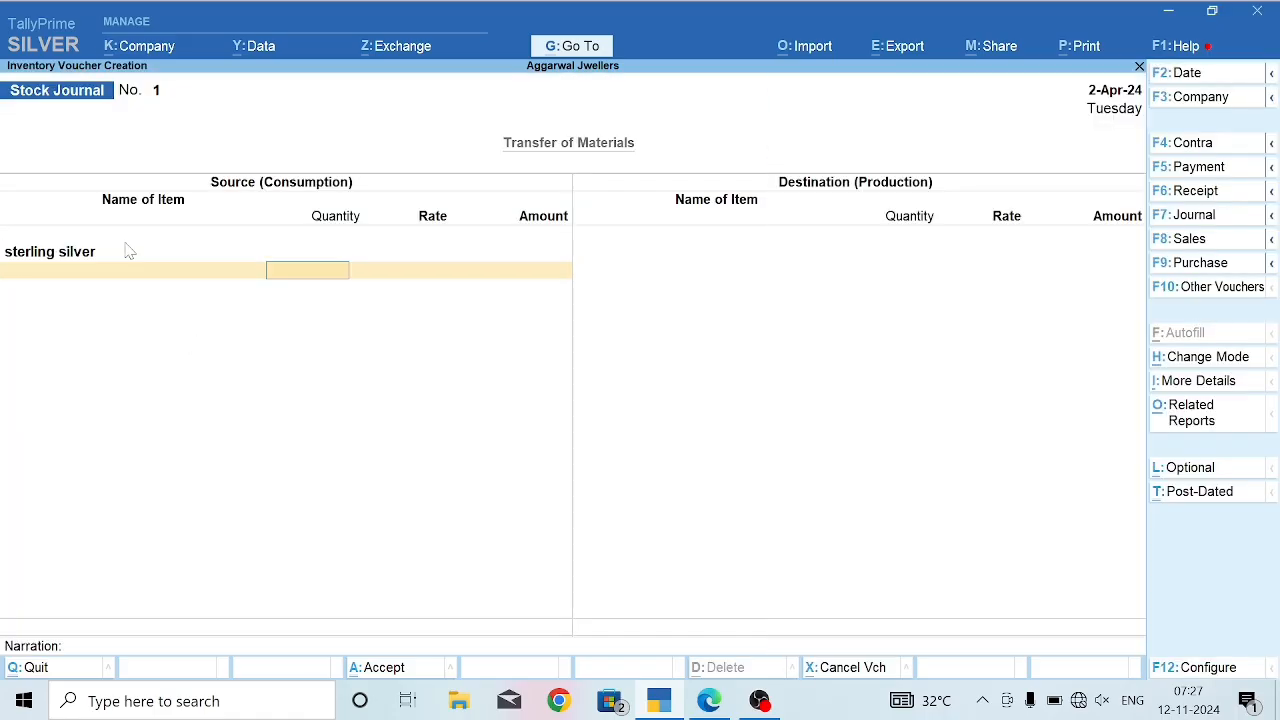
{"action": "type", "text": "925"}
{"action": "key", "text": "Return"}
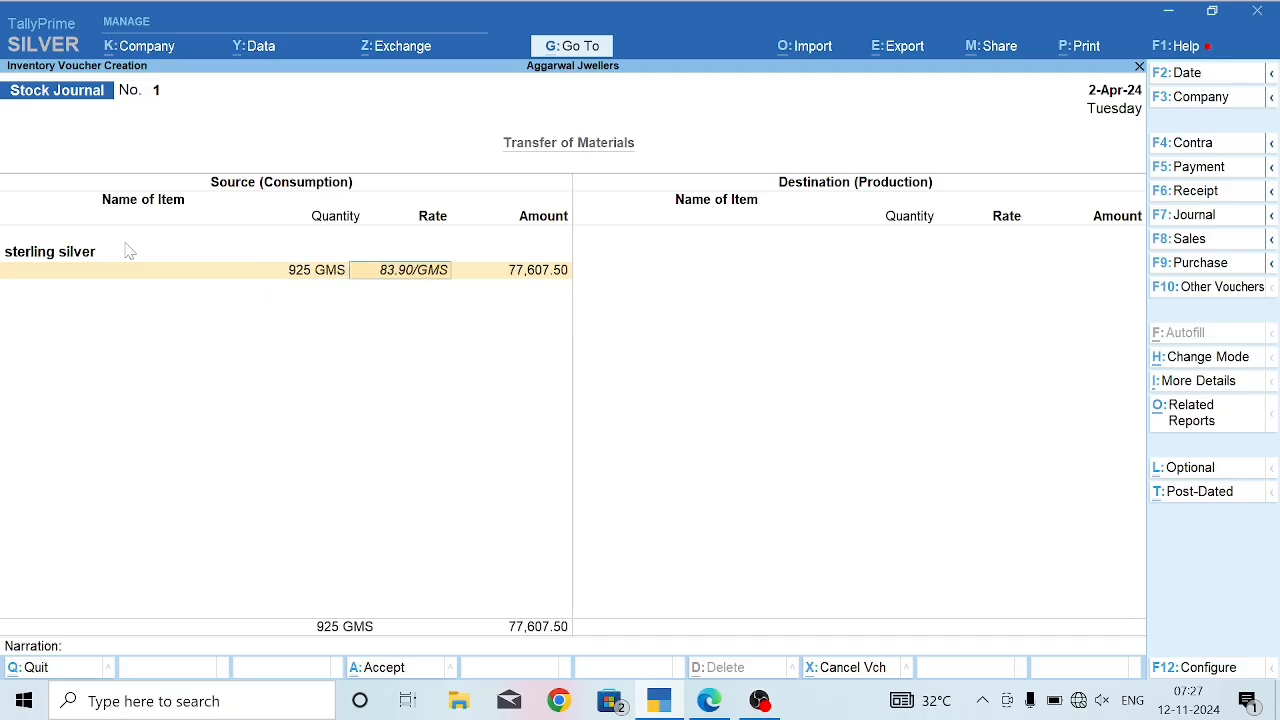
{"action": "key", "text": "Return"}
{"action": "key", "text": "Return"}
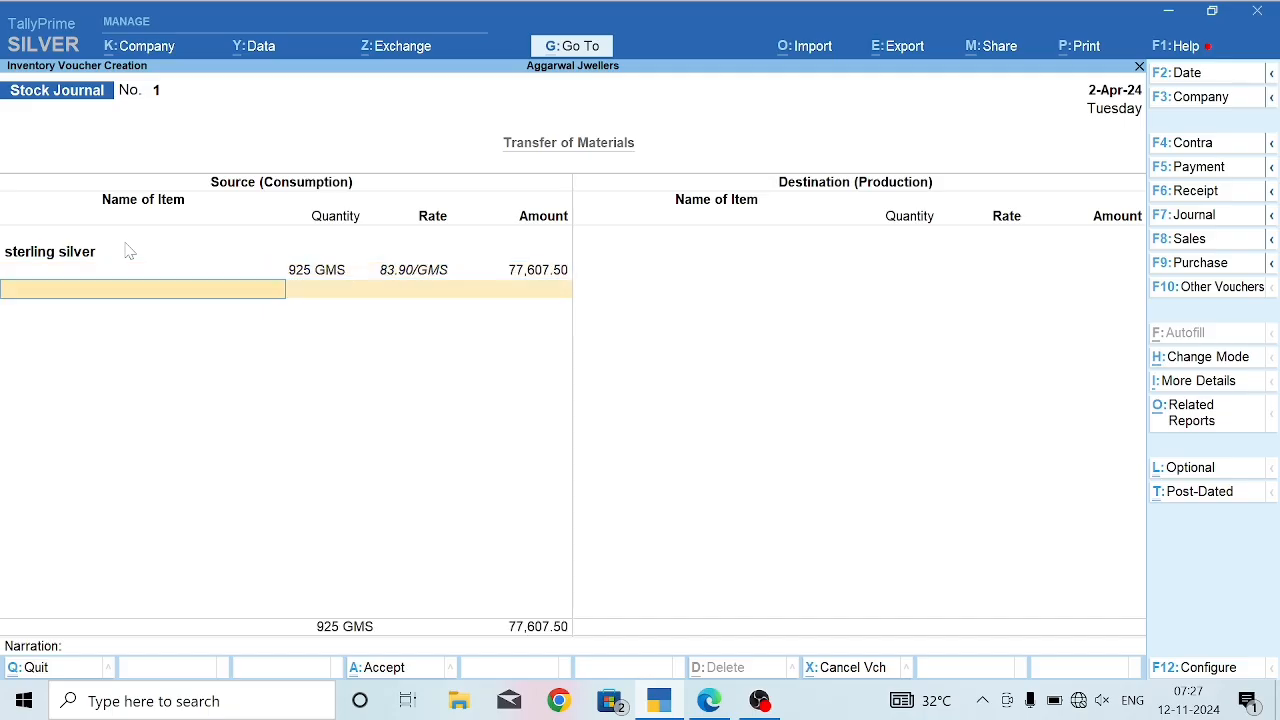
Add ALLOYE MATELS (COPER) as a consumed item with 75 GMS at 0.83/GMS, and finish the source list.
{"action": "key", "text": "alt+Tab"}
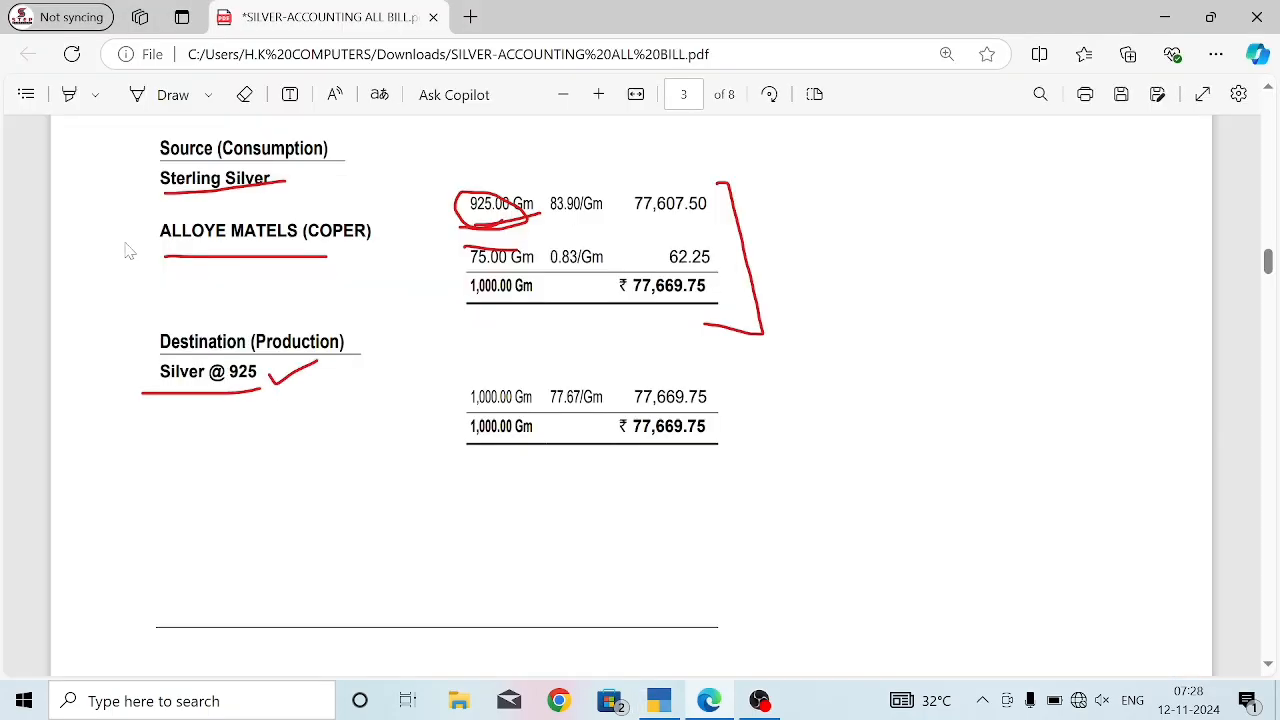
{"action": "key", "text": "alt+Tab"}
{"action": "type", "text": "CO"}
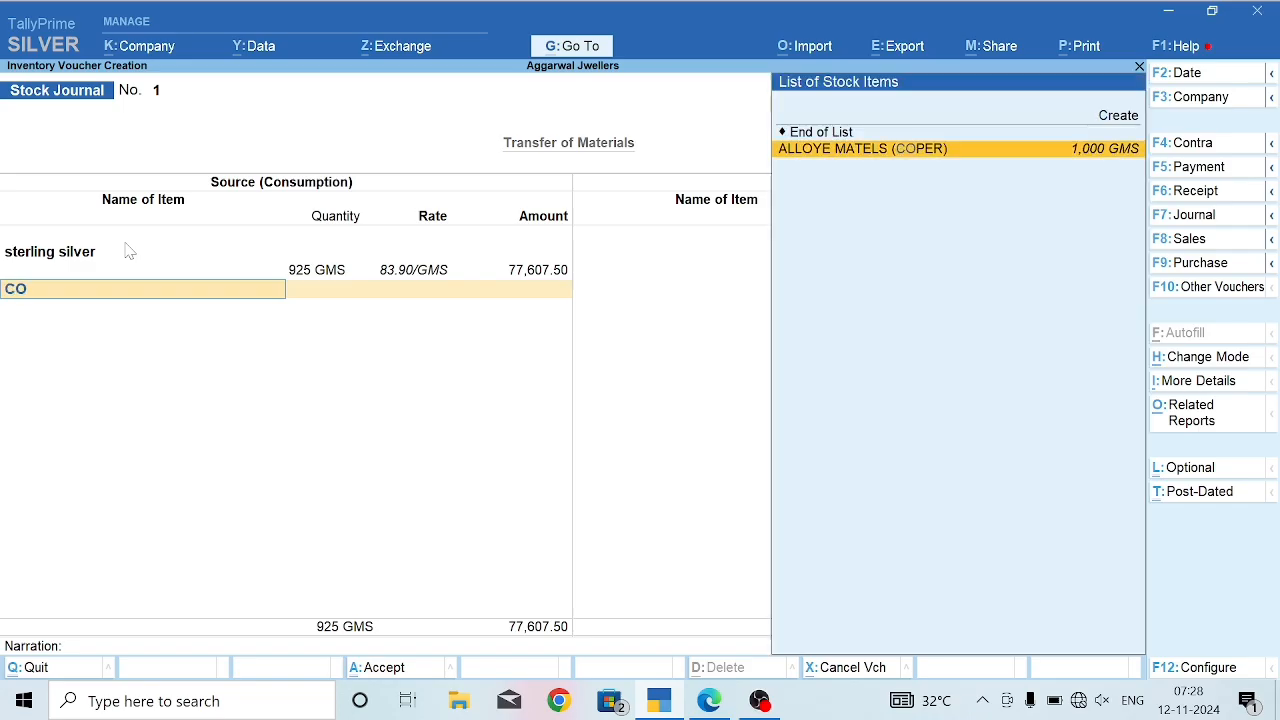
{"action": "key", "text": "Return"}
{"action": "type", "text": "75"}
{"action": "key", "text": "Return"}
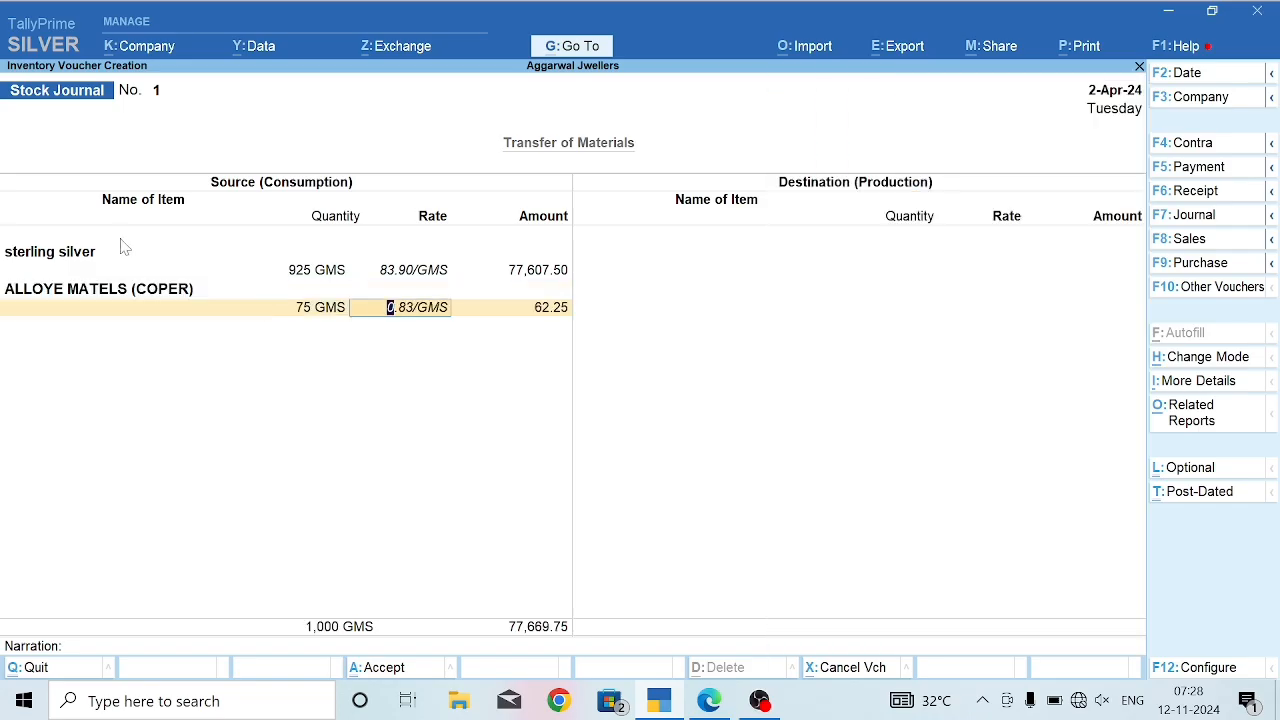
{"action": "key", "text": "Return"}
{"action": "key", "text": "Return"}
{"action": "key", "text": "Return"}
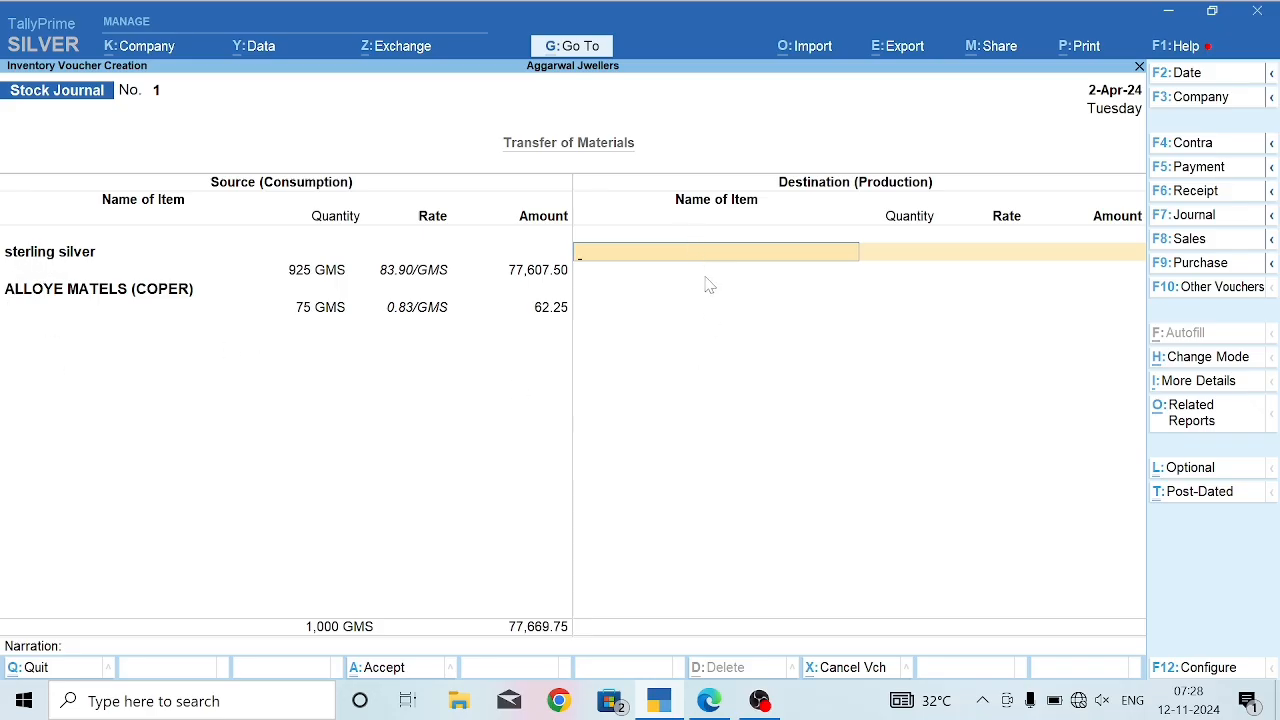
Start a new stock item for the production side, named Silver @ 925 as in the PDF, without an alias.
{"action": "key", "text": "alt+Tab"}
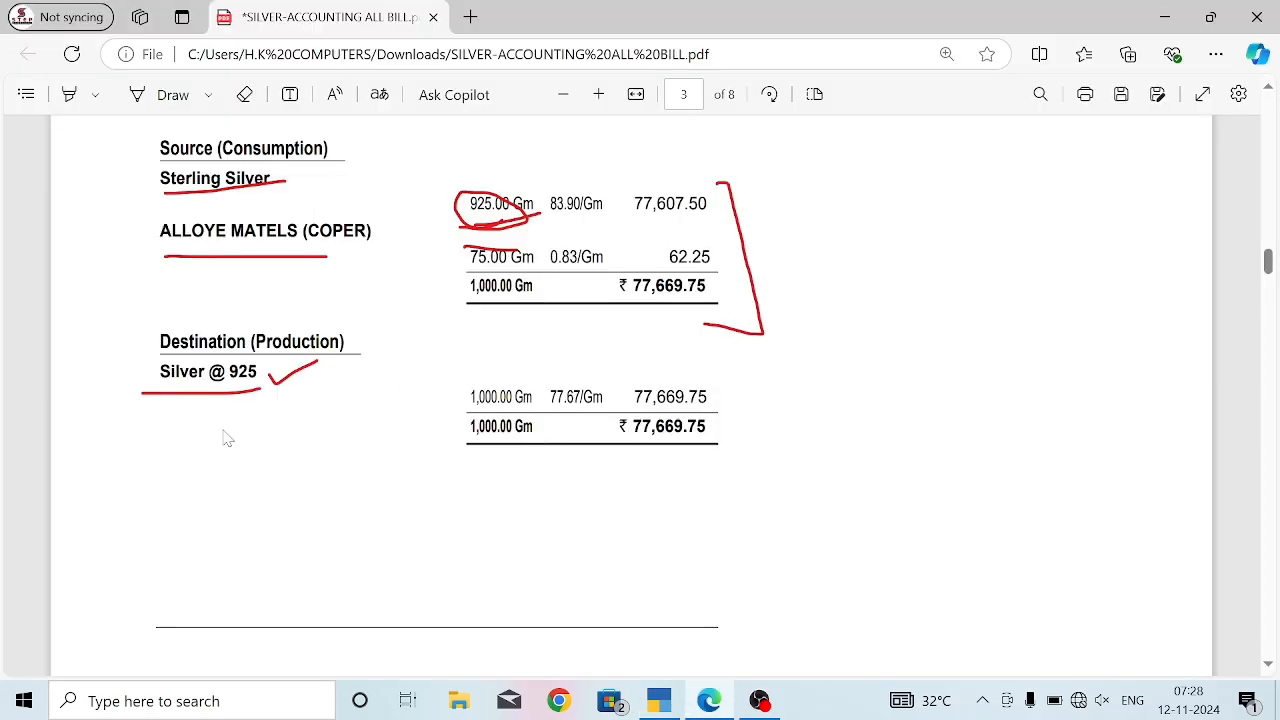
{"action": "left_click_drag", "start_coordinate": [160, 372], "coordinate": [258, 372]}
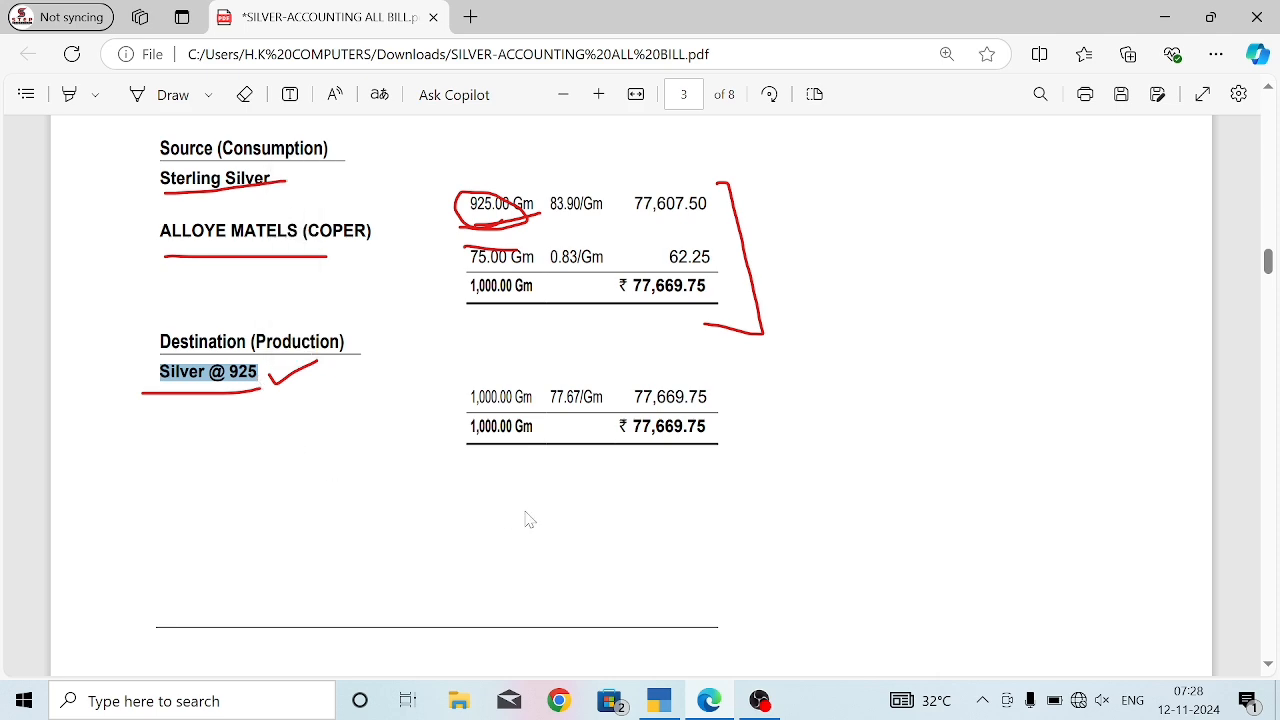
{"action": "key", "text": "alt+Tab"}
{"action": "key", "text": "alt+c"}
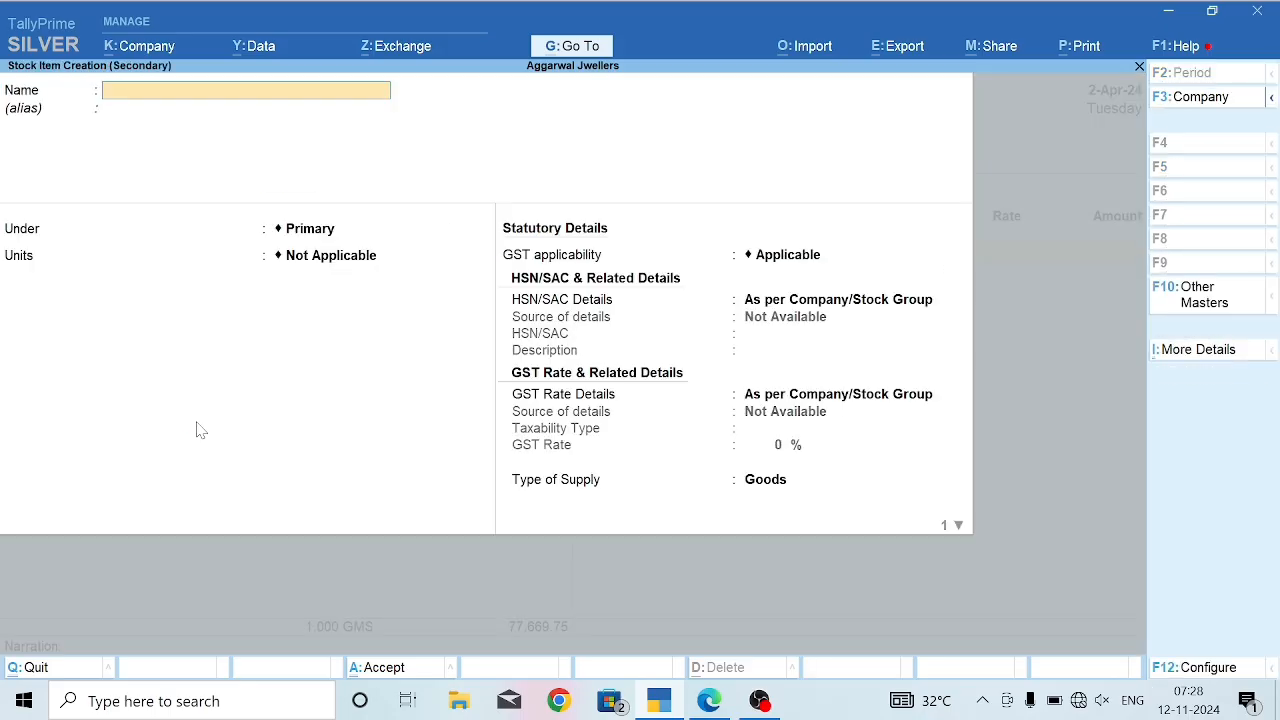
{"action": "type", "text": "Silver @ 925"}
{"action": "key", "text": "Return"}
{"action": "key", "text": "Return"}
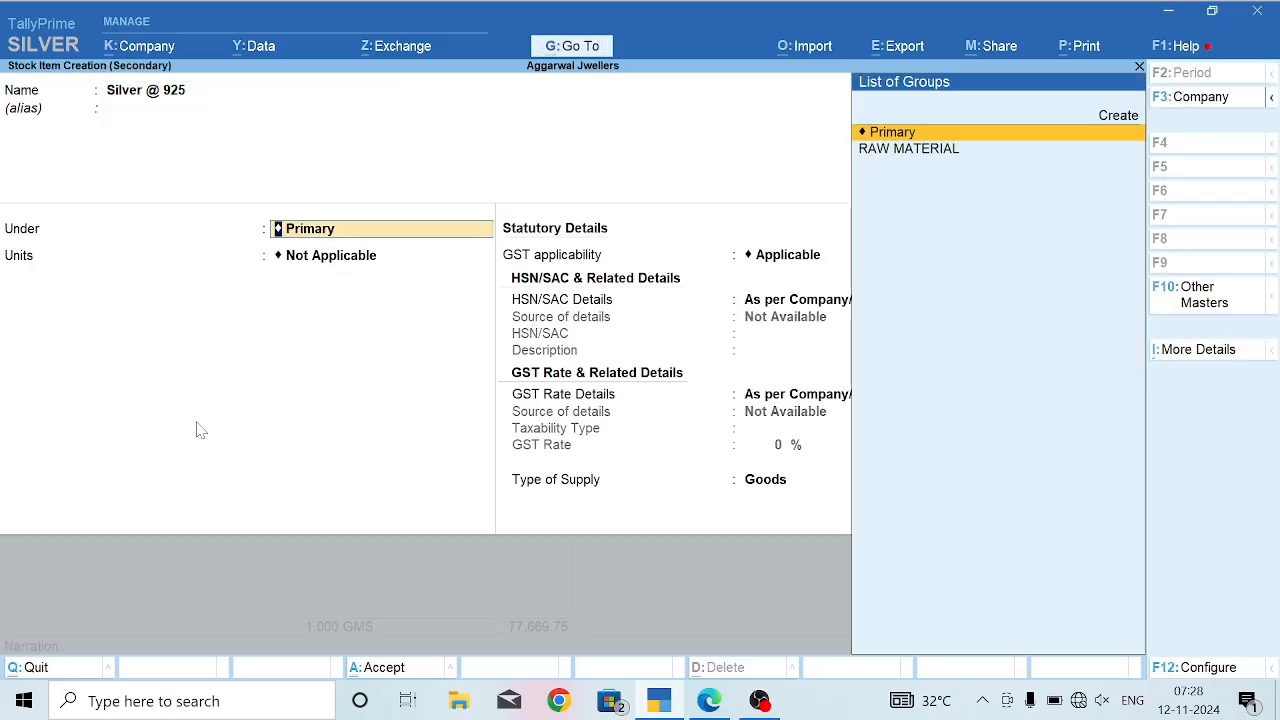
Create the stock group FINISHED GOODS under Primary with item quantities added, and assign the new stock item to it.
{"action": "key", "text": "alt+c"}
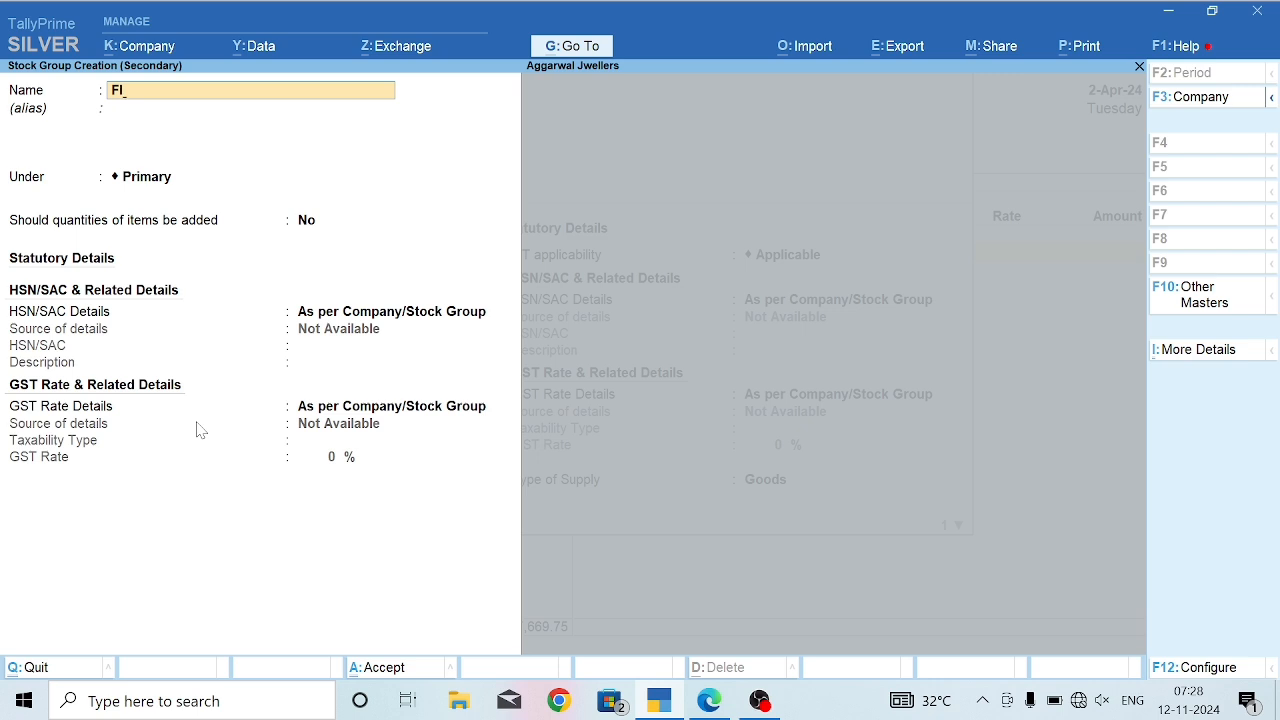
{"action": "type", "text": "NISHED GOODS"}
{"action": "key", "text": "Return"}
{"action": "type", "text": "y"}
{"action": "key", "text": "Return"}
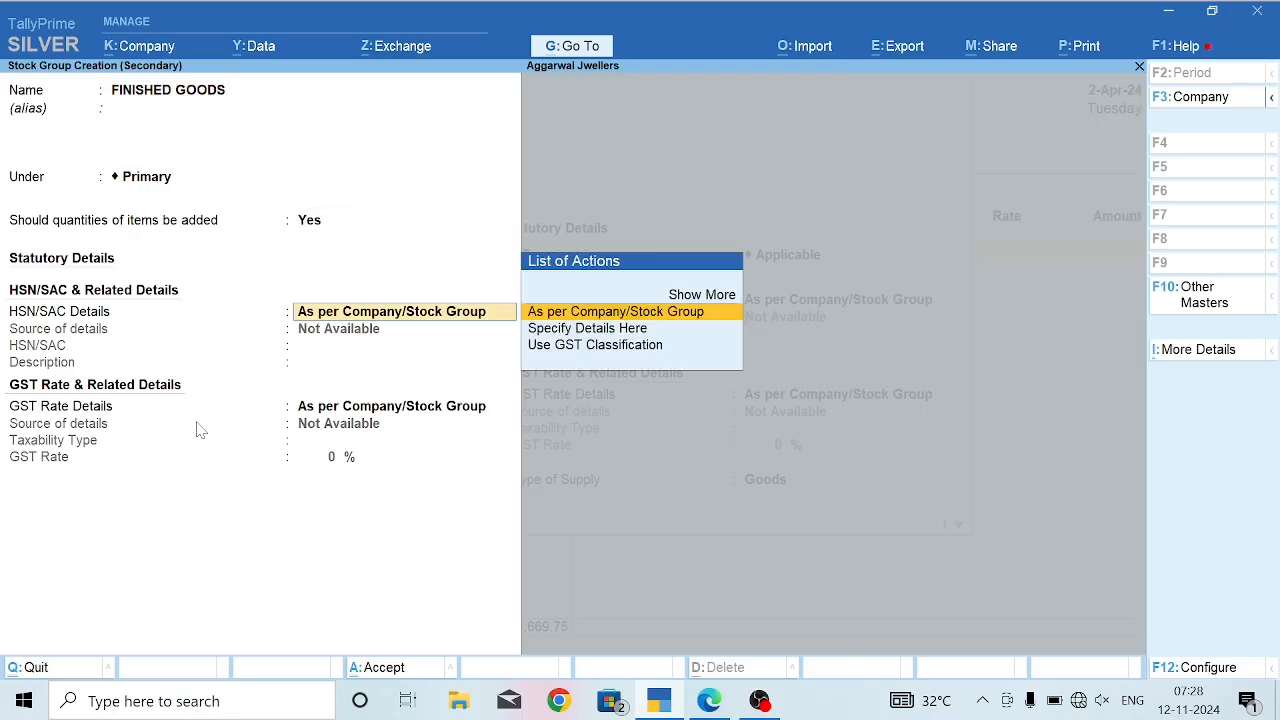
{"action": "key", "text": "ctrl+a"}
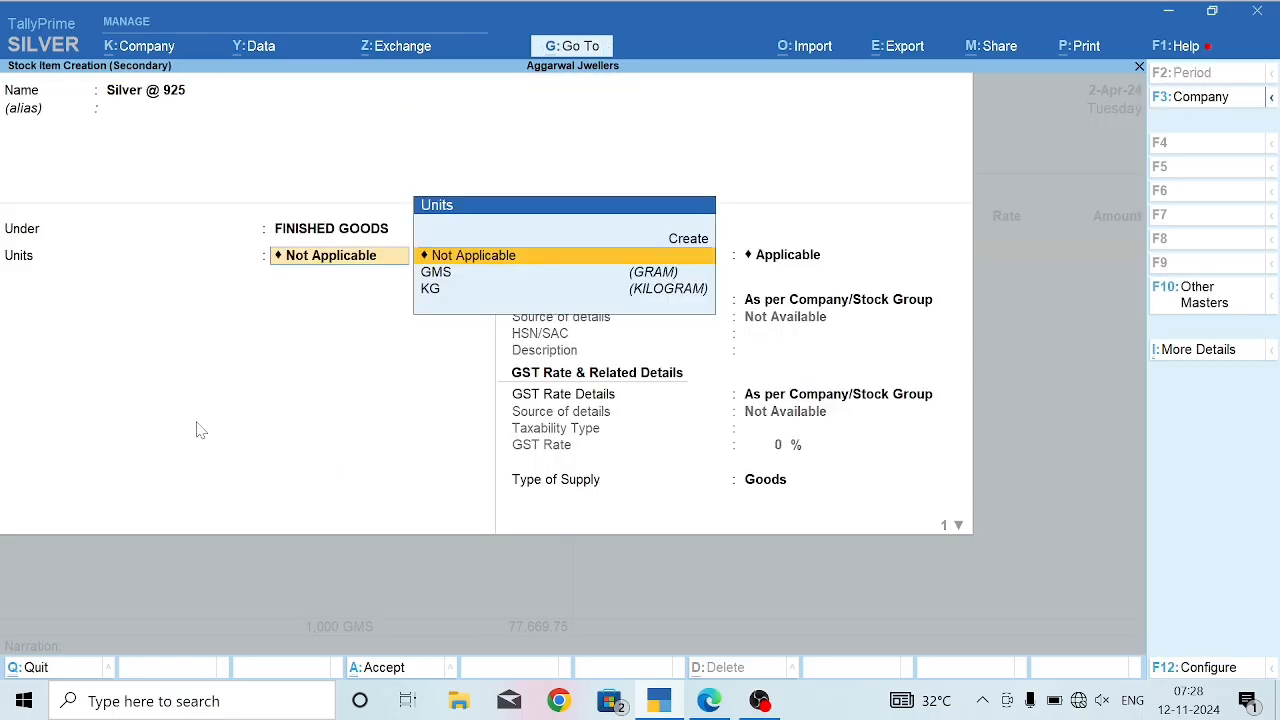
Set the item's unit to GMS with alternate unit KG, where 1 KG equals 1000 GMS, keeping components off and GST applicable.
{"action": "key", "text": "Down"}
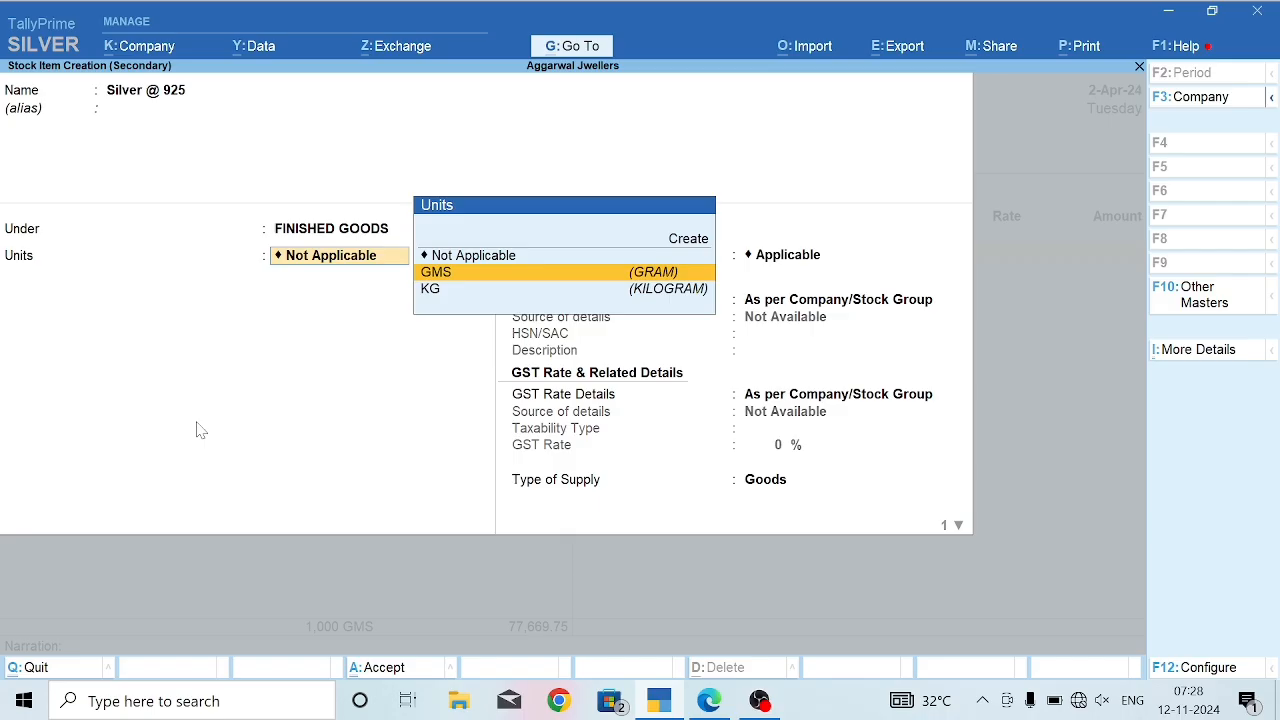
{"action": "key", "text": "Return"}
{"action": "key", "text": "Down"}
{"action": "key", "text": "Return"}
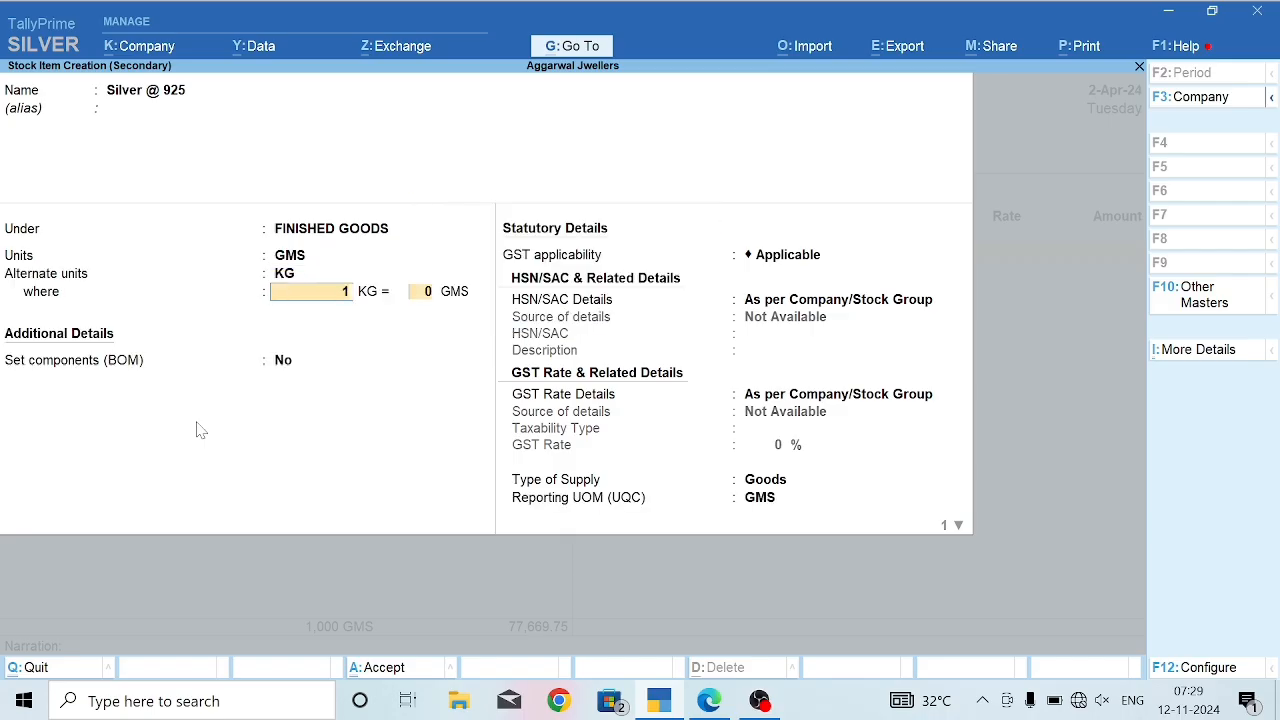
{"action": "key", "text": "Return"}
{"action": "type", "text": "1000"}
{"action": "key", "text": "Return"}
{"action": "key", "text": "Return"}
{"action": "key", "text": "Return"}
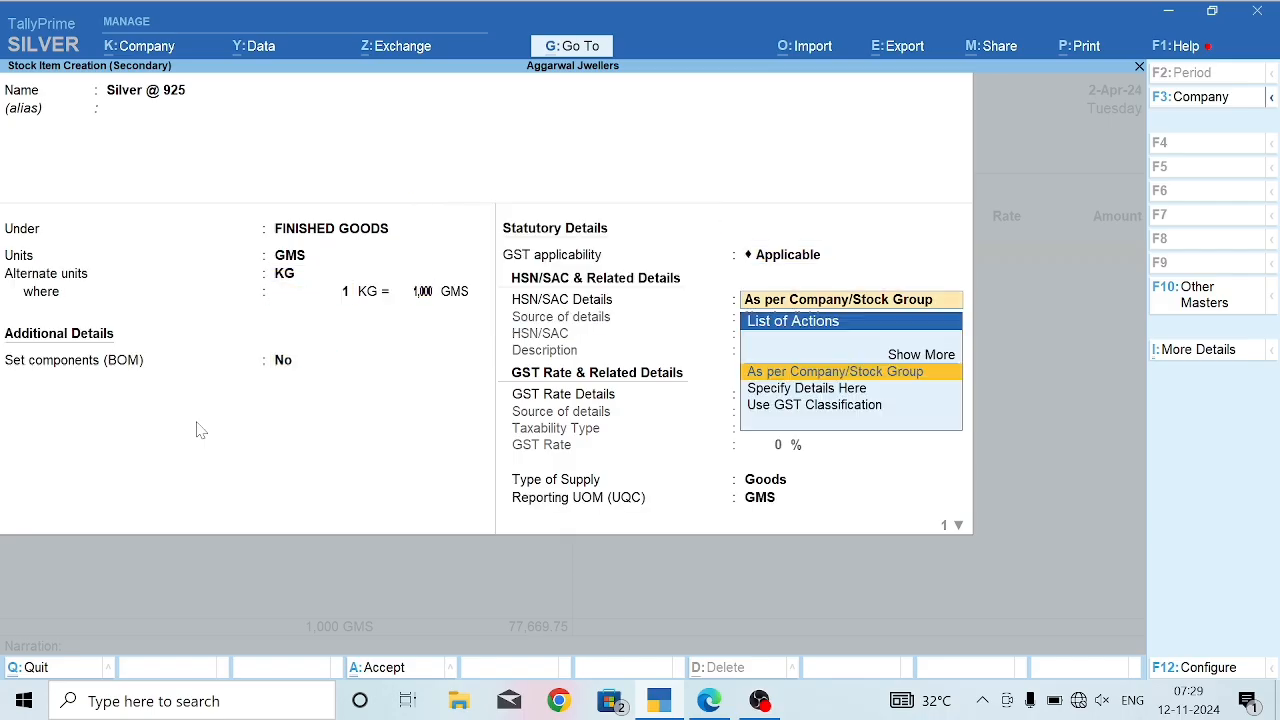
Specify the HSN/SAC details directly on the item, entering sterling silver's code 7106 from the PDF invoice and no description.
{"action": "key", "text": "Down"}
{"action": "key", "text": "alt+Tab"}
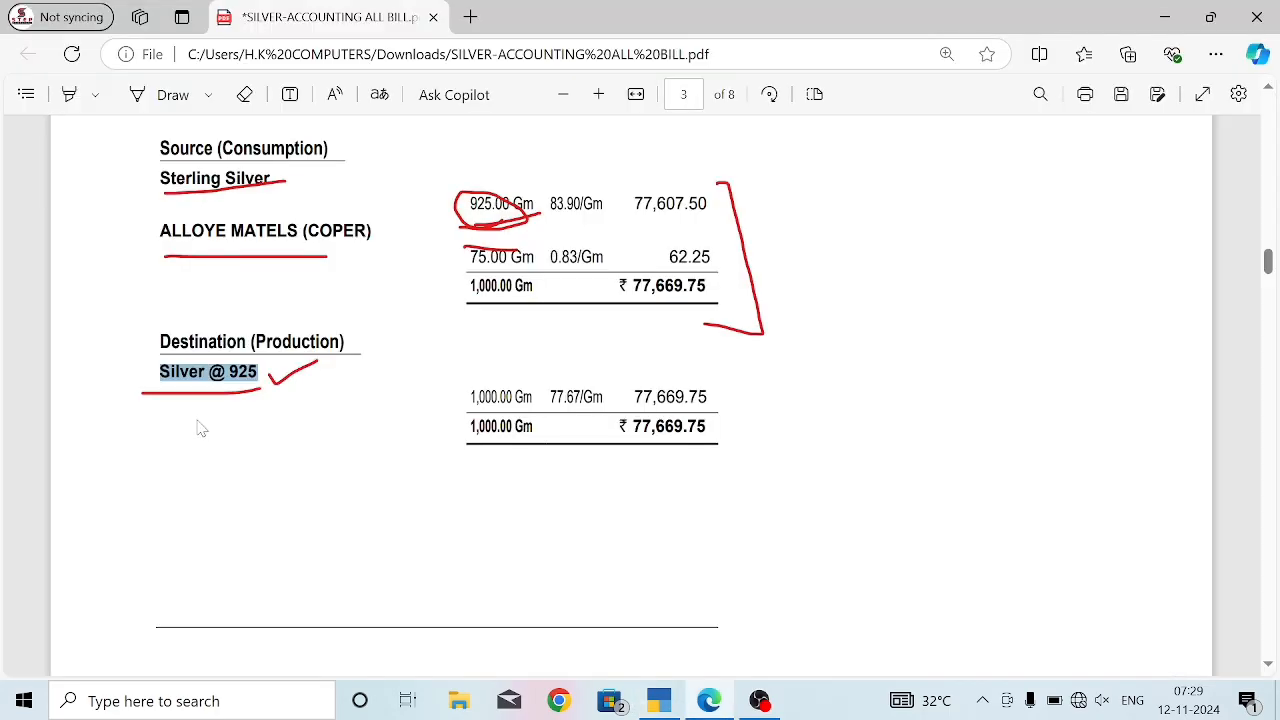
{"action": "left_click", "coordinate": [200, 428]}
{"action": "scroll", "coordinate": [200, 428], "scroll_direction": "up", "scroll_amount": 10}
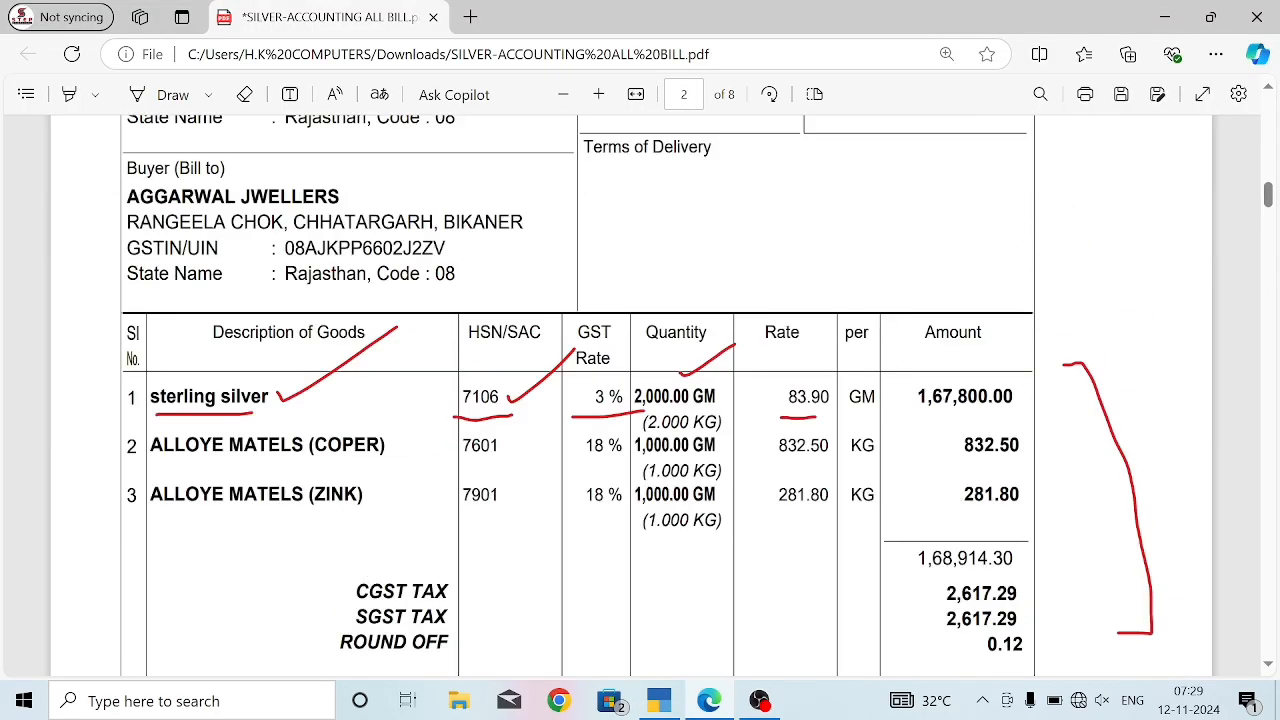
{"action": "left_click_drag", "start_coordinate": [463, 398], "coordinate": [500, 398]}
{"action": "key", "text": "alt+Tab"}
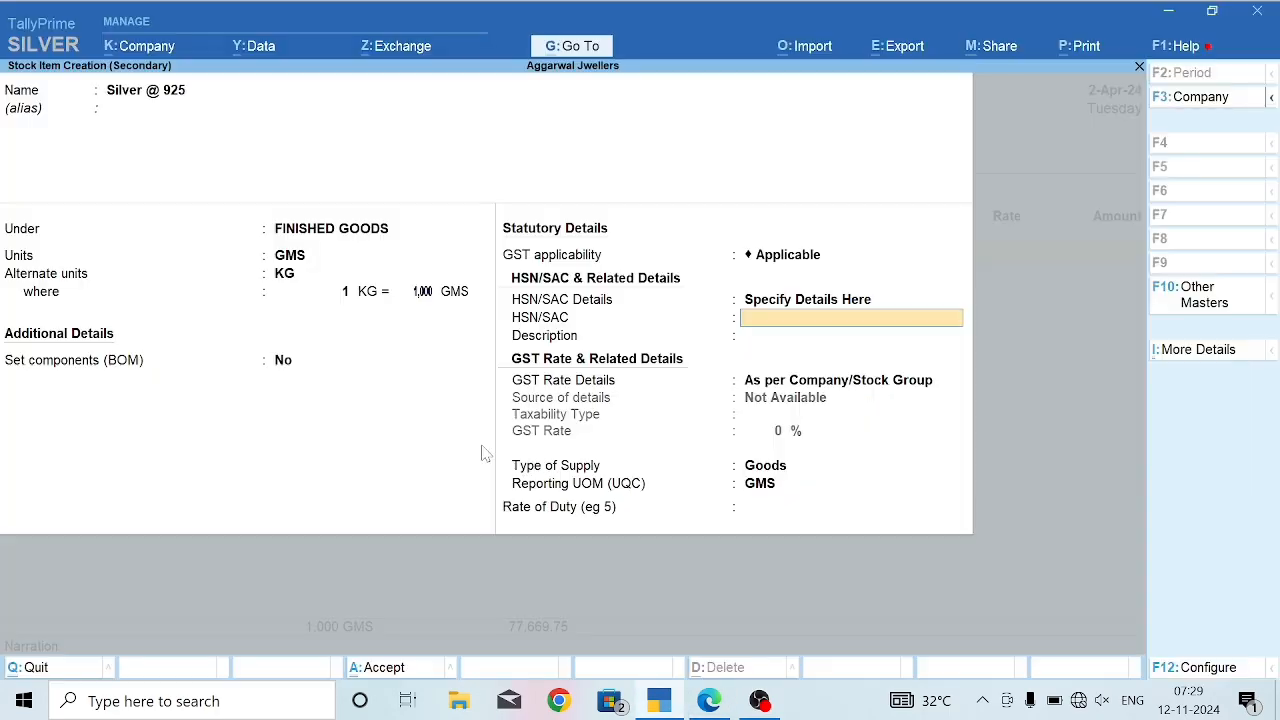
{"action": "type", "text": "7106"}
{"action": "key", "text": "Return"}
{"action": "key", "text": "Return"}
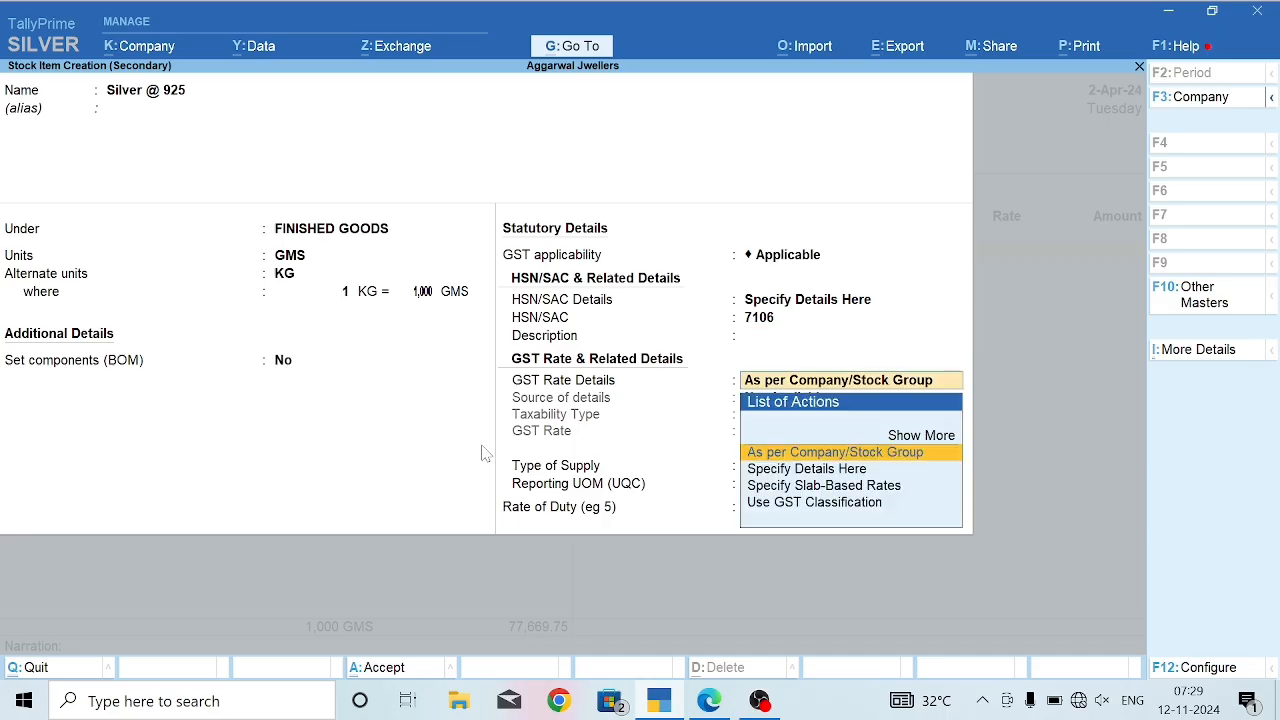
Specify the GST rate on the item as Taxable at 3%, keep Goods and GMS as reporting unit, leave the duty rate empty, and save the item.
{"action": "key", "text": "Down"}
{"action": "key", "text": "Return"}
{"action": "key", "text": "Return"}
{"action": "type", "text": "3"}
{"action": "key", "text": "Return"}
{"action": "key", "text": "Return"}
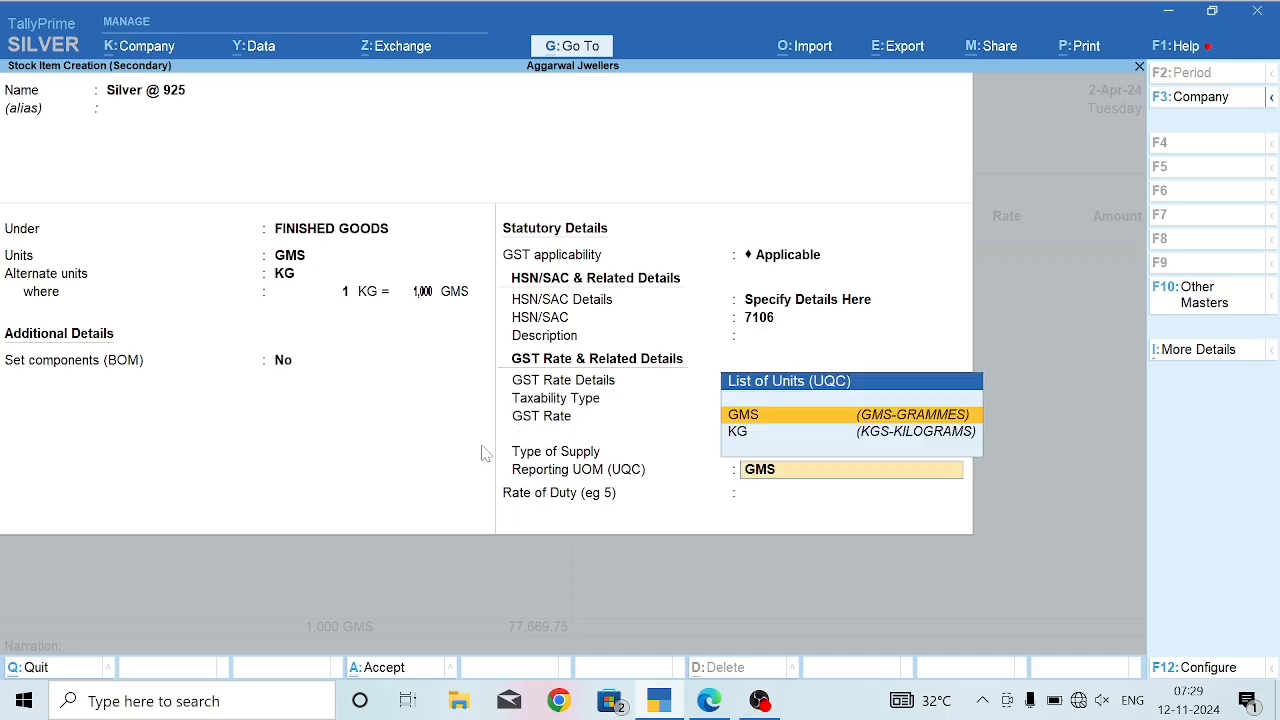
{"action": "key", "text": "Return"}
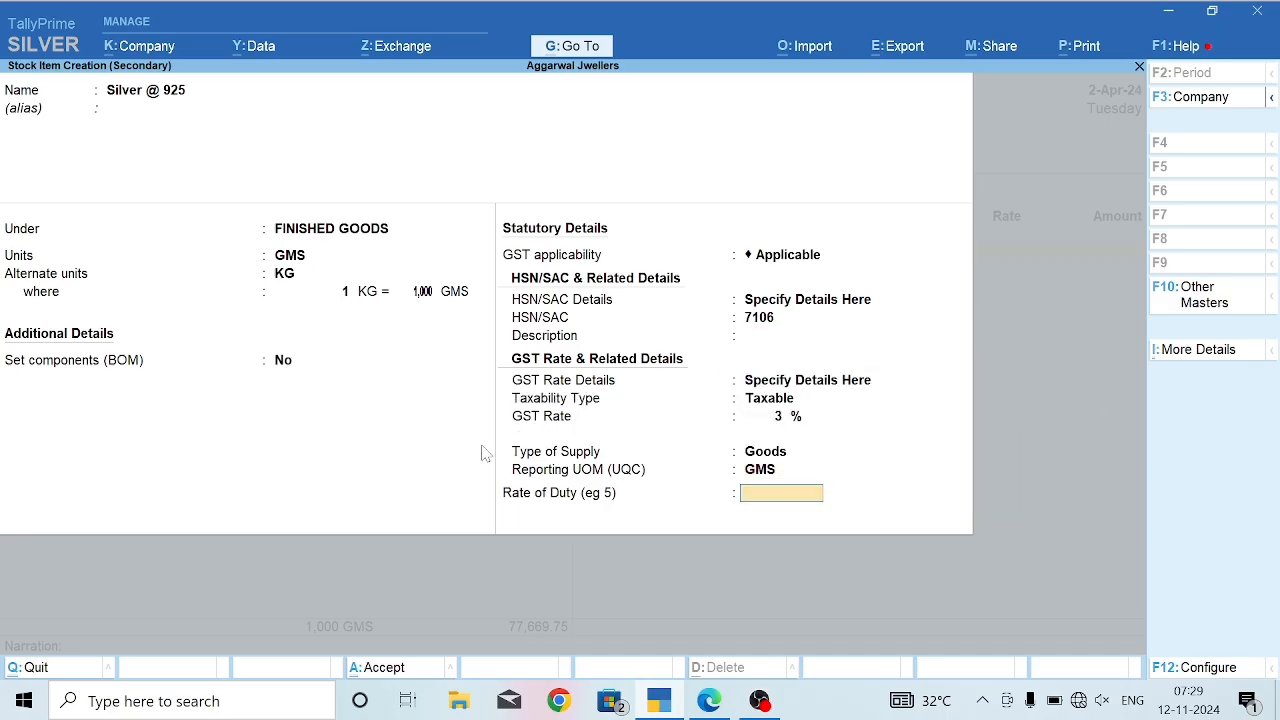
{"action": "key", "text": "Return"}
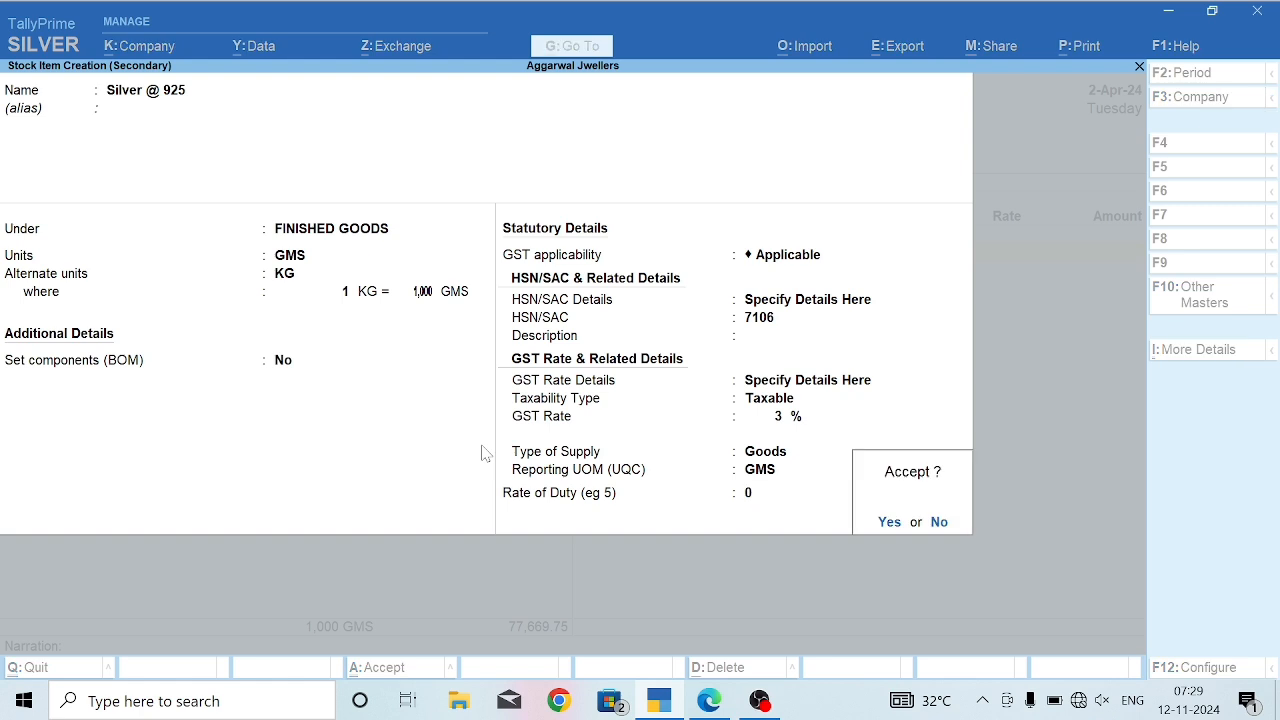
{"action": "key", "text": "Return"}
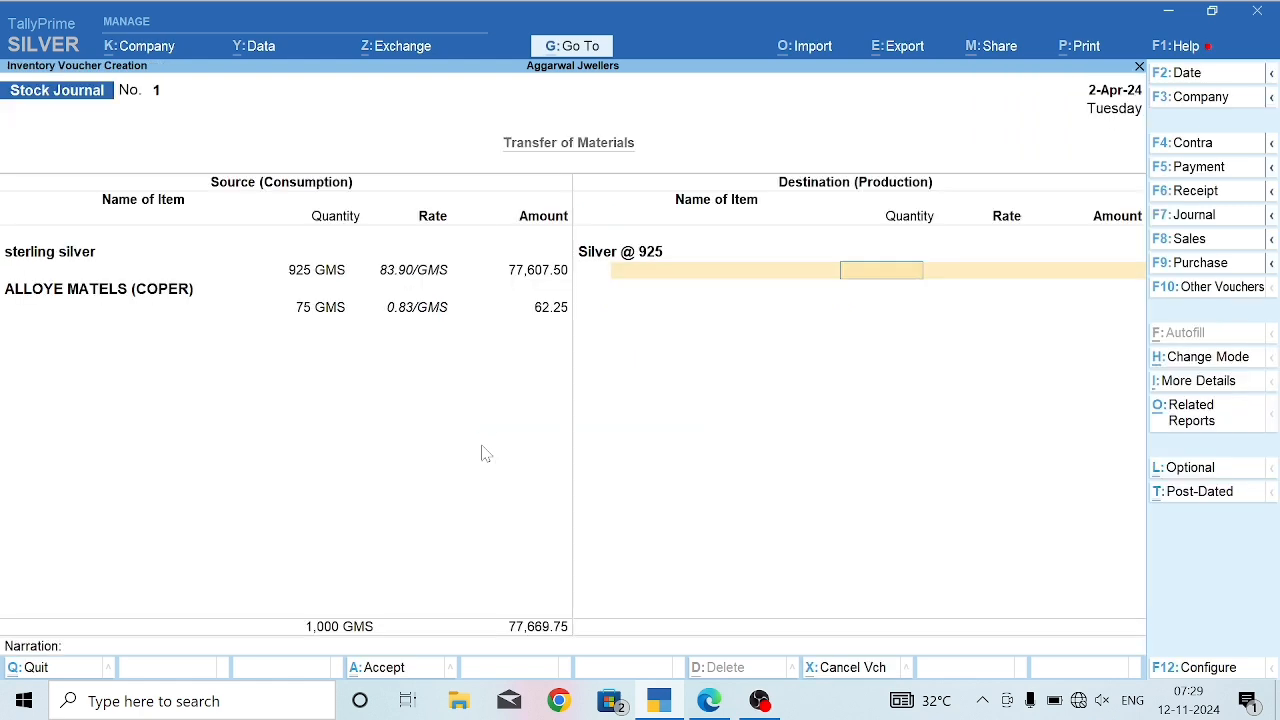
Enter 1000 GMS of Silver @ 925 on the production side with an amount of 77,669.75, leaving the rate blank.
{"action": "type", "text": "1000"}
{"action": "key", "text": "Return"}
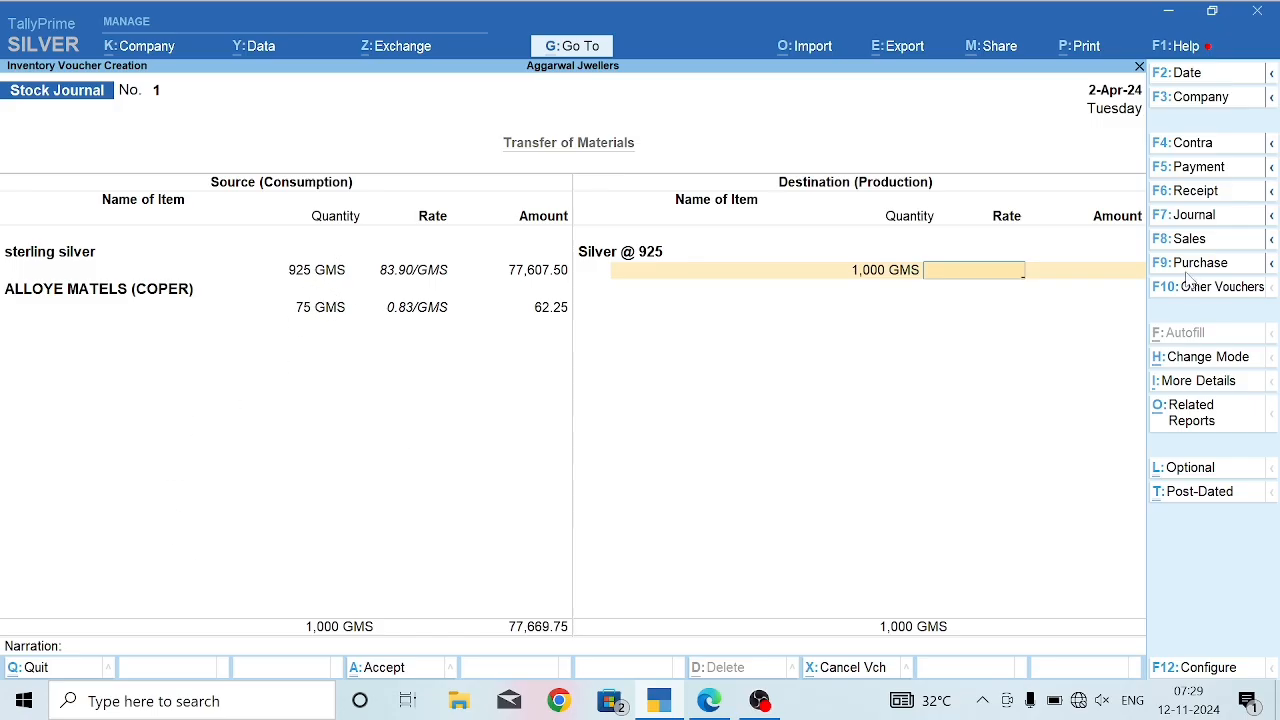
{"action": "key", "text": "Return"}
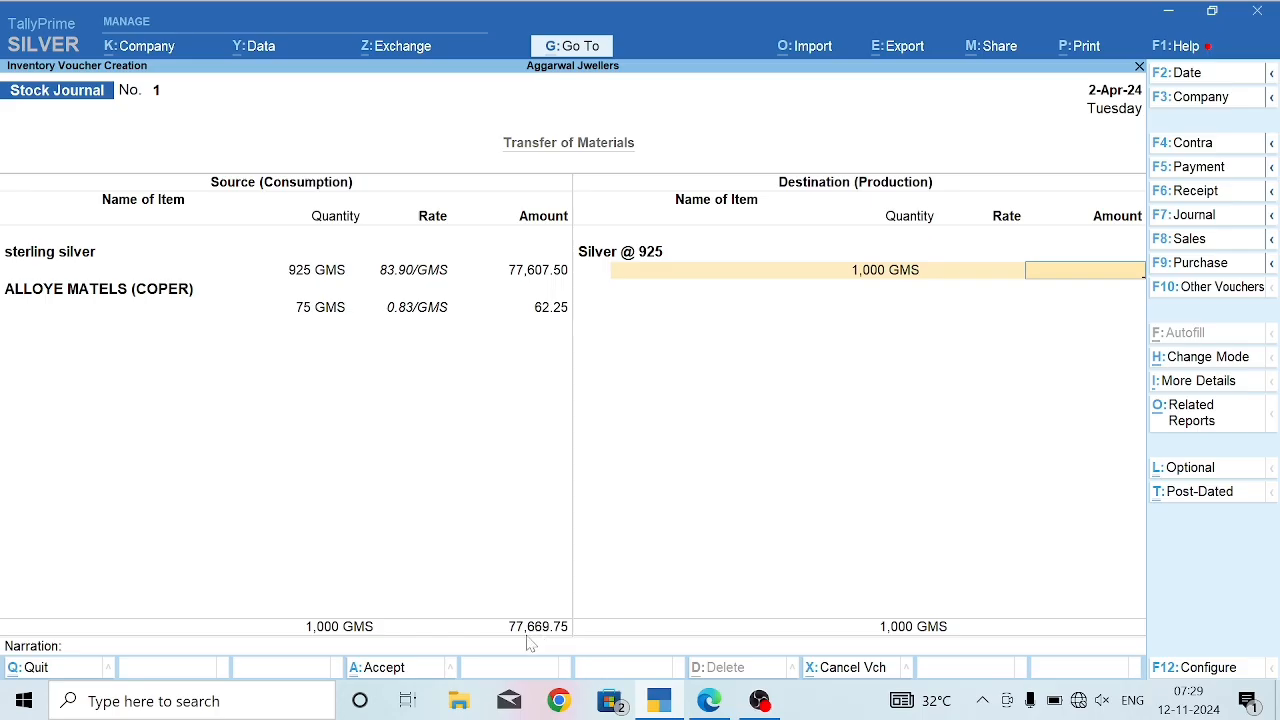
{"action": "type", "text": "77669.75"}
{"action": "key", "text": "Return"}
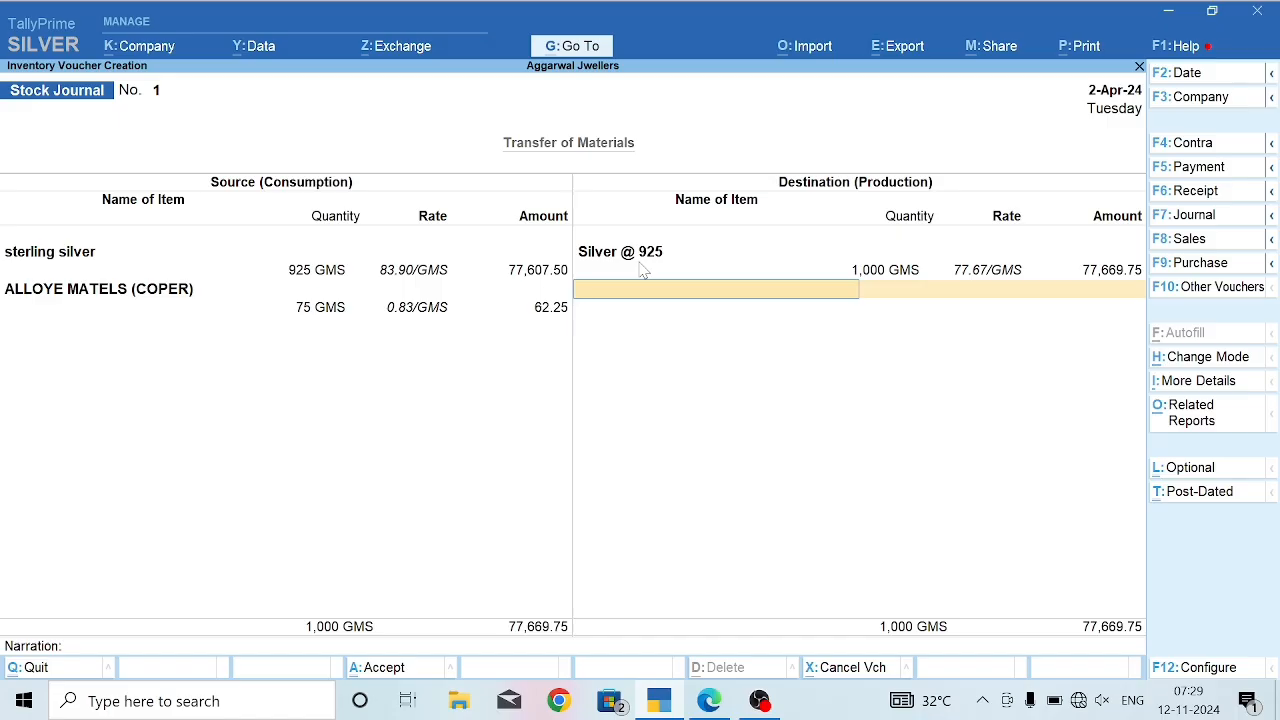
End the production list, save the stock journal without a narration, and leave voucher entry.
{"action": "key", "text": "Return"}
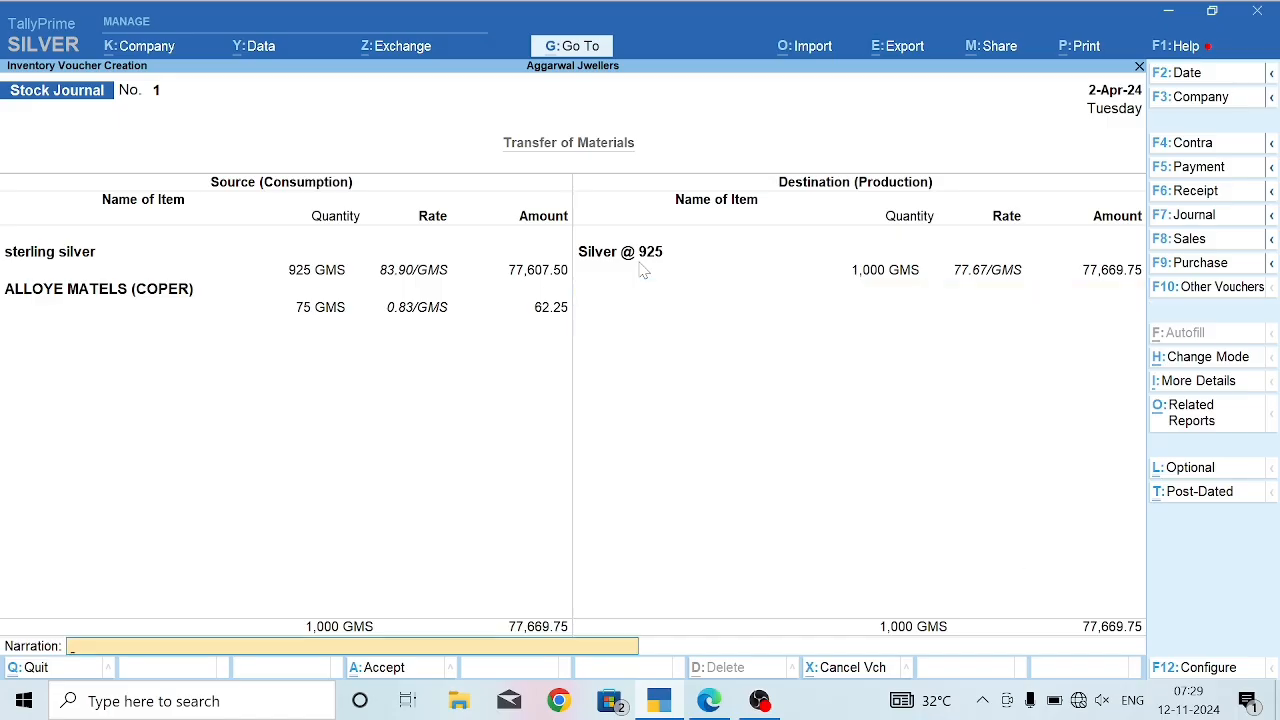
{"action": "key", "text": "Return"}
{"action": "key", "text": "Return"}
{"action": "key", "text": "Escape"}
{"action": "key", "text": "Return"}
Open the Stock Summary and expand its stock groups to show the individual items.
{"action": "key", "text": "Down"}
{"action": "key", "text": "Down"}
{"action": "key", "text": "Down"}
{"action": "key", "text": "Down"}
{"action": "key", "text": "Down"}
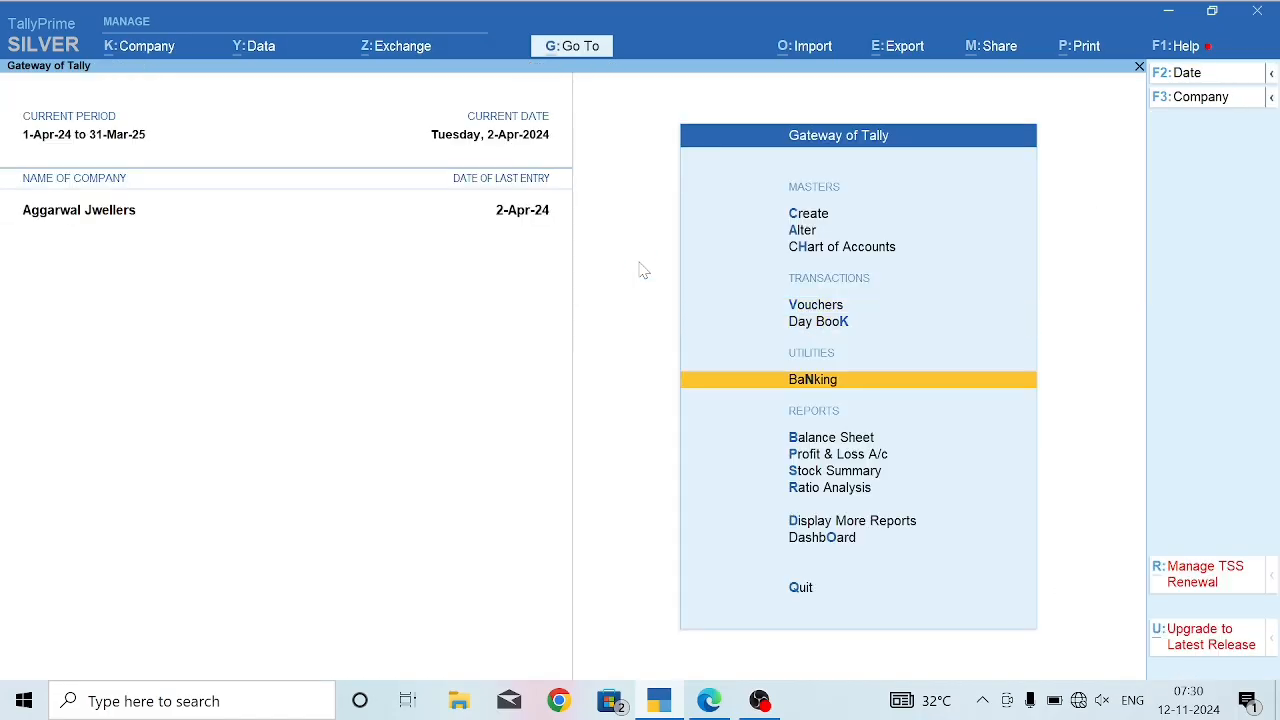
{"action": "key", "text": "Return"}
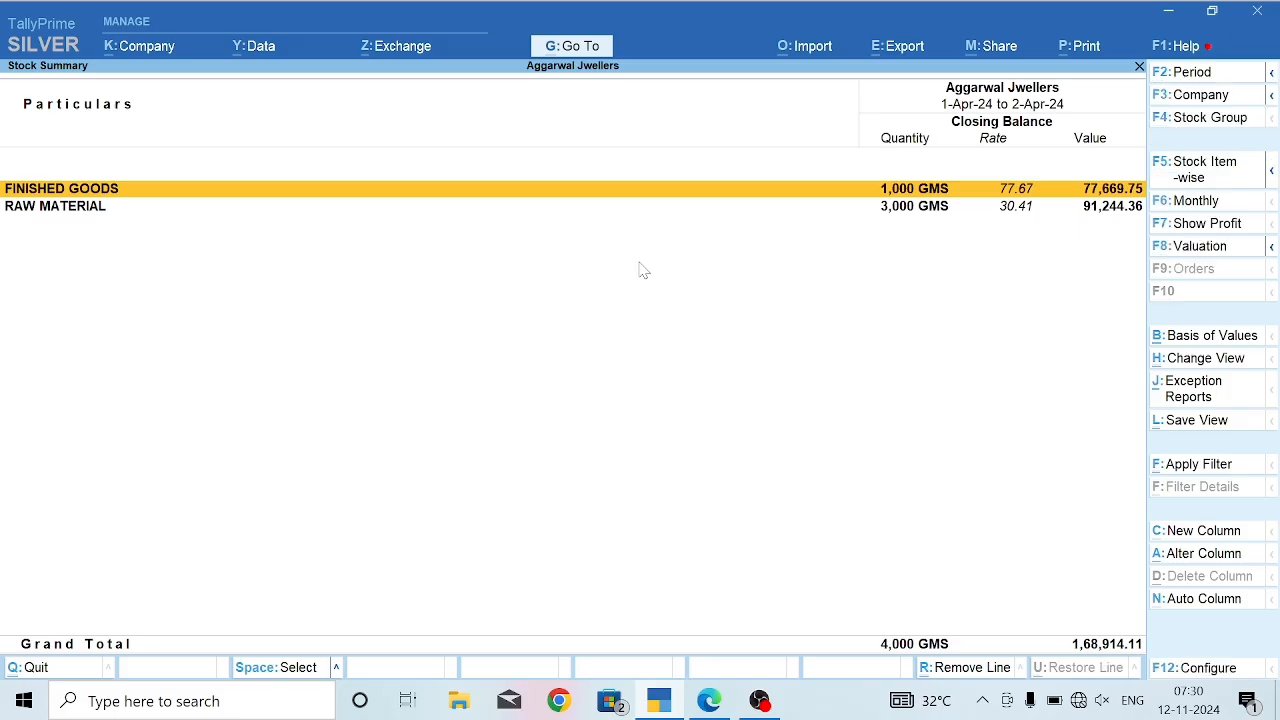
{"action": "key", "text": "alt+F5"}
Examine the closing quantity, rate and value of each finished good and raw material, and close the summary.
{"action": "key", "text": "Down"}
{"action": "key", "text": "Down"}
{"action": "key", "text": "Down"}
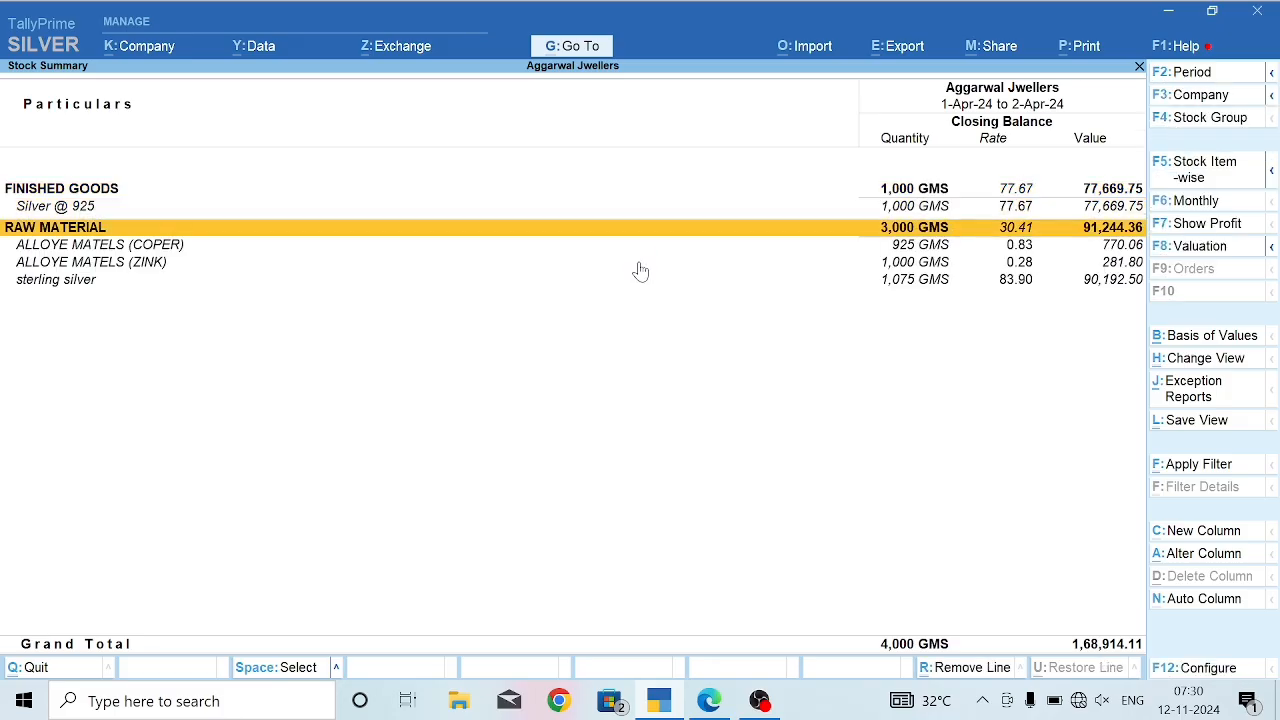
{"action": "key", "text": "Down"}
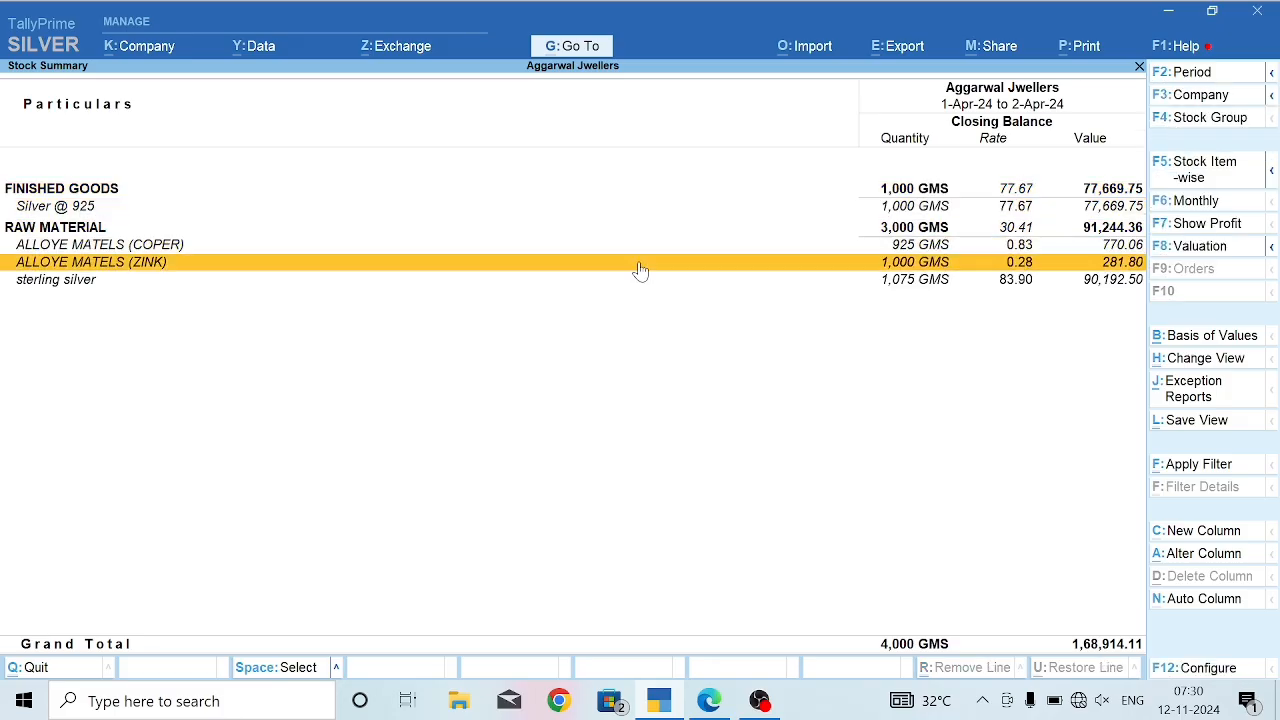
{"action": "key", "text": "Down"}
{"action": "key", "text": "Up"}
{"action": "key", "text": "Up"}
{"action": "key", "text": "Up"}
{"action": "key", "text": "Up"}
{"action": "key", "text": "Up"}
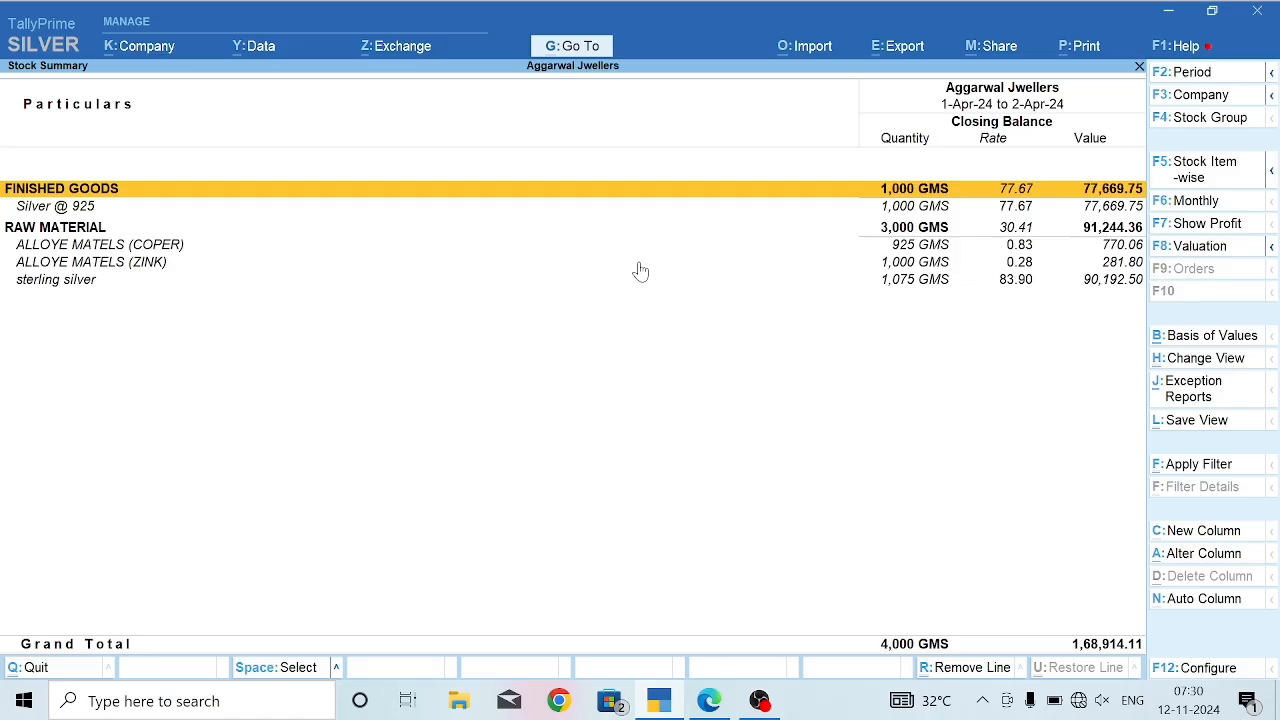
{"action": "key", "text": "Escape"}
Switch to the PDF in Edge and review the date and the consumed and produced items of Stock Journal Voucher No. 2.
{"action": "key", "text": "alt+Tab"}
{"action": "scroll", "coordinate": [590, 380], "scroll_direction": "down", "scroll_amount": 5}
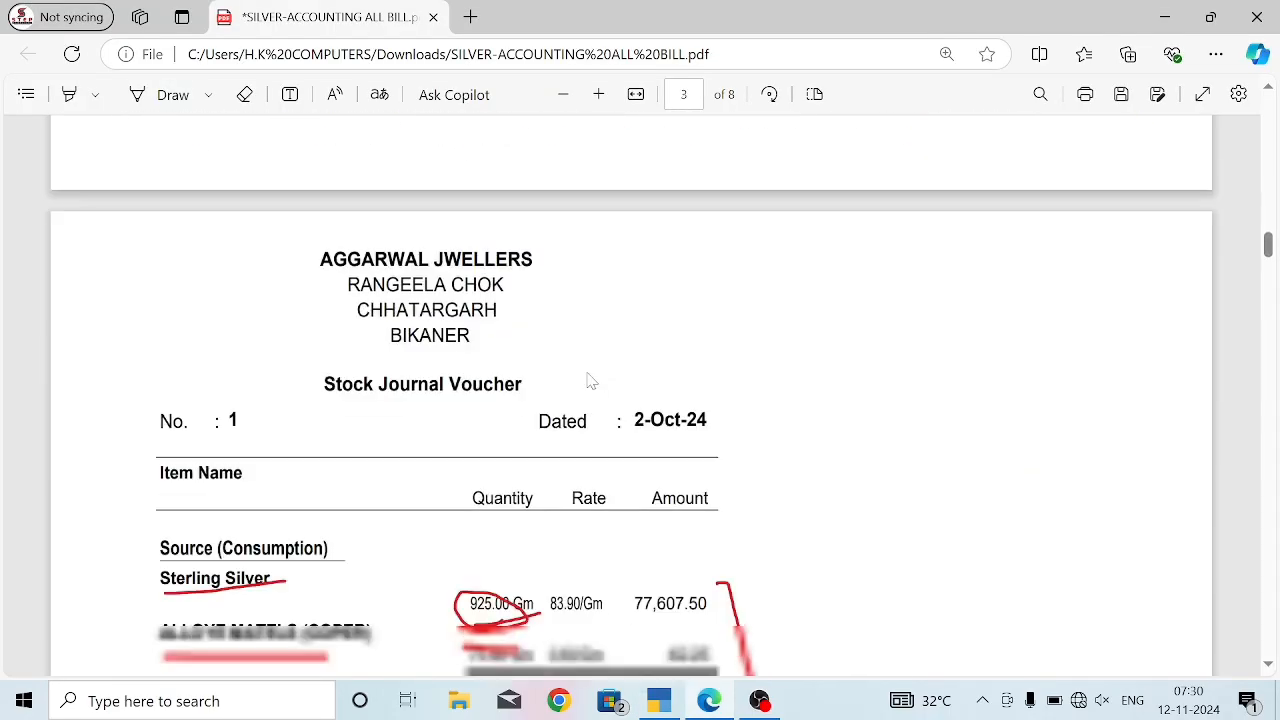
{"action": "scroll", "coordinate": [590, 380], "scroll_direction": "down", "scroll_amount": 10}
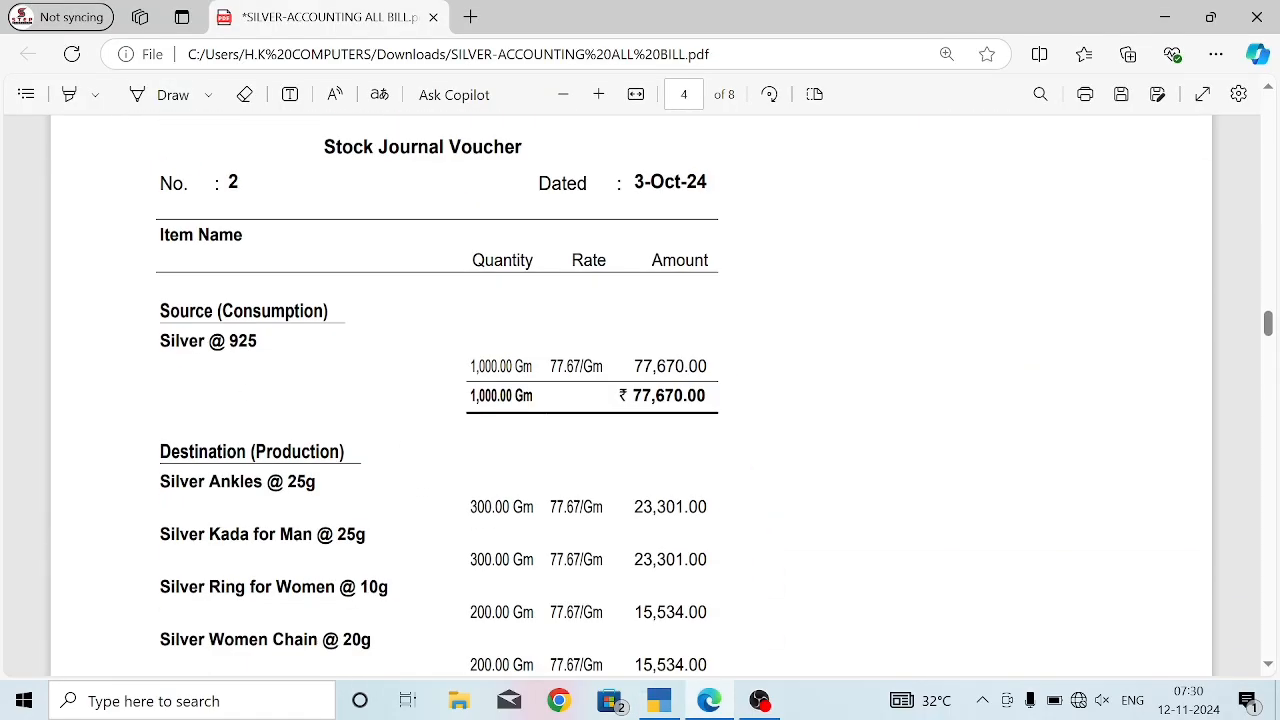
{"action": "left_click_drag", "start_coordinate": [160, 342], "coordinate": [238, 342]}
{"action": "left_click_drag", "start_coordinate": [634, 182], "coordinate": [681, 182]}
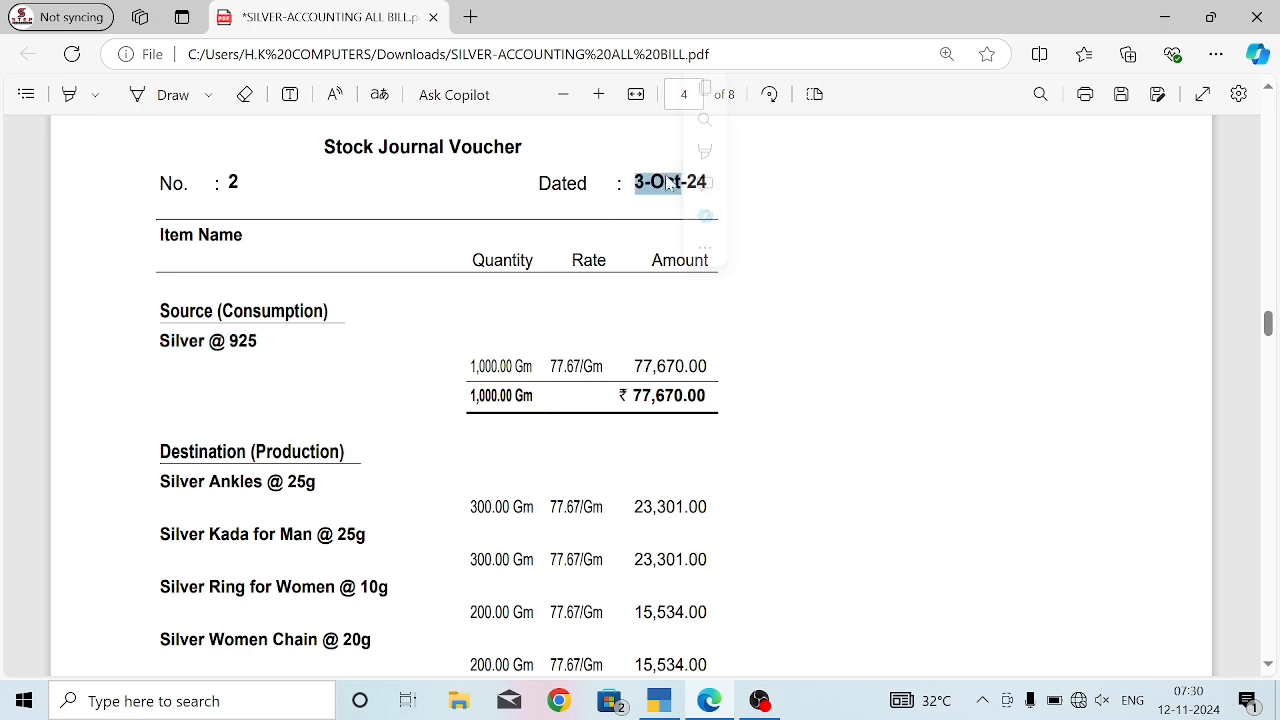
{"action": "scroll", "coordinate": [681, 190], "scroll_direction": "down", "scroll_amount": 2}
Underline Silver Ankles @ 25g in the PDF voucher's production list with a freehand red stroke, and stop drawing.
{"action": "left_click", "coordinate": [165, 94]}
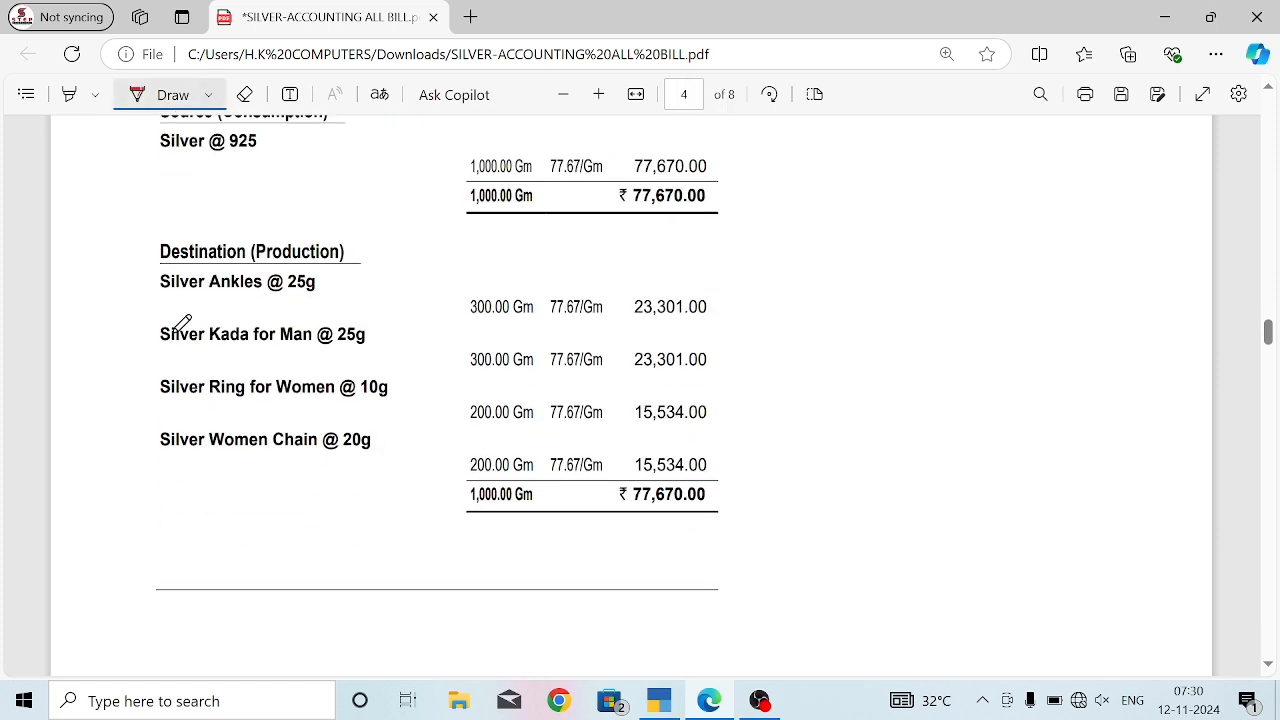
{"action": "left_click_drag", "start_coordinate": [172, 300], "coordinate": [315, 284]}
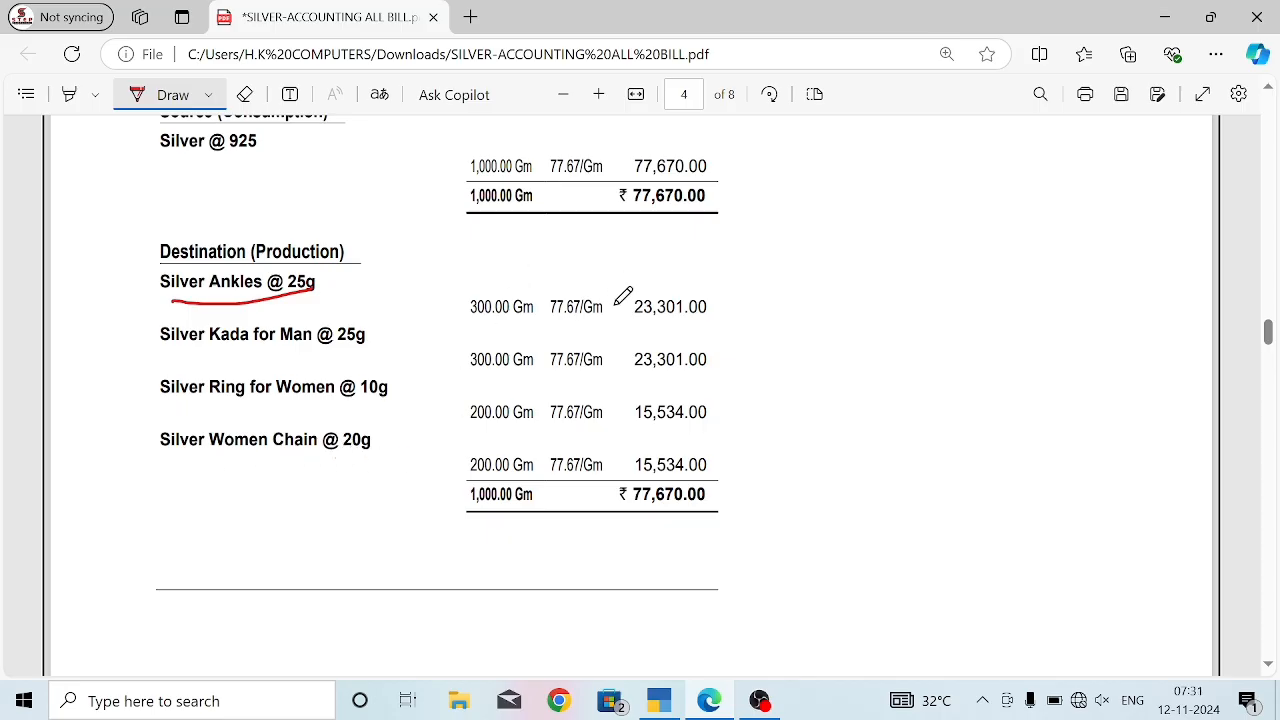
{"action": "left_click", "coordinate": [172, 94]}
{"action": "scroll", "coordinate": [300, 330], "scroll_direction": "up", "scroll_amount": 1}
{"action": "scroll", "coordinate": [300, 330], "scroll_direction": "up", "scroll_amount": 1}
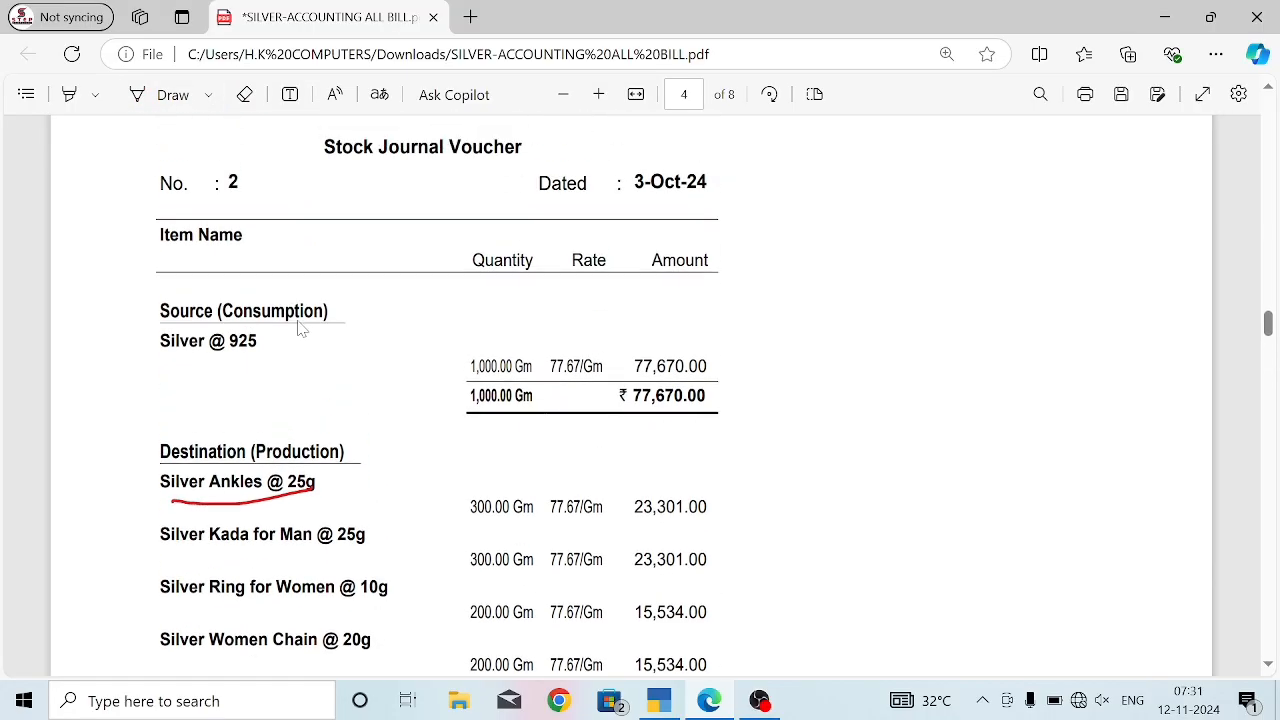
Switch back to TallyPrime and start a new stock journal voucher dated 3-Apr-24.
{"action": "key", "text": "alt+Tab"}
{"action": "key", "text": "v"}
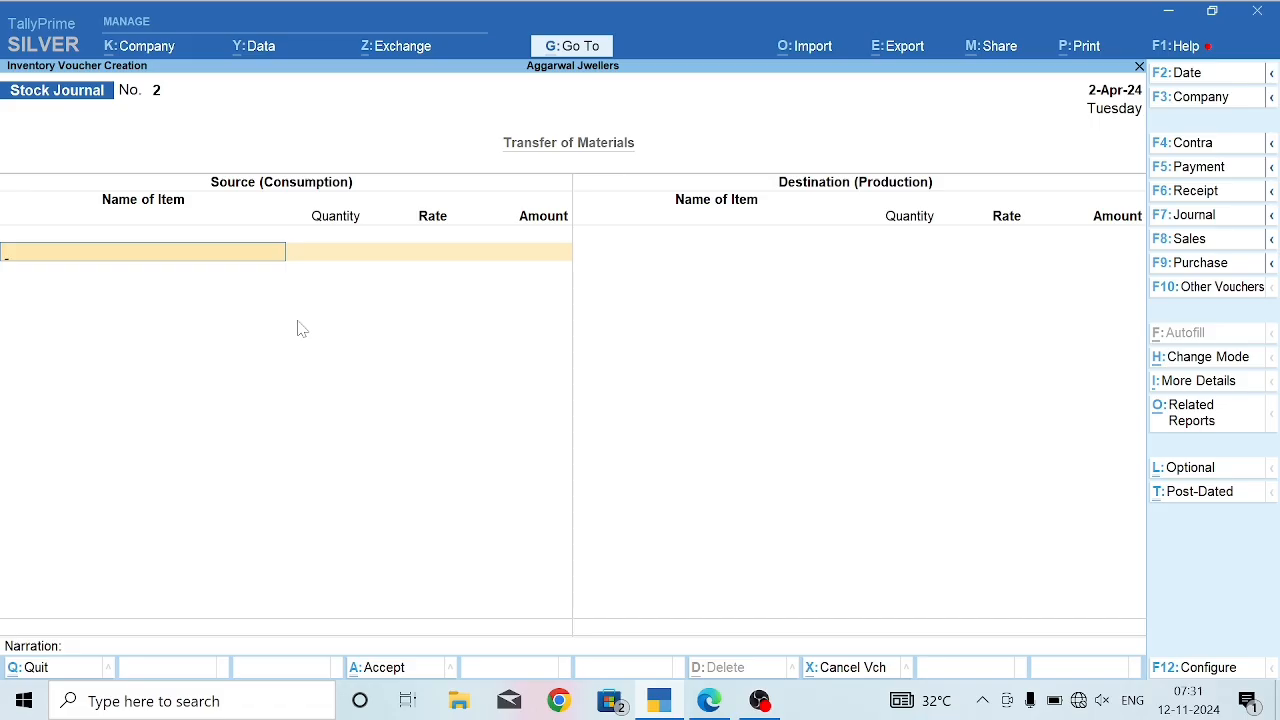
{"action": "key", "text": "F2"}
{"action": "key", "text": "Return"}
Consume 1000 GMS of Silver @ 925 at 77.67 per GMS, and end the source list to reach the production side.
{"action": "type", "text": "Sil"}
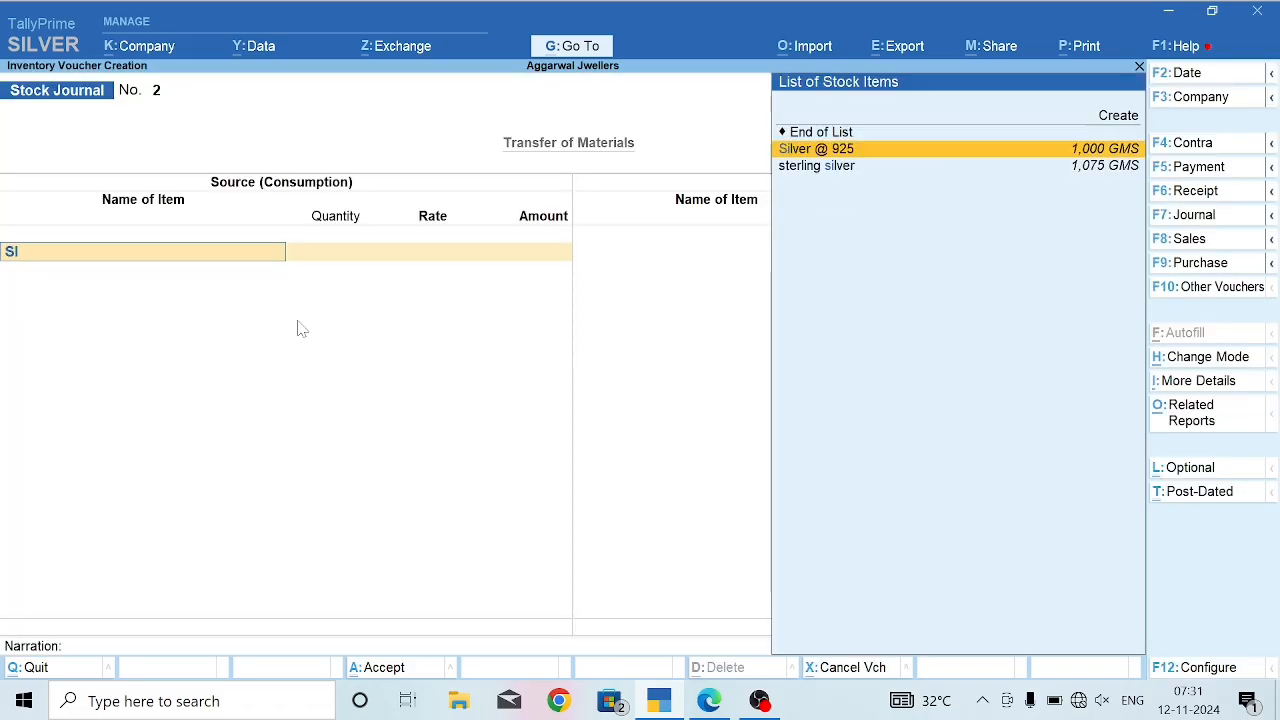
{"action": "key", "text": "Return"}
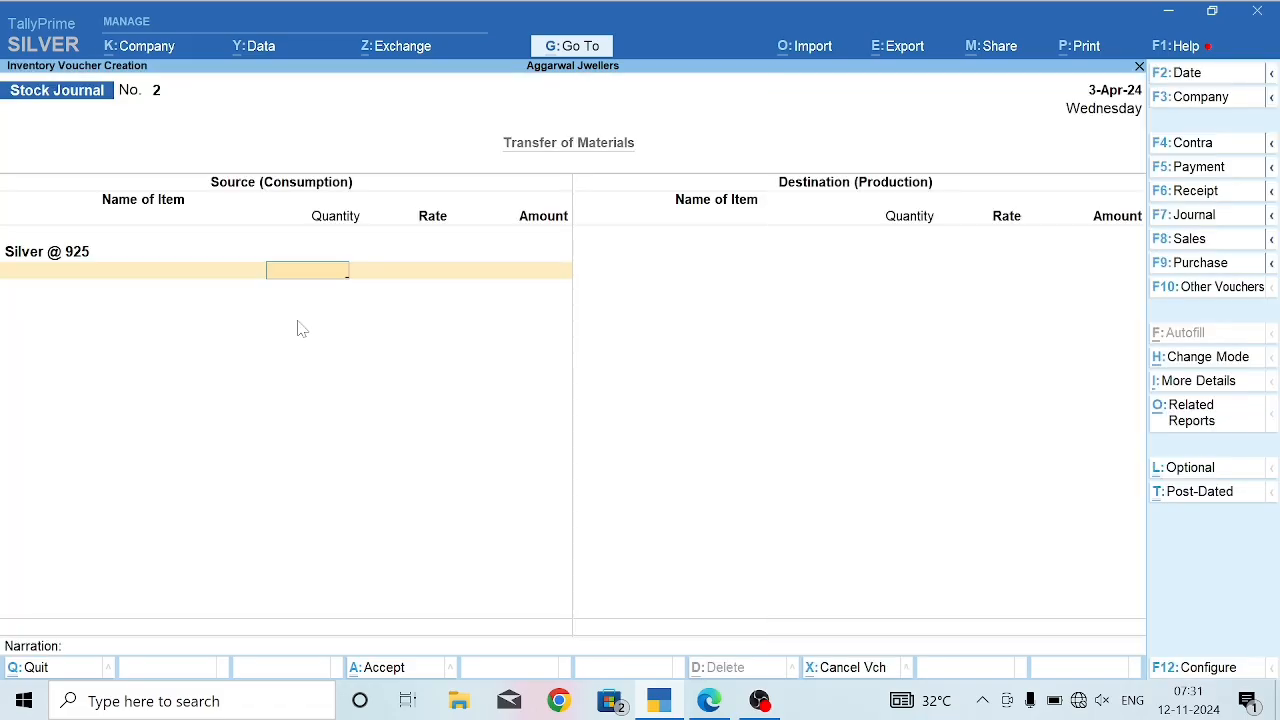
{"action": "type", "text": "1000"}
{"action": "key", "text": "Return"}
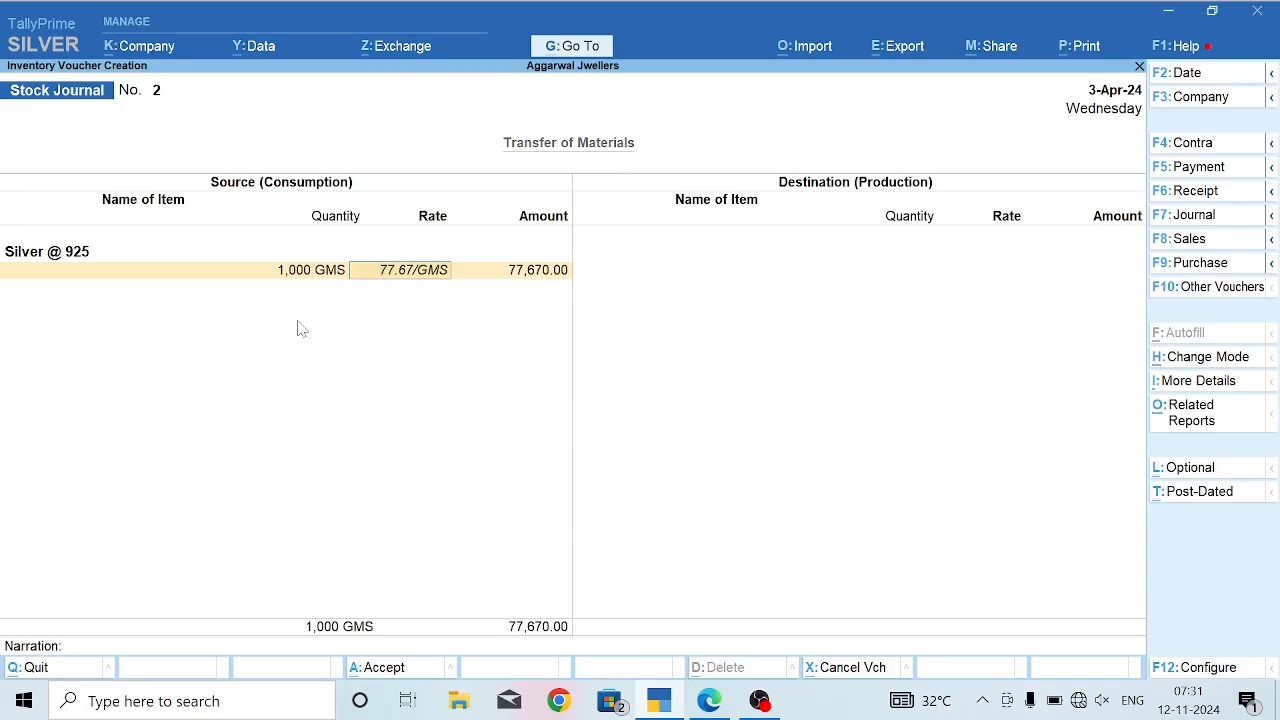
{"action": "key", "text": "Return"}
{"action": "key", "text": "Return"}
{"action": "key", "text": "Return"}
{"action": "key", "text": "Return"}
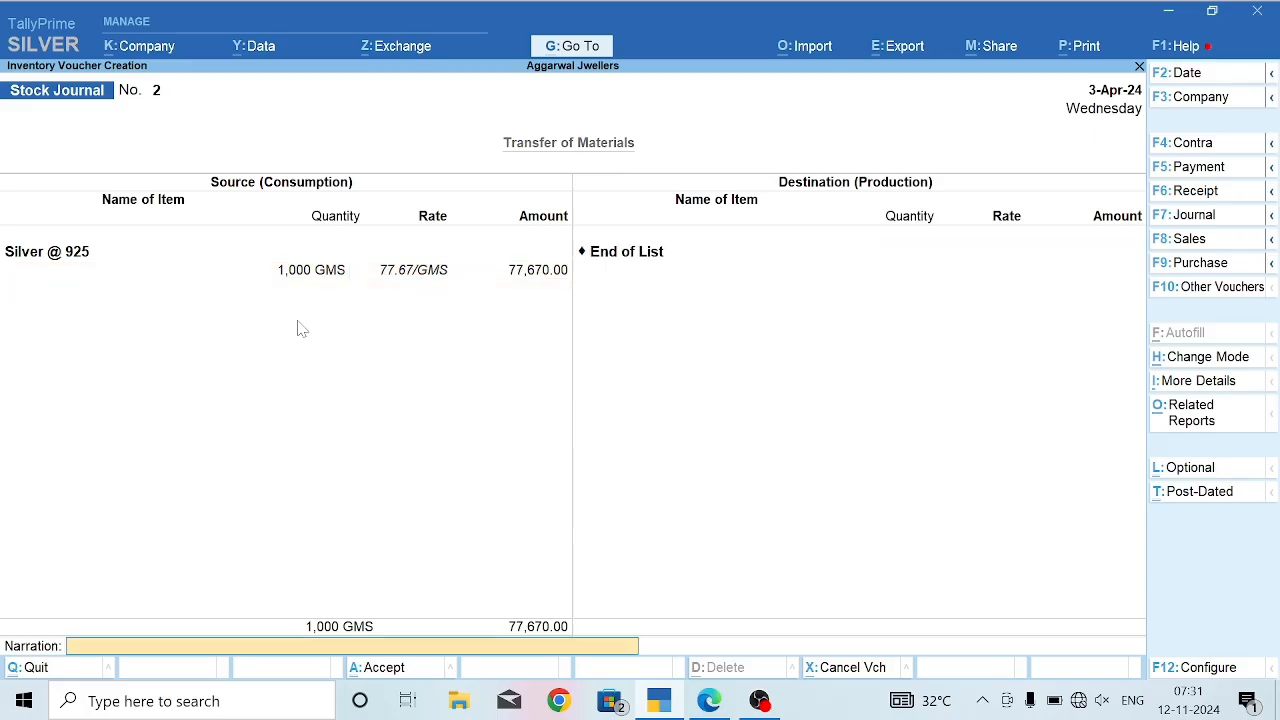
{"action": "key", "text": "BackSpace"}
Start a new production-side stock item named Silver Ankles @ 25g, copying the name from the PDF and leaving the alias empty.
{"action": "key", "text": "alt+Tab"}
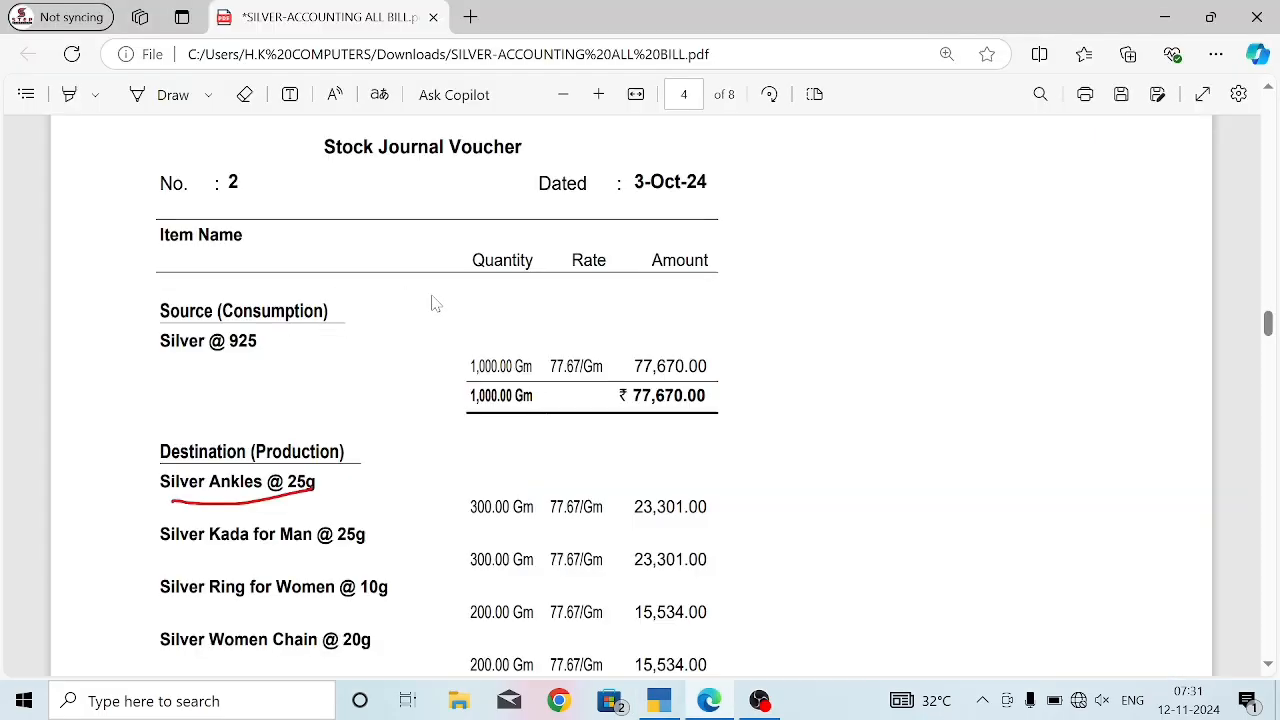
{"action": "scroll", "coordinate": [553, 397], "scroll_direction": "down", "scroll_amount": 1}
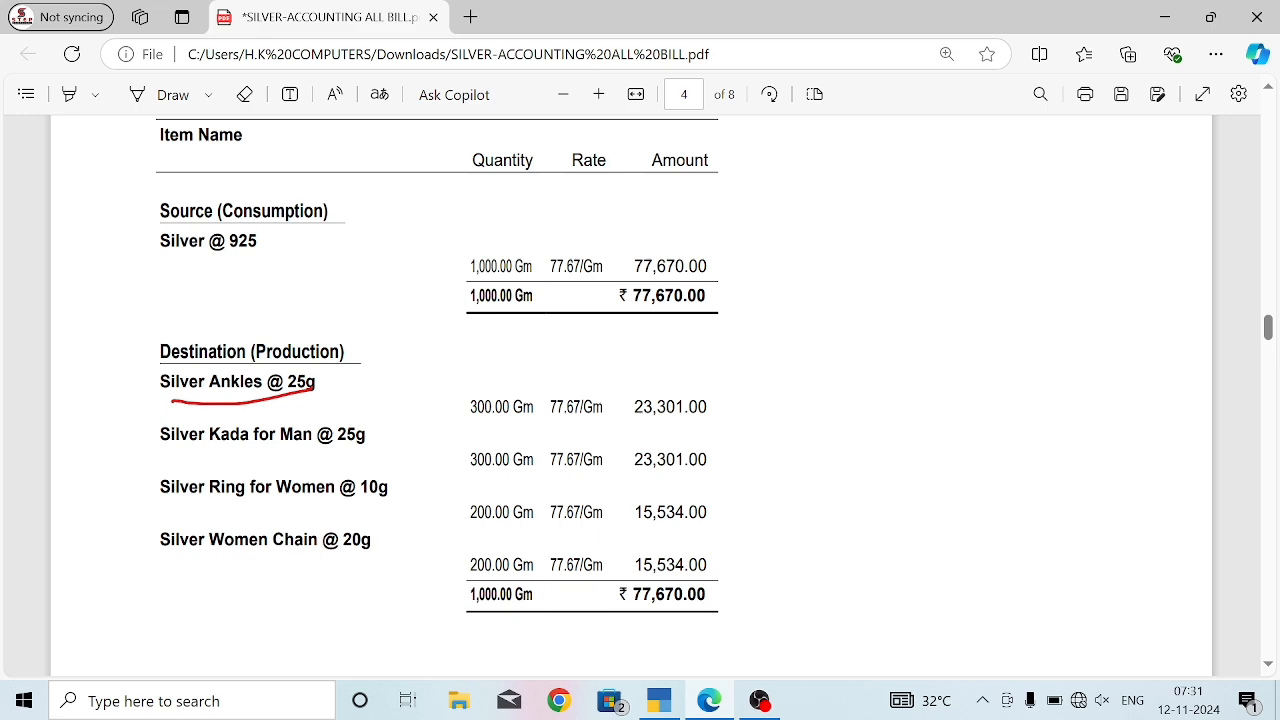
{"action": "left_click_drag", "start_coordinate": [161, 382], "coordinate": [317, 382]}
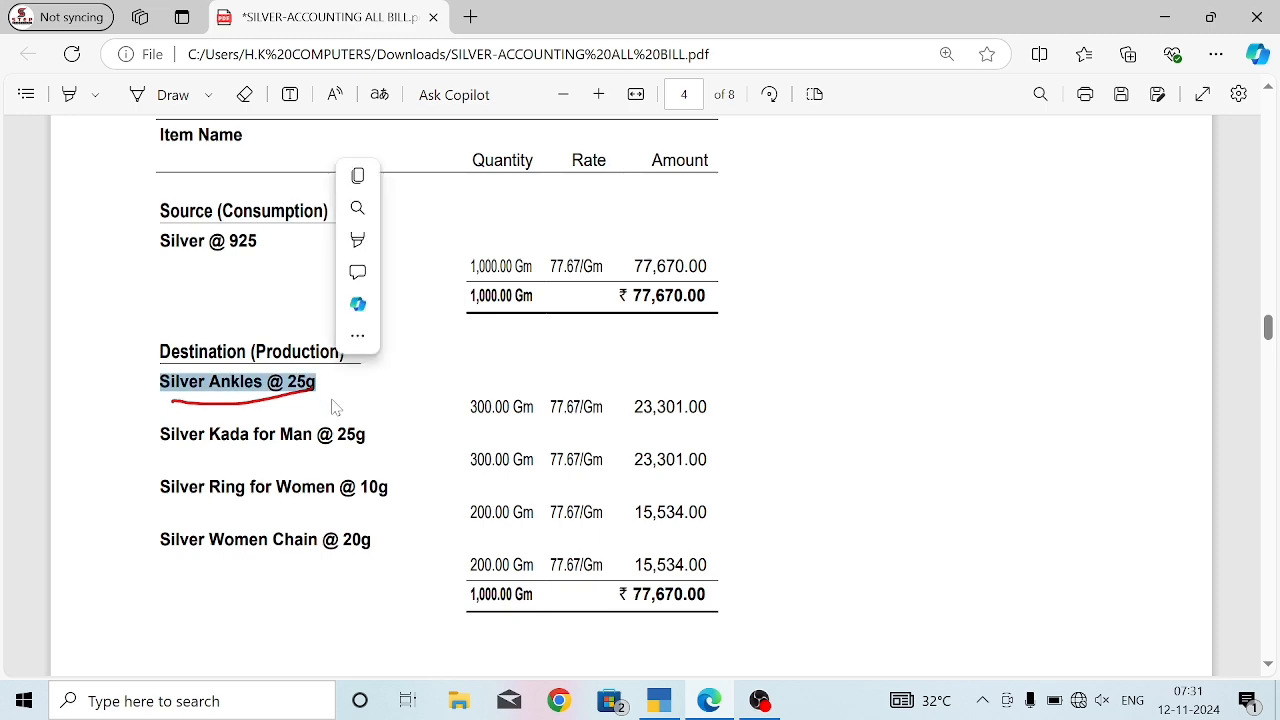
{"action": "key", "text": "ctrl+c"}
{"action": "key", "text": "alt+Tab"}
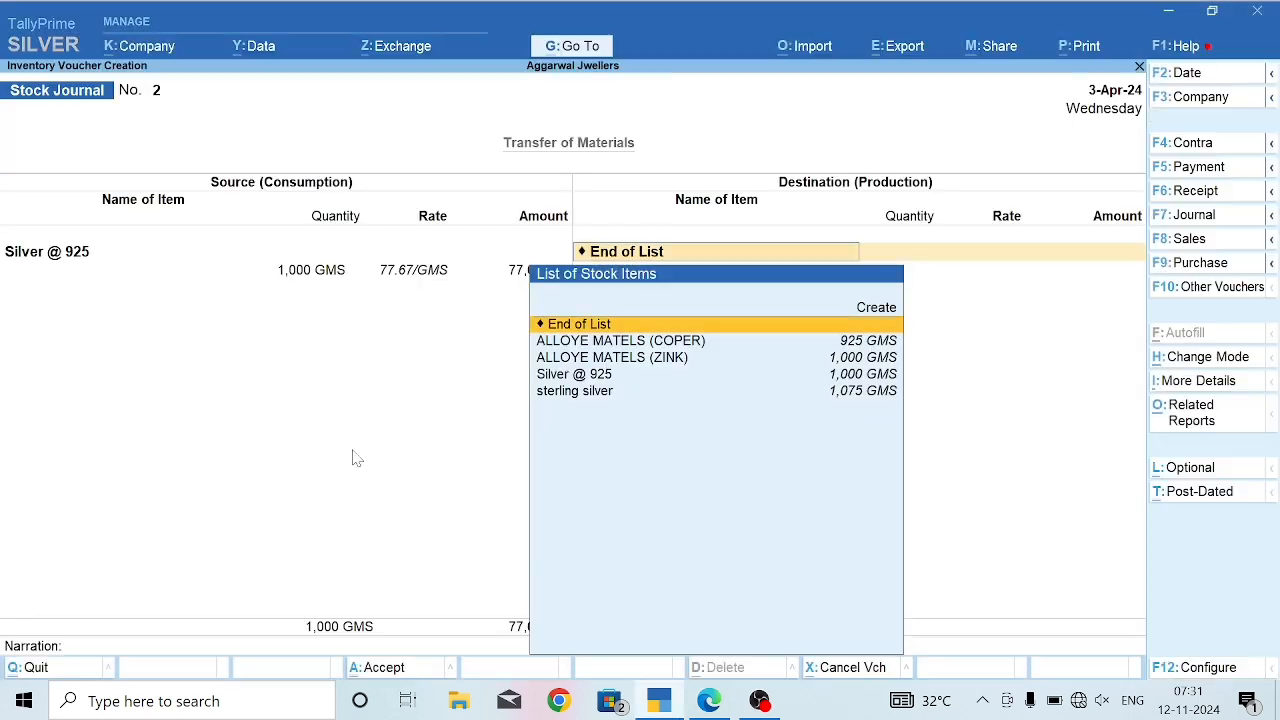
{"action": "key", "text": "alt+c"}
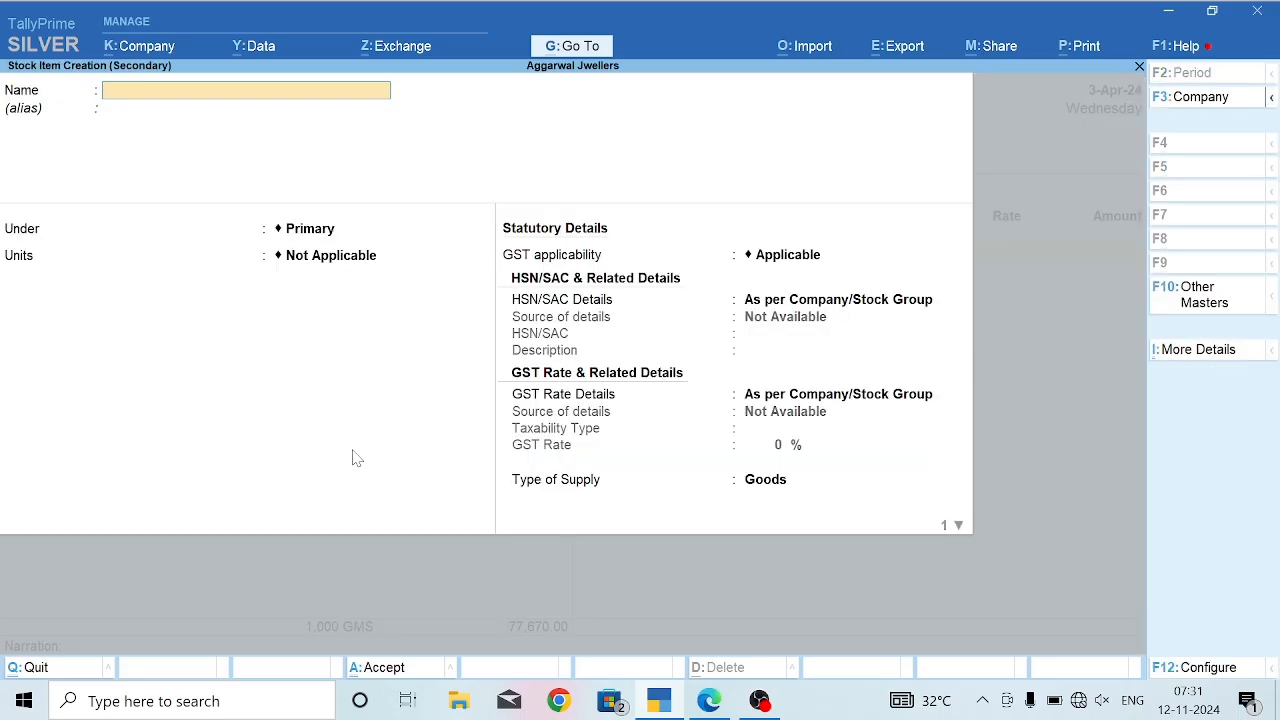
{"action": "key", "text": "ctrl+alt+v"}
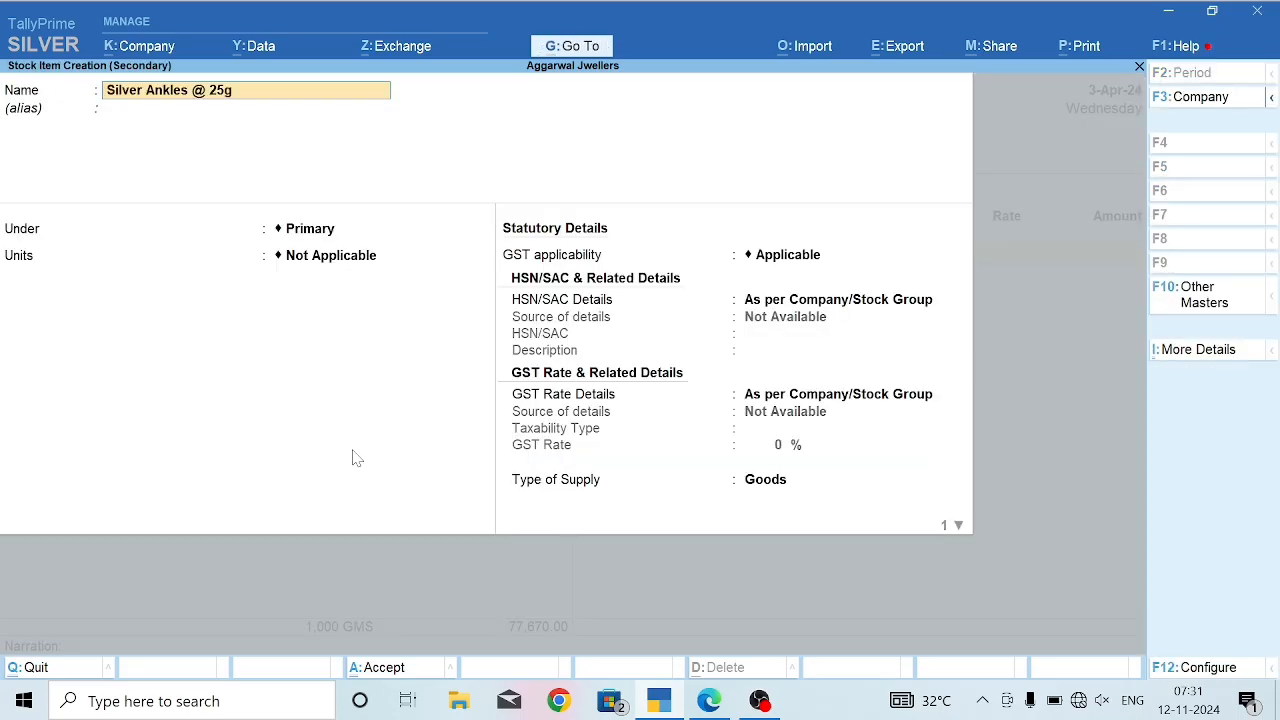
{"action": "key", "text": "Return"}
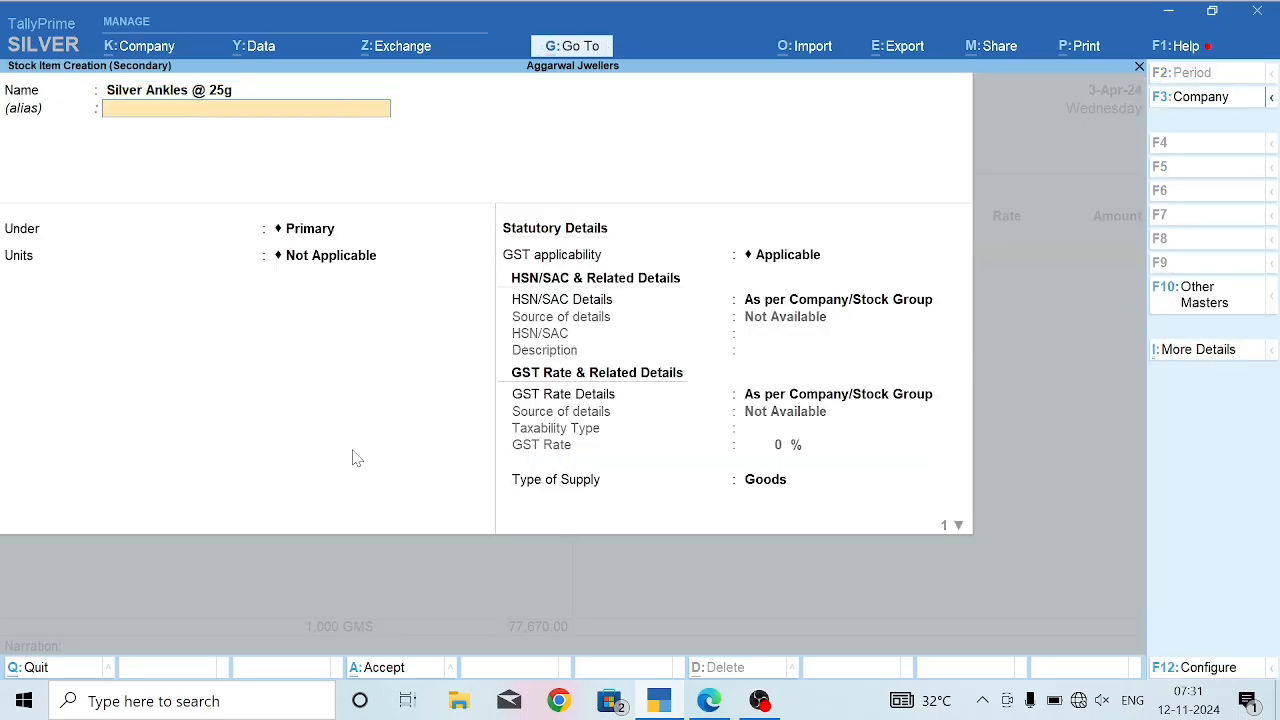
{"action": "key", "text": "Return"}
Place the item under FINISHED GOODS with unit GMS and alternate unit KG at 1 KG = 1000 GMS, without components and with GST applicable.
{"action": "key", "text": "Down"}
{"action": "key", "text": "Return"}
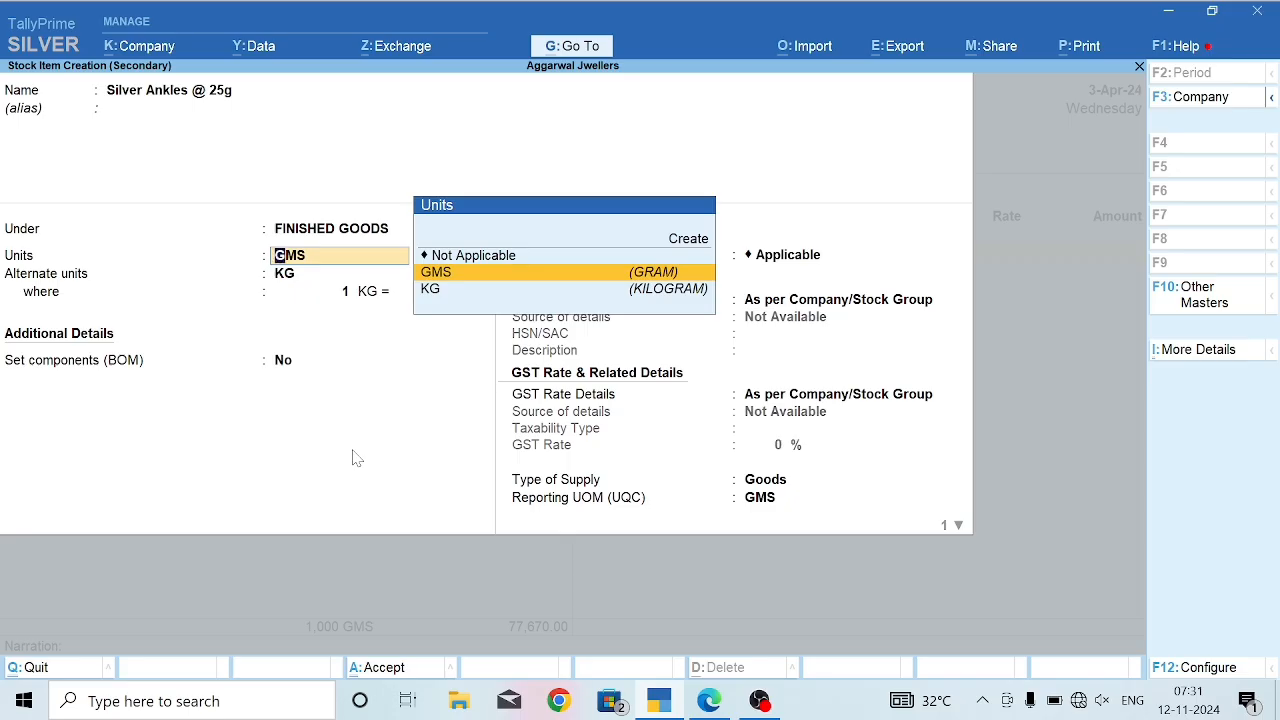
{"action": "key", "text": "Return"}
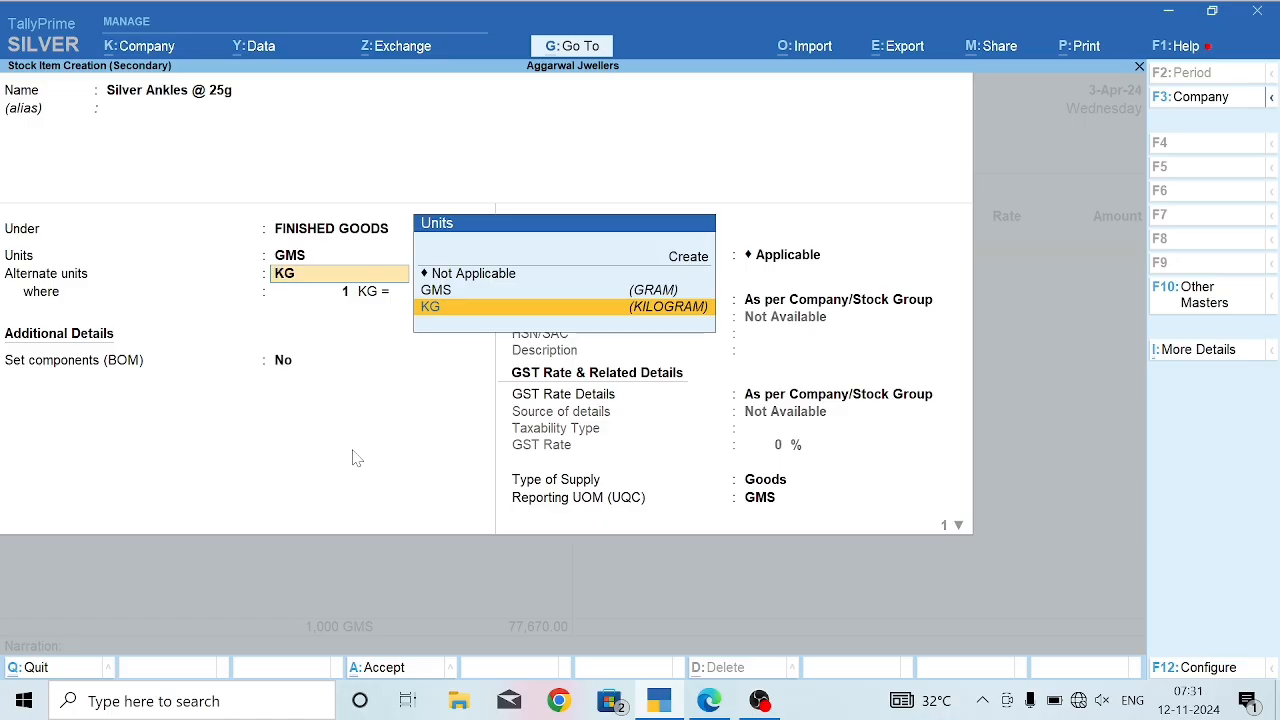
{"action": "key", "text": "Return"}
{"action": "key", "text": "Return"}
{"action": "key", "text": "Return"}
{"action": "key", "text": "Return"}
{"action": "key", "text": "Return"}
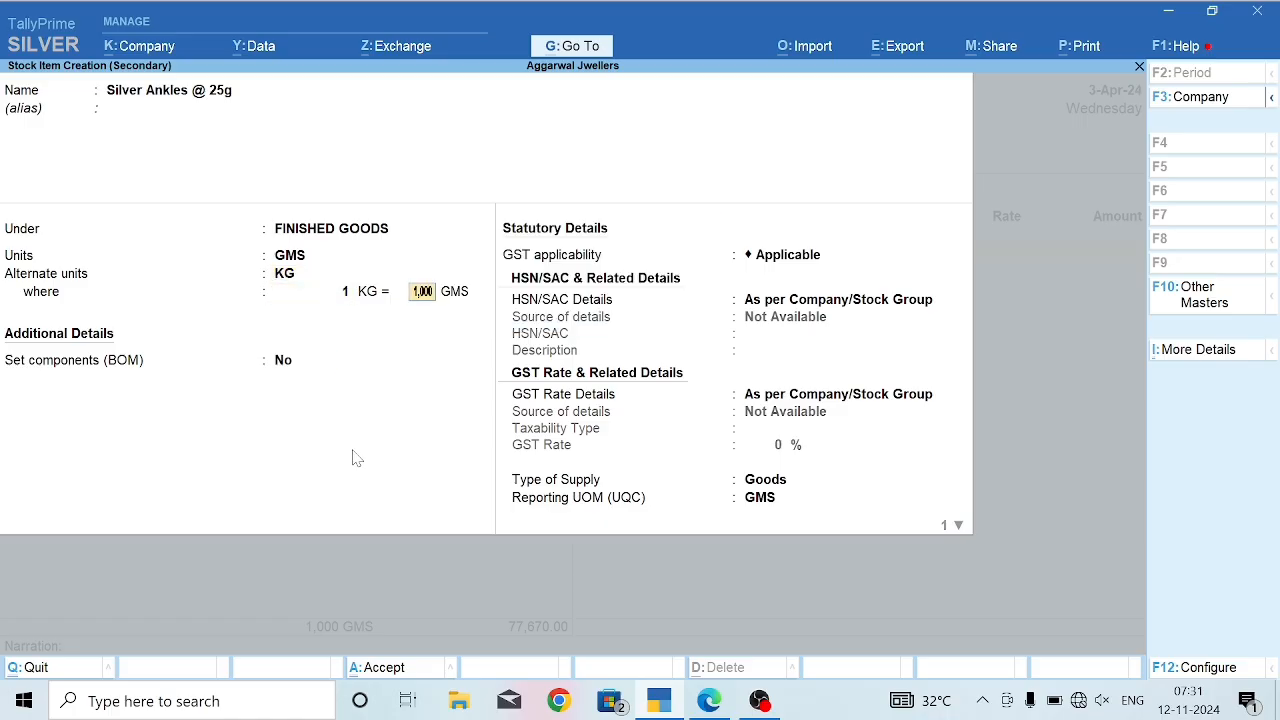
Specify HSN/SAC 7106 directly on the Silver Ankles @ 25g item, checking the code in the PDF bill, and leave the description empty.
{"action": "key", "text": "Down"}
{"action": "key", "text": "Return"}
{"action": "key", "text": "alt+Tab"}
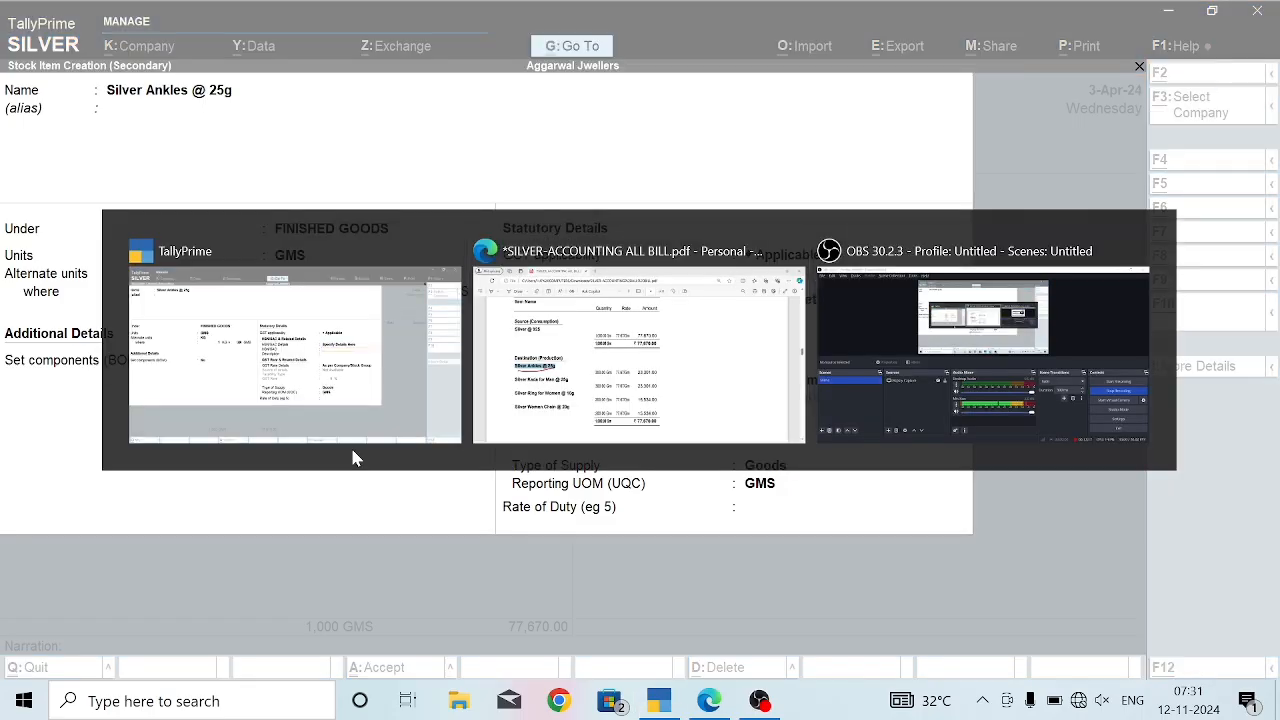
{"action": "scroll", "coordinate": [455, 452], "scroll_direction": "up", "scroll_amount": 20}
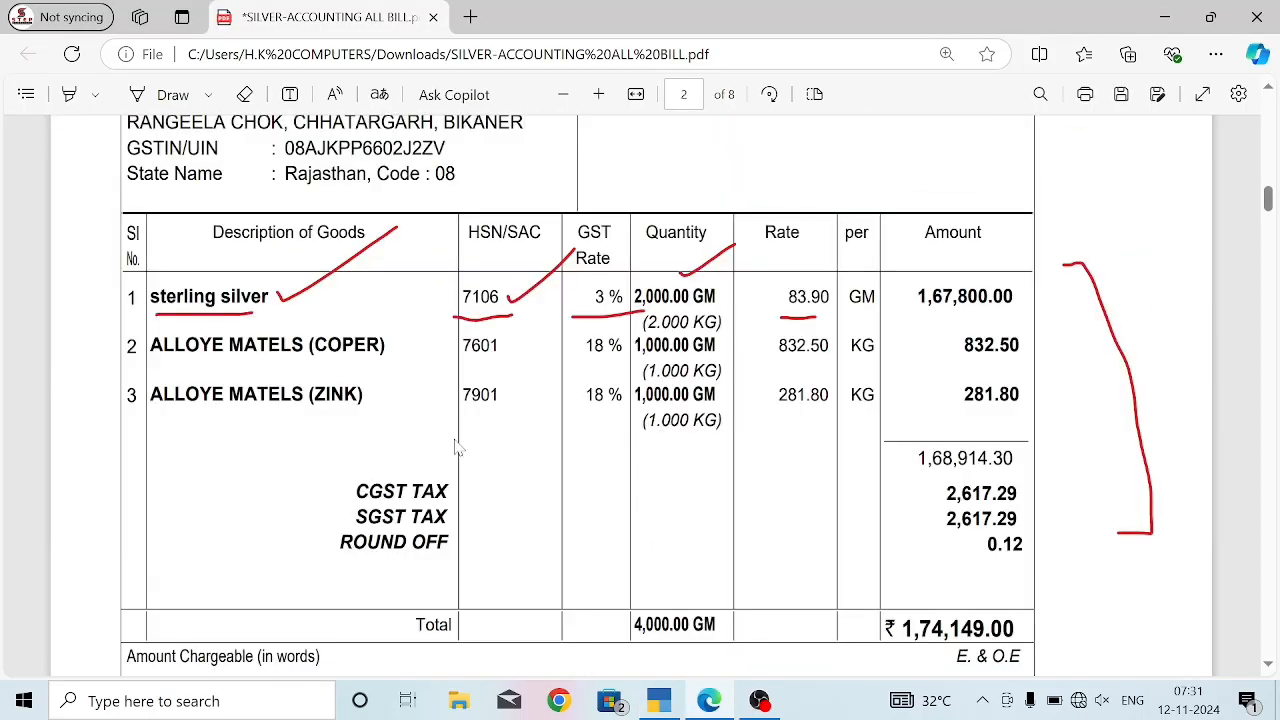
{"action": "scroll", "coordinate": [455, 448], "scroll_direction": "down", "scroll_amount": 5}
{"action": "key", "text": "alt+Tab"}
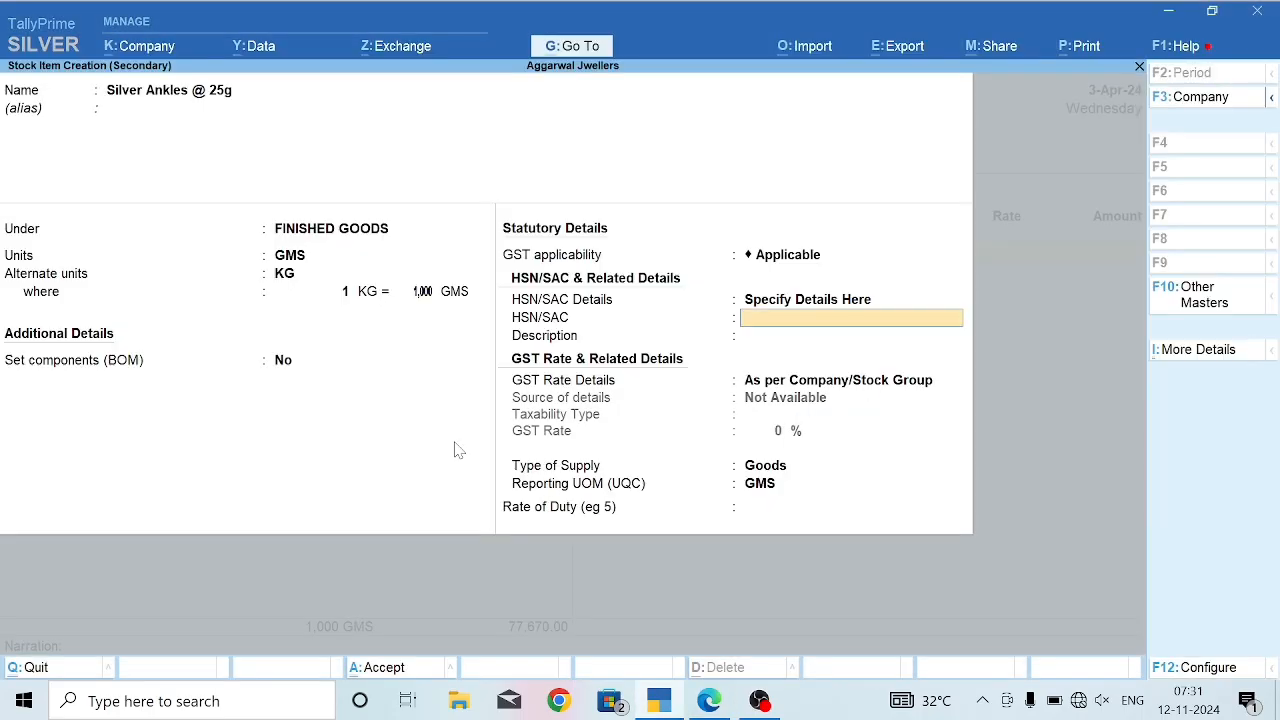
{"action": "type", "text": "7106"}
{"action": "key", "text": "Return"}
{"action": "key", "text": "Return"}
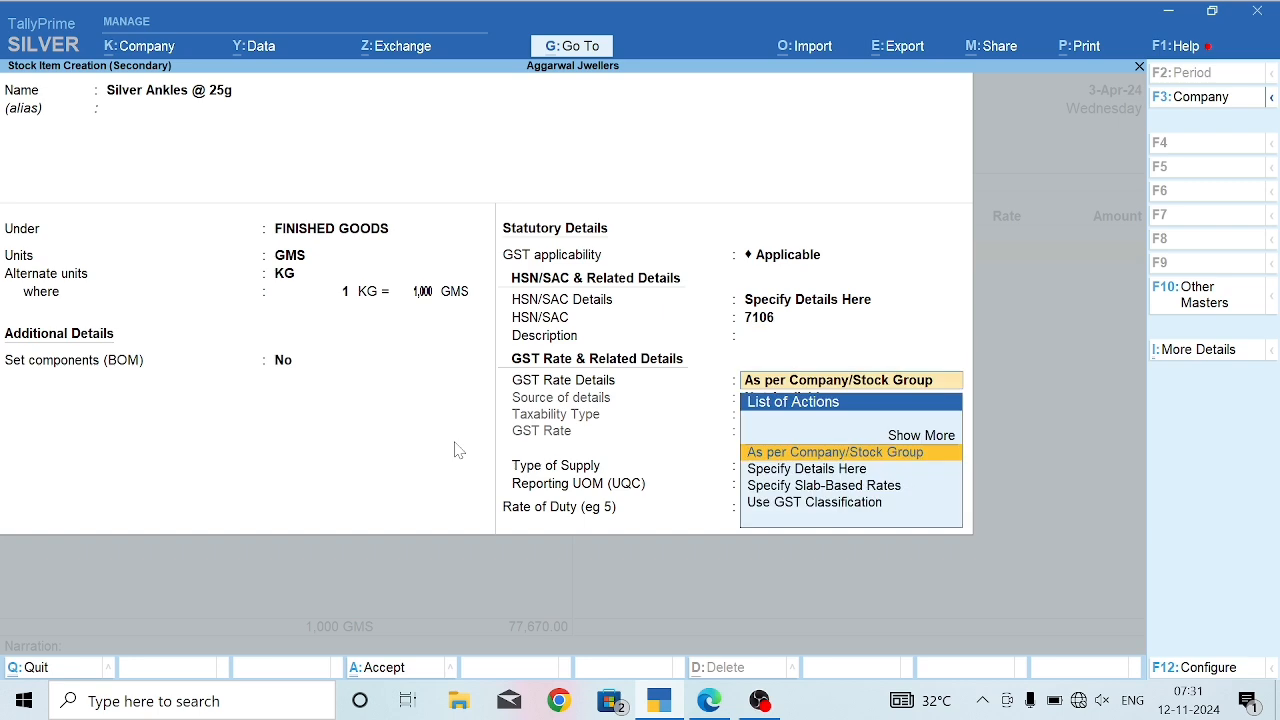
Specify Silver Ankles @ 25g as Taxable at 3% GST, supply type Goods with reporting unit GMS, leave the duty rate empty and save it.
{"action": "key", "text": "Down"}
{"action": "key", "text": "Return"}
{"action": "key", "text": "Return"}
{"action": "type", "text": "3"}
{"action": "key", "text": "Return"}
{"action": "key", "text": "Return"}
{"action": "key", "text": "Return"}
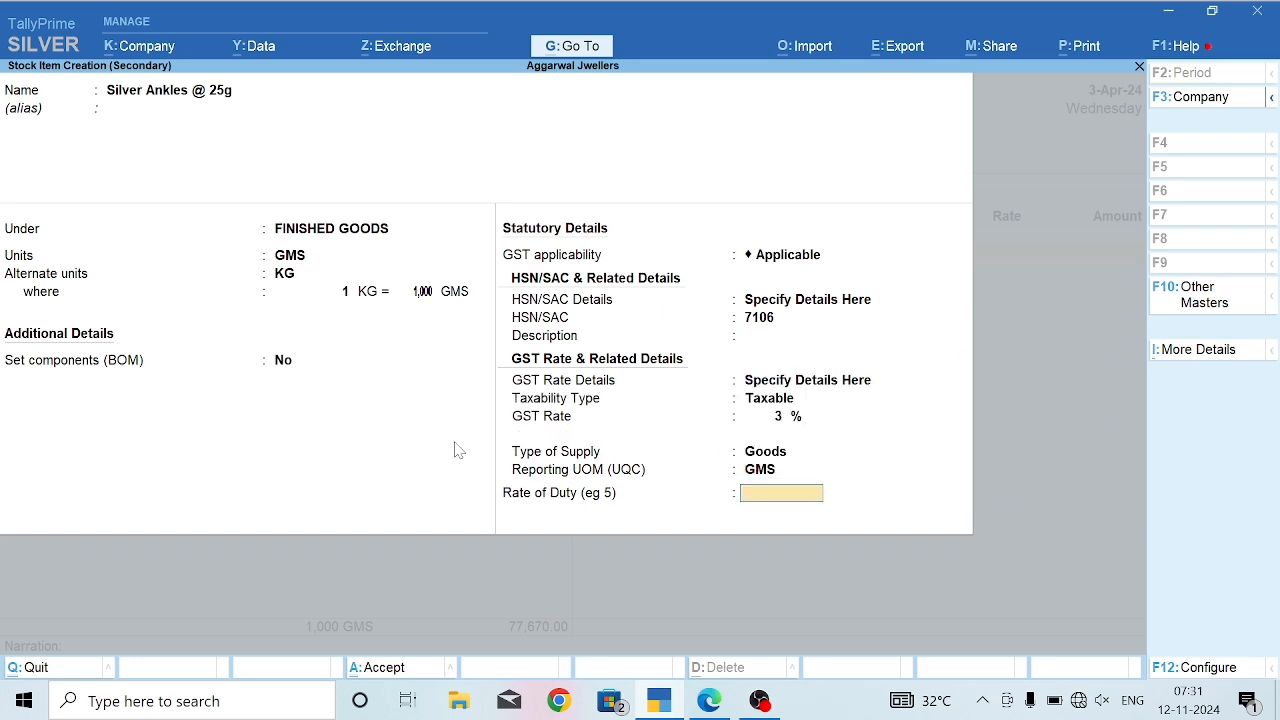
{"action": "key", "text": "Return"}
{"action": "key", "text": "Return"}
Enter 300 GMS at 77.67 per GMS as the produced quantity and rate of Silver Ankles @ 25g.
{"action": "type", "text": "300"}
{"action": "key", "text": "Return"}
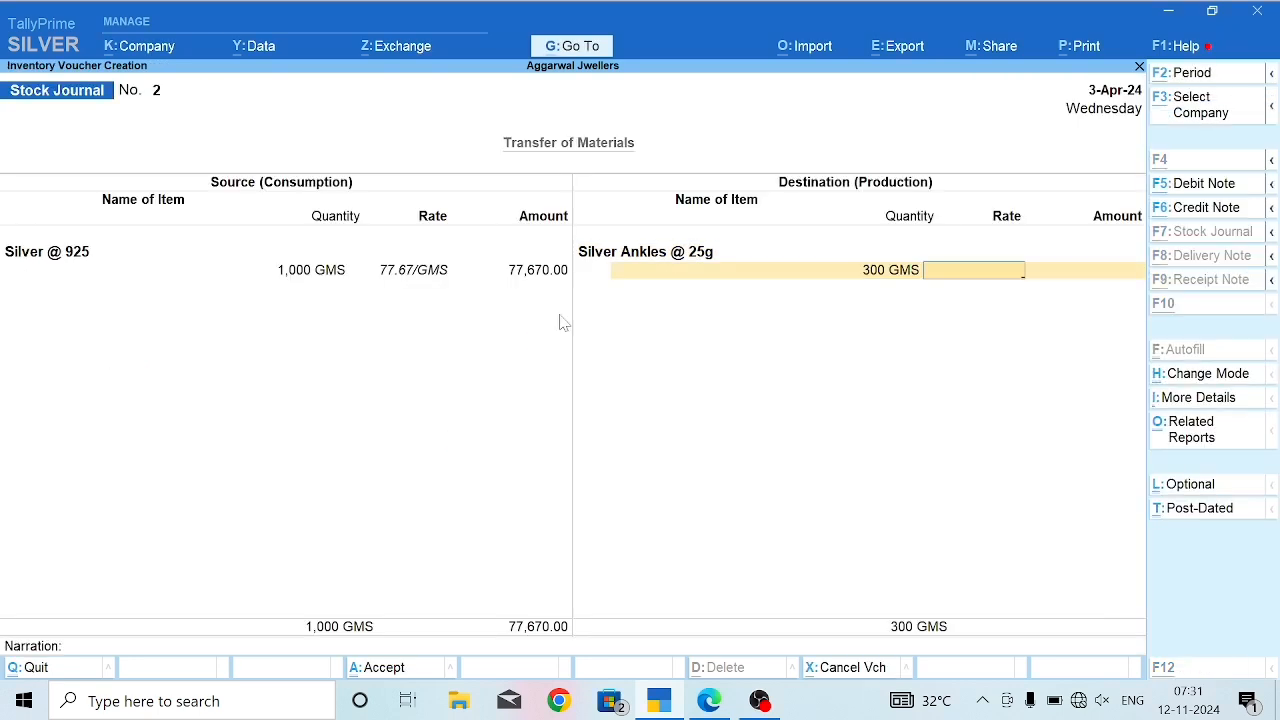
{"action": "key", "text": "alt+Tab"}
{"action": "key", "text": "alt+Tab"}
{"action": "type", "text": "77.67"}
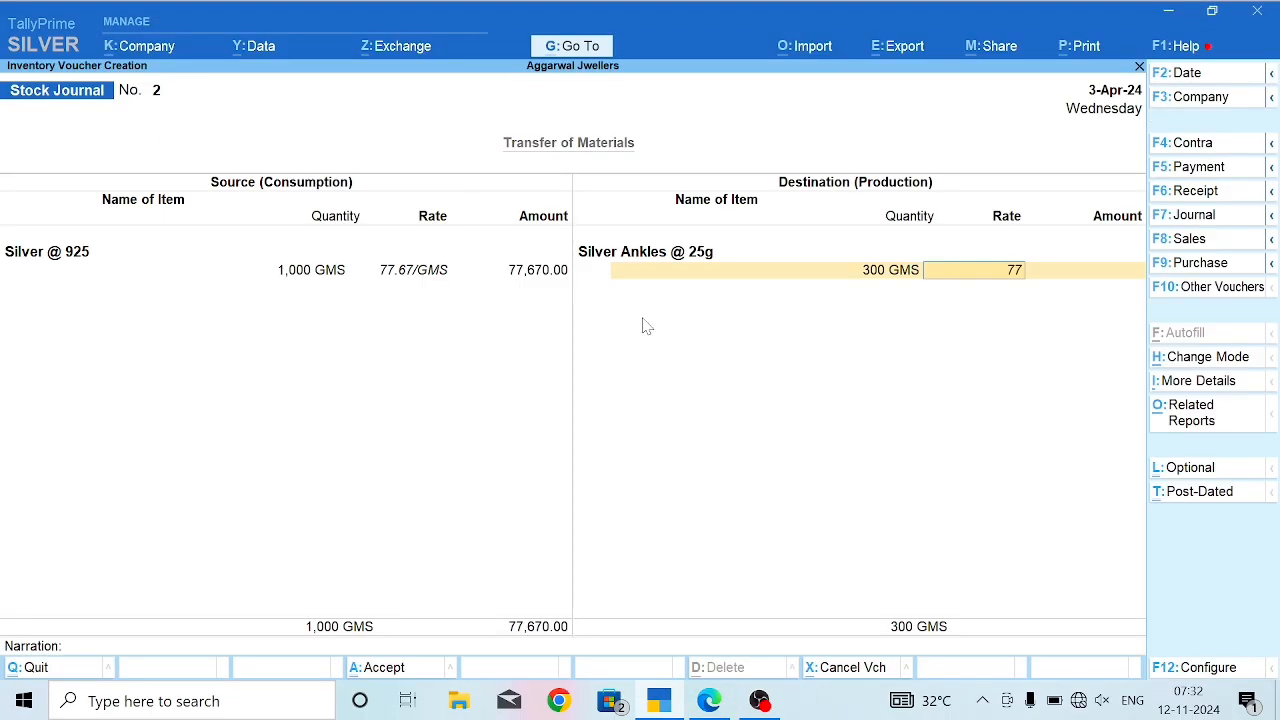
{"action": "key", "text": "Return"}
{"action": "key", "text": "Return"}
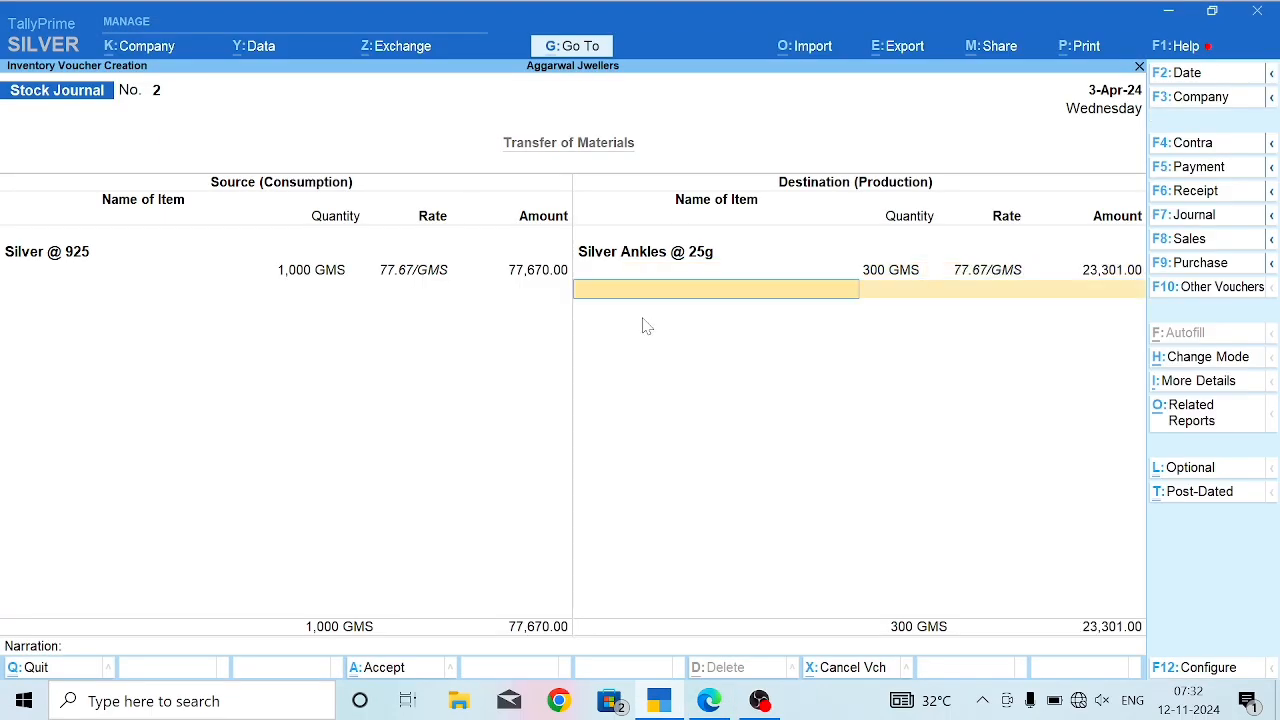
Start another production-side stock item named Silver Kada for Man @ 25g, copying the name from the PDF.
{"action": "key", "text": "alt+Tab"}
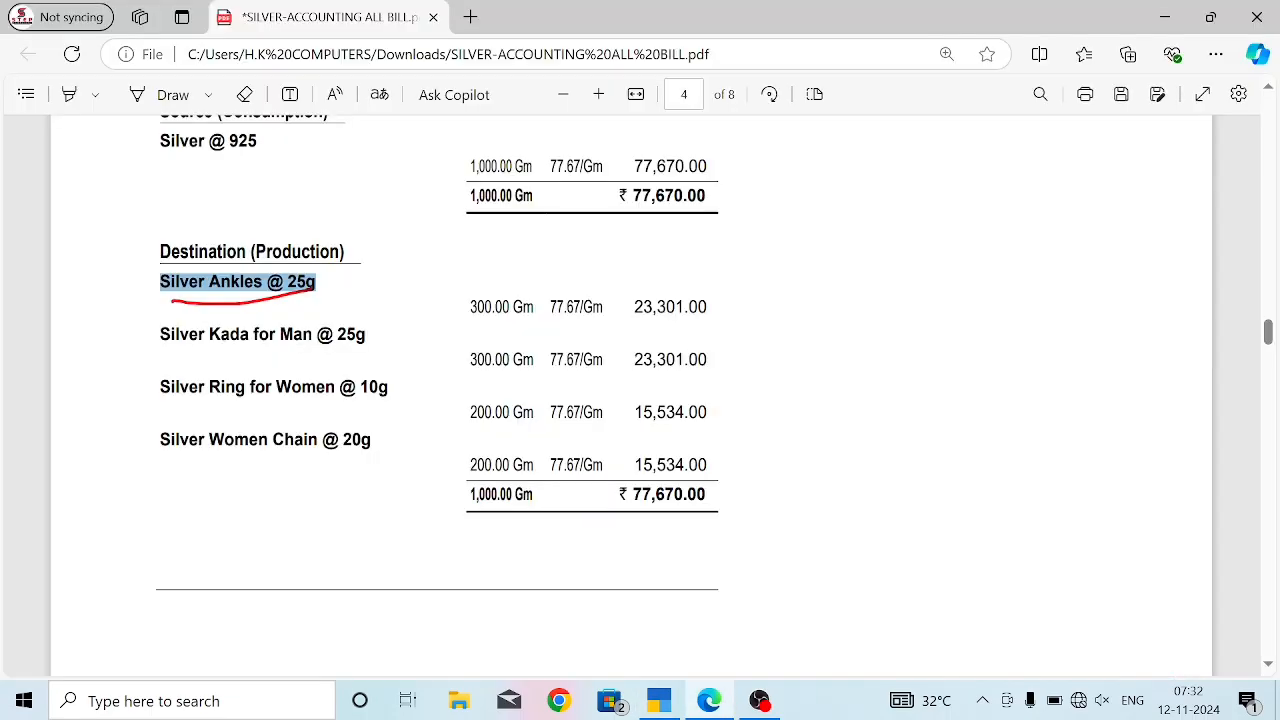
{"action": "left_click_drag", "start_coordinate": [160, 334], "coordinate": [304, 334]}
{"action": "left_click_drag", "start_coordinate": [357, 336], "coordinate": [366, 336]}
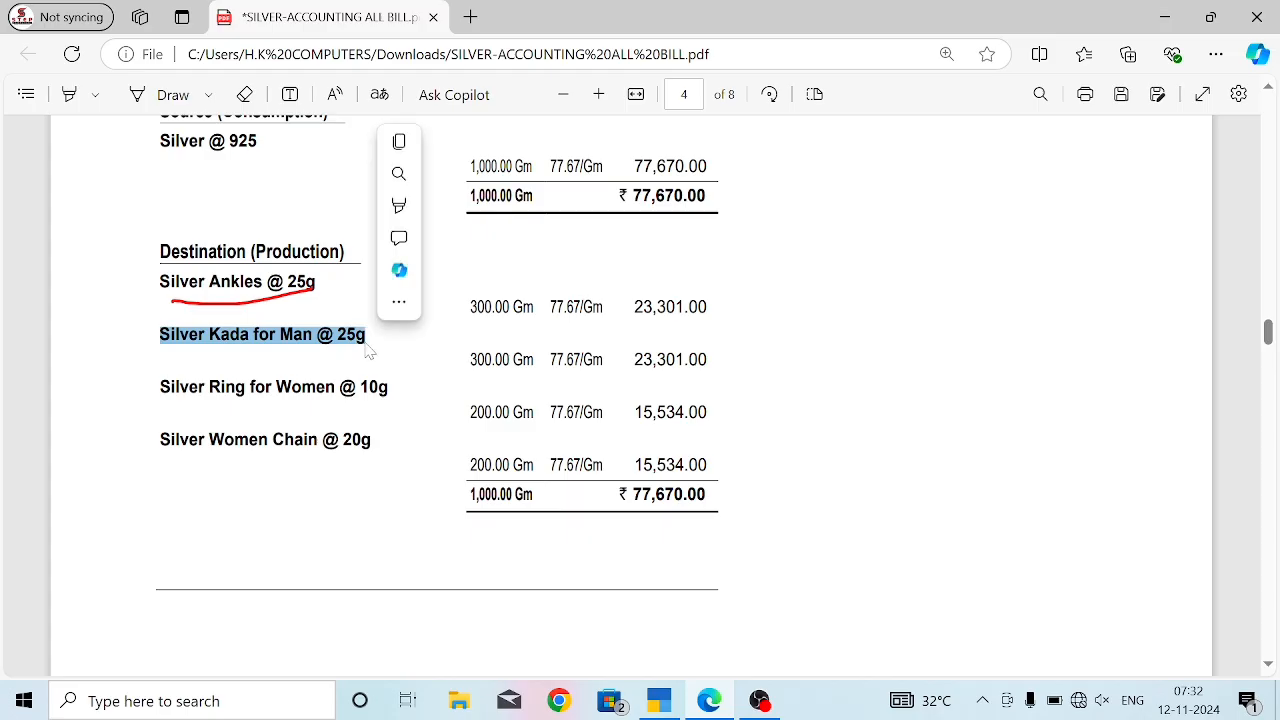
{"action": "key", "text": "alt+Tab"}
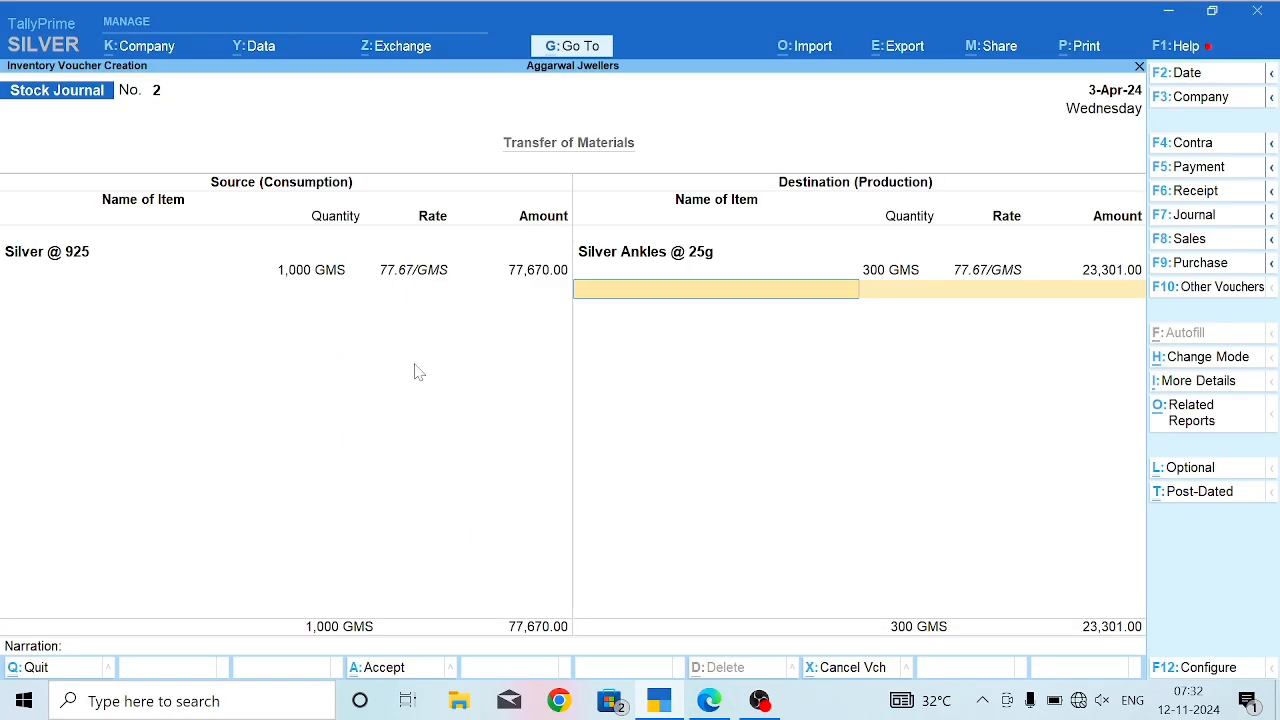
{"action": "key", "text": "alt+c"}
{"action": "key", "text": "ctrl+v"}
{"action": "key", "text": "Return"}
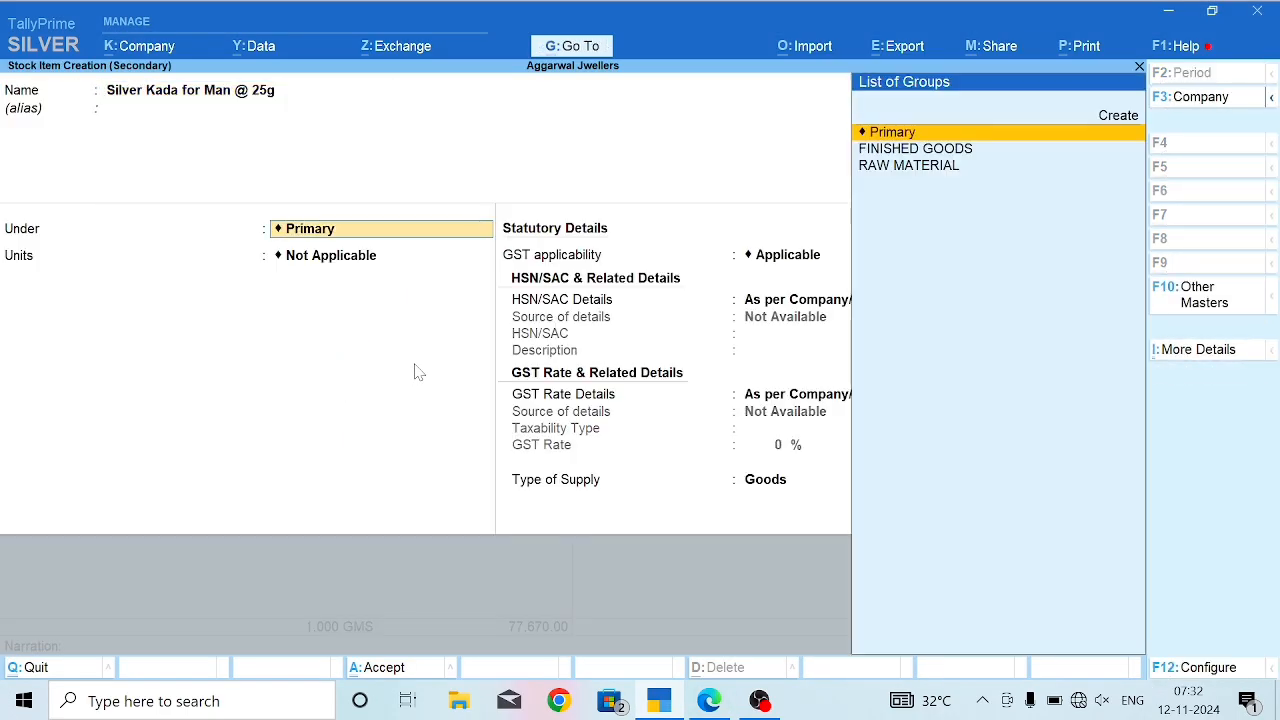
Place Silver Kada for Man @ 25g under FINISHED GOODS with unit GMS and alternate unit KG at 1 KG = 1000 GMS, without components.
{"action": "key", "text": "Down"}
{"action": "key", "text": "Return"}
{"action": "key", "text": "Return"}
{"action": "key", "text": "Return"}
{"action": "key", "text": "Return"}
{"action": "key", "text": "Return"}
{"action": "key", "text": "Return"}
{"action": "key", "text": "Return"}
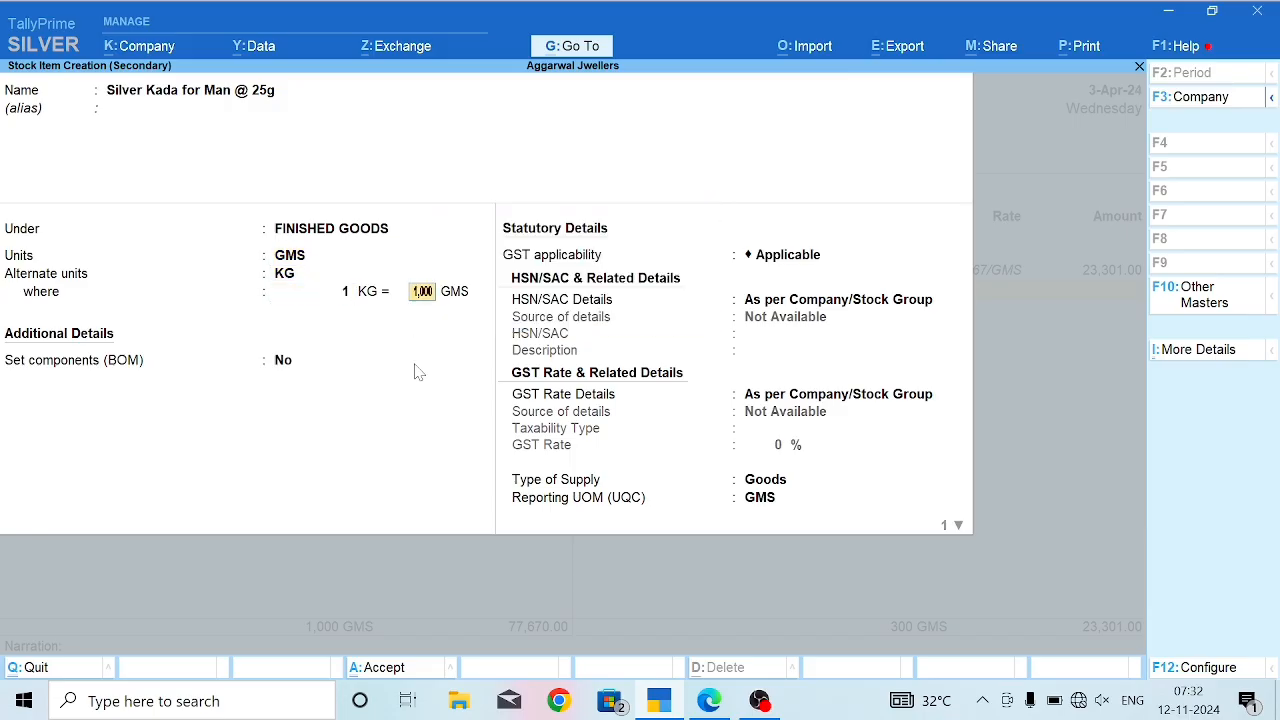
Specify HSN/SAC 7106 directly on the Silver Kada for Man @ 25g item and leave its description empty.
{"action": "key", "text": "Down"}
{"action": "key", "text": "Return"}
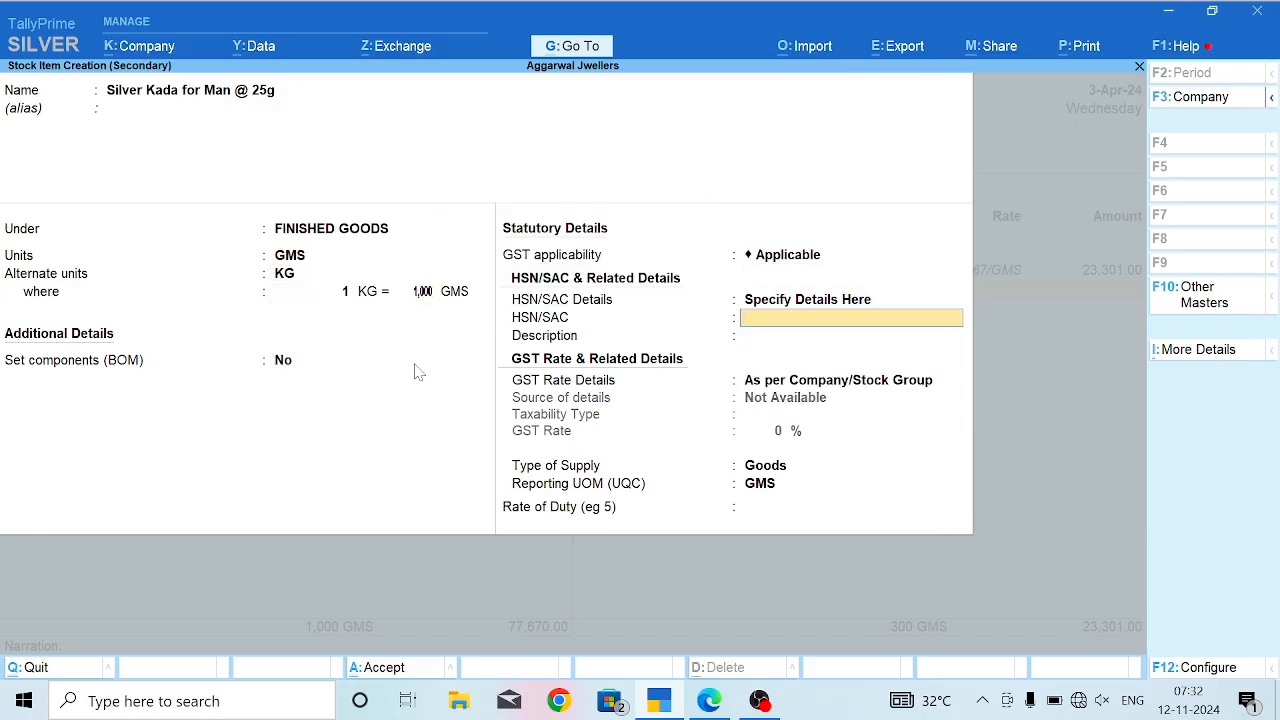
{"action": "key", "text": "alt+Tab"}
{"action": "key", "text": "alt+Tab"}
{"action": "type", "text": "7106"}
{"action": "key", "text": "Return"}
{"action": "key", "text": "Return"}
Specify Silver Kada for Man @ 25g as Taxable at 3% GST, keep Goods and GMS, and save the item.
{"action": "key", "text": "Down"}
{"action": "key", "text": "Return"}
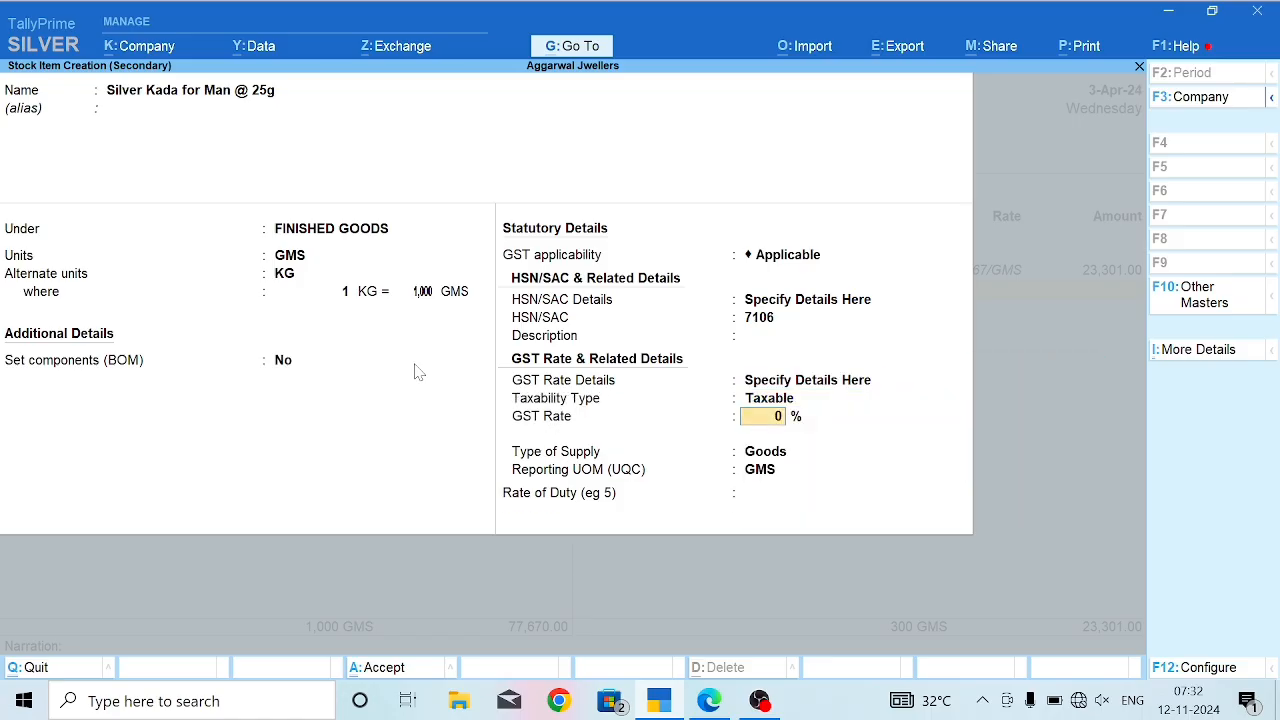
{"action": "type", "text": "3"}
{"action": "key", "text": "Return"}
{"action": "key", "text": "Return"}
{"action": "key", "text": "Return"}
{"action": "key", "text": "Return"}
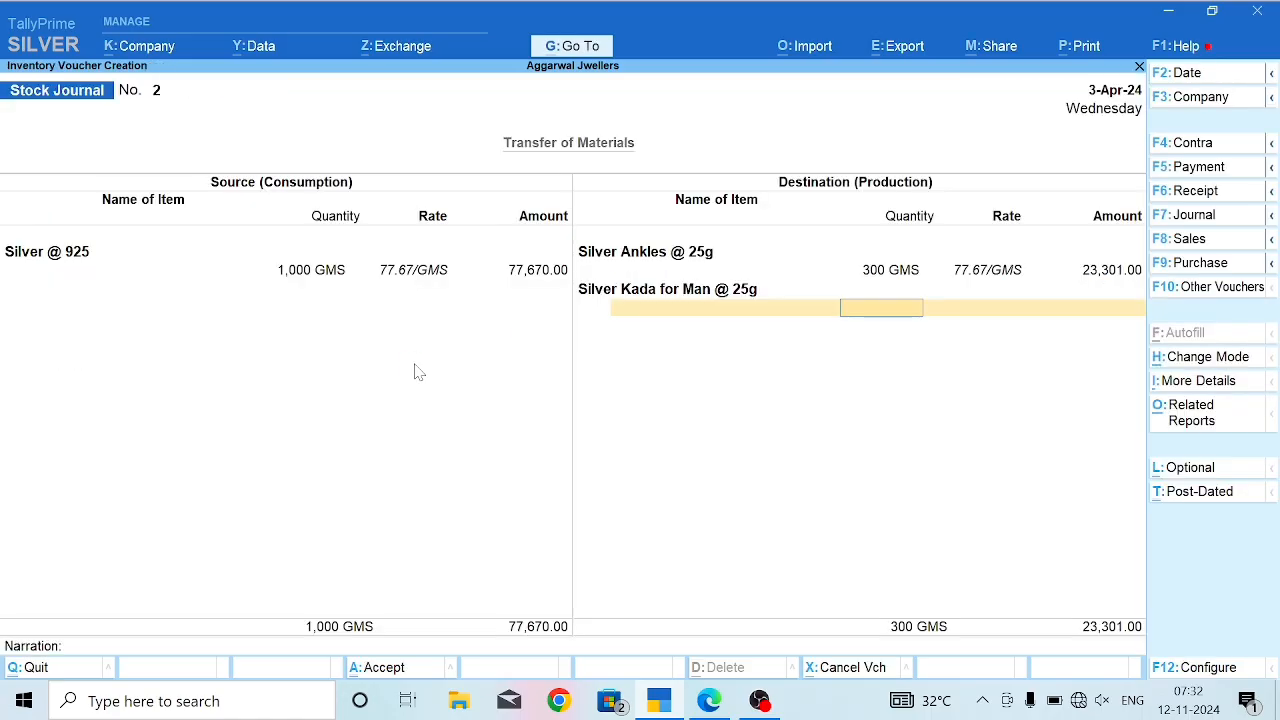
Enter 300 GMS at 77.67 per GMS as the produced quantity and rate of Silver Kada for Man @ 25g.
{"action": "key", "text": "alt+Tab"}
{"action": "key", "text": "alt+Tab"}
{"action": "type", "text": "300"}
{"action": "key", "text": "Return"}
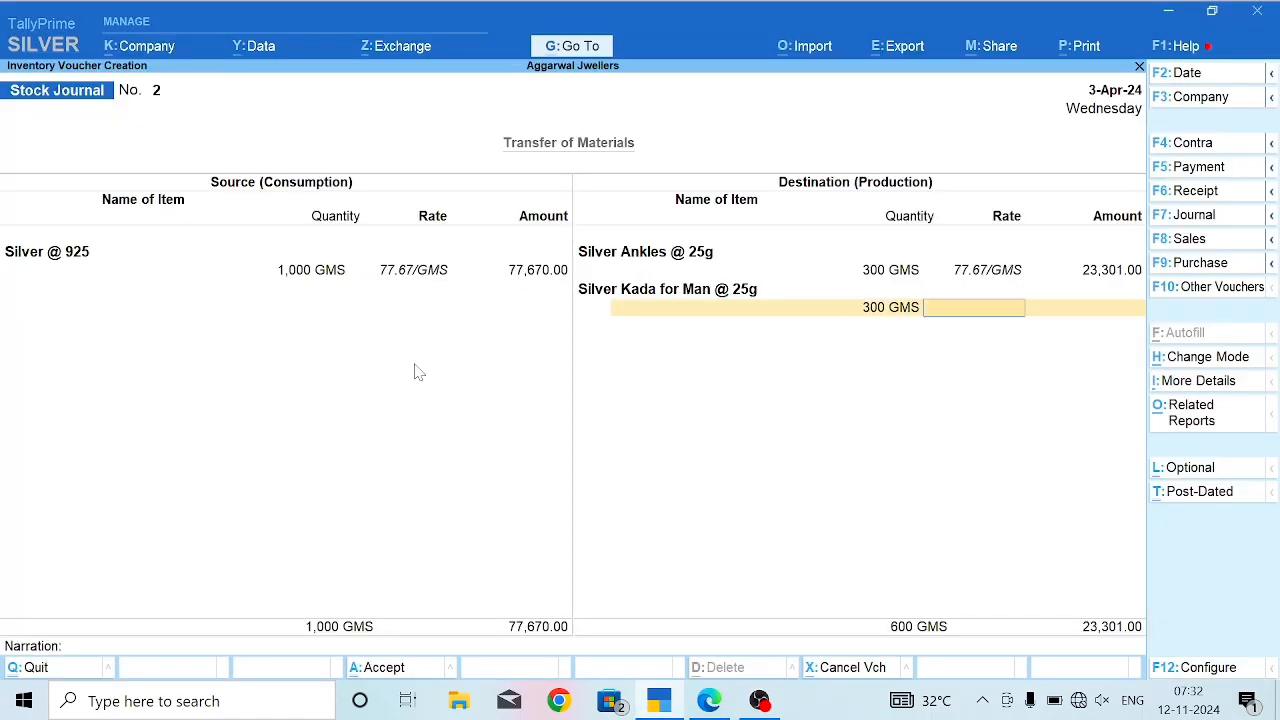
{"action": "type", "text": "77.67"}
{"action": "key", "text": "Return"}
{"action": "key", "text": "Return"}
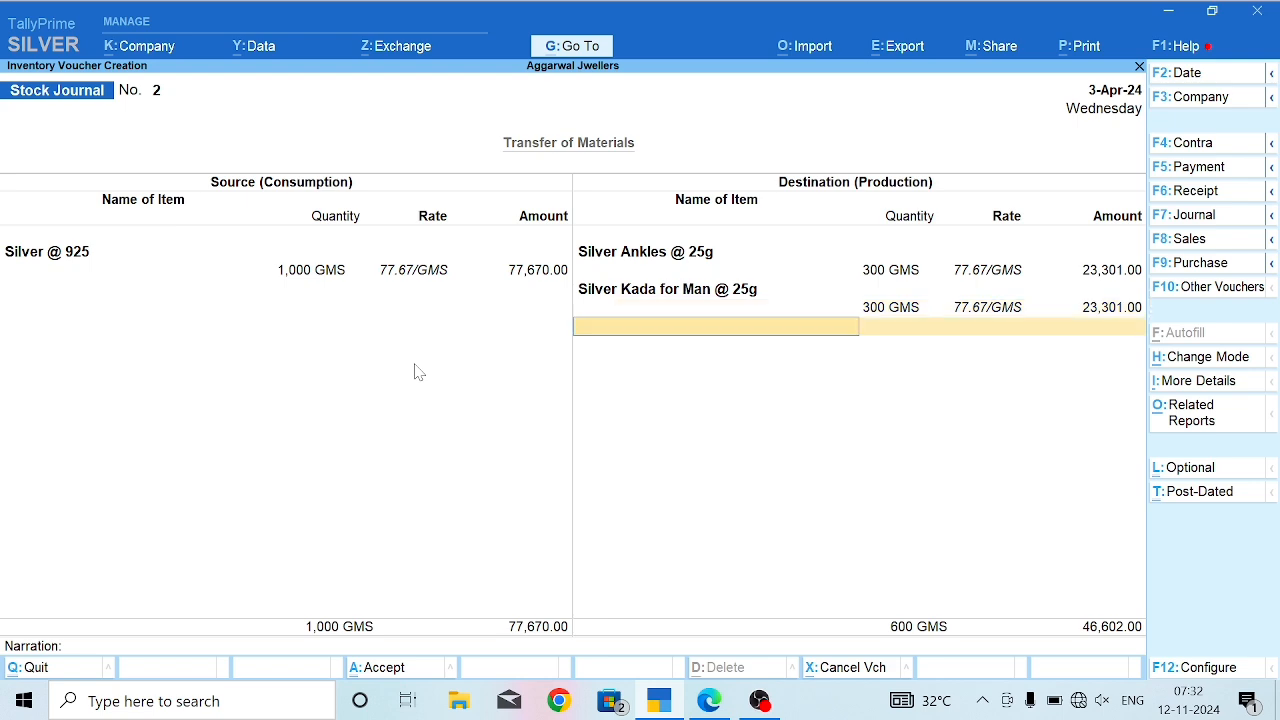
Copy the name Silver Ring for Women @ 10g from the PDF into a new production-side stock item and leave the alias empty.
{"action": "key", "text": "alt+Tab"}
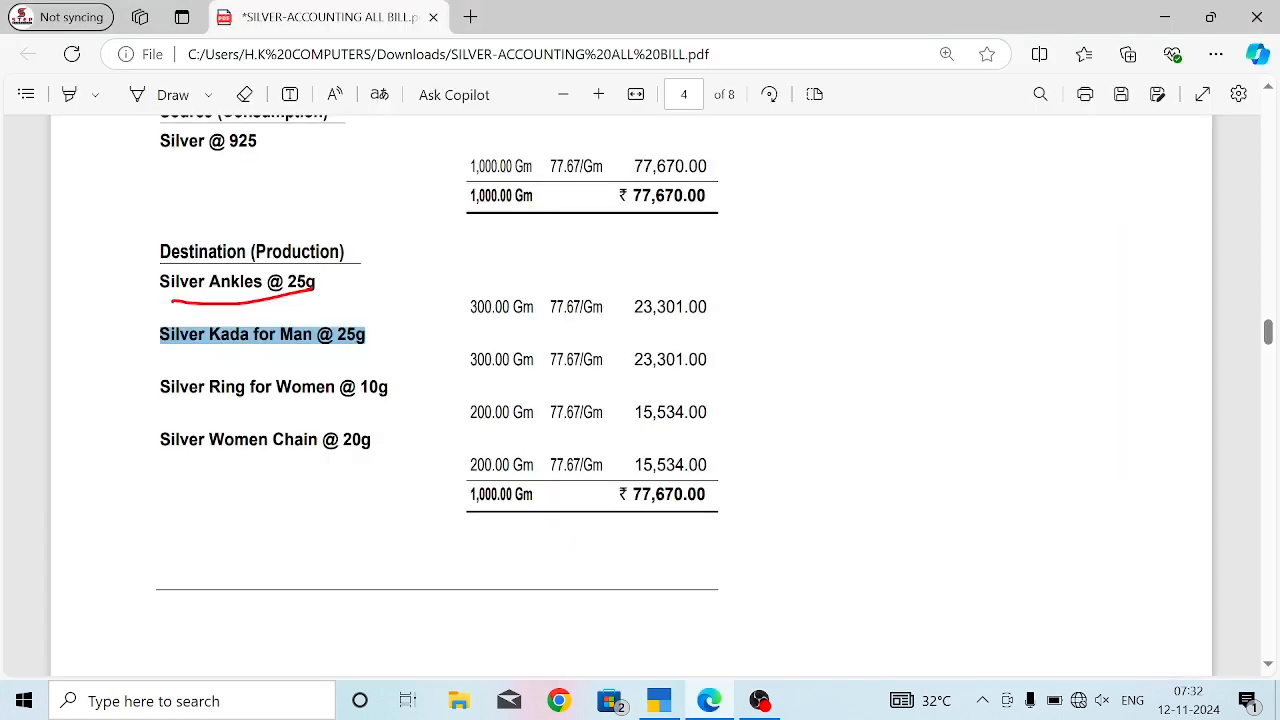
{"action": "left_click_drag", "start_coordinate": [160, 387], "coordinate": [390, 388]}
{"action": "key", "text": "ctrl+c"}
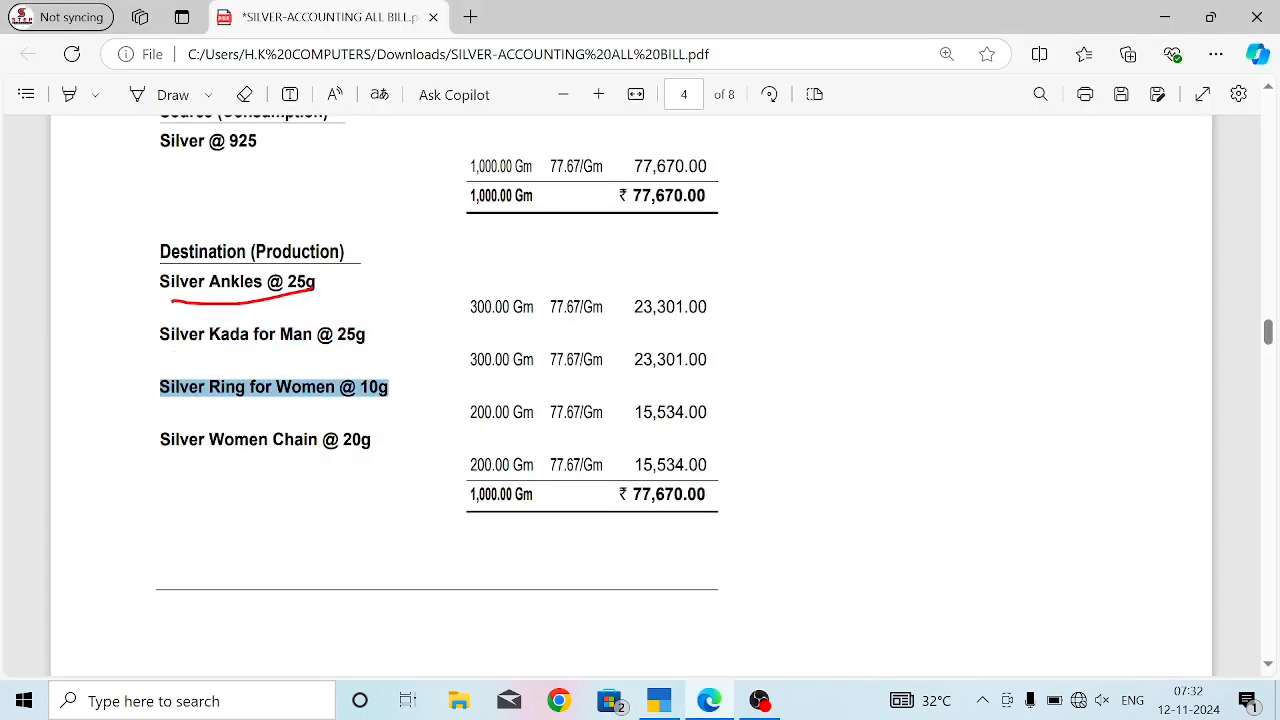
{"action": "key", "text": "alt+Tab"}
{"action": "key", "text": "alt+c"}
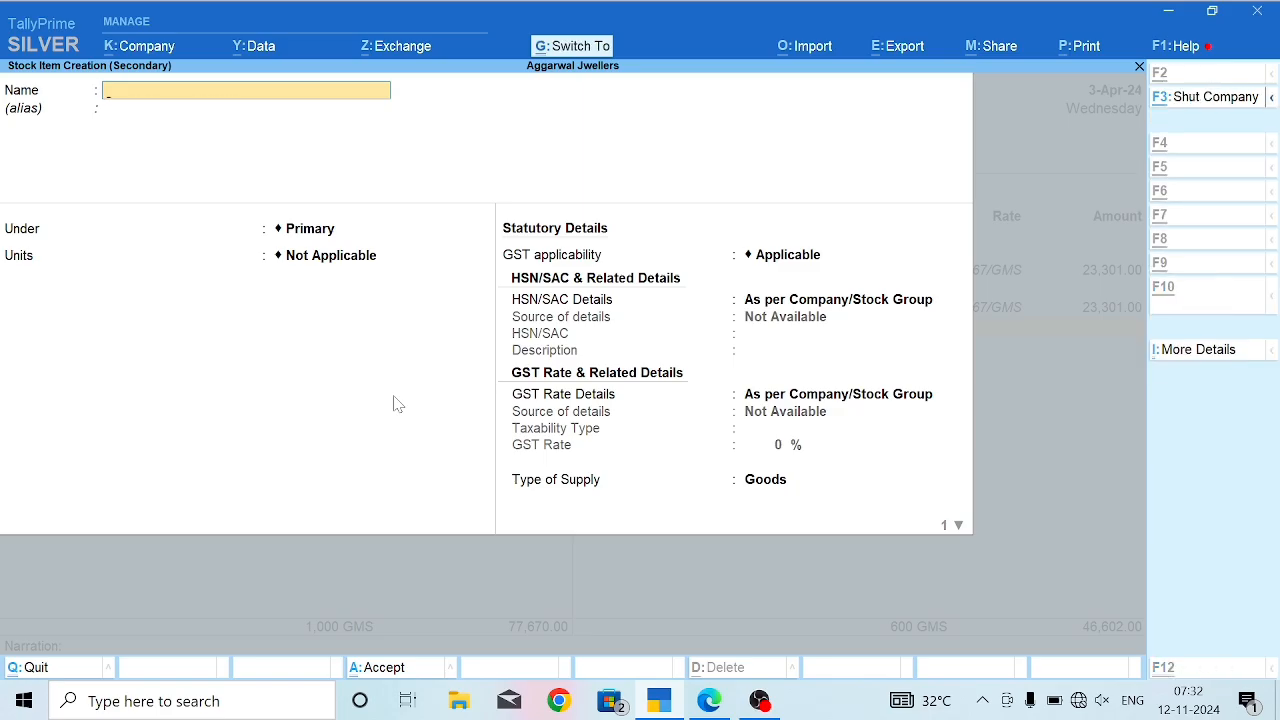
{"action": "key", "text": "ctrl+v"}
{"action": "key", "text": "Return"}
{"action": "key", "text": "Return"}
Place Silver Ring for Women @ 10g under FINISHED GOODS with unit GMS and alternate unit KG at 1 KG = 1000 GMS, without components.
{"action": "key", "text": "Down"}
{"action": "key", "text": "Return"}
{"action": "key", "text": "Return"}
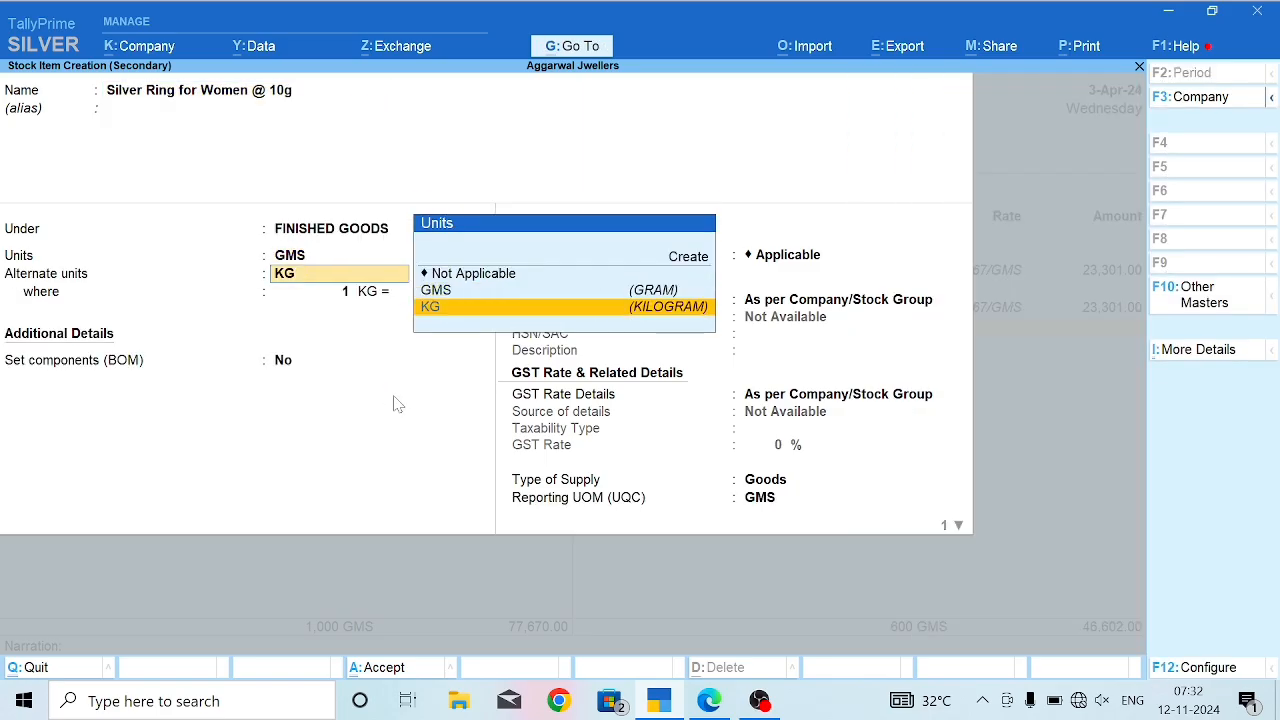
{"action": "key", "text": "Return"}
{"action": "key", "text": "Return"}
{"action": "key", "text": "Return"}
{"action": "key", "text": "Return"}
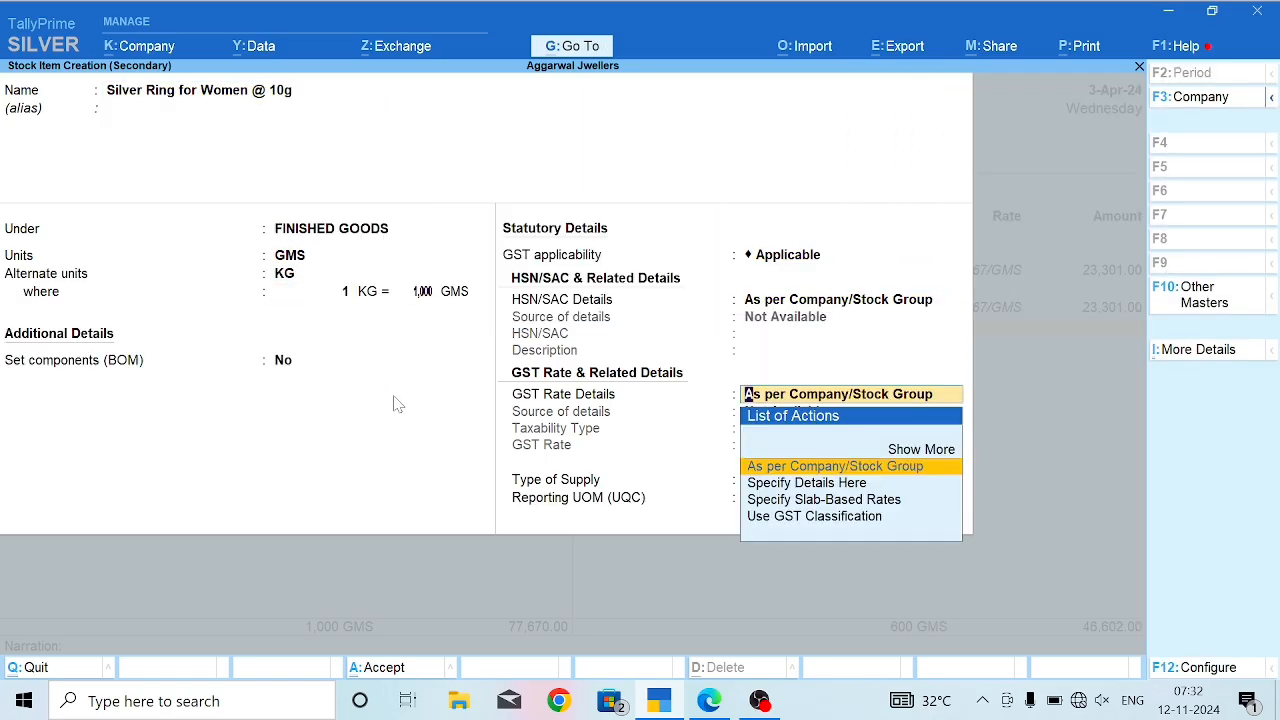
Return to the HSN/SAC details of Silver Ring for Women @ 10g and specify code 7106 there, with no description.
{"action": "key", "text": "BackSpace"}
{"action": "key", "text": "Down"}
{"action": "key", "text": "Return"}
{"action": "type", "text": "7106"}
{"action": "key", "text": "Return"}
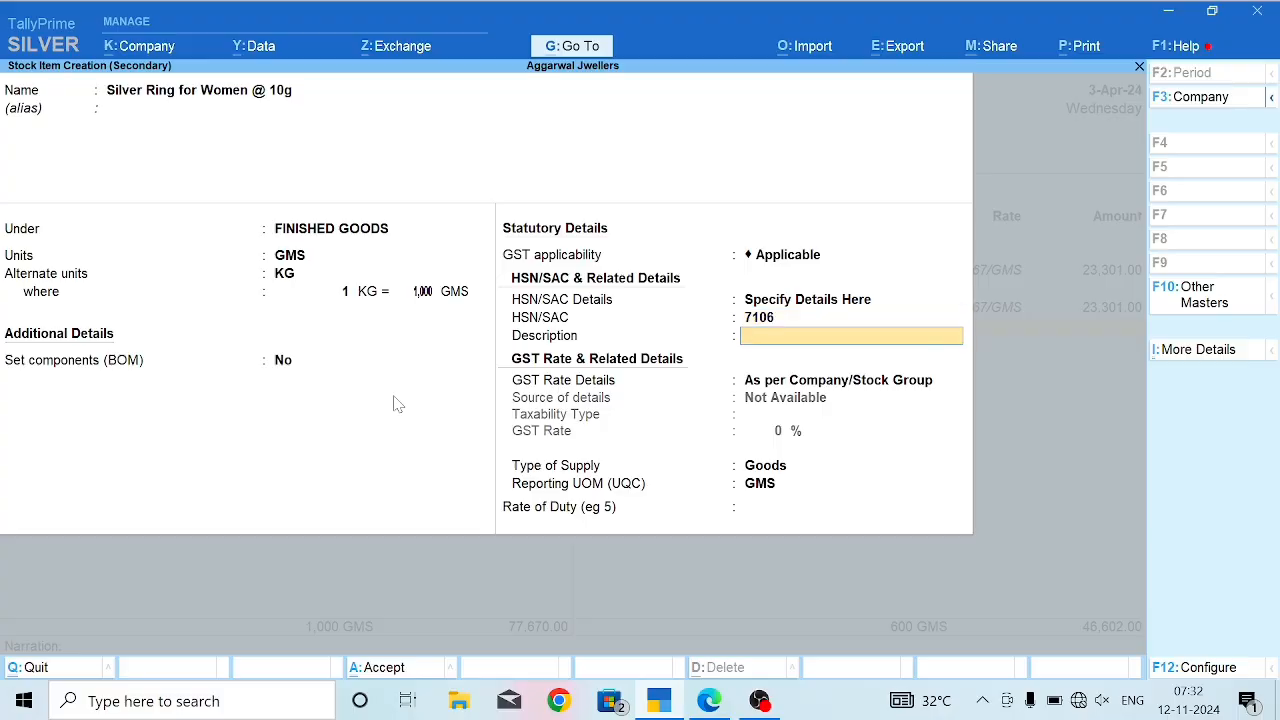
{"action": "key", "text": "Return"}
Specify Silver Ring for Women @ 10g as Taxable at 3% GST, keep Goods and GMS, and save the item.
{"action": "key", "text": "Down"}
{"action": "key", "text": "Return"}
{"action": "key", "text": "Return"}
{"action": "type", "text": "3"}
{"action": "key", "text": "Return"}
{"action": "key", "text": "Return"}
{"action": "key", "text": "Return"}
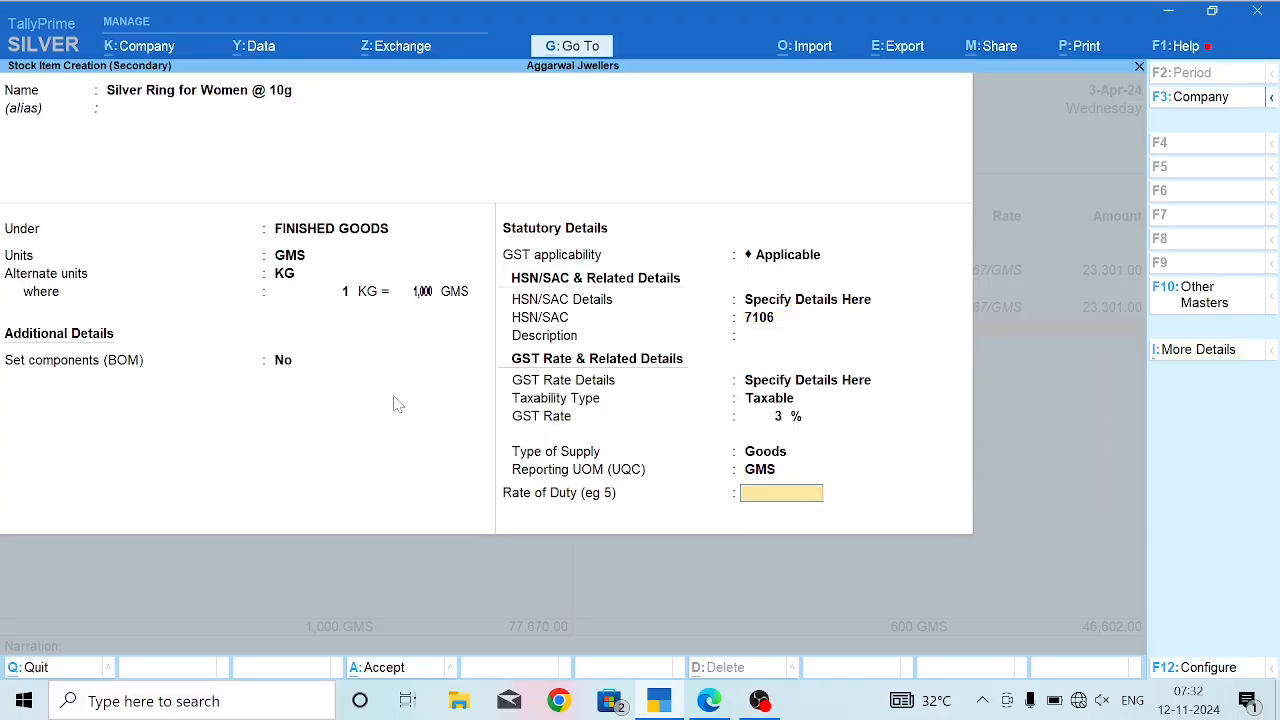
{"action": "key", "text": "Return"}
{"action": "key", "text": "Return"}
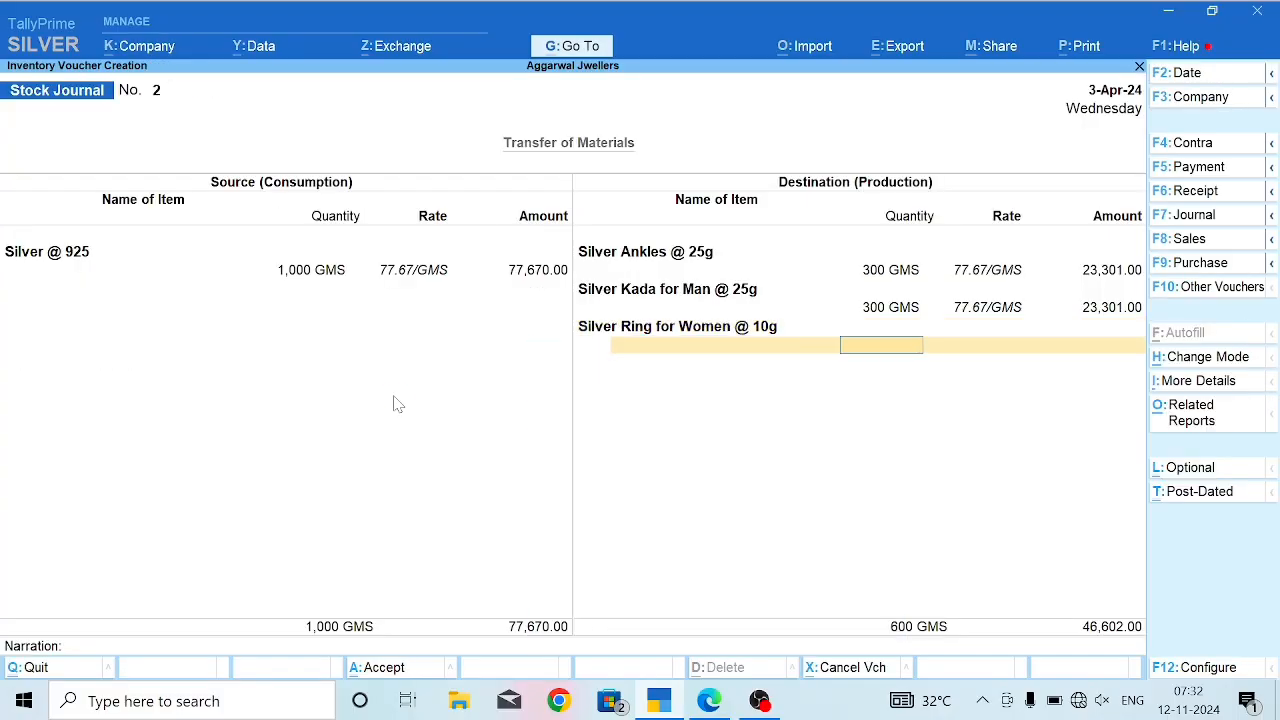
Enter 200 GMS at 77.67 per GMS as the produced quantity and rate of Silver Ring for Women @ 10g.
{"action": "type", "text": "200"}
{"action": "key", "text": "Return"}
{"action": "type", "text": "77.6"}
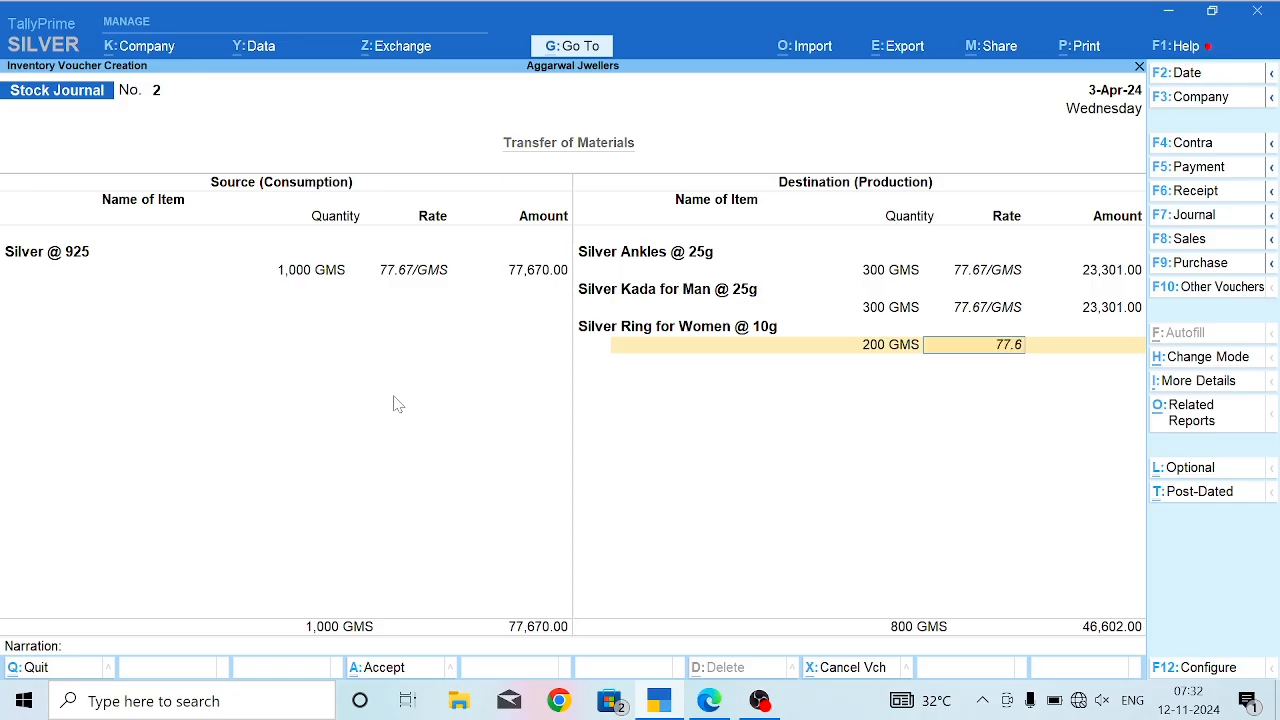
{"action": "type", "text": "7"}
{"action": "key", "text": "Return"}
{"action": "key", "text": "Return"}
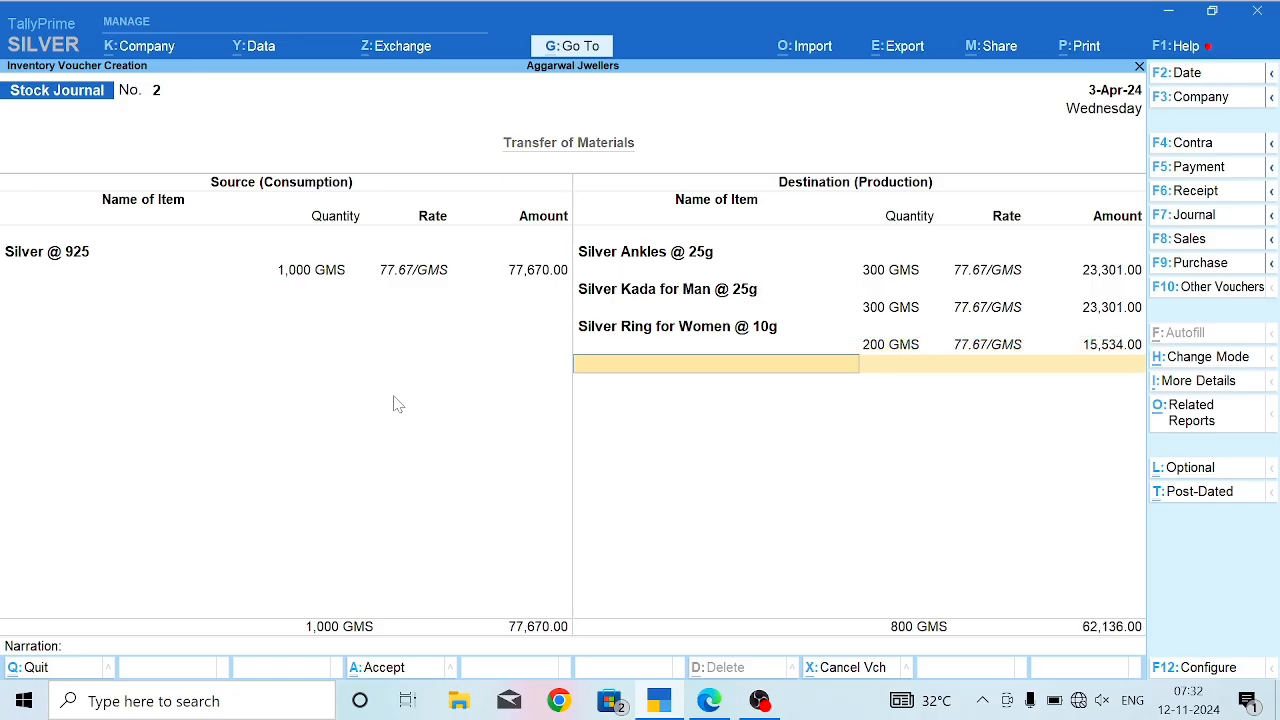
Copy the name Silver Women Chain @ 20g from the PDF into a new production-side stock item and leave the alias empty.
{"action": "key", "text": "alt+Tab"}
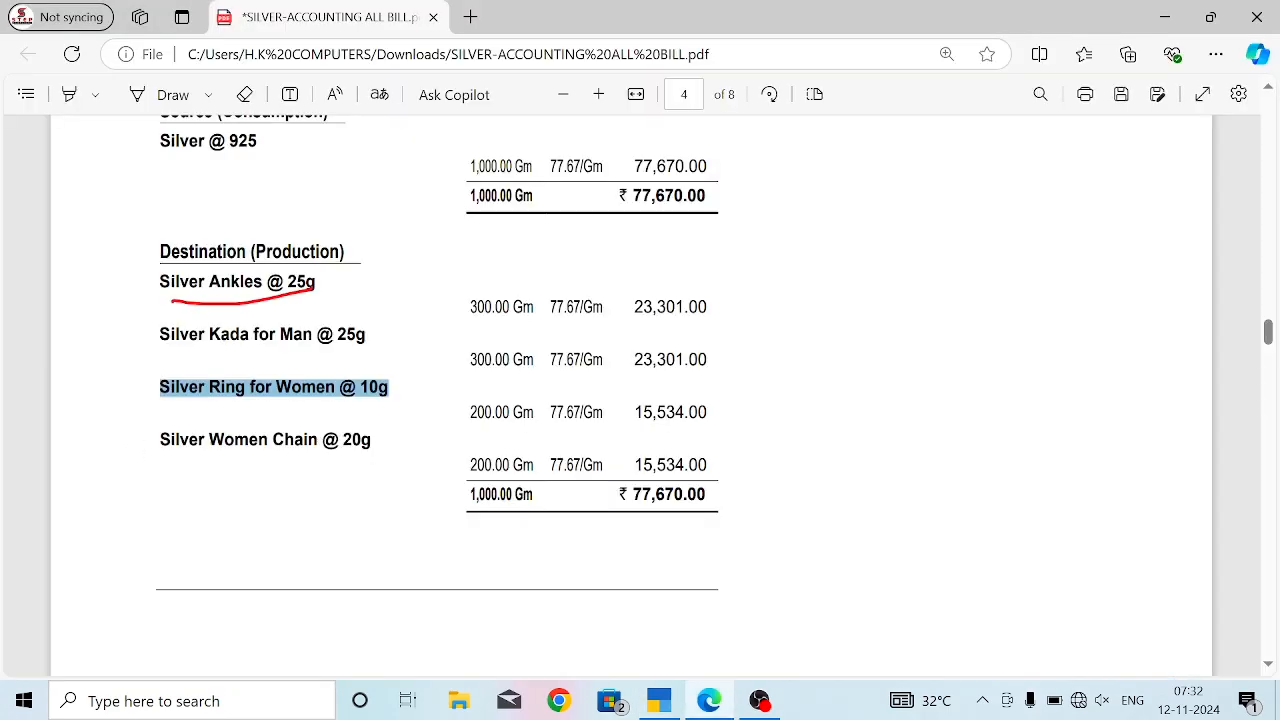
{"action": "left_click_drag", "start_coordinate": [160, 439], "coordinate": [376, 442]}
{"action": "key", "text": "ctrl+c"}
{"action": "key", "text": "alt+Tab"}
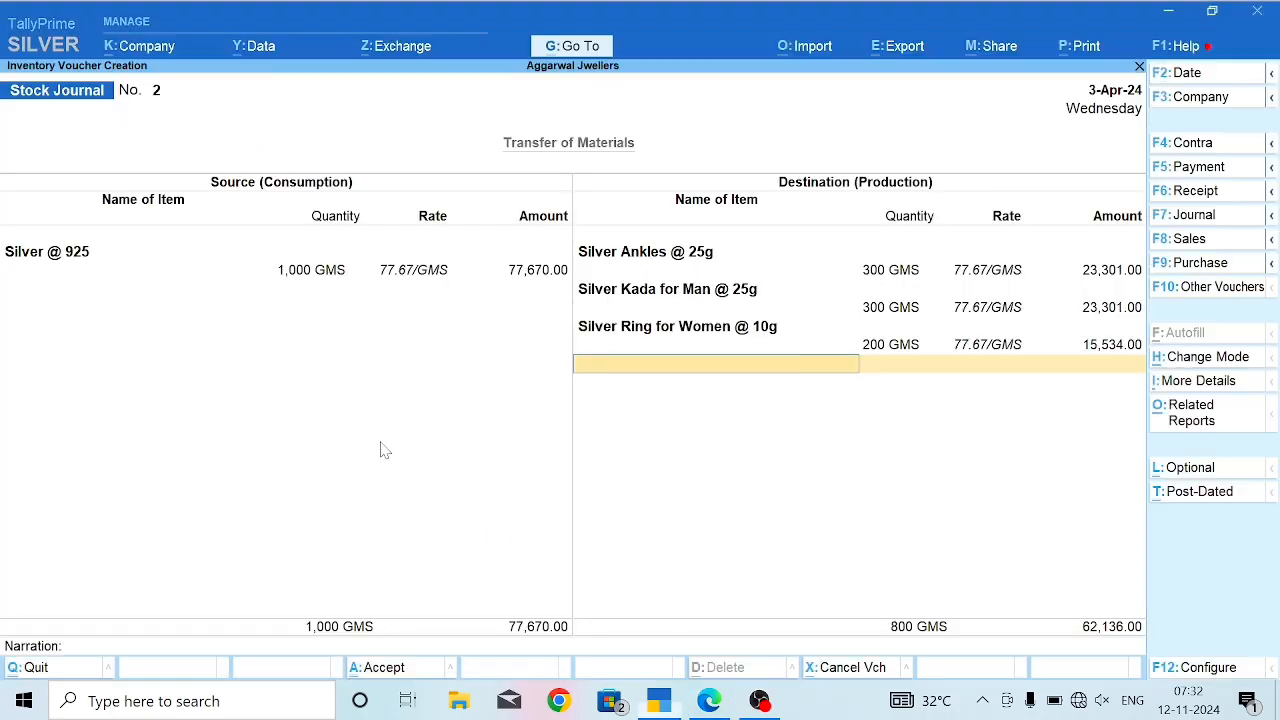
{"action": "key", "text": "alt+c"}
{"action": "key", "text": "ctrl+alt+v"}
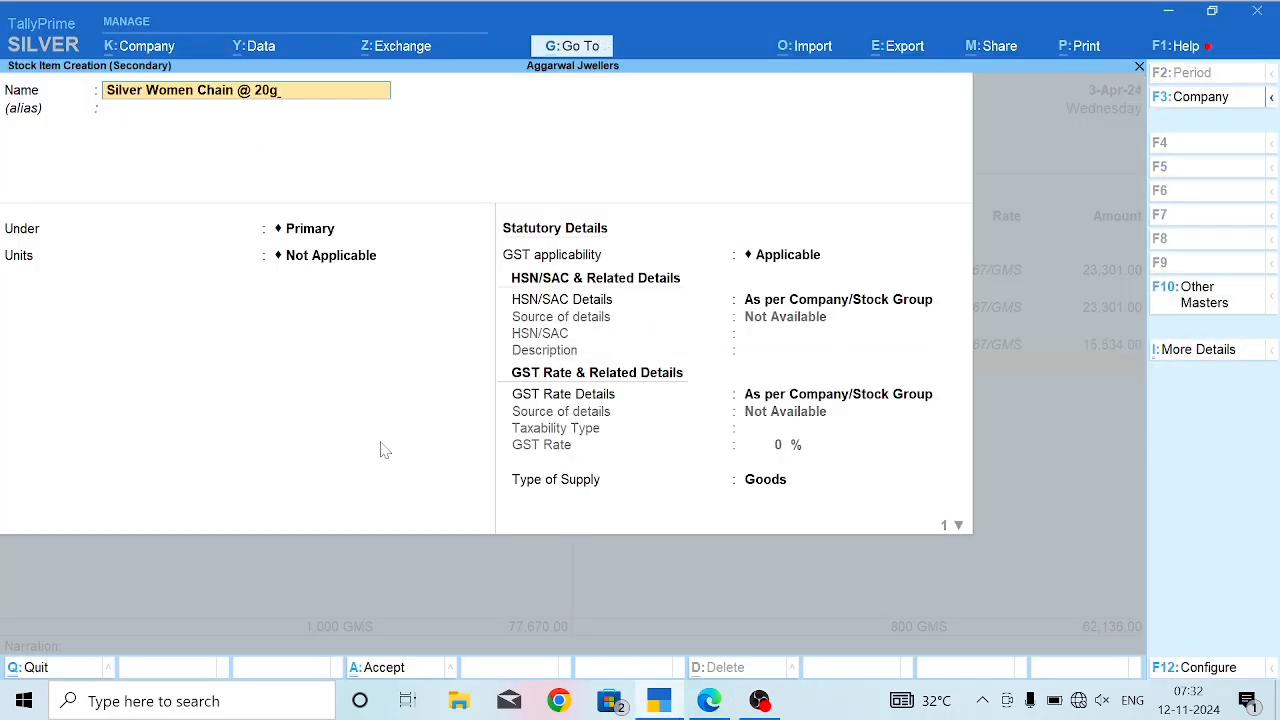
{"action": "key", "text": "Return"}
{"action": "key", "text": "Return"}
Place Silver Women Chain @ 20g under FINISHED GOODS with unit GMS and alternate unit KG at 1 KG = 1000 GMS, without components.
{"action": "key", "text": "Down"}
{"action": "key", "text": "Return"}
{"action": "key", "text": "Return"}
{"action": "key", "text": "Return"}
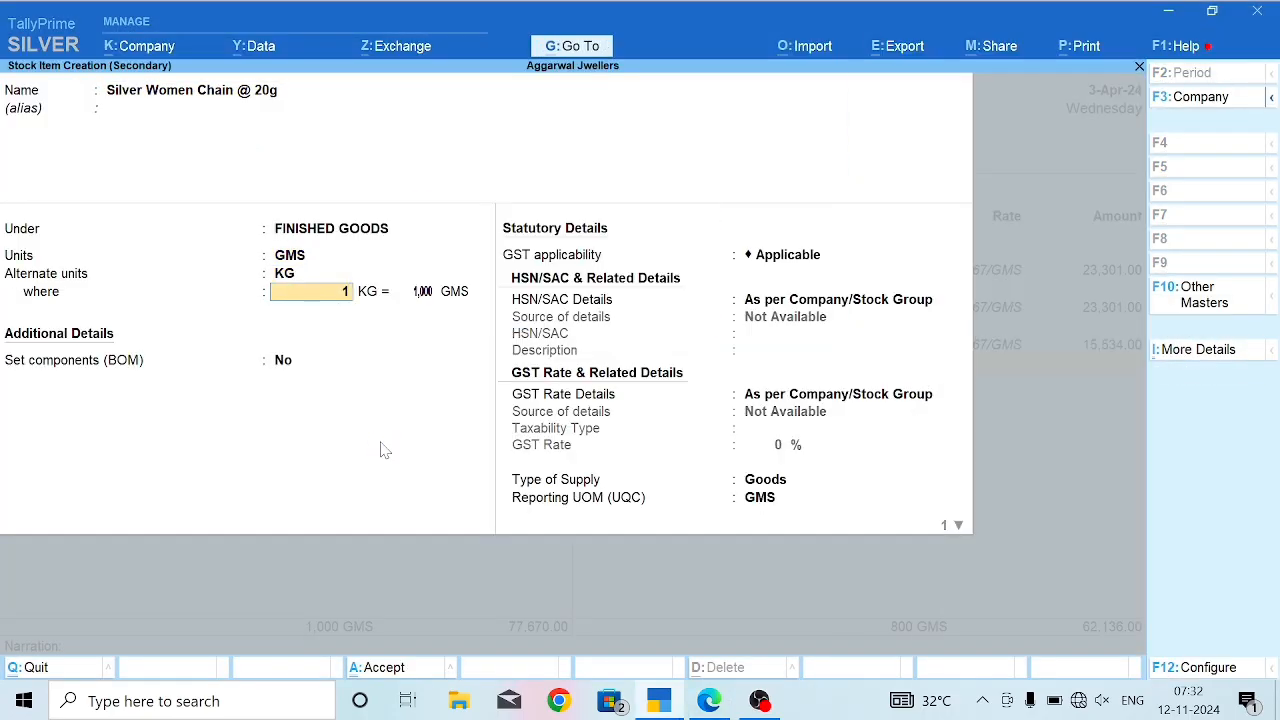
{"action": "key", "text": "Return"}
{"action": "key", "text": "Return"}
{"action": "key", "text": "Return"}
{"action": "key", "text": "Return"}
Specify HSN/SAC 7106 directly on the Silver Women Chain @ 20g item and leave its description empty.
{"action": "type", "text": "s"}
{"action": "key", "text": "Return"}
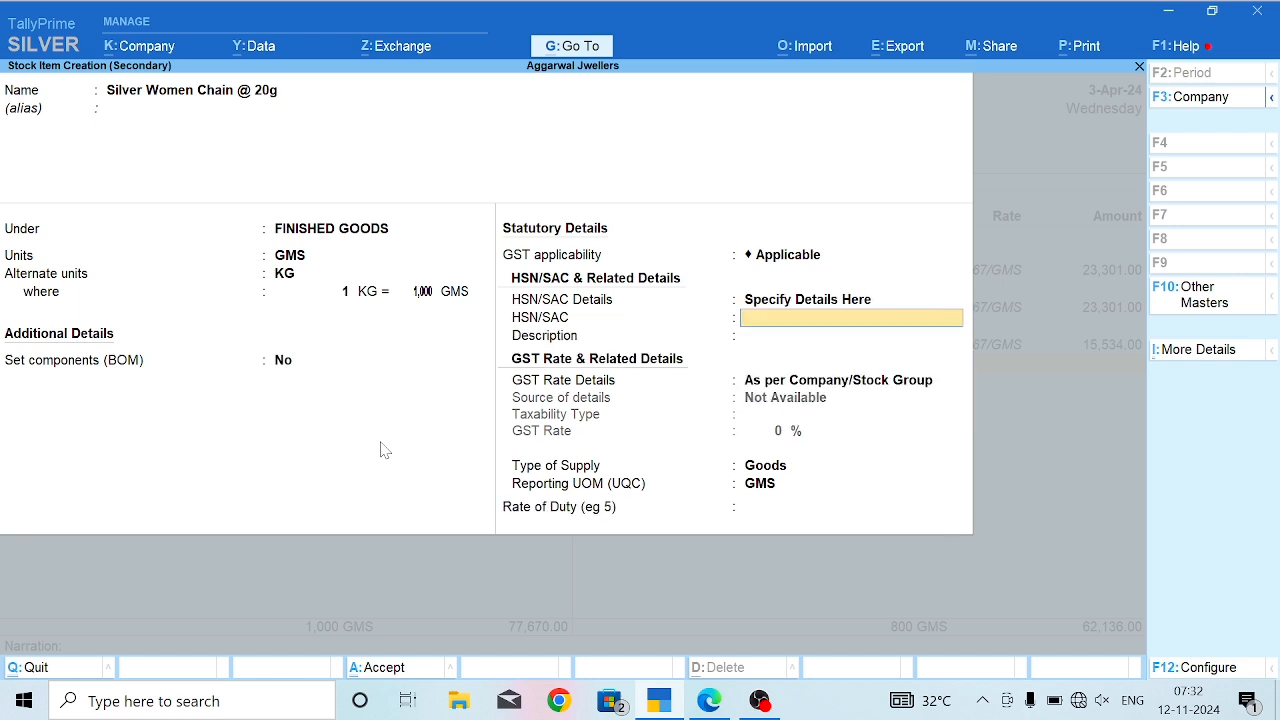
{"action": "type", "text": "7106"}
{"action": "key", "text": "Return"}
{"action": "key", "text": "Return"}
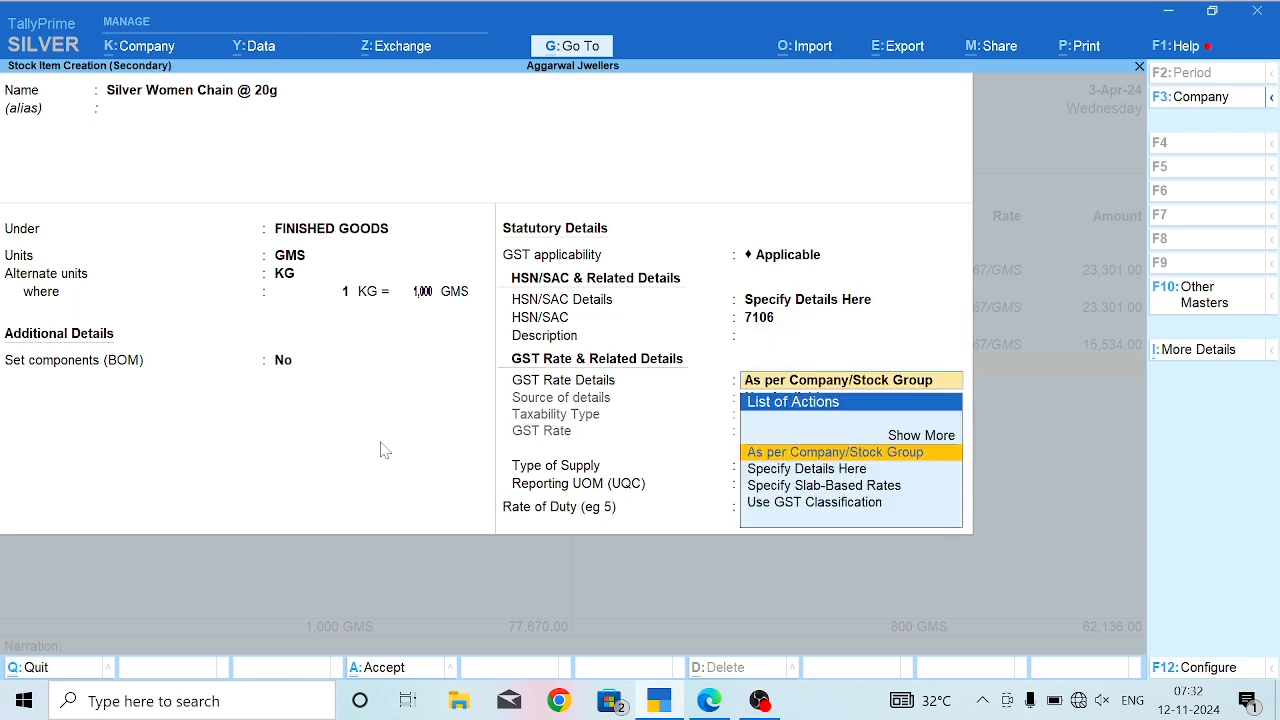
Specify Silver Women Chain @ 20g as Taxable at 3% GST, with supply type Goods and reporting unit GMS.
{"action": "key", "text": "Down"}
{"action": "key", "text": "Return"}
{"action": "key", "text": "Return"}
{"action": "type", "text": "3"}
{"action": "key", "text": "Return"}
{"action": "key", "text": "Return"}
{"action": "key", "text": "Return"}
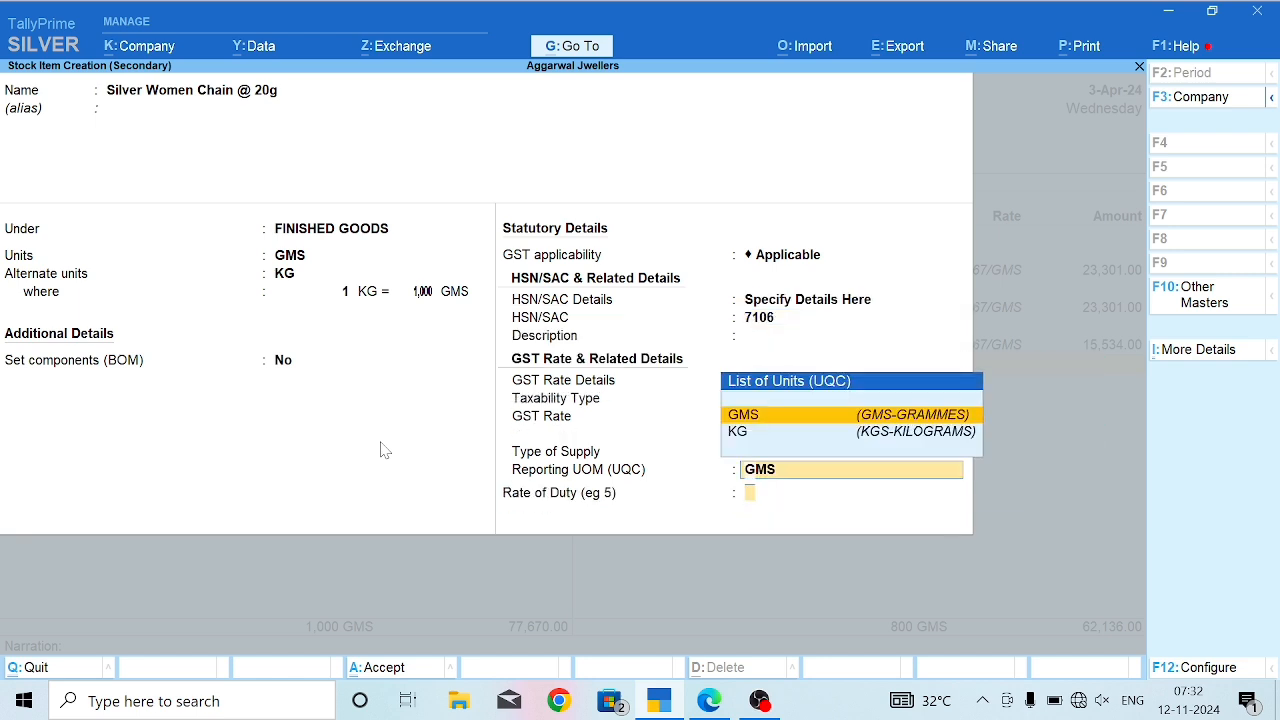
Save the Silver Women Chain @ 20g item and enter its production quantity of 200 GMS at a rate of 77.67.
{"action": "key", "text": "Return"}
{"action": "key", "text": "Return"}
{"action": "type", "text": "200"}
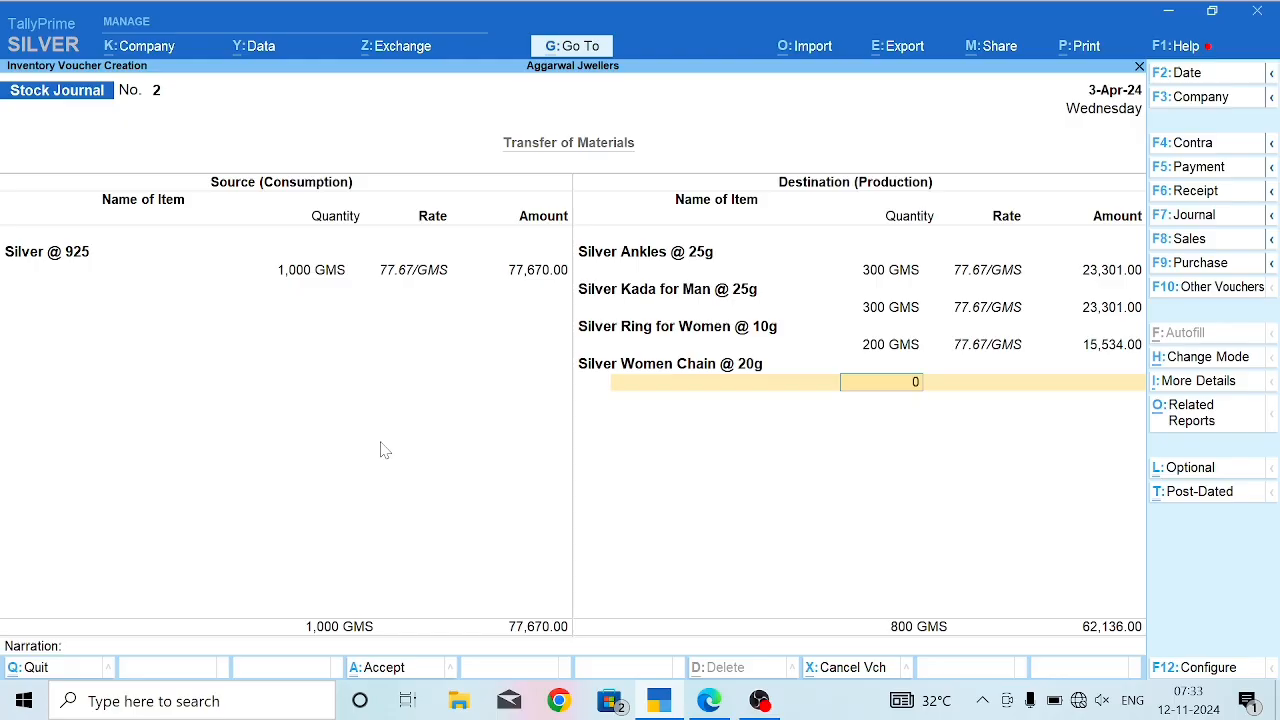
{"action": "key", "text": "Return"}
{"action": "type", "text": "77.67"}
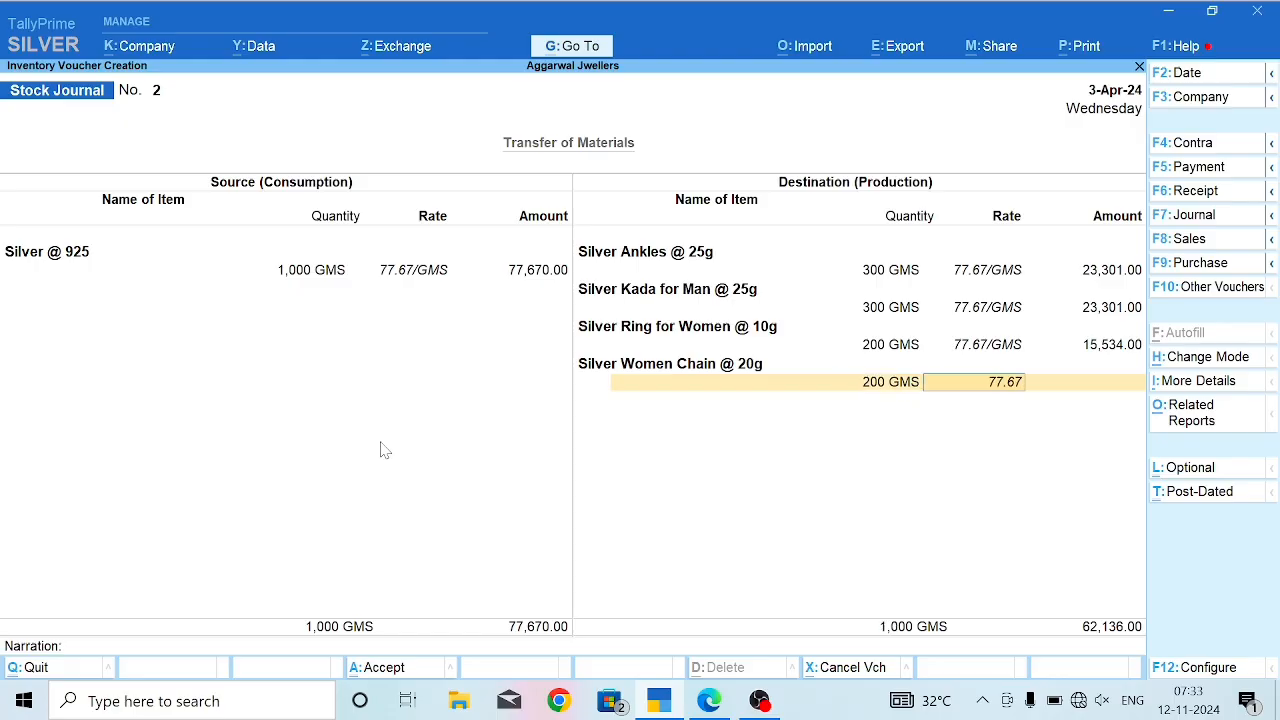
{"action": "key", "text": "Return"}
Compare the production entries with the PDF's stock journal, then accept the voucher and leave voucher entry.
{"action": "key", "text": "alt+Tab"}
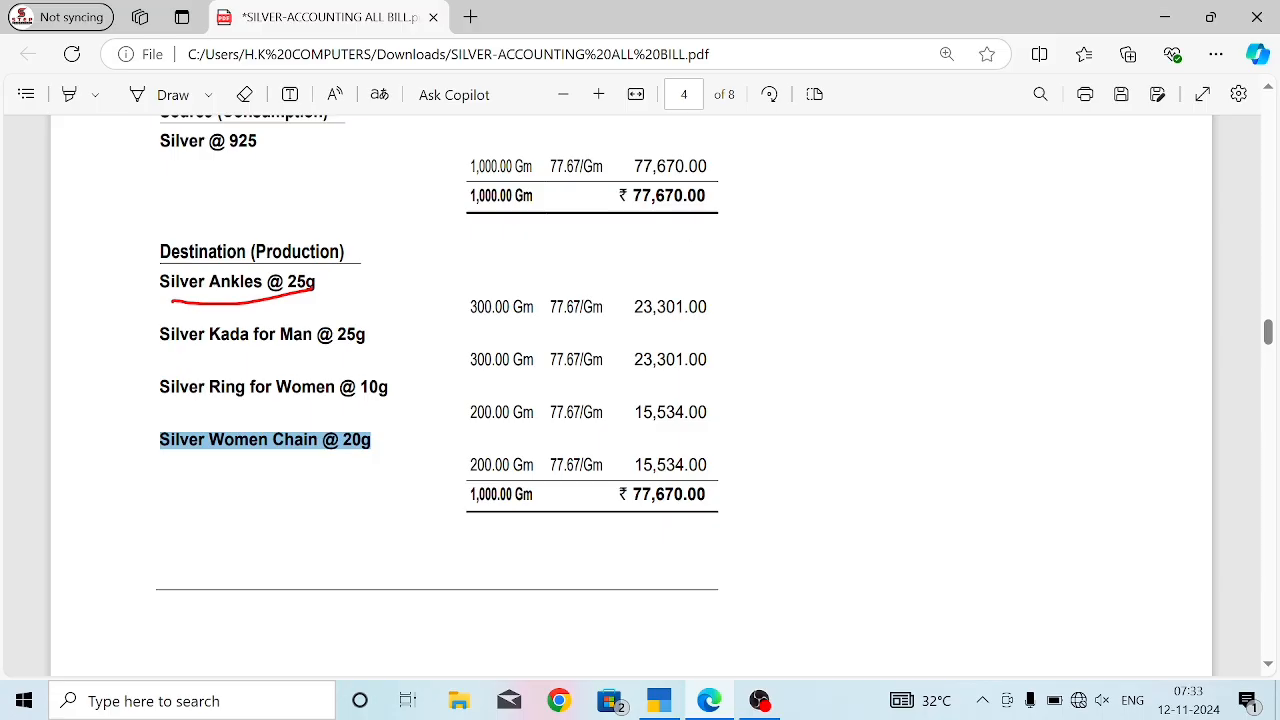
{"action": "key", "text": "alt+Tab"}
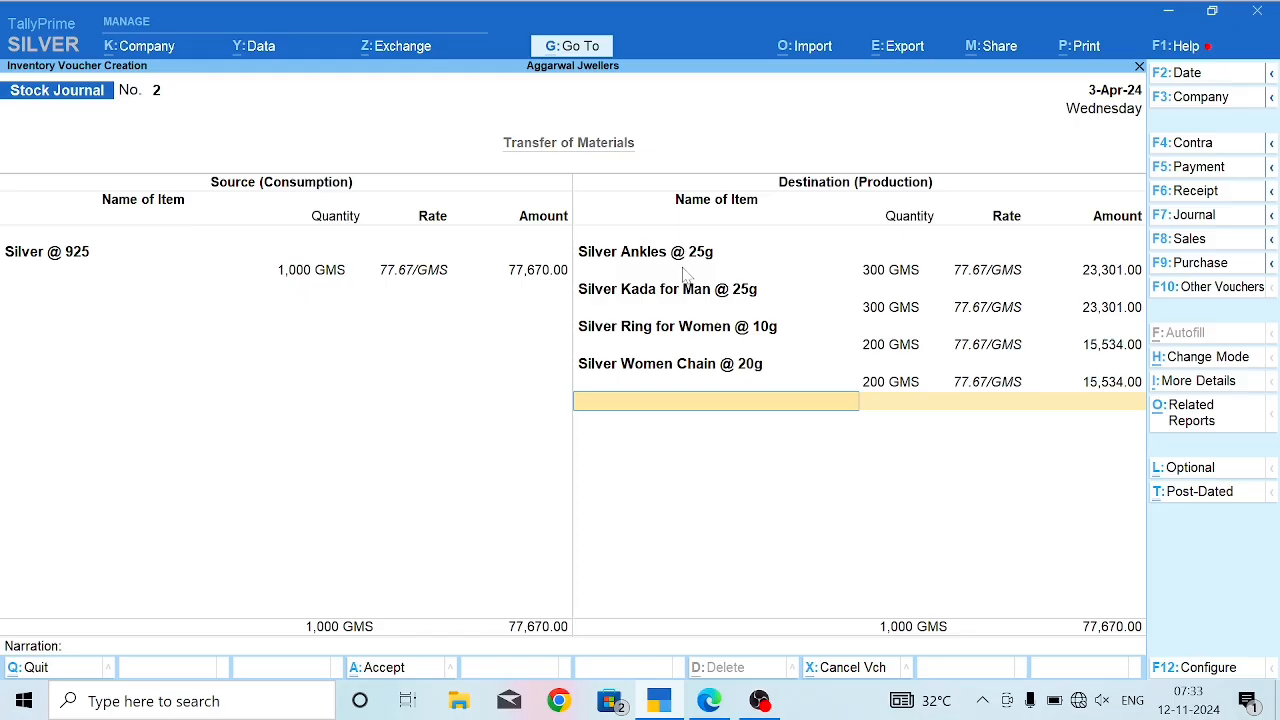
{"action": "key", "text": "Return"}
{"action": "key", "text": "Return"}
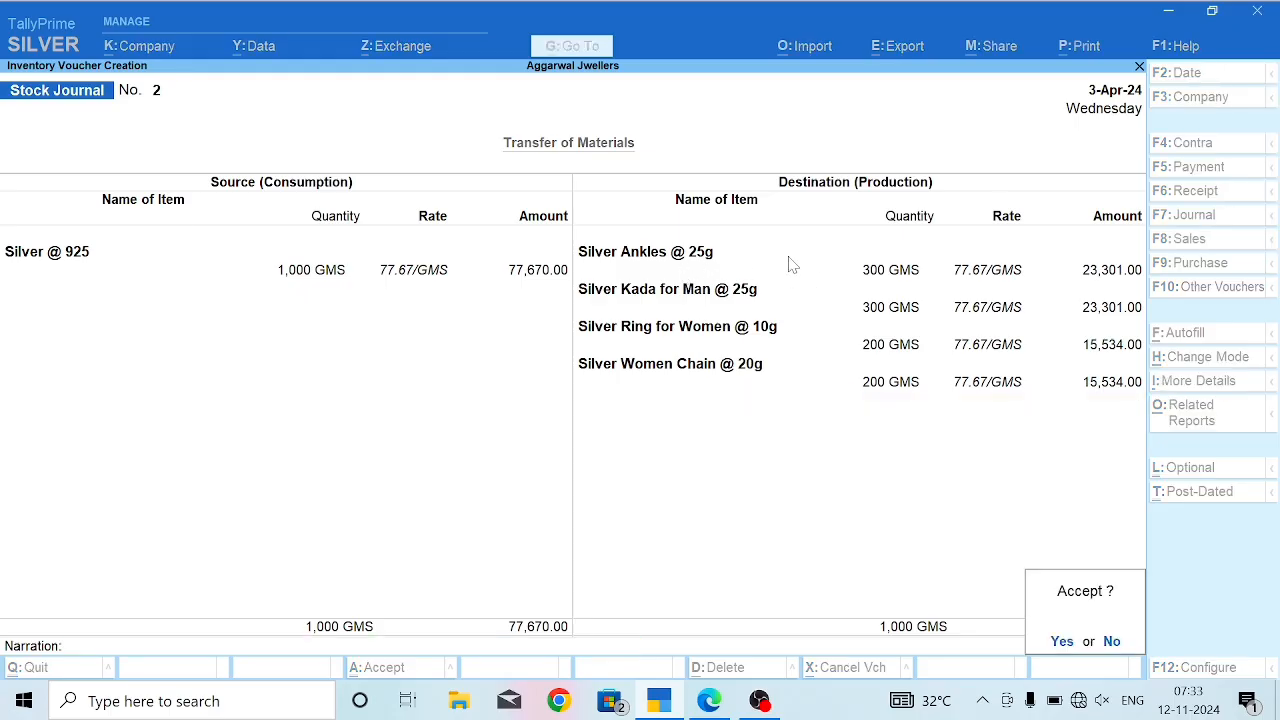
{"action": "key", "text": "Return"}
{"action": "key", "text": "Escape"}
Open the Stock Summary in detailed view with the stock items listed under each group.
{"action": "key", "text": "Down"}
{"action": "key", "text": "Down"}
{"action": "key", "text": "Down"}
{"action": "key", "text": "Down"}
{"action": "key", "text": "Down"}
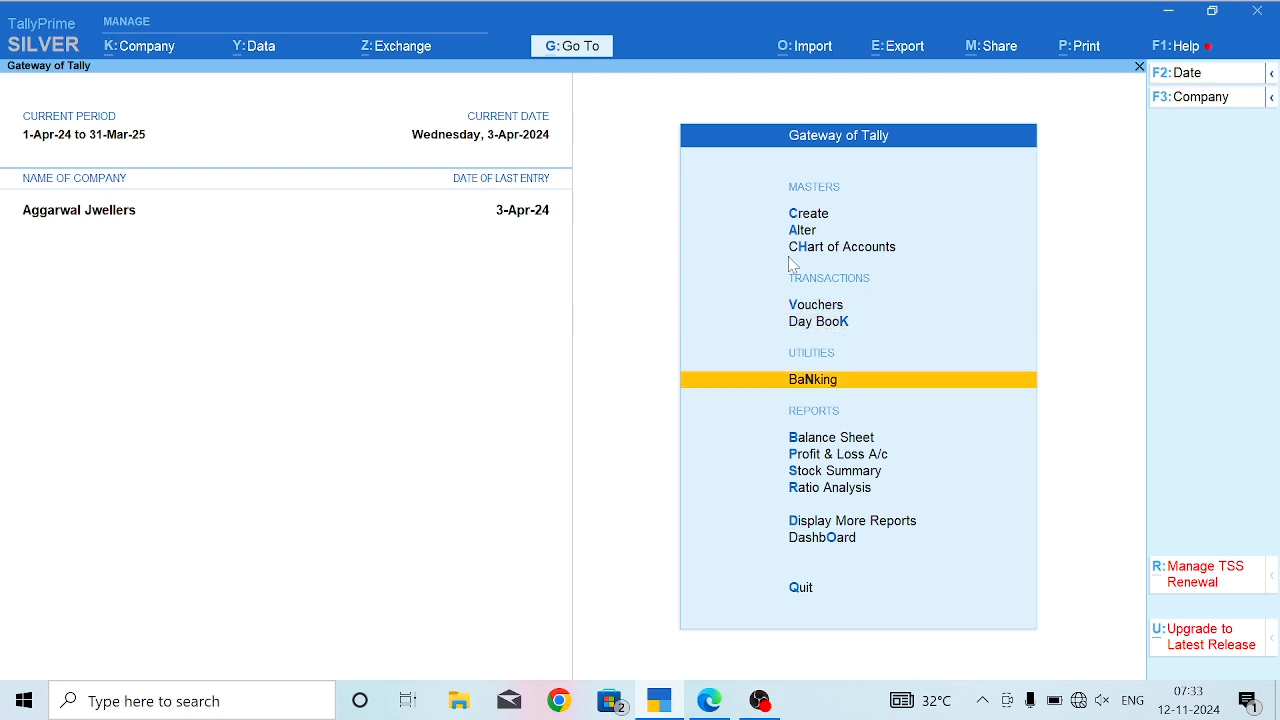
{"action": "key", "text": "Return"}
{"action": "key", "text": "alt+F5"}
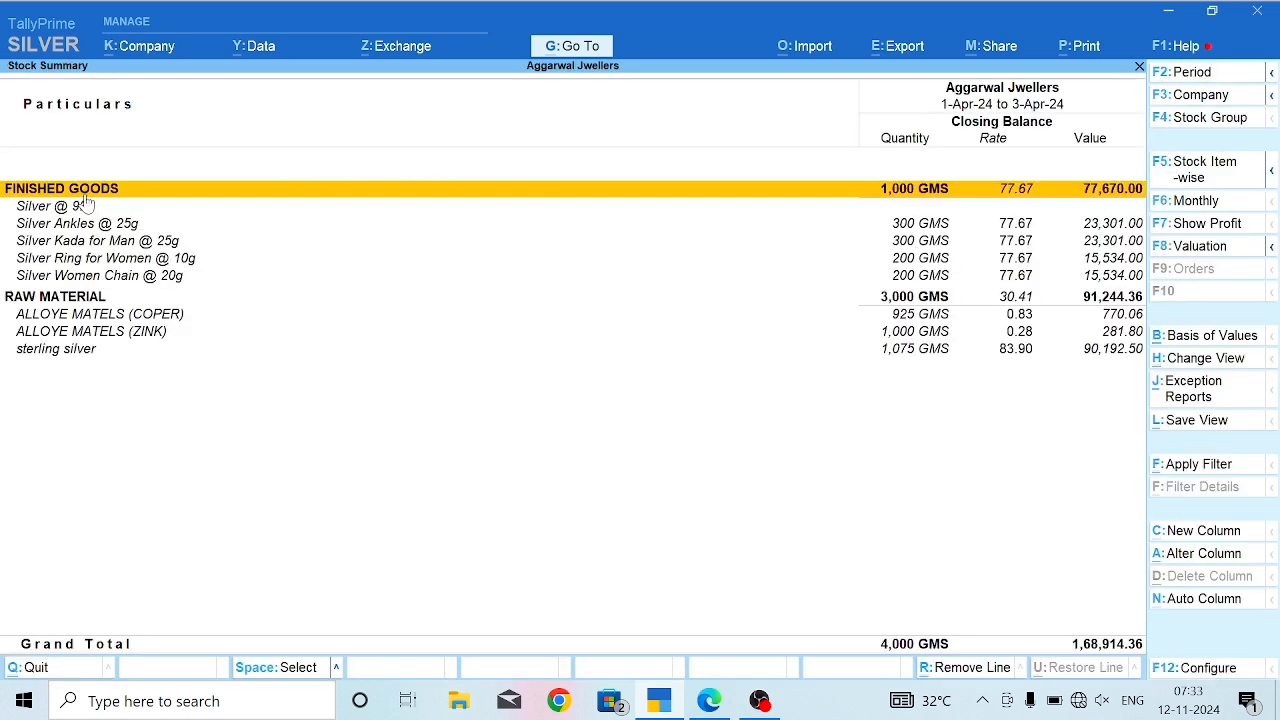
Examine the closing quantity, rate and value of Silver @ 925 and the four manufactured items under FINISHED GOODS.
{"action": "key", "text": "Down"}
{"action": "key", "text": "Down"}
{"action": "key", "text": "Down"}
{"action": "key", "text": "Down"}
{"action": "key", "text": "Down"}
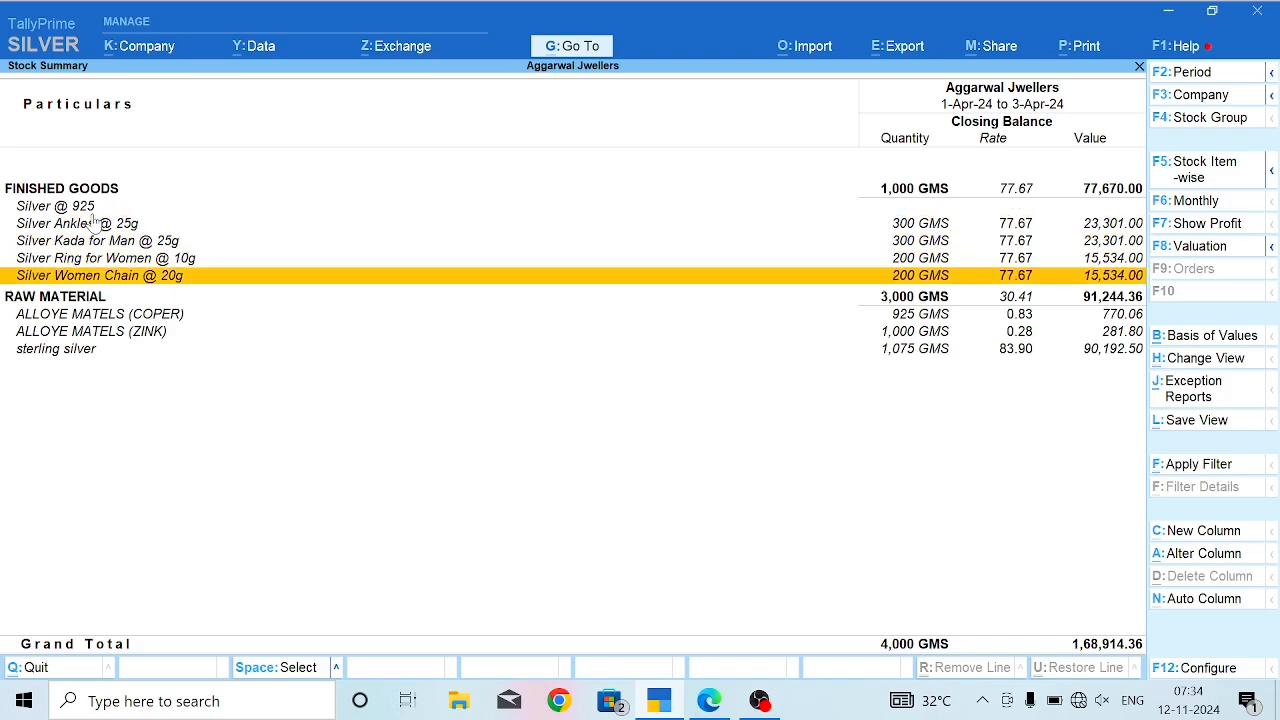
{"action": "key", "text": "Up"}
{"action": "key", "text": "Up"}
{"action": "key", "text": "Up"}
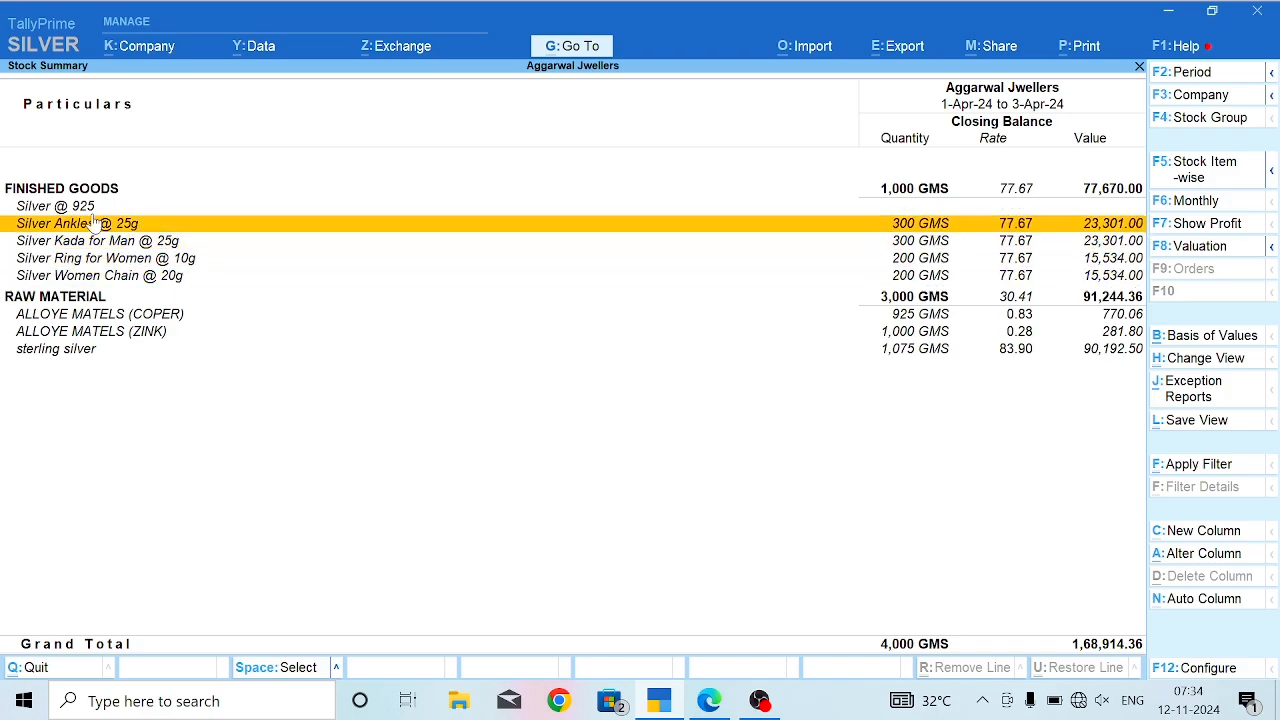
{"action": "key", "text": "Up"}
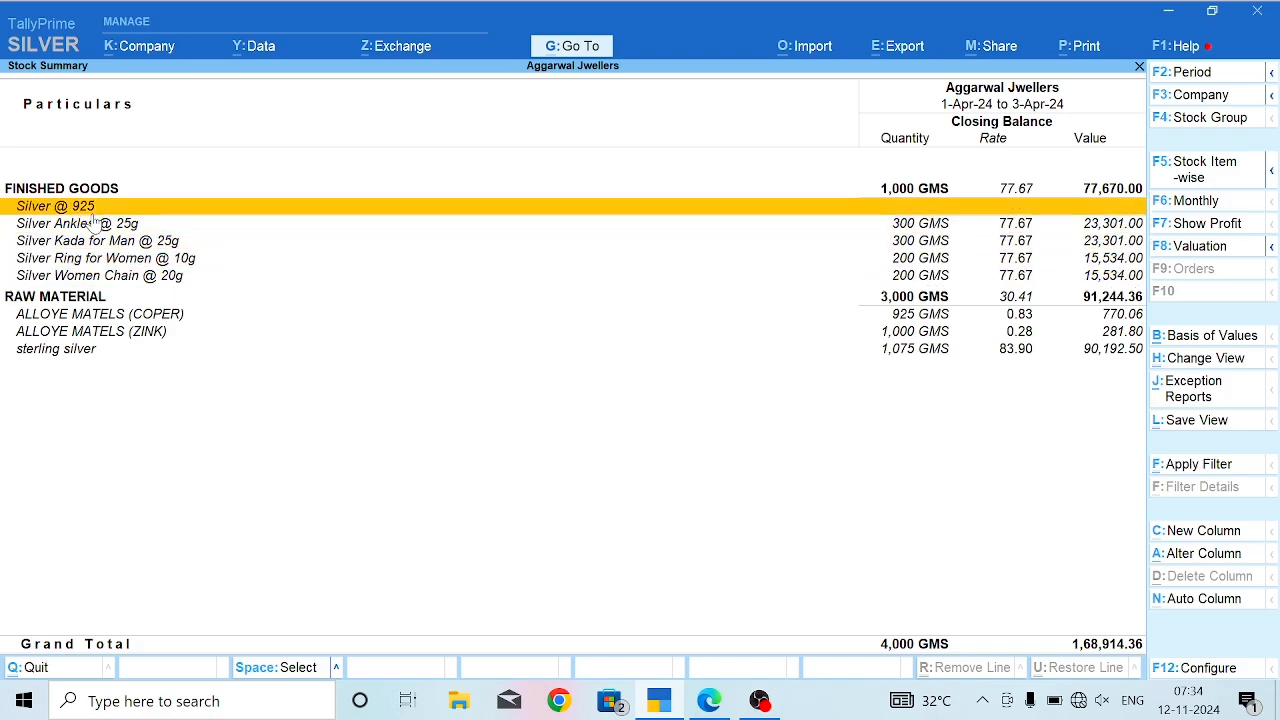
{"action": "key", "text": "Down"}
{"action": "key", "text": "Down"}
{"action": "key", "text": "Down"}
{"action": "key", "text": "Down"}
{"action": "key", "text": "Down"}
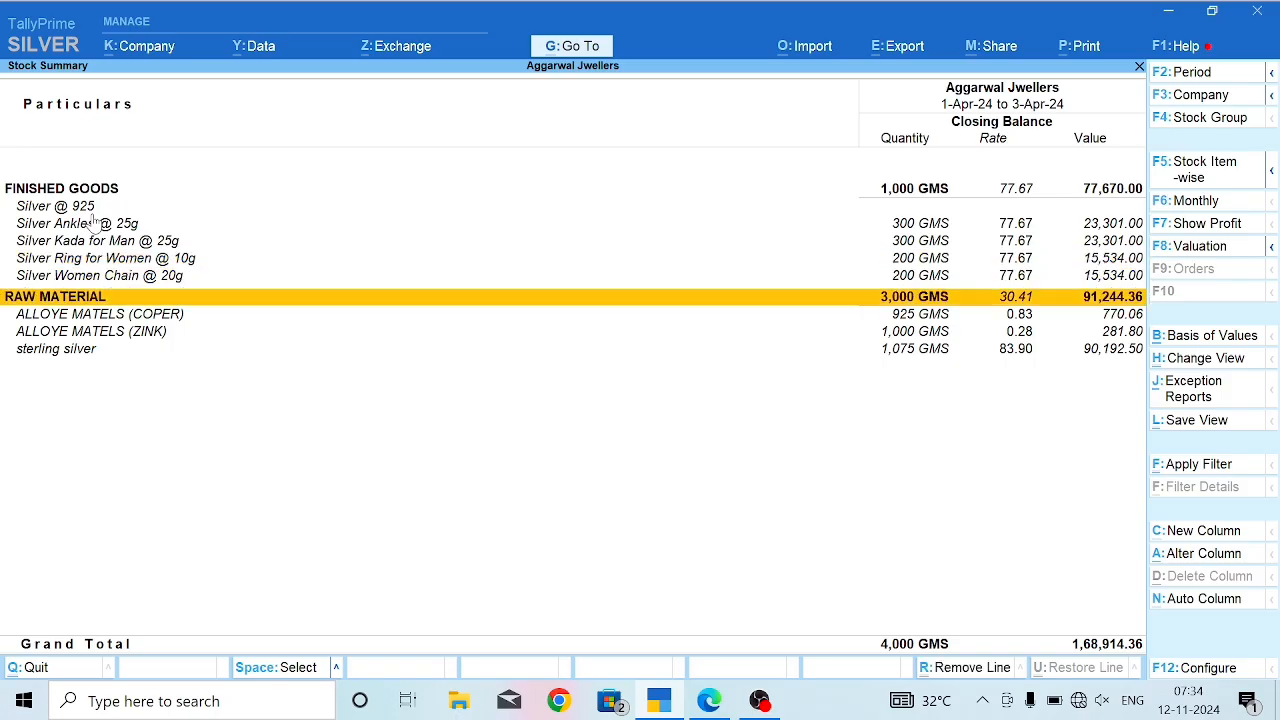
{"action": "key", "text": "Up"}
{"action": "key", "text": "Up"}
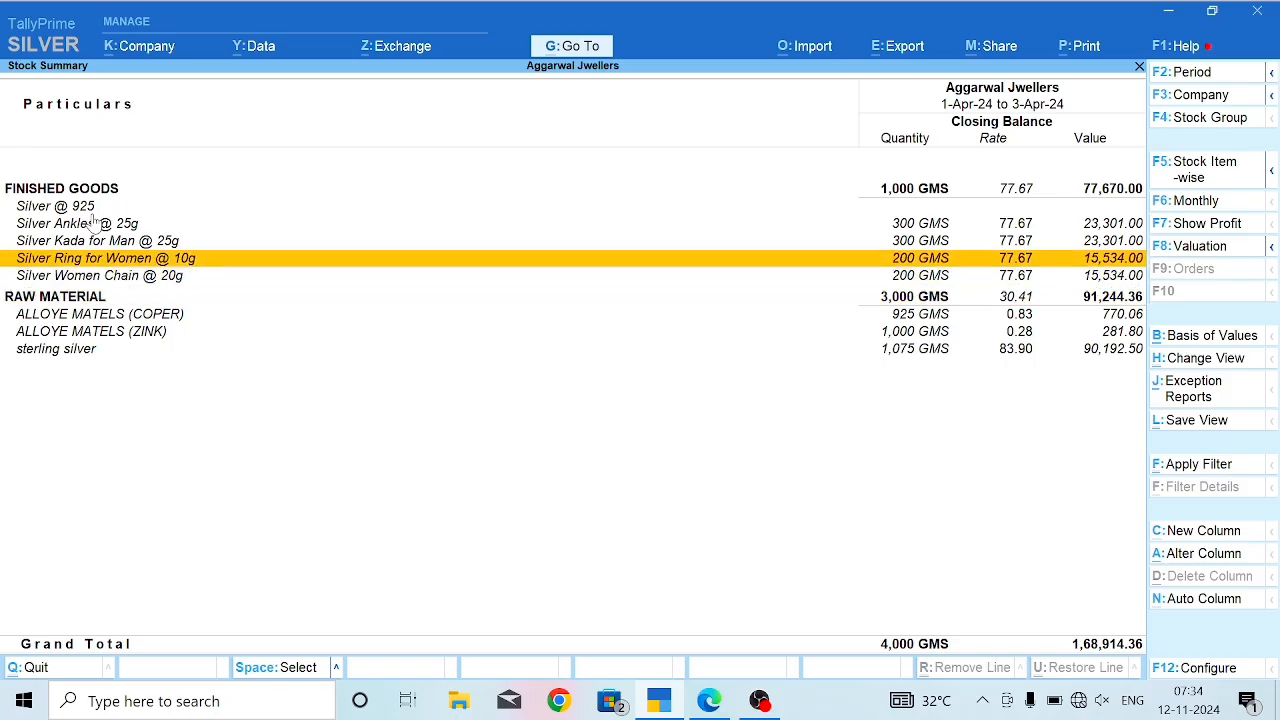
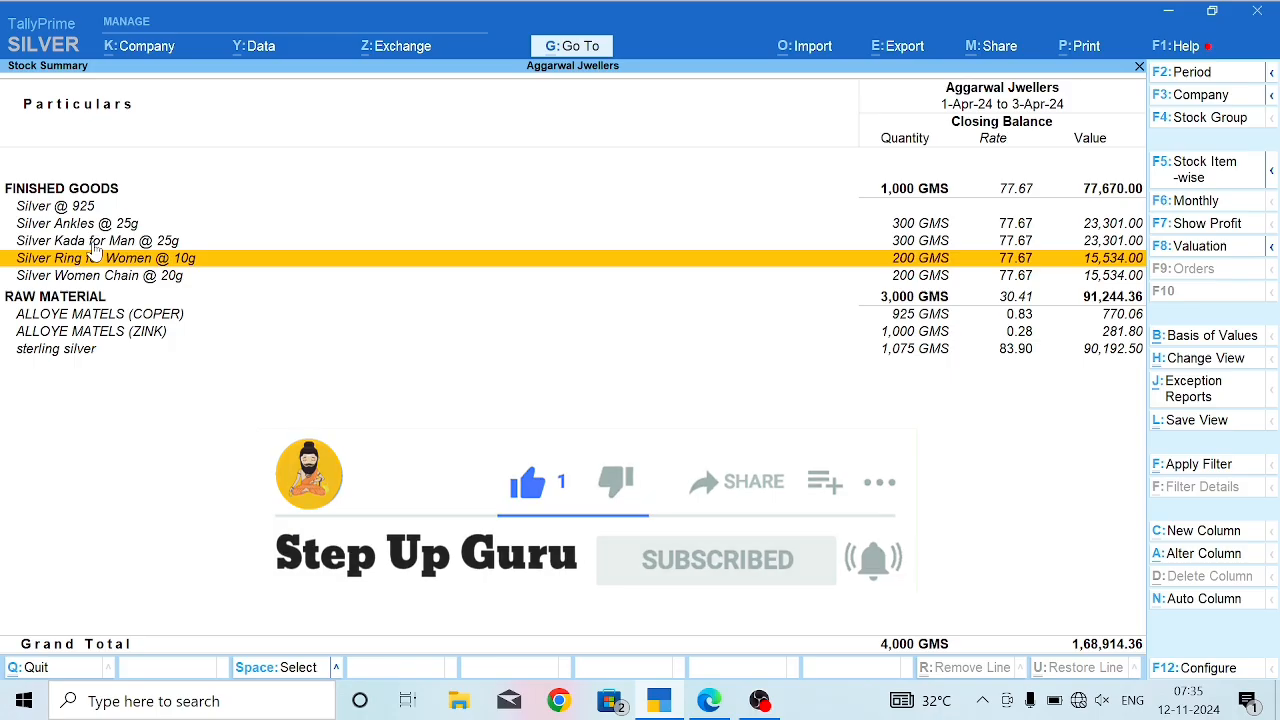
Leave the Stock Summary, examine the PAYAL JWELLERS tax invoice on page 5 of the PDF in Edge, and return to TallyPrime.
{"action": "key", "text": "Escape"}
{"action": "key", "text": "alt+Tab"}
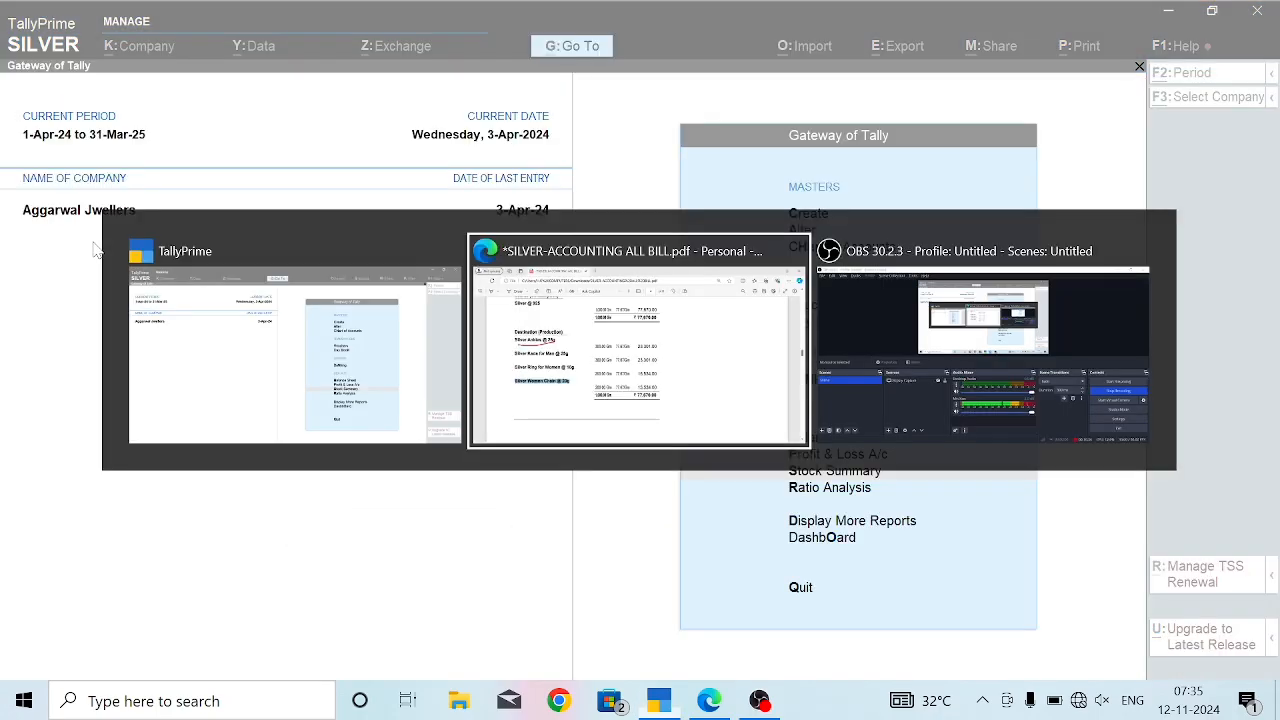
{"action": "scroll", "coordinate": [417, 430], "scroll_direction": "down", "scroll_amount": 5}
{"action": "scroll", "coordinate": [420, 433], "scroll_direction": "down", "scroll_amount": 6}
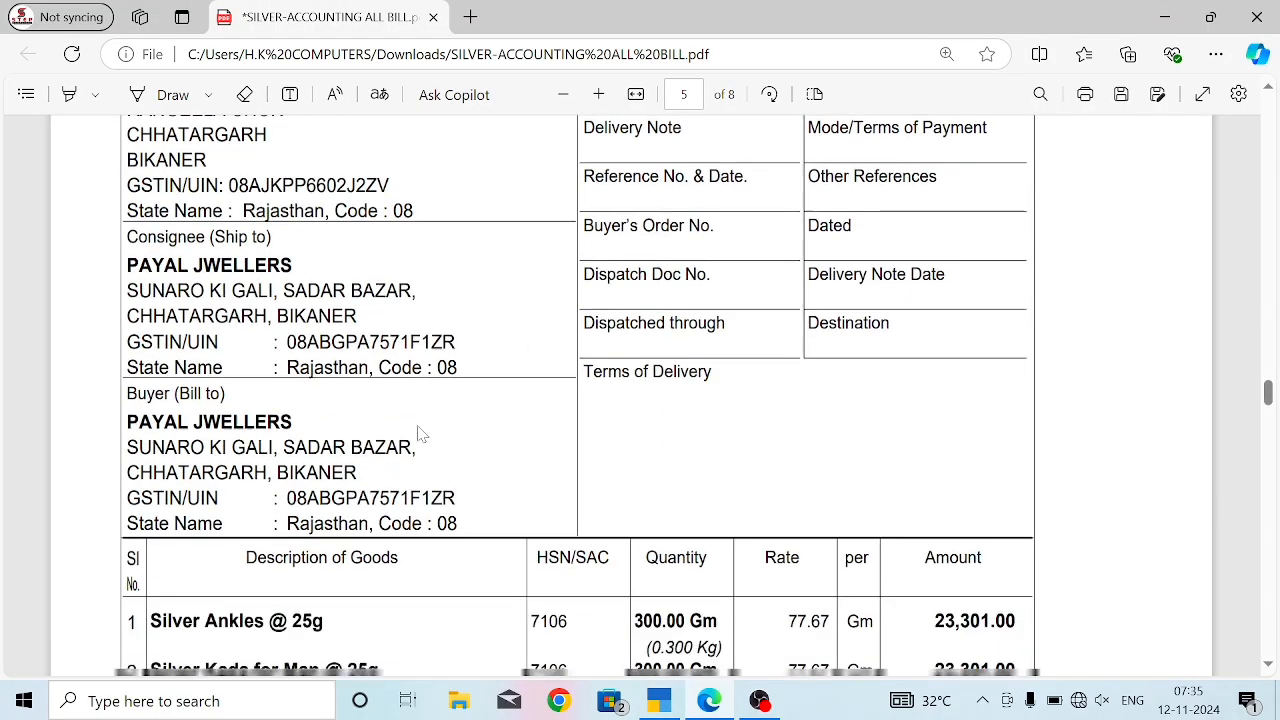
{"action": "left_click", "coordinate": [172, 94]}
{"action": "scroll", "coordinate": [265, 278], "scroll_direction": "up", "scroll_amount": 3}
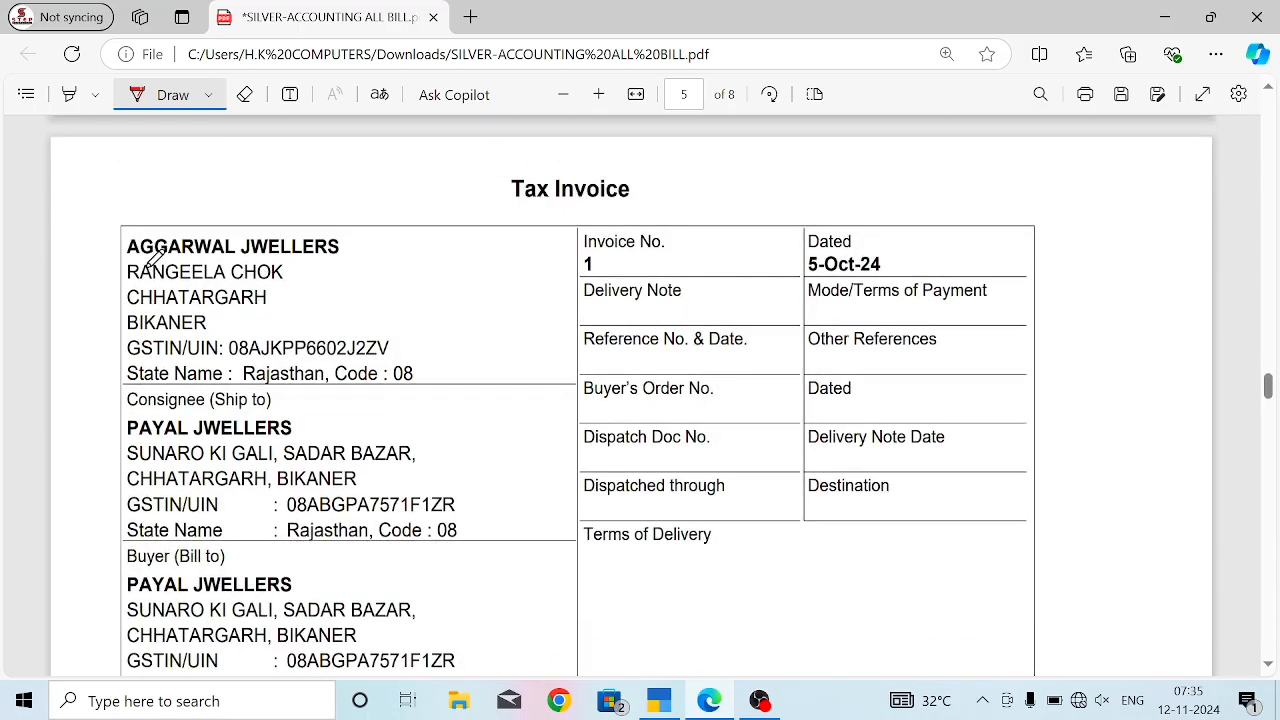
{"action": "scroll", "coordinate": [266, 429], "scroll_direction": "down", "scroll_amount": 3}
{"action": "scroll", "coordinate": [330, 442], "scroll_direction": "down", "scroll_amount": 2}
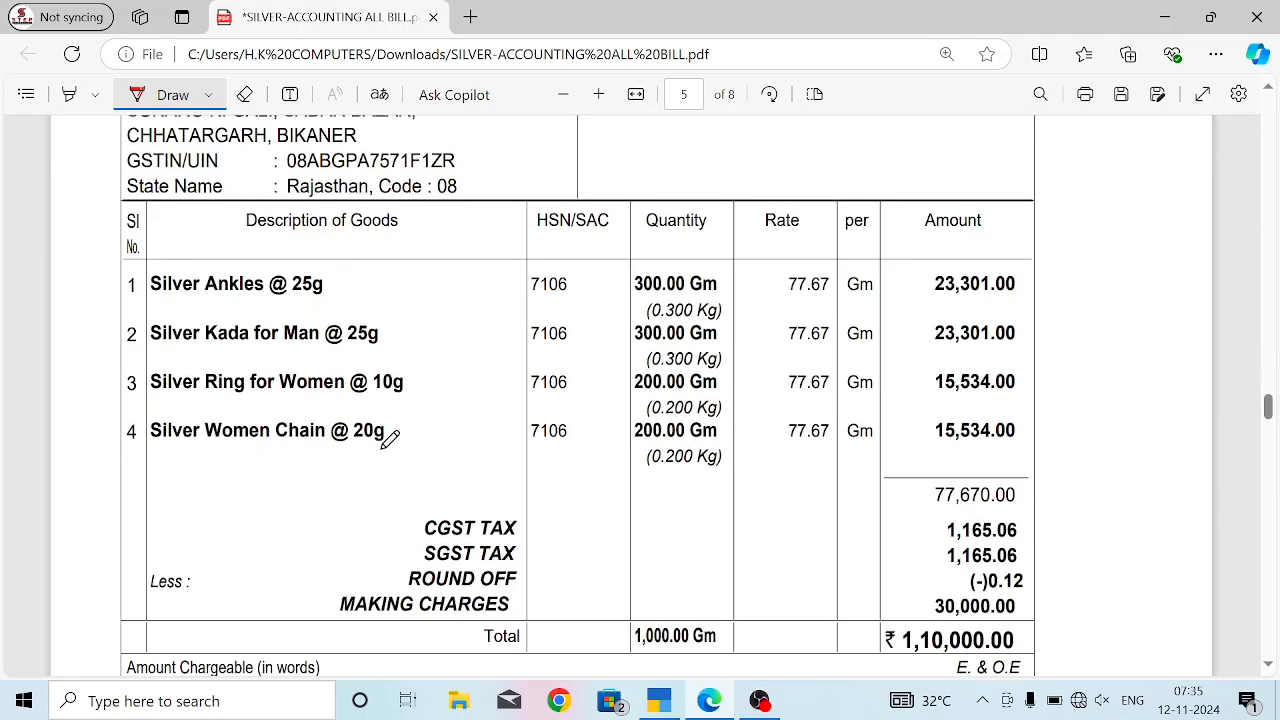
{"action": "scroll", "coordinate": [806, 419], "scroll_direction": "down", "scroll_amount": 1}
{"action": "scroll", "coordinate": [806, 419], "scroll_direction": "down", "scroll_amount": 1}
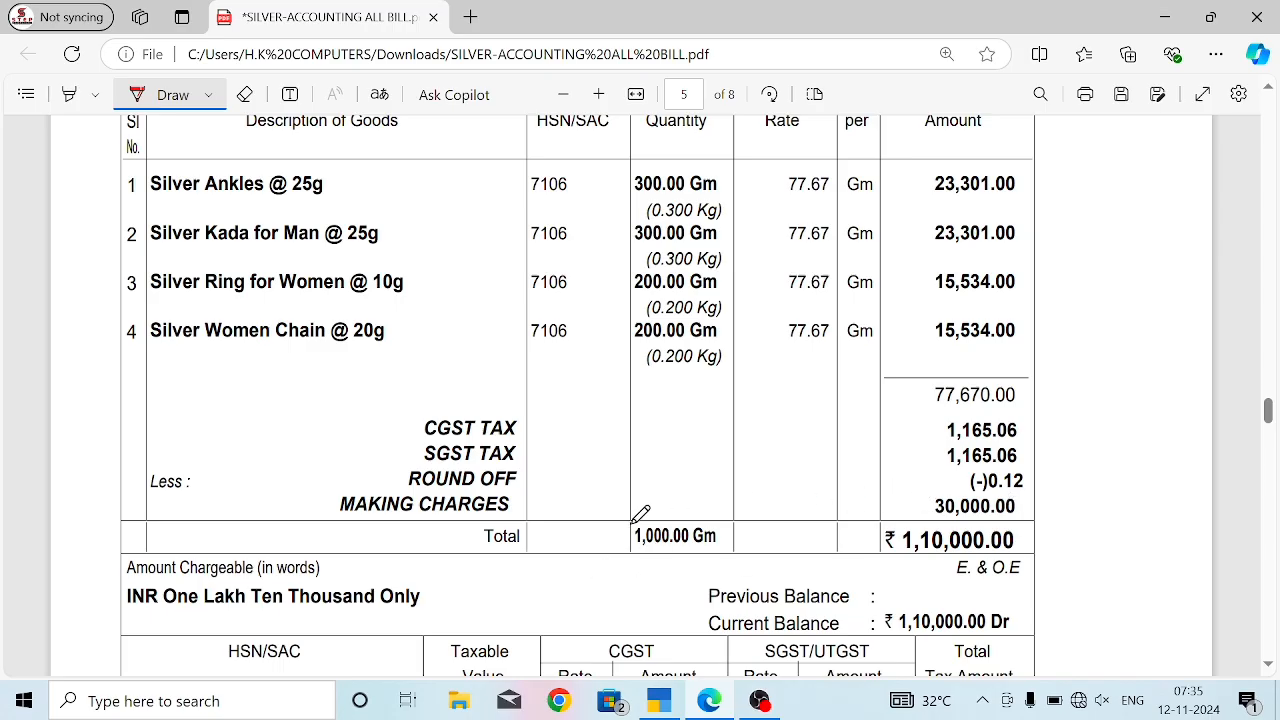
{"action": "scroll", "coordinate": [640, 513], "scroll_direction": "up", "scroll_amount": 2}
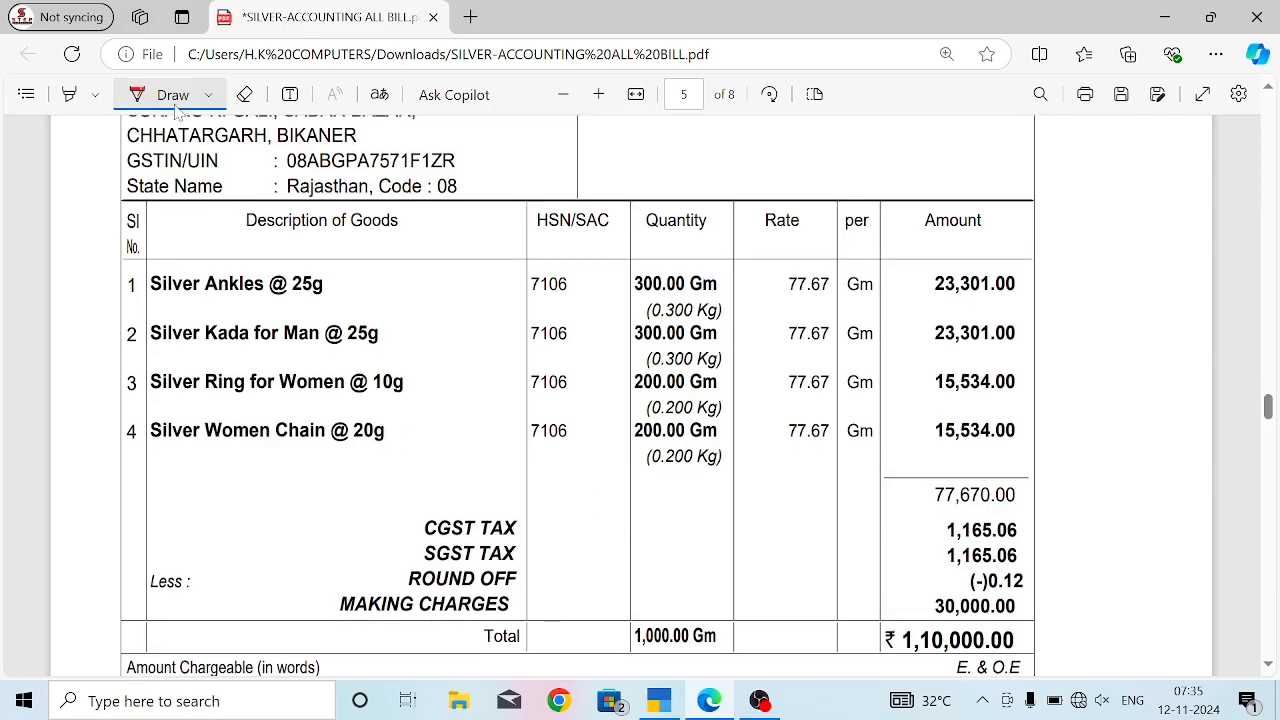
{"action": "key", "text": "alt+Tab"}
{"action": "key", "text": "v"}
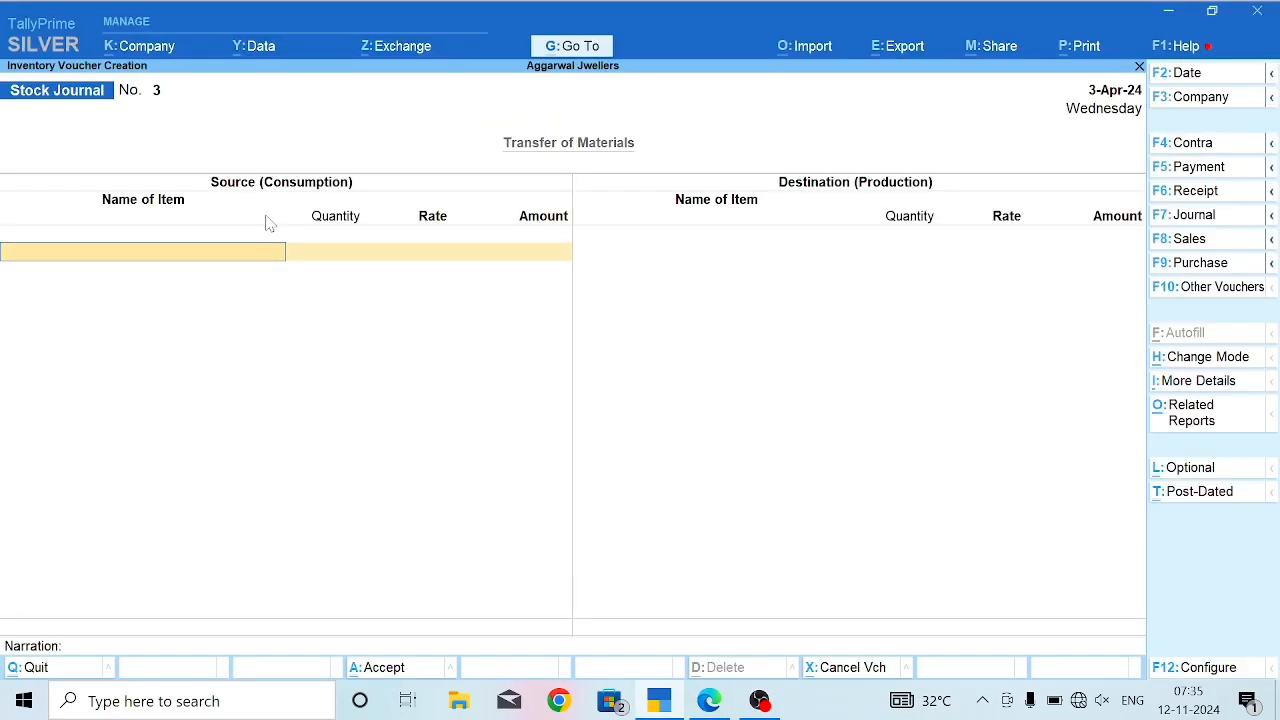
{"action": "key", "text": "F8"}
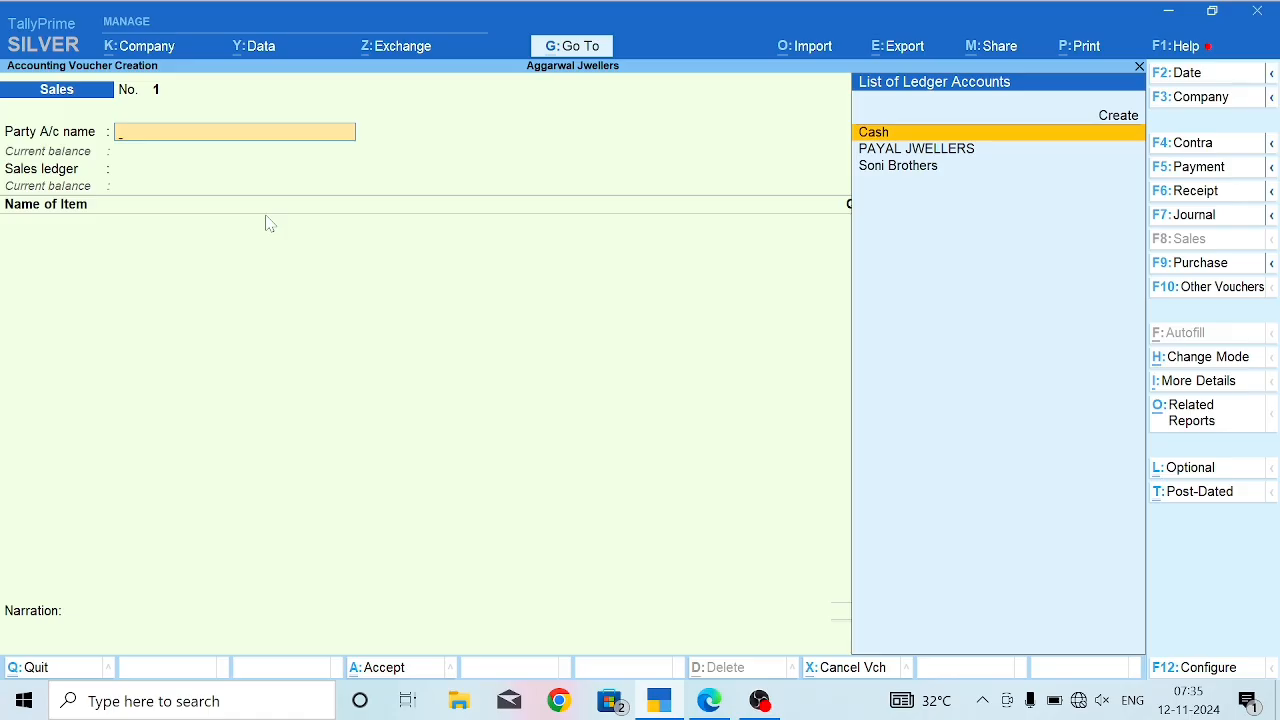
{"action": "key", "text": "Escape"}
{"action": "key", "text": "y"}
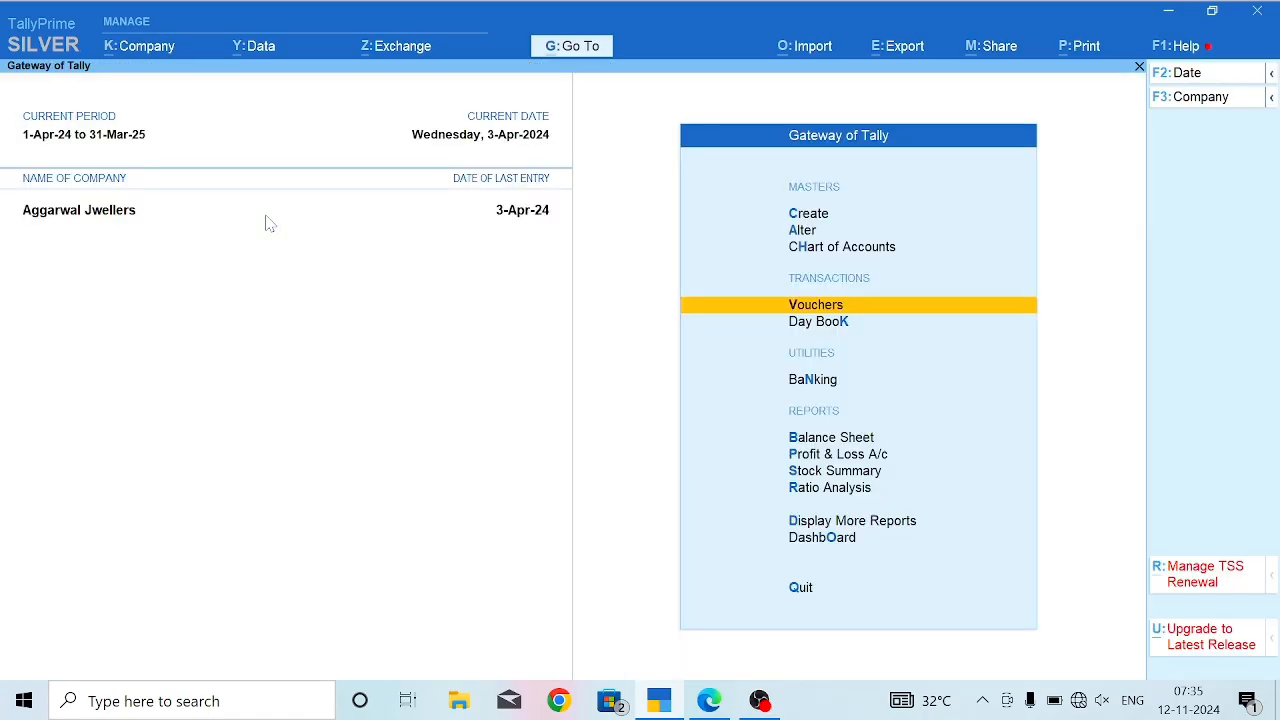
Open the Sales voucher type for alteration.
{"action": "key", "text": "Up"}
{"action": "key", "text": "Up"}
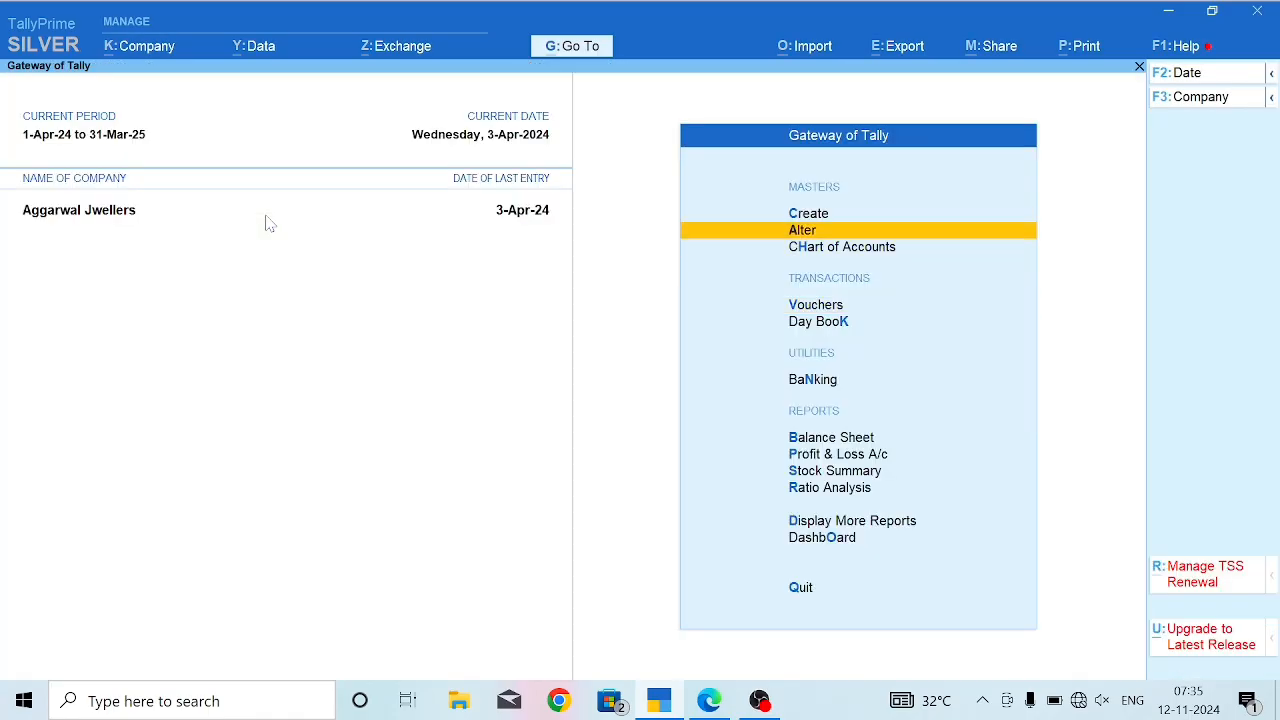
{"action": "key", "text": "Return"}
{"action": "key", "text": "Down"}
{"action": "key", "text": "Down"}
{"action": "key", "text": "Down"}
{"action": "key", "text": "Return"}
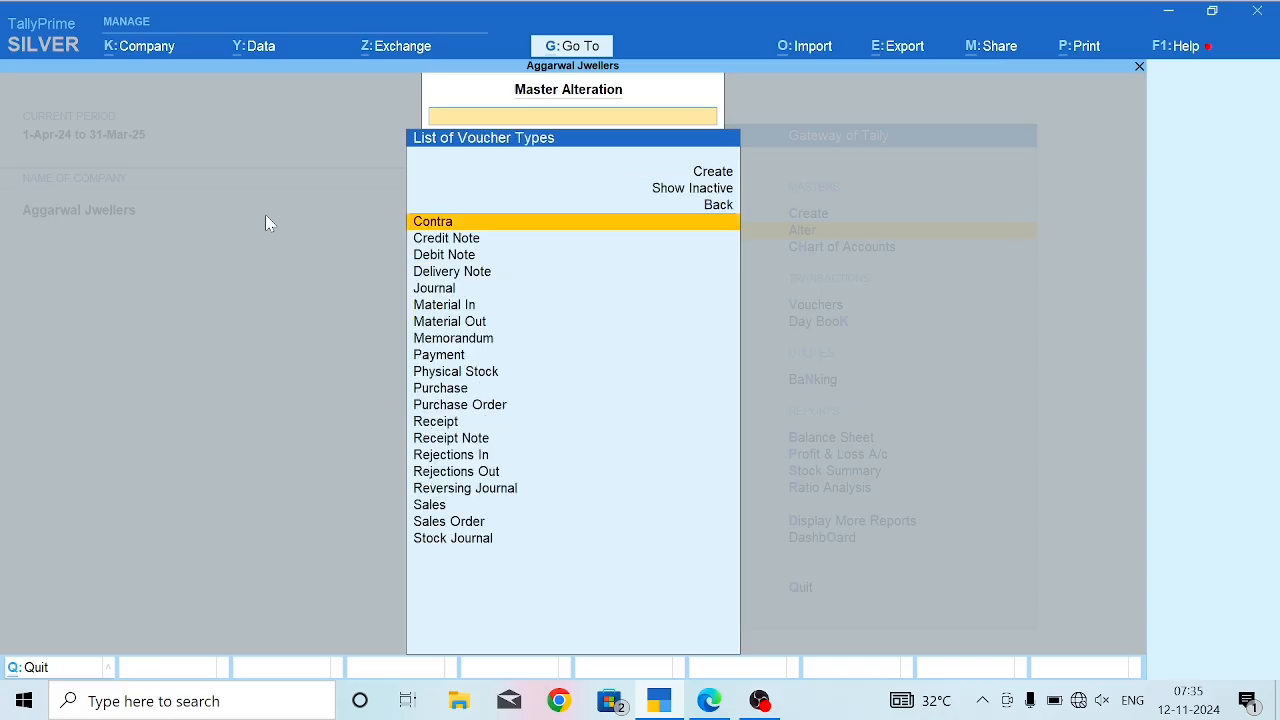
{"action": "type", "text": "sa"}
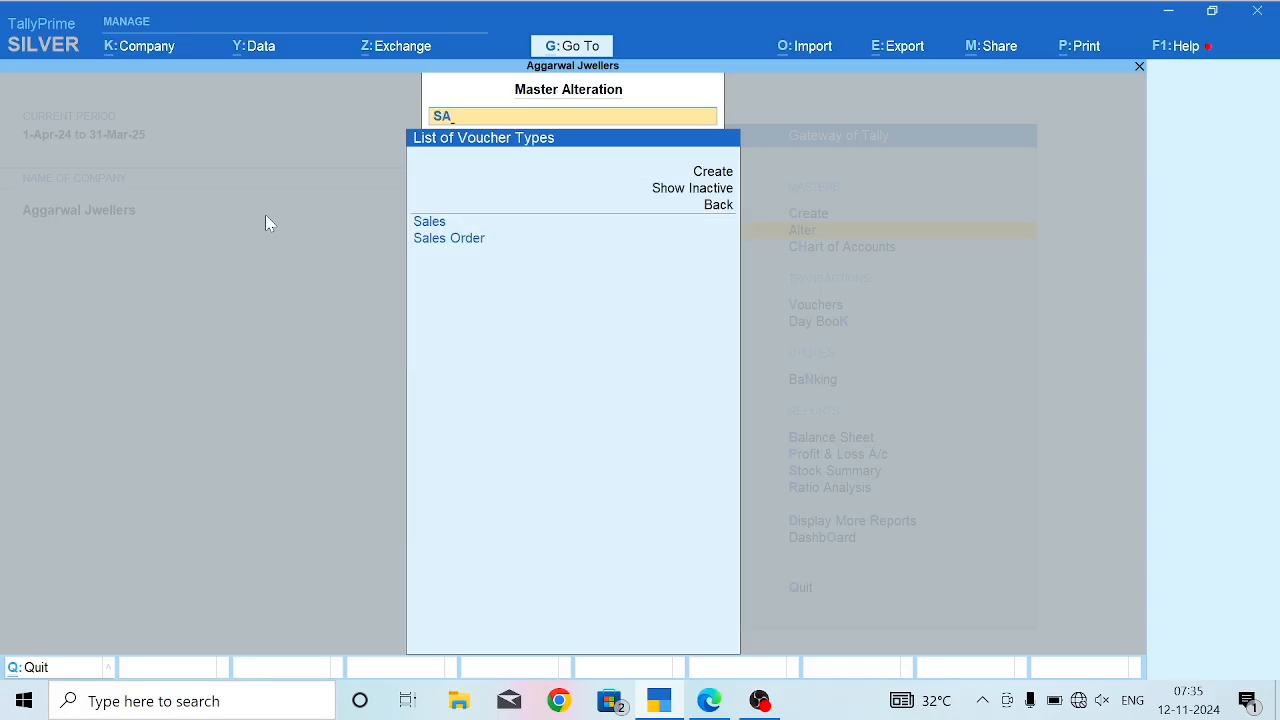
{"action": "key", "text": "Return"}
Add a class named SALES GST to the Sales voucher type, with no excluded or included groups.
{"action": "left_click", "coordinate": [1019, 211]}
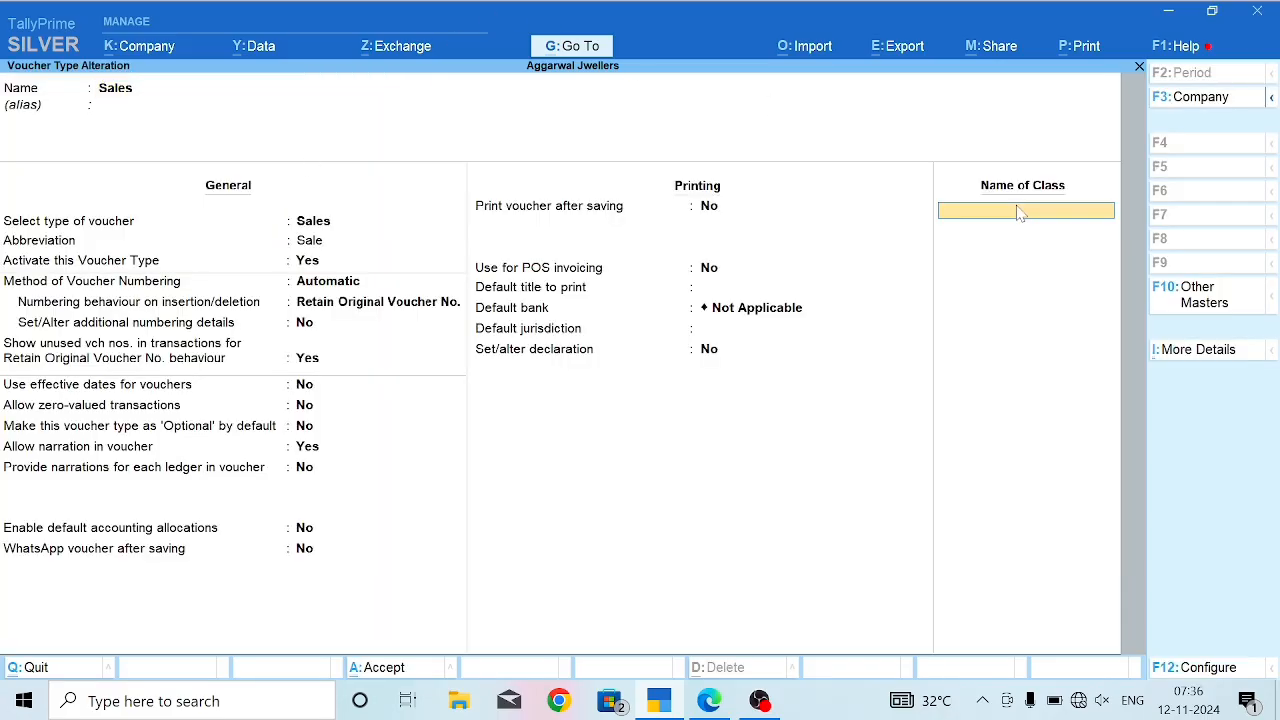
{"action": "type", "text": "SALES GST"}
{"action": "key", "text": "Return"}
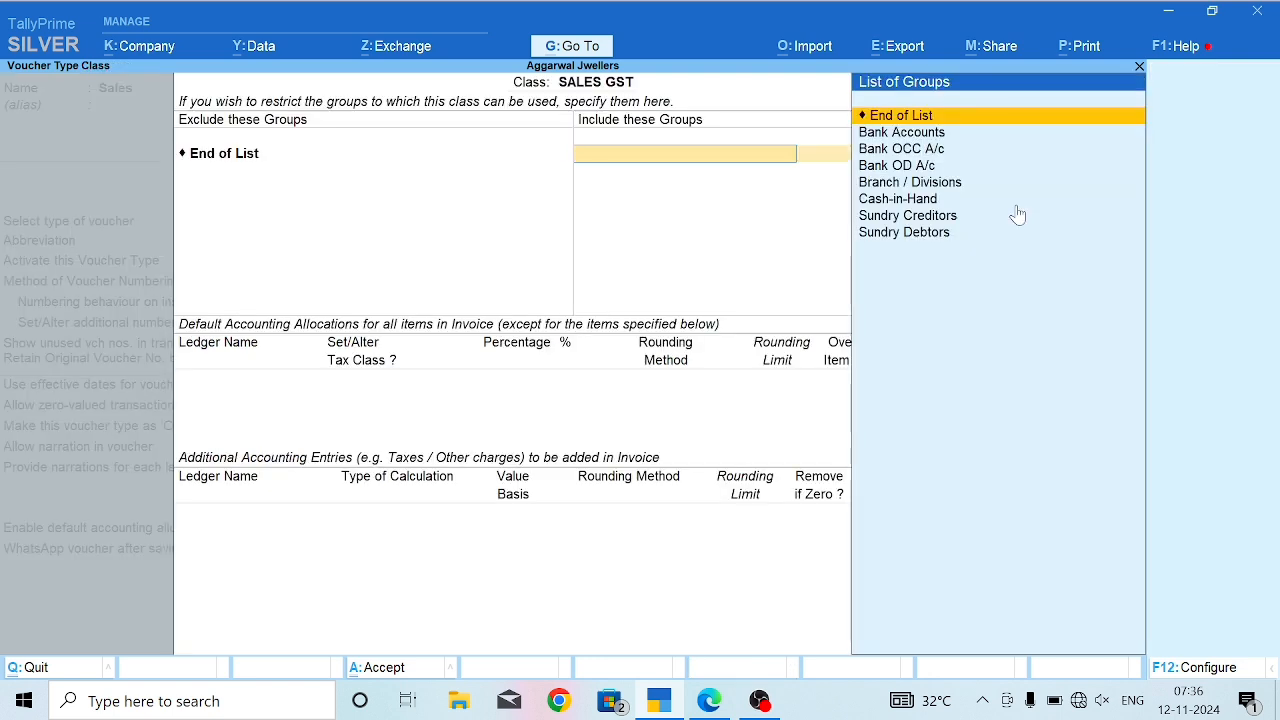
{"action": "key", "text": "Return"}
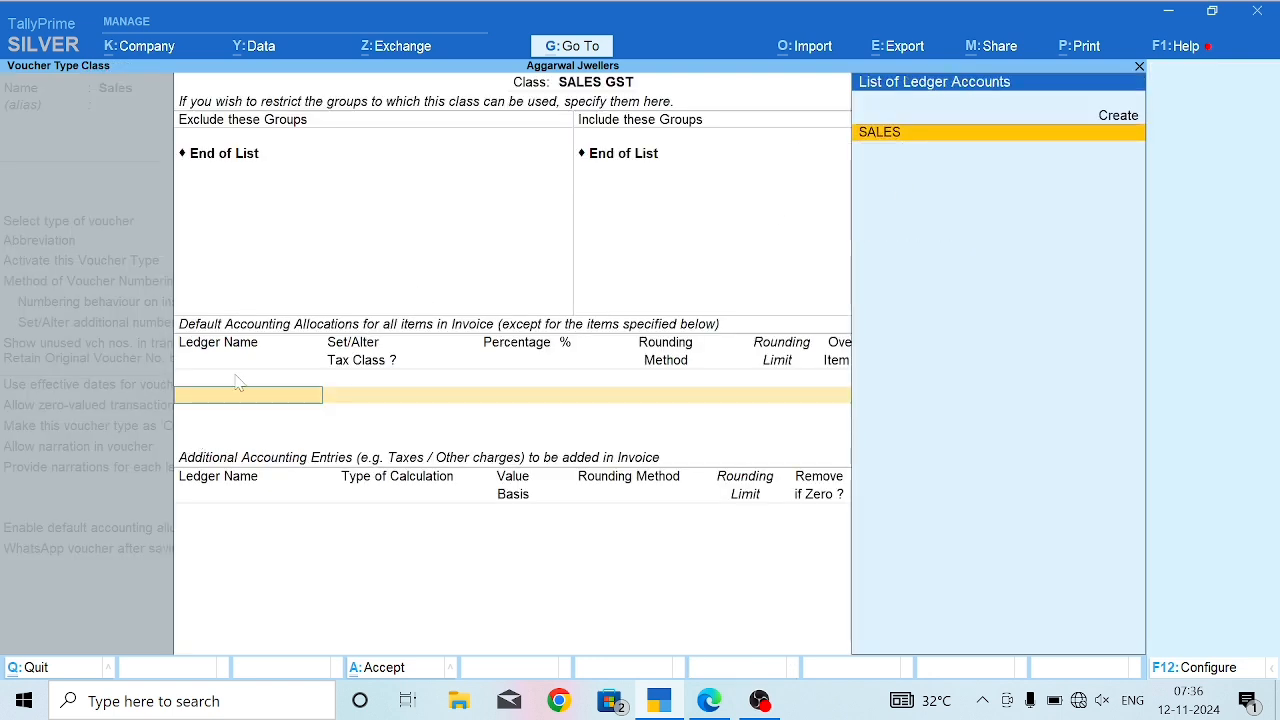
Set the class's default accounting allocation to the SALES ledger at 100 %, without a tax class or item default override.
{"action": "key", "text": "Return"}
{"action": "key", "text": "Return"}
{"action": "key", "text": "Return"}
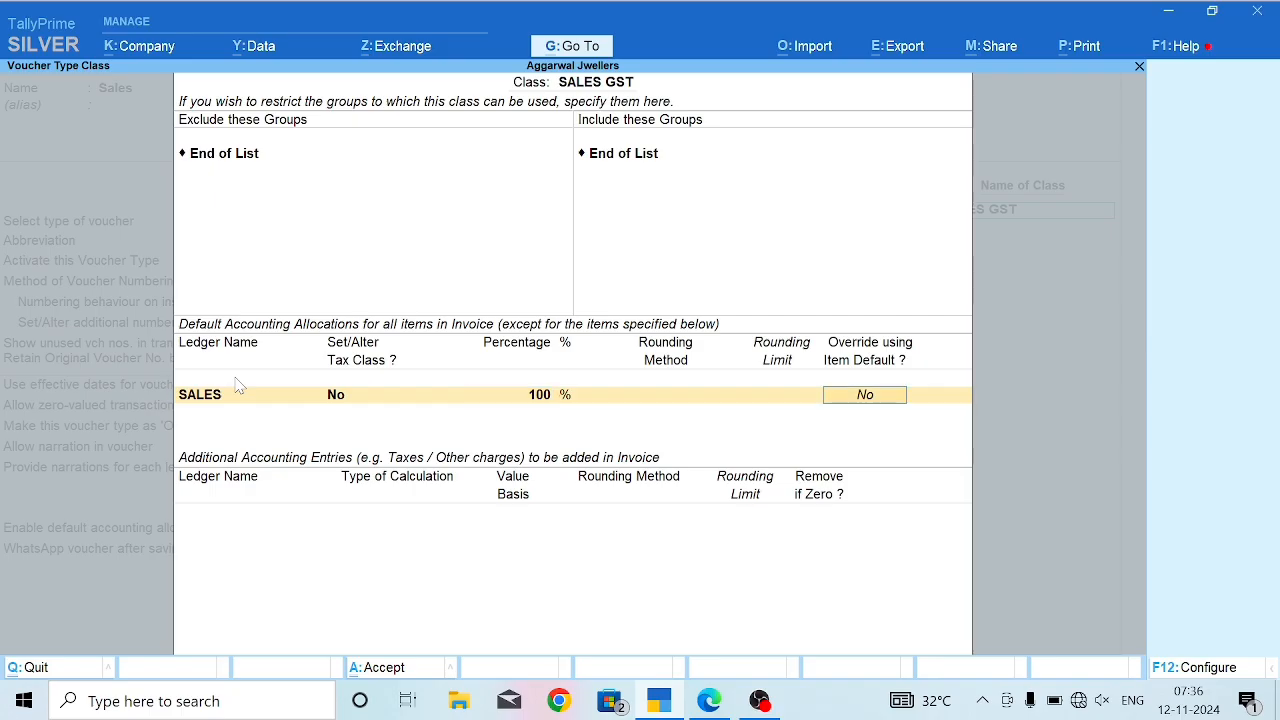
{"action": "key", "text": "Return"}
Add CGST and SGST as additional accounting entries of the class, both removed if zero.
{"action": "key", "text": "Down"}
{"action": "key", "text": "Return"}
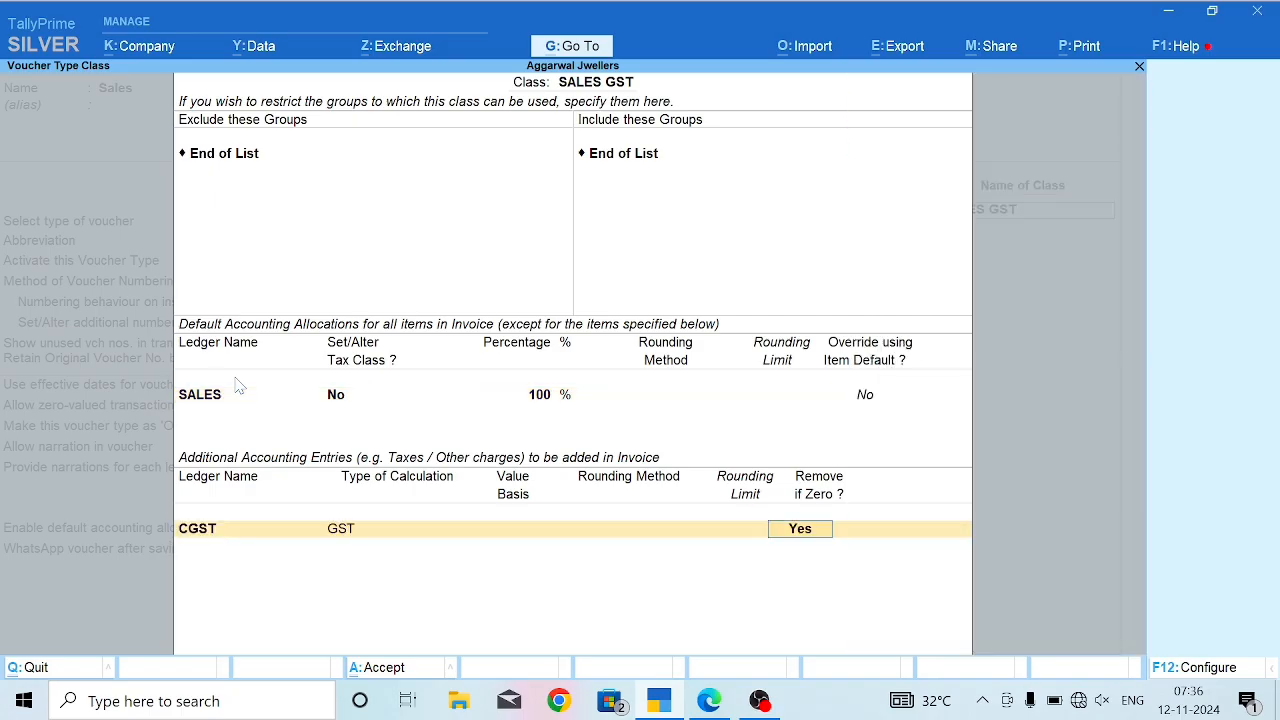
{"action": "key", "text": "Return"}
{"action": "type", "text": "SG"}
{"action": "key", "text": "Return"}
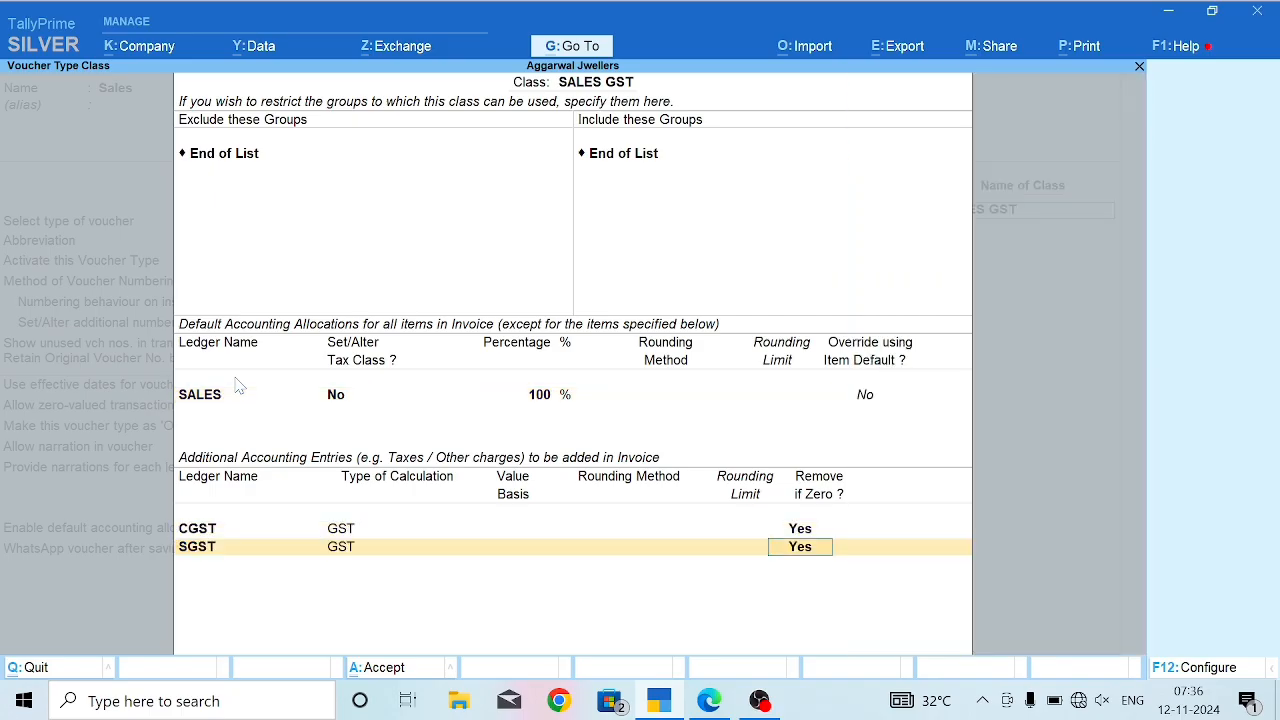
{"action": "key", "text": "Return"}
Add ROUND OFF as an additional entry calculated As Total Amount Rounding with Normal Rounding, removed if zero.
{"action": "type", "text": "RO"}
{"action": "key", "text": "Return"}
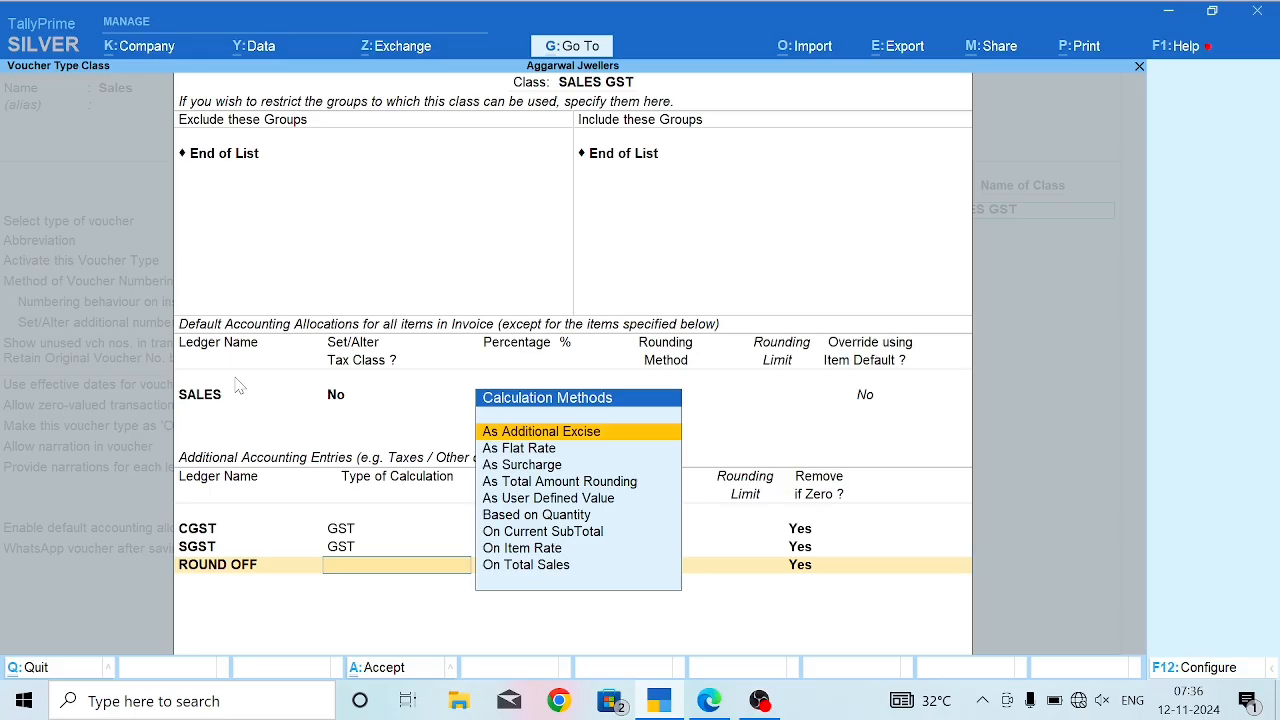
{"action": "key", "text": "Down"}
{"action": "key", "text": "Down"}
{"action": "key", "text": "Down"}
{"action": "key", "text": "Down"}
{"action": "key", "text": "Up"}
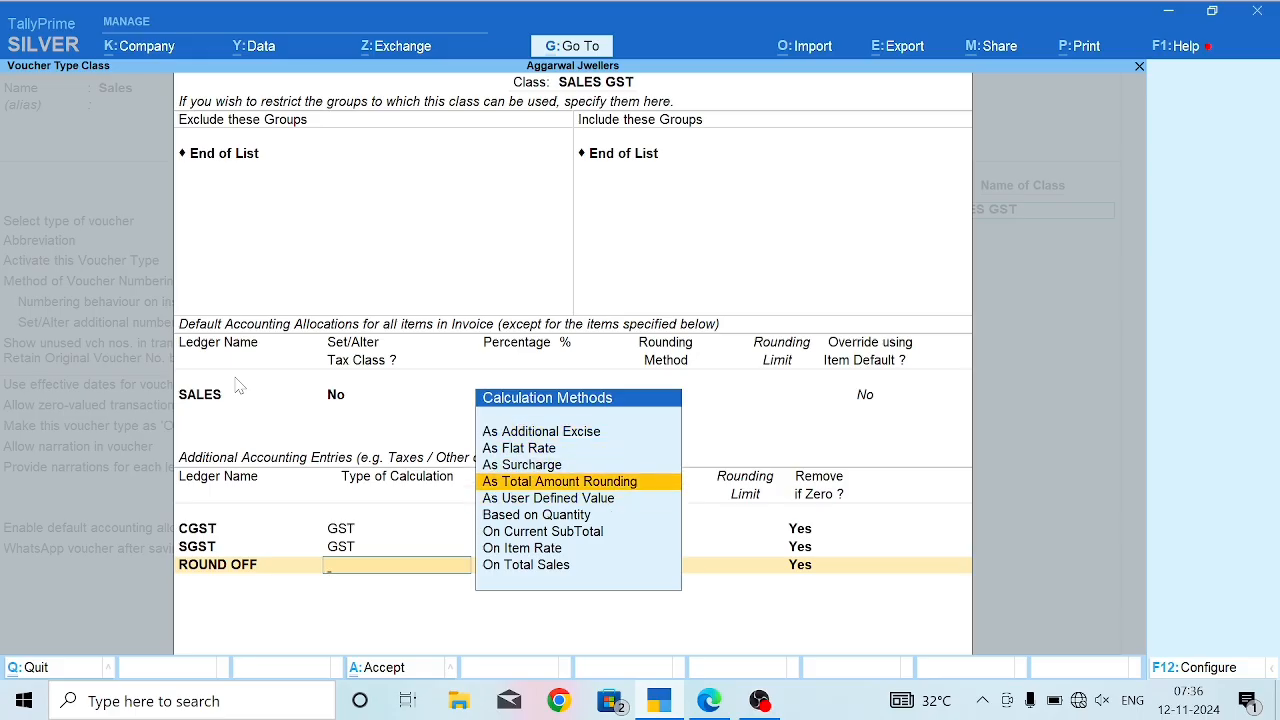
{"action": "key", "text": "Return"}
{"action": "key", "text": "Down"}
{"action": "key", "text": "Down"}
{"action": "key", "text": "Return"}
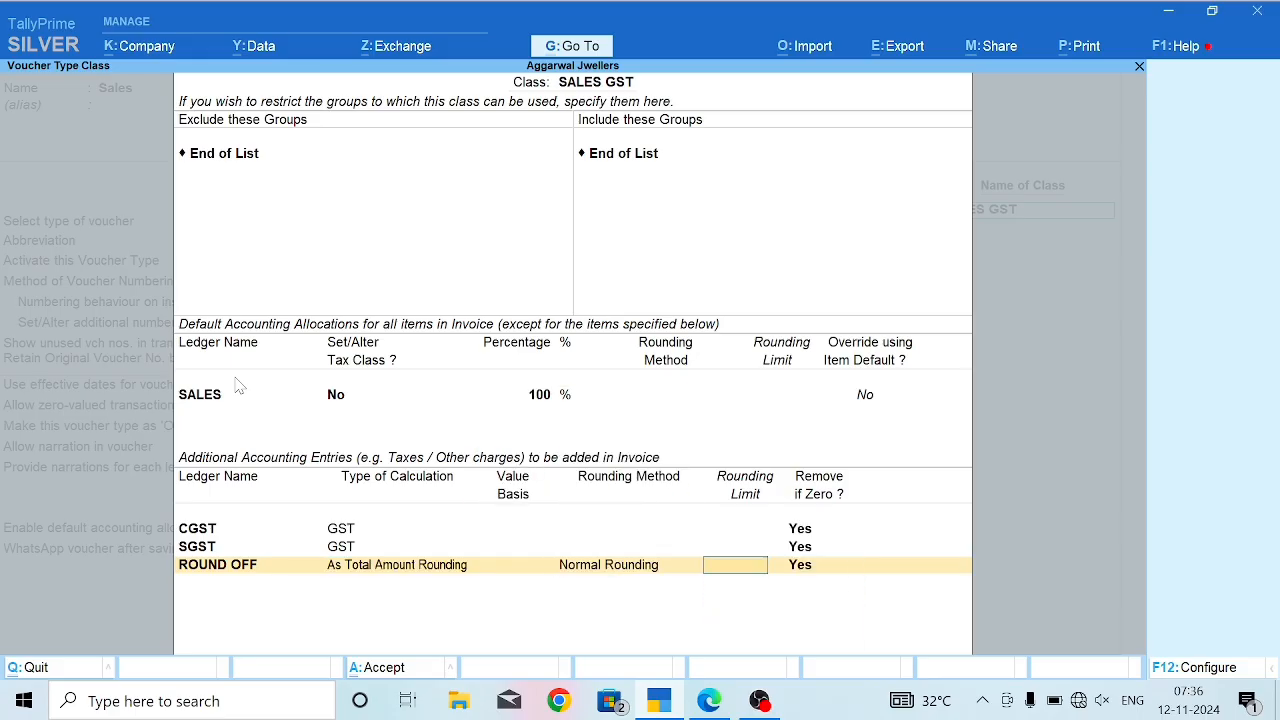
{"action": "key", "text": "Return"}
{"action": "key", "text": "Return"}
Create a secondary ledger named MAKING CHARGES under the Indirect Incomes group.
{"action": "key", "text": "alt+c"}
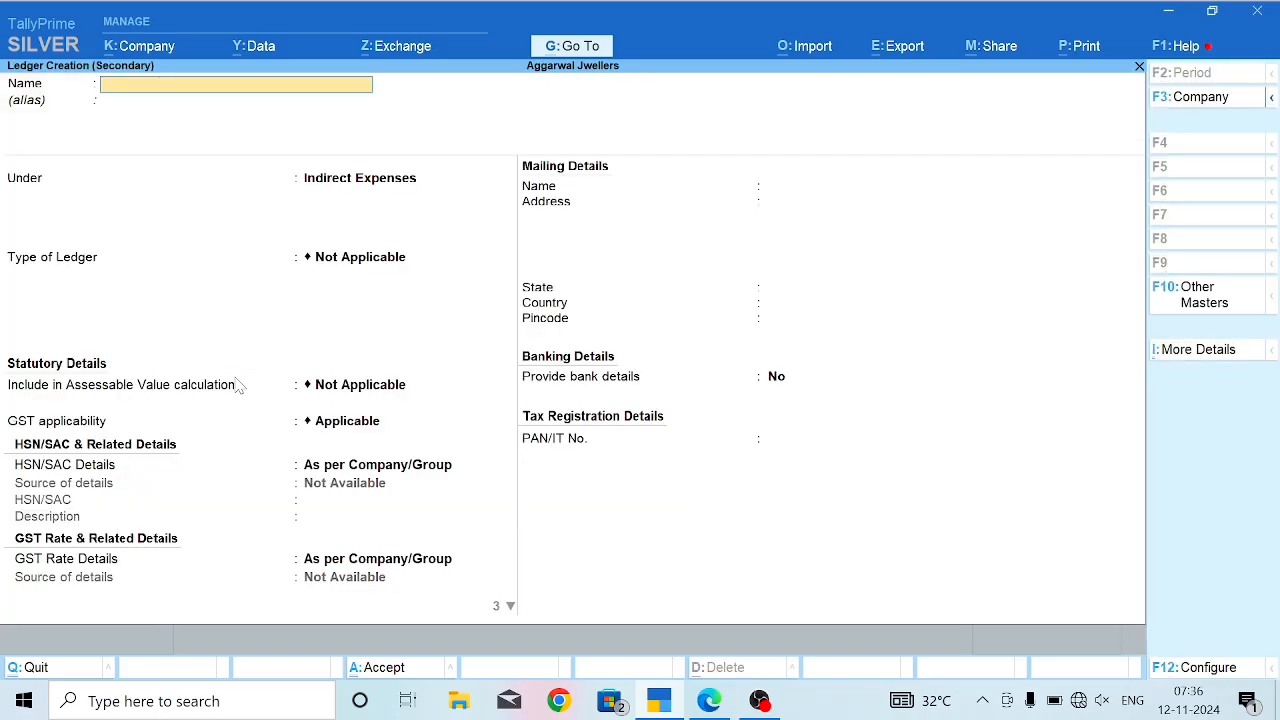
{"action": "type", "text": "MAKING CHARGES"}
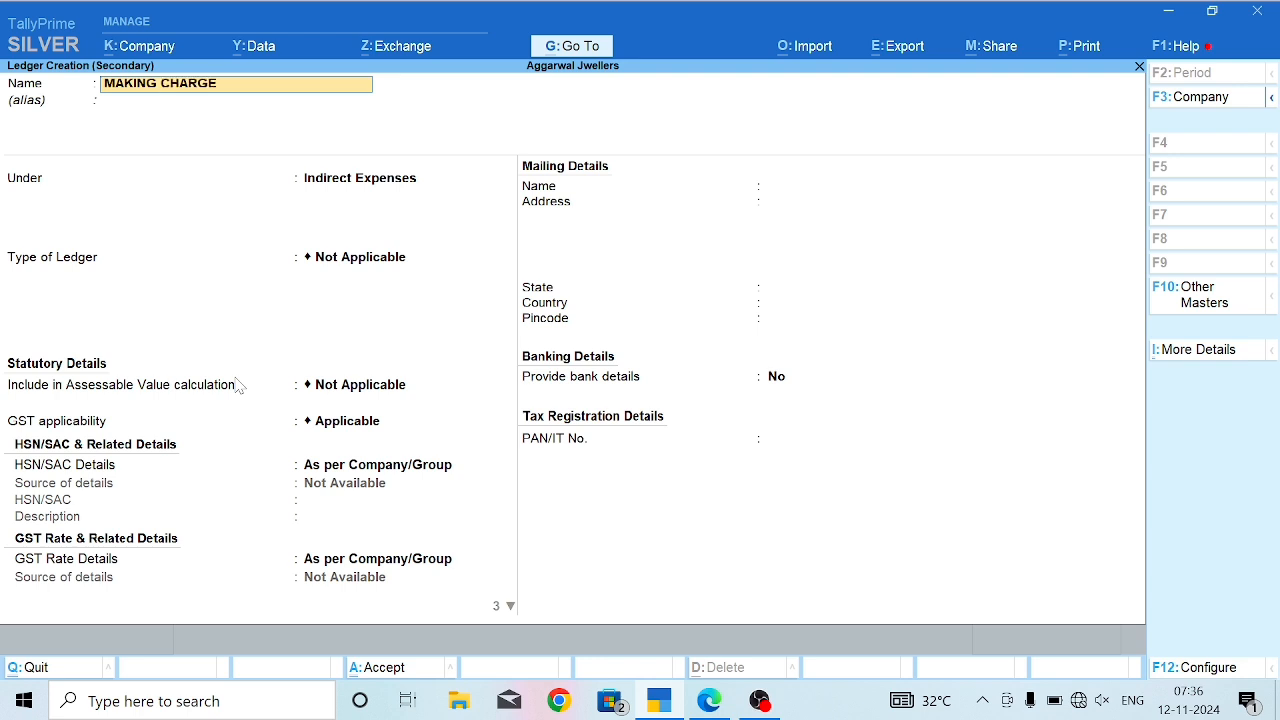
{"action": "key", "text": "Return"}
{"action": "type", "text": "IND"}
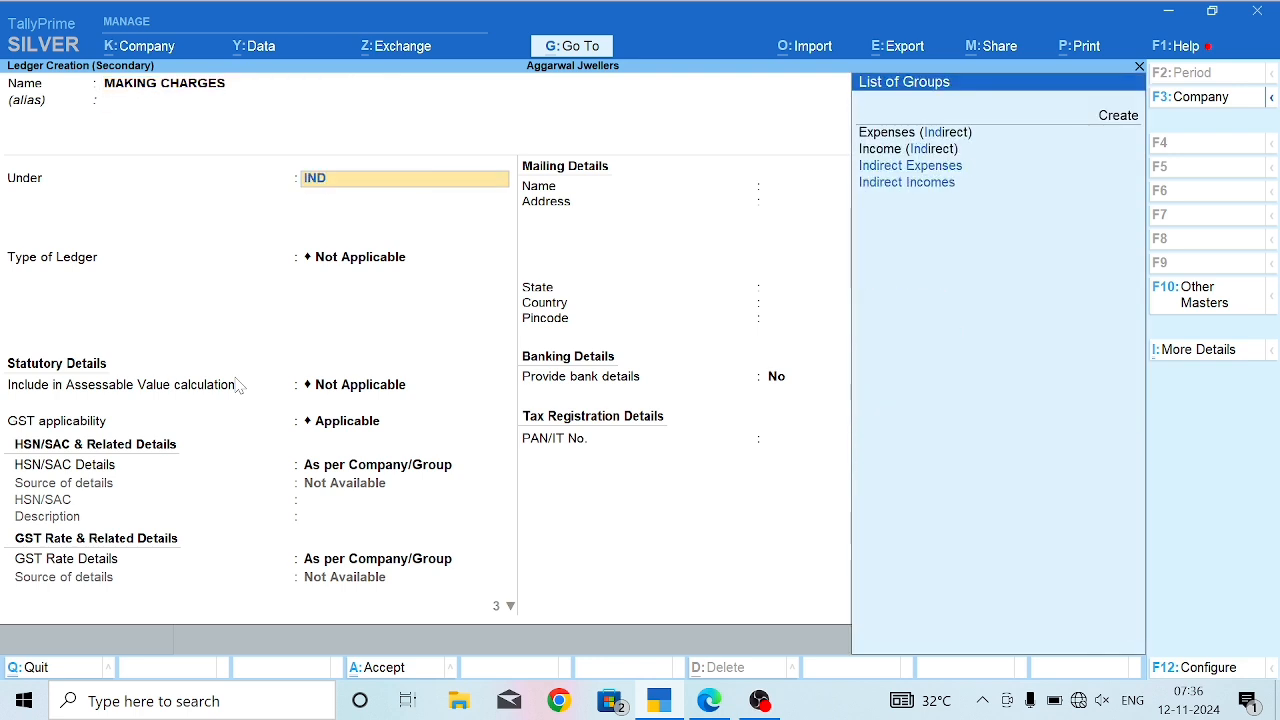
{"action": "key", "text": "Down"}
{"action": "key", "text": "Return"}
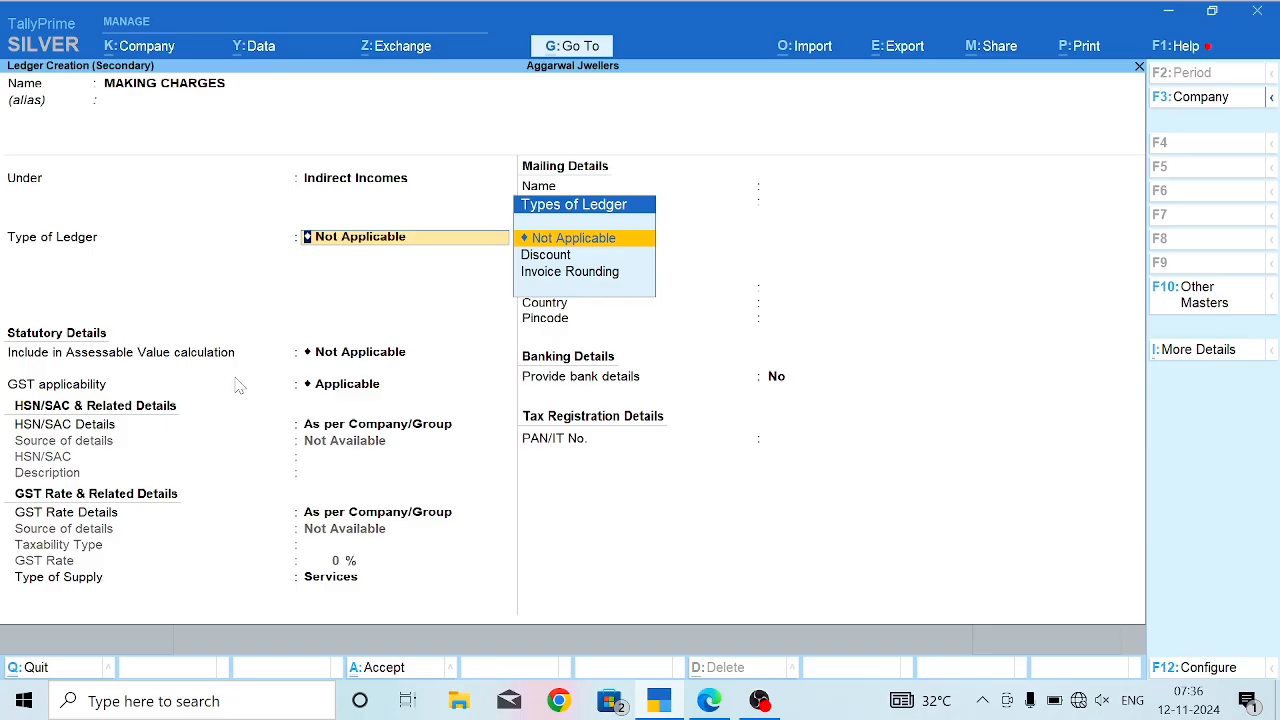
Set GST applicability of the MAKING CHARGES ledger to Not Applicable, leave bank details at No, and save it.
{"action": "key", "text": "Return"}
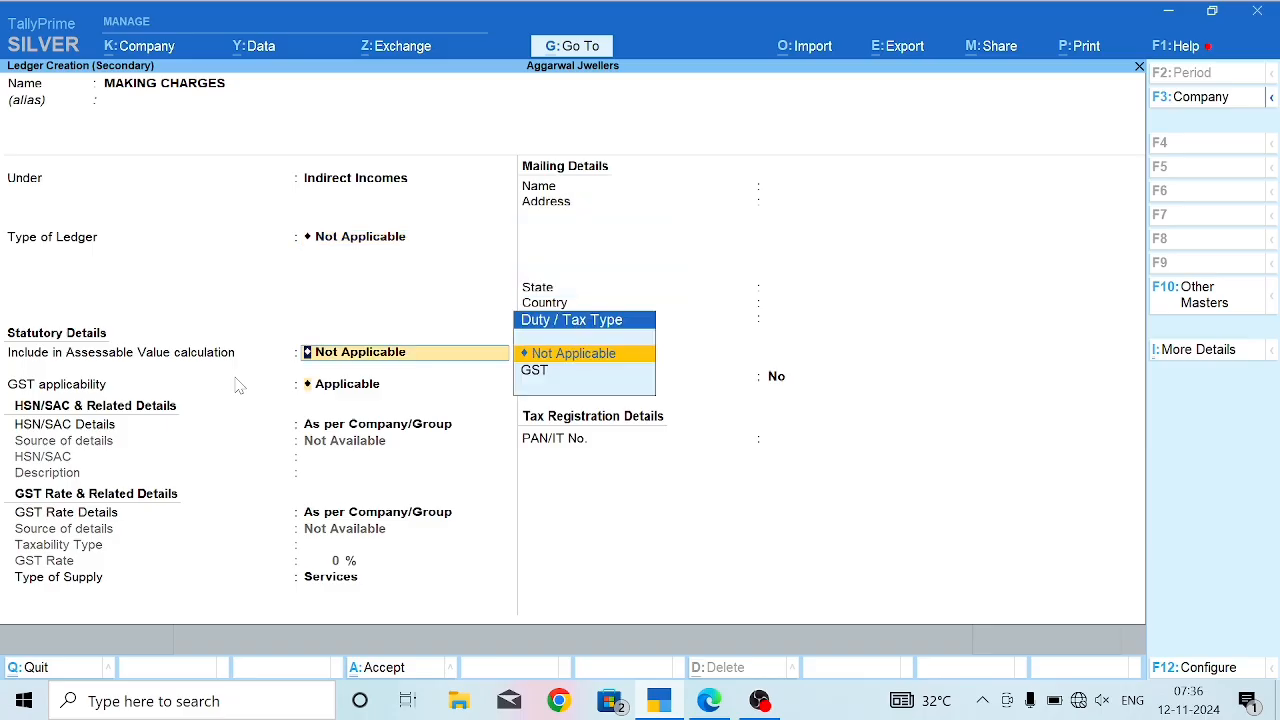
{"action": "key", "text": "Return"}
{"action": "key", "text": "Return"}
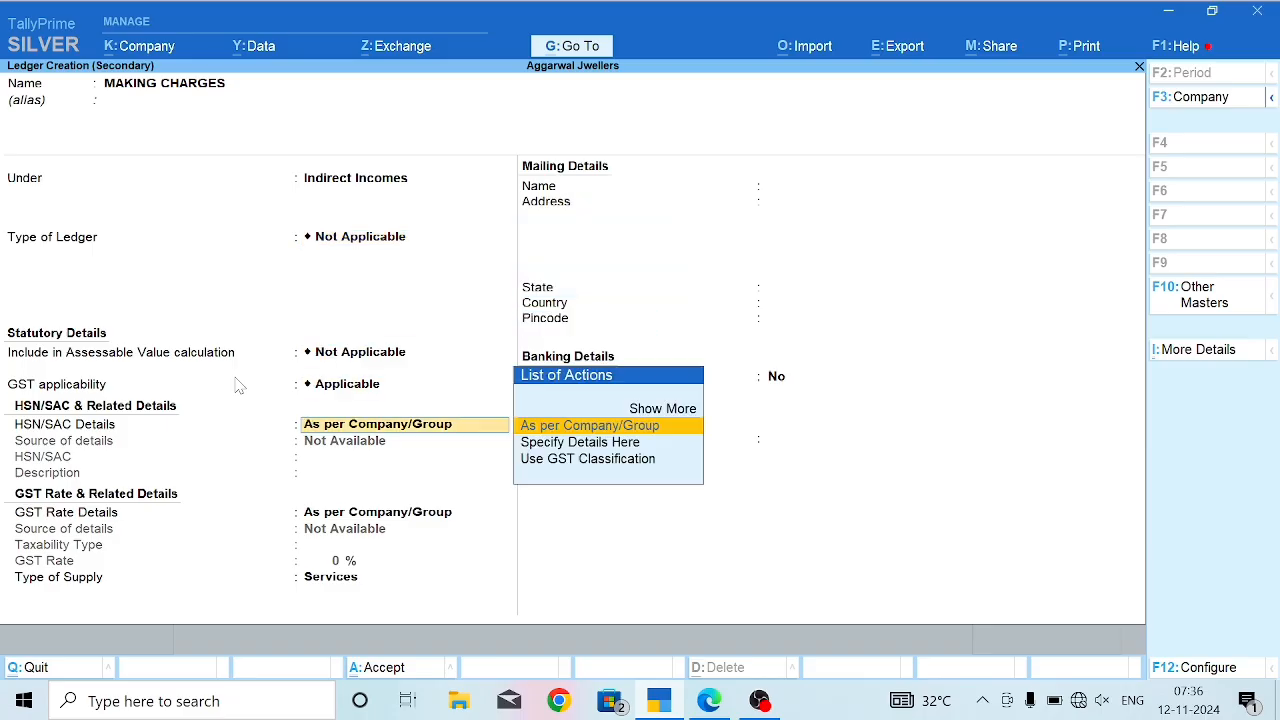
{"action": "key", "text": "BackSpace"}
{"action": "key", "text": "Down"}
{"action": "key", "text": "Return"}
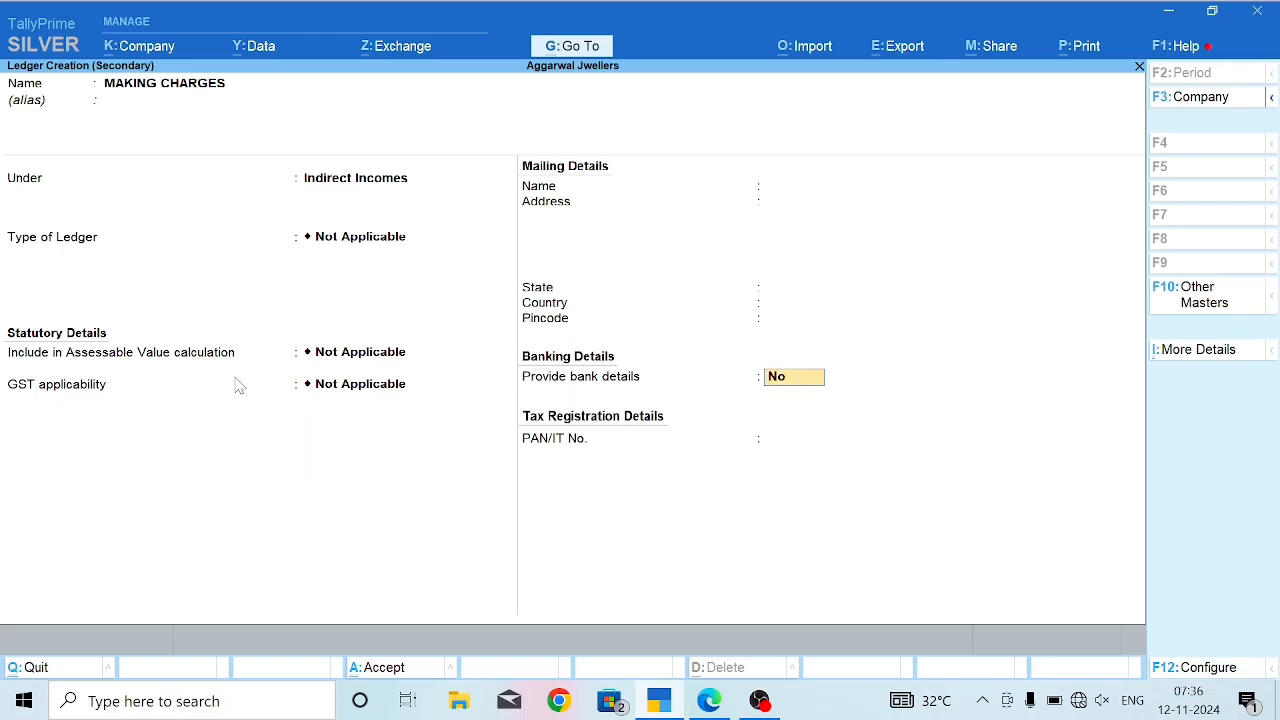
{"action": "key", "text": "Return"}
{"action": "key", "text": "Return"}
Set the MAKING CHARGES entry of the SALES GST class to be calculated Based on Quantity.
{"action": "key", "text": "Down"}
{"action": "key", "text": "Down"}
{"action": "key", "text": "Down"}
{"action": "key", "text": "Down"}
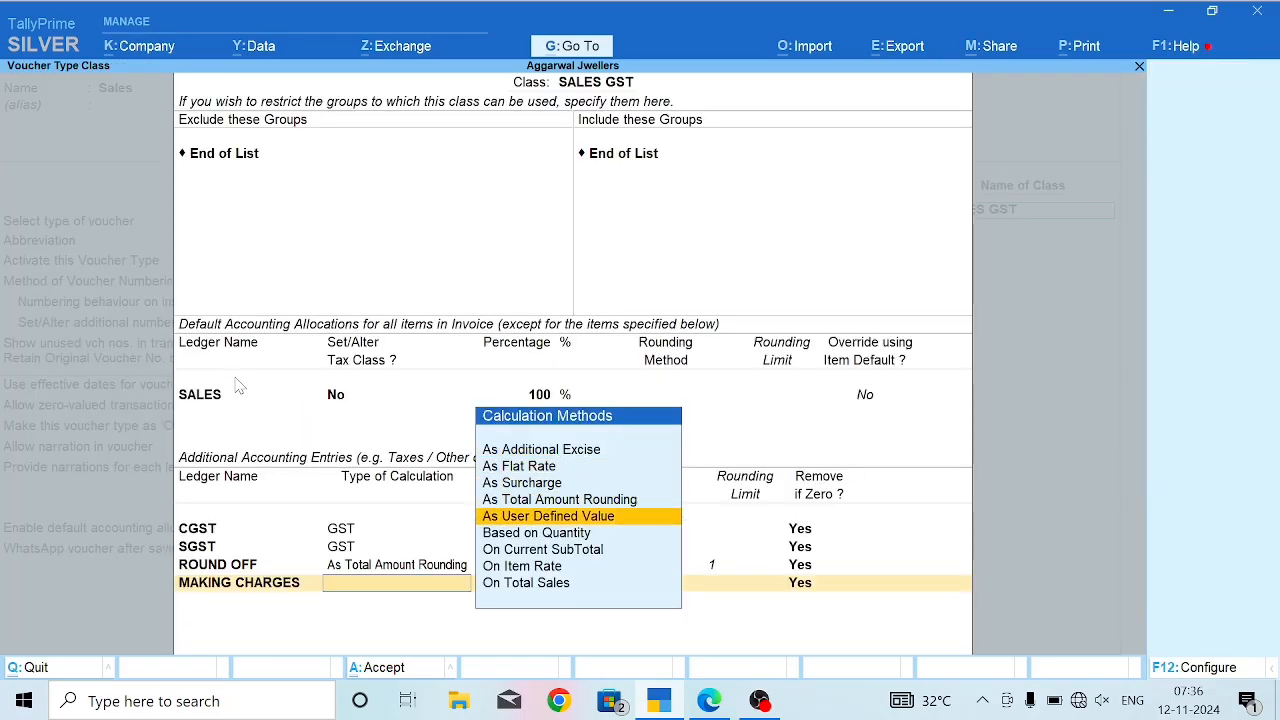
{"action": "key", "text": "Down"}
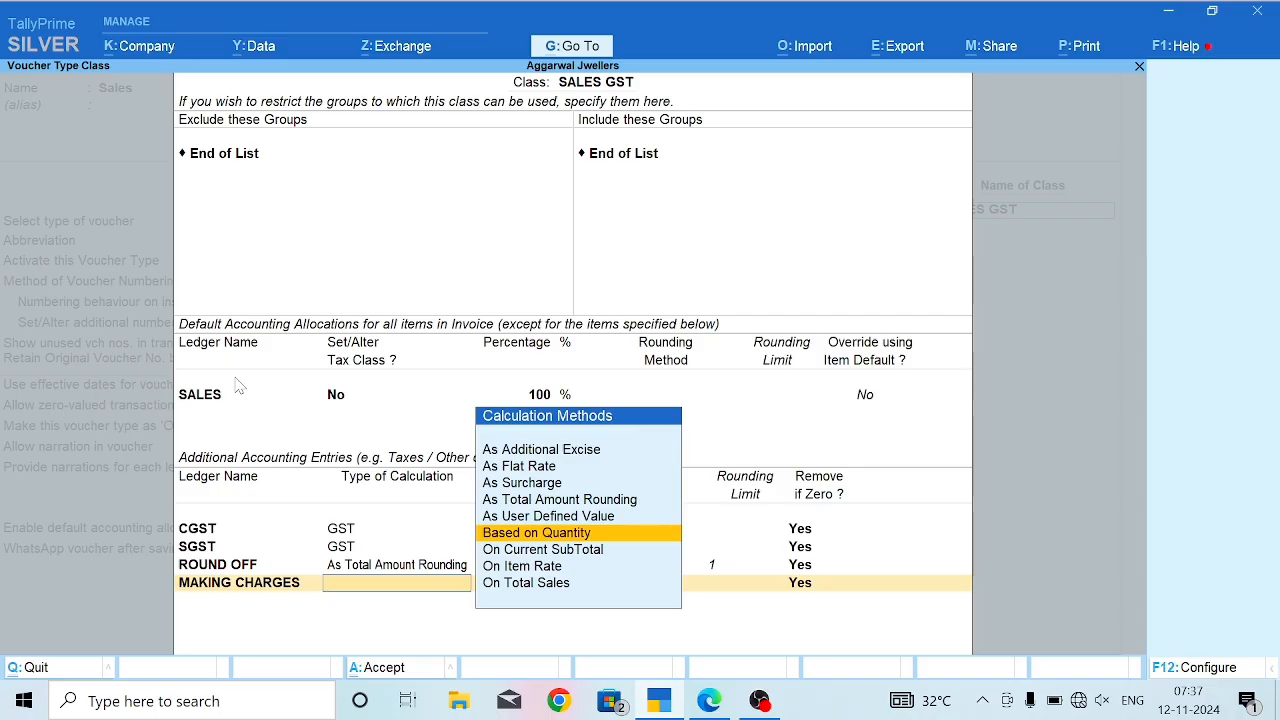
{"action": "key", "text": "Return"}
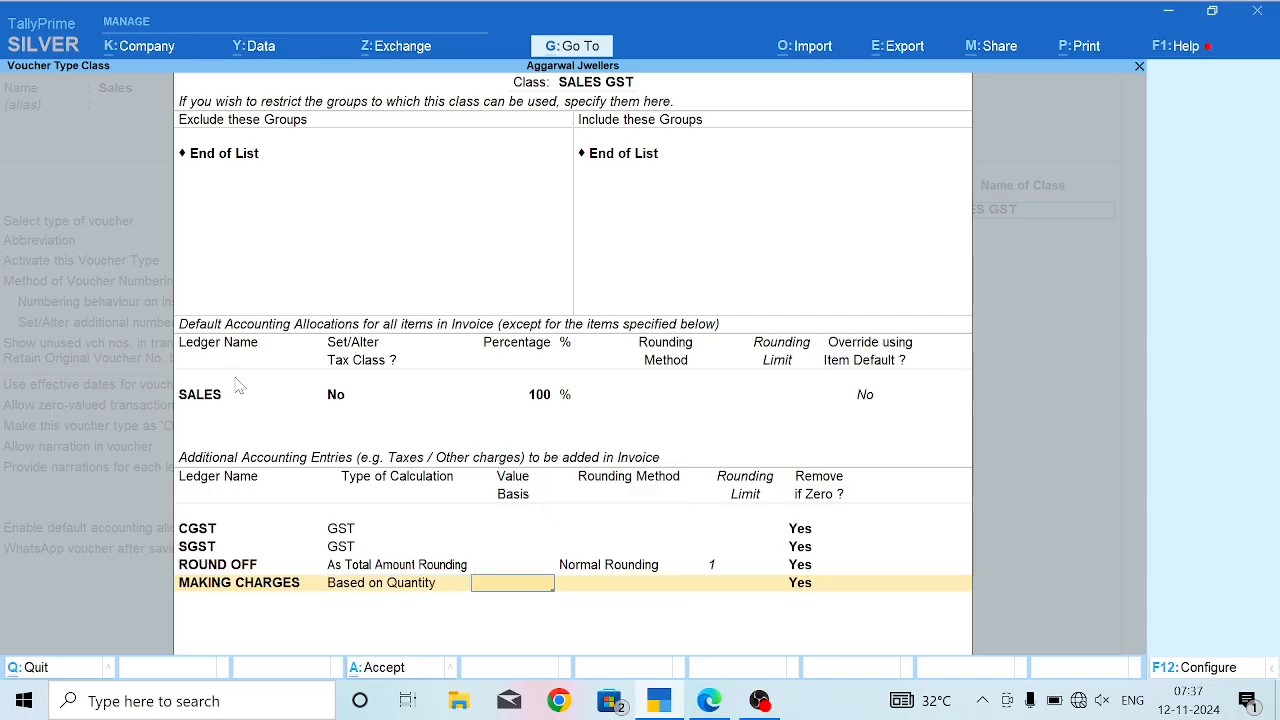
Give the MAKING CHARGES entry a value basis of 30 with Normal Rounding, limit 1, removed if zero.
{"action": "type", "text": "30"}
{"action": "key", "text": "Return"}
{"action": "key", "text": "Down"}
{"action": "key", "text": "Down"}
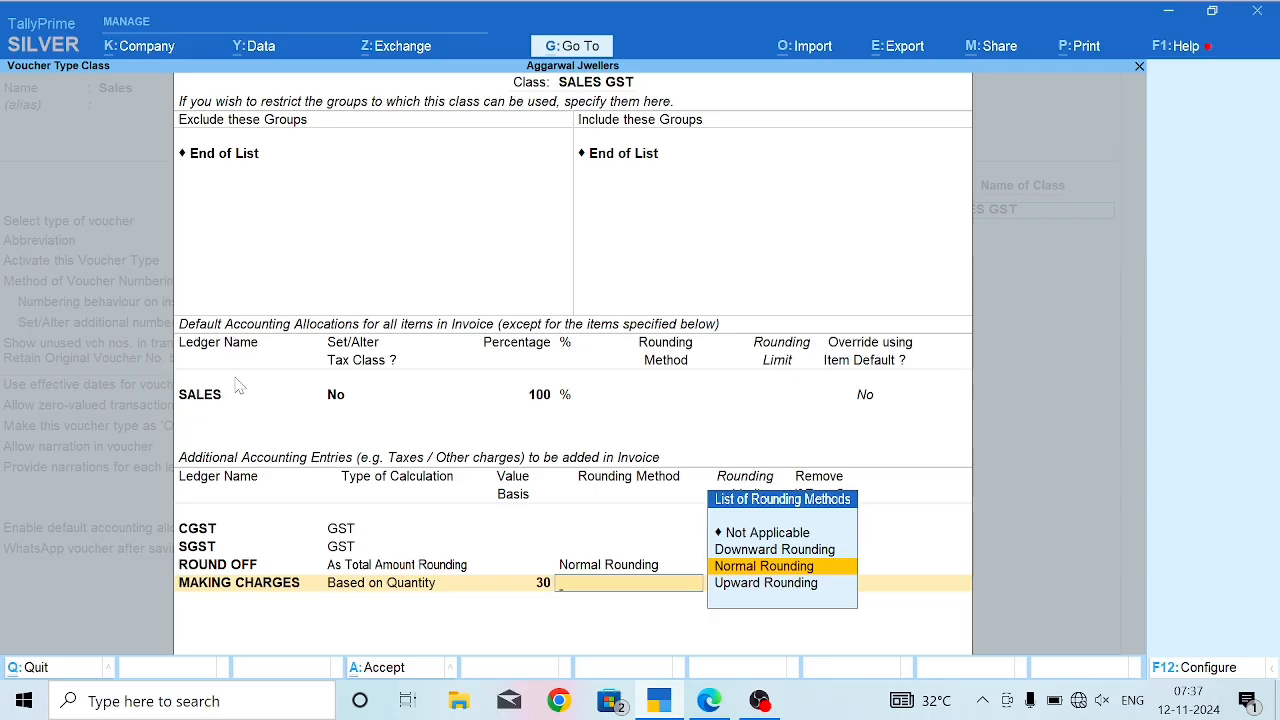
{"action": "key", "text": "Return"}
{"action": "key", "text": "Return"}
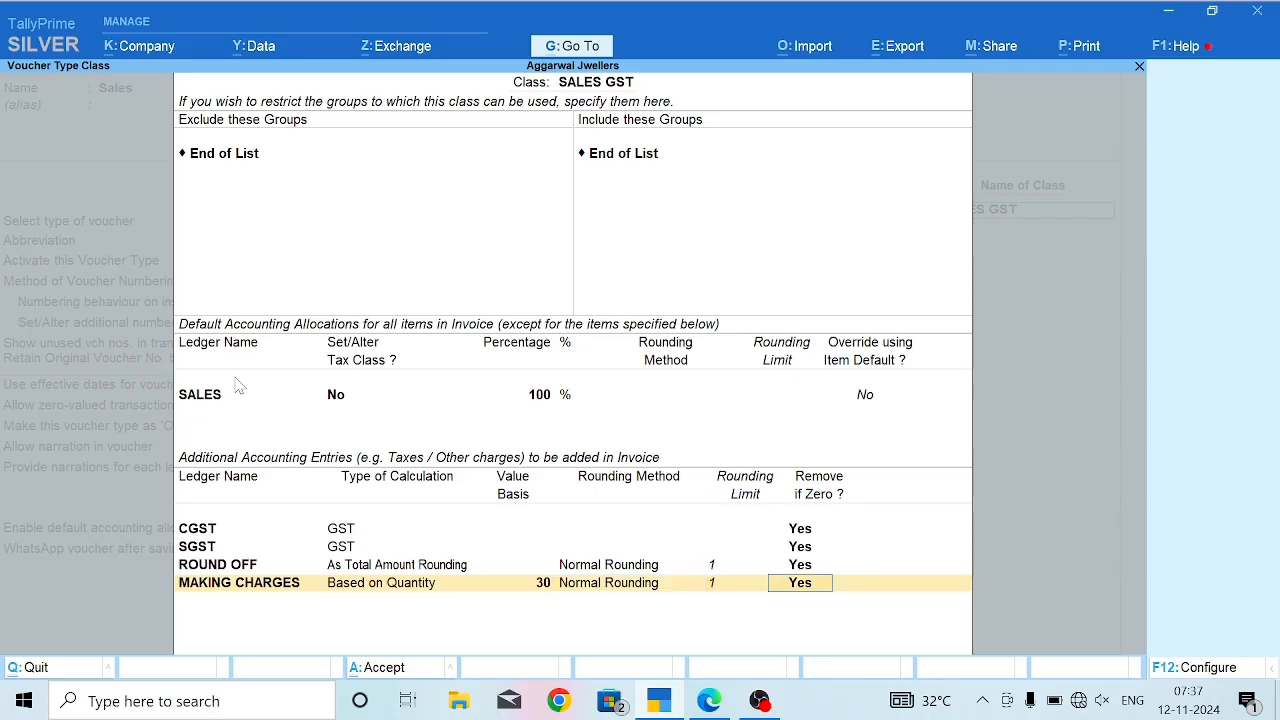
{"action": "key", "text": "Return"}
Accept the SALES GST class, save the Sales voucher type, and return to the Gateway of Tally.
{"action": "key", "text": "Return"}
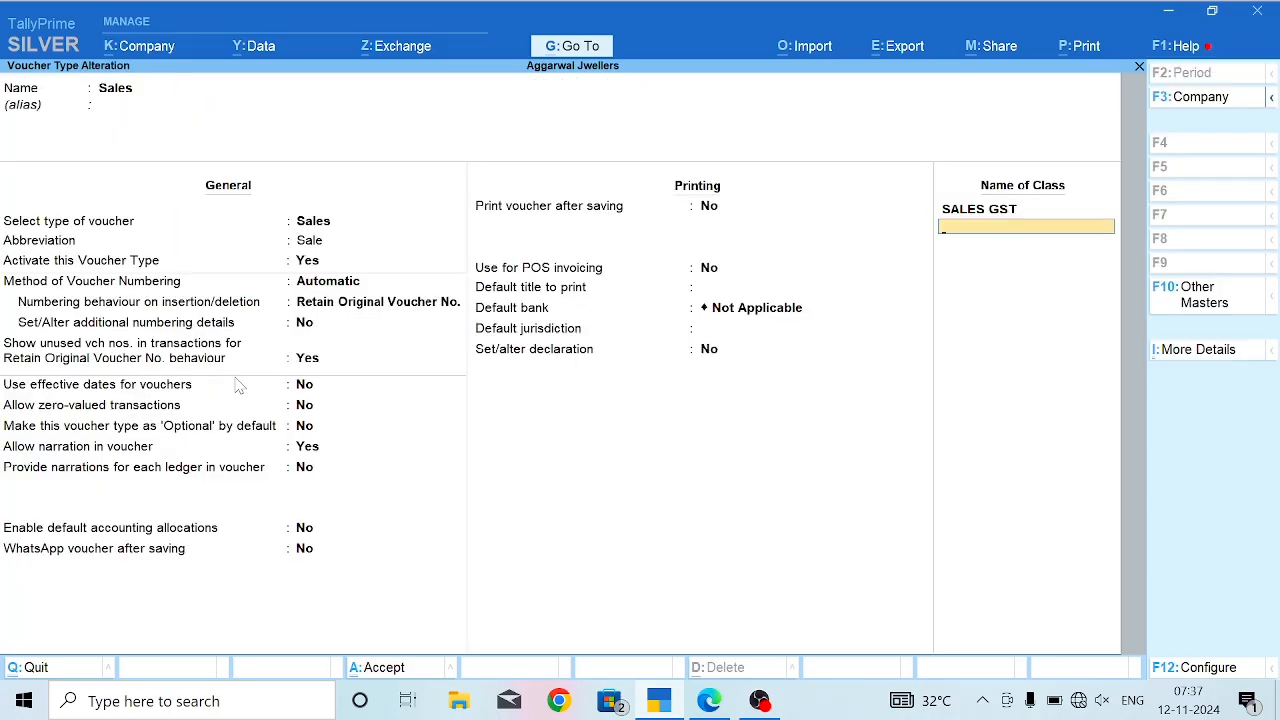
{"action": "key", "text": "Return"}
{"action": "key", "text": "Return"}
{"action": "key", "text": "Escape"}
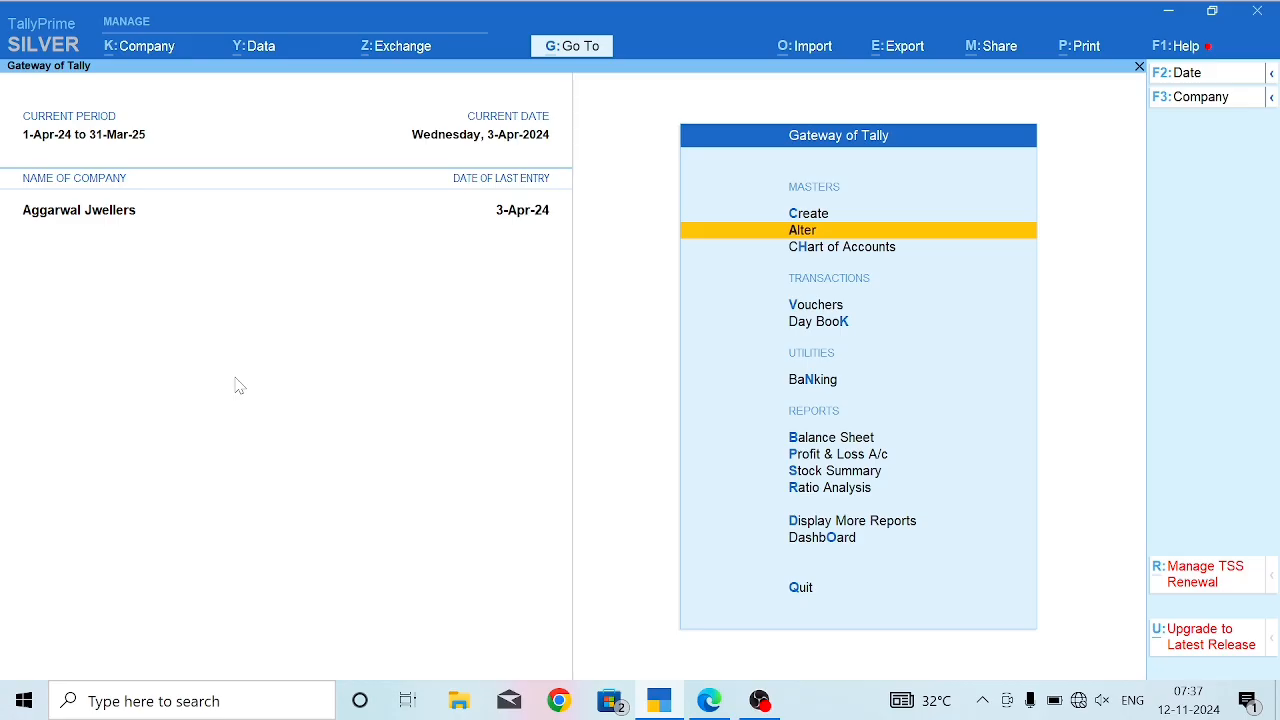
Start a new Sales voucher using the SALES GST voucher class.
{"action": "key", "text": "v"}
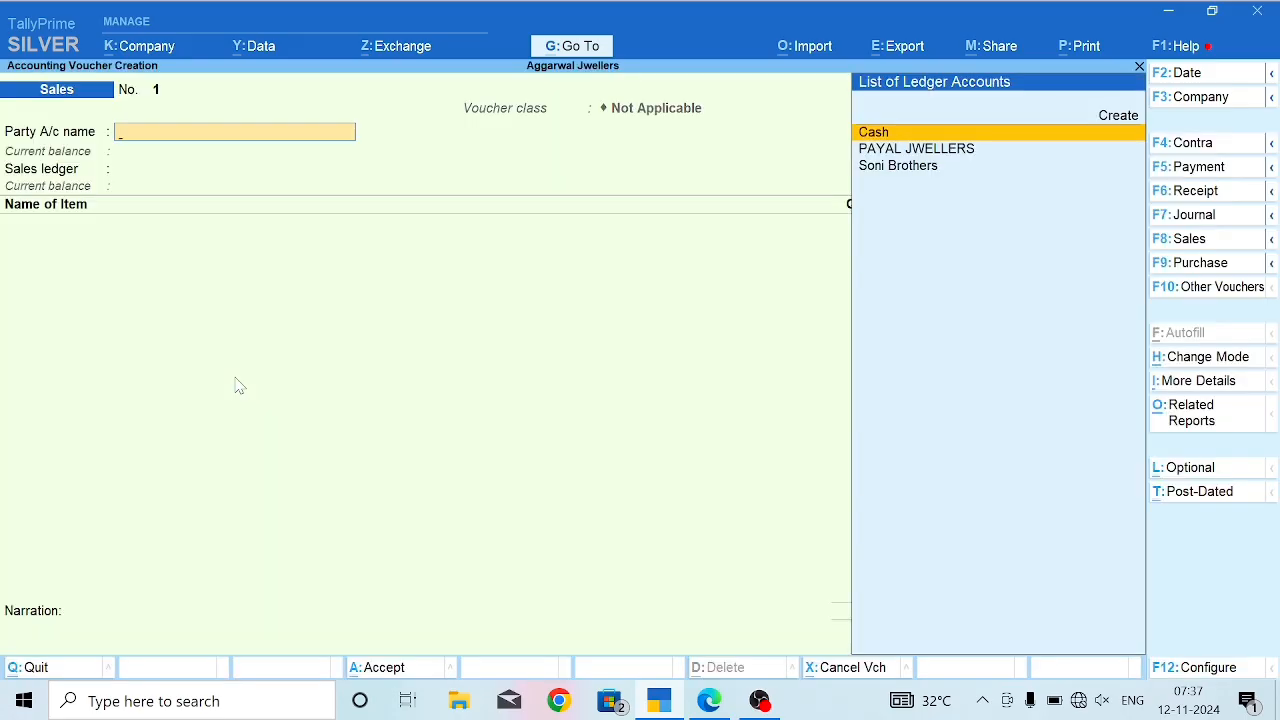
{"action": "key", "text": "F8"}
{"action": "key", "text": "Down"}
{"action": "key", "text": "Return"}
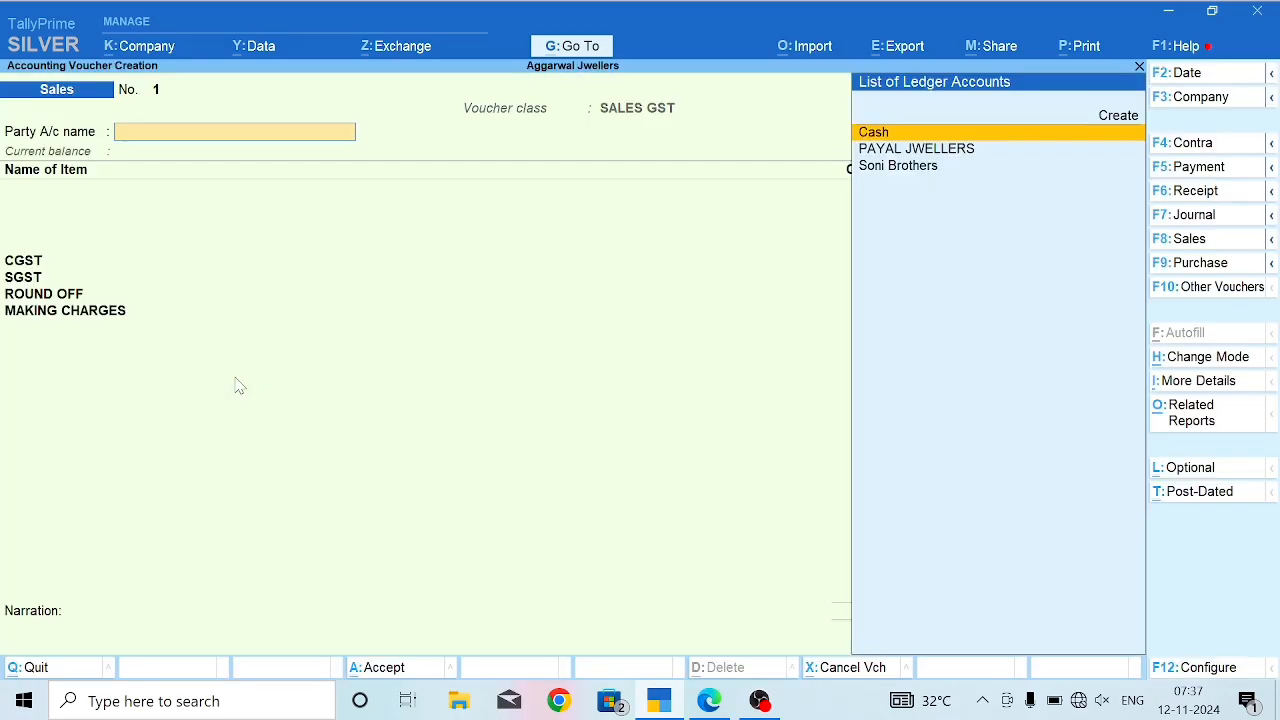
Consult the date on the tax invoice PDF in Edge, return to TallyPrime, and set the voucher date to 5-Apr-24.
{"action": "key", "text": "alt+Tab"}
{"action": "scroll", "coordinate": [486, 437], "scroll_direction": "up", "scroll_amount": 5}
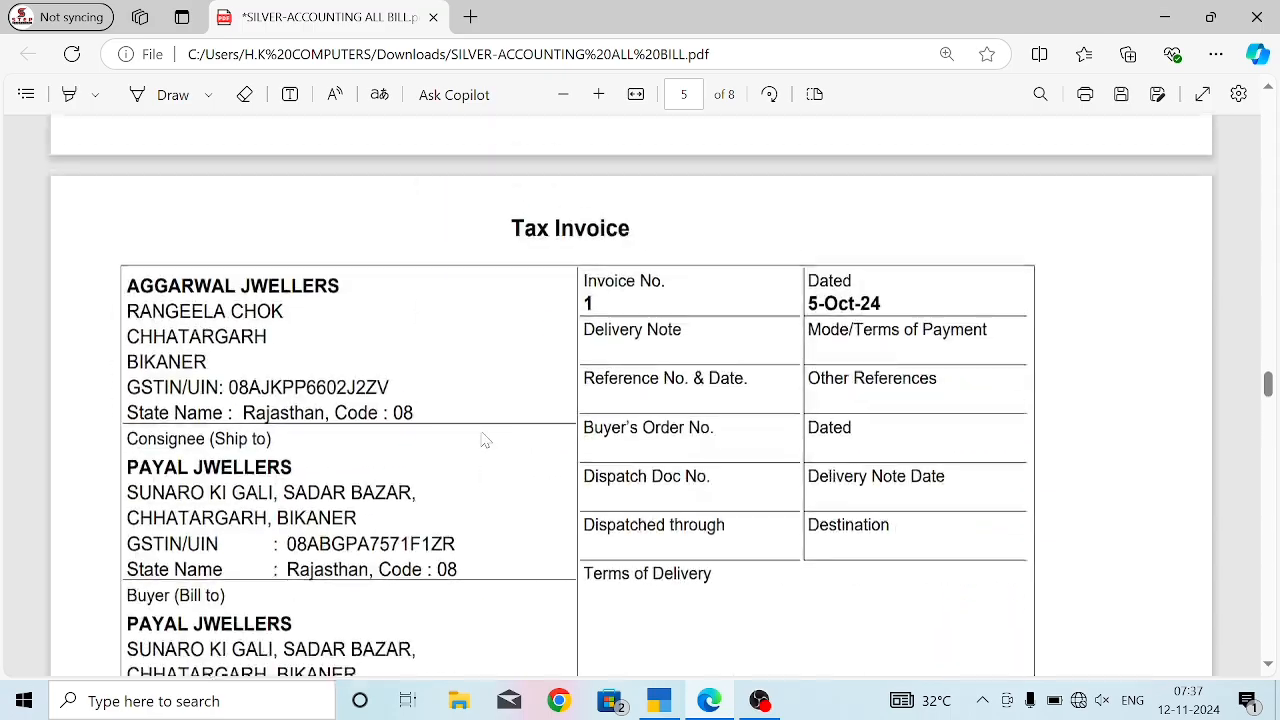
{"action": "key", "text": "alt+Tab"}
{"action": "key", "text": "F2"}
{"action": "key", "text": "Return"}
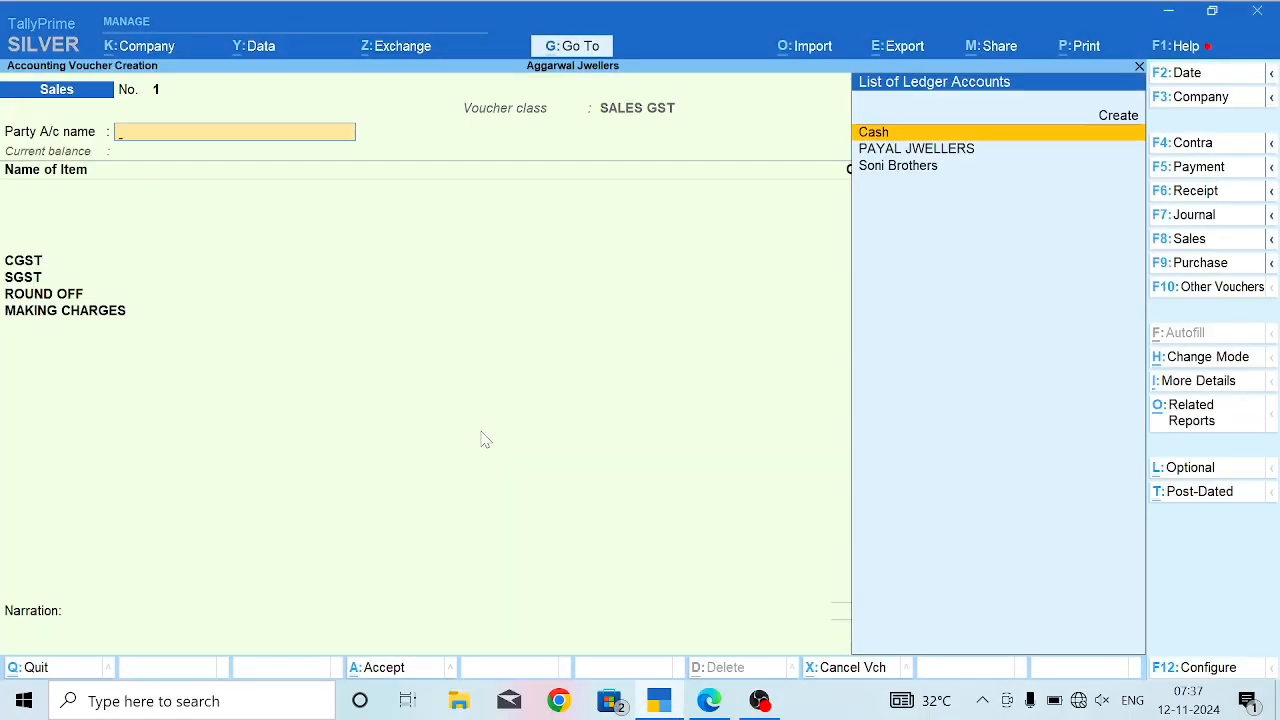
{"action": "key", "text": "F2"}
{"action": "key", "text": "Return"}
Choose PAYAL JWELLERS as the party account and accept its default party details.
{"action": "key", "text": "Down"}
{"action": "key", "text": "Return"}
{"action": "key", "text": "ctrl+a"}
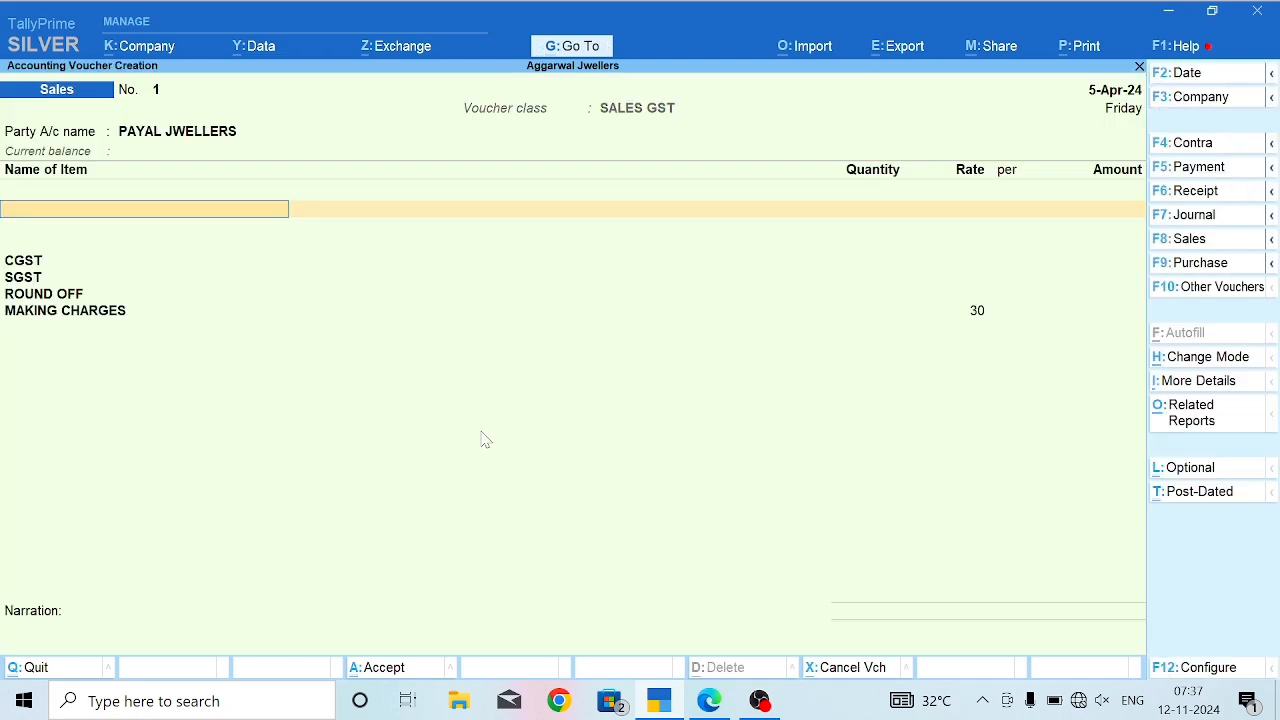
Check the item lines on the tax invoice PDF and add Silver Ankles @ 25g with a quantity of 300 GMS.
{"action": "key", "text": "alt+Tab"}
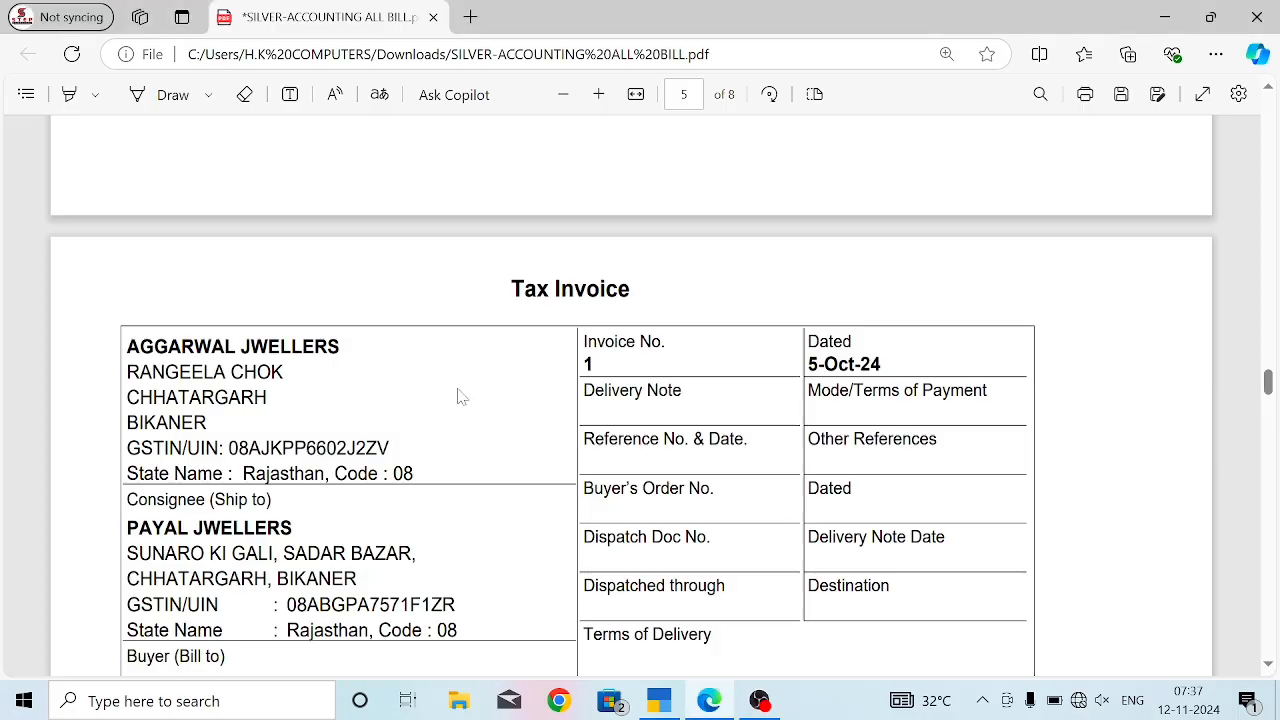
{"action": "scroll", "coordinate": [373, 327], "scroll_direction": "down", "scroll_amount": 10}
{"action": "key", "text": "alt+Tab"}
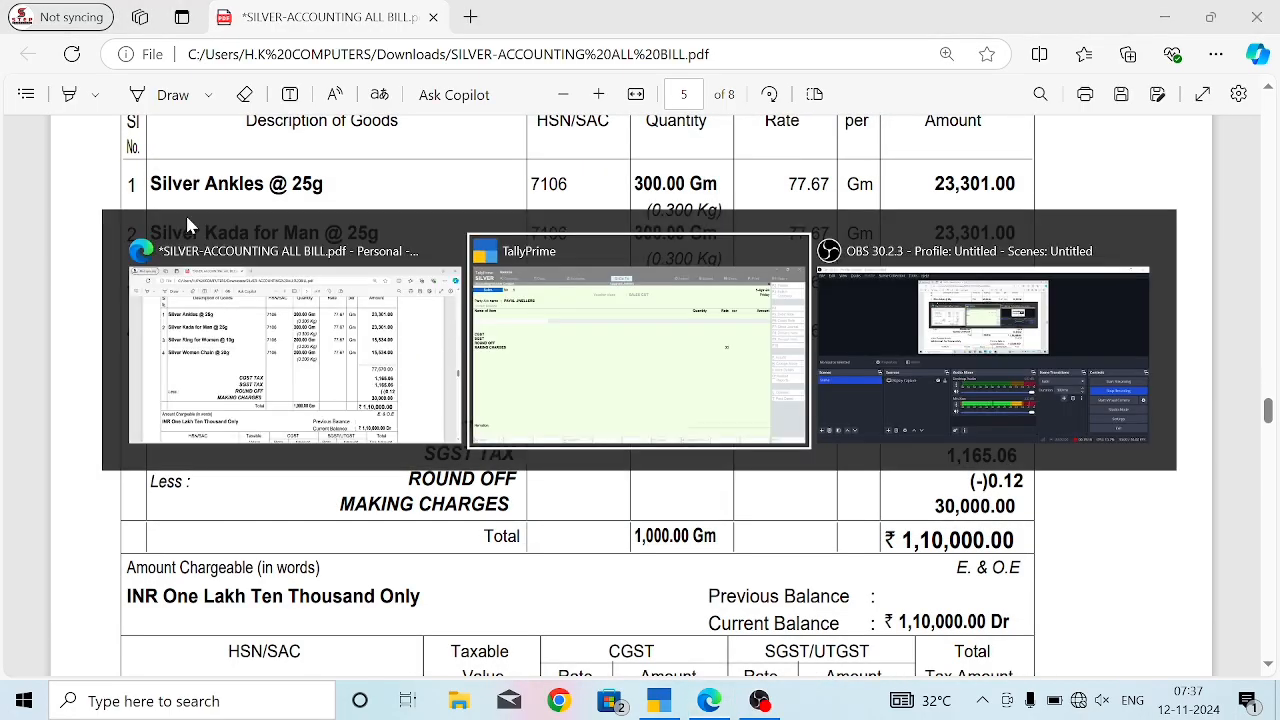
{"action": "type", "text": "SIL"}
{"action": "key", "text": "Down"}
{"action": "key", "text": "Return"}
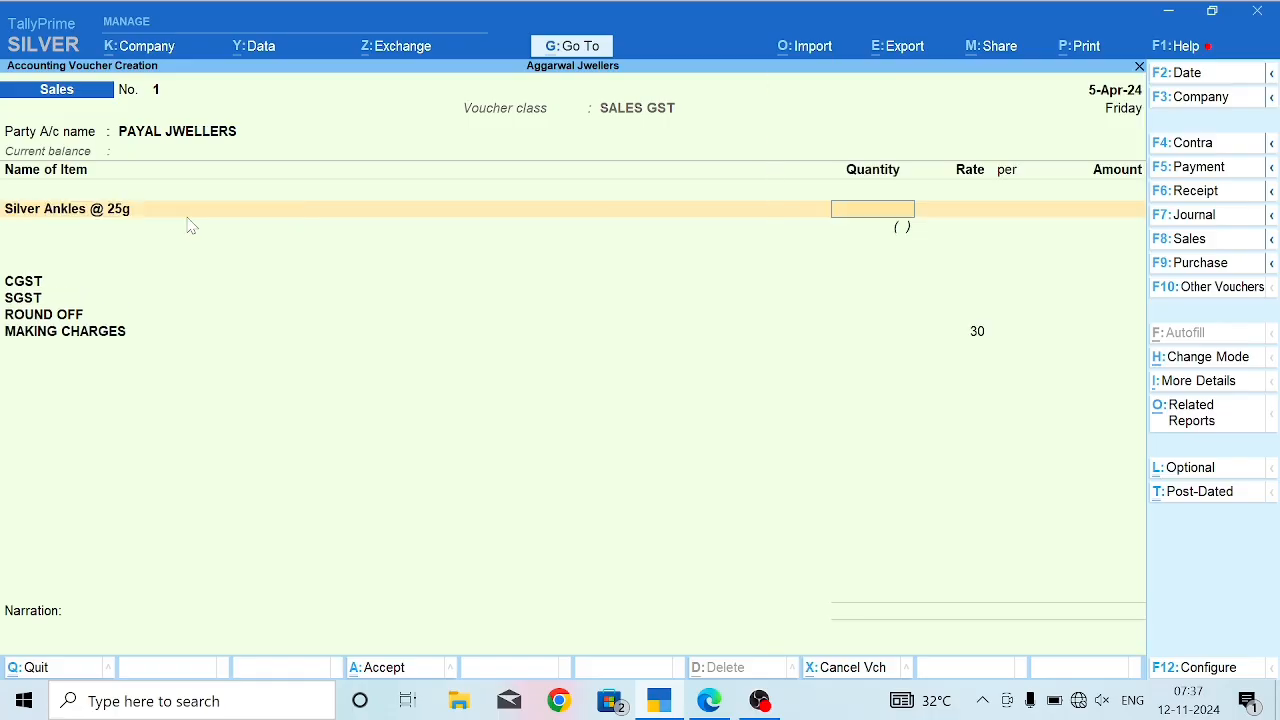
{"action": "key", "text": "alt+Tab"}
{"action": "key", "text": "alt+Tab"}
{"action": "type", "text": "300"}
{"action": "key", "text": "Return"}
Check the rate on the tax invoice PDF and set the Silver Ankles rate to 77.67 per GMS.
{"action": "key", "text": "alt+Tab"}
{"action": "key", "text": "alt+Tab"}
{"action": "type", "text": "7"}
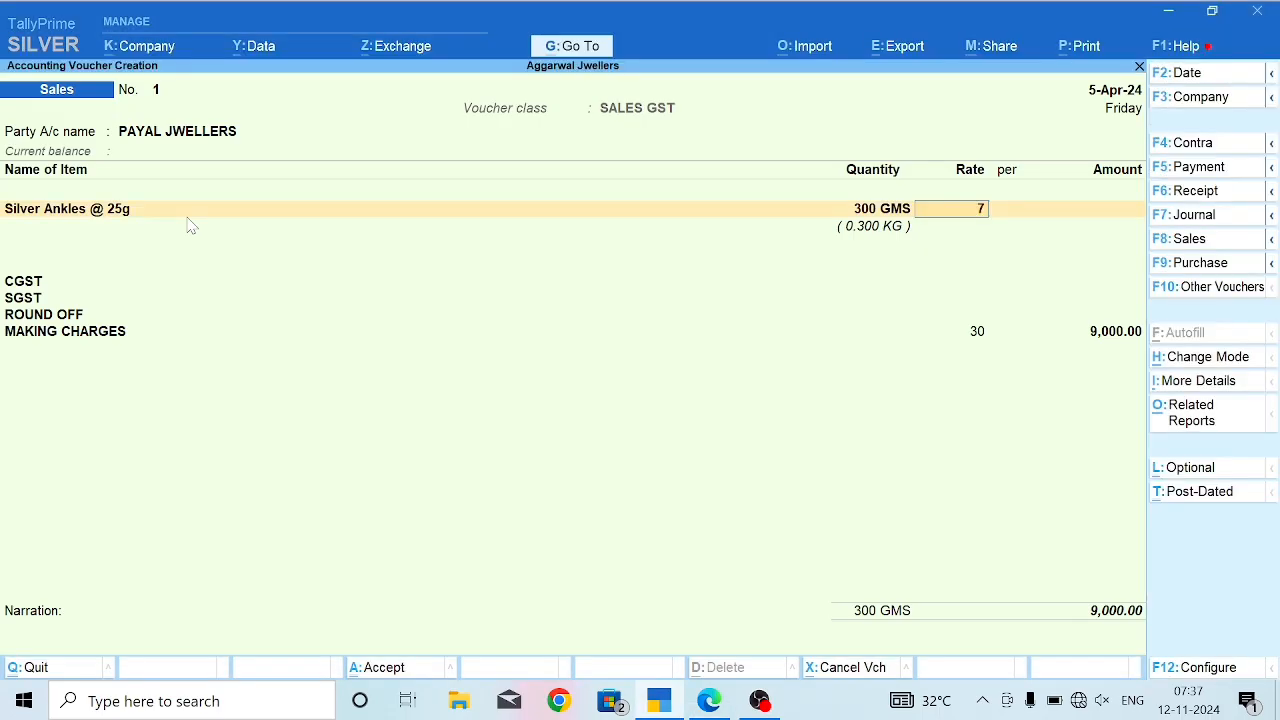
{"action": "type", "text": "7.67"}
{"action": "key", "text": "Return"}
{"action": "key", "text": "Return"}
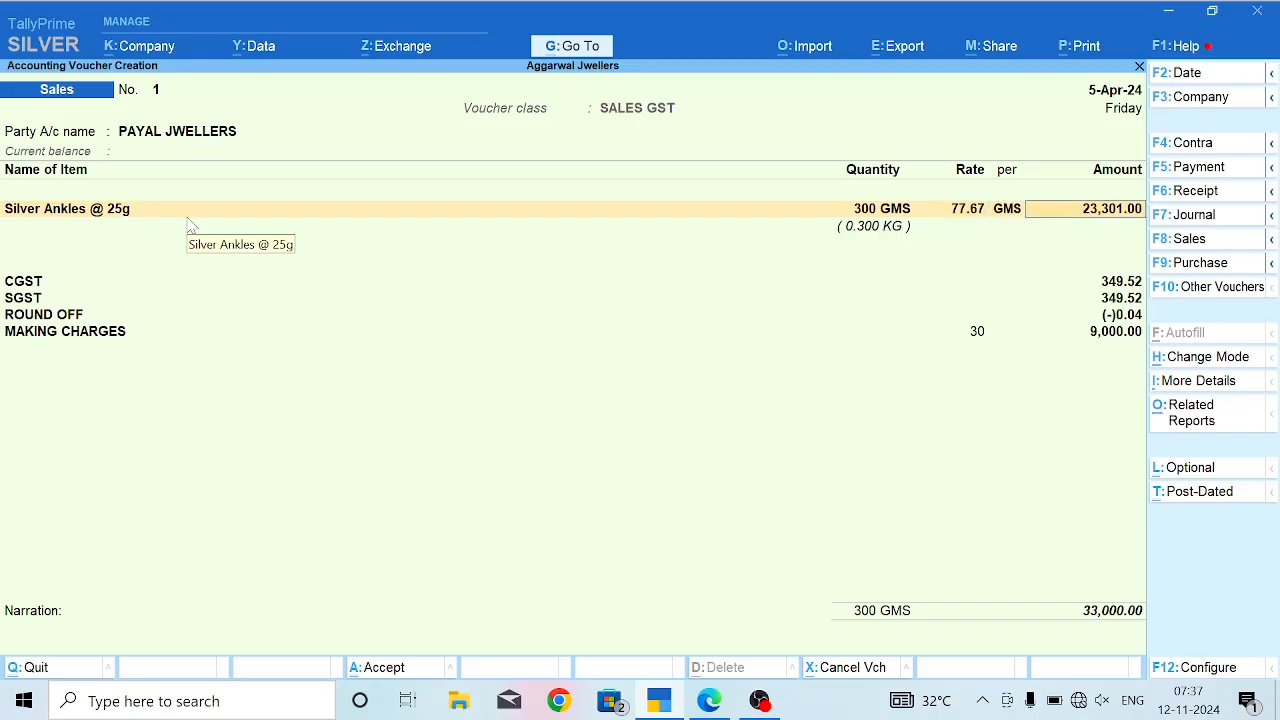
{"action": "key", "text": "Return"}
Following the tax invoice PDF, add Silver Kada for Man @ 25g with 300 GMS at a rate of 77.67.
{"action": "key", "text": "alt+Tab"}
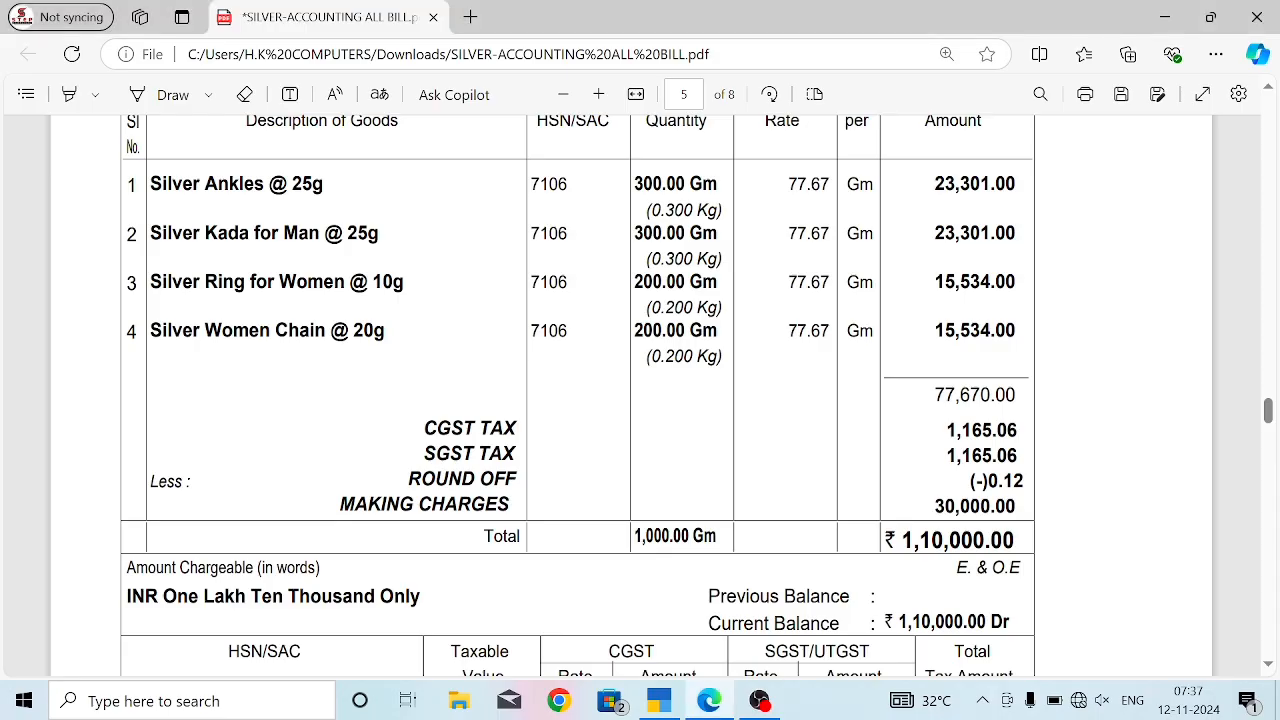
{"action": "key", "text": "alt+Tab"}
{"action": "type", "text": "K"}
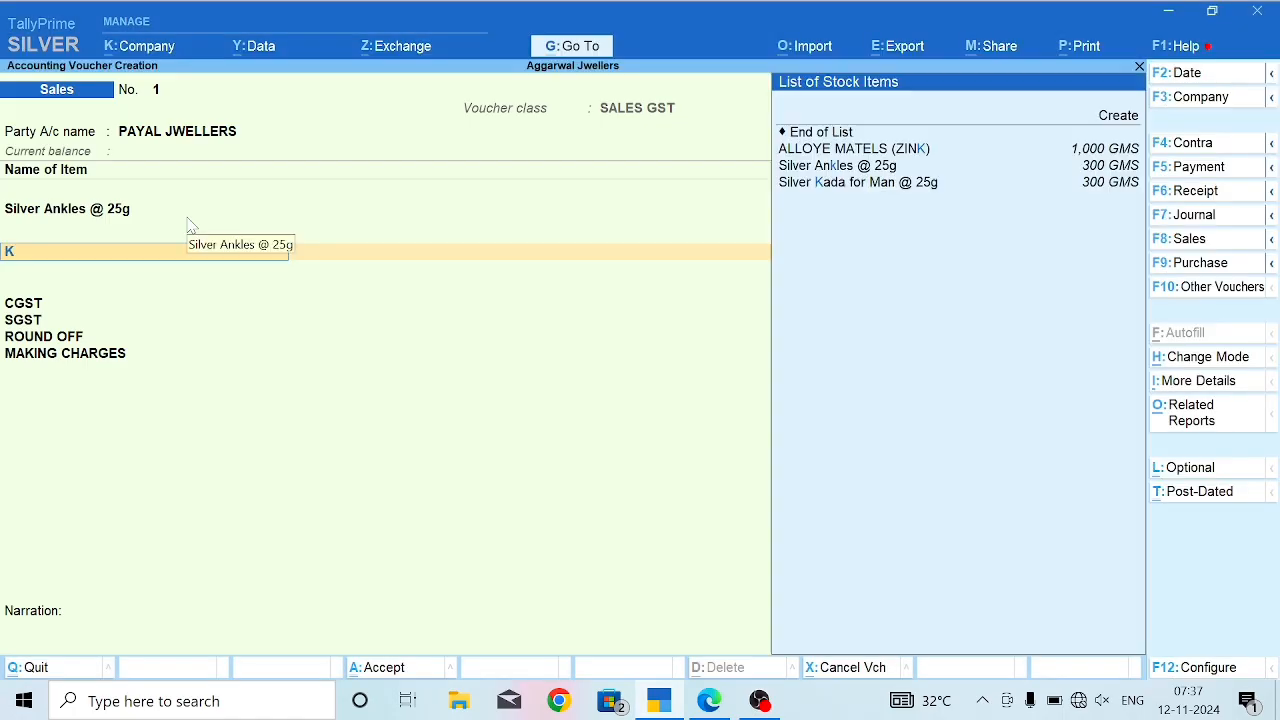
{"action": "type", "text": "AD"}
{"action": "key", "text": "Return"}
{"action": "type", "text": "300"}
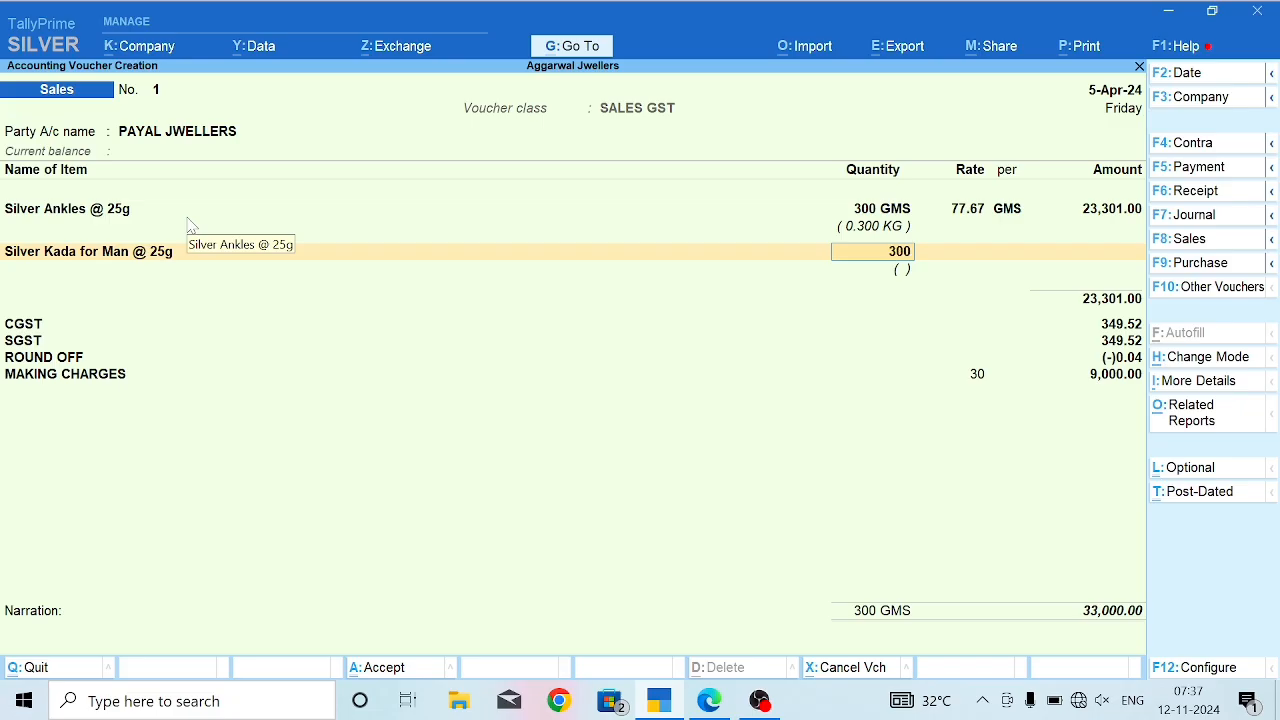
{"action": "key", "text": "Return"}
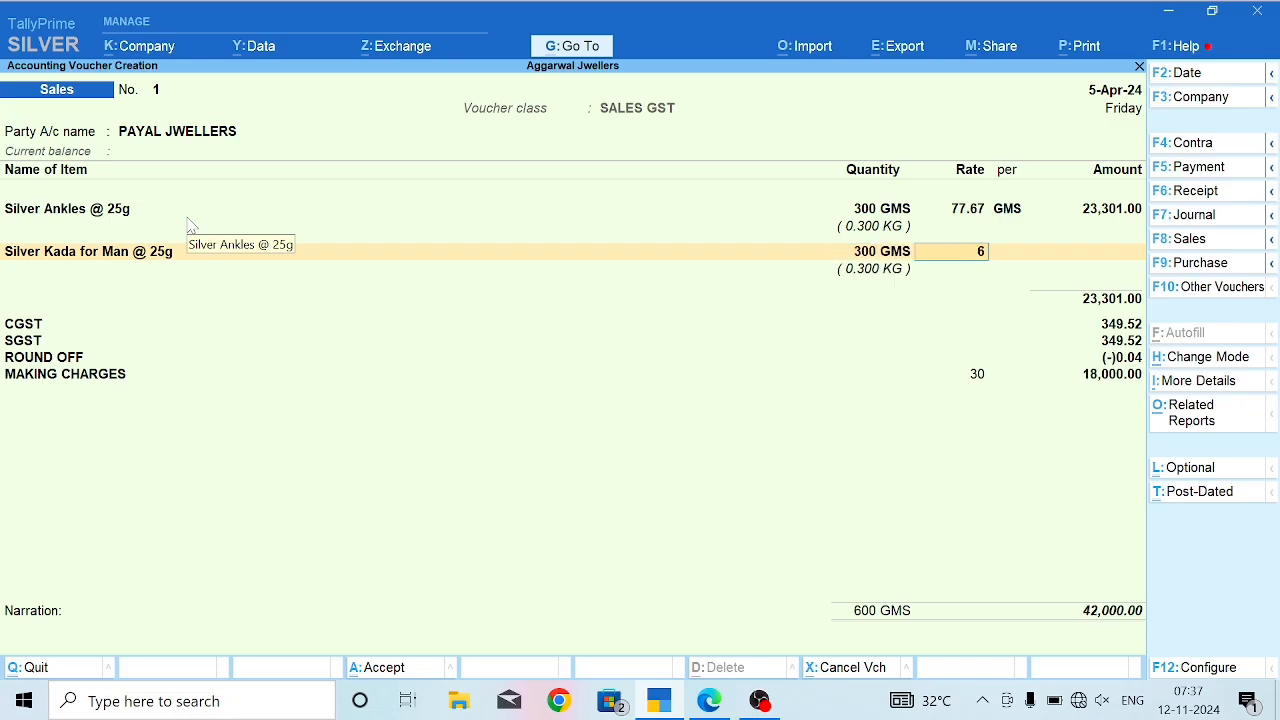
{"action": "type", "text": "77.67"}
{"action": "key", "text": "Return"}
{"action": "key", "text": "Return"}
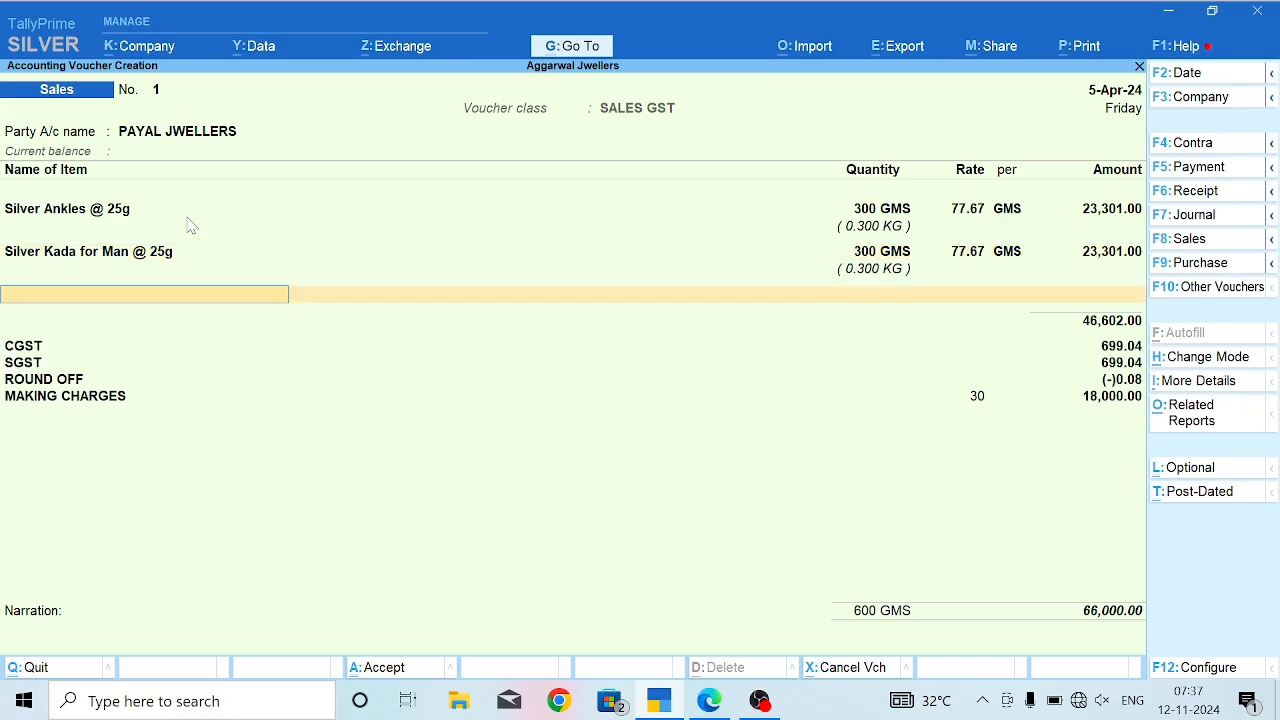
Check the third line of the tax invoice PDF and pick Silver Ring for Women @ 10g as the next item.
{"action": "key", "text": "alt+Tab"}
{"action": "key", "text": "alt+Tab"}
{"action": "key", "text": "Down"}
{"action": "key", "text": "Down"}
{"action": "key", "text": "Down"}
{"action": "key", "text": "Down"}
{"action": "key", "text": "Down"}
{"action": "key", "text": "Down"}
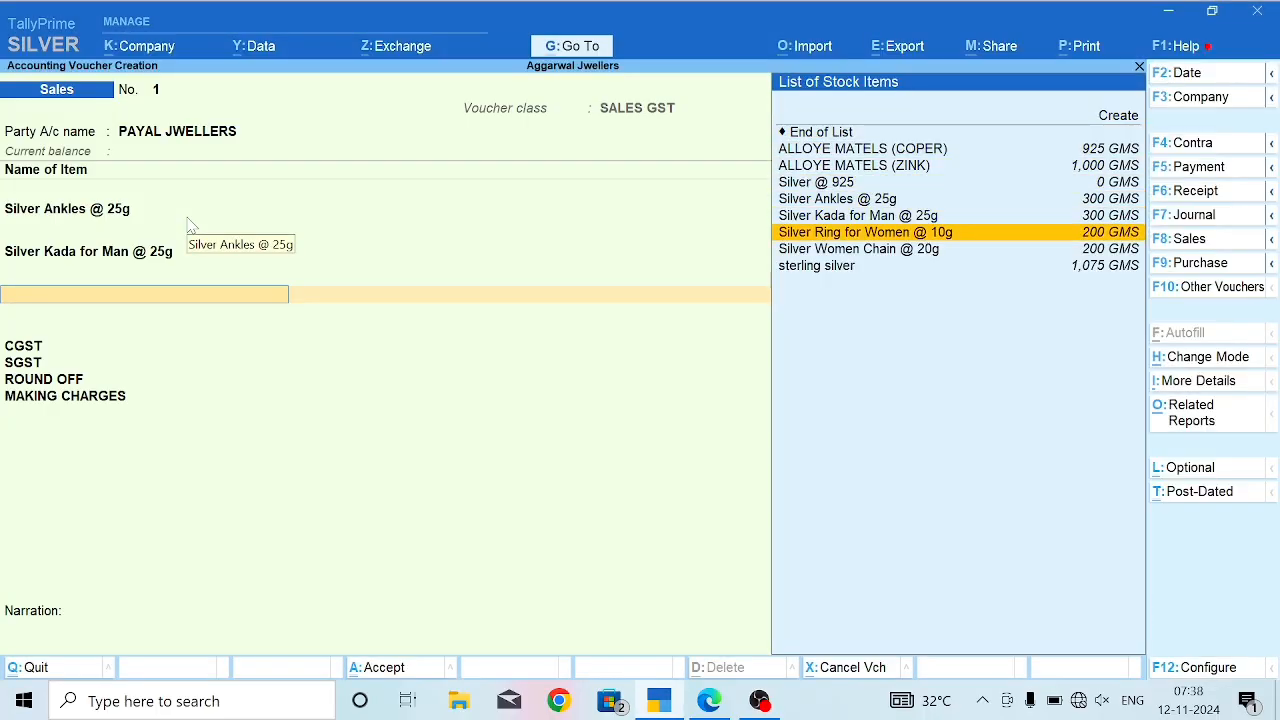
Add Silver Ring for Women @ 10g to the sales voucher with quantity 200 GMS at a rate of 77.67.
{"action": "key", "text": "Return"}
{"action": "type", "text": "200"}
{"action": "key", "text": "Return"}
{"action": "type", "text": "7"}
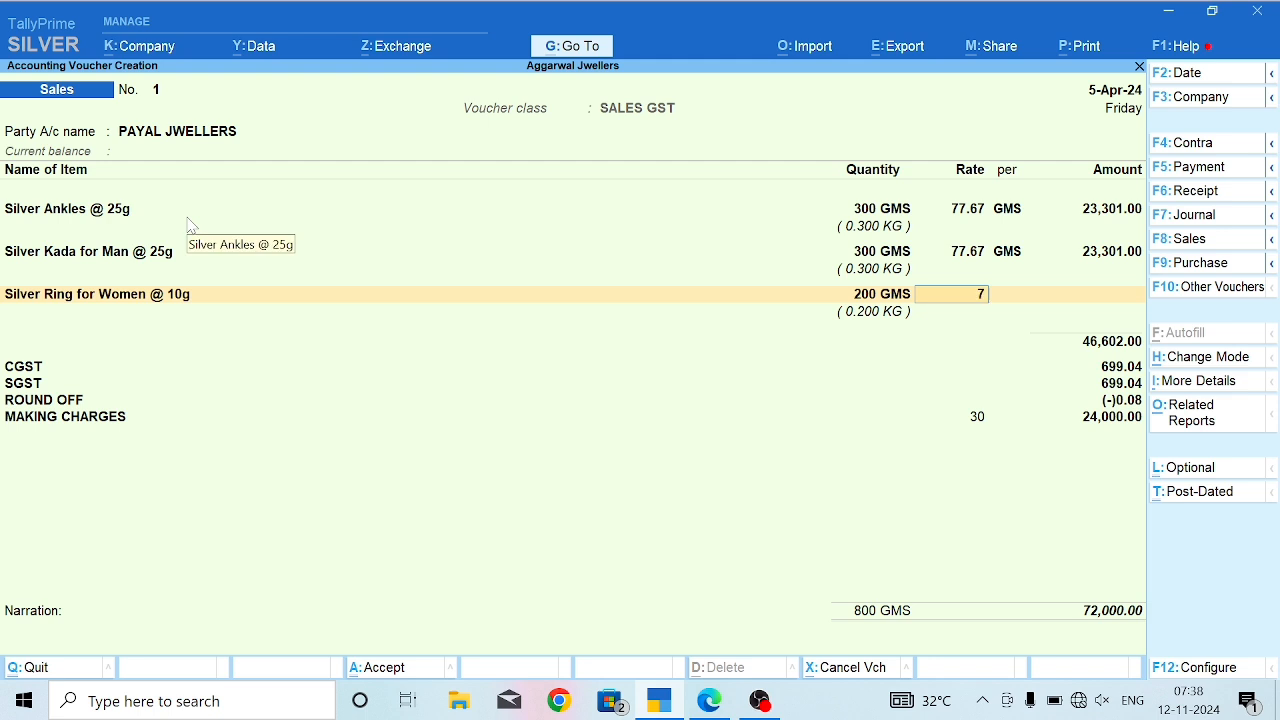
{"action": "type", "text": "7.37"}
{"action": "key", "text": "BackSpace"}
{"action": "key", "text": "BackSpace"}
{"action": "type", "text": "67"}
{"action": "key", "text": "Return"}
{"action": "key", "text": "Return"}
{"action": "key", "text": "Return"}
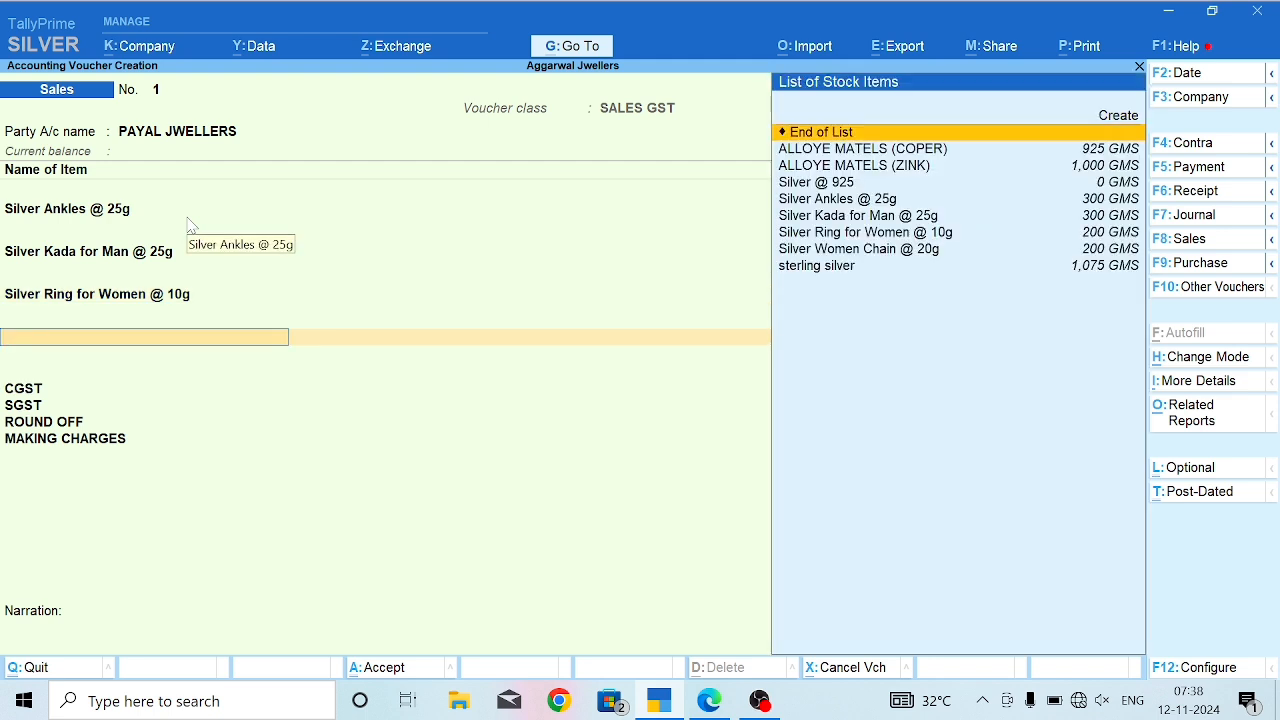
Add Silver Women Chain @ 20g to the sales voucher with quantity 200 GMS at a rate of 77.67.
{"action": "key", "text": "Down"}
{"action": "key", "text": "Down"}
{"action": "key", "text": "Down"}
{"action": "key", "text": "Down"}
{"action": "key", "text": "Down"}
{"action": "key", "text": "Down"}
{"action": "key", "text": "Down"}
{"action": "key", "text": "Return"}
{"action": "type", "text": "2"}
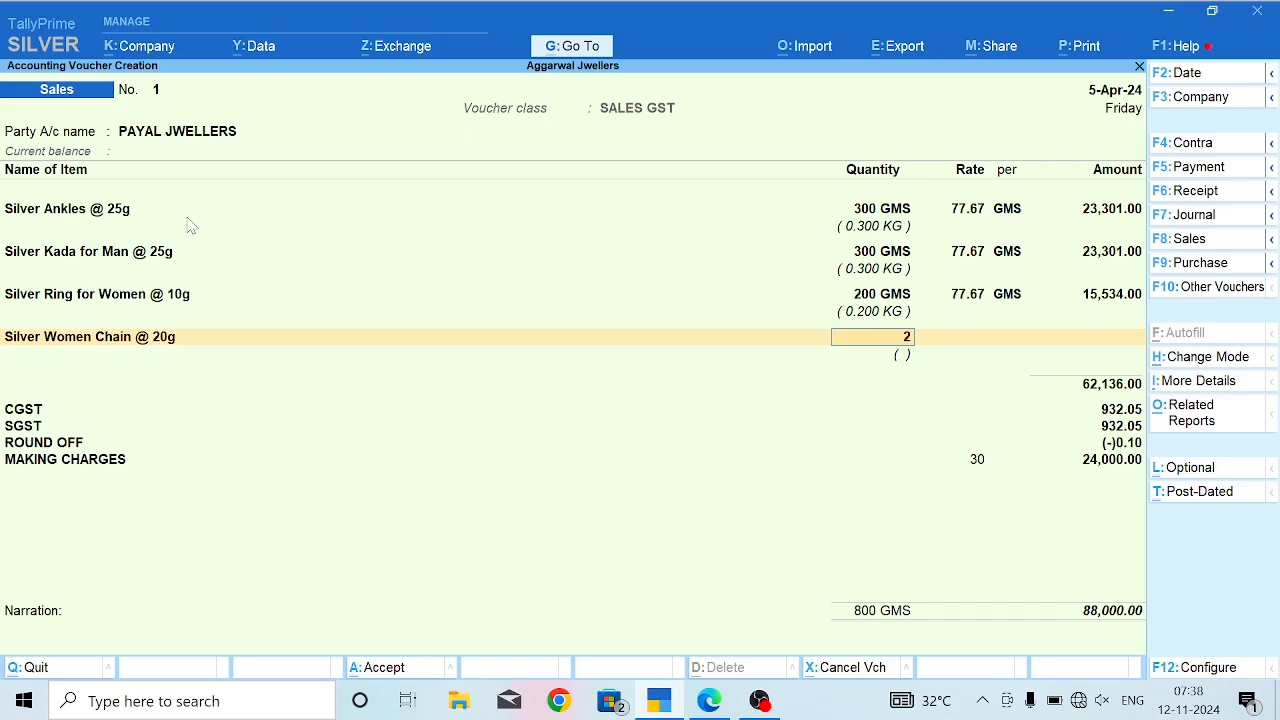
{"action": "type", "text": "00"}
{"action": "key", "text": "Return"}
{"action": "type", "text": "77.67"}
{"action": "key", "text": "Return"}
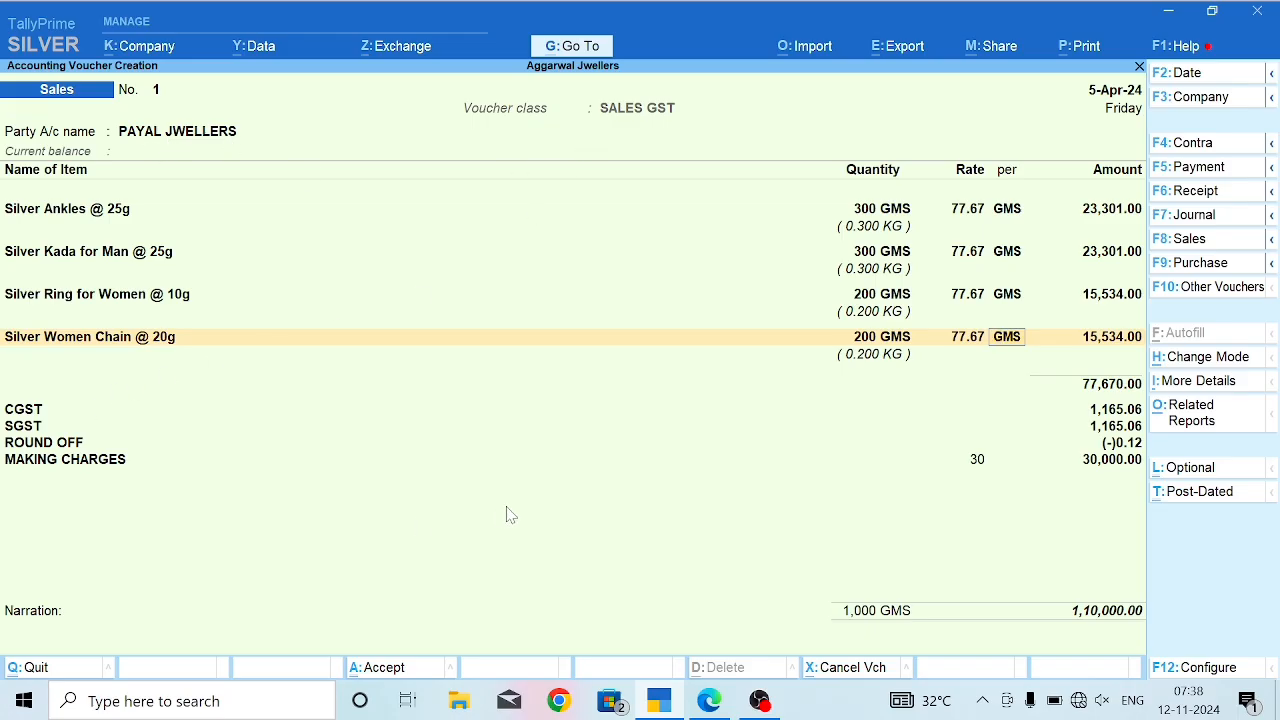
Switch to the bill PDF in Edge, compare its items, taxes and total with the voucher, and return to TallyPrime.
{"action": "key", "text": "alt+Tab"}
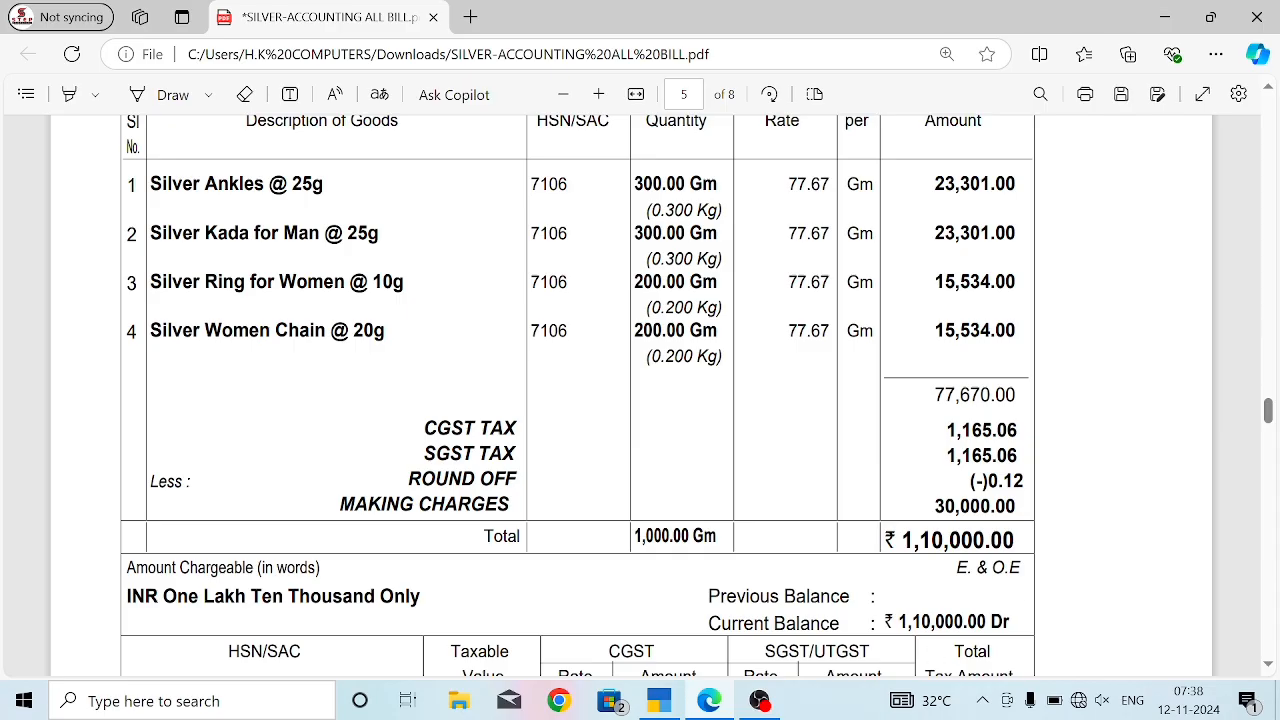
{"action": "scroll", "coordinate": [578, 394], "scroll_direction": "down", "scroll_amount": 1}
{"action": "key", "text": "alt+Tab"}
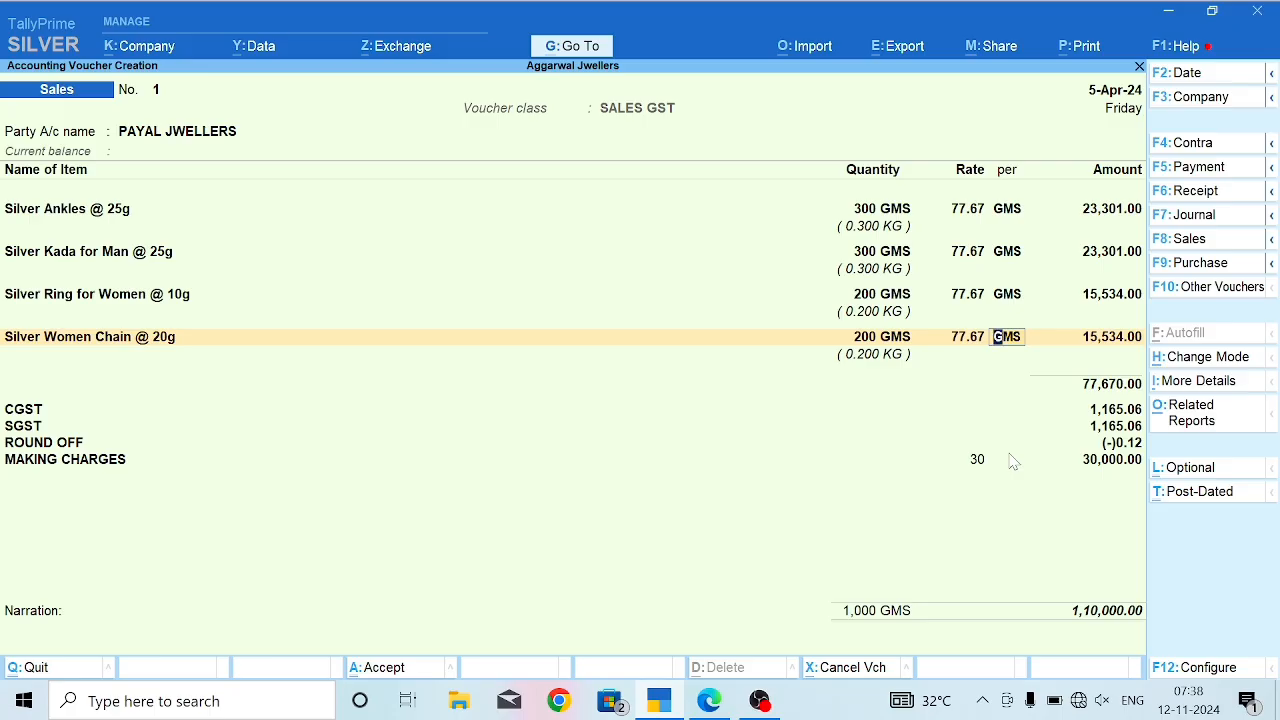
Finish the item entry, accept New Ref 1 in the party's bill-wise details, and save the sales voucher.
{"action": "key", "text": "Return"}
{"action": "key", "text": "Return"}
{"action": "key", "text": "Return"}
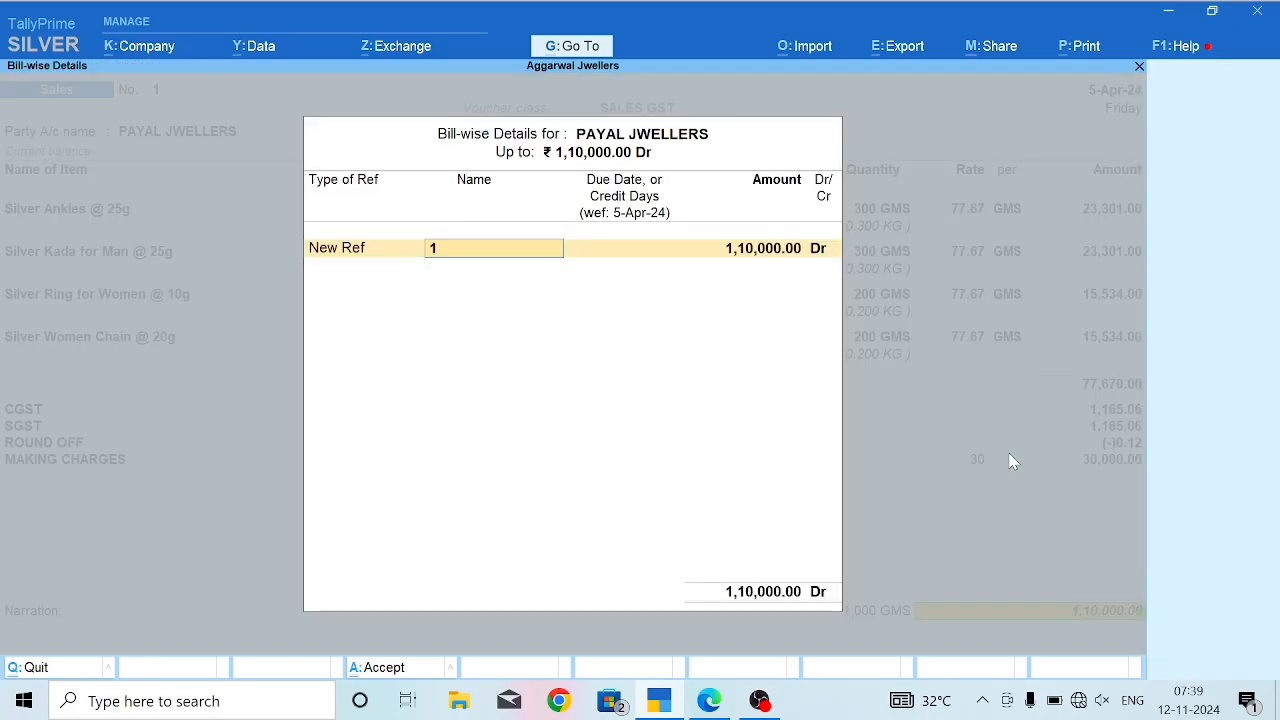
{"action": "key", "text": "Return"}
{"action": "key", "text": "Return"}
{"action": "key", "text": "Return"}
{"action": "key", "text": "Return"}
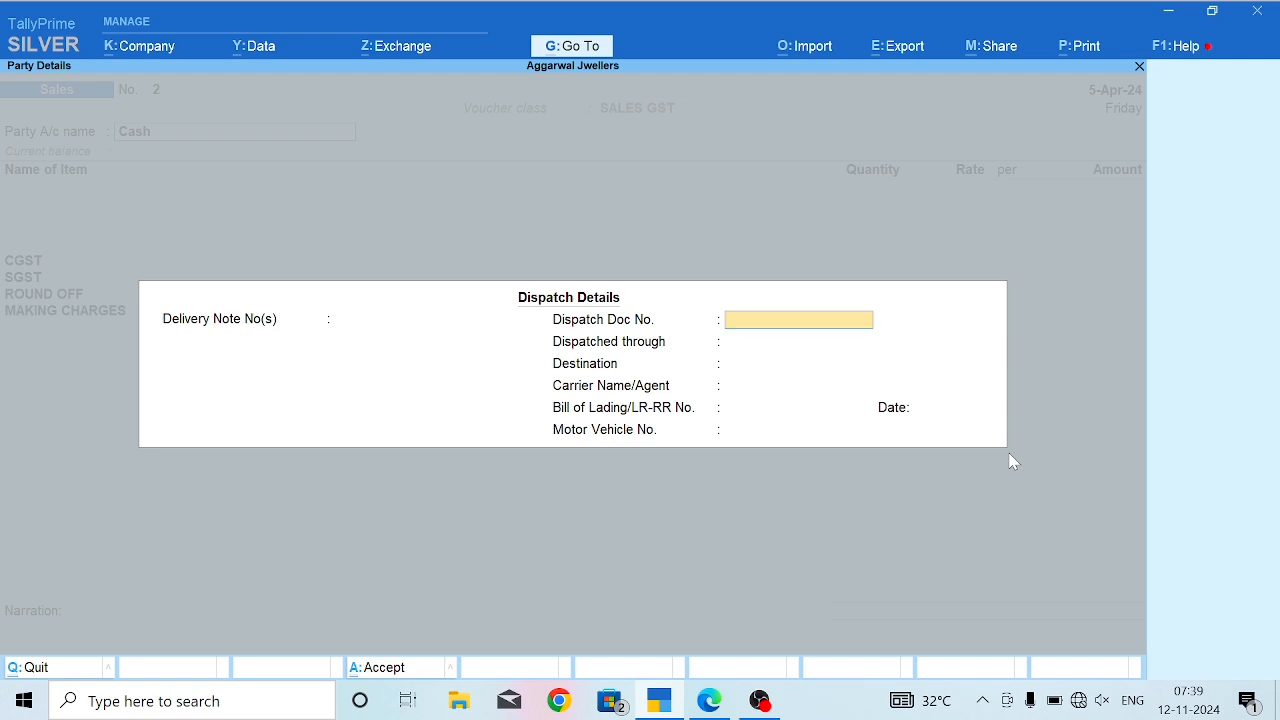
{"action": "key", "text": "Return"}
{"action": "key", "text": "Return"}
{"action": "key", "text": "Escape"}
{"action": "key", "text": "Escape"}
{"action": "key", "text": "Escape"}
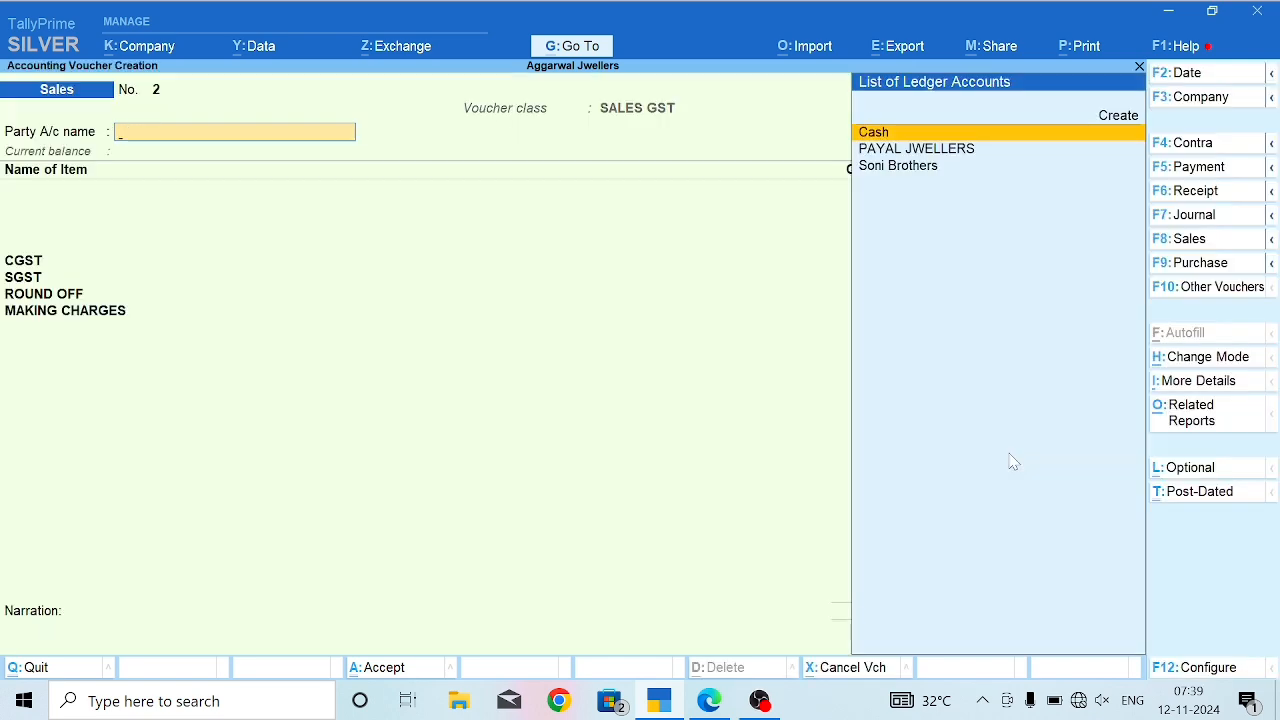
{"action": "key", "text": "Return"}
Switch to the bill PDF in Edge and examine the items and quantities of Stock Journal Voucher No. 3.
{"action": "key", "text": "alt+Tab"}
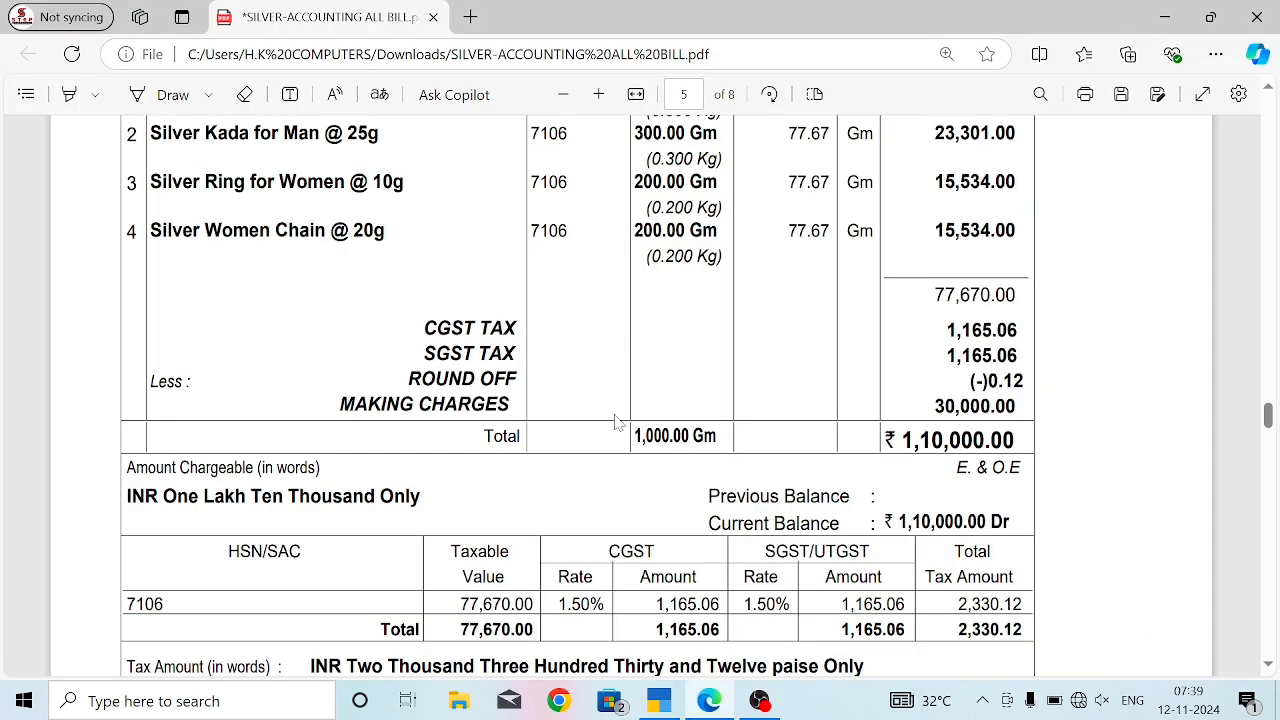
{"action": "scroll", "coordinate": [615, 419], "scroll_direction": "down", "scroll_amount": 10}
{"action": "scroll", "coordinate": [615, 419], "scroll_direction": "down", "scroll_amount": 2}
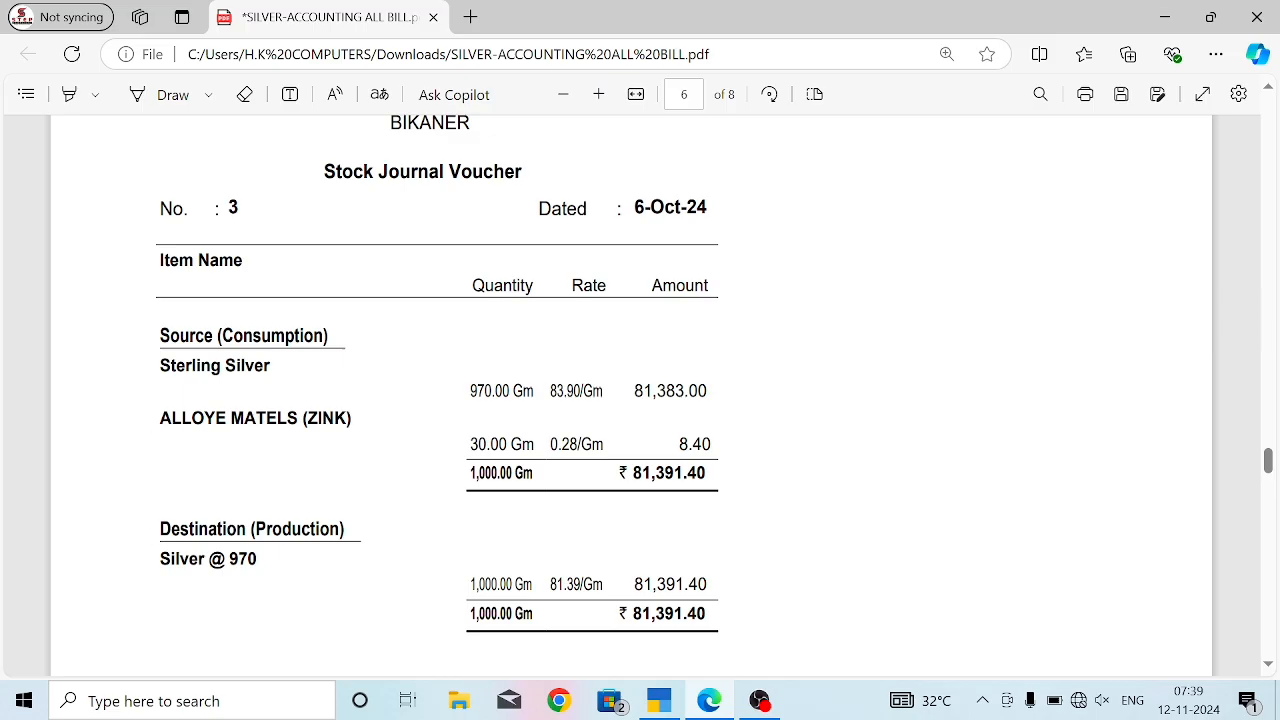
{"action": "left_click_drag", "start_coordinate": [258, 561], "coordinate": [223, 561]}
{"action": "left_click", "coordinate": [200, 573]}
{"action": "left_click_drag", "start_coordinate": [161, 367], "coordinate": [209, 371]}
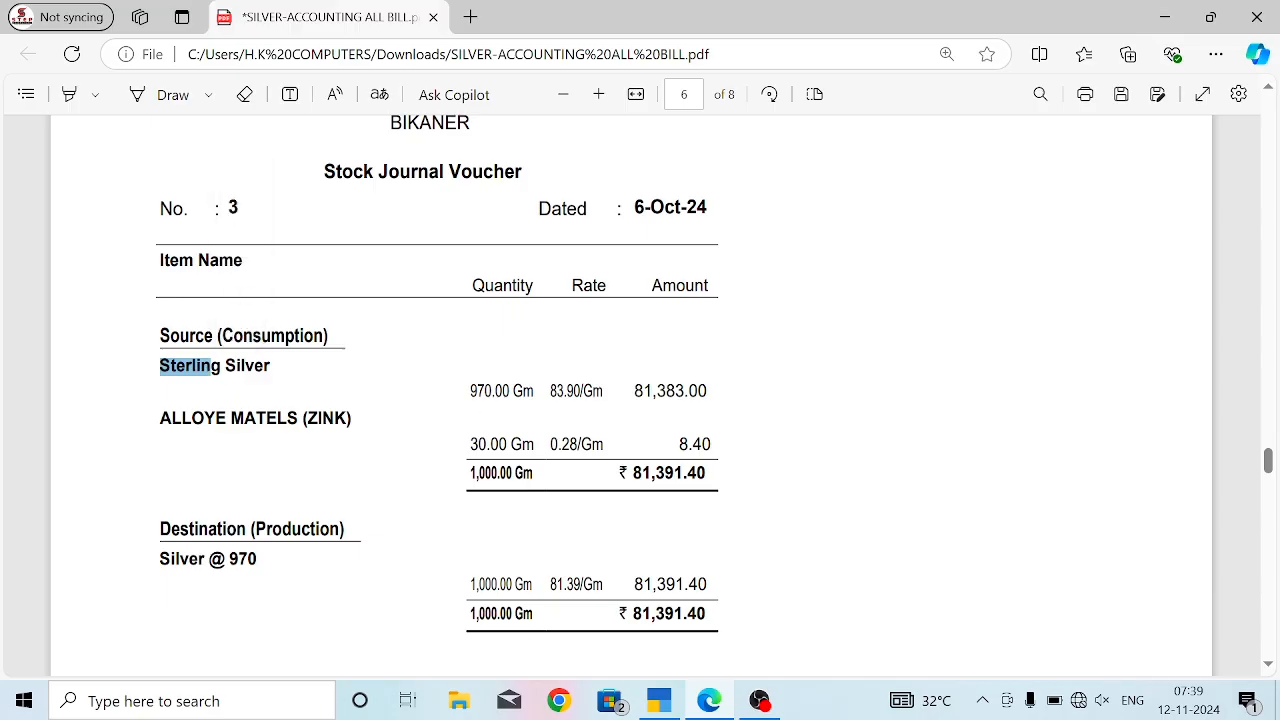
{"action": "left_click_drag", "start_coordinate": [471, 392], "coordinate": [534, 396]}
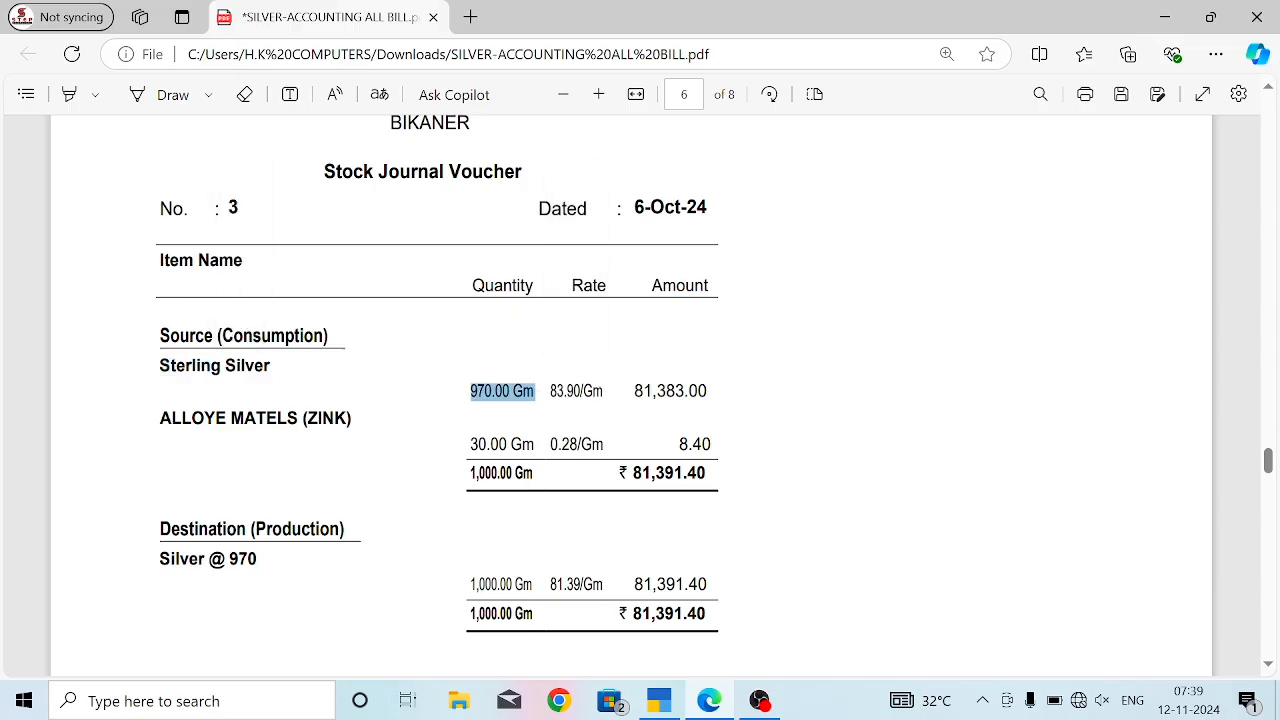
{"action": "left_click_drag", "start_coordinate": [471, 444], "coordinate": [509, 447]}
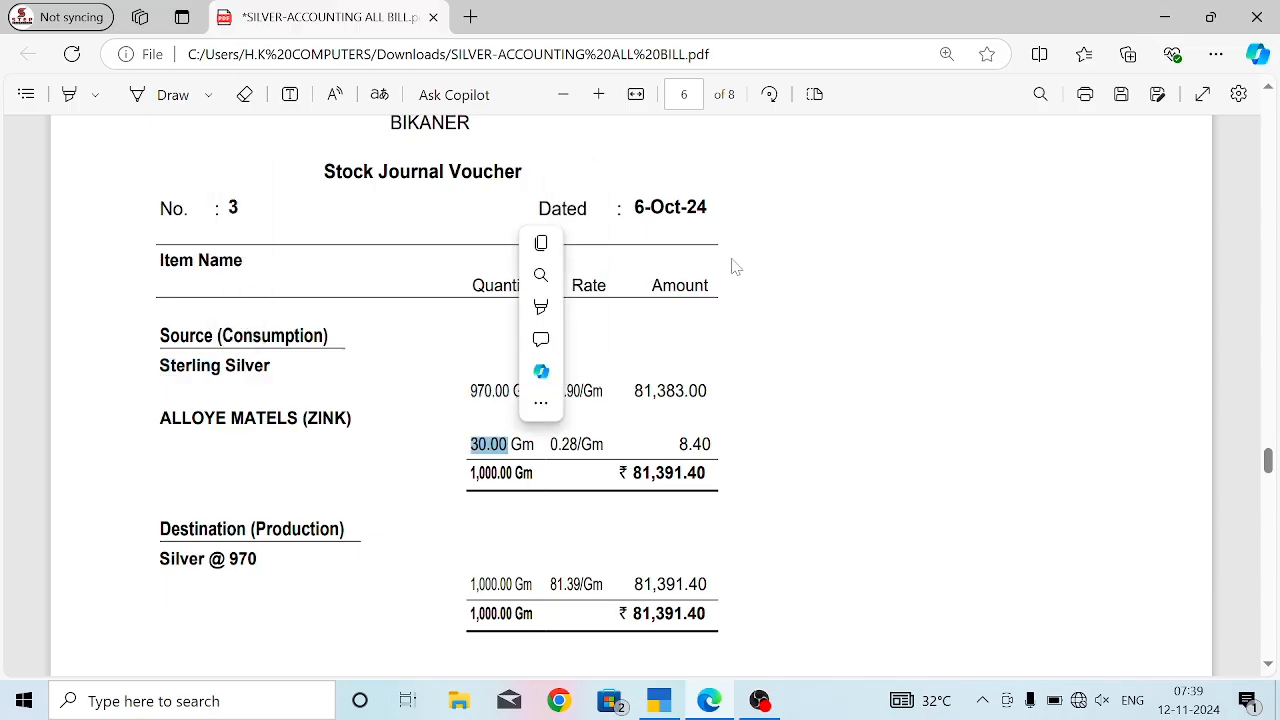
Switch to TallyPrime, start a Stock Journal voucher, and date it 6-4-2024.
{"action": "key", "text": "alt+Tab"}
{"action": "key", "text": "Return"}
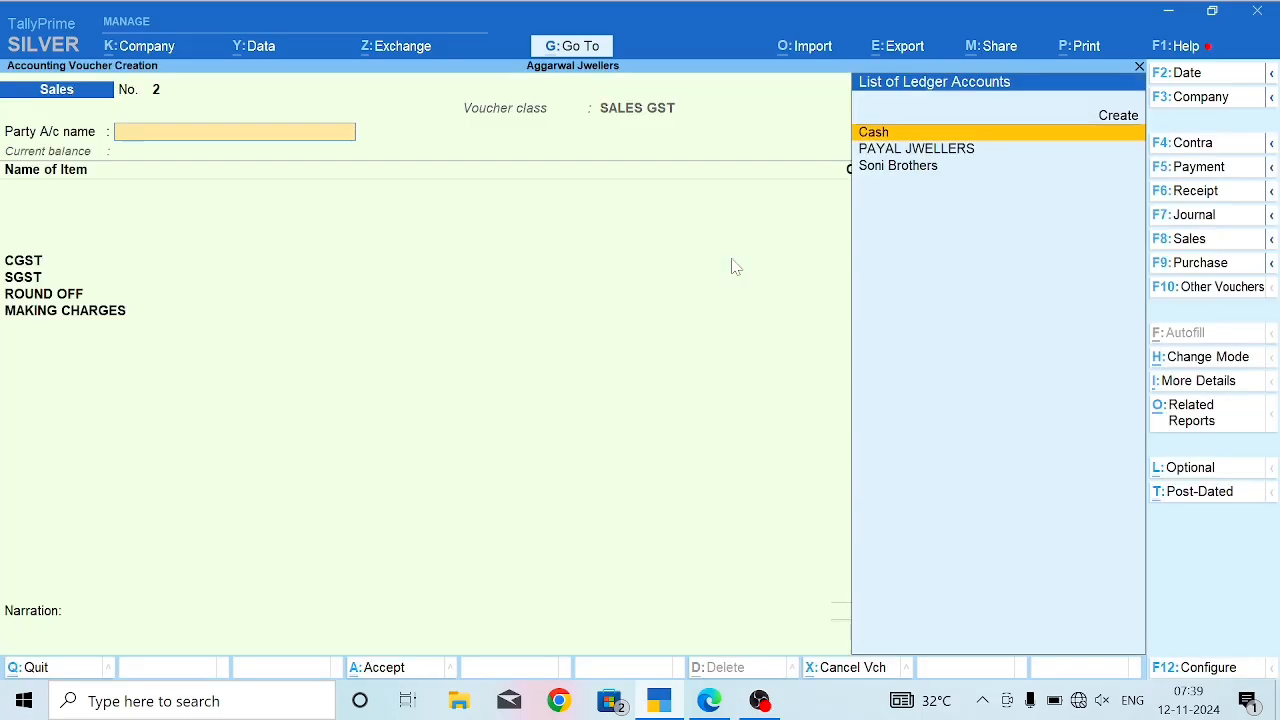
{"action": "key", "text": "alt+F7"}
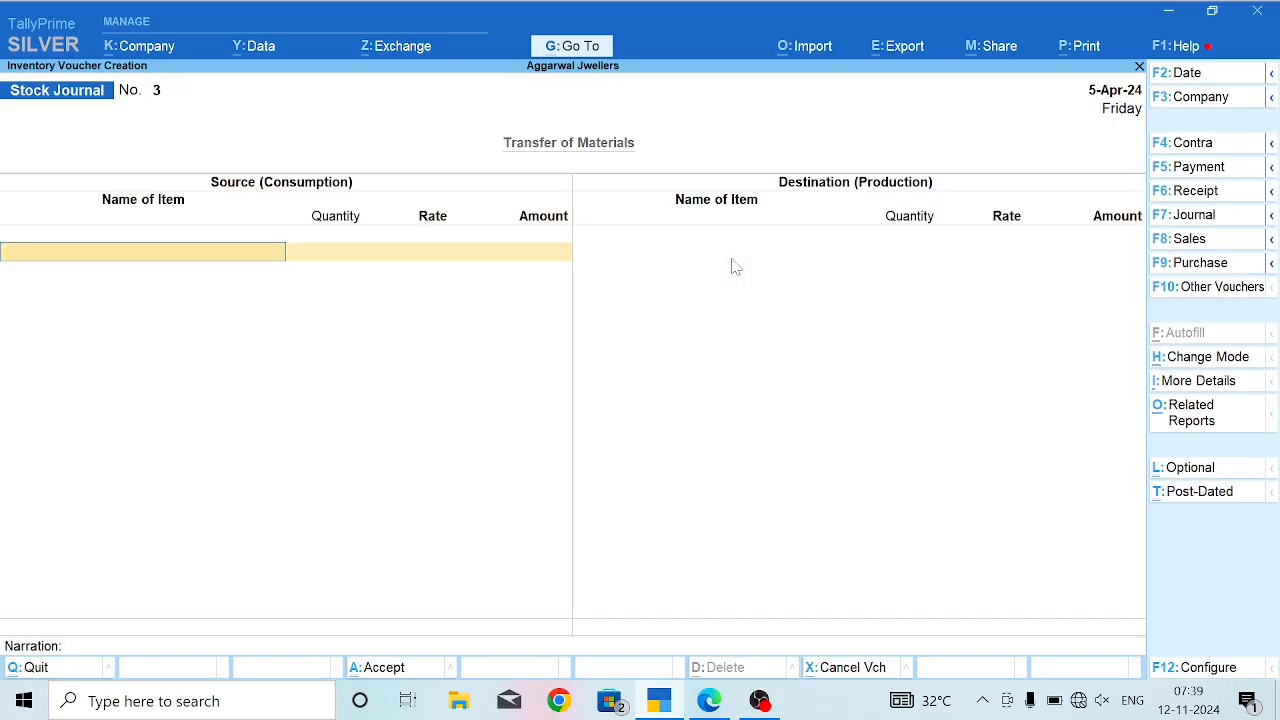
{"action": "key", "text": "F2"}
{"action": "type", "text": "6-4-2024"}
{"action": "key", "text": "Return"}
Add sterling silver as a source (consumption) item with quantity 970 GMS, keeping the proposed rate and amount.
{"action": "type", "text": "ST"}
{"action": "key", "text": "Return"}
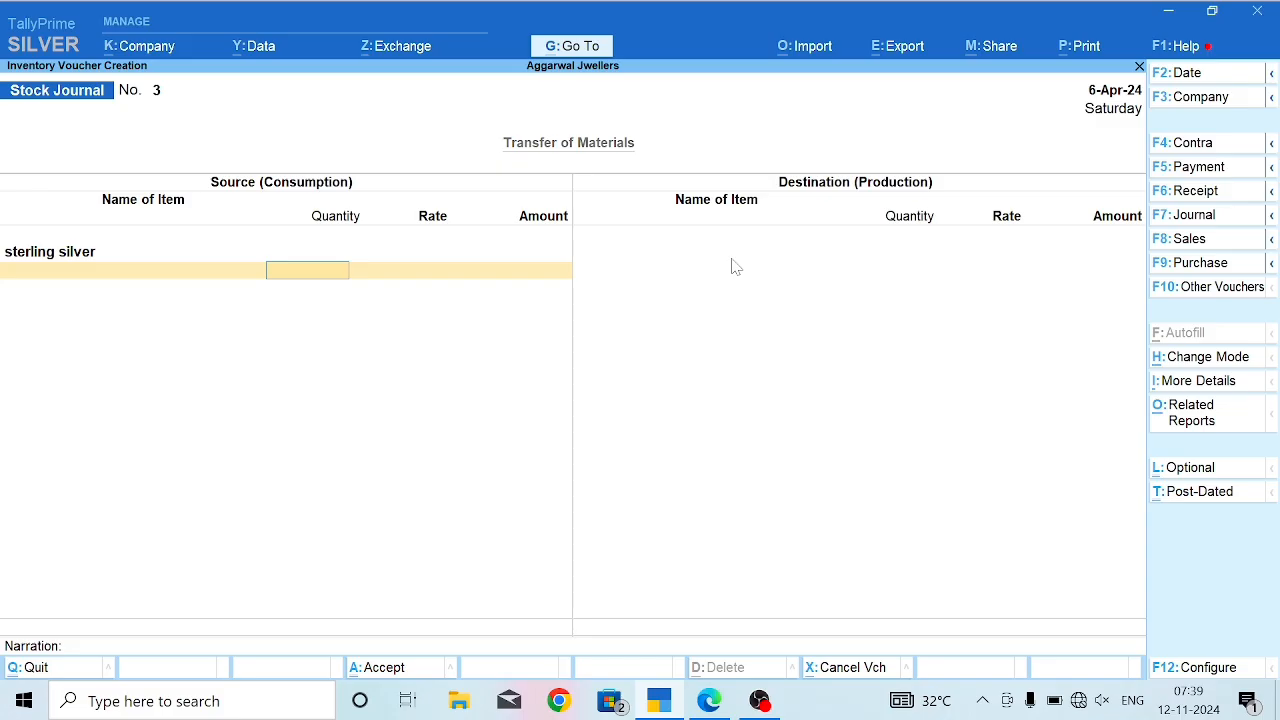
{"action": "type", "text": "970"}
{"action": "key", "text": "Return"}
{"action": "key", "text": "Return"}
{"action": "key", "text": "Return"}
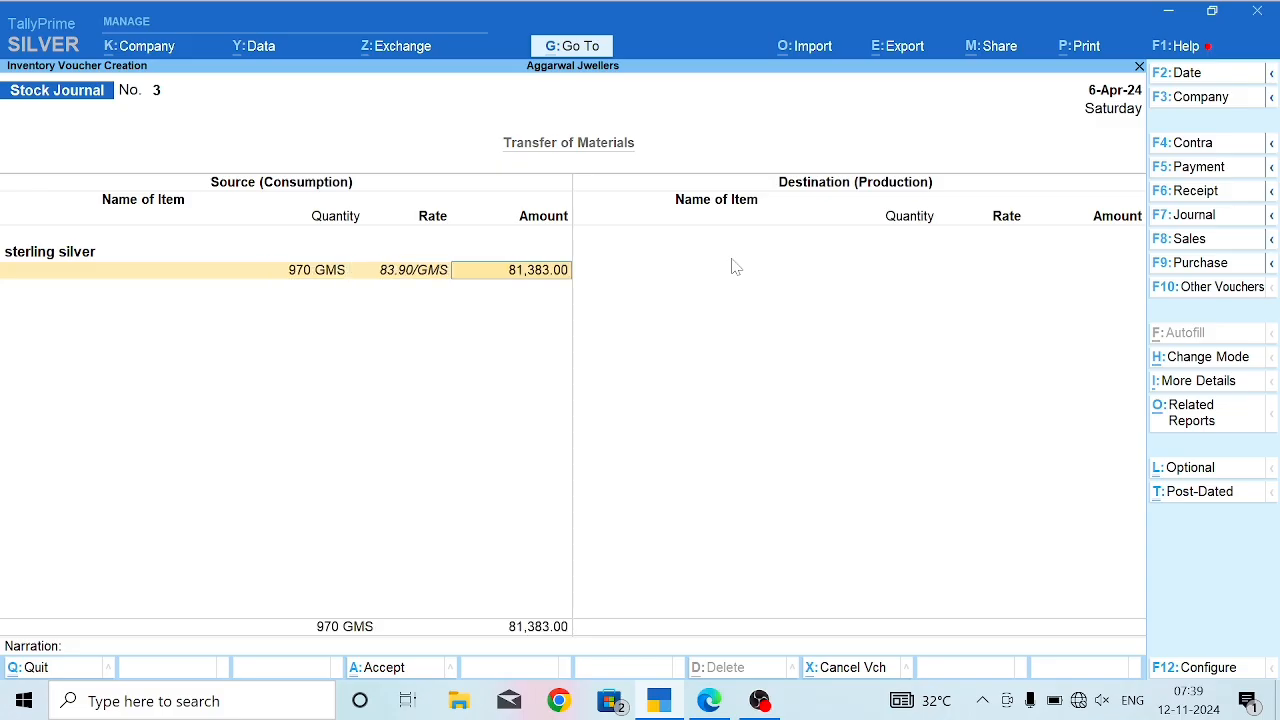
Add ALLOYE MATELS (ZINK) as a source item with quantity 30 GMS, keeping the proposed rate and amount.
{"action": "type", "text": "zi"}
{"action": "key", "text": "Return"}
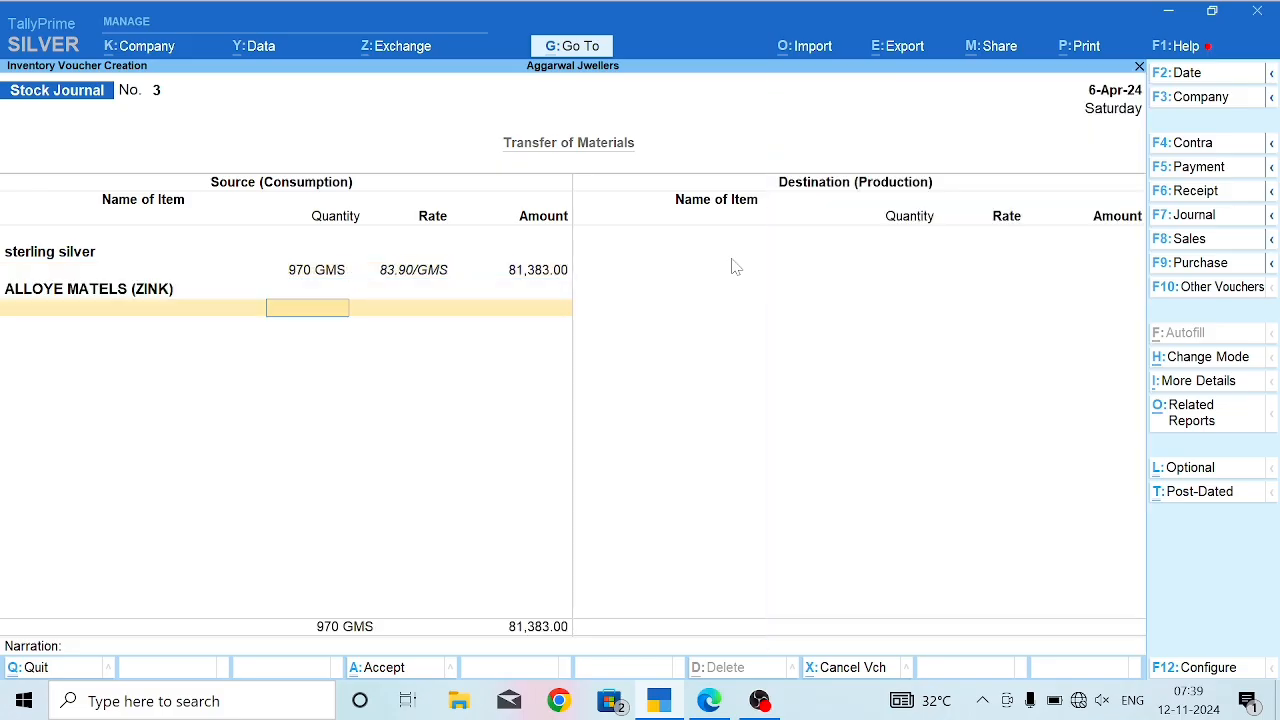
{"action": "type", "text": "30"}
{"action": "key", "text": "Return"}
{"action": "key", "text": "Return"}
{"action": "key", "text": "Return"}
{"action": "key", "text": "Return"}
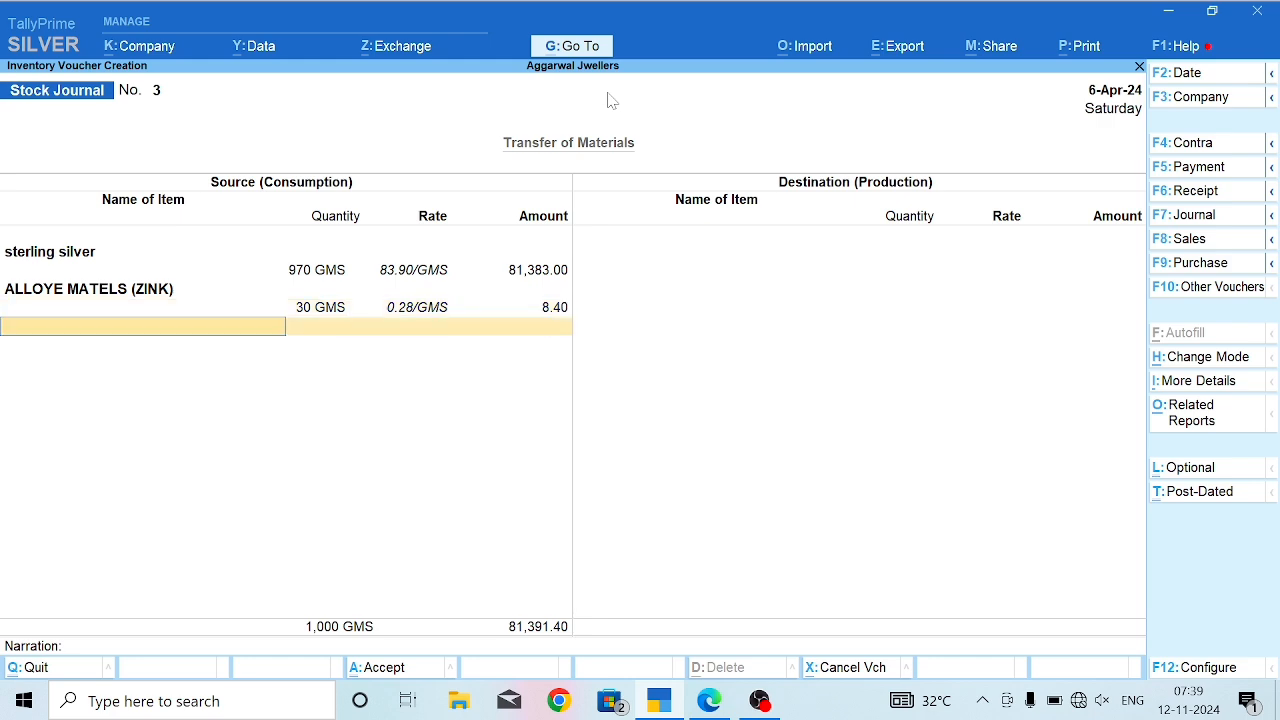
Copy the destination item name Silver @ 970 from the bill PDF in Edge and return to TallyPrime.
{"action": "key", "text": "alt+Tab"}
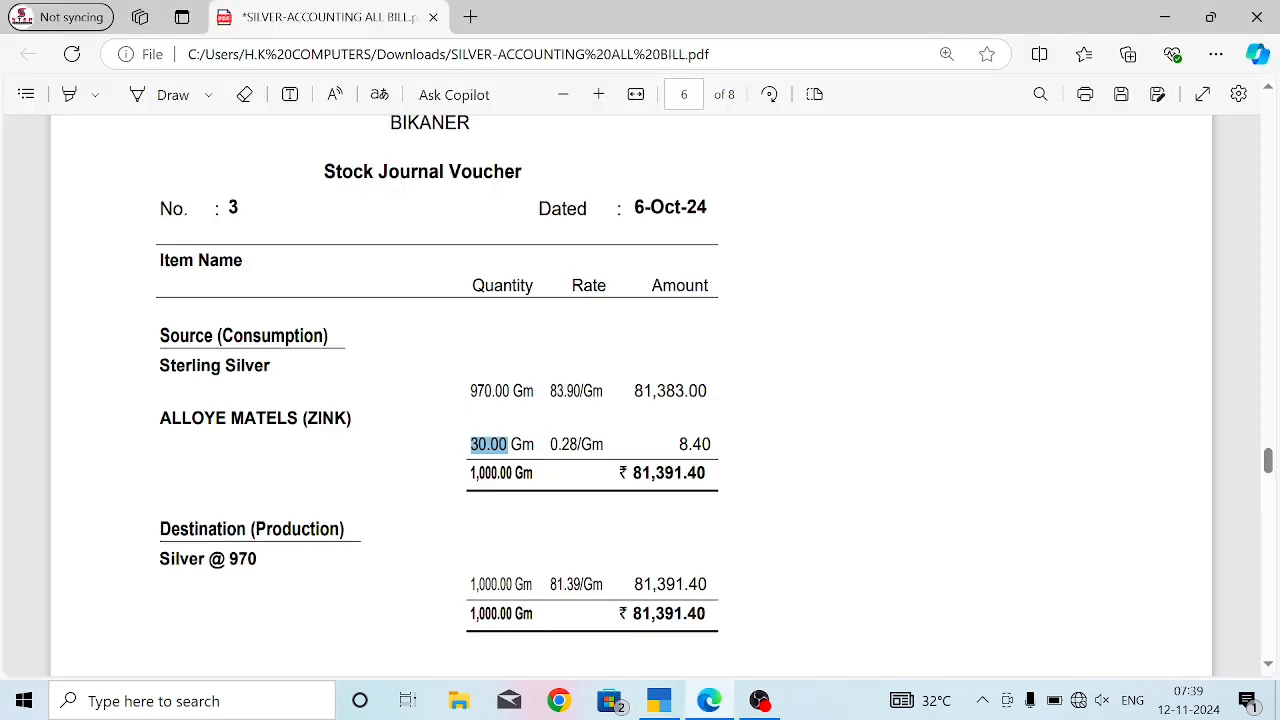
{"action": "left_click_drag", "start_coordinate": [159, 559], "coordinate": [261, 564]}
{"action": "scroll", "coordinate": [232, 411], "scroll_direction": "down", "scroll_amount": 2}
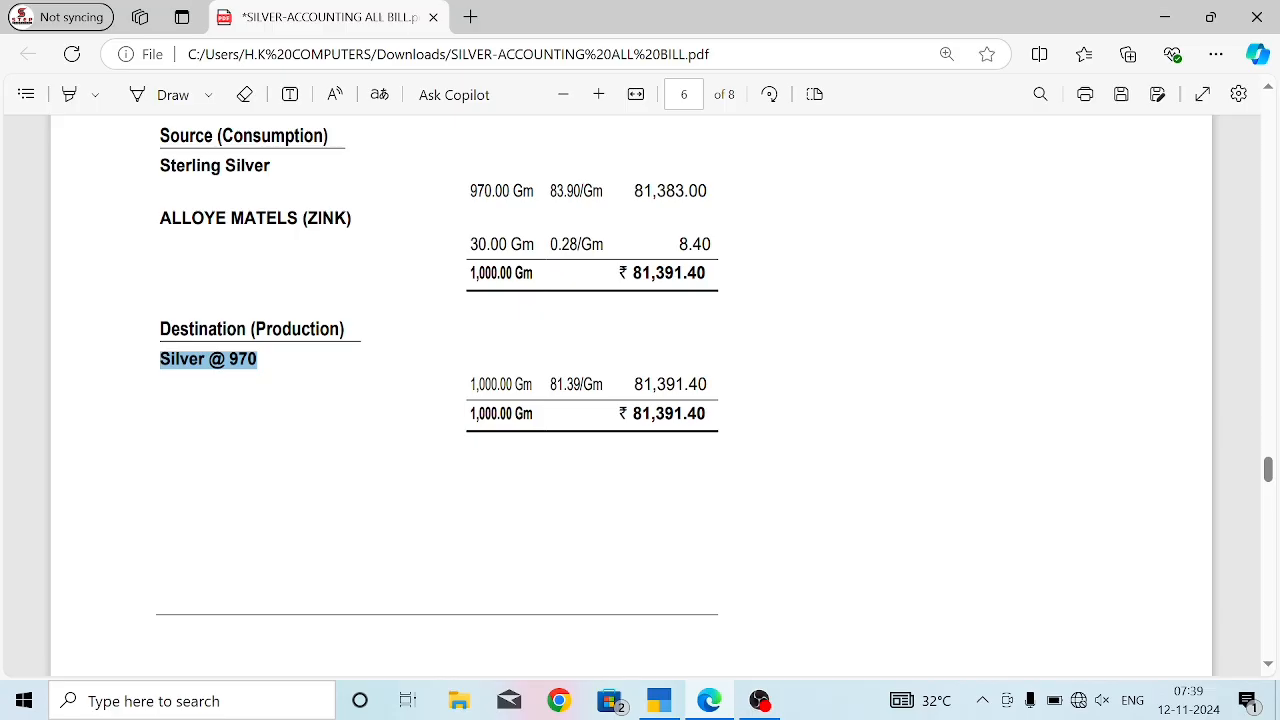
{"action": "key", "text": "alt+Tab"}
Create the stock item Silver @ 970 under FINISHED GOODS with units GMS and alternate units KG (1 KG = 1,000 GMS).
{"action": "key", "text": "alt+c"}
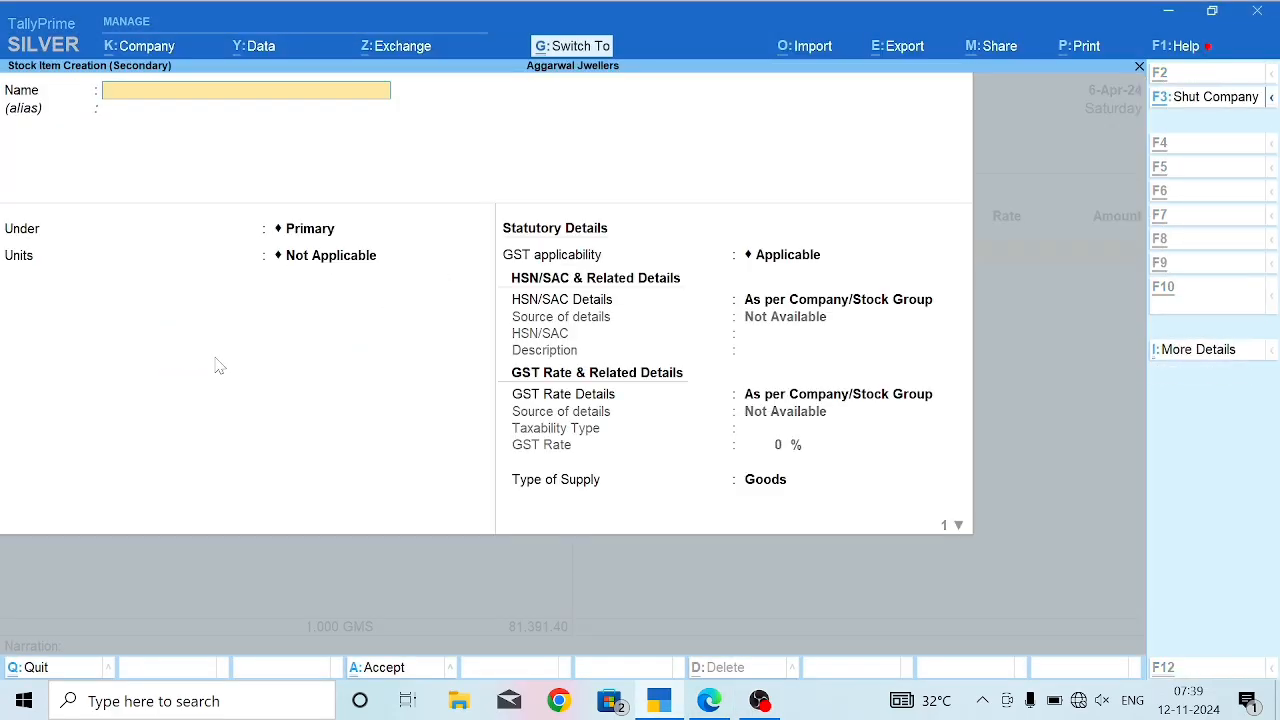
{"action": "key", "text": "ctrl+alt+v"}
{"action": "key", "text": "Return"}
{"action": "key", "text": "Down"}
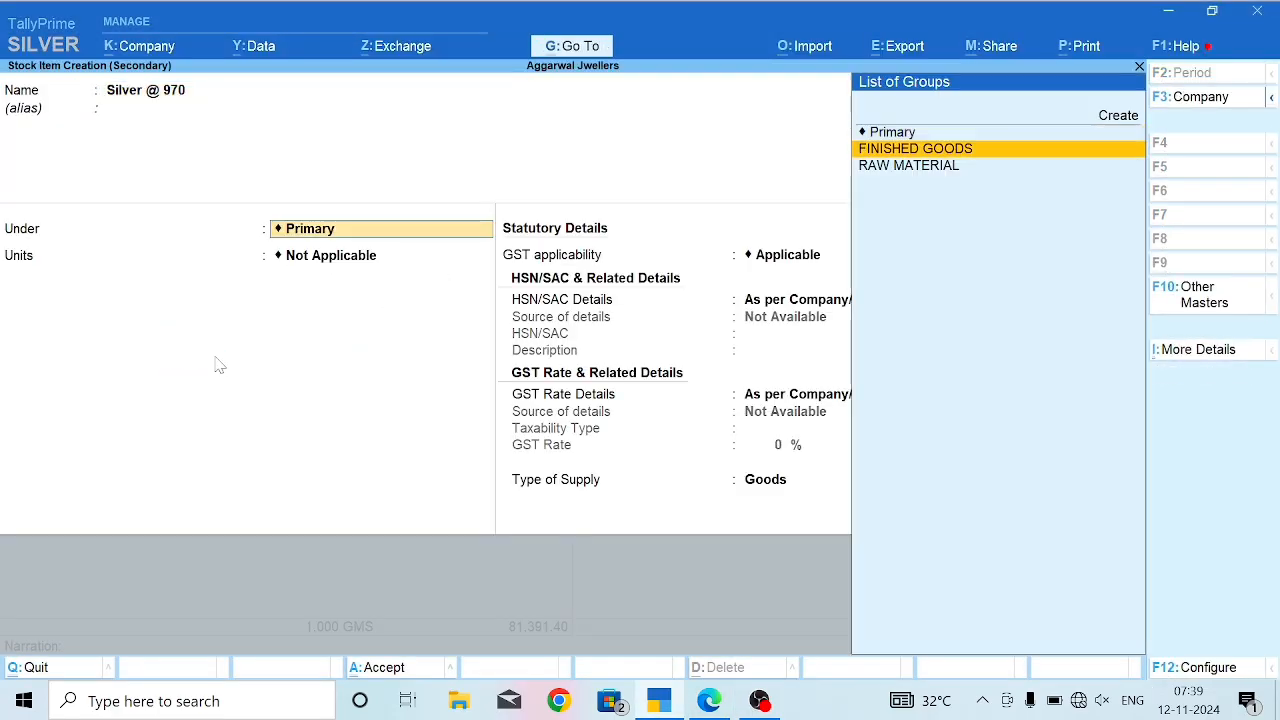
{"action": "key", "text": "Return"}
{"action": "key", "text": "Return"}
{"action": "key", "text": "Return"}
{"action": "key", "text": "Return"}
{"action": "key", "text": "Return"}
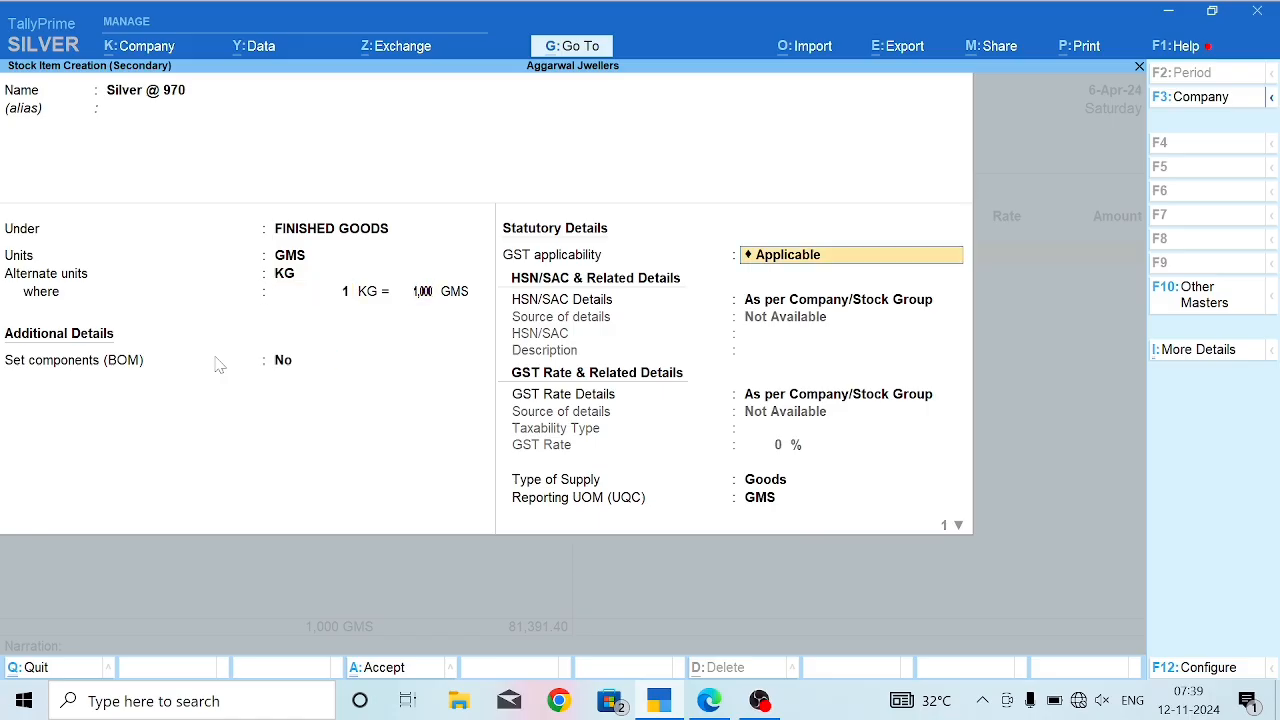
Set the item's HSN/SAC details to Specify Details Here with code 7106.
{"action": "key", "text": "Return"}
{"action": "key", "text": "Return"}
{"action": "key", "text": "BackSpace"}
{"action": "key", "text": "Down"}
{"action": "key", "text": "Return"}
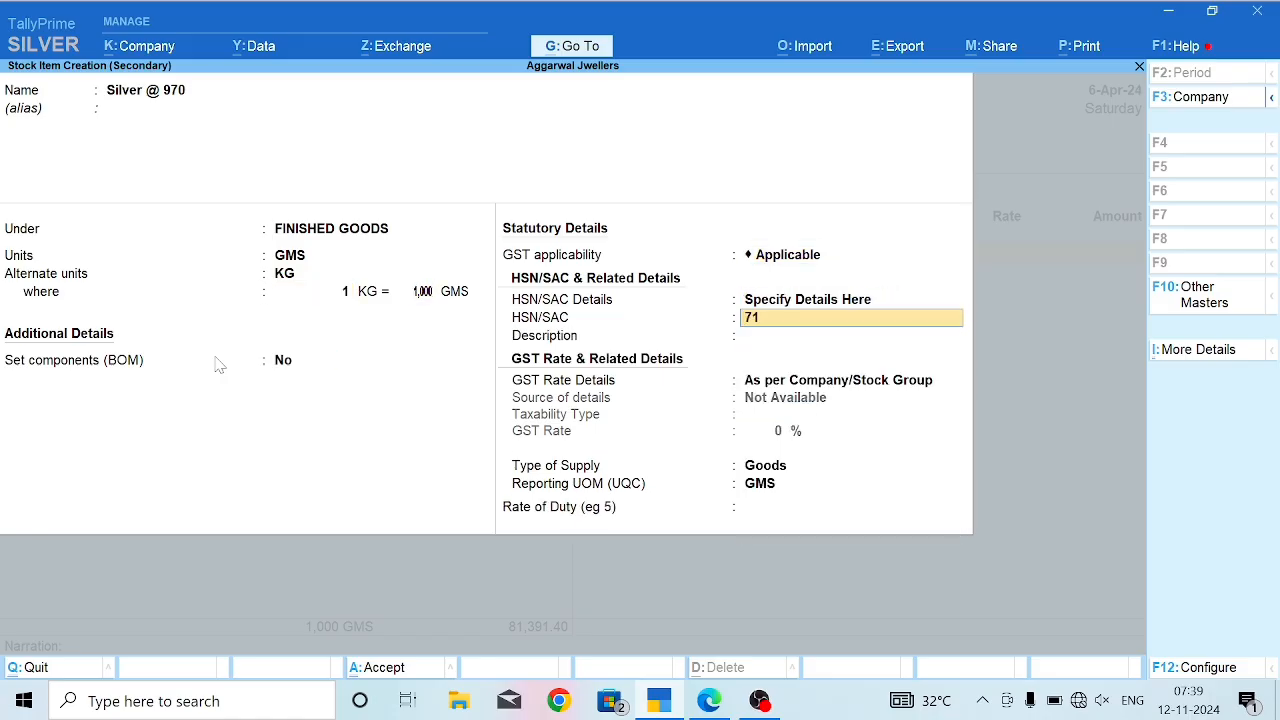
{"action": "type", "text": "7106"}
{"action": "key", "text": "Return"}
Set the item's GST rate details to Specify Details Here with Taxable type, and save the stock item.
{"action": "key", "text": "Return"}
{"action": "key", "text": "Down"}
{"action": "key", "text": "Return"}
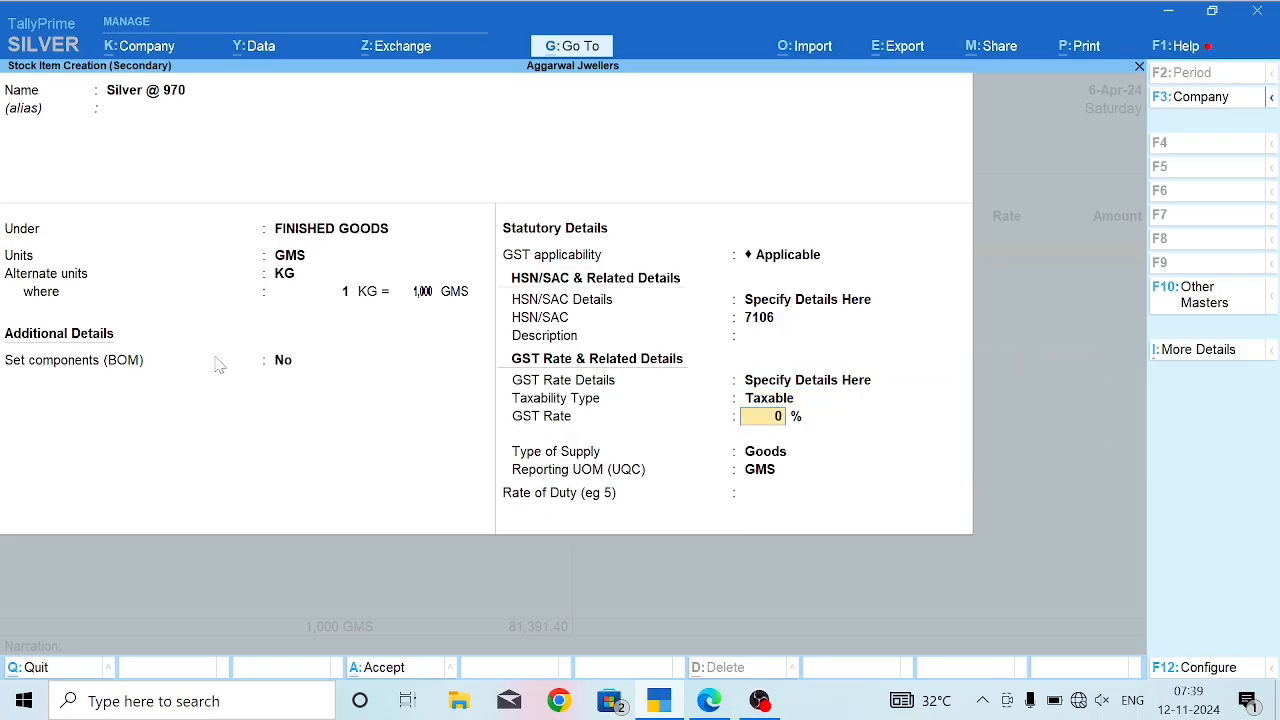
{"action": "key", "text": "Return"}
{"action": "key", "text": "Return"}
{"action": "key", "text": "Return"}
{"action": "key", "text": "Return"}
{"action": "key", "text": "Return"}
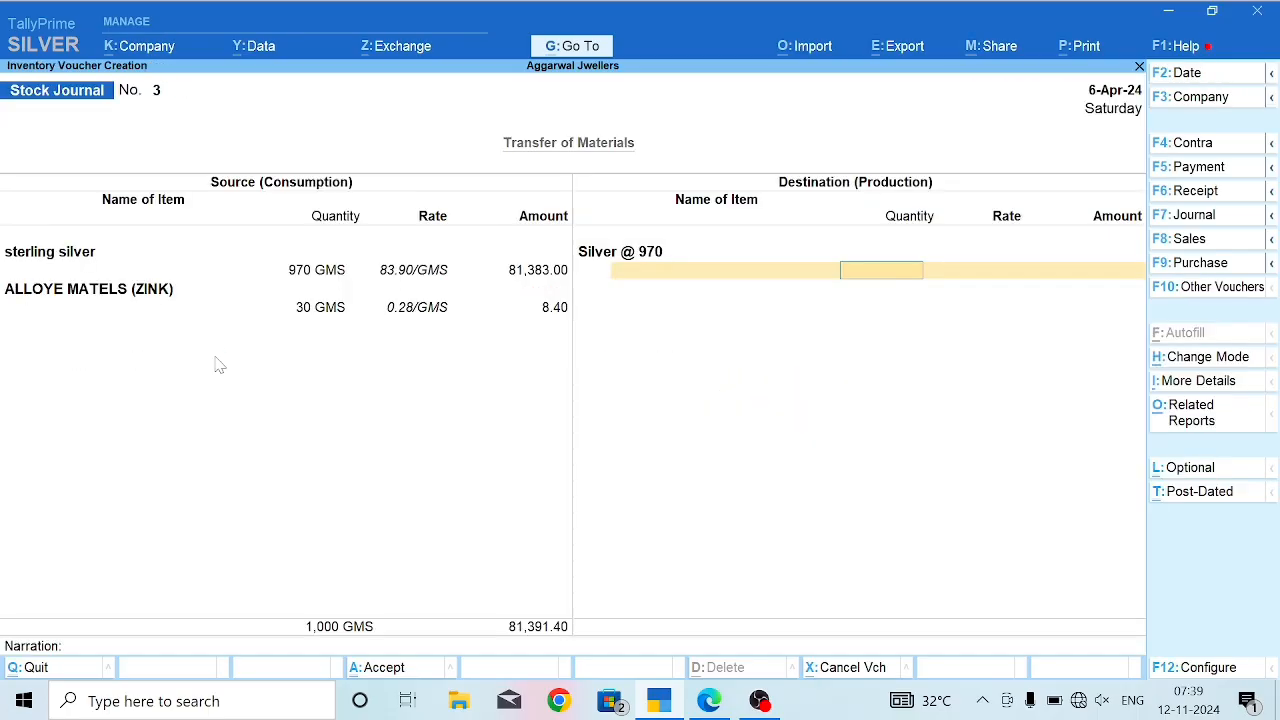
Enter 1000 GMS and an amount of 81391.4 for Silver @ 970 as the destination item, and save the stock journal.
{"action": "type", "text": "1000"}
{"action": "key", "text": "Return"}
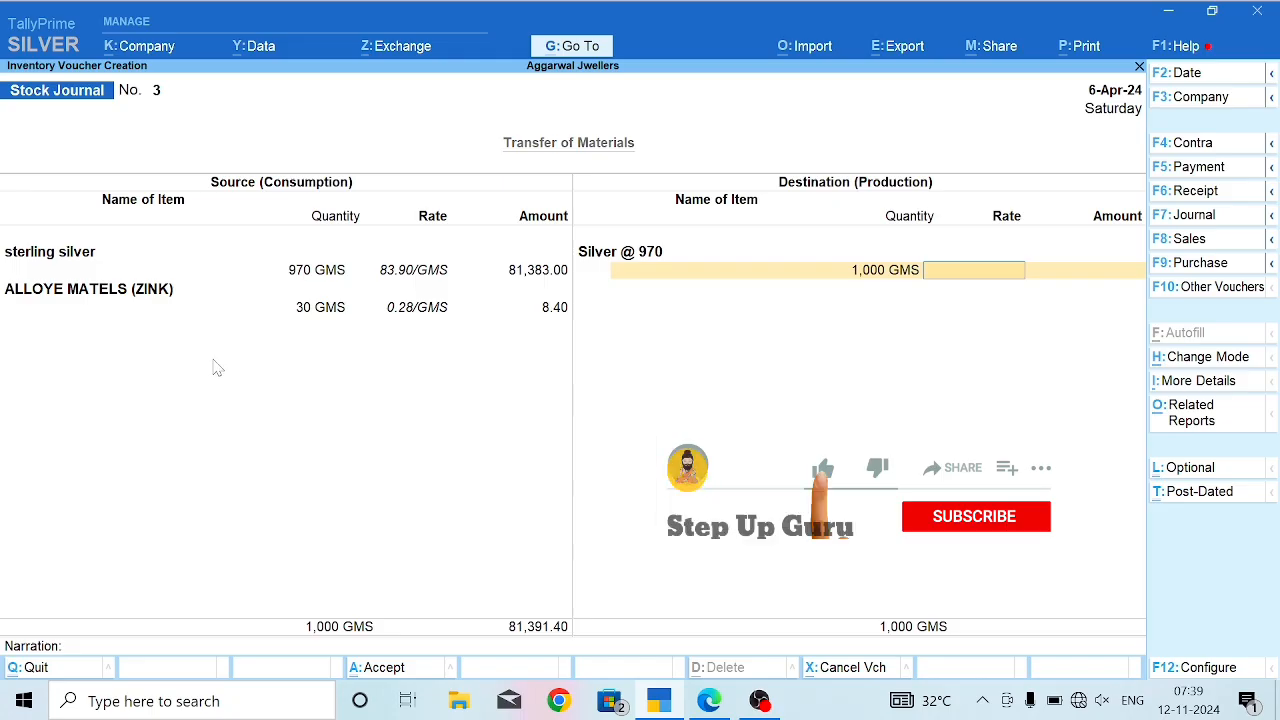
{"action": "key", "text": "Return"}
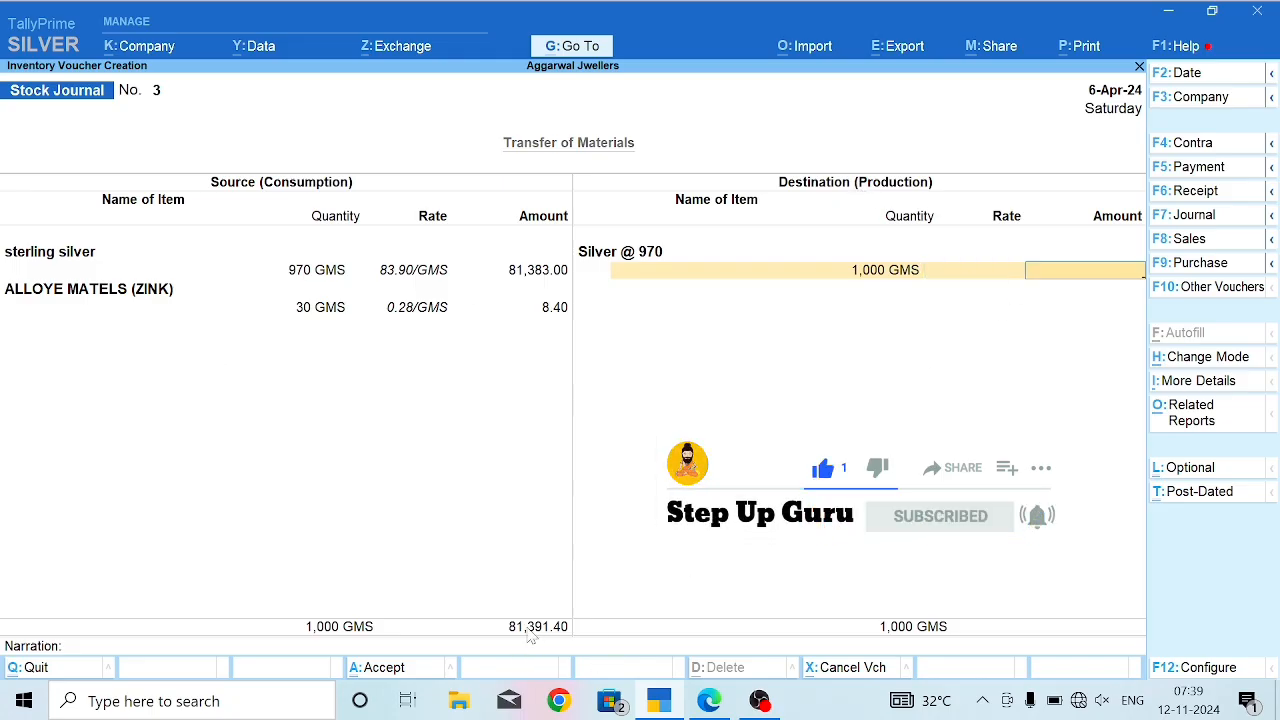
{"action": "type", "text": "8"}
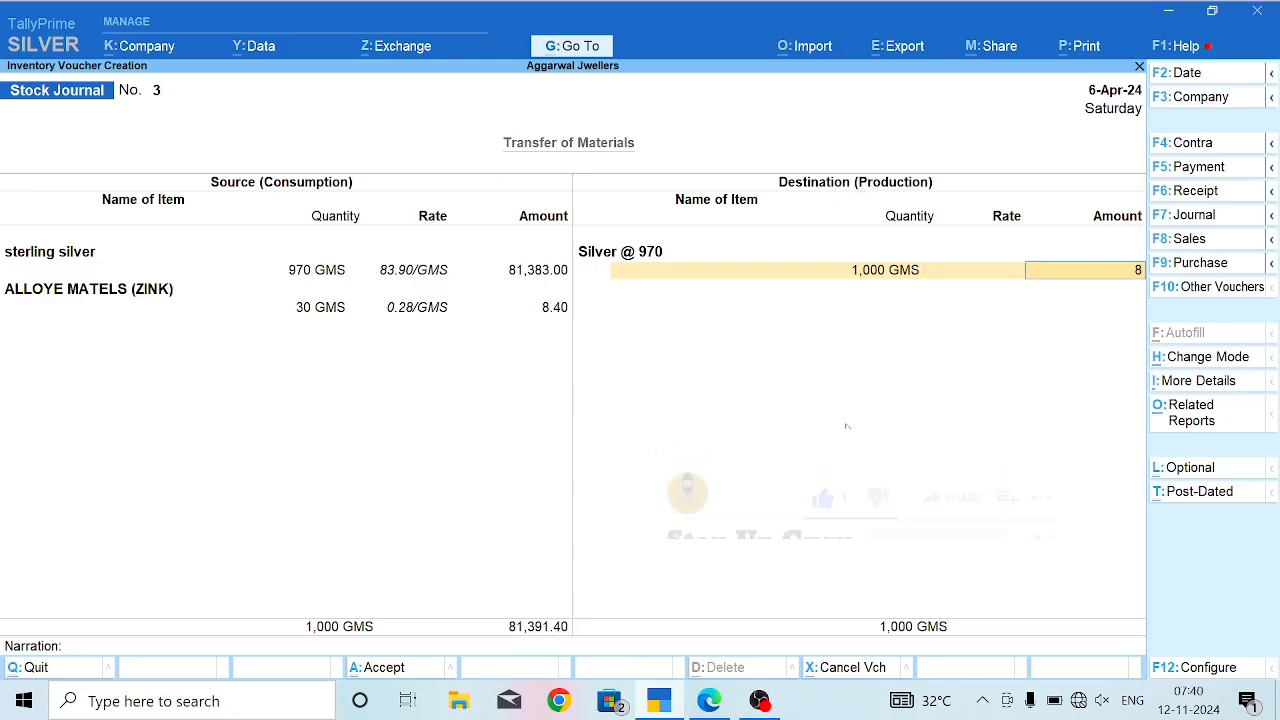
{"action": "type", "text": "1391.4"}
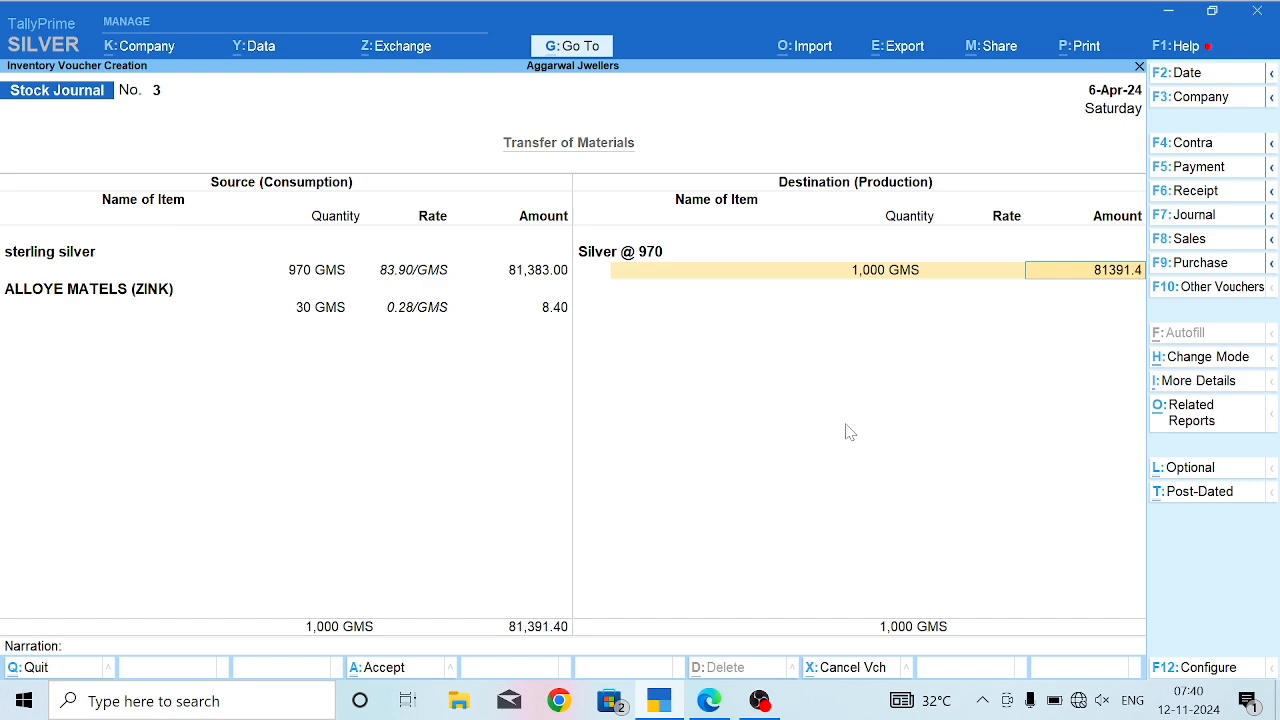
{"action": "key", "text": "Return"}
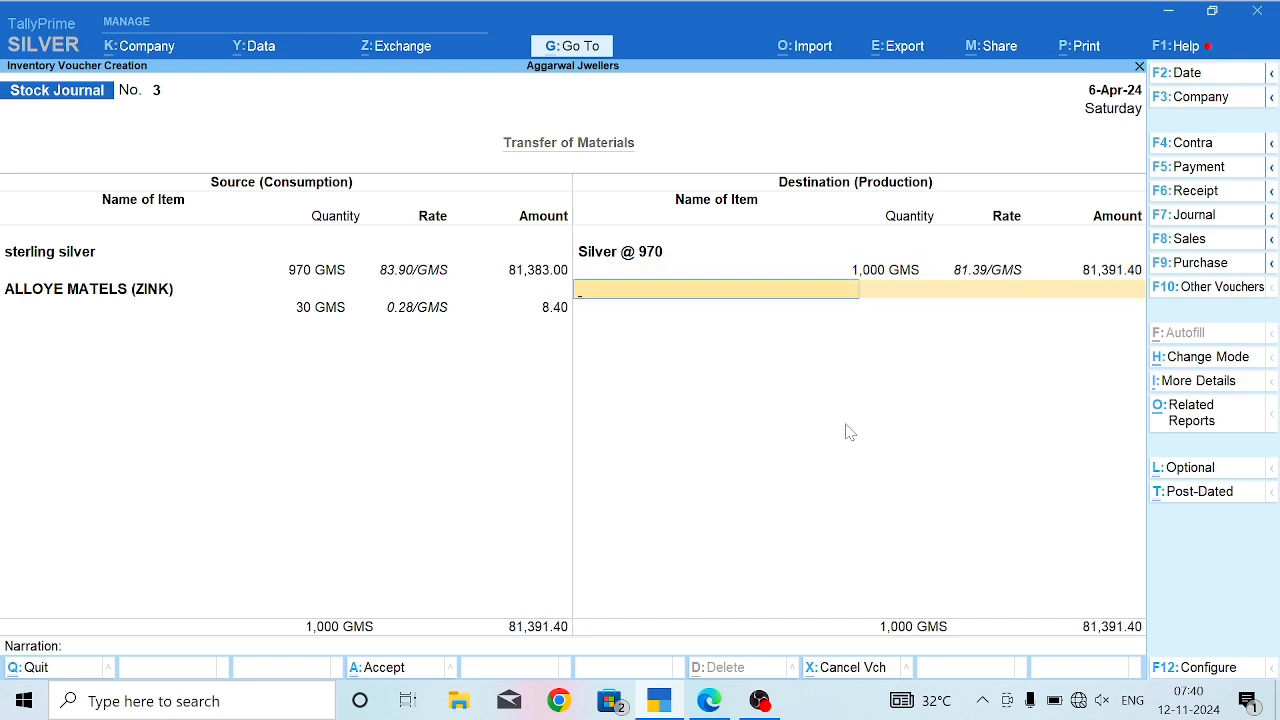
{"action": "key", "text": "Return"}
{"action": "key", "text": "Return"}
{"action": "key", "text": "Return"}
Leave voucher entry and open the Stock Summary report.
{"action": "key", "text": "Escape"}
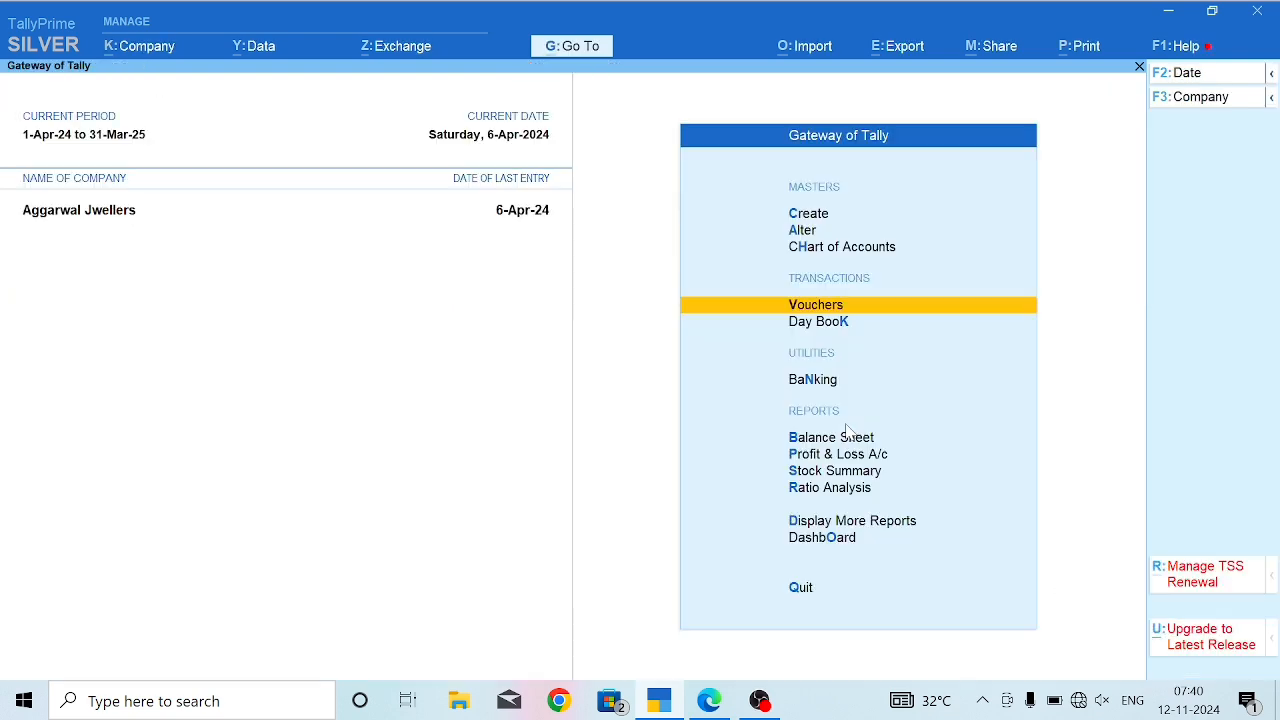
{"action": "key", "text": "s"}
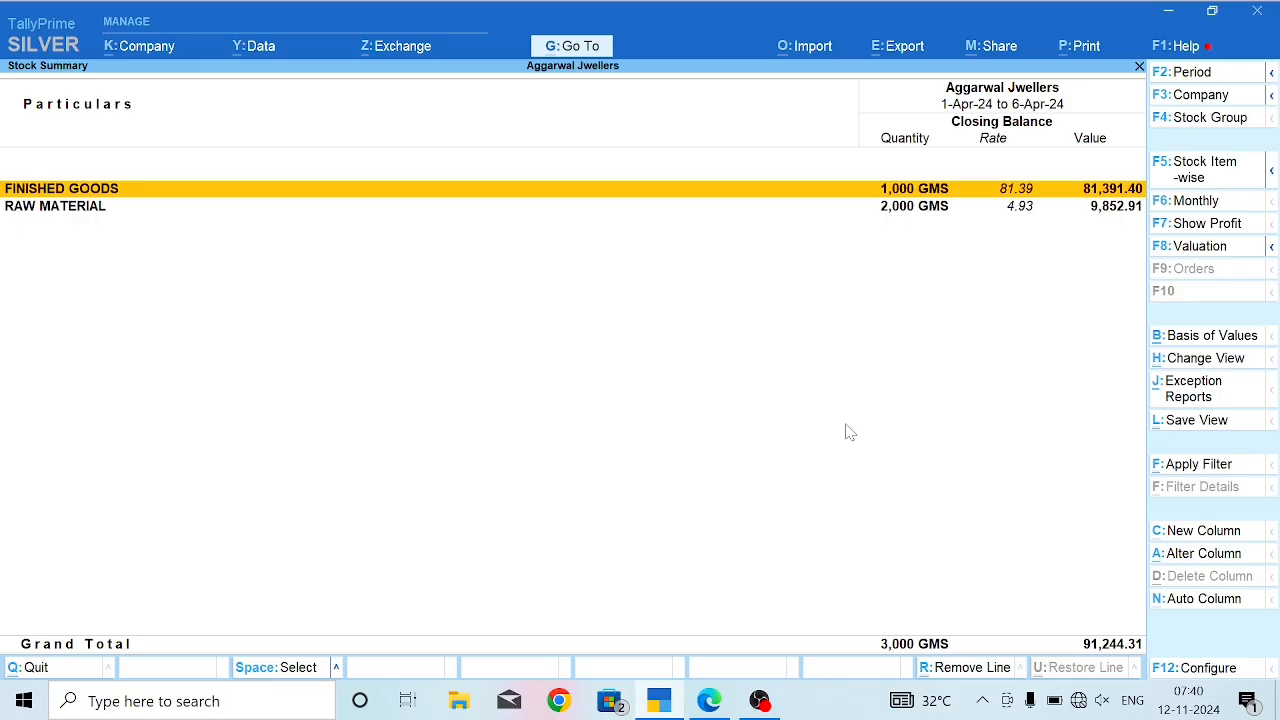
Expand the Stock Summary to item level, check the Silver @ 970 line, and leave the report.
{"action": "key", "text": "alt+F5"}
{"action": "key", "text": "Down"}
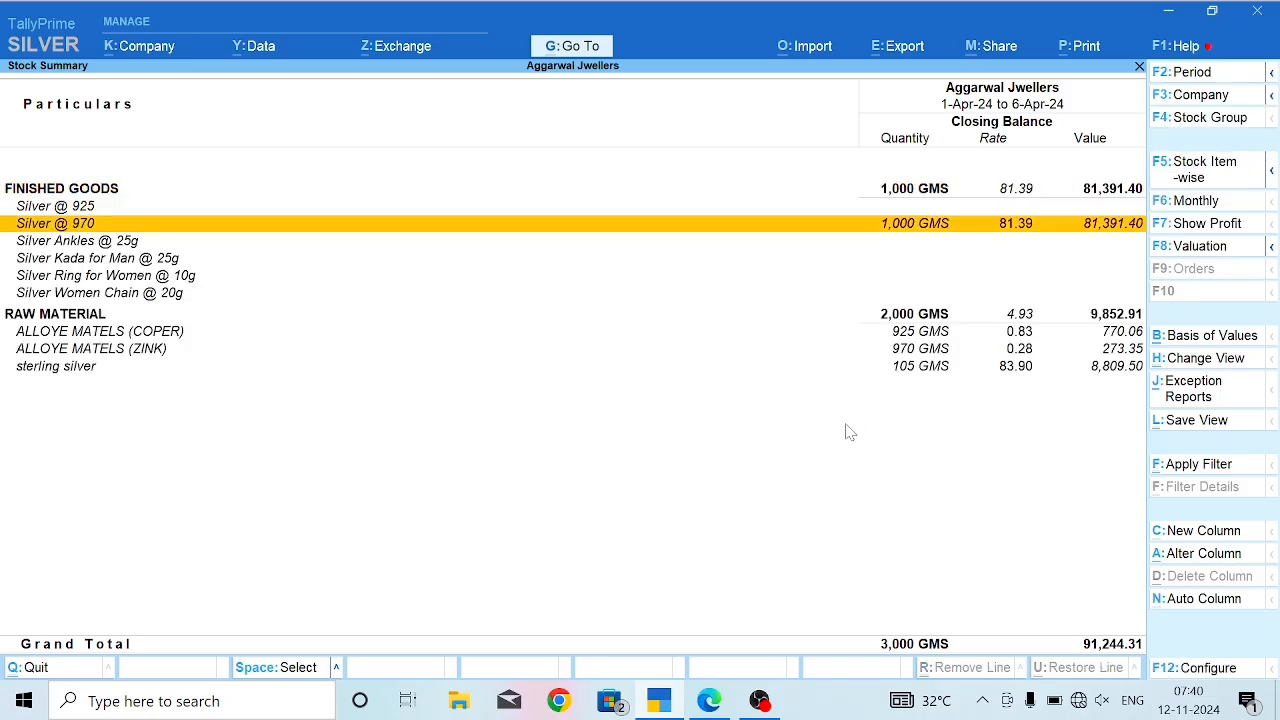
{"action": "key", "text": "Down"}
{"action": "key", "text": "Up"}
{"action": "key", "text": "Escape"}
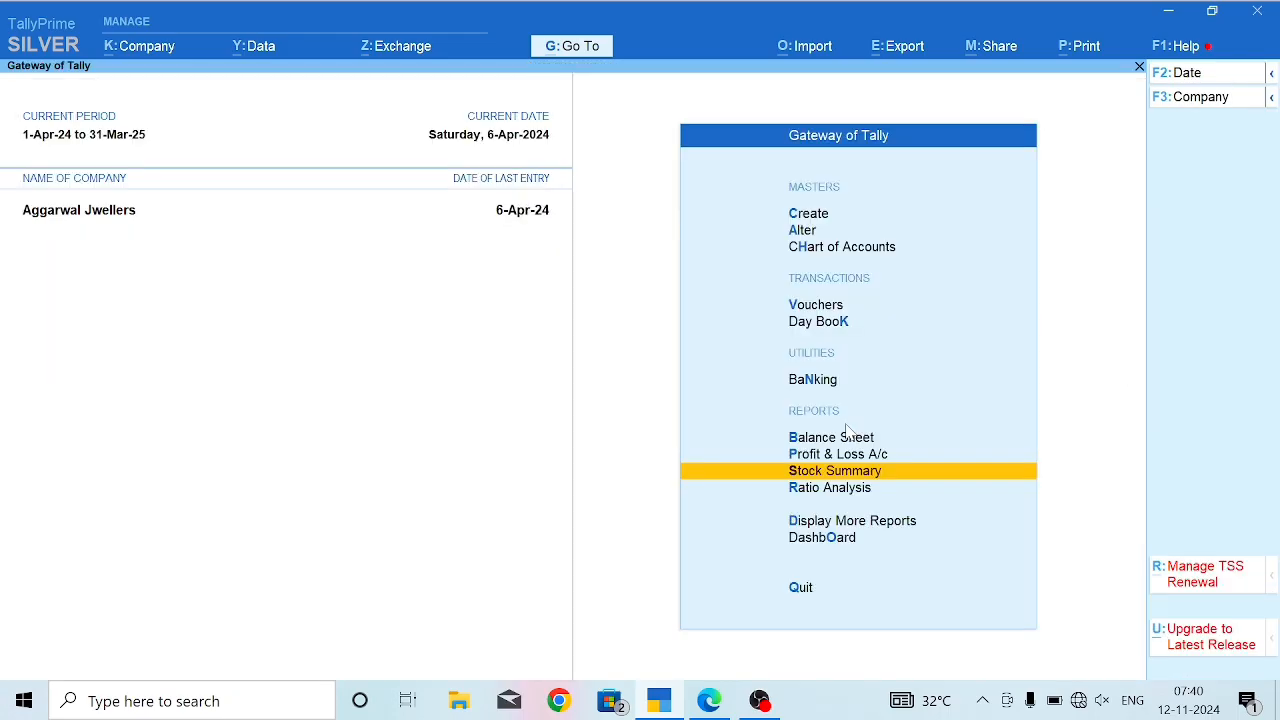
Switch to the bill PDF, find the Manufacturing Journal Voucher, and draw a tick mark beside Silver Ring for Man (970).
{"action": "key", "text": "alt+Tab"}
{"action": "scroll", "coordinate": [463, 585], "scroll_direction": "down", "scroll_amount": 5}
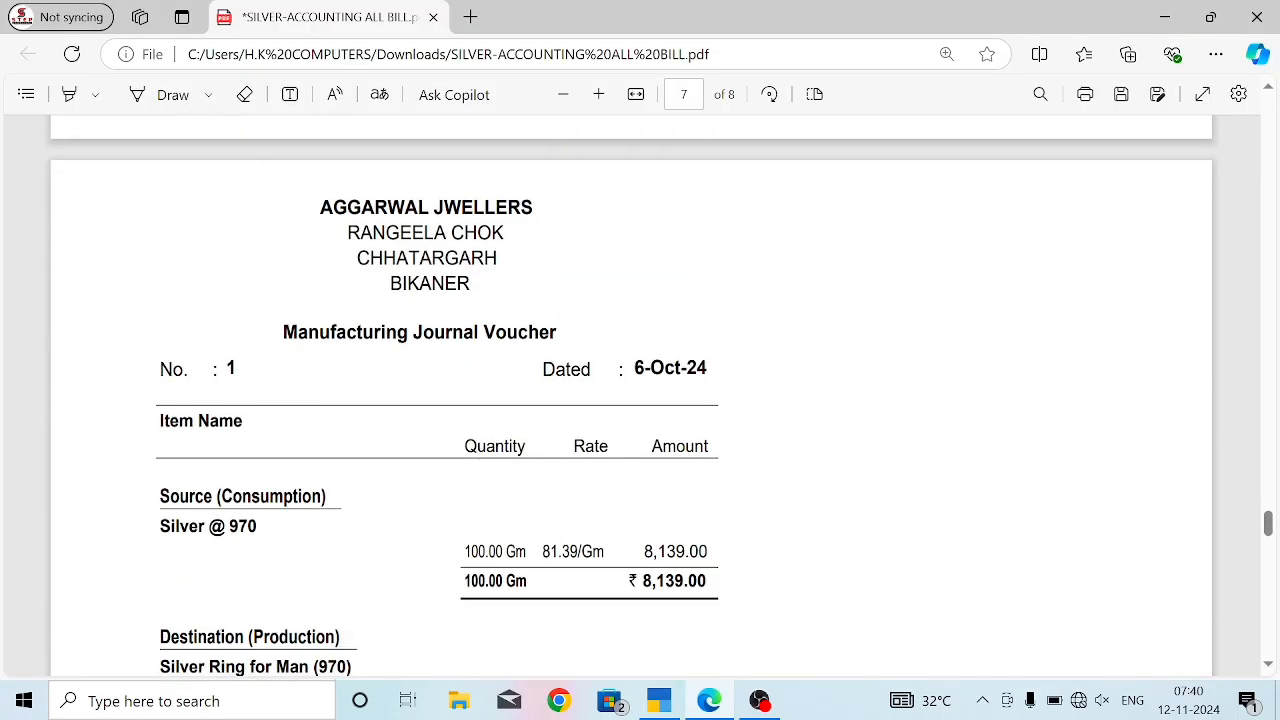
{"action": "scroll", "coordinate": [277, 332], "scroll_direction": "up", "scroll_amount": 1}
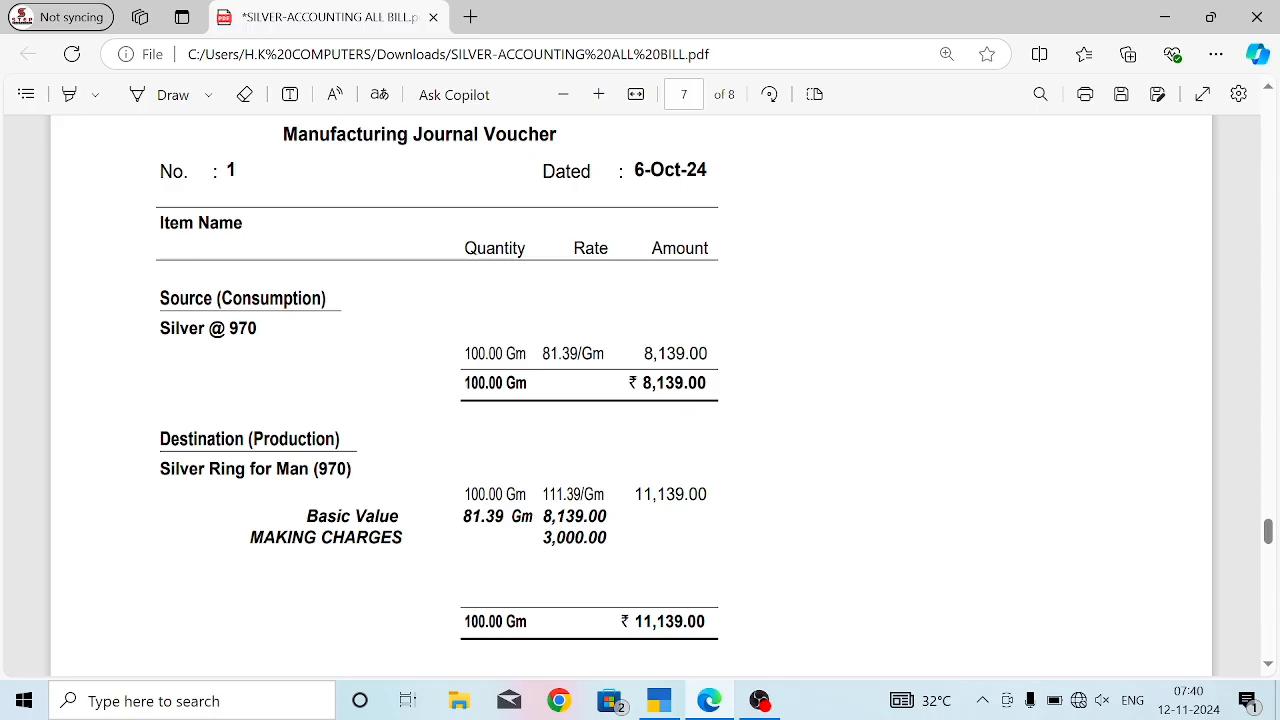
{"action": "left_click_drag", "start_coordinate": [163, 466], "coordinate": [343, 466]}
{"action": "left_click", "coordinate": [329, 466]}
{"action": "left_click", "coordinate": [185, 94]}
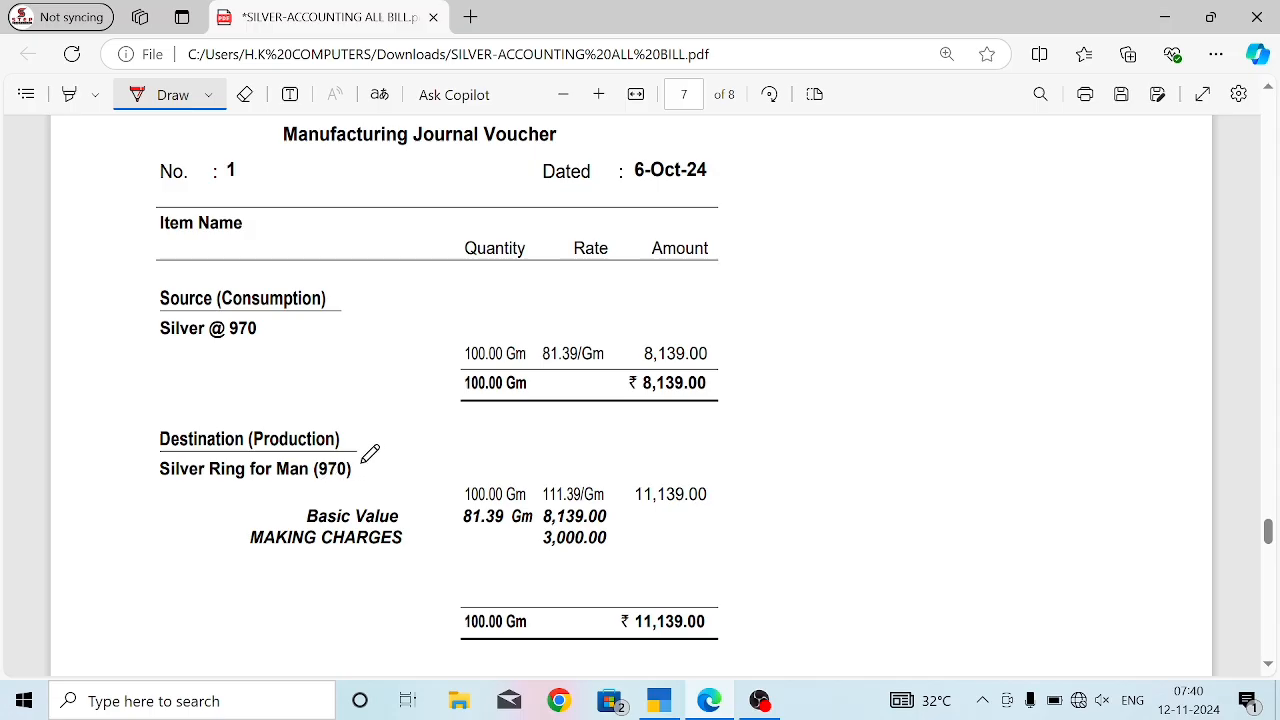
{"action": "left_click_drag", "start_coordinate": [362, 466], "coordinate": [420, 405]}
Return to TallyPrime and start a stock journal with 100 GMS of Silver @ 970 as the source item.
{"action": "key", "text": "alt+Tab"}
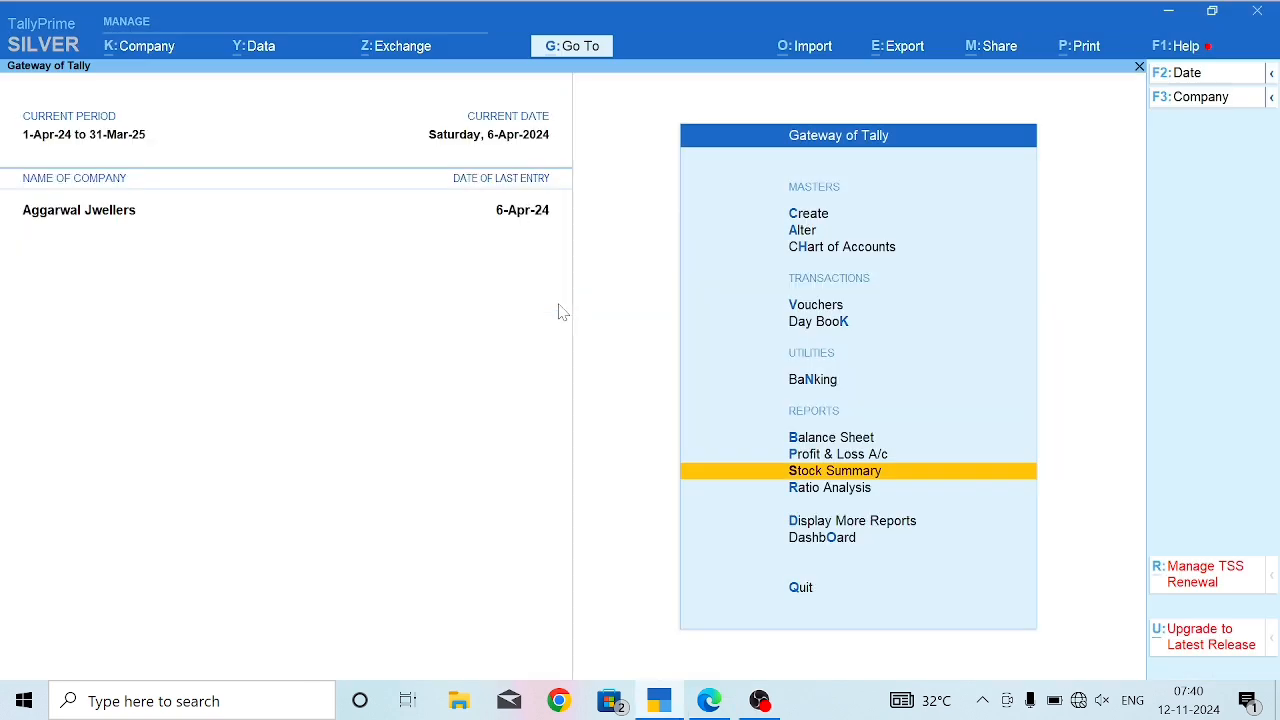
{"action": "key", "text": "alt+F7"}
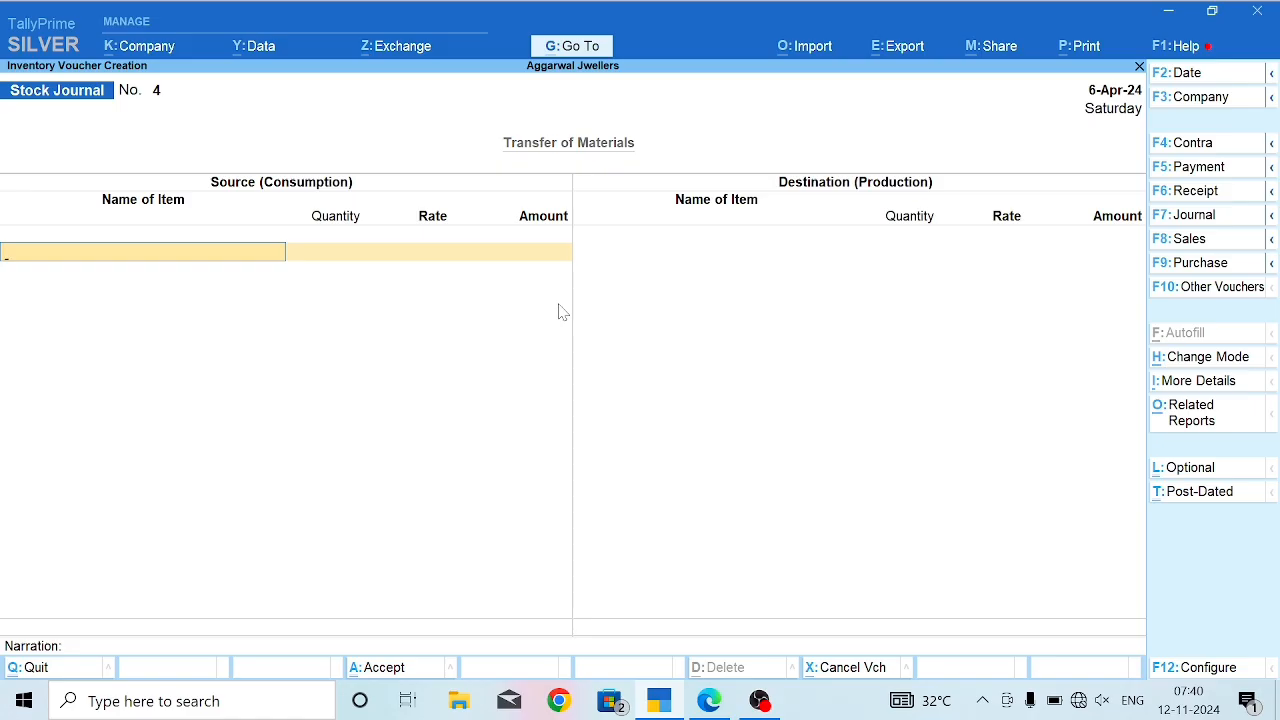
{"action": "type", "text": "Si"}
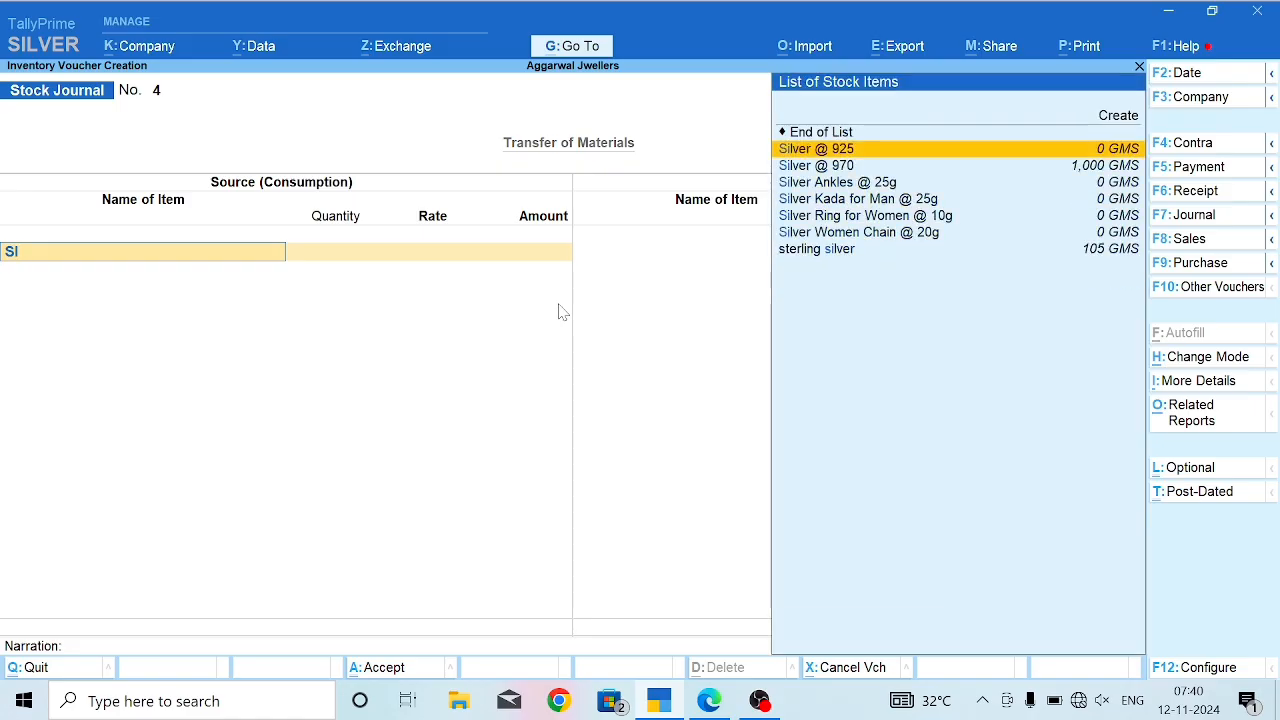
{"action": "key", "text": "Down"}
{"action": "key", "text": "Return"}
{"action": "type", "text": "100"}
{"action": "key", "text": "Return"}
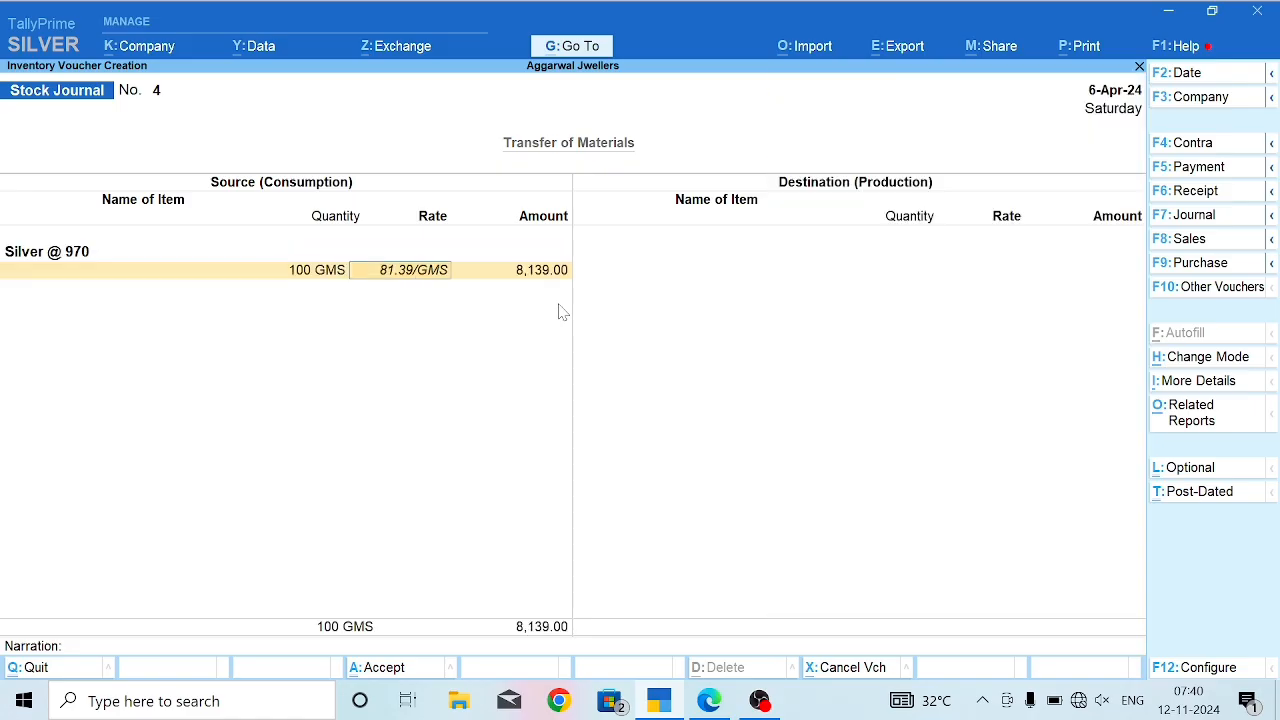
{"action": "key", "text": "Return"}
{"action": "key", "text": "Return"}
{"action": "key", "text": "Return"}
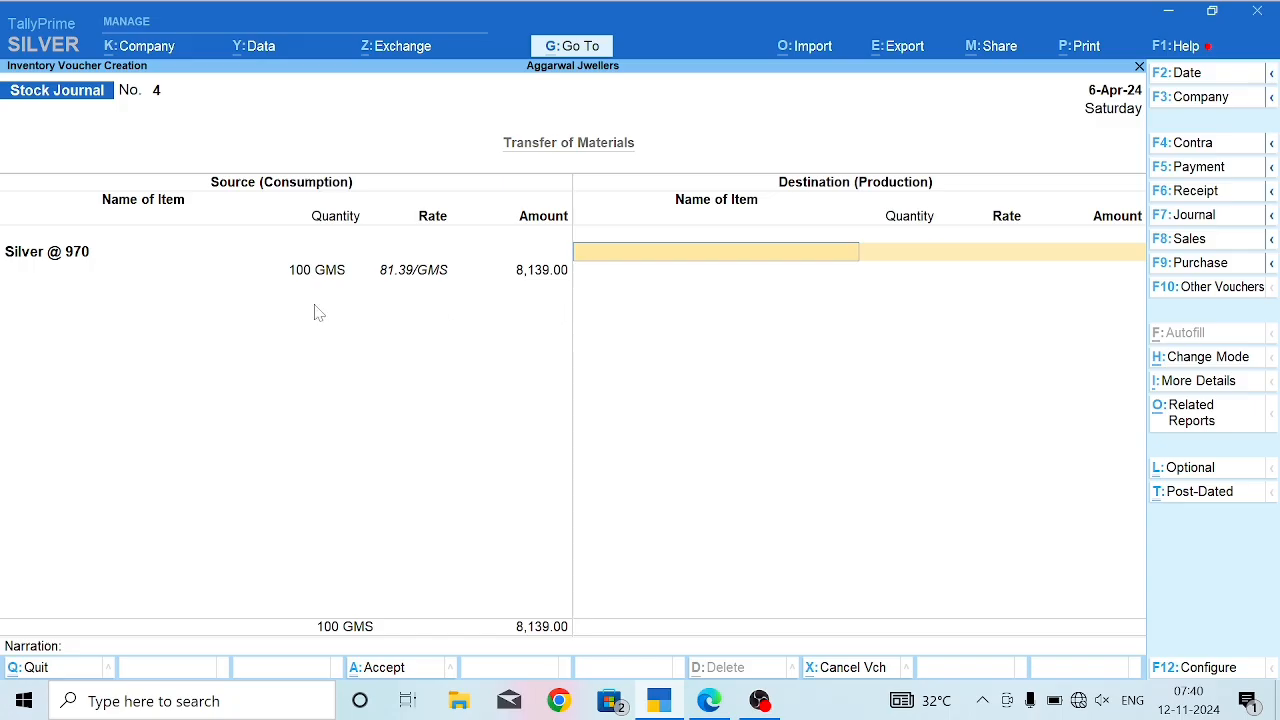
Copy the destination item name from the bill PDF and start a new stock item named Silver Ring for Man (970).
{"action": "key", "text": "alt+Tab"}
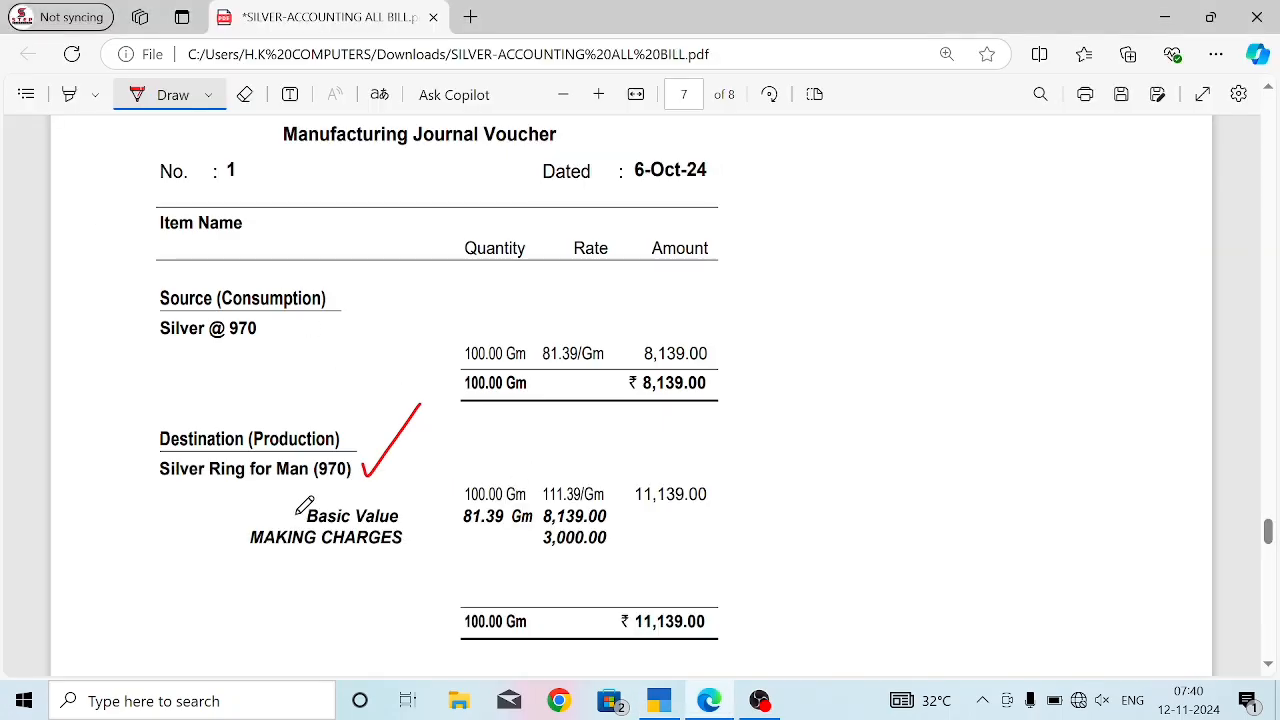
{"action": "left_click", "coordinate": [172, 108]}
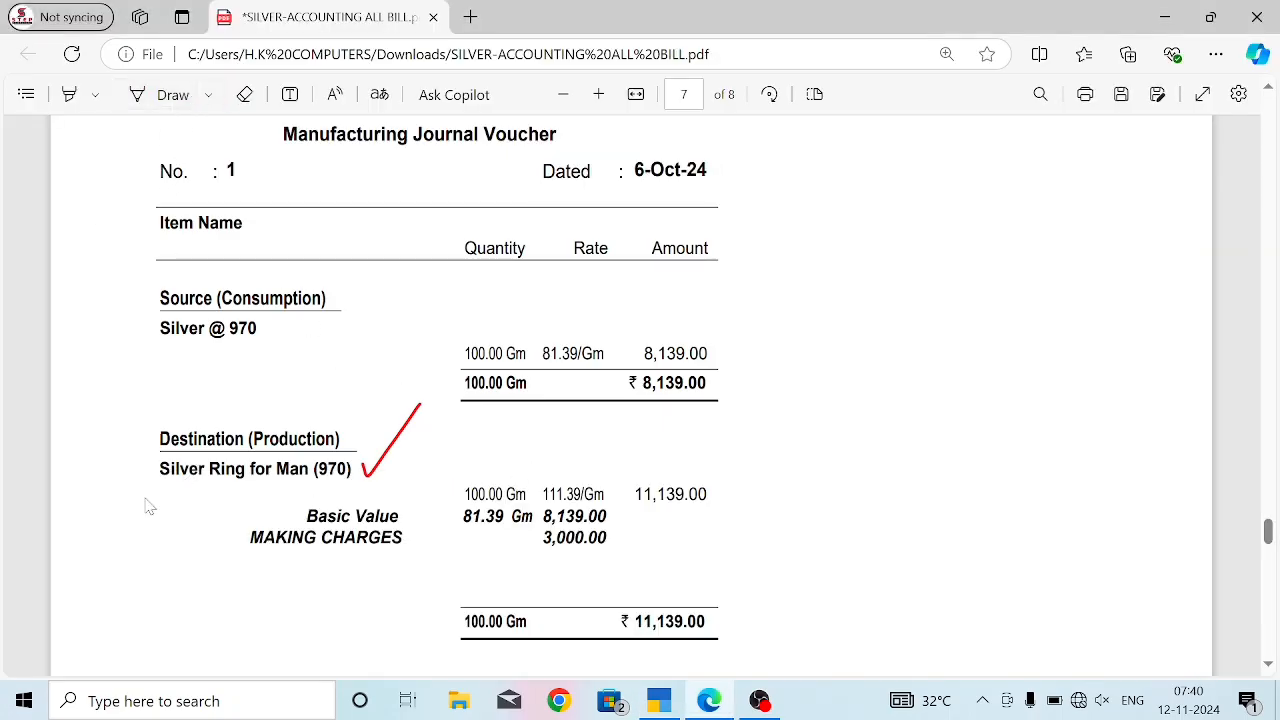
{"action": "left_click_drag", "start_coordinate": [160, 469], "coordinate": [352, 469]}
{"action": "key", "text": "ctrl+c"}
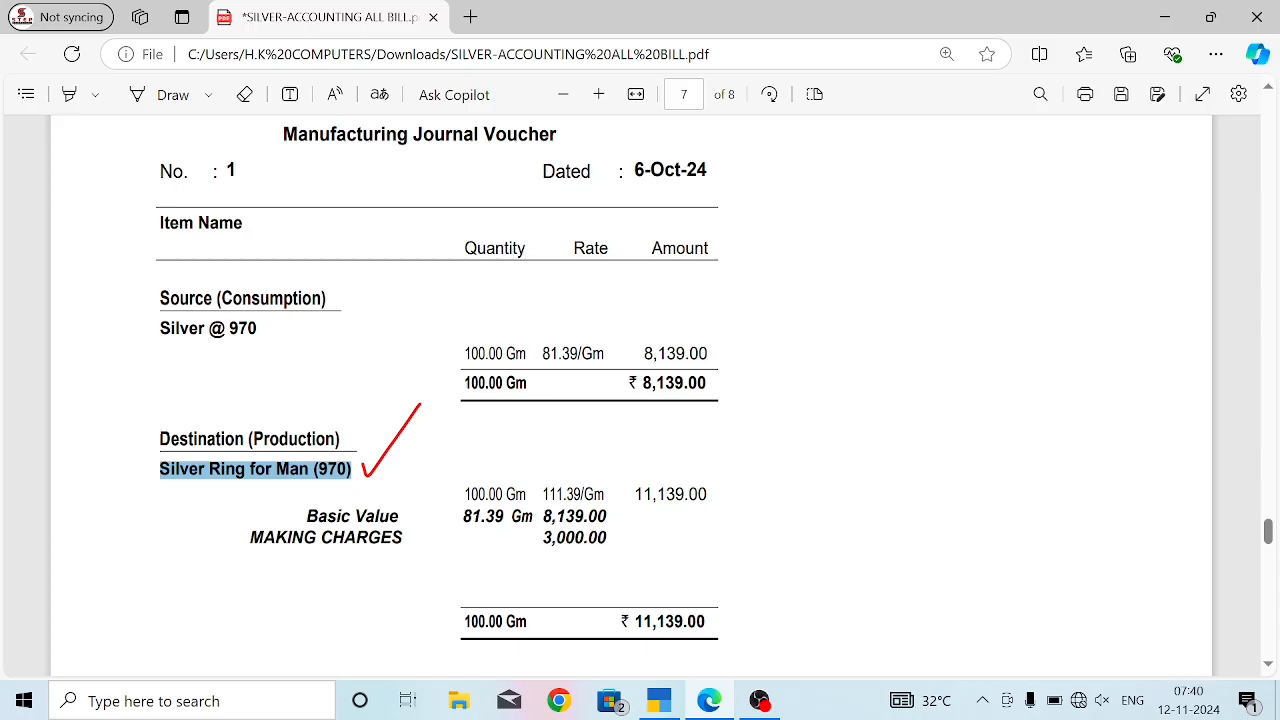
{"action": "key", "text": "alt+Tab"}
{"action": "key", "text": "alt+c"}
{"action": "key", "text": "ctrl+v"}
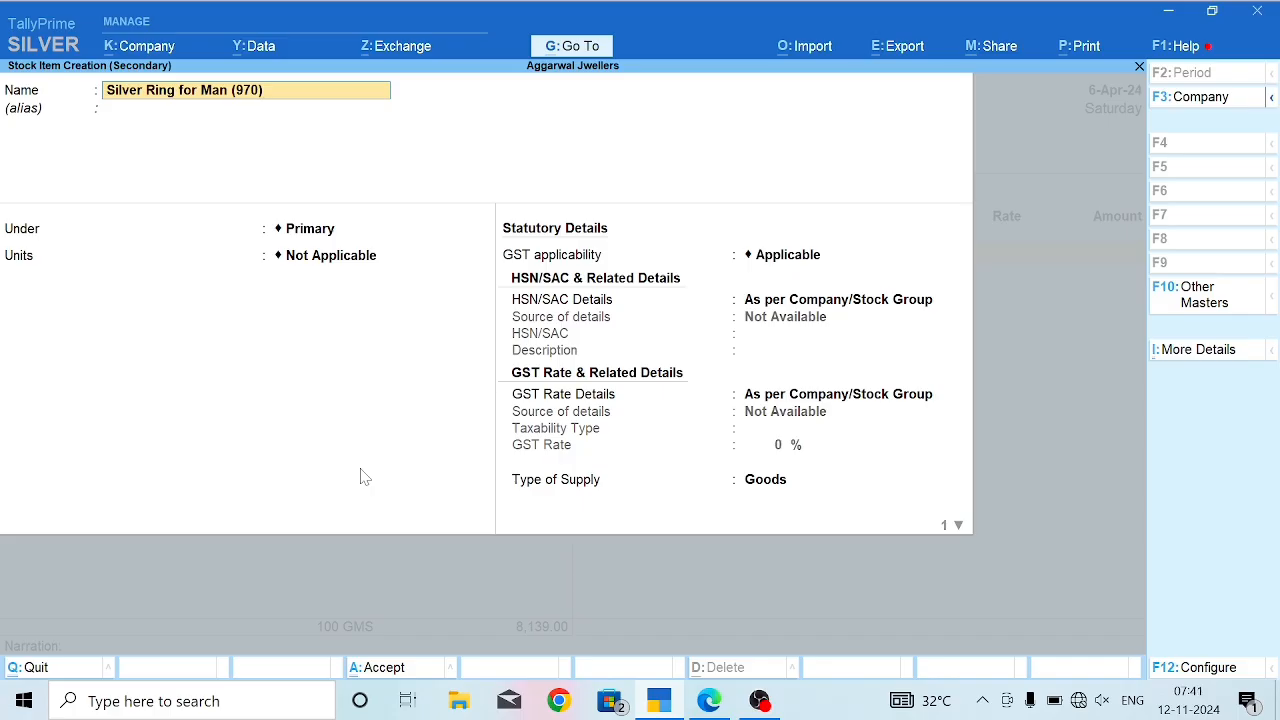
Place the item under FINISHED GOODS with units GMS and alternate units KG, where 1 KG equals 1,000 GMS.
{"action": "key", "text": "Return"}
{"action": "key", "text": "Return"}
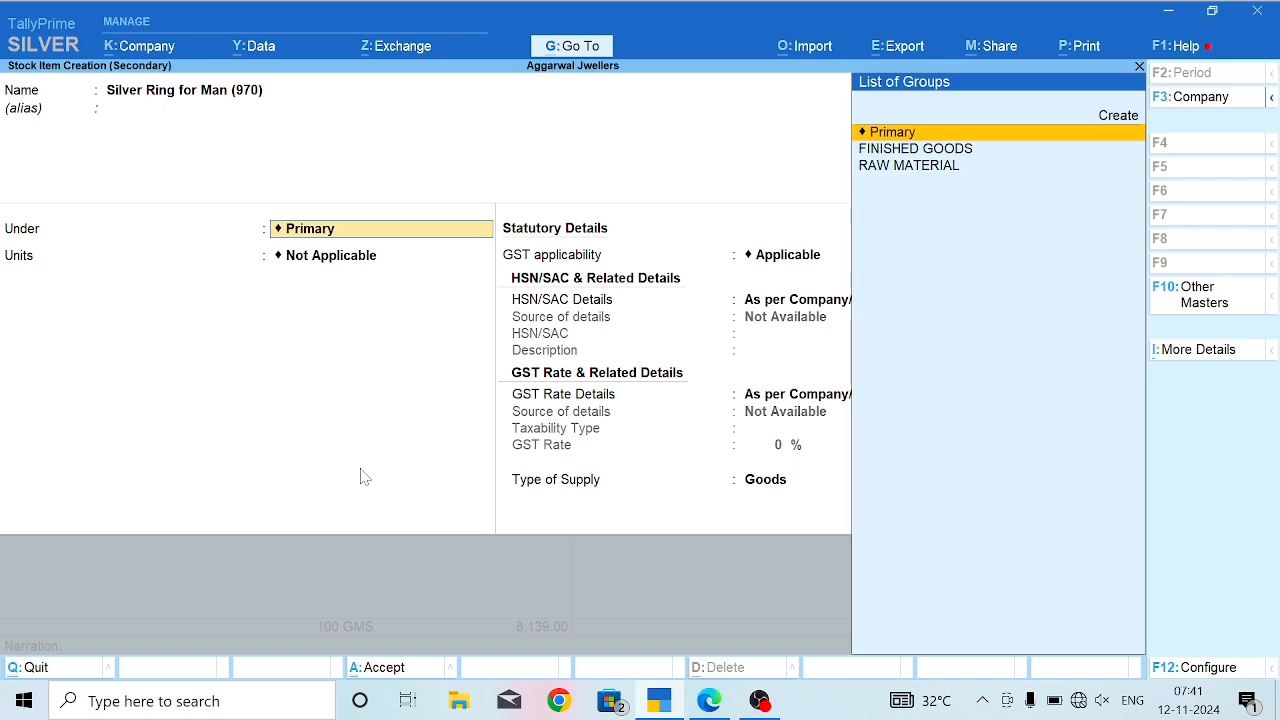
{"action": "key", "text": "Down"}
{"action": "key", "text": "Return"}
{"action": "key", "text": "Return"}
{"action": "key", "text": "Return"}
{"action": "key", "text": "Return"}
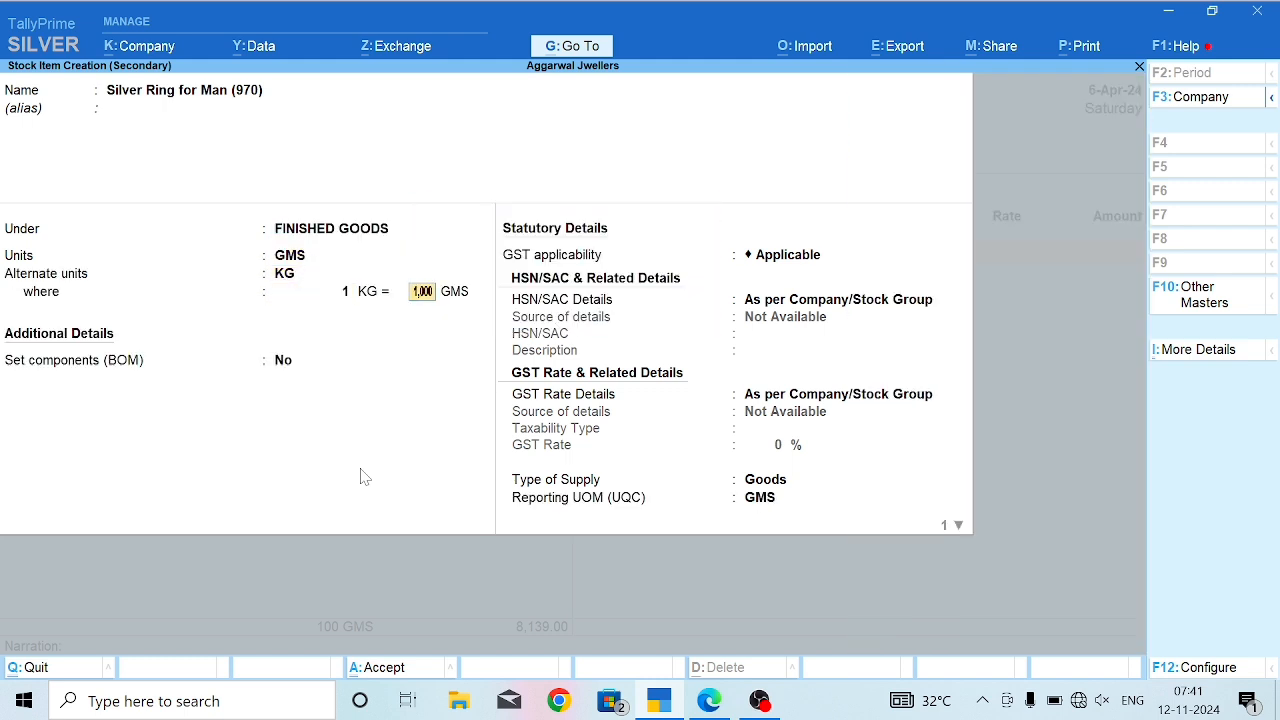
{"action": "key", "text": "Return"}
{"action": "key", "text": "Return"}
Set the ring item's HSN/SAC details to Specify Details Here with code 7106.
{"action": "key", "text": "Return"}
{"action": "key", "text": "Down"}
{"action": "key", "text": "Return"}
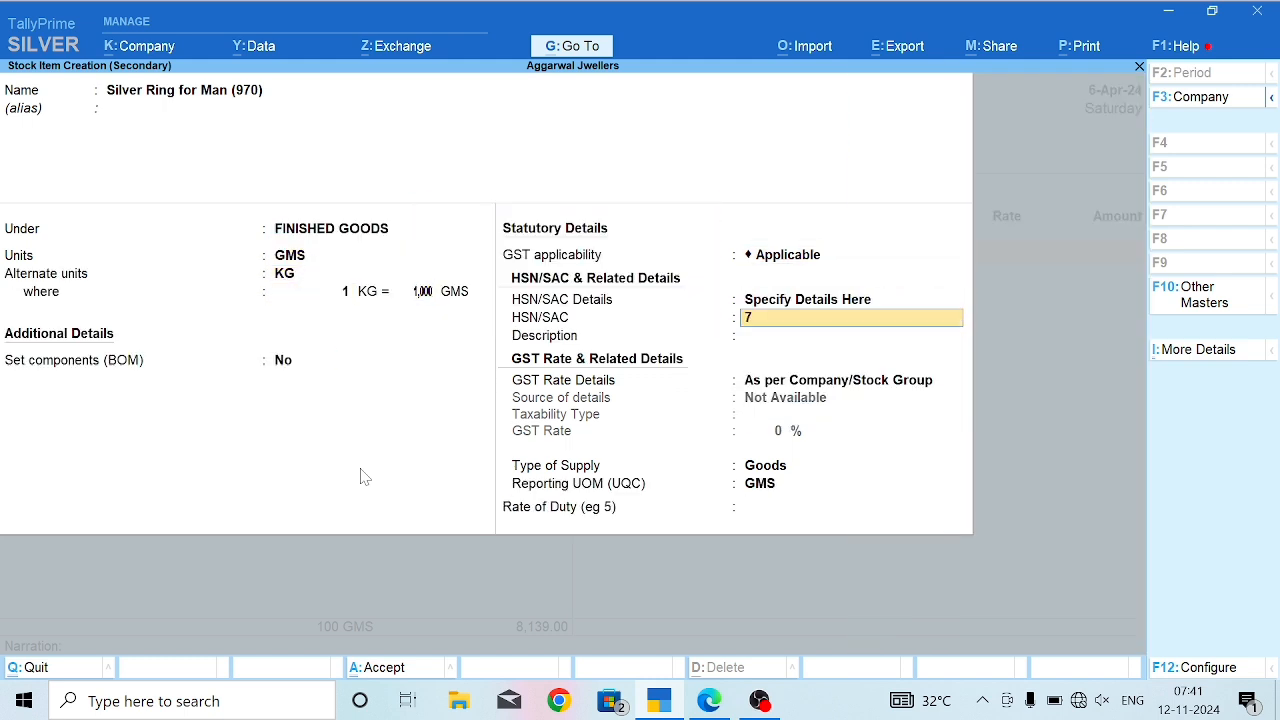
{"action": "type", "text": "7106"}
{"action": "key", "text": "Return"}
{"action": "key", "text": "Return"}
Specify the ring item's GST rate details as Taxable at 3%, and save the stock item.
{"action": "key", "text": "Down"}
{"action": "key", "text": "Return"}
{"action": "key", "text": "Return"}
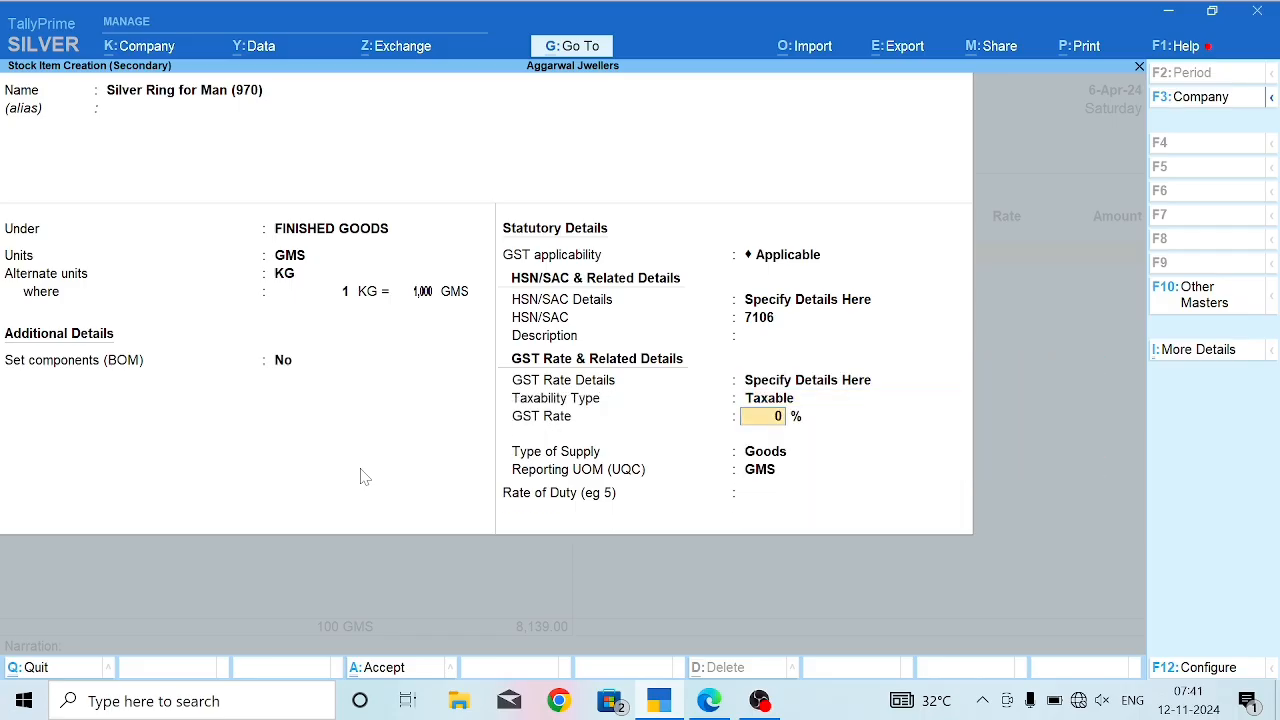
{"action": "type", "text": "3"}
{"action": "key", "text": "Return"}
{"action": "key", "text": "Return"}
{"action": "key", "text": "Return"}
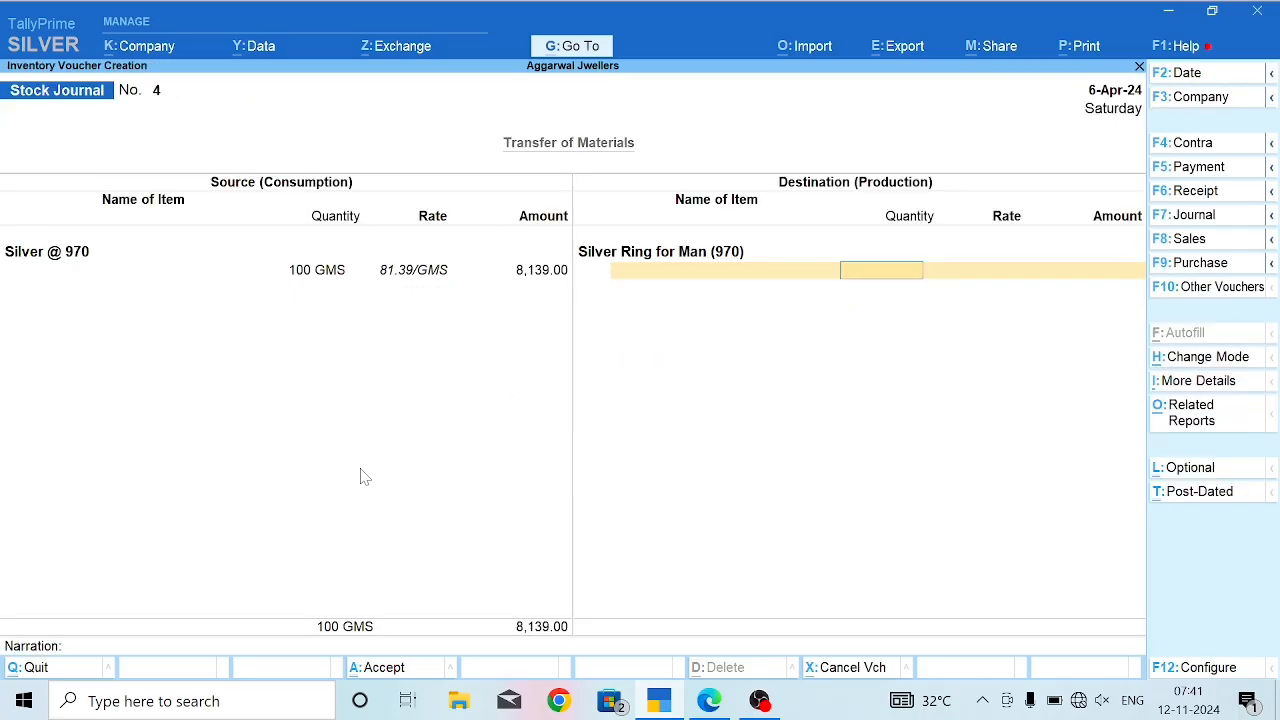
Enter 100 GMS and an amount of 8,139 for Silver Ring for Man (970) as the destination item.
{"action": "type", "text": "100"}
{"action": "key", "text": "Return"}
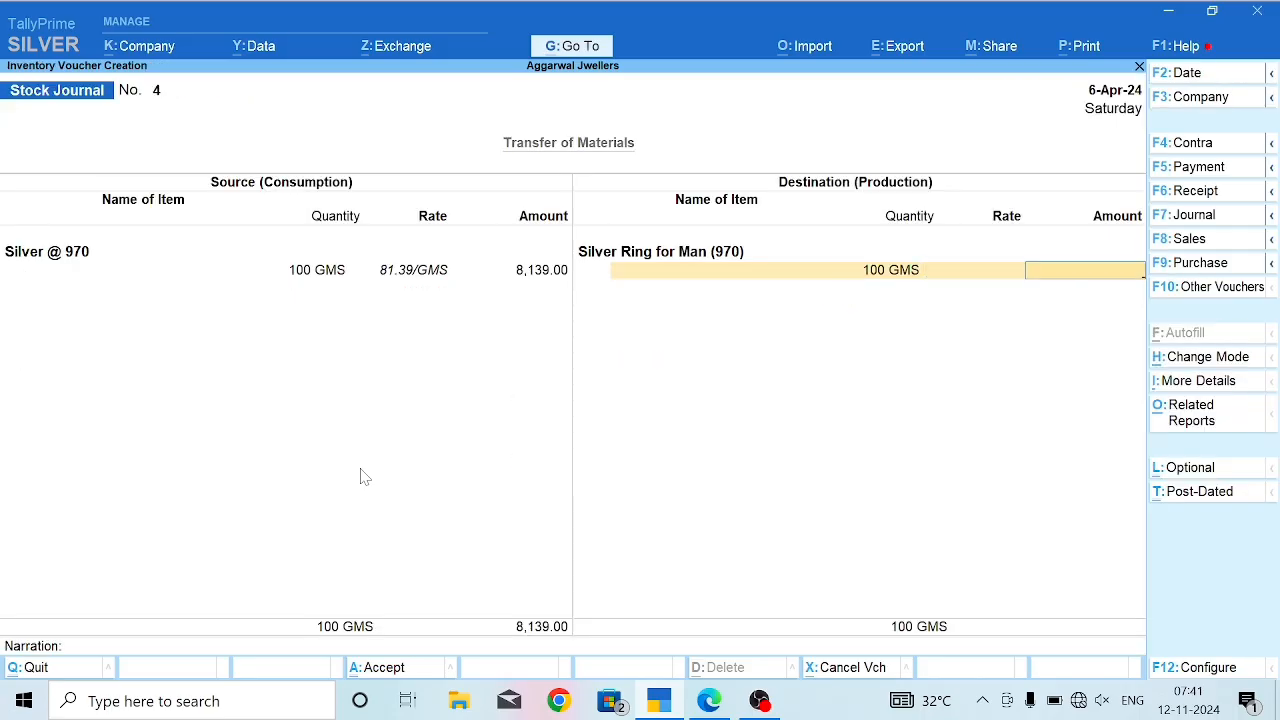
{"action": "type", "text": "8,139"}
{"action": "key", "text": "Return"}
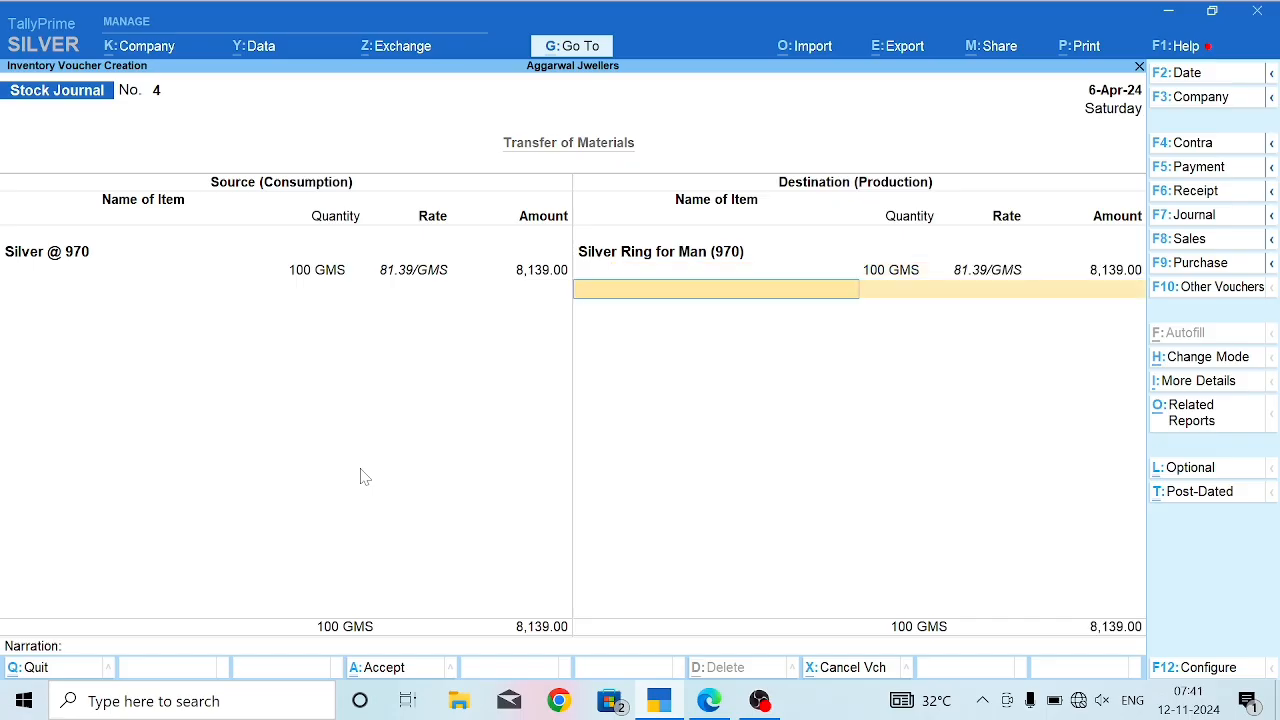
Check the making charges and the voucher title of the manufacturing voucher in the bill PDF.
{"action": "key", "text": "alt+Tab"}
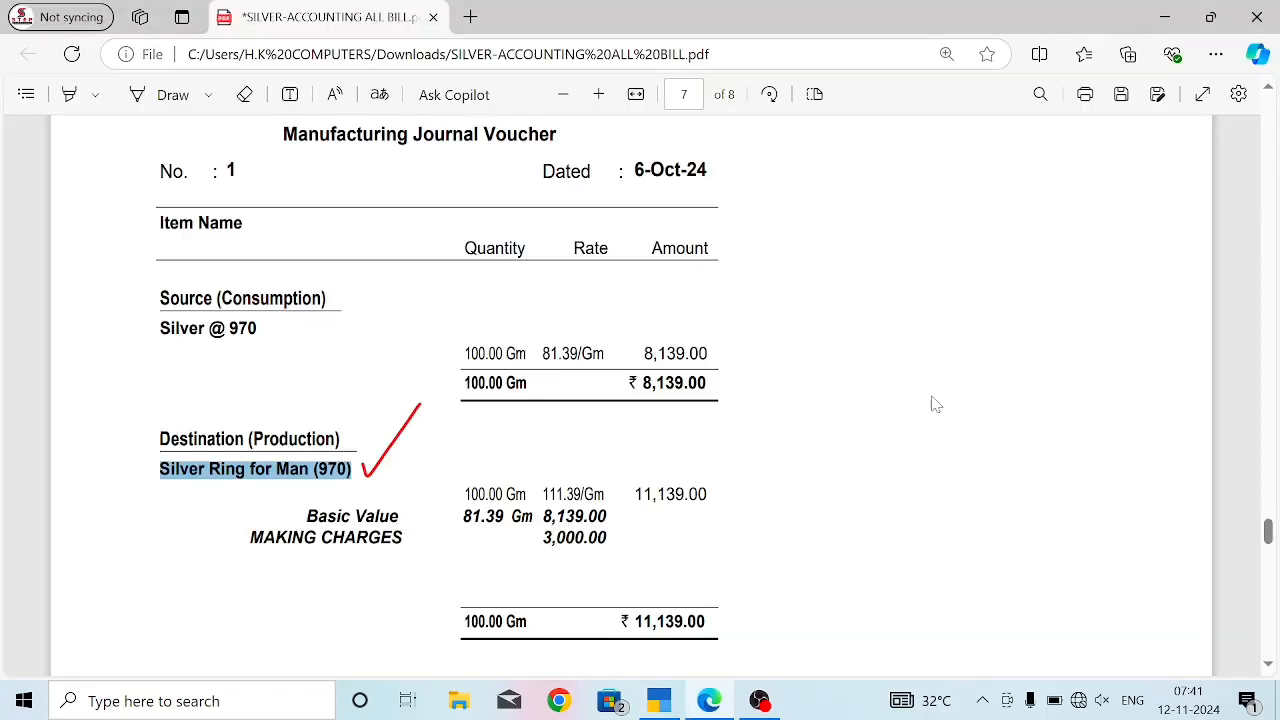
{"action": "scroll", "coordinate": [955, 463], "scroll_direction": "down", "scroll_amount": 1}
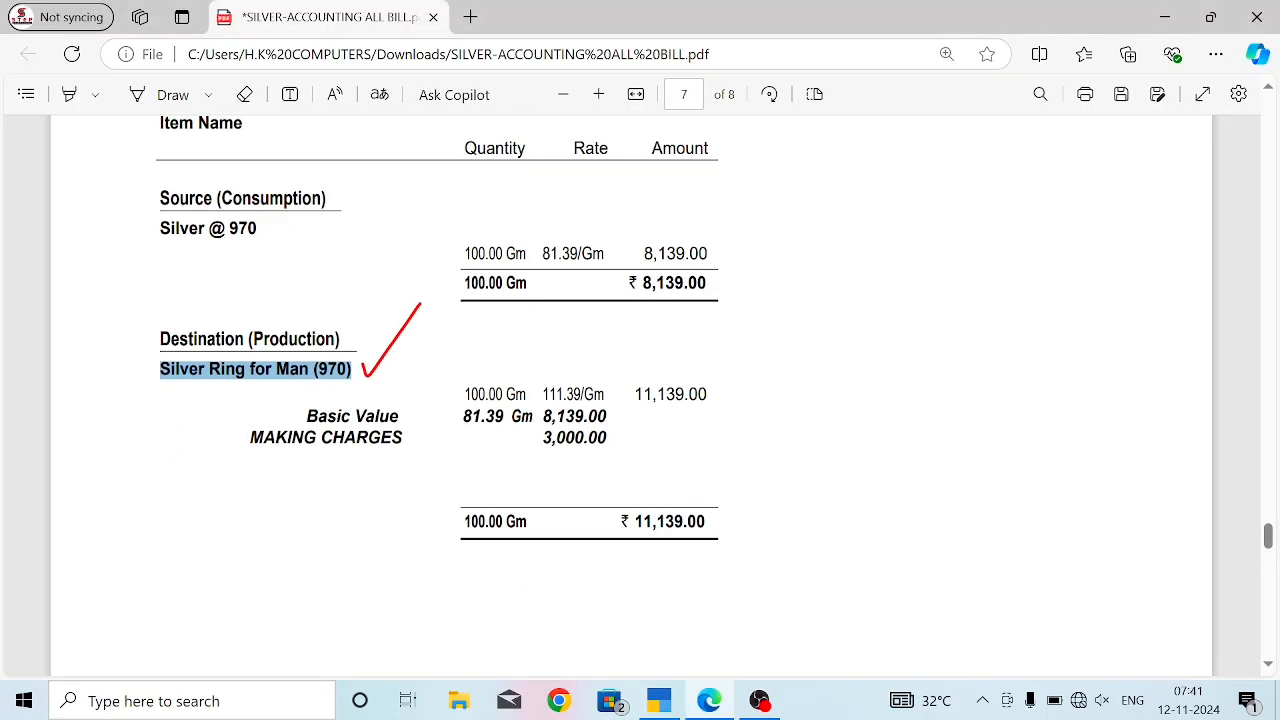
{"action": "key", "text": "alt+Tab"}
{"action": "key", "text": "alt+Tab"}
{"action": "scroll", "coordinate": [357, 463], "scroll_direction": "up", "scroll_amount": 2}
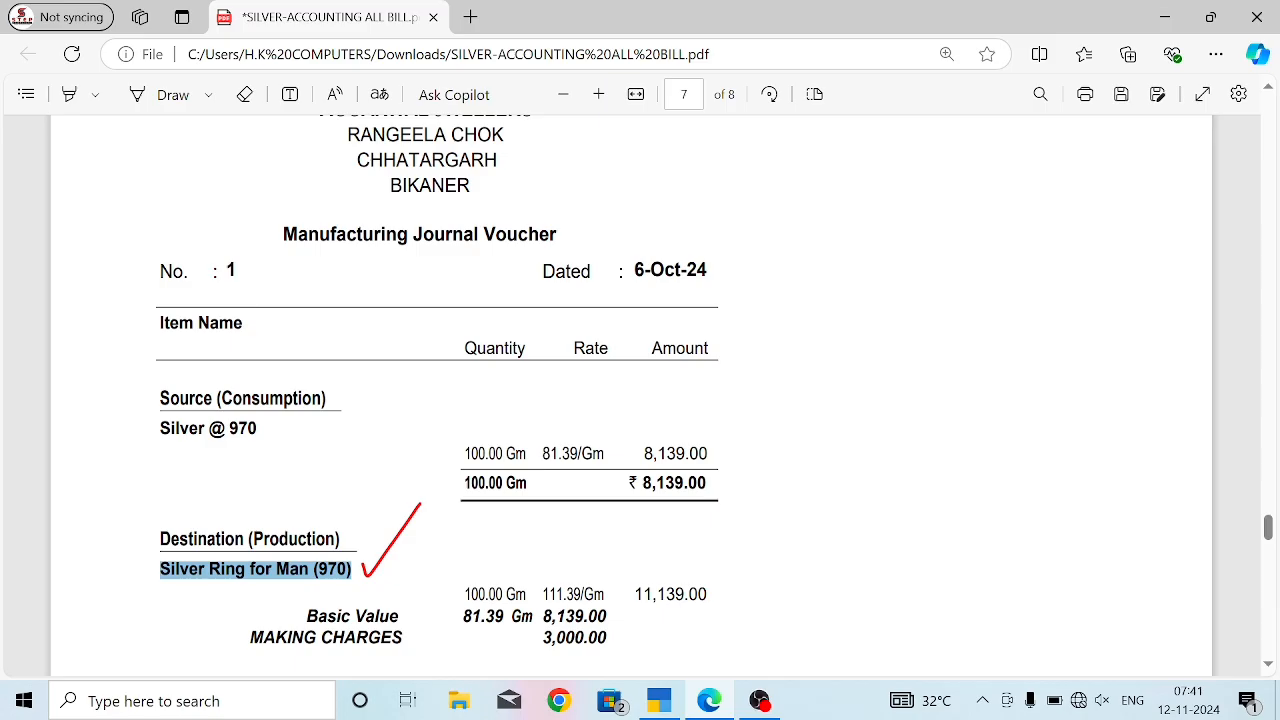
{"action": "left_click_drag", "start_coordinate": [283, 234], "coordinate": [541, 236]}
{"action": "key", "text": "alt+Tab"}
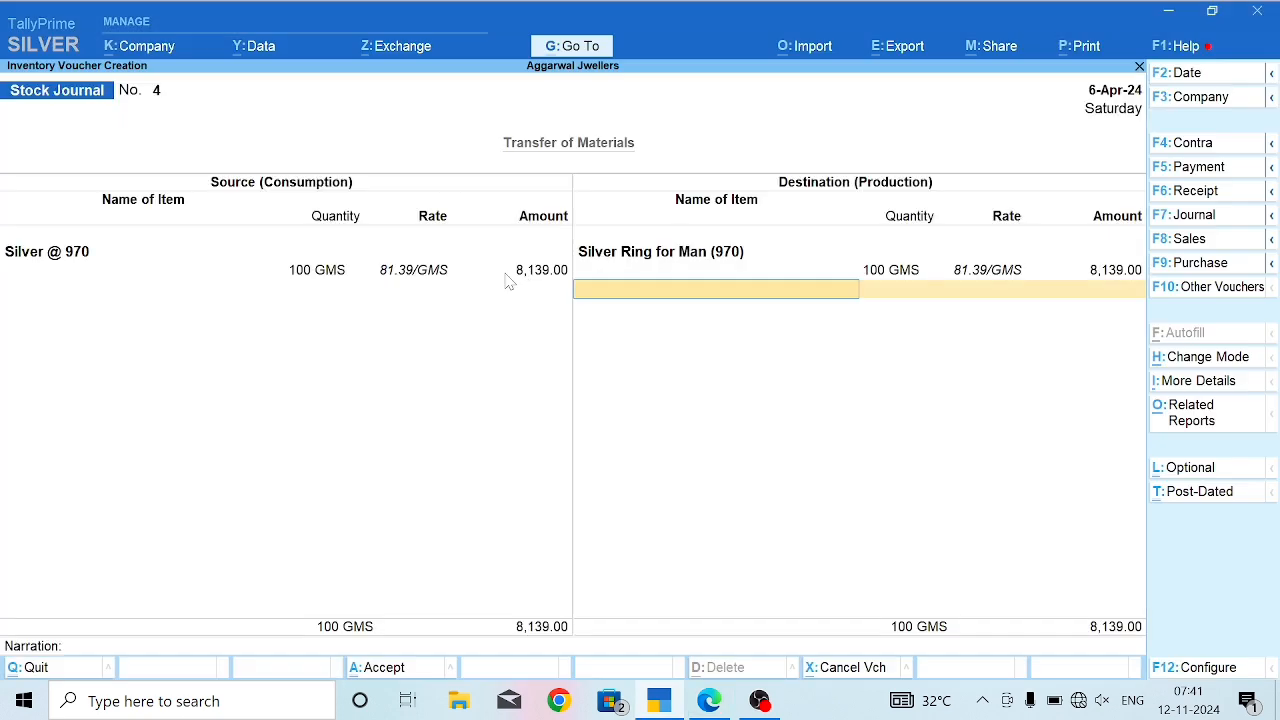
Discard the unsaved stock journal and start creating a new voucher type.
{"action": "left_click", "coordinate": [509, 274]}
{"action": "key", "text": "Escape"}
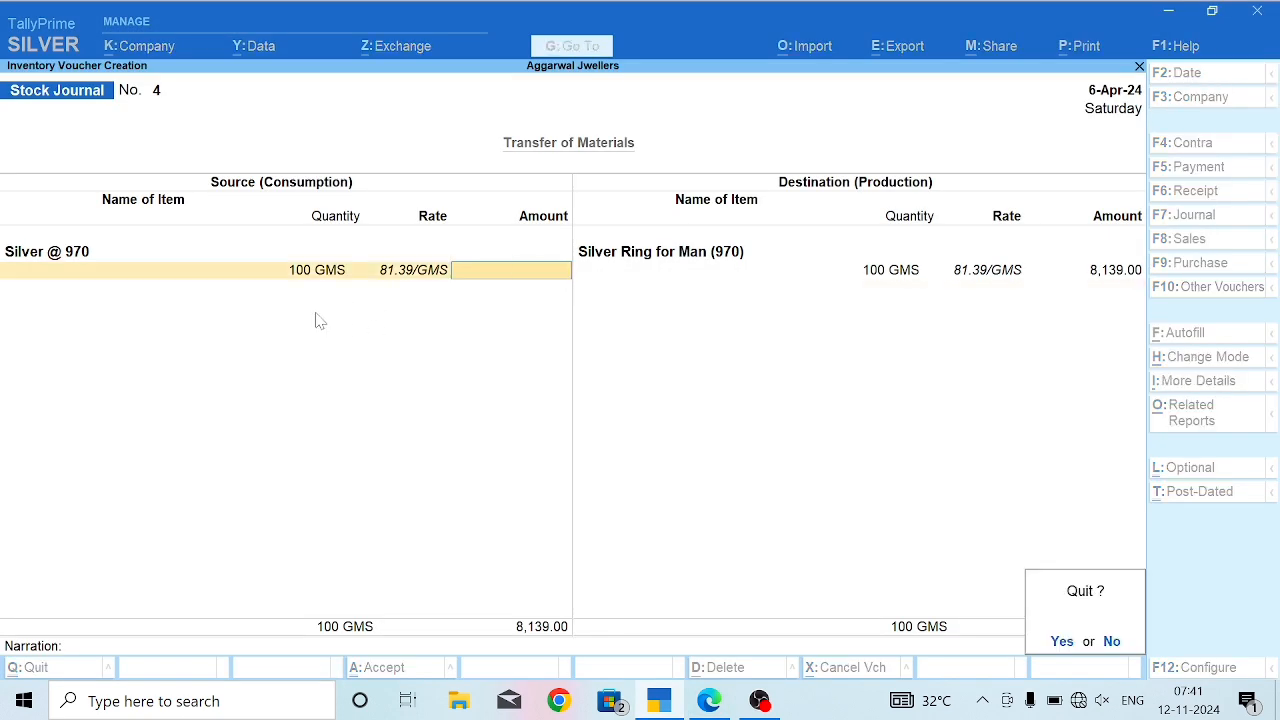
{"action": "key", "text": "y"}
{"action": "key", "text": "Up"}
{"action": "key", "text": "Up"}
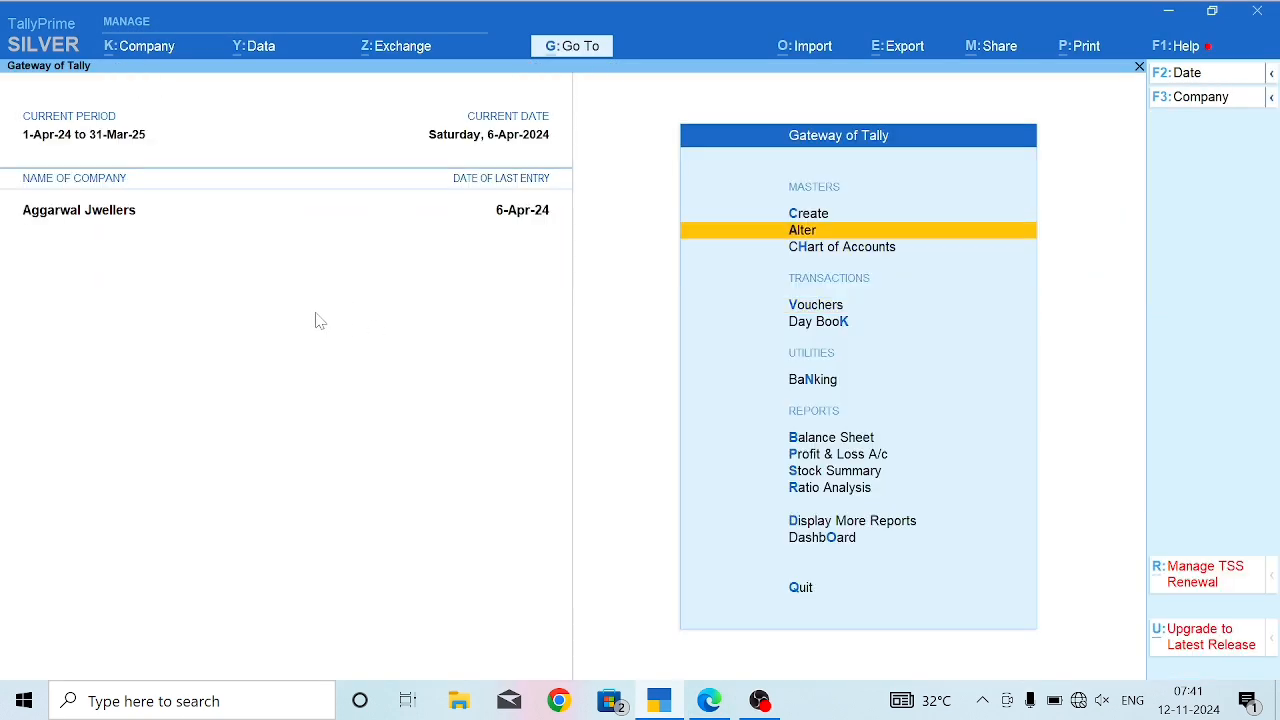
{"action": "key", "text": "Up"}
{"action": "key", "text": "Return"}
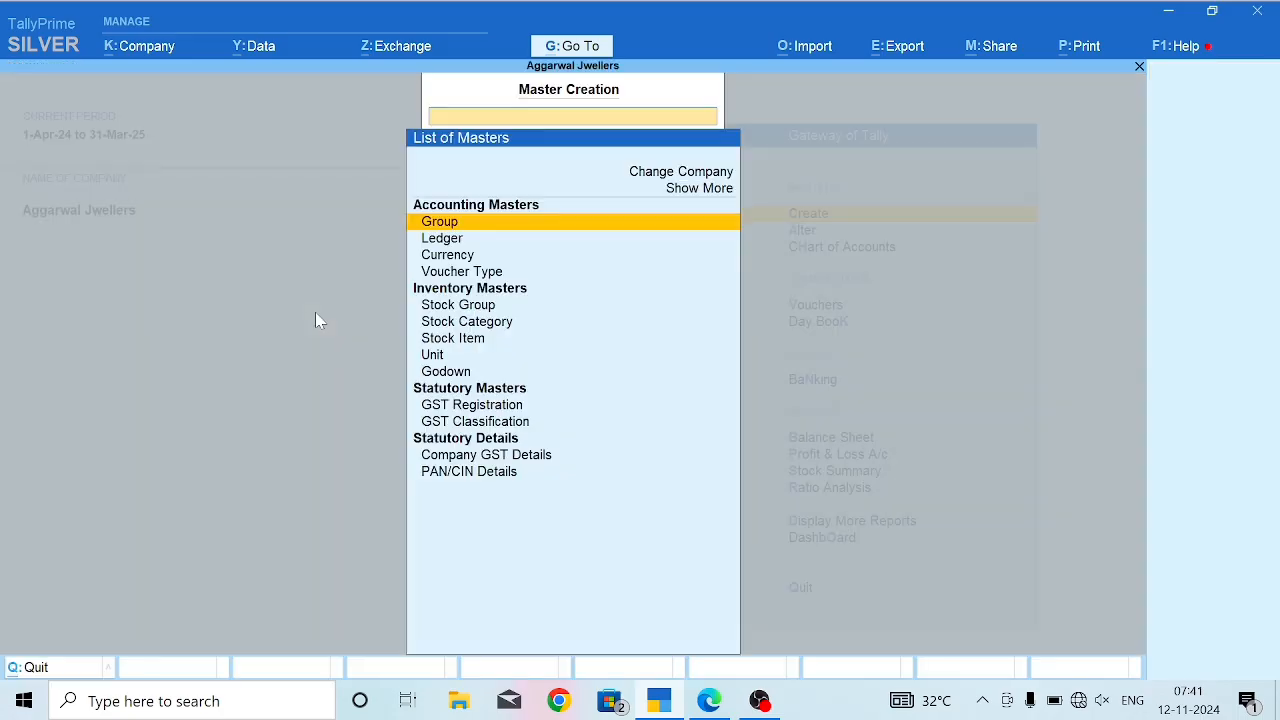
{"action": "key", "text": "Down"}
{"action": "key", "text": "Down"}
{"action": "key", "text": "Down"}
{"action": "key", "text": "Return"}
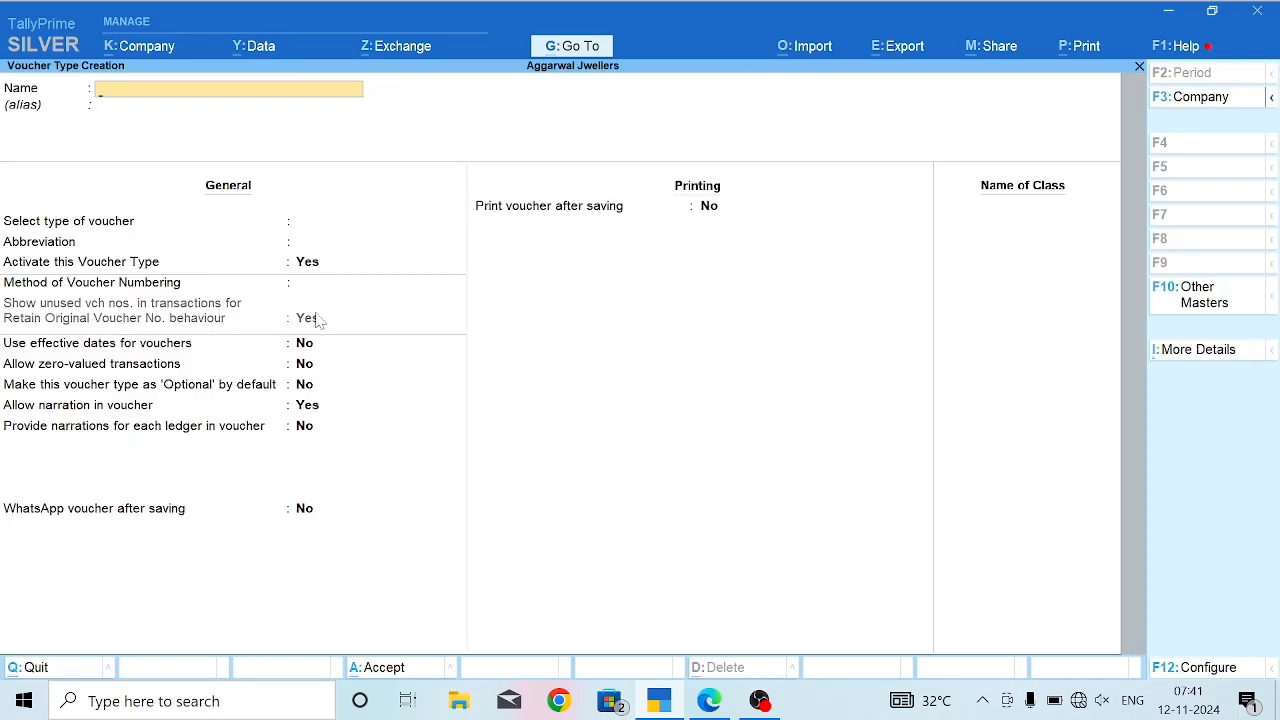
Name the voucher type Manufacturing Journal Voucher, matching the title in the bill PDF, and leave the alias blank.
{"action": "type", "text": "M"}
{"action": "key", "text": "alt+Tab"}
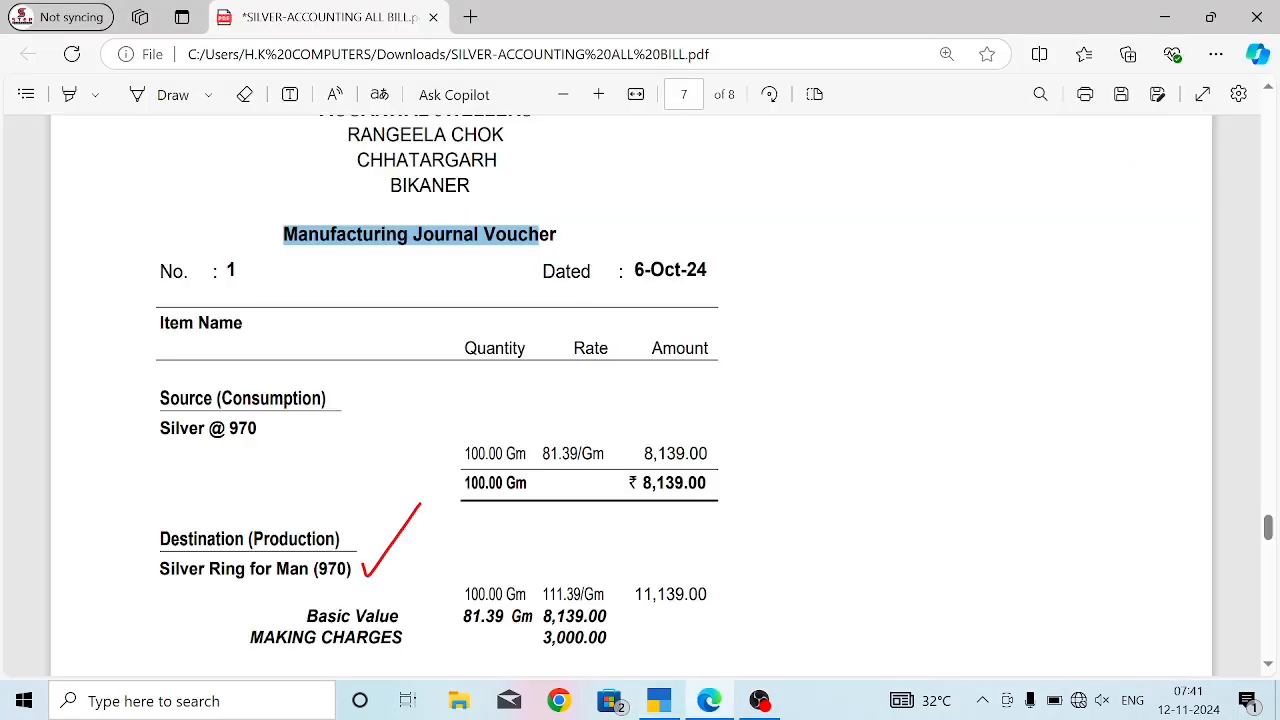
{"action": "mouse_move", "coordinate": [557, 234]}
{"action": "left_mouse_down"}
{"action": "mouse_move", "coordinate": [298, 234]}
{"action": "mouse_move", "coordinate": [558, 234]}
{"action": "left_mouse_up"}
{"action": "left_click", "coordinate": [282, 243]}
{"action": "key", "text": "alt+Tab"}
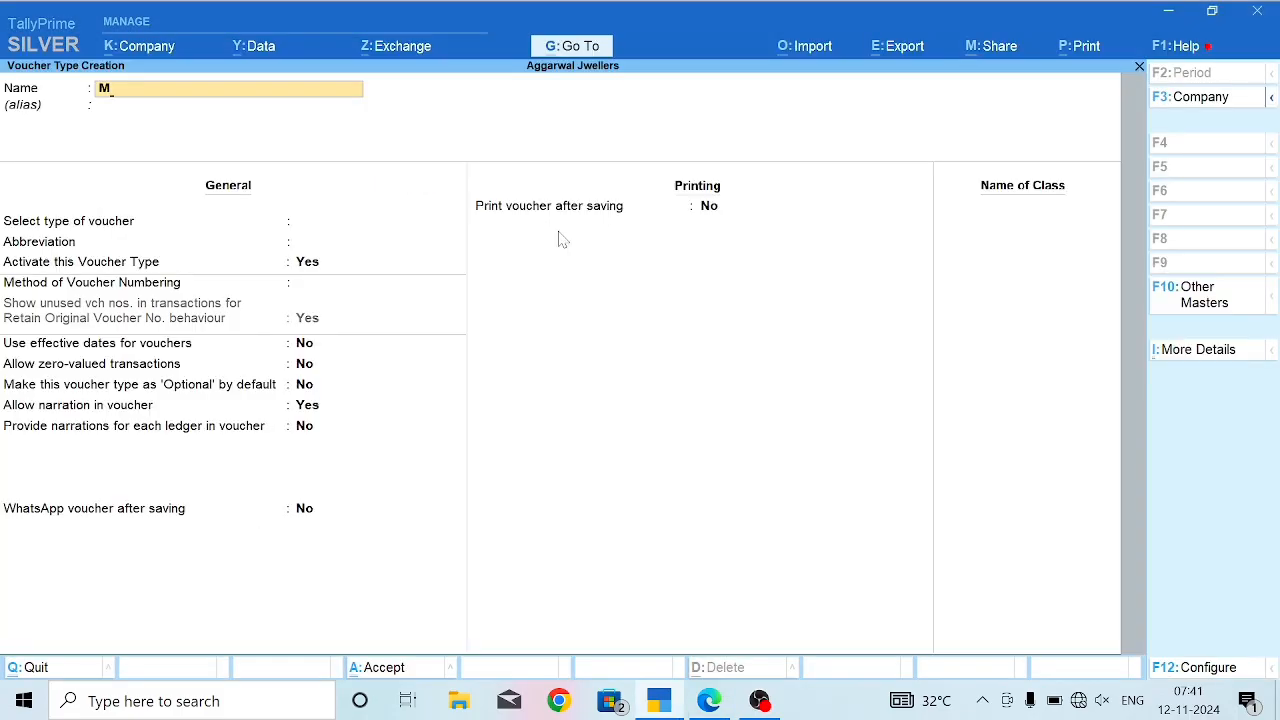
{"action": "key", "text": "BackSpace"}
{"action": "type", "text": "Manufacturing Journal Voucher"}
{"action": "key", "text": "Return"}
{"action": "key", "text": "Return"}
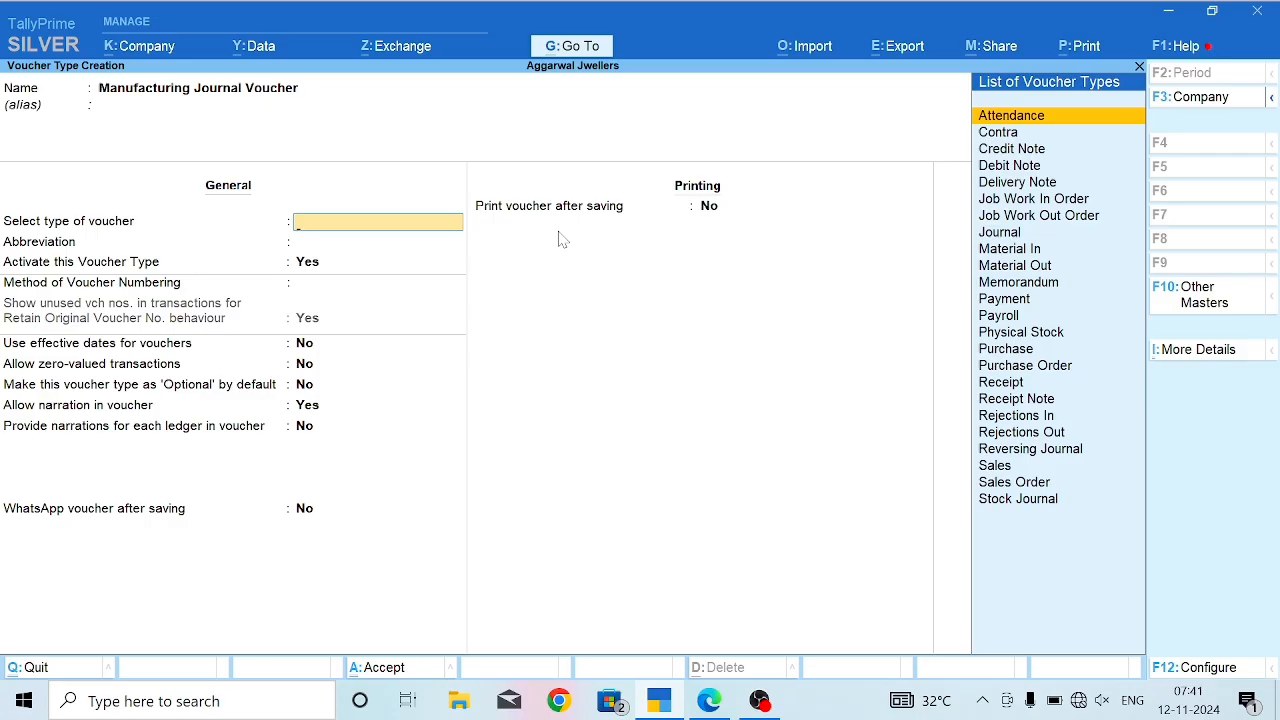
Base the new voucher type on Stock Journal.
{"action": "key", "text": "Down"}
{"action": "key", "text": "Down"}
{"action": "key", "text": "Down"}
{"action": "key", "text": "Down"}
{"action": "key", "text": "Down"}
{"action": "key", "text": "Down"}
{"action": "key", "text": "Down"}
{"action": "key", "text": "Down"}
{"action": "key", "text": "Down"}
{"action": "key", "text": "Down"}
{"action": "key", "text": "Down"}
{"action": "key", "text": "Down"}
{"action": "key", "text": "Down"}
{"action": "key", "text": "Down"}
{"action": "key", "text": "Down"}
{"action": "key", "text": "Down"}
{"action": "key", "text": "Down"}
{"action": "key", "text": "Down"}
{"action": "key", "text": "Down"}
{"action": "key", "text": "Down"}
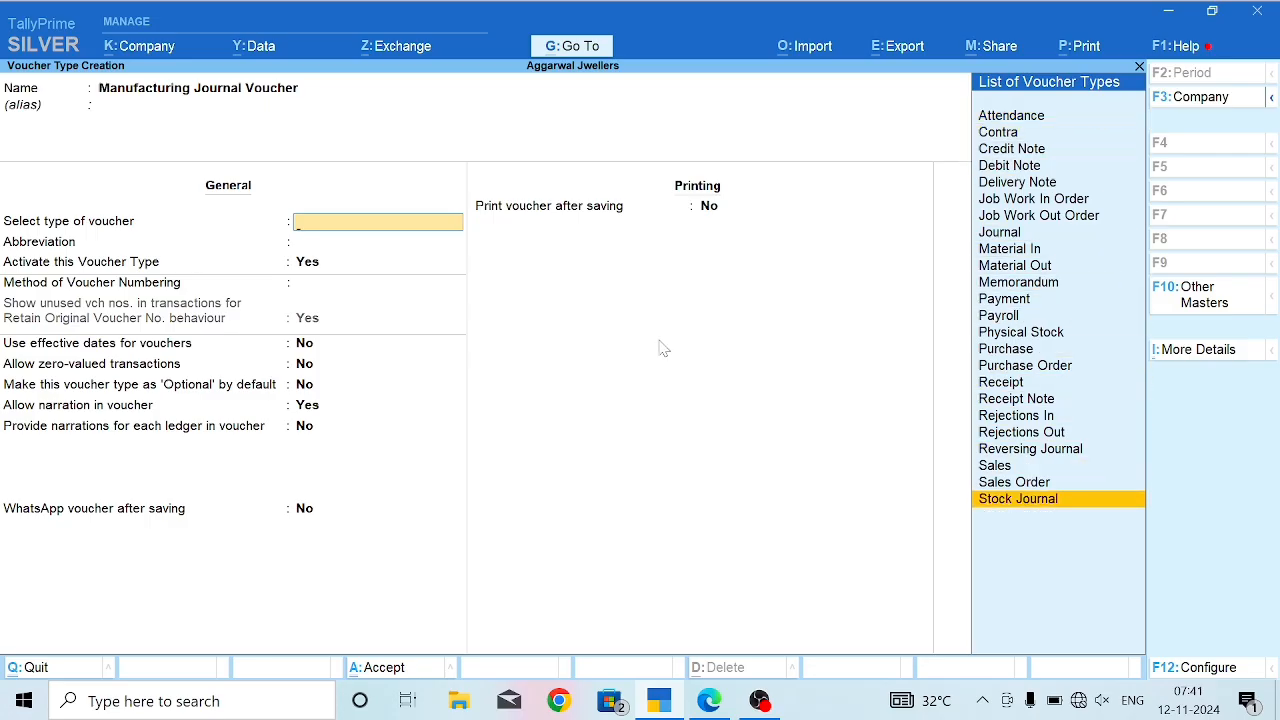
{"action": "key", "text": "Return"}
Keep the default abbreviation and automatic numbering settings of the voucher type and set Use as a Manufacturing Journal to Yes.
{"action": "key", "text": "Return"}
{"action": "key", "text": "Return"}
{"action": "key", "text": "Return"}
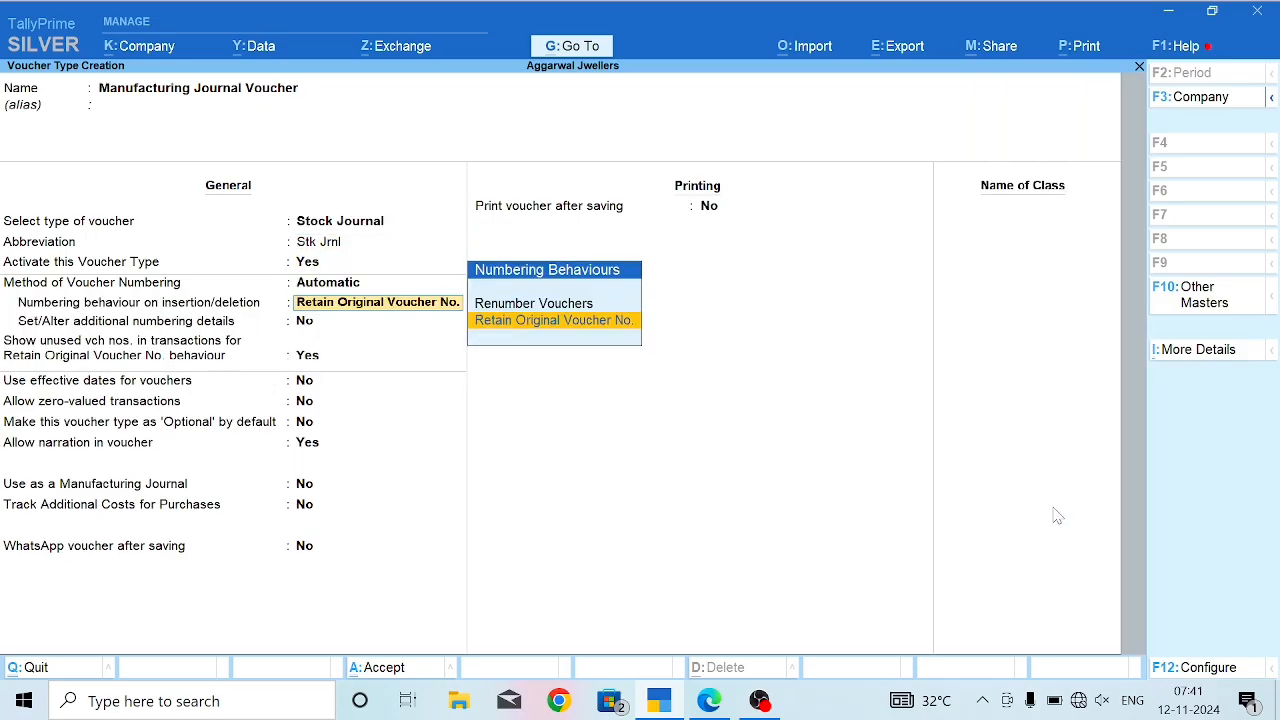
{"action": "key", "text": "Return"}
{"action": "key", "text": "Return"}
{"action": "key", "text": "Return"}
{"action": "key", "text": "Return"}
{"action": "key", "text": "Return"}
{"action": "key", "text": "Return"}
{"action": "key", "text": "Return"}
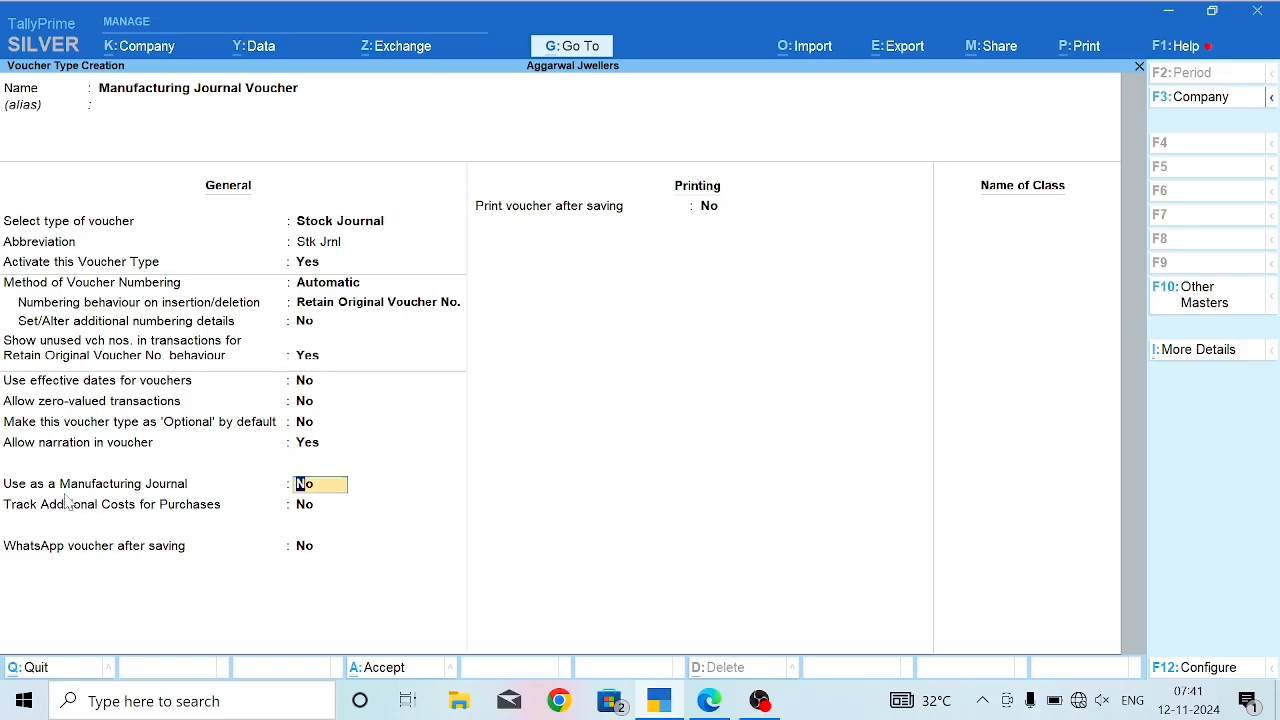
{"action": "type", "text": "y"}
{"action": "key", "text": "Return"}
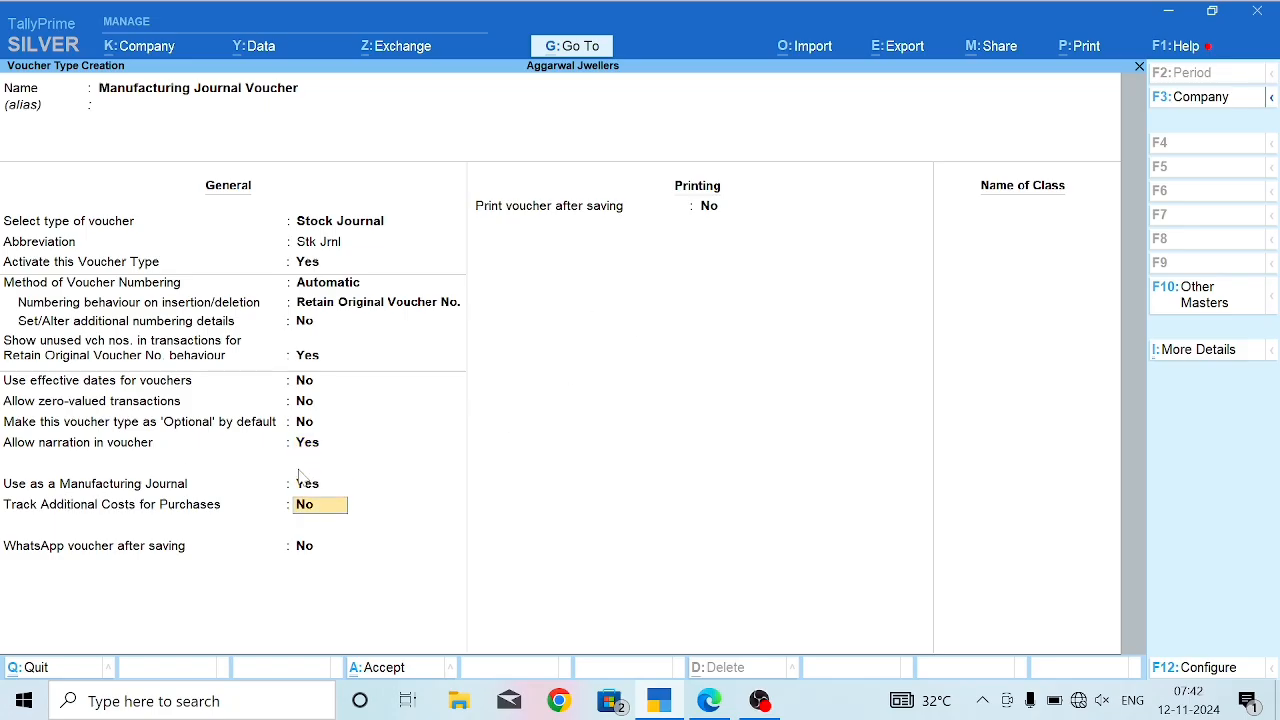
Keep additional cost tracking, WhatsApp and print options at No, save the Manufacturing Journal Voucher type and leave its creation form.
{"action": "key", "text": "Return"}
{"action": "key", "text": "Return"}
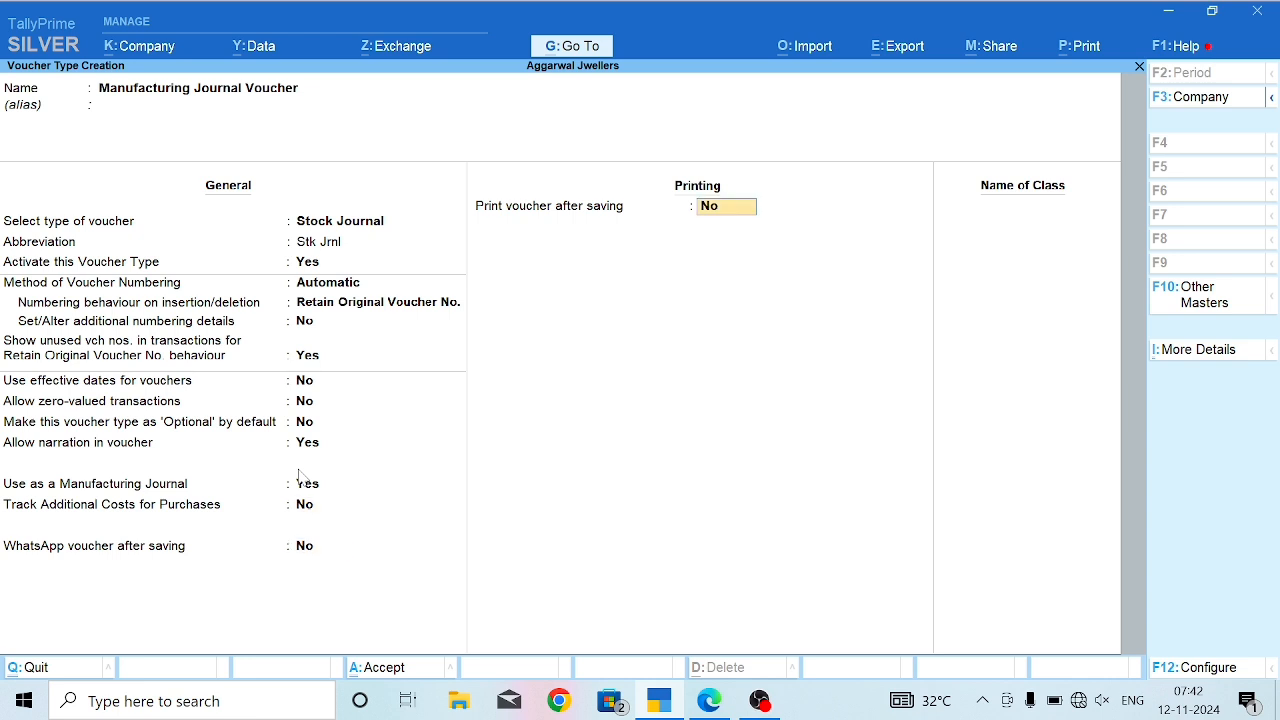
{"action": "key", "text": "Return"}
{"action": "key", "text": "Return"}
{"action": "key", "text": "Escape"}
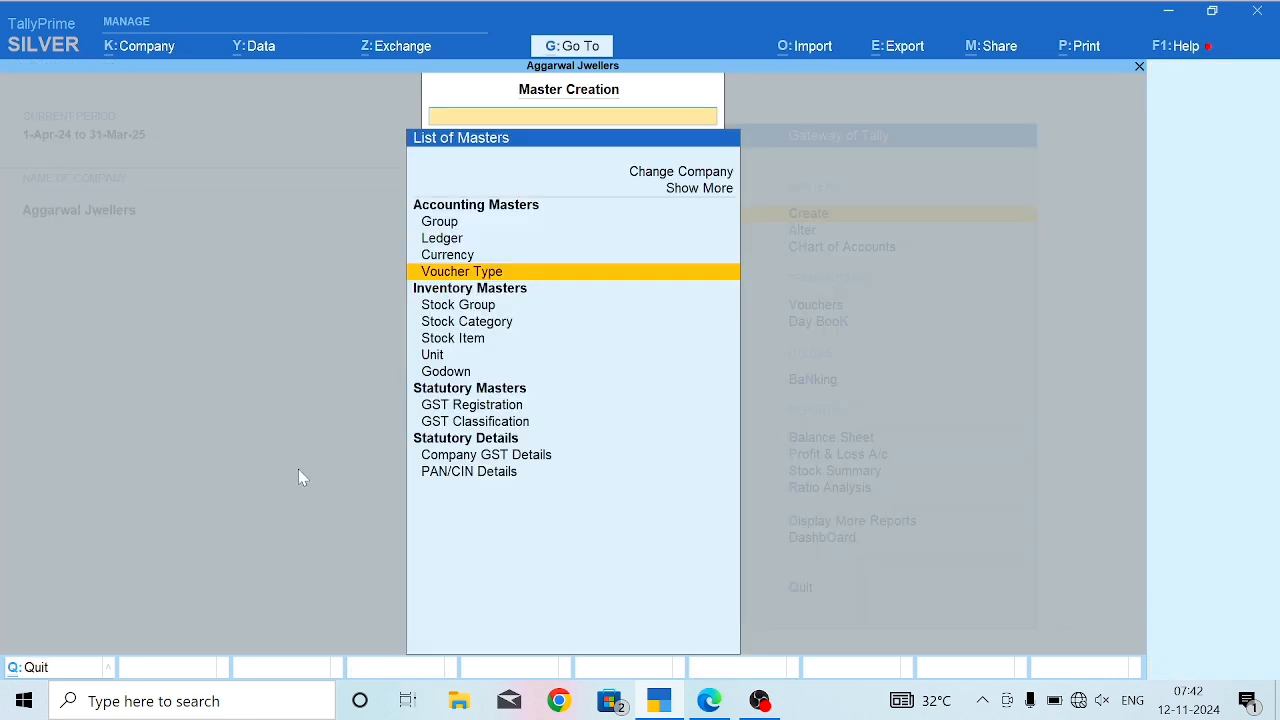
{"action": "key", "text": "Down"}
{"action": "key", "text": "Down"}
{"action": "key", "text": "Down"}
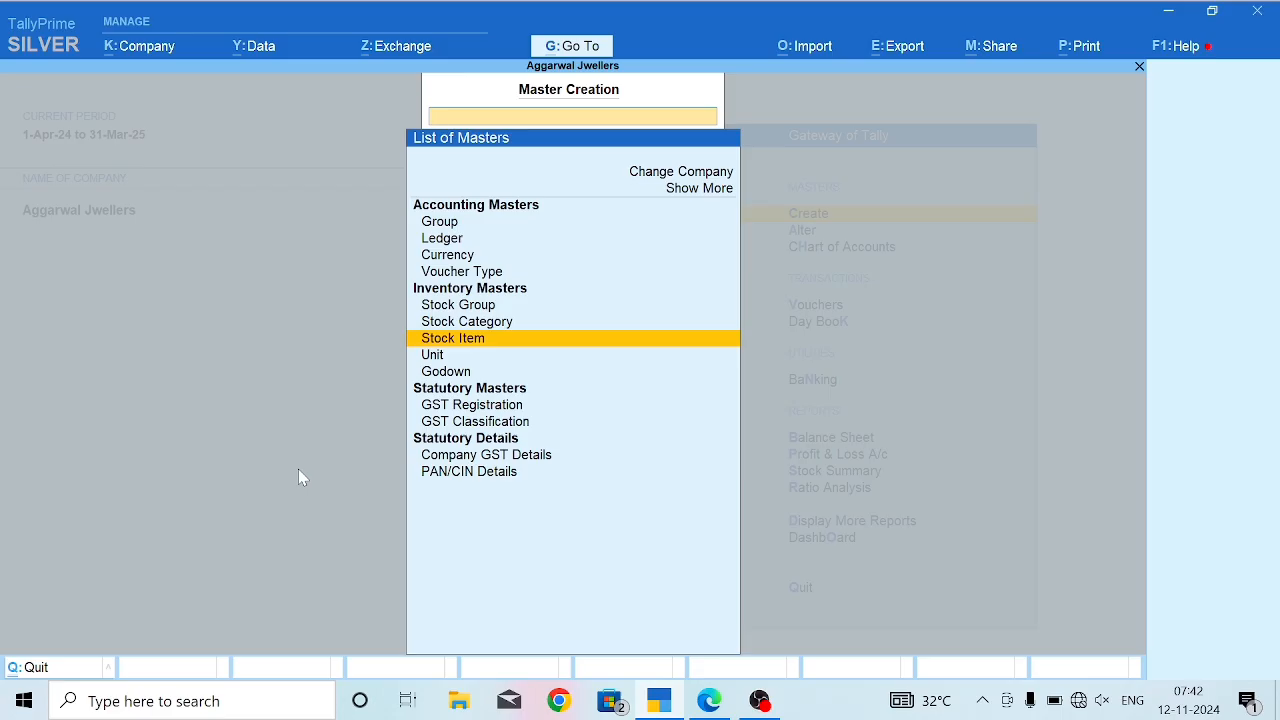
Leave master creation and bring up the list of existing stock items for alteration.
{"action": "key", "text": "Escape"}
{"action": "key", "text": "Down"}
{"action": "key", "text": "Return"}
{"action": "key", "text": "Down"}
{"action": "key", "text": "Down"}
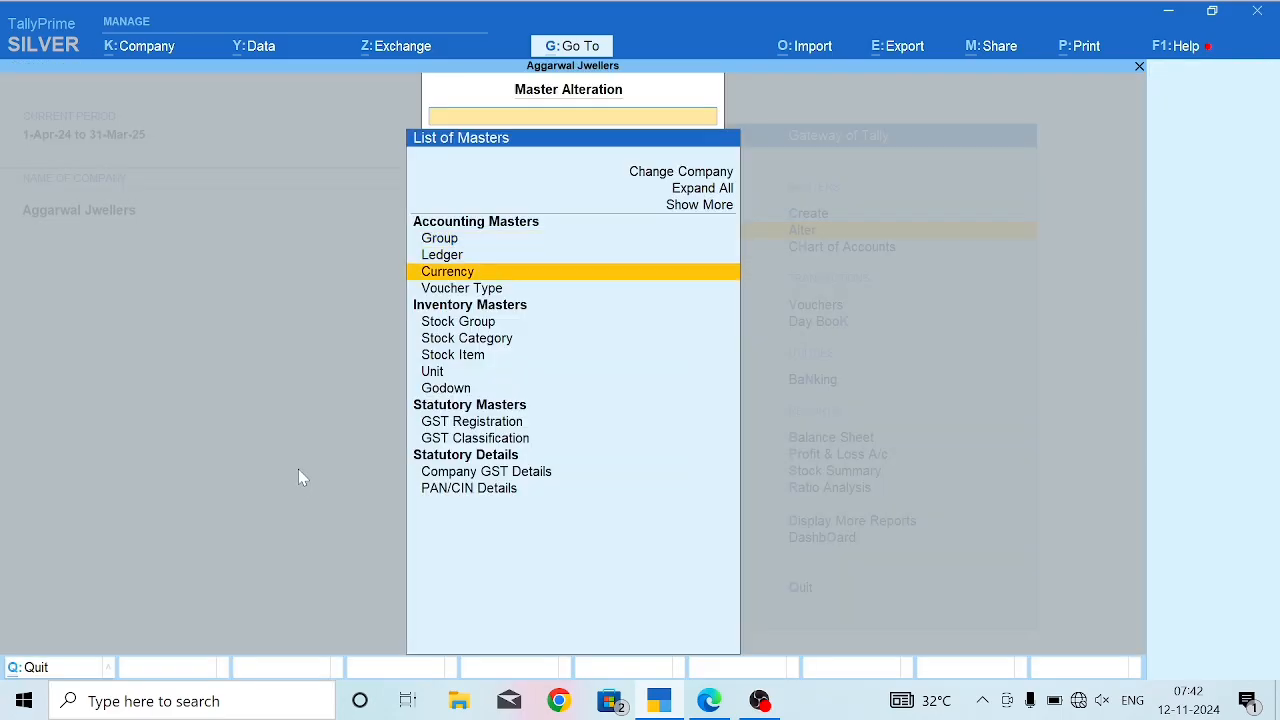
{"action": "key", "text": "Down"}
{"action": "key", "text": "Down"}
{"action": "key", "text": "Down"}
{"action": "key", "text": "Down"}
{"action": "key", "text": "Return"}
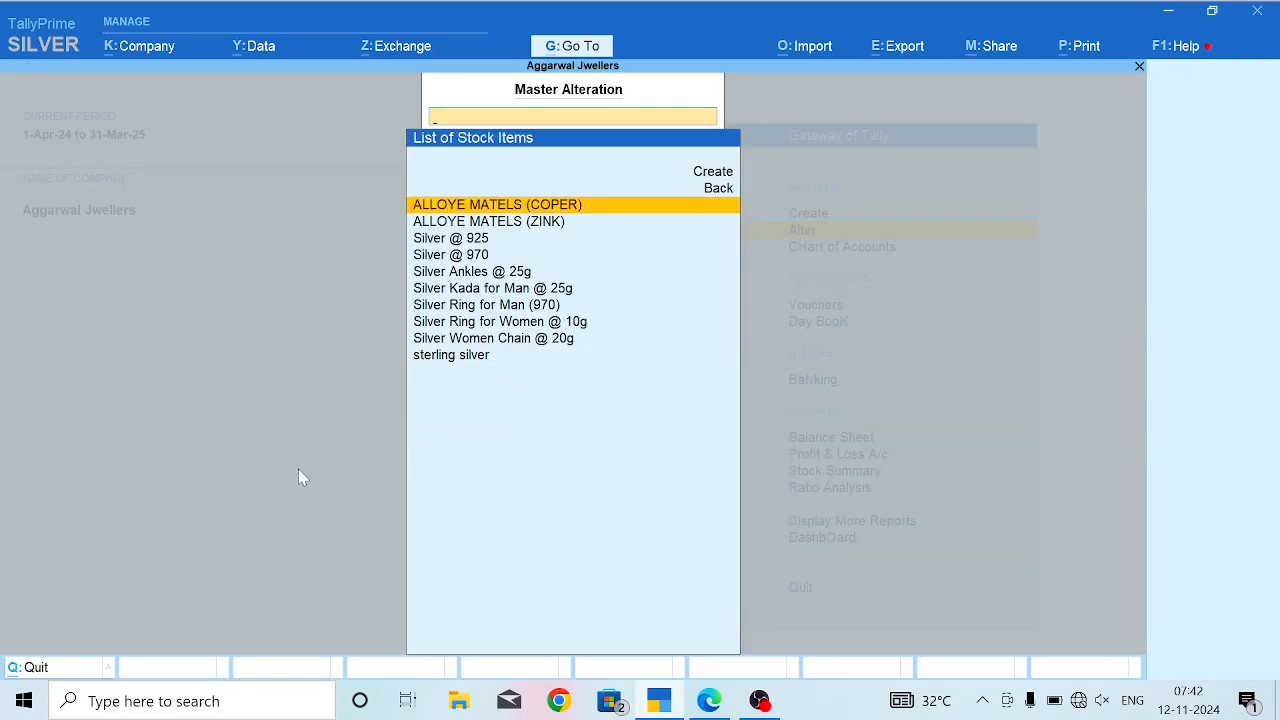
Open the stock item Silver Ring for Man (970) for alteration.
{"action": "key", "text": "Down"}
{"action": "key", "text": "Down"}
{"action": "key", "text": "Down"}
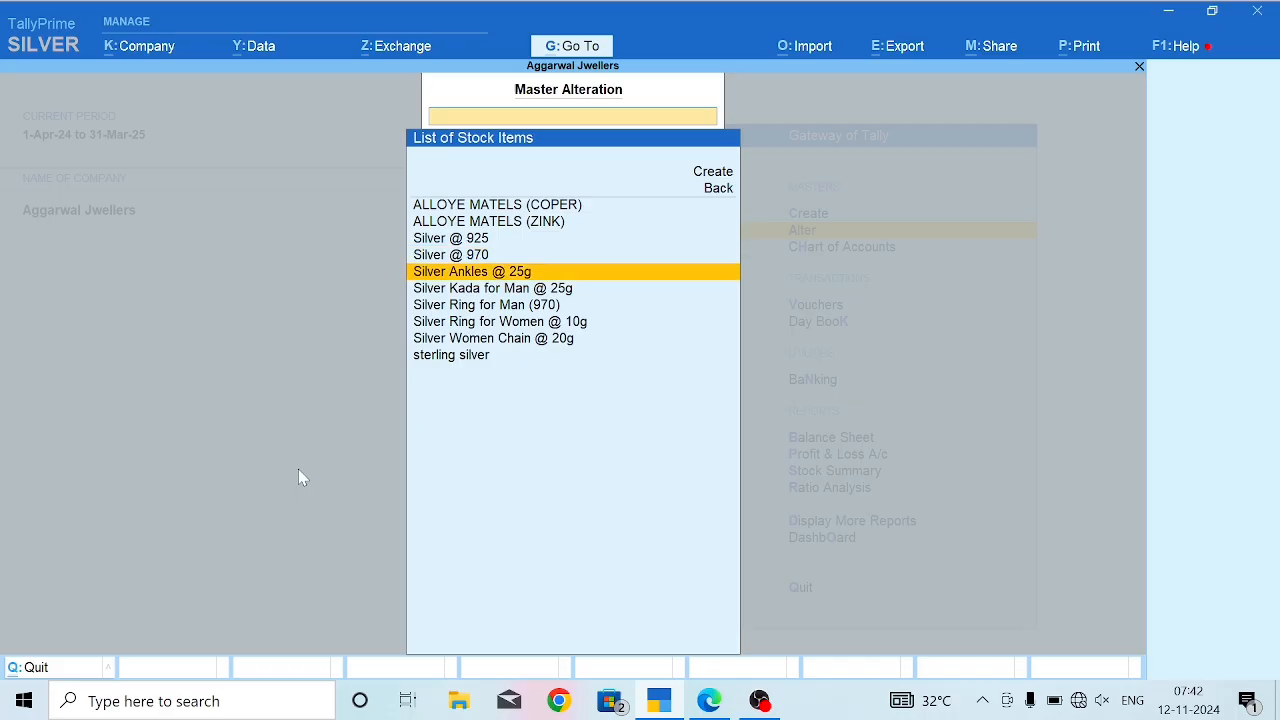
{"action": "key", "text": "Down"}
{"action": "key", "text": "Down"}
{"action": "key", "text": "Down"}
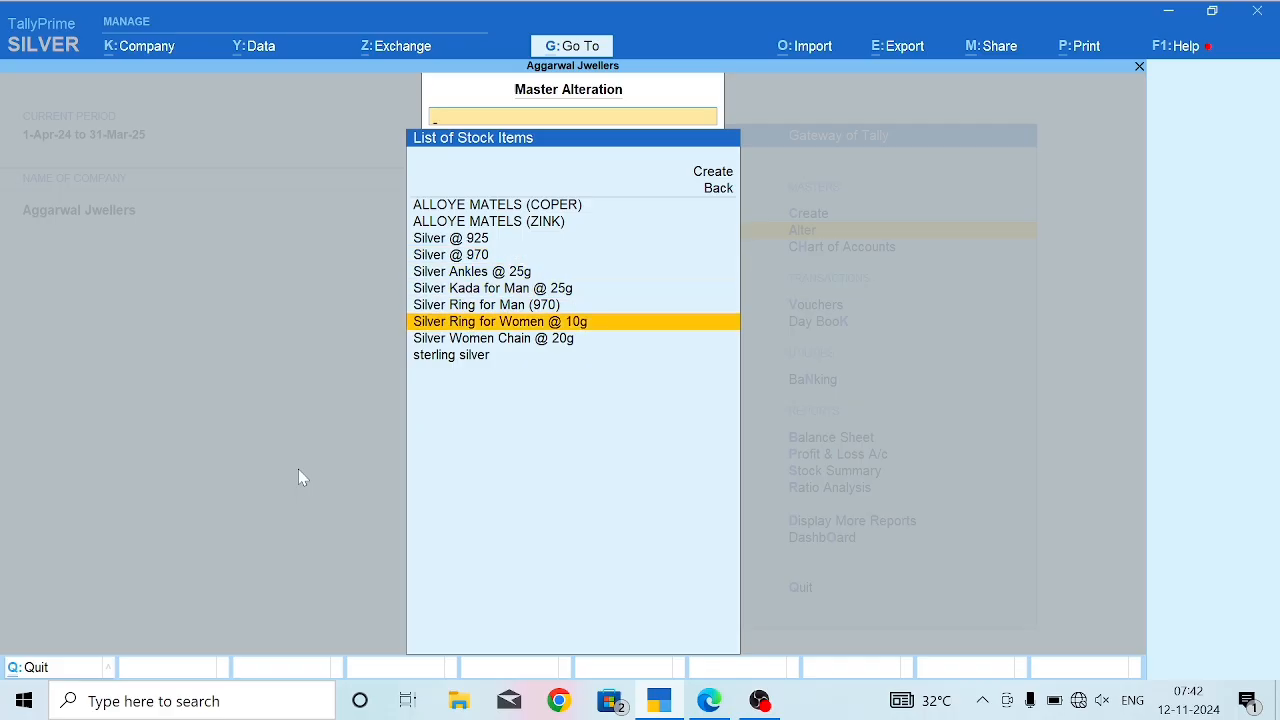
{"action": "key", "text": "Up"}
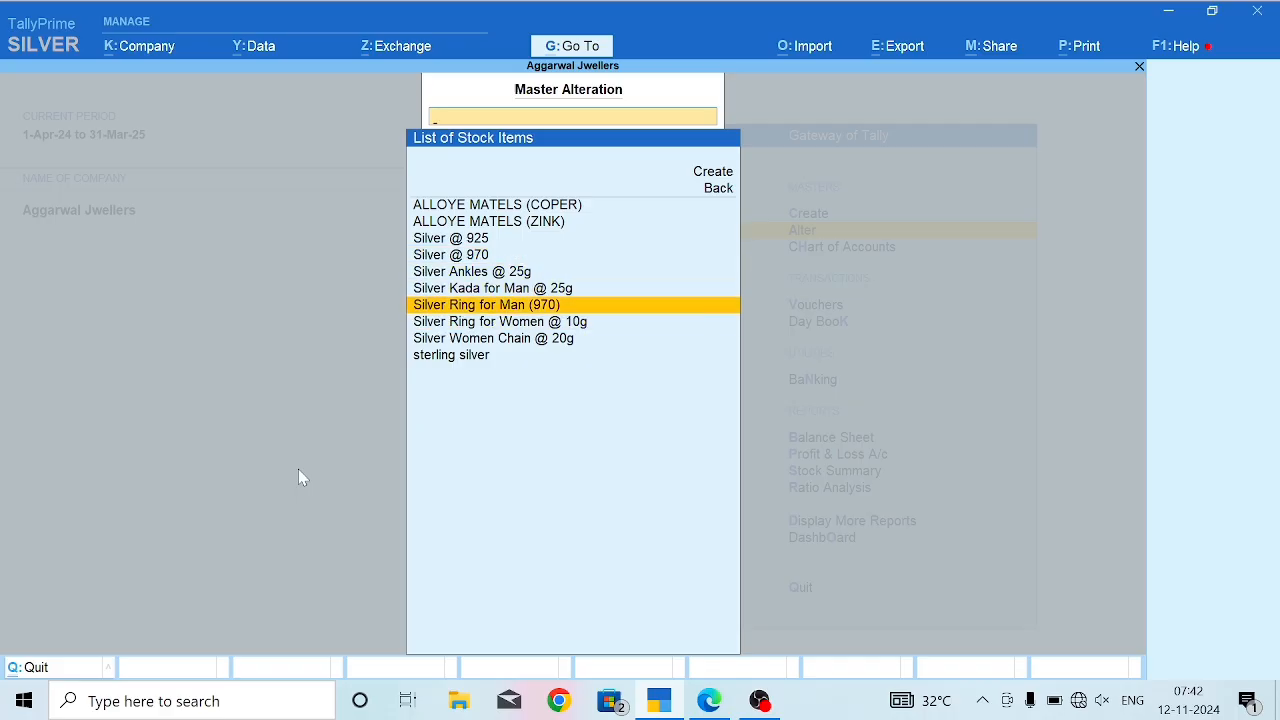
{"action": "key", "text": "Return"}
Accept the ring item's existing name, blank alias, group, units and KG conversion up to the Alter components (BOM) option.
{"action": "key", "text": "Return"}
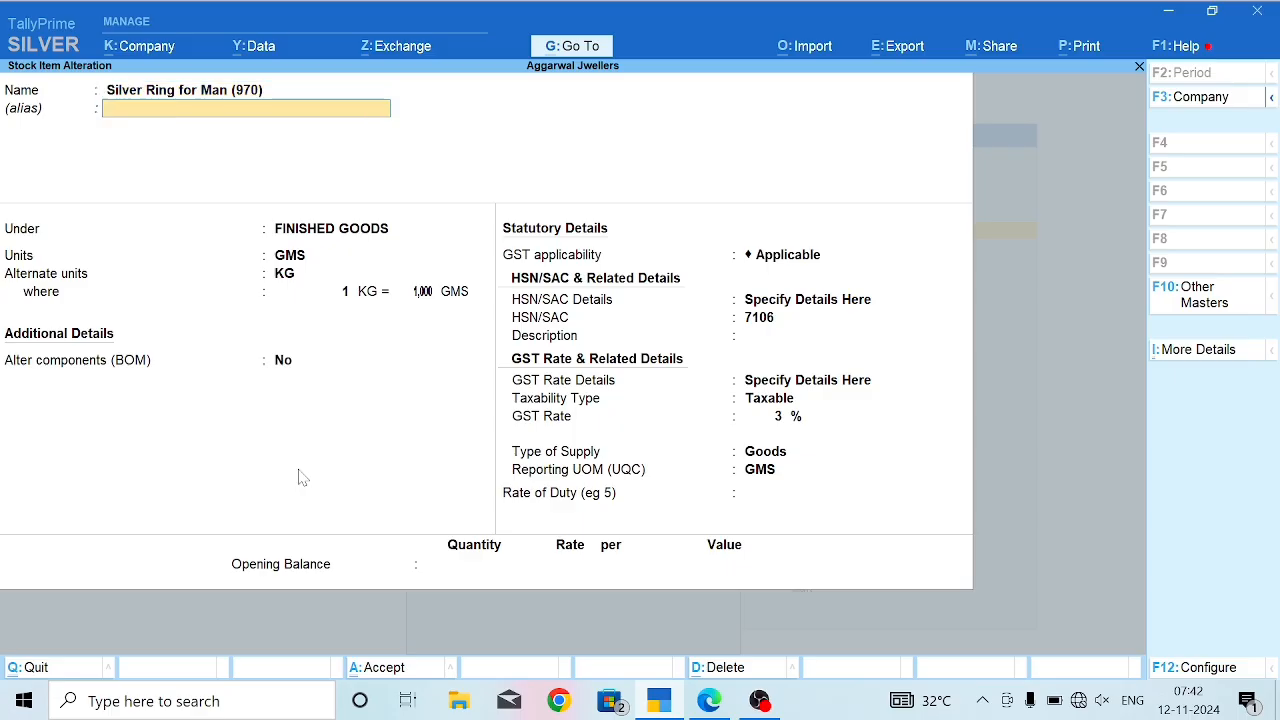
{"action": "key", "text": "Return"}
{"action": "key", "text": "Return"}
{"action": "key", "text": "Return"}
{"action": "key", "text": "Return"}
{"action": "key", "text": "Return"}
{"action": "key", "text": "Return"}
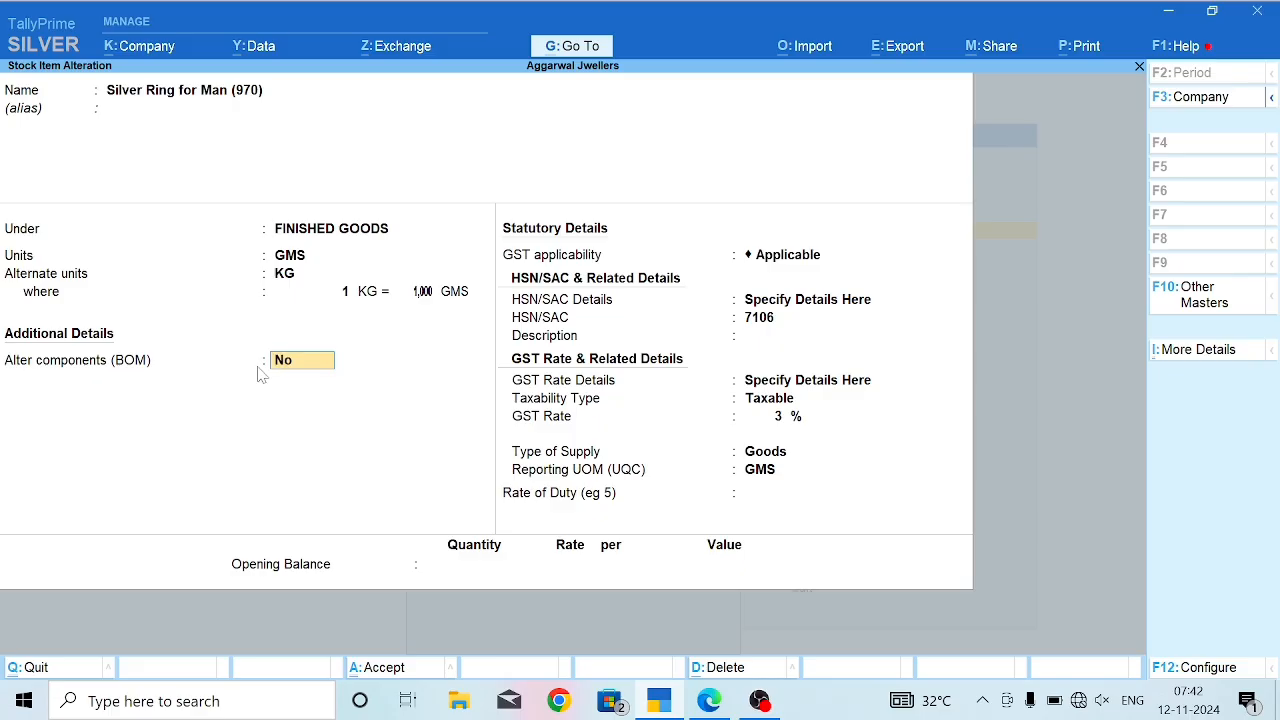
Check the Set Components List (Bill of Materials) option in the stock item configuration and accept the configuration.
{"action": "key", "text": "F12"}
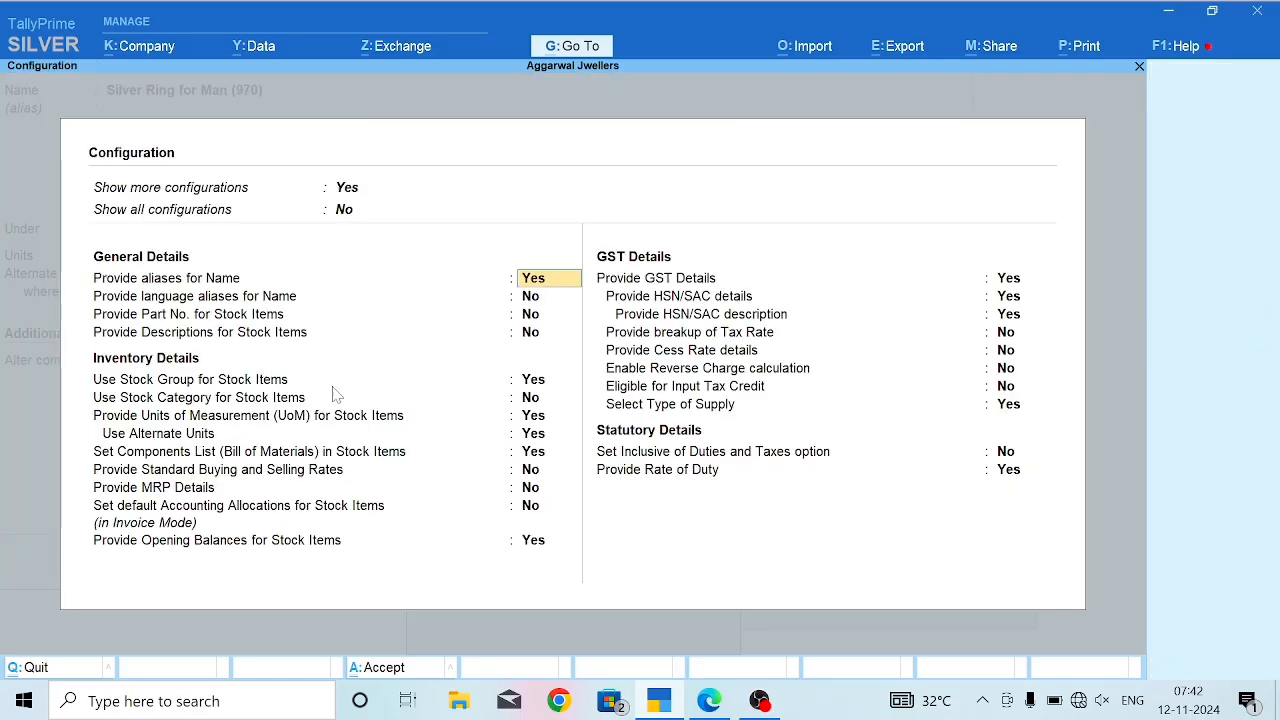
{"action": "left_click", "coordinate": [228, 456]}
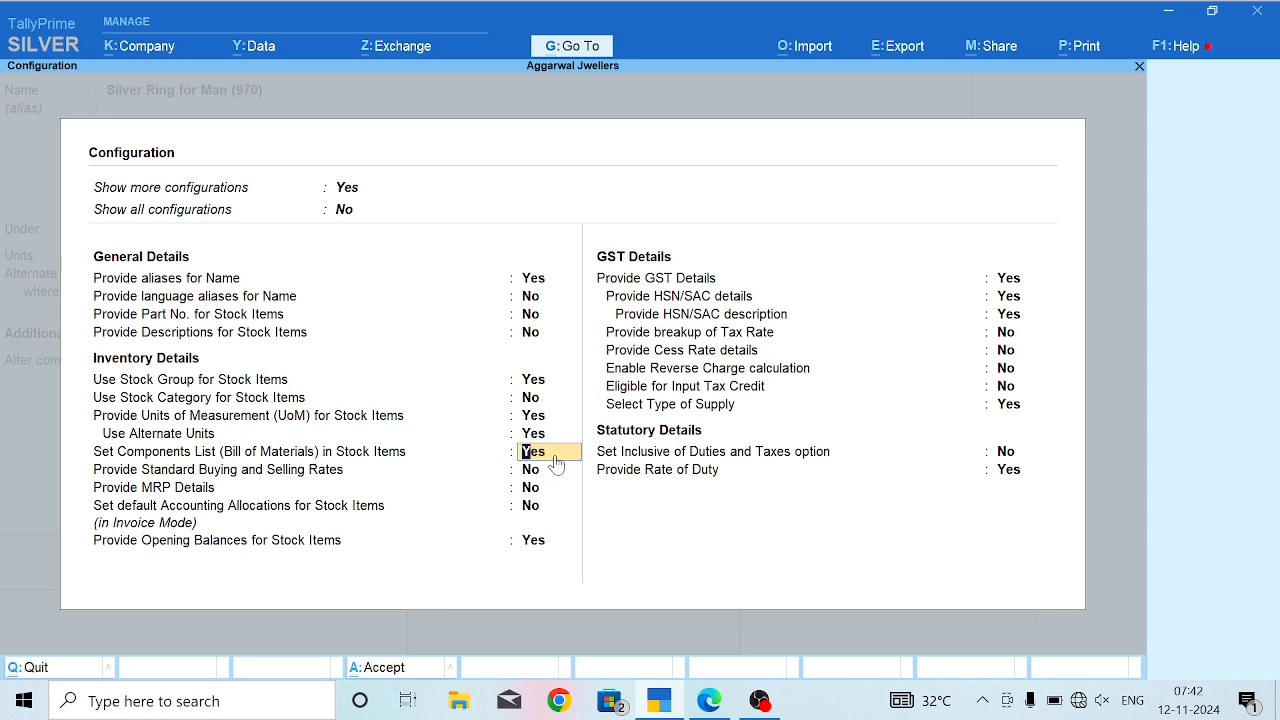
{"action": "key", "text": "ctrl+a"}
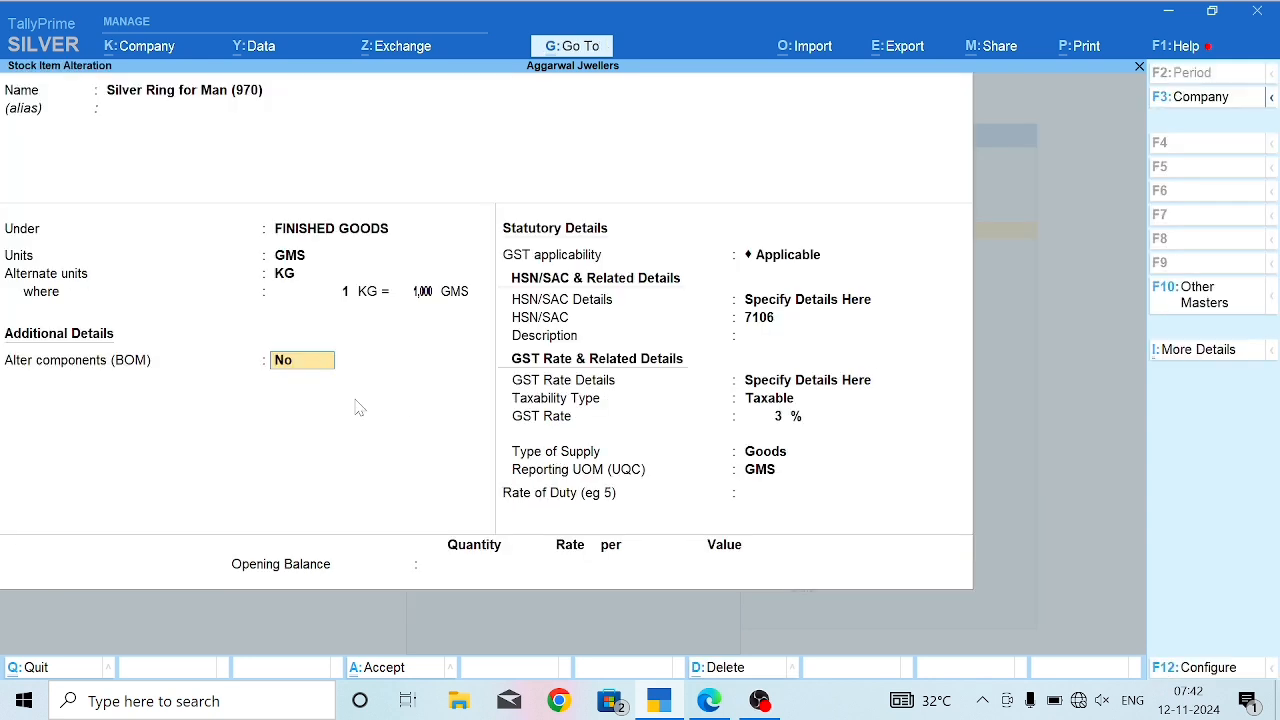
Set Alter components (BOM) to Yes and create the BOM SILVER RING FOR MAN @ 970 with 1 GMS as unit of manufacture.
{"action": "key", "text": "y"}
{"action": "key", "text": "Return"}
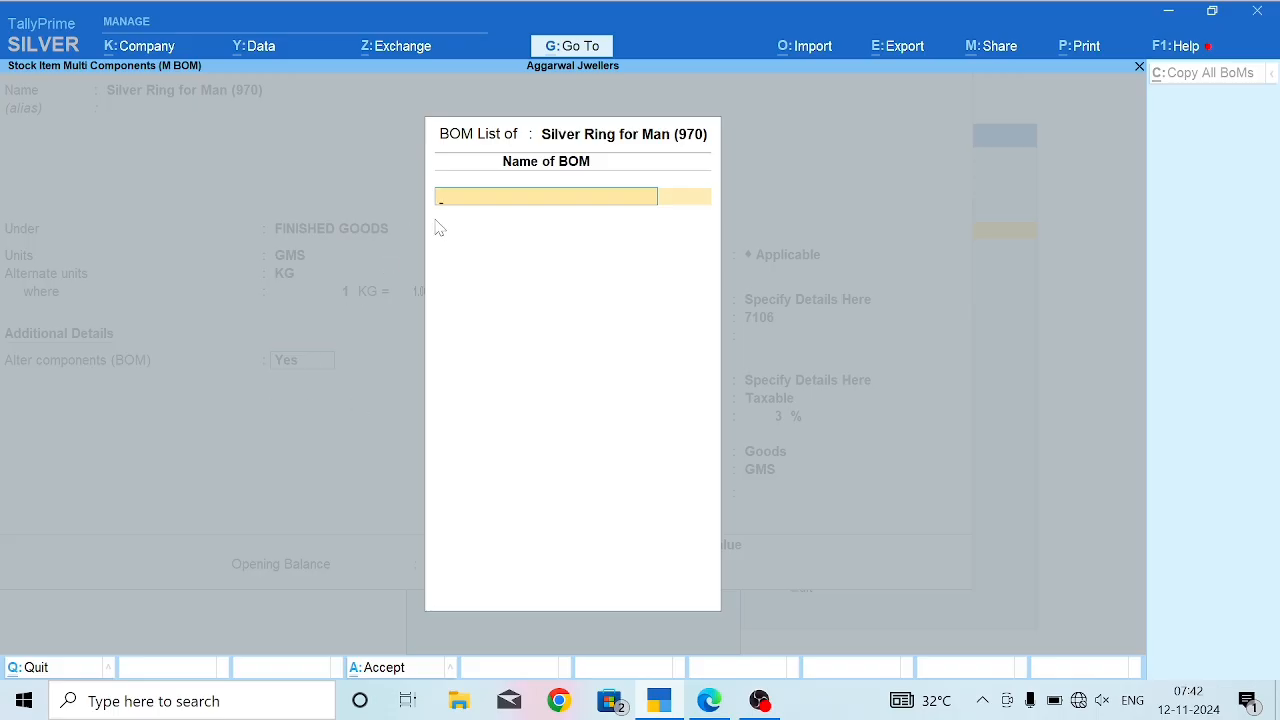
{"action": "type", "text": "SILVER RING FOR MAN"}
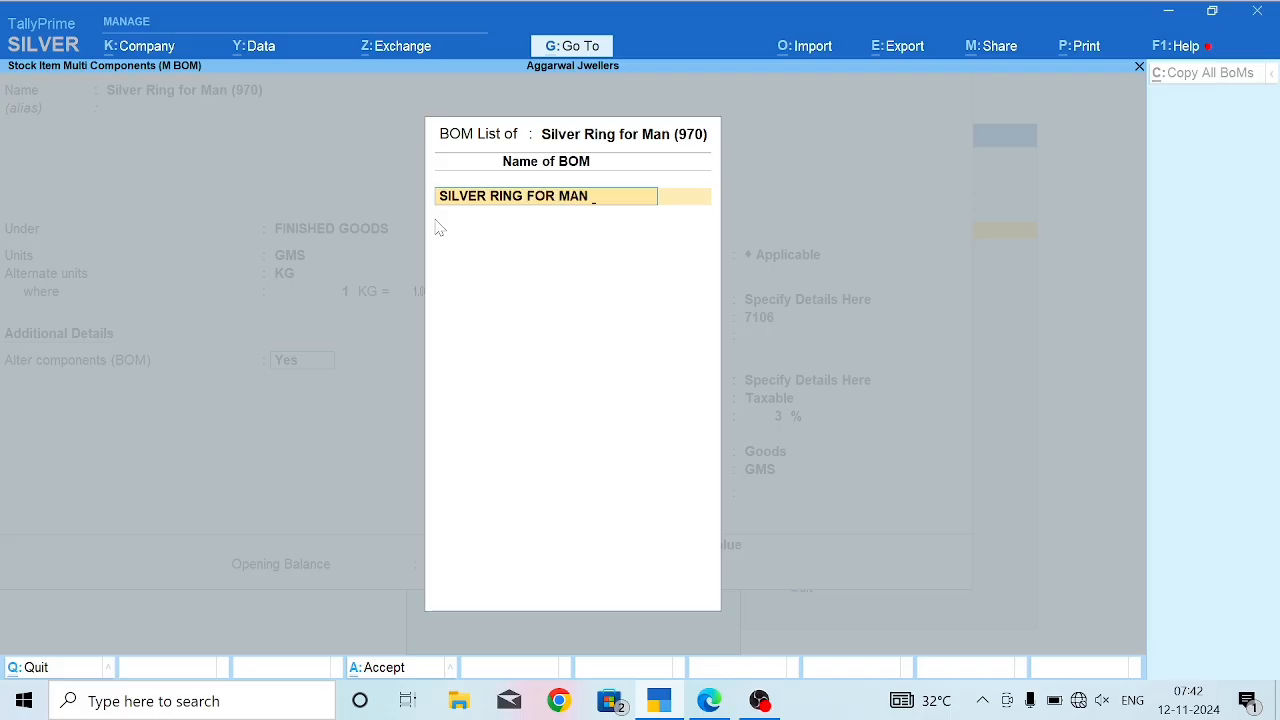
{"action": "type", "text": " @ 970"}
{"action": "key", "text": "Return"}
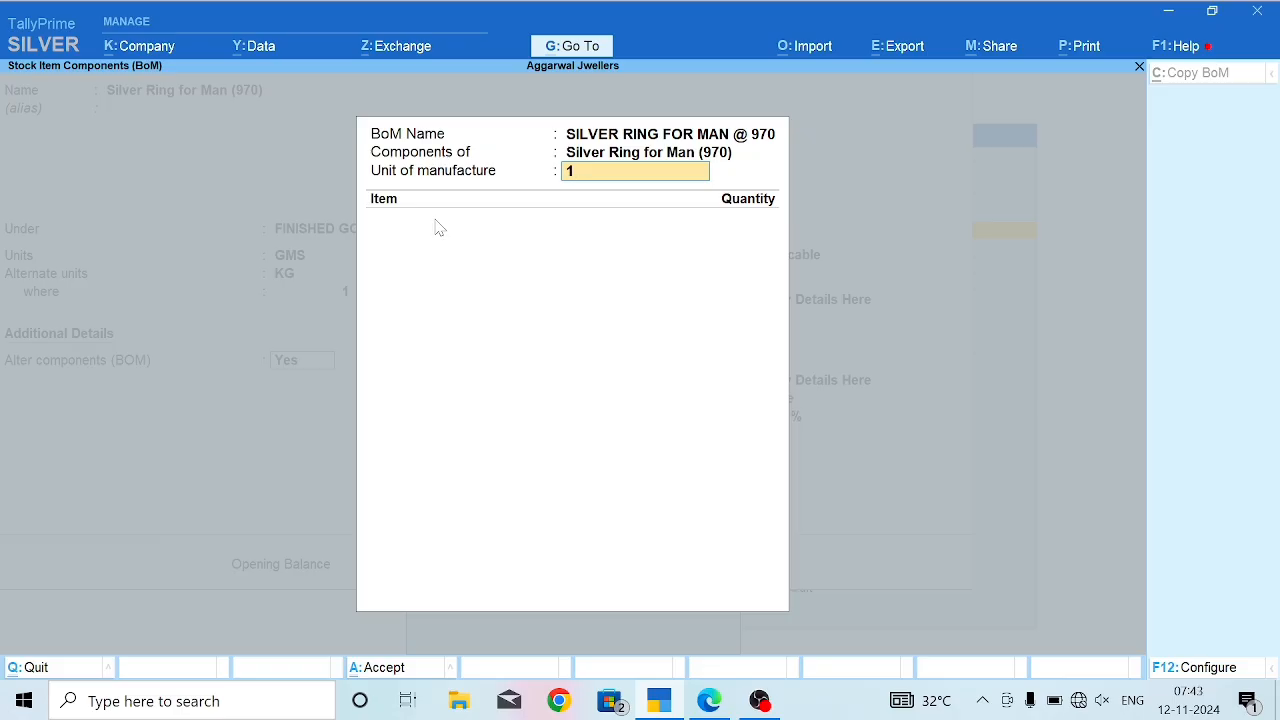
{"action": "key", "text": "Return"}
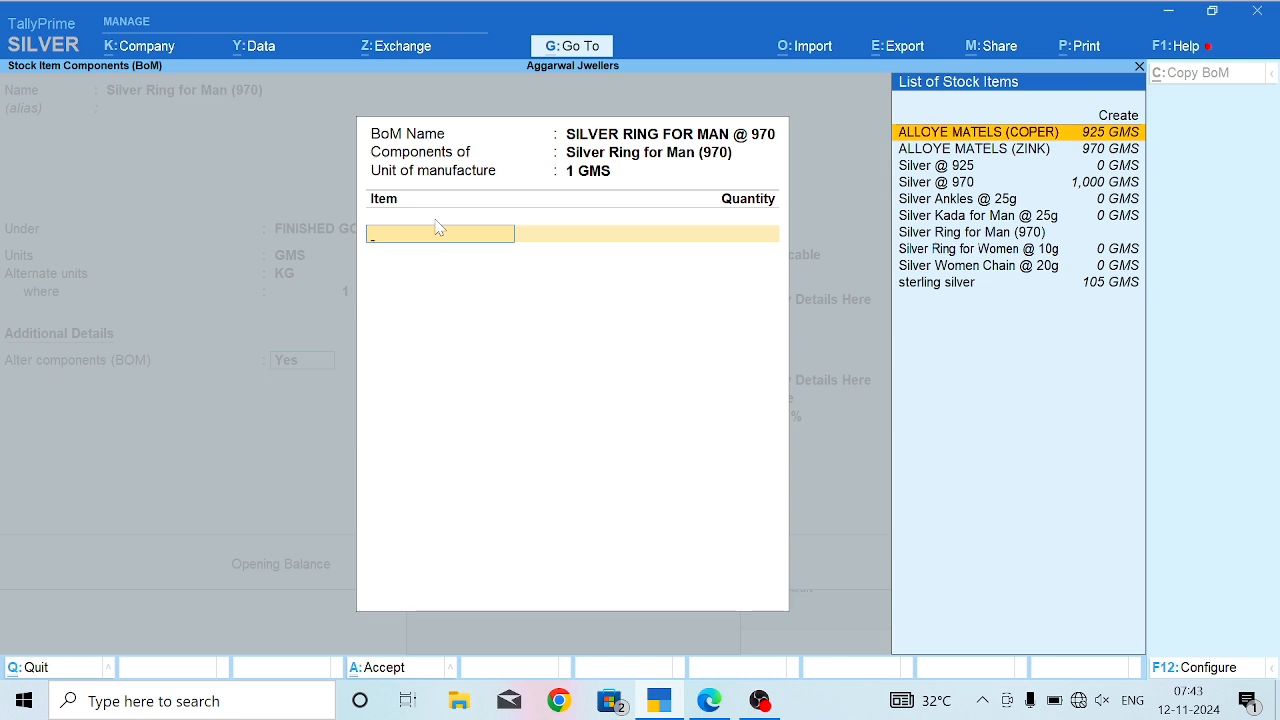
Add Silver @ 970 with quantity 1 GMS as the BOM's only component and end the component list.
{"action": "key", "text": "Down"}
{"action": "key", "text": "Down"}
{"action": "key", "text": "Down"}
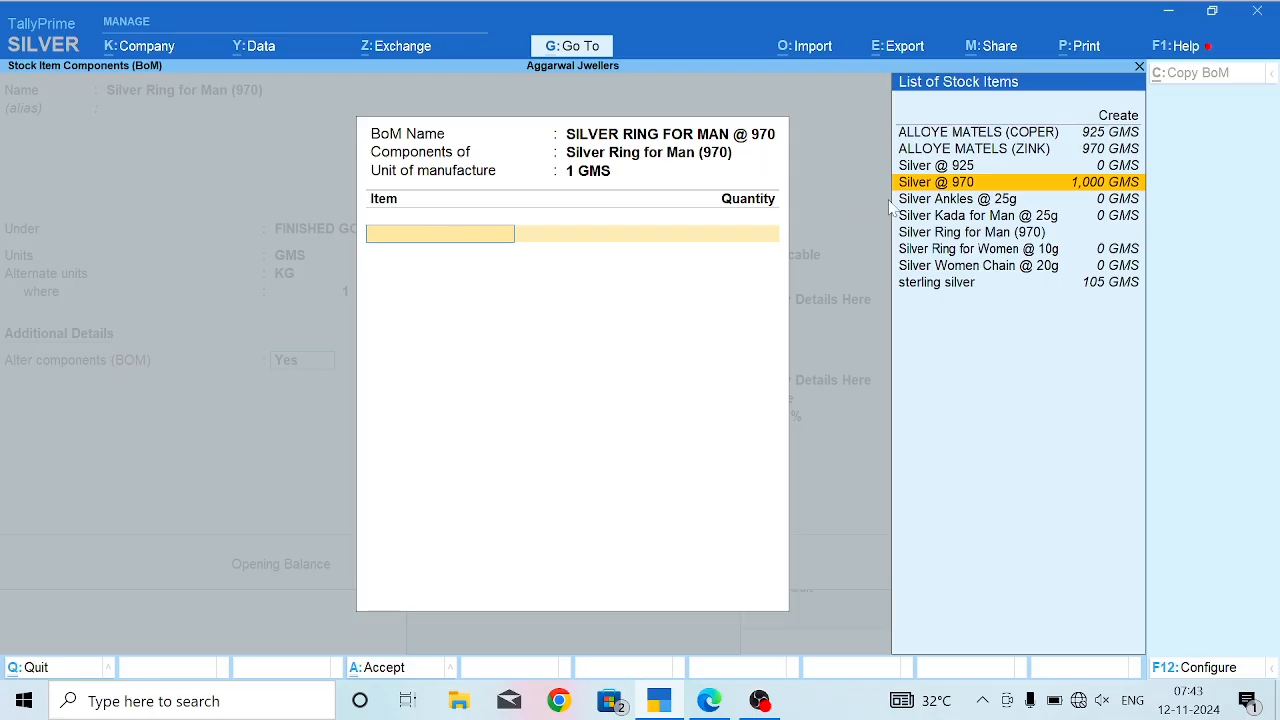
{"action": "key", "text": "Return"}
{"action": "type", "text": "1"}
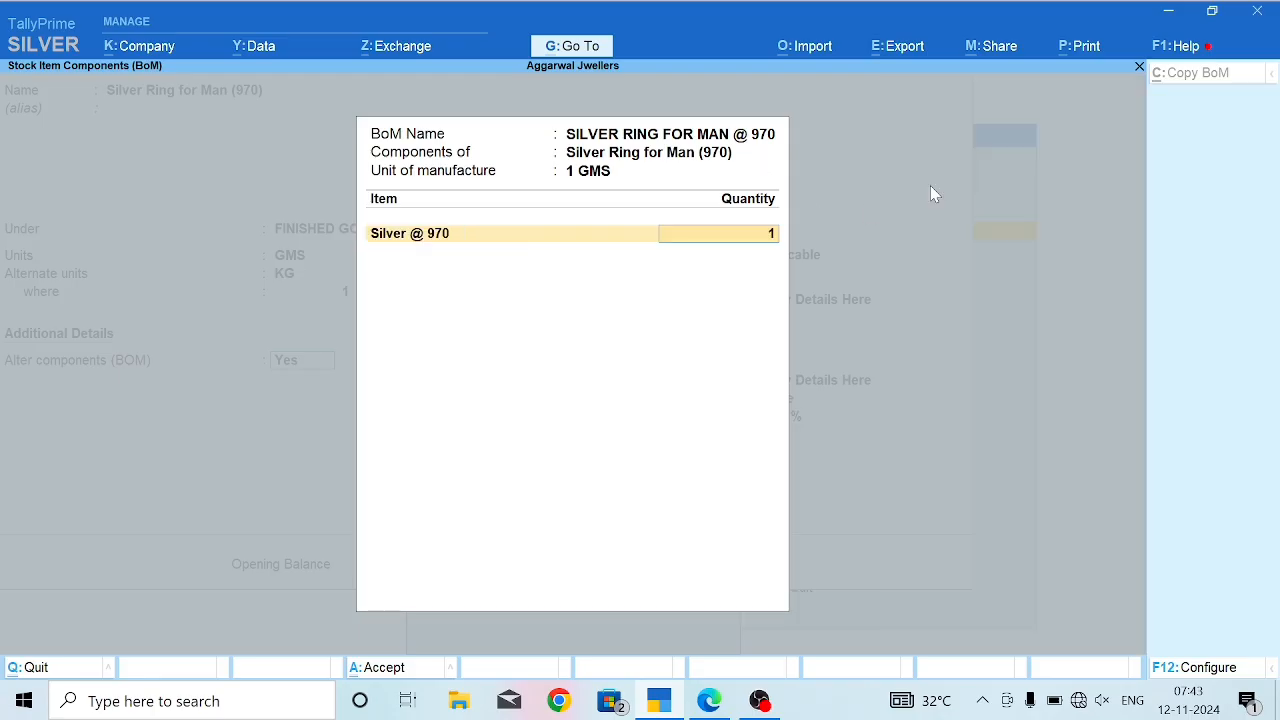
{"action": "key", "text": "Return"}
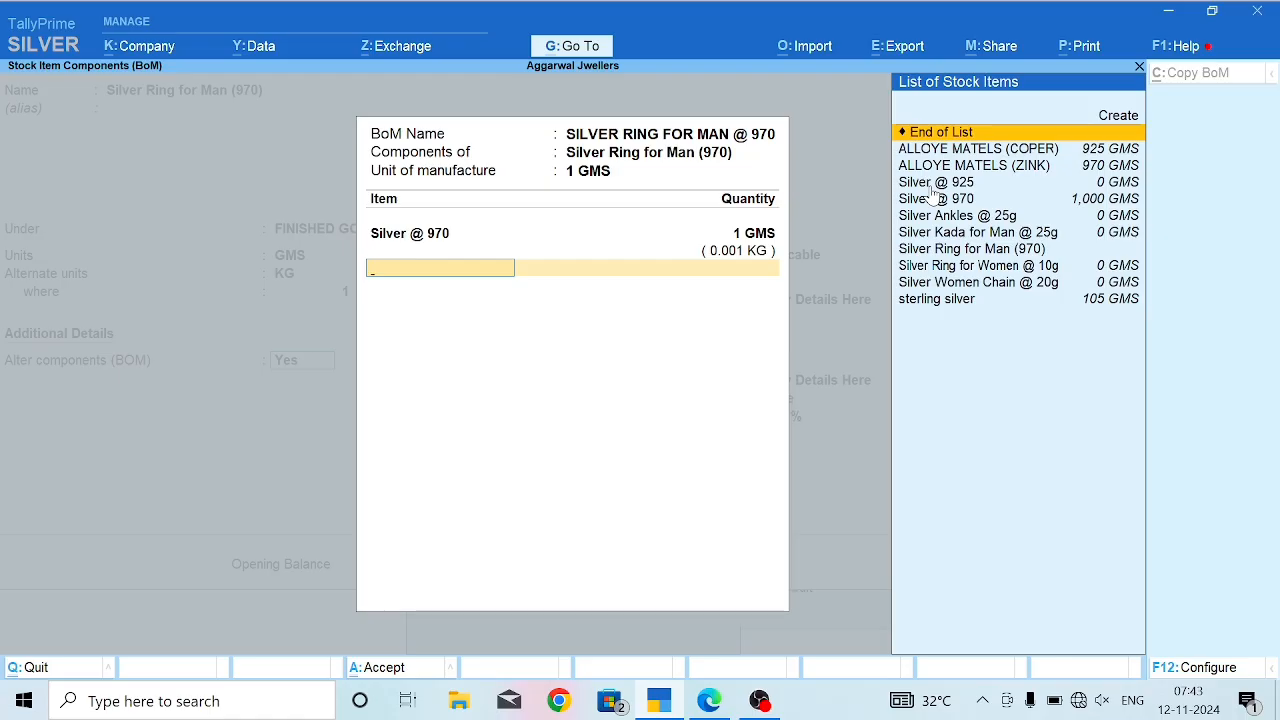
{"action": "key", "text": "Return"}
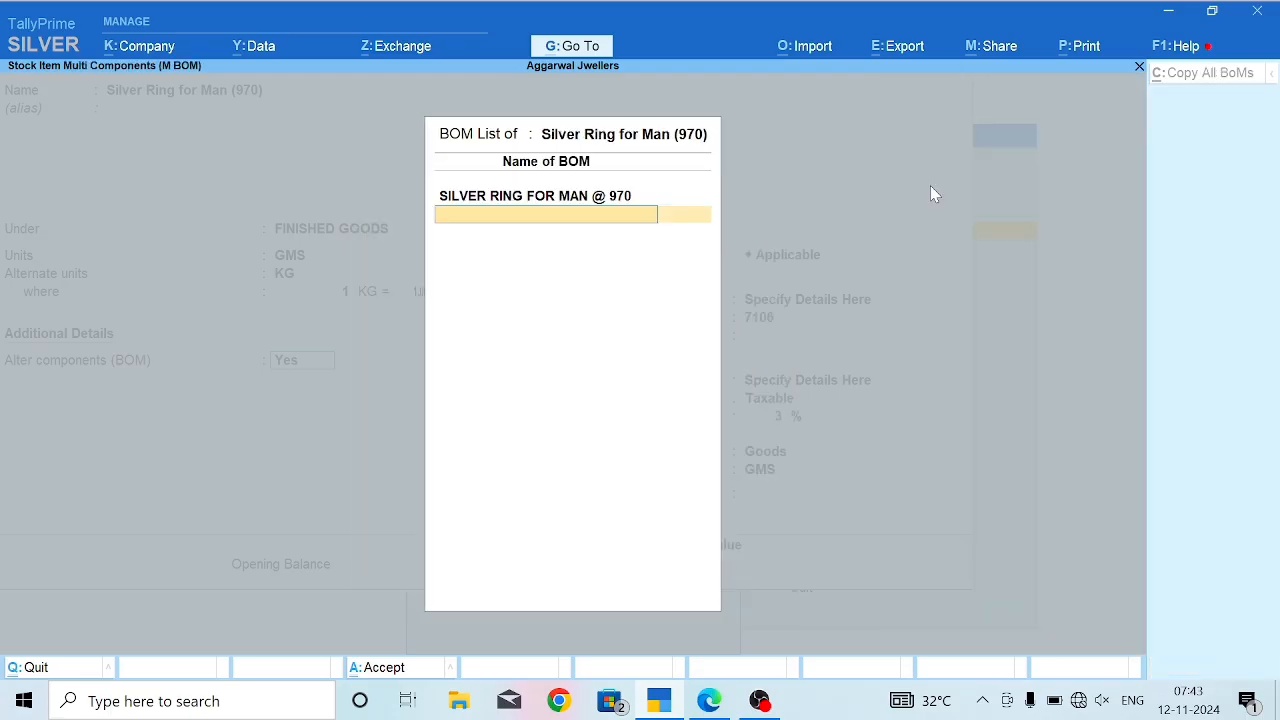
Finish the BOM list, keep the ring item's GST details, save the item and return to the Gateway of Tally.
{"action": "key", "text": "Return"}
{"action": "key", "text": "Return"}
{"action": "key", "text": "Return"}
{"action": "key", "text": "Return"}
{"action": "key", "text": "Return"}
{"action": "key", "text": "Return"}
{"action": "key", "text": "Return"}
{"action": "key", "text": "Return"}
{"action": "key", "text": "Return"}
{"action": "key", "text": "Return"}
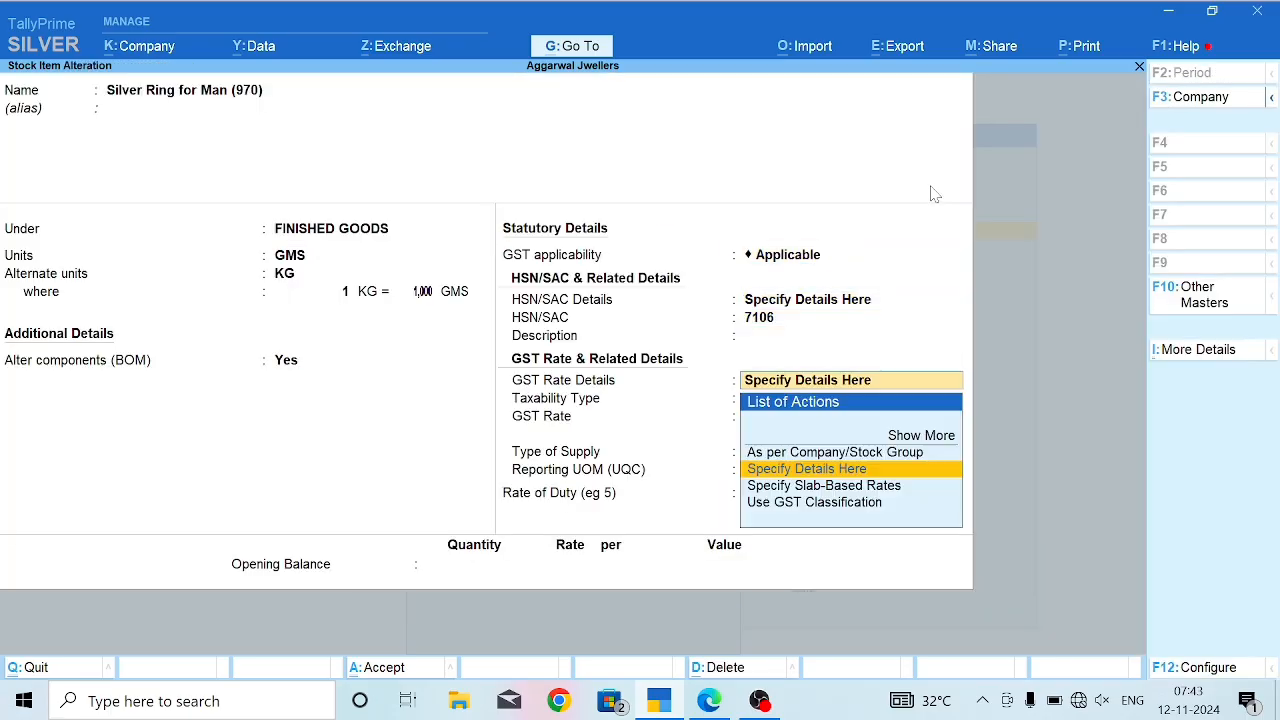
{"action": "key", "text": "Return"}
{"action": "key", "text": "Return"}
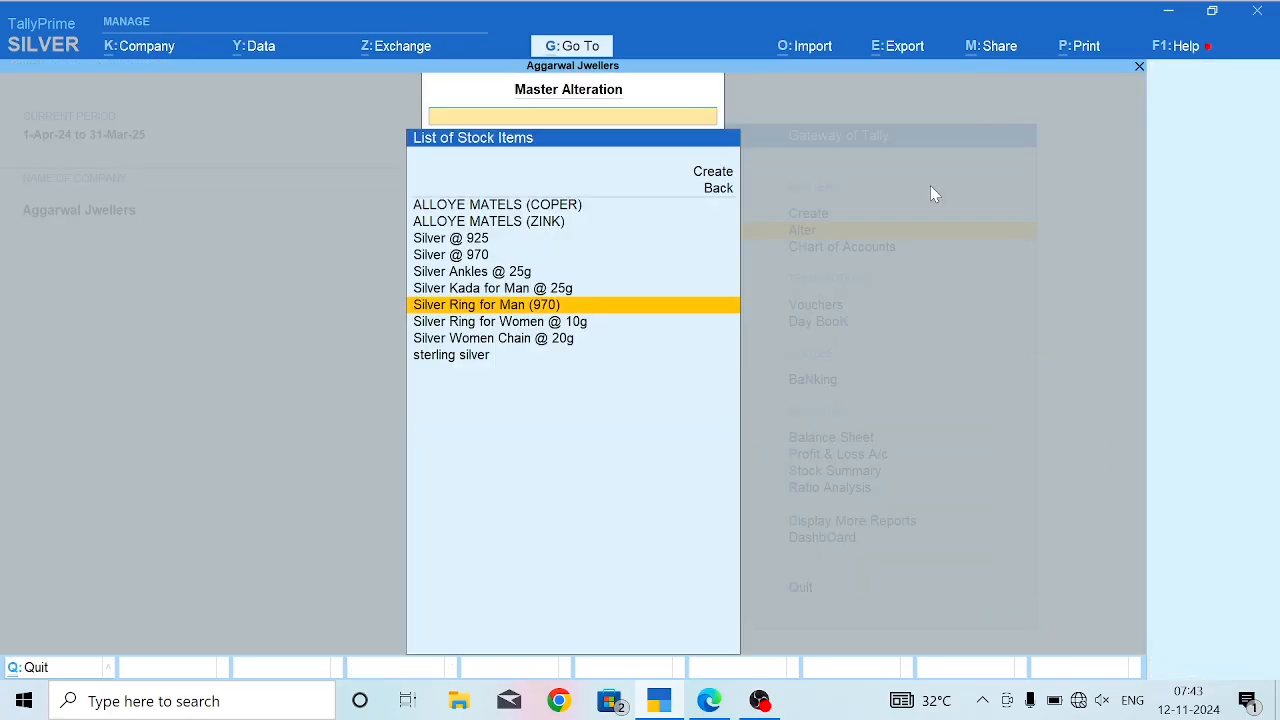
{"action": "key", "text": "Escape"}
{"action": "key", "text": "Escape"}
{"action": "key", "text": "Escape"}
{"action": "key", "text": "Escape"}
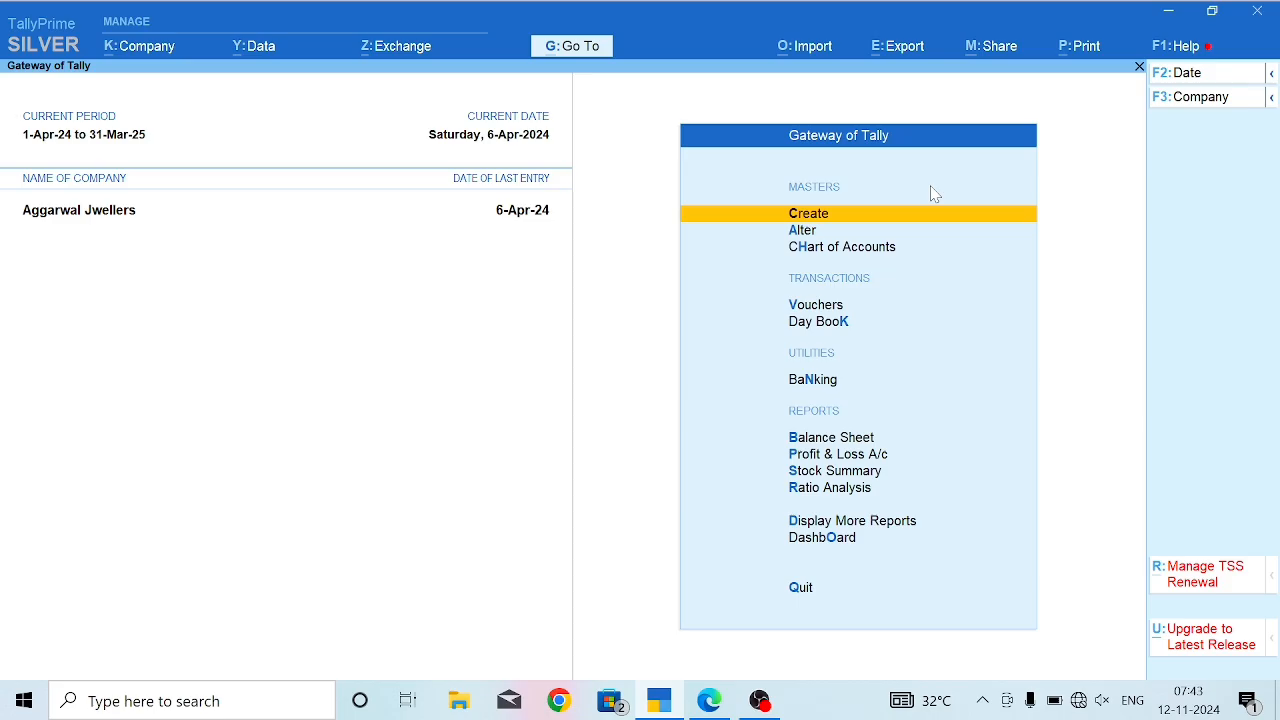
Start a new inventory voucher of the type Manufacturing Journal Voucher.
{"action": "key", "text": "v"}
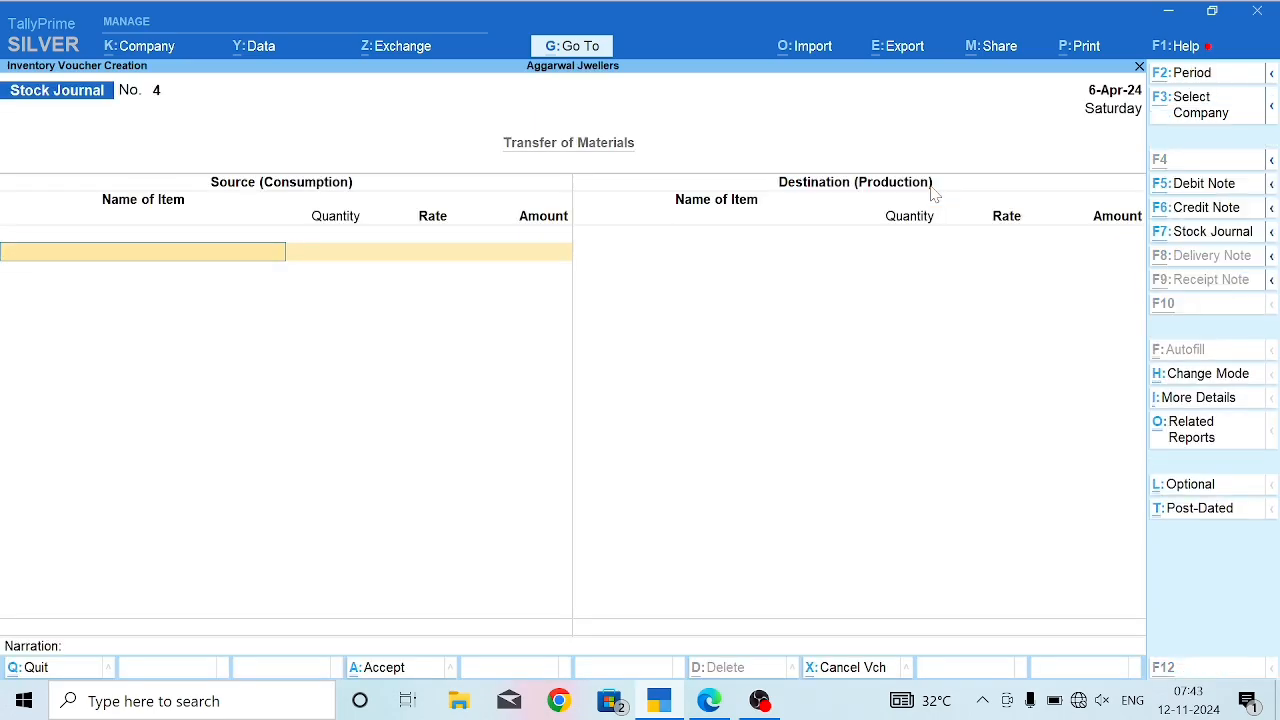
{"action": "key", "text": "alt+F7"}
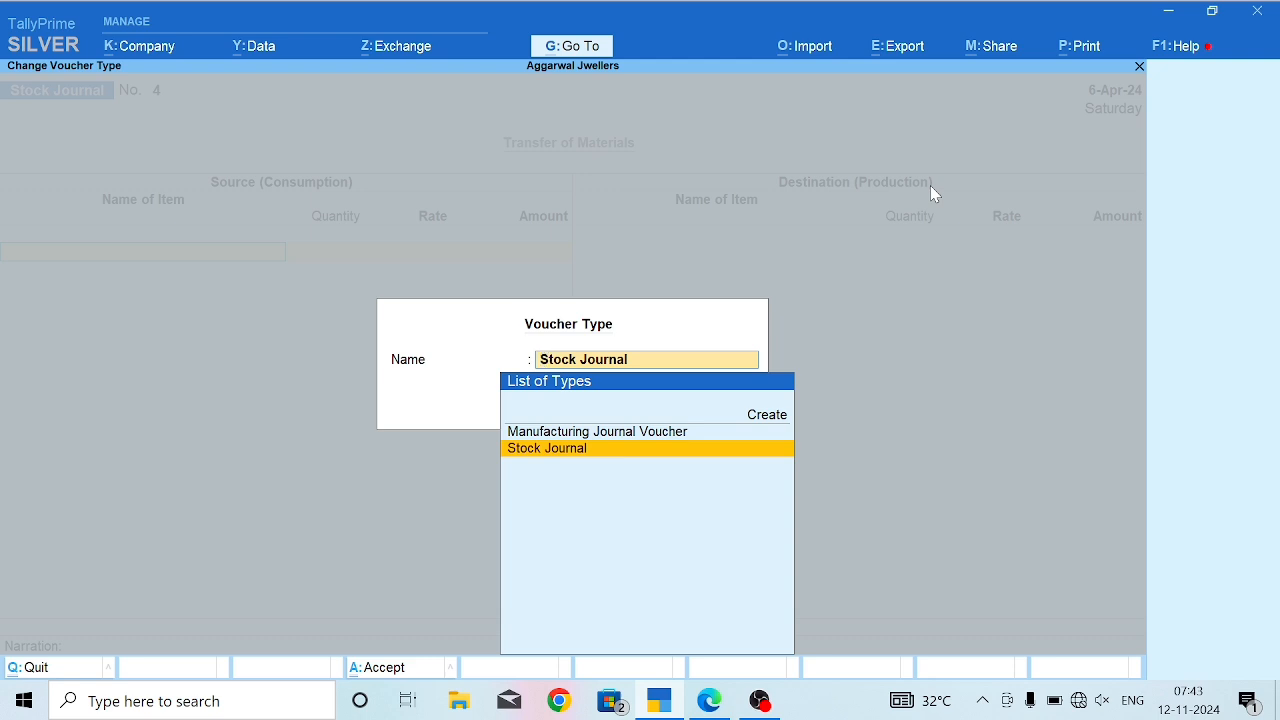
{"action": "key", "text": "Up"}
{"action": "key", "text": "Return"}
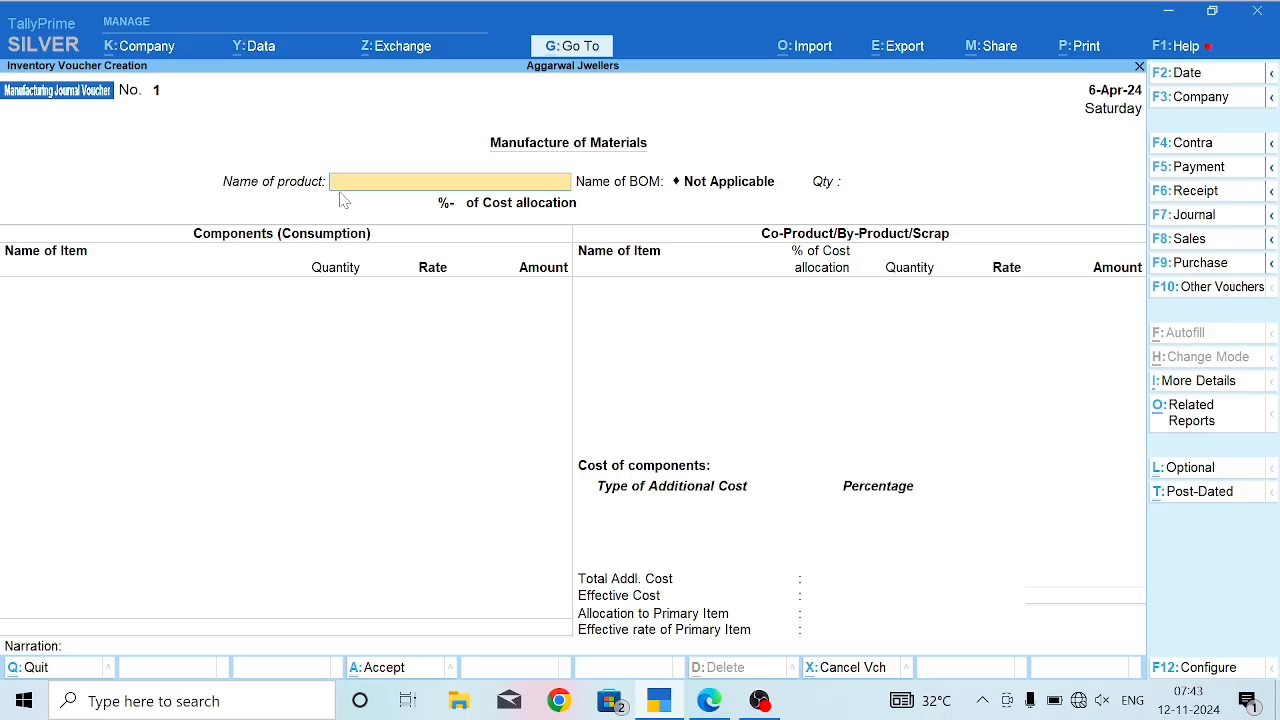
Choose Silver Ring for Man (970) as the product with its BOM SILVER RING FOR MAN @ 970 and set the quantity to 100.
{"action": "type", "text": "SIL"}
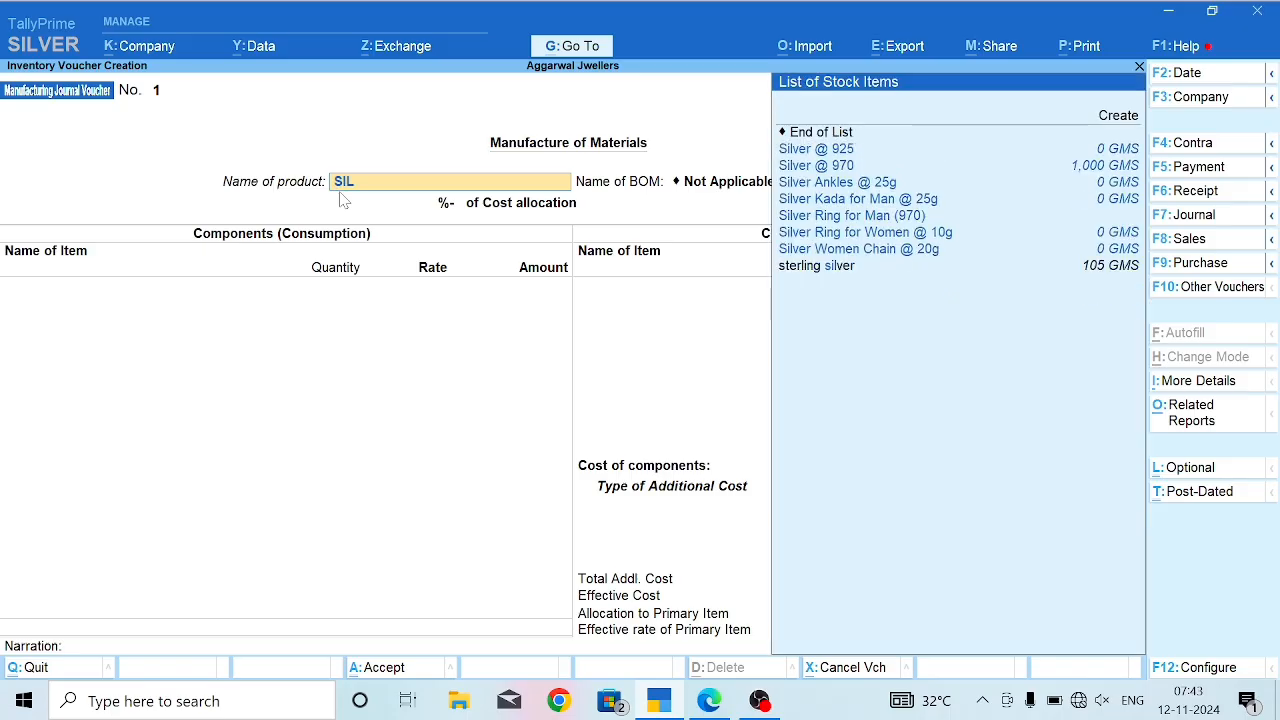
{"action": "key", "text": "Down"}
{"action": "key", "text": "Down"}
{"action": "key", "text": "Down"}
{"action": "key", "text": "Down"}
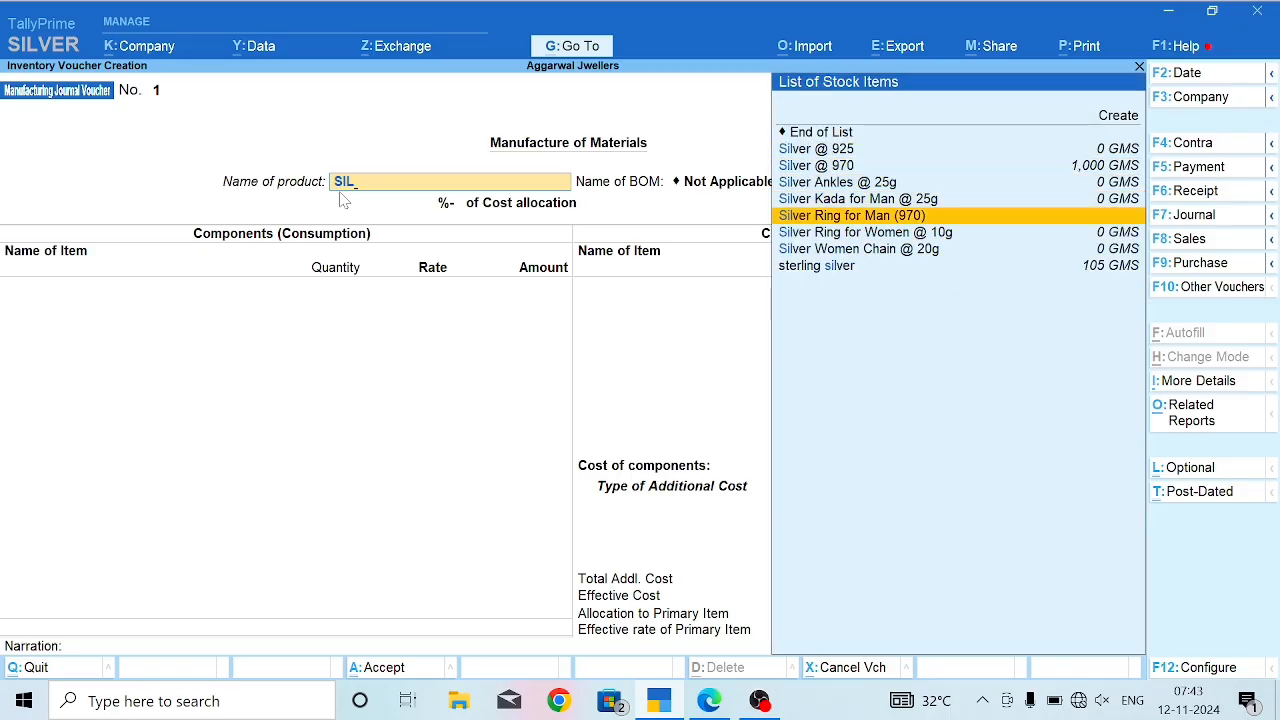
{"action": "key", "text": "Return"}
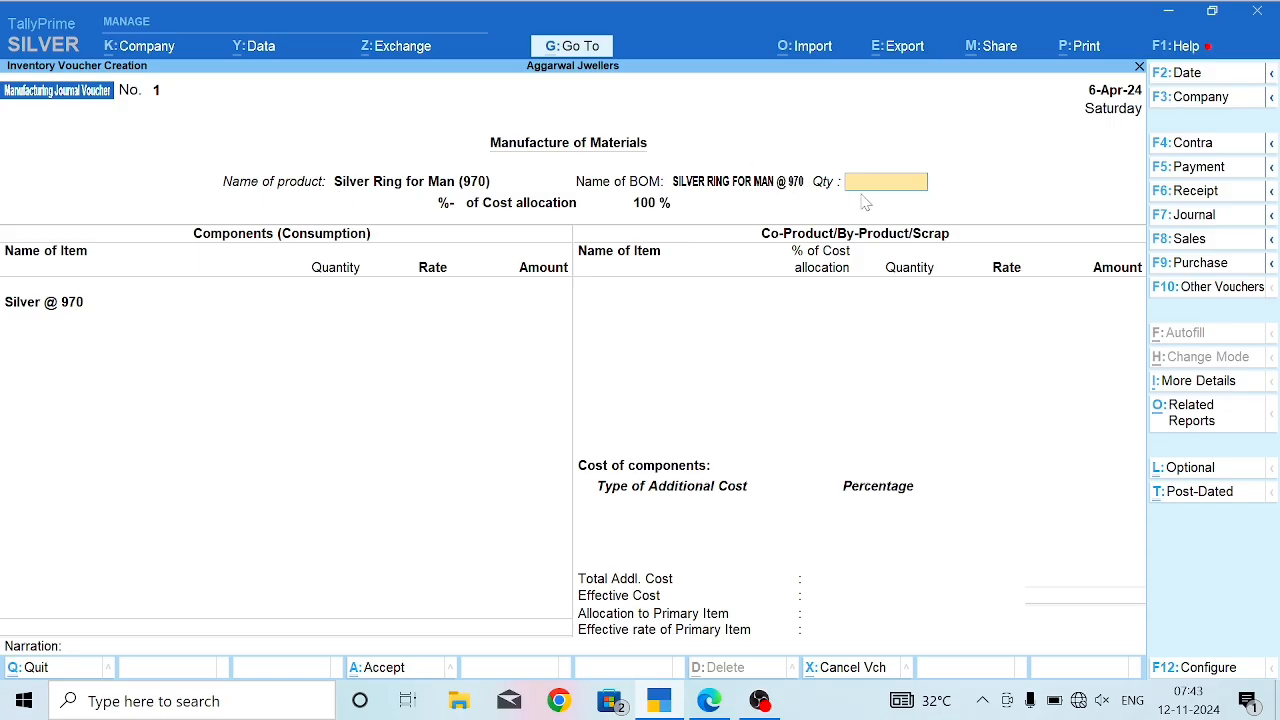
{"action": "type", "text": "100"}
{"action": "key", "text": "Return"}
Switch to the bill PDF and underline Silver @ 970 and Silver Ring for Man (970) in red on the Manufacturing Journal Voucher.
{"action": "key", "text": "alt+Tab"}
{"action": "scroll", "coordinate": [480, 362], "scroll_direction": "down", "scroll_amount": 2}
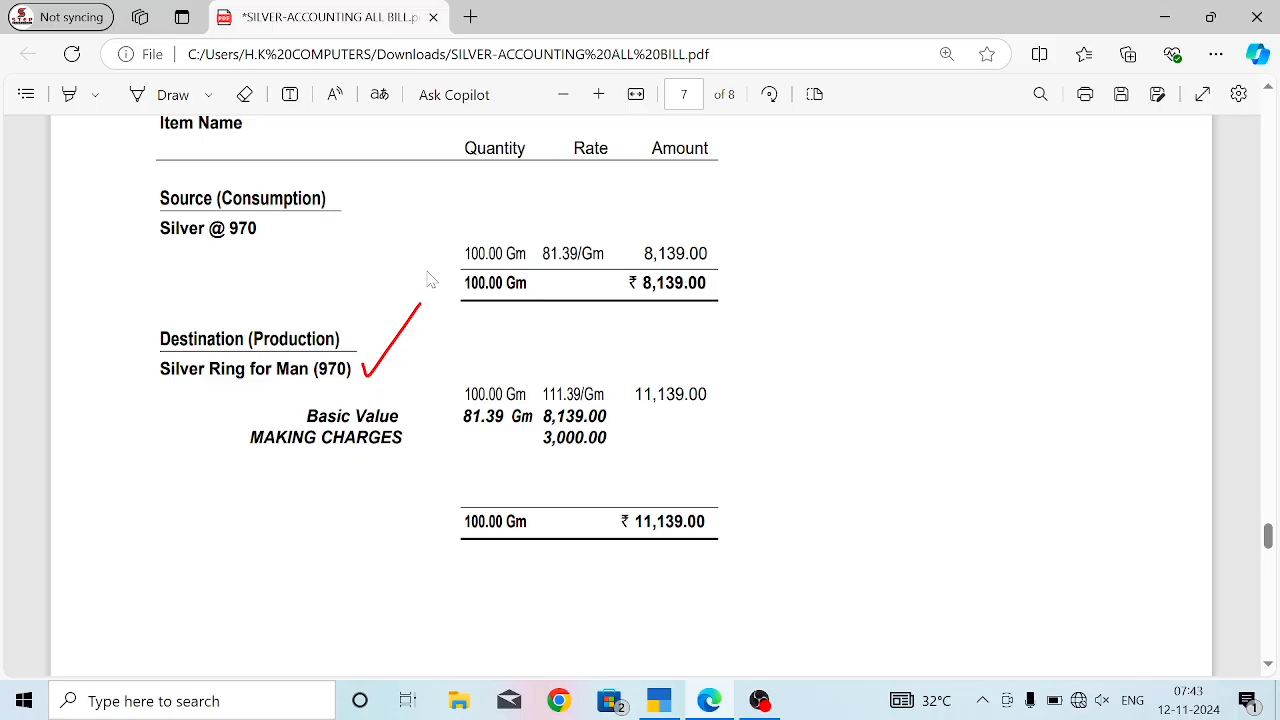
{"action": "left_click", "coordinate": [186, 96]}
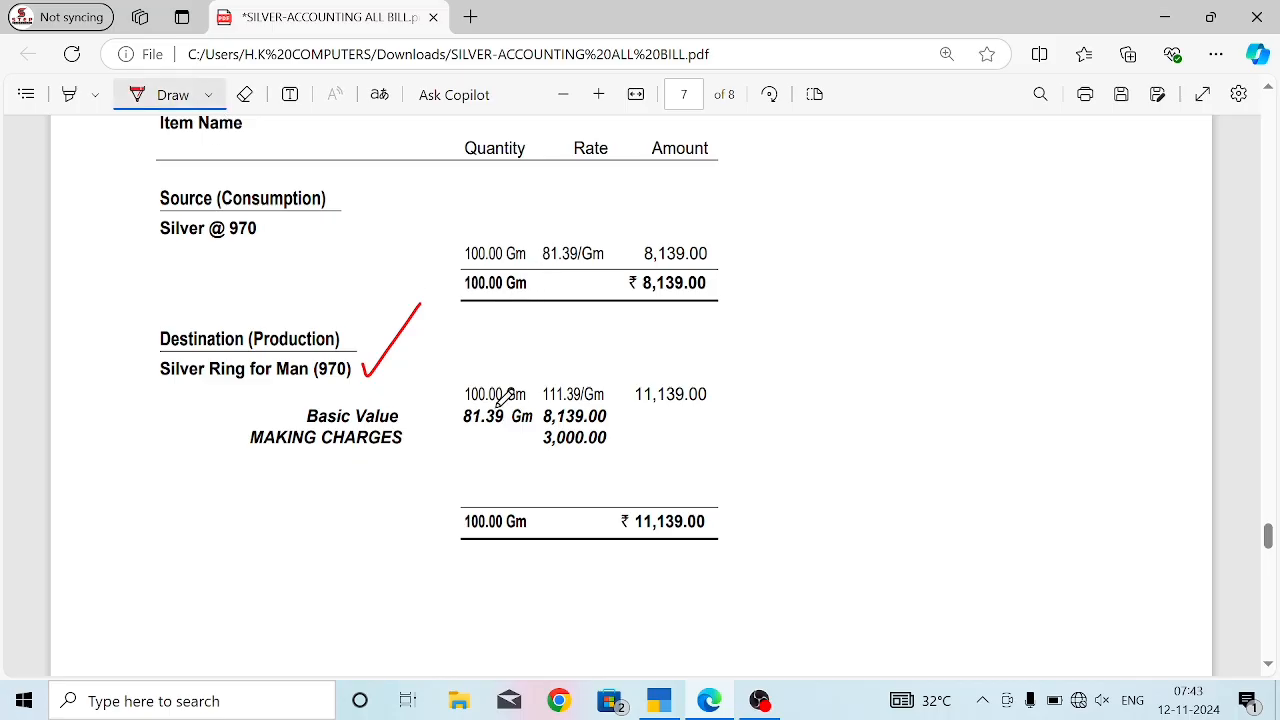
{"action": "scroll", "coordinate": [495, 395], "scroll_direction": "down", "scroll_amount": 1}
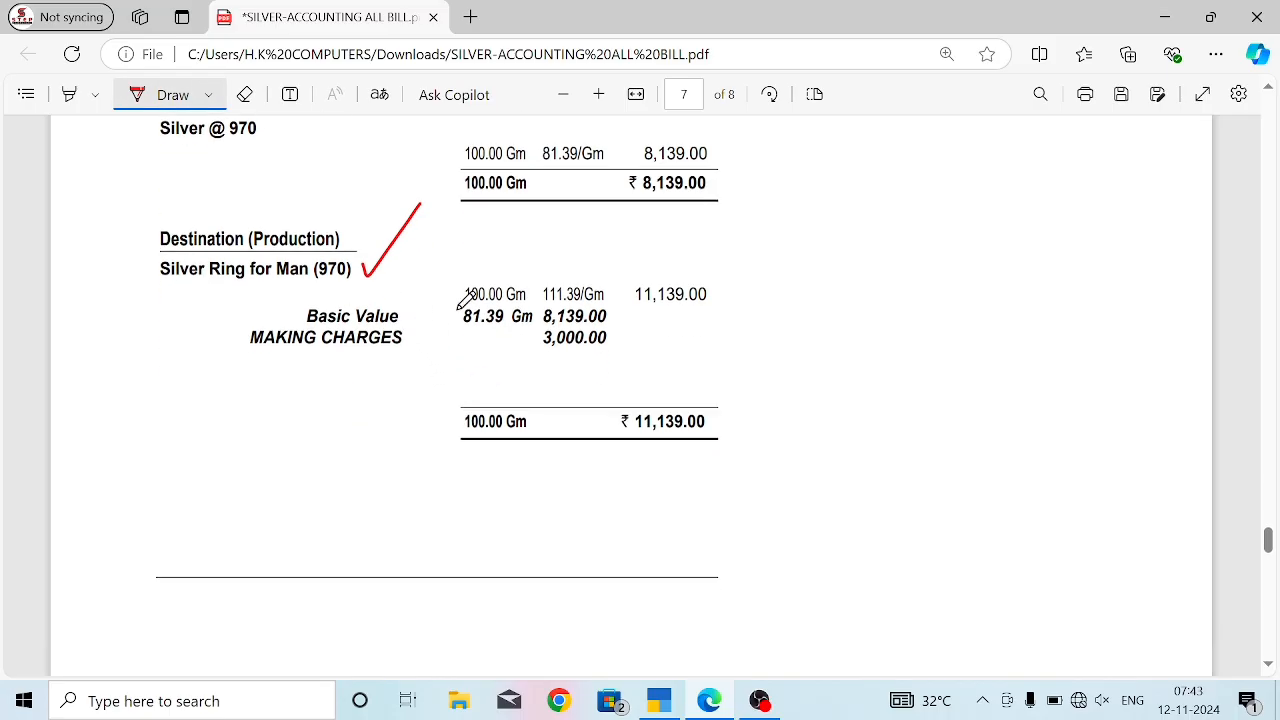
{"action": "scroll", "coordinate": [500, 263], "scroll_direction": "up", "scroll_amount": 2}
{"action": "left_click_drag", "start_coordinate": [160, 349], "coordinate": [268, 349]}
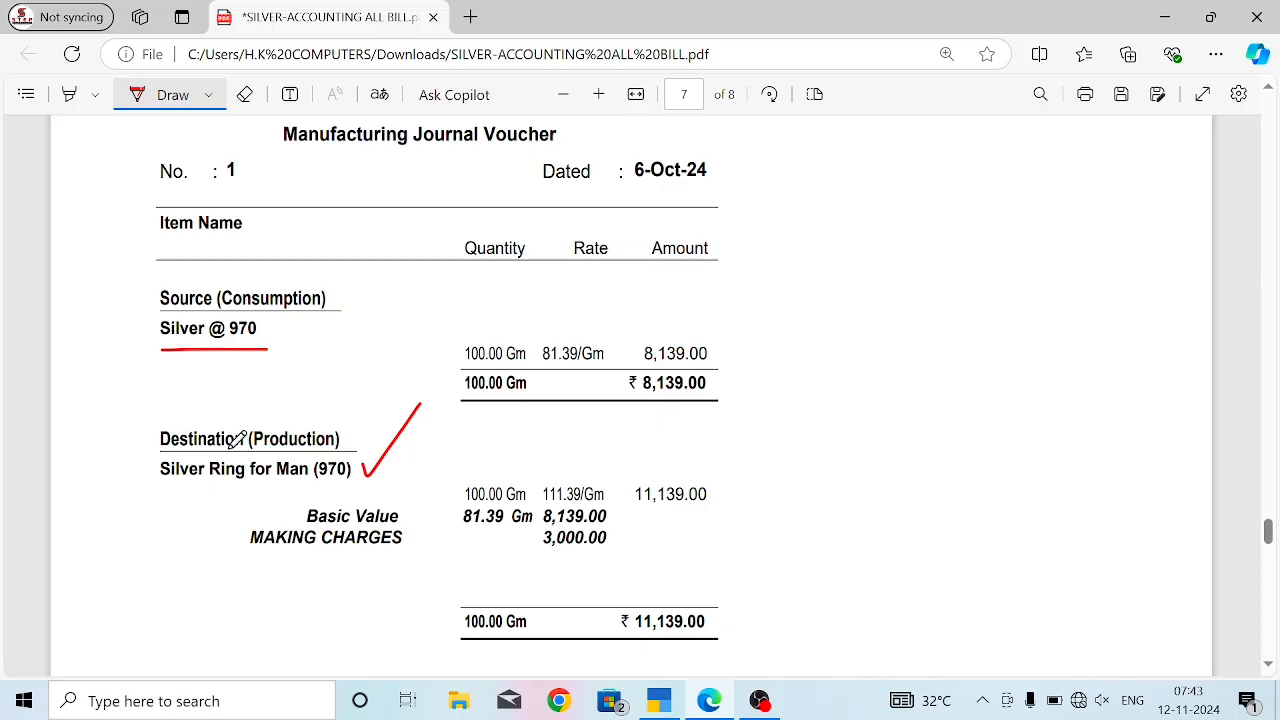
{"action": "left_click_drag", "start_coordinate": [185, 488], "coordinate": [333, 478]}
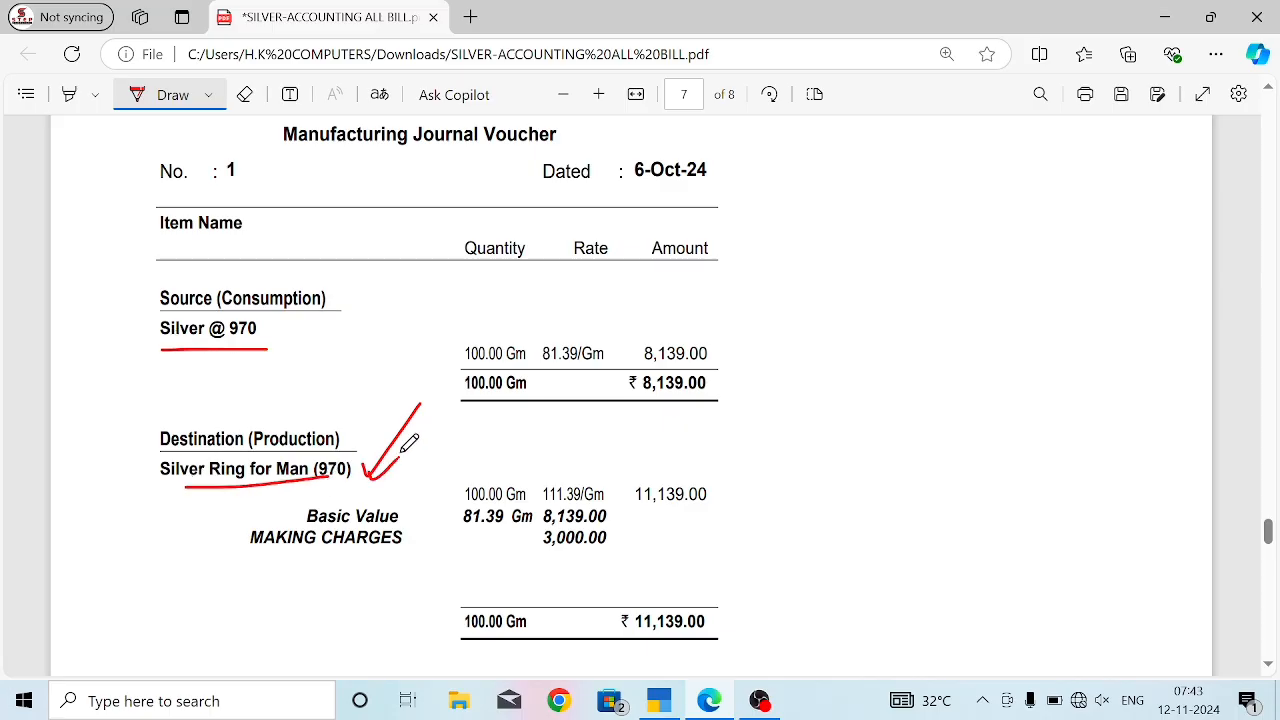
Back in TallyPrime, accept Silver @ 970 with 100 GMS as the consumed component and end the co-product list without any item.
{"action": "key", "text": "alt+Tab"}
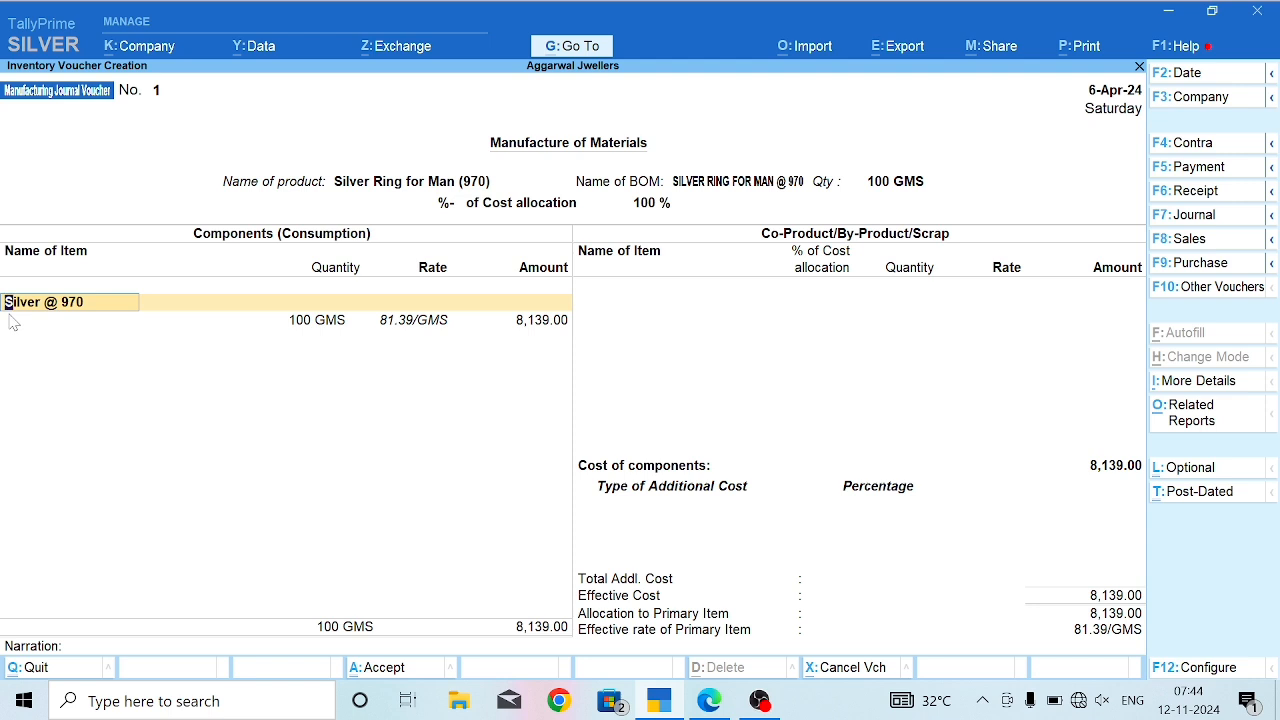
{"action": "key", "text": "Return"}
{"action": "key", "text": "Return"}
{"action": "key", "text": "Return"}
{"action": "key", "text": "Return"}
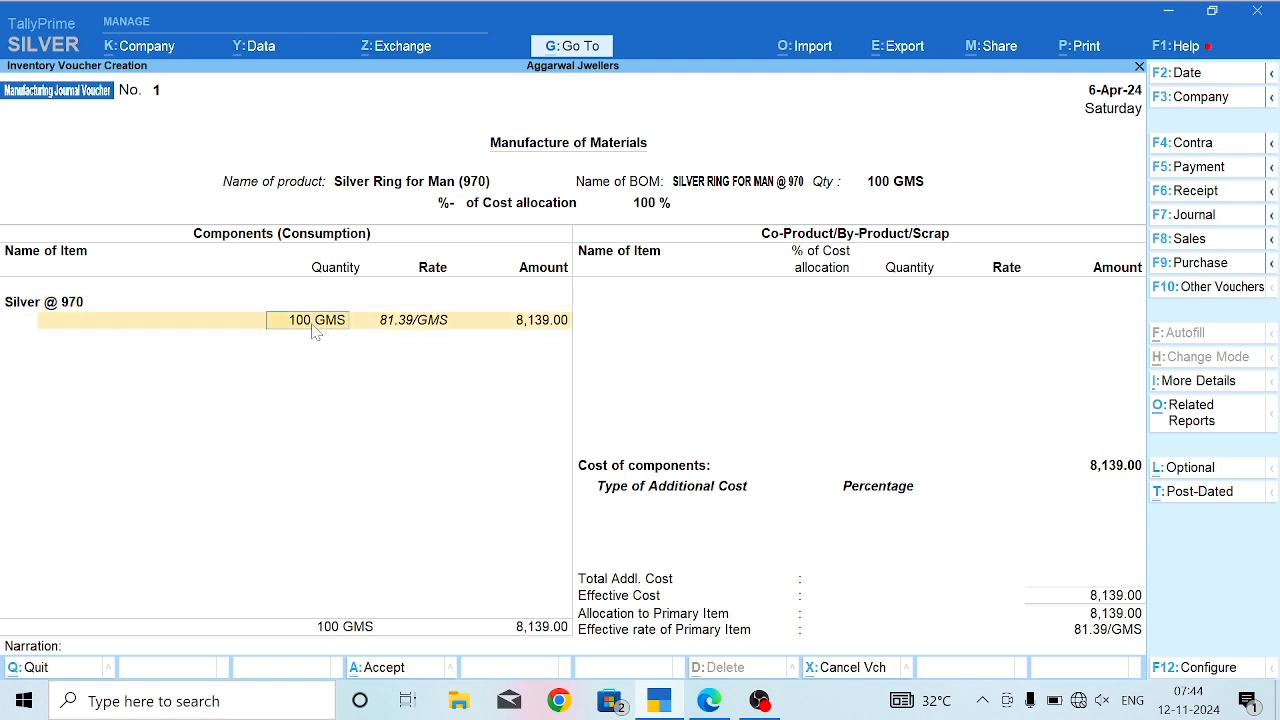
{"action": "key", "text": "Return"}
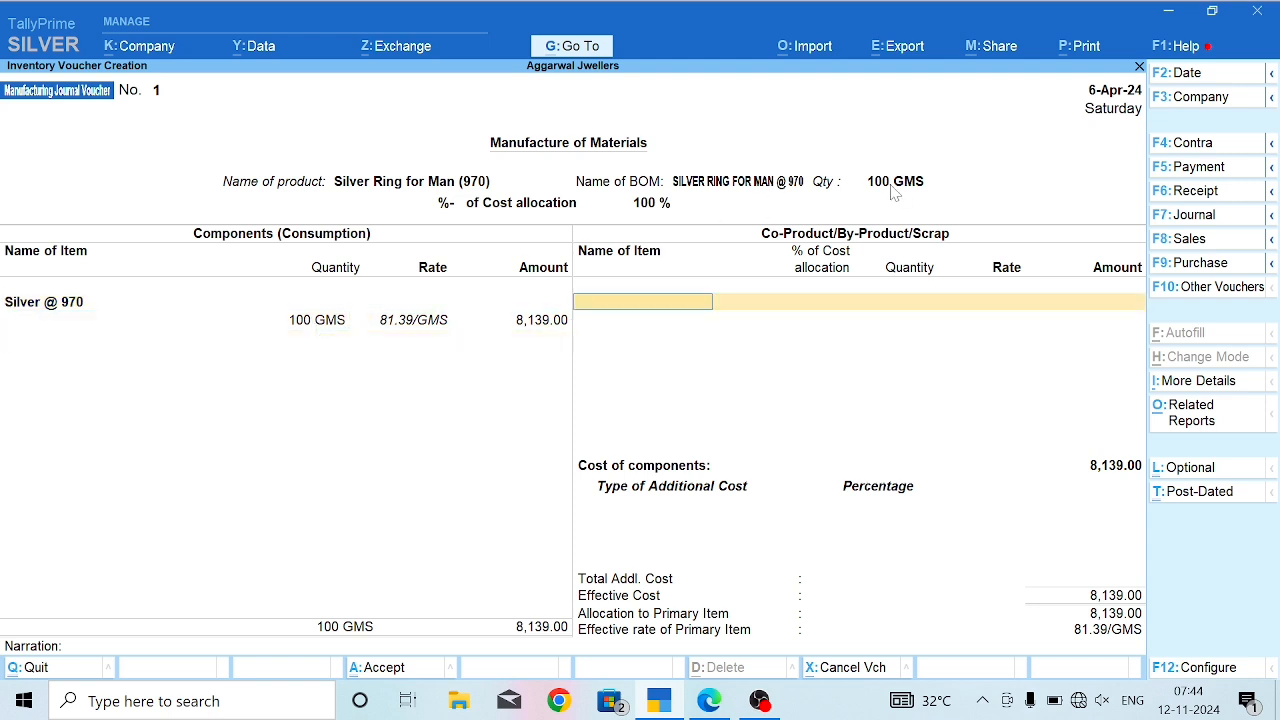
{"action": "key", "text": "Return"}
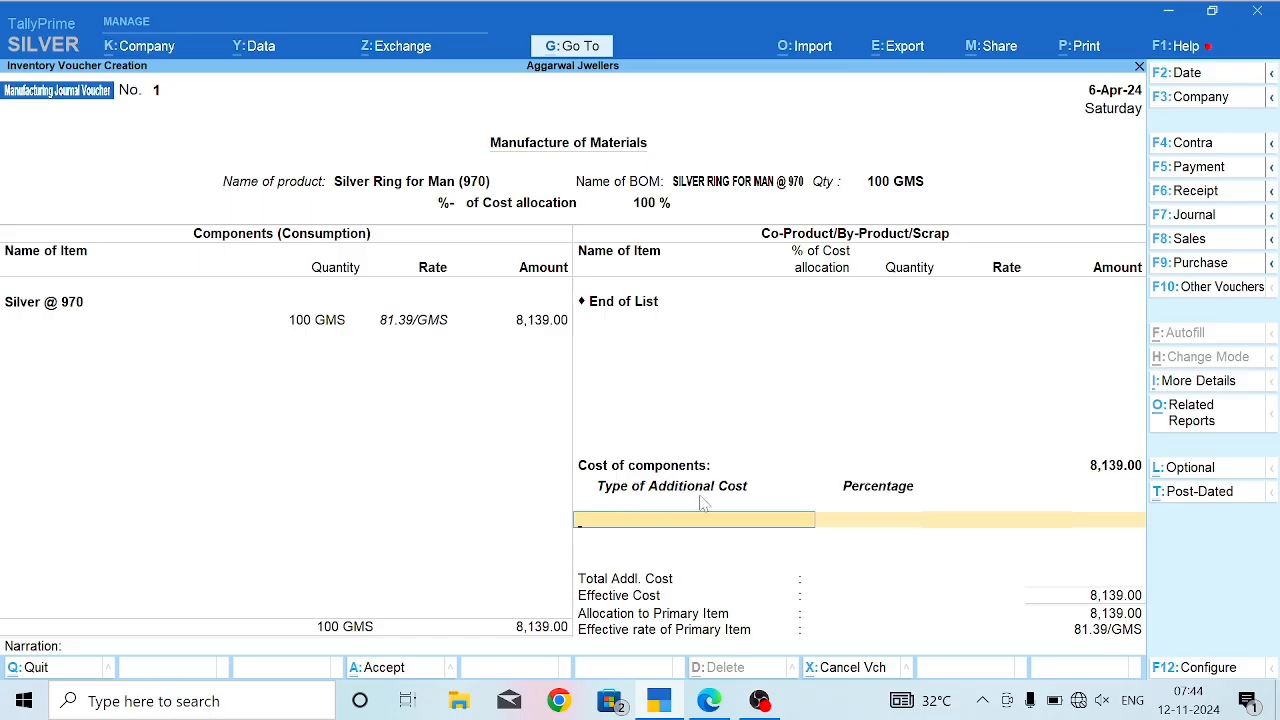
Add MAKING CHARGES of 3000 as the additional cost, checking the charge name and amount against the bill PDF.
{"action": "key", "text": "alt+Tab"}
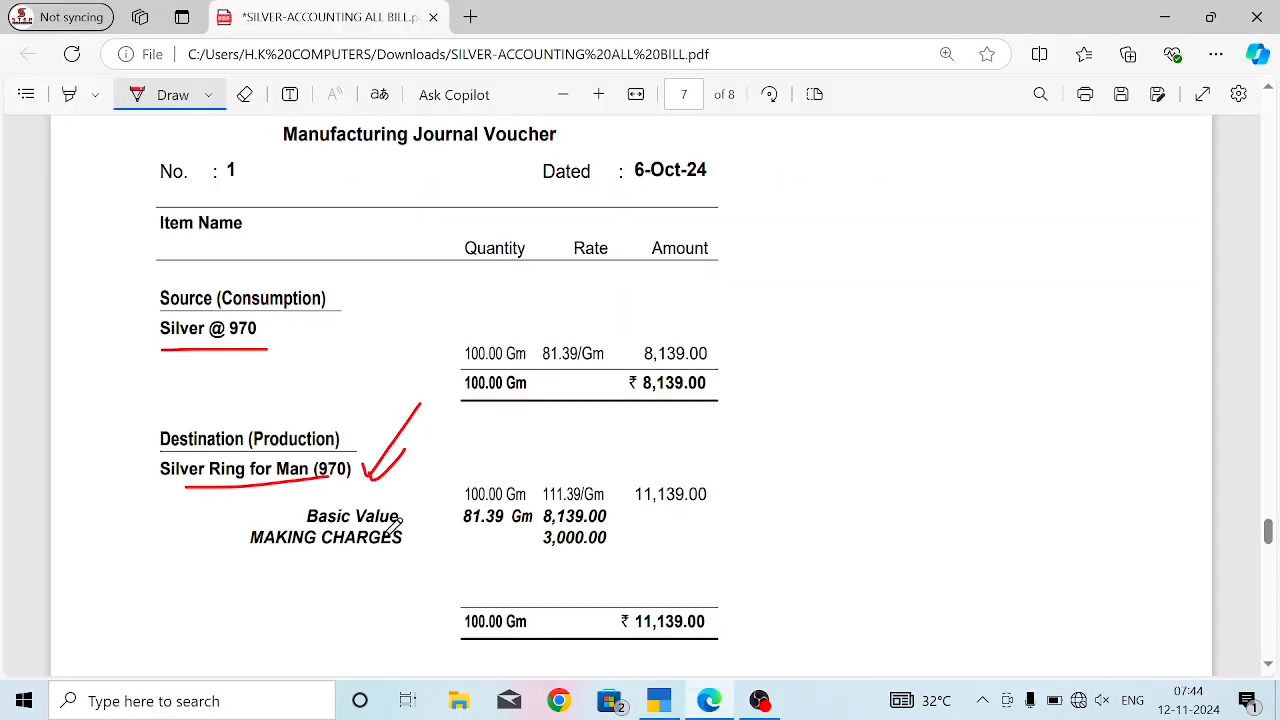
{"action": "key", "text": "alt+Tab"}
{"action": "type", "text": "MAK"}
{"action": "key", "text": "Return"}
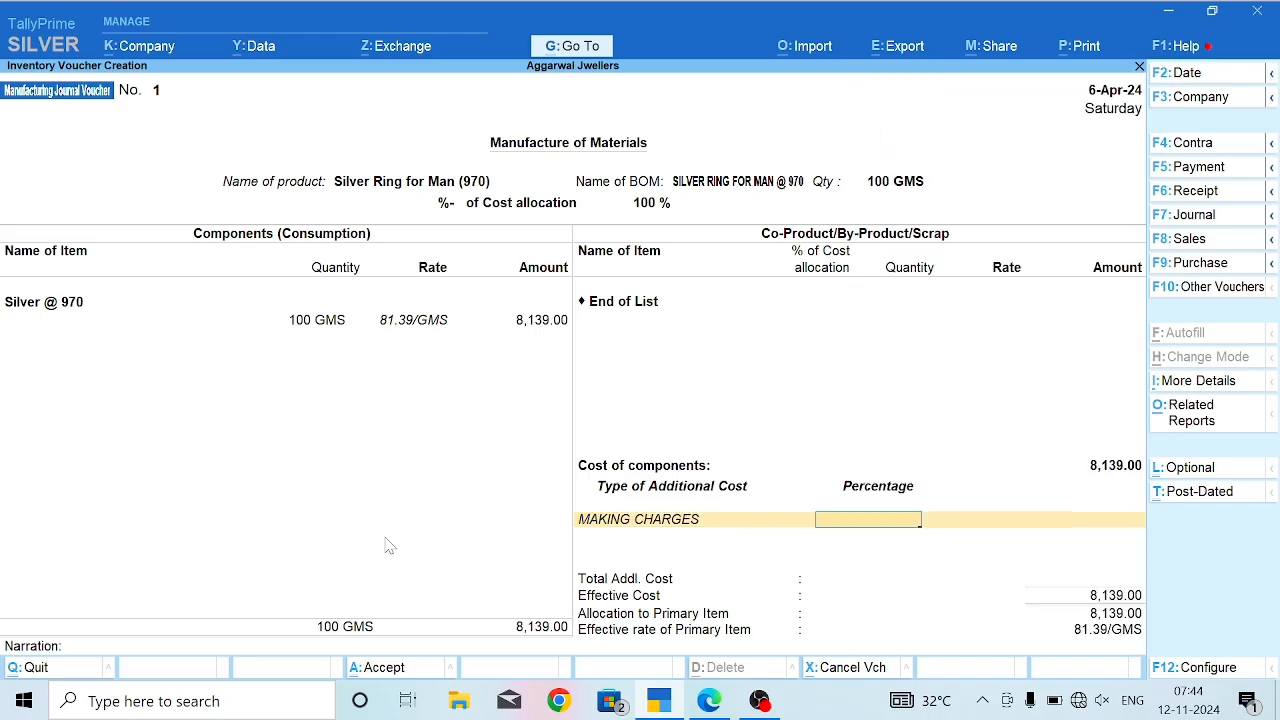
{"action": "key", "text": "alt+Tab"}
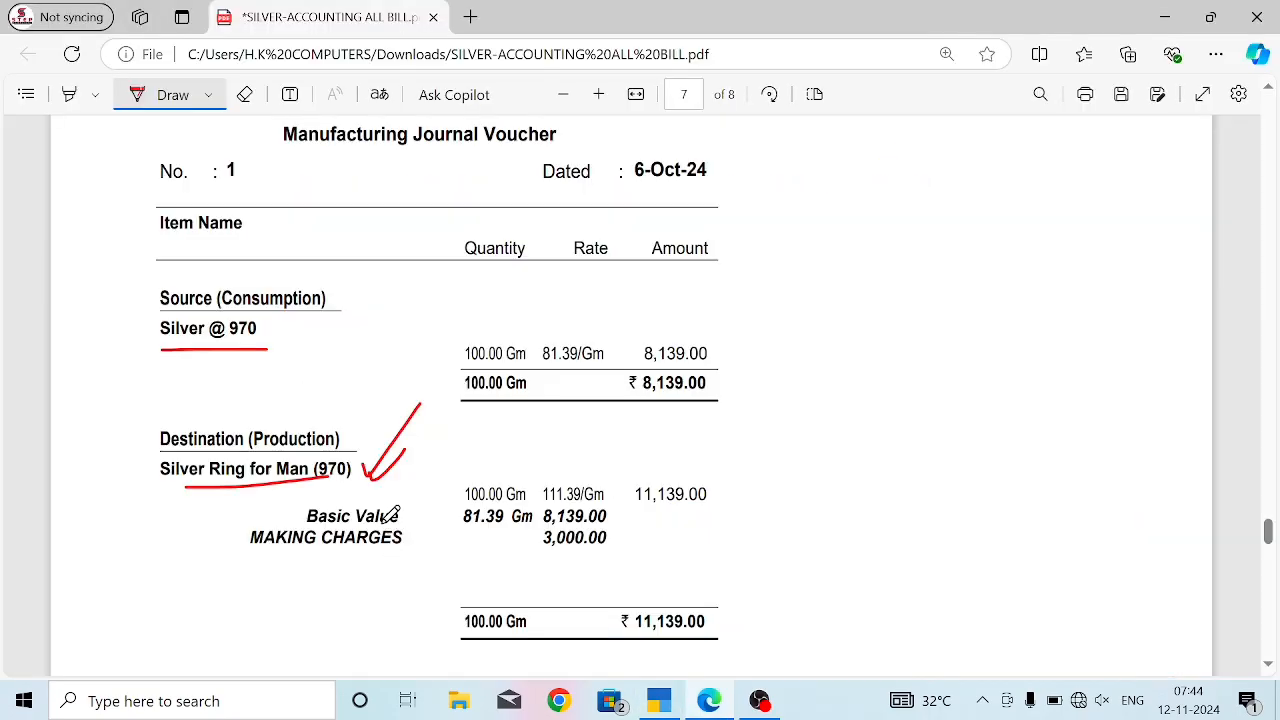
{"action": "scroll", "coordinate": [547, 541], "scroll_direction": "down", "scroll_amount": 1}
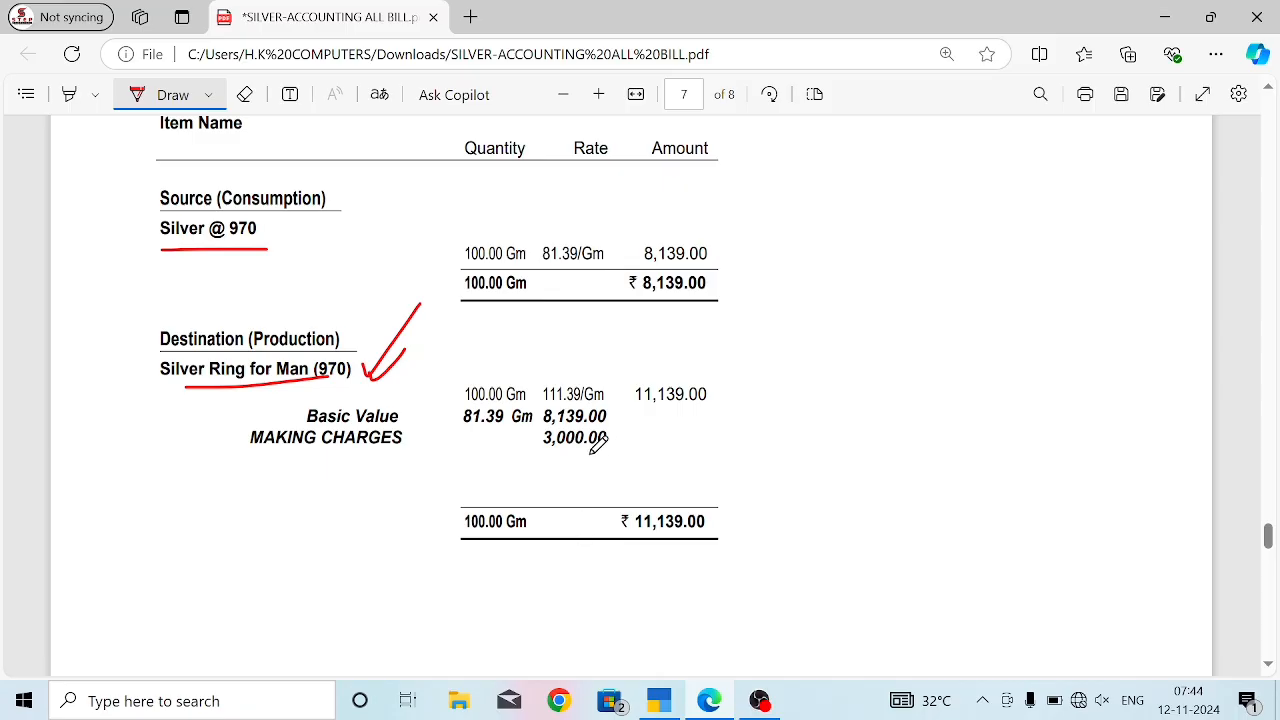
{"action": "key", "text": "alt+Tab"}
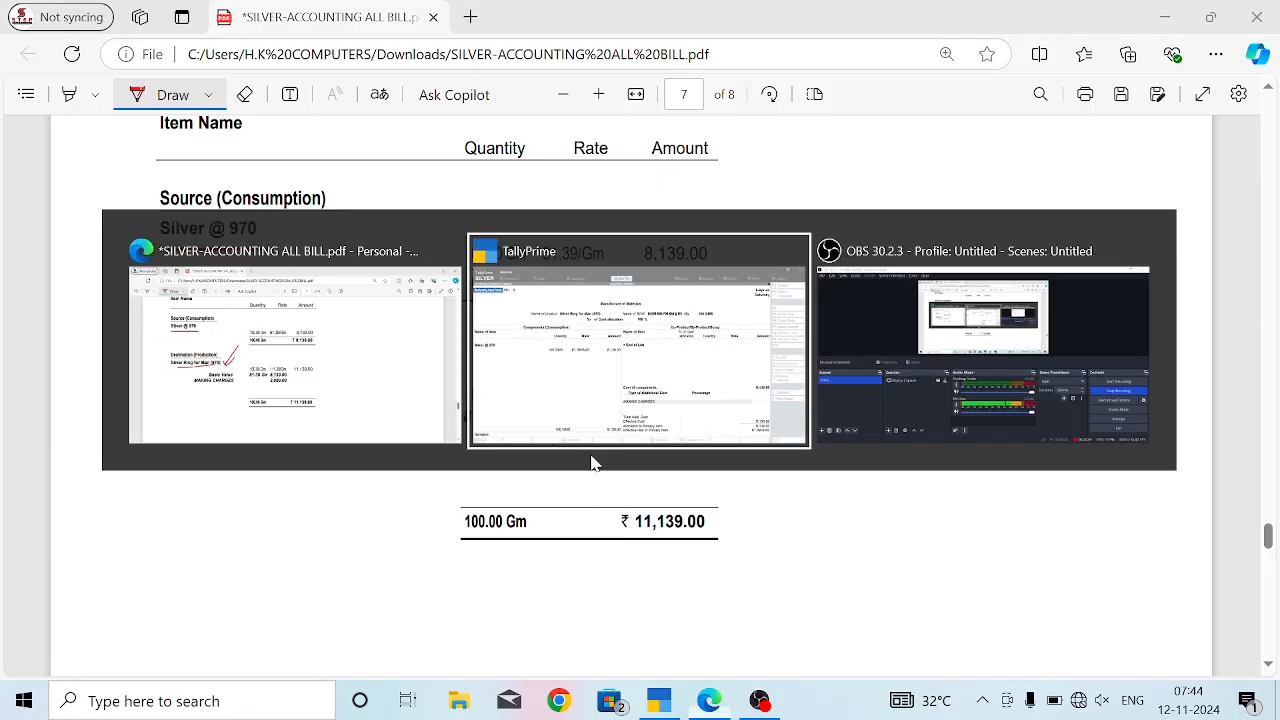
{"action": "type", "text": "3000"}
{"action": "key", "text": "Return"}
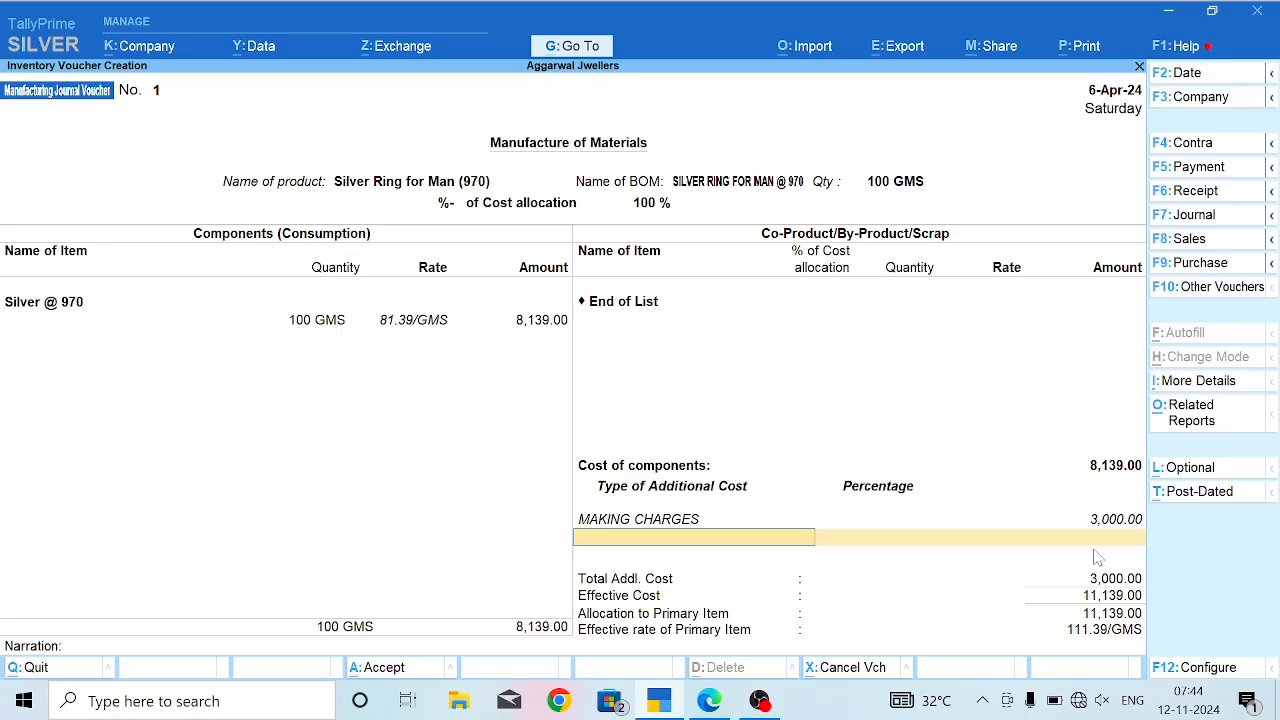
Compare the total with the bill PDF, save the manufacturing journal without a narration and return to the Gateway of Tally.
{"action": "key", "text": "alt+Tab"}
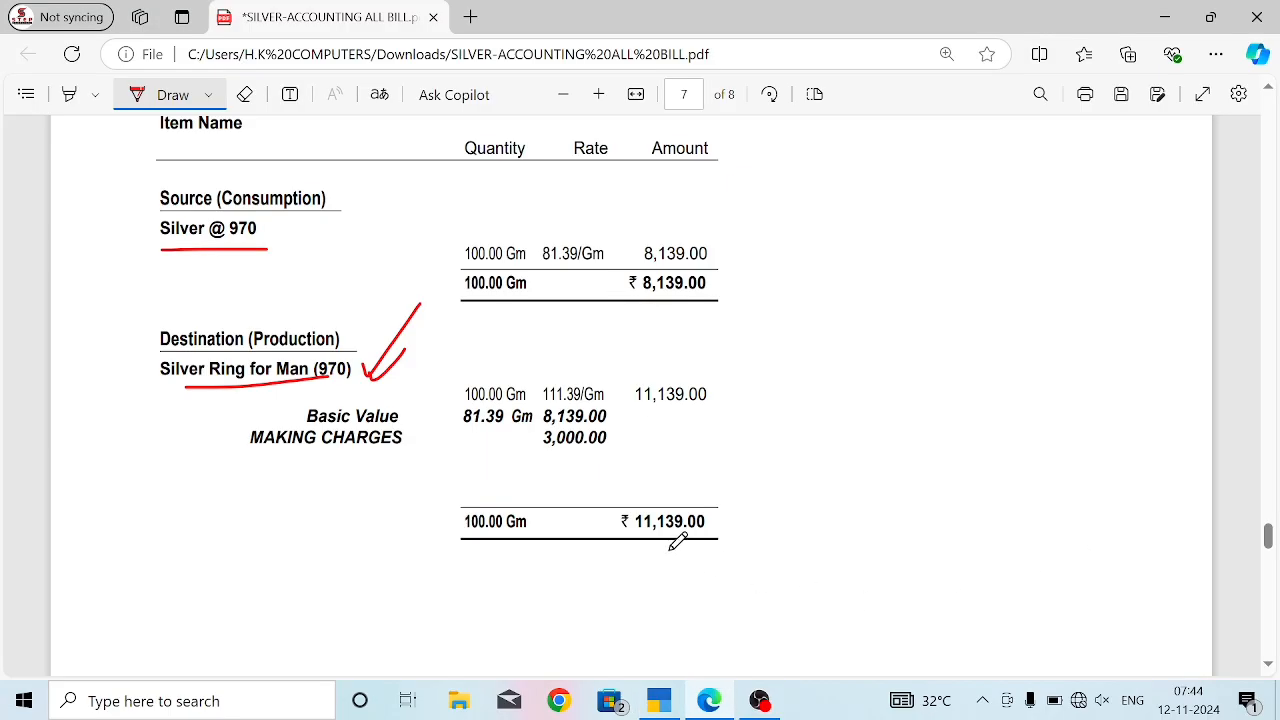
{"action": "key", "text": "alt+Tab"}
{"action": "key", "text": "Return"}
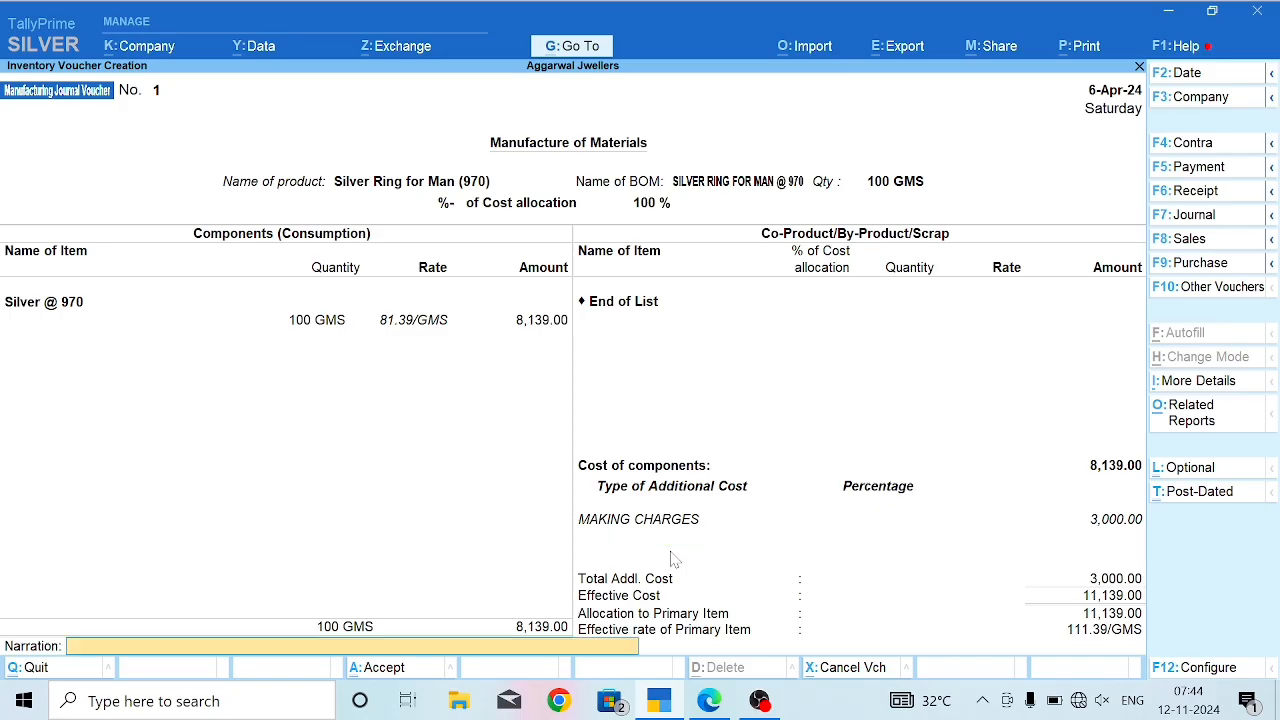
{"action": "key", "text": "Return"}
{"action": "key", "text": "Return"}
{"action": "key", "text": "Escape"}
{"action": "key", "text": "Return"}
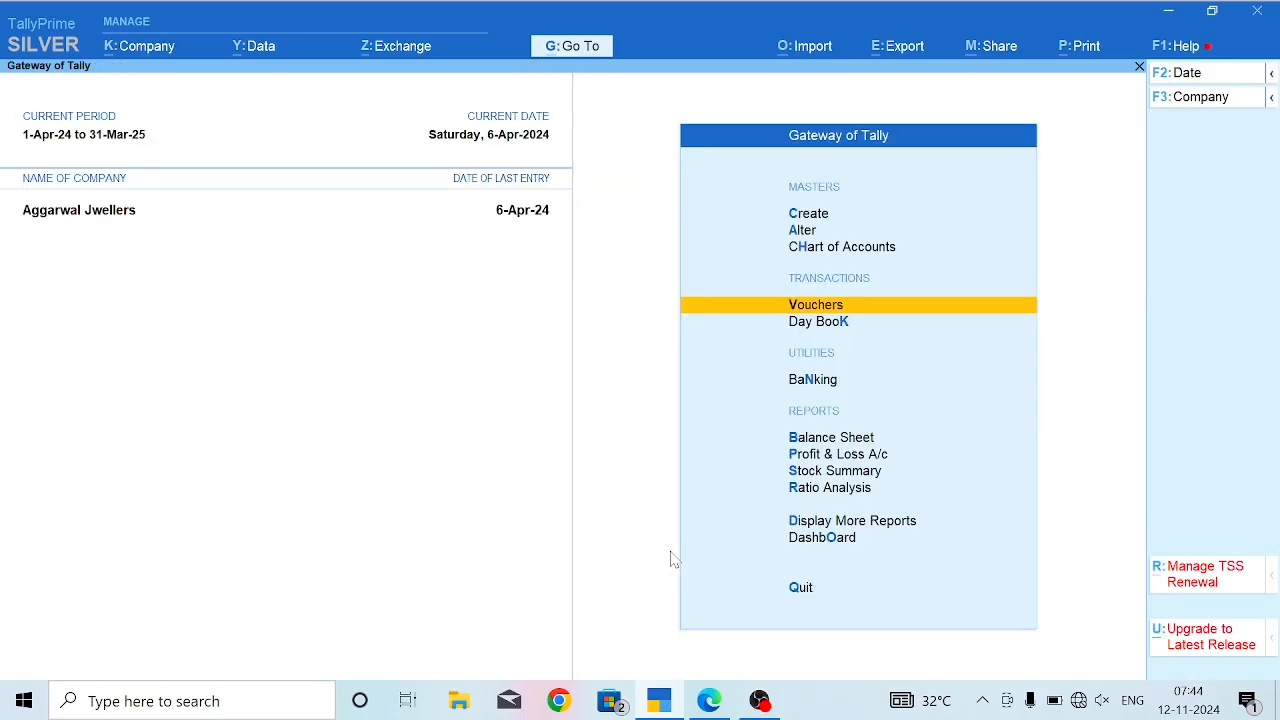
Examine the closing stock of Silver Ring for Man (970) in the detailed Stock Summary and return to the Gateway of Tally.
{"action": "key", "text": "Down"}
{"action": "key", "text": "Down"}
{"action": "key", "text": "Down"}
{"action": "key", "text": "Down"}
{"action": "key", "text": "Down"}
{"action": "key", "text": "Return"}
{"action": "key", "text": "alt+F5"}
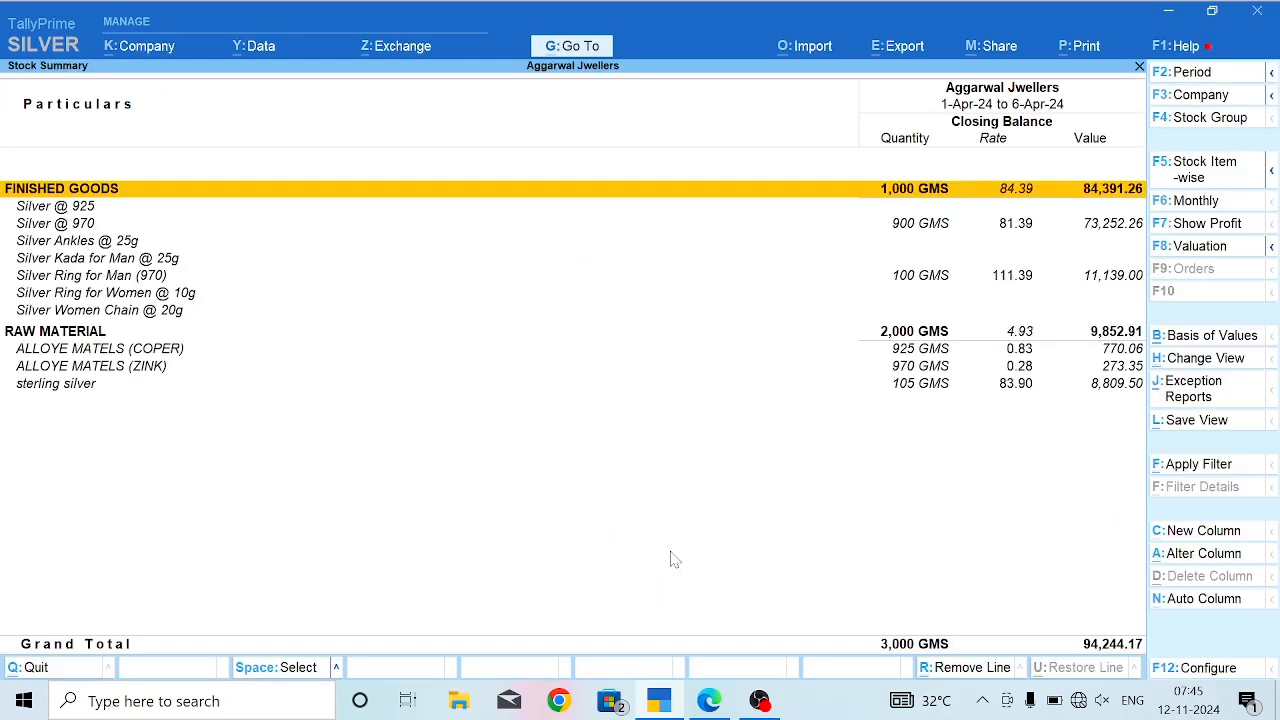
{"action": "key", "text": "Down"}
{"action": "key", "text": "Down"}
{"action": "key", "text": "Down"}
{"action": "key", "text": "Down"}
{"action": "key", "text": "Down"}
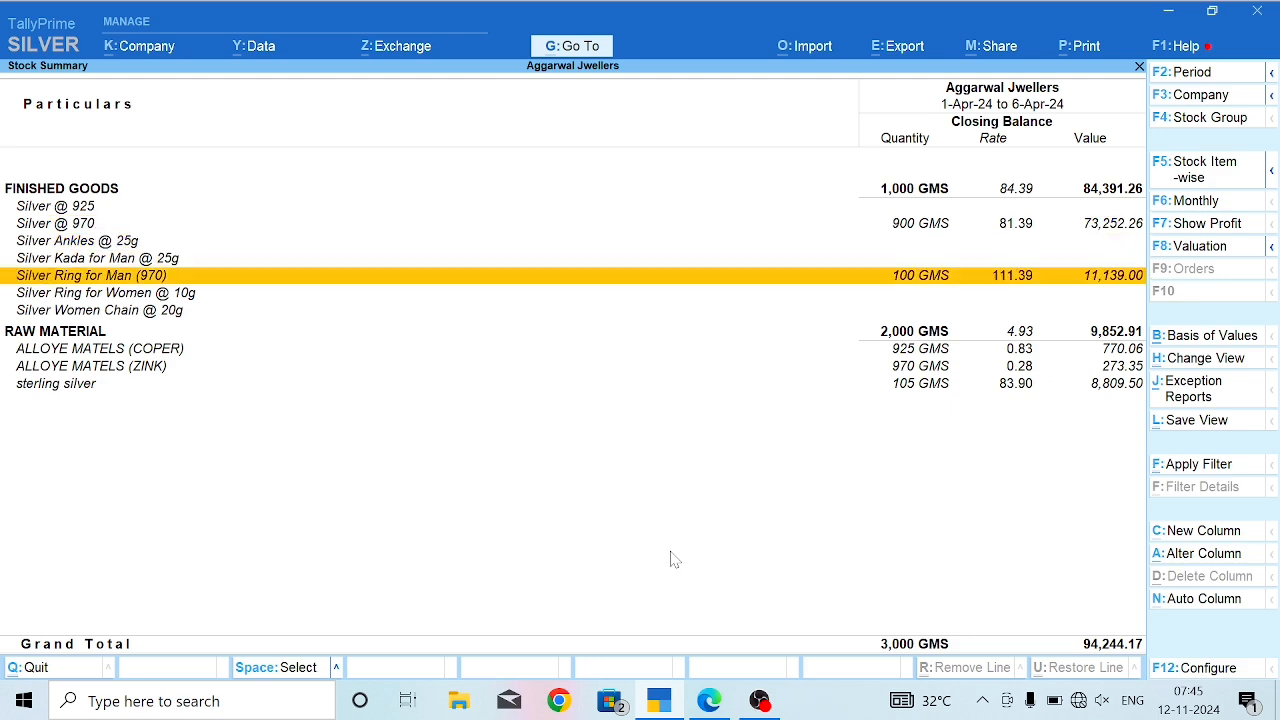
{"action": "key", "text": "Escape"}
Switch to the bill PDF and read the Tax Invoice on page 8 for its buyer, item, quantity, rate and taxes.
{"action": "key", "text": "alt+Tab"}
{"action": "scroll", "coordinate": [675, 540], "scroll_direction": "down", "scroll_amount": 10}
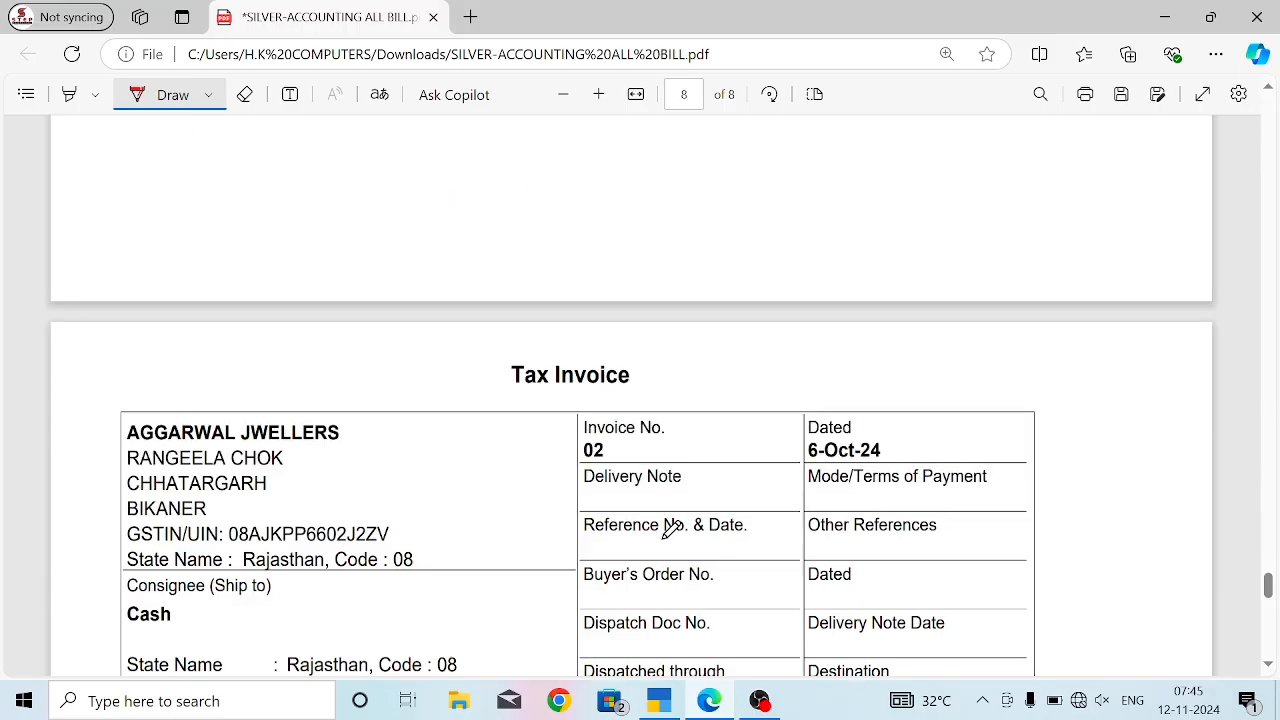
{"action": "scroll", "coordinate": [671, 529], "scroll_direction": "down", "scroll_amount": 5}
{"action": "scroll", "coordinate": [671, 529], "scroll_direction": "up", "scroll_amount": 2}
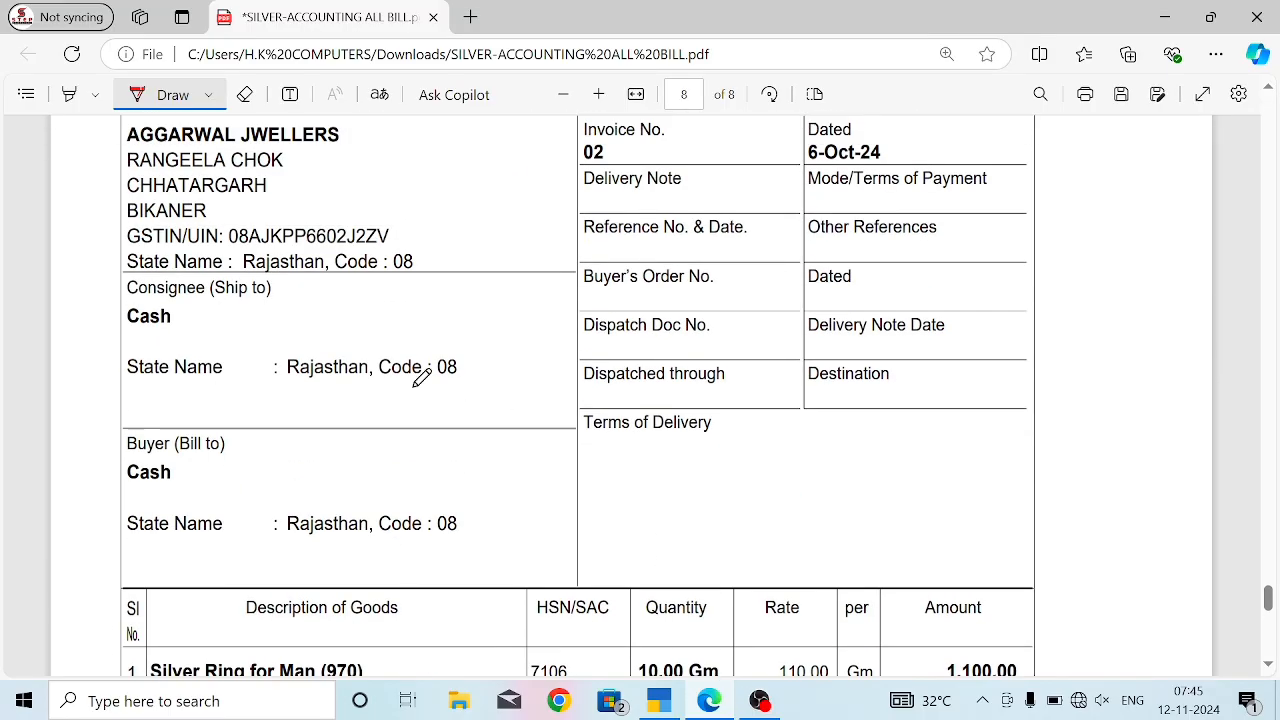
{"action": "scroll", "coordinate": [248, 243], "scroll_direction": "up", "scroll_amount": 2}
{"action": "scroll", "coordinate": [277, 374], "scroll_direction": "down", "scroll_amount": 4}
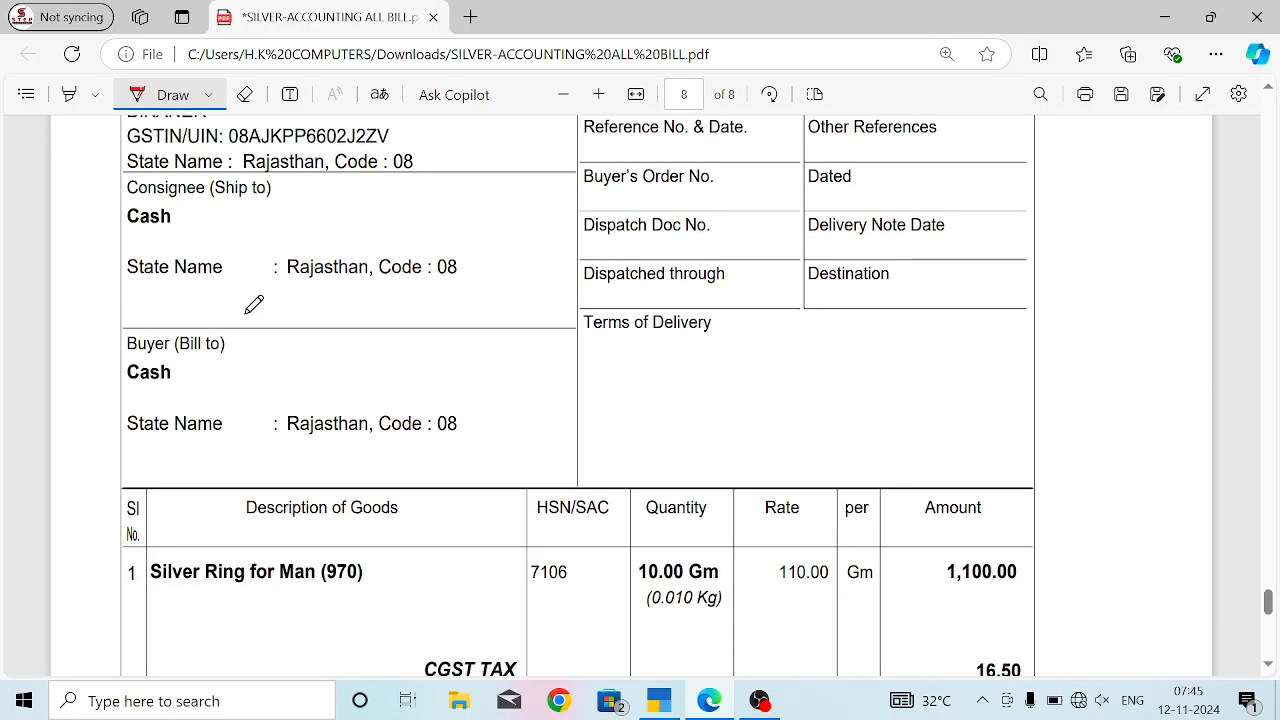
{"action": "scroll", "coordinate": [206, 363], "scroll_direction": "down", "scroll_amount": 1}
{"action": "scroll", "coordinate": [331, 452], "scroll_direction": "down", "scroll_amount": 2}
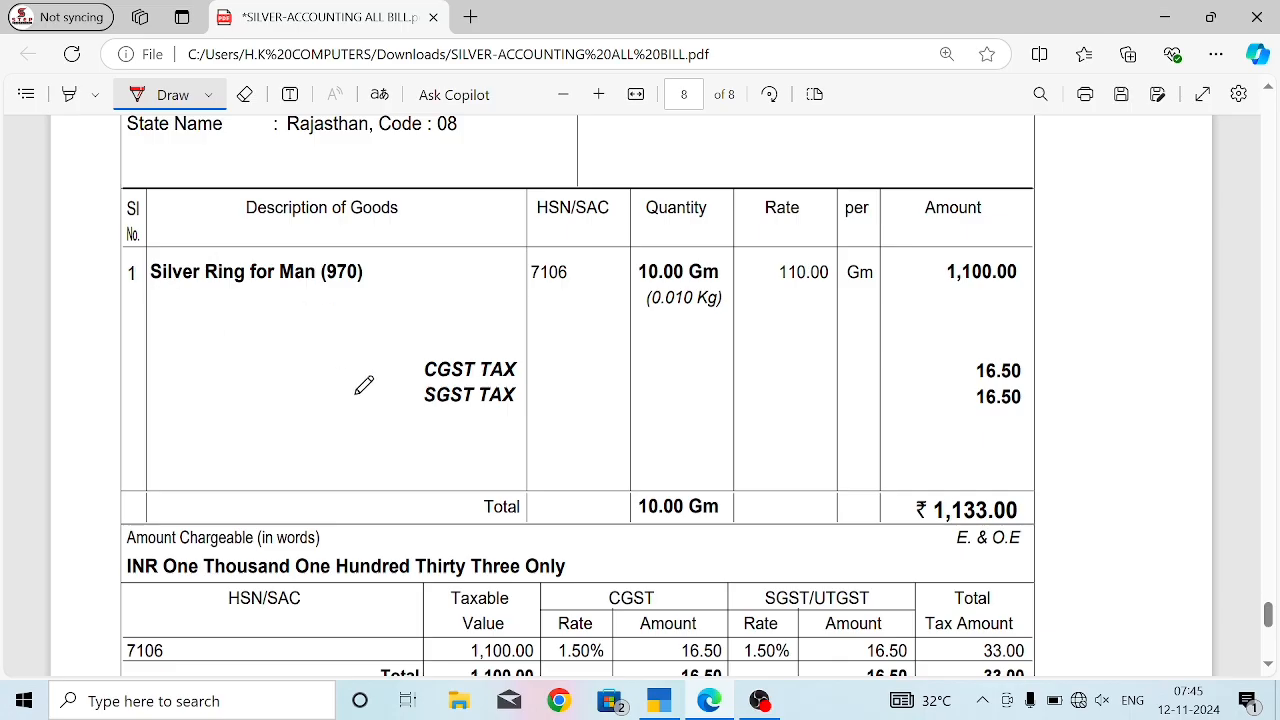
Back in TallyPrime, start a Sales voucher with the voucher class set to Not Applicable.
{"action": "key", "text": "alt+Tab"}
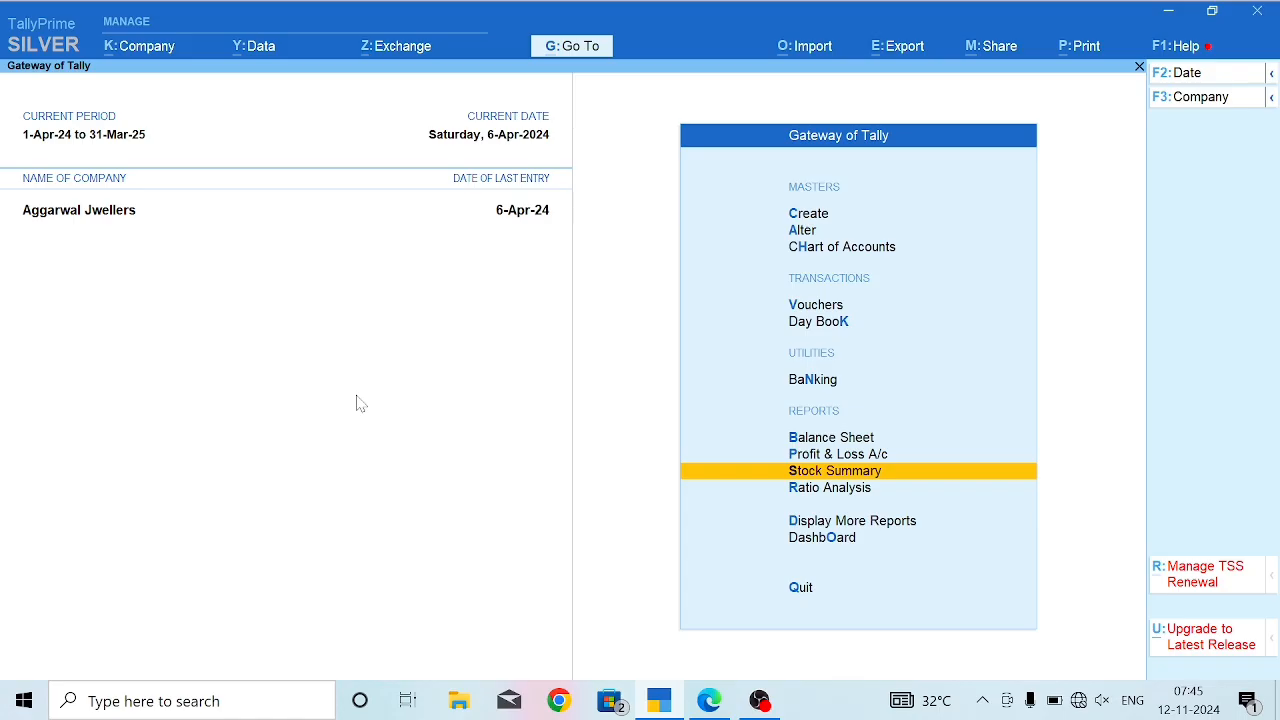
{"action": "key", "text": "v"}
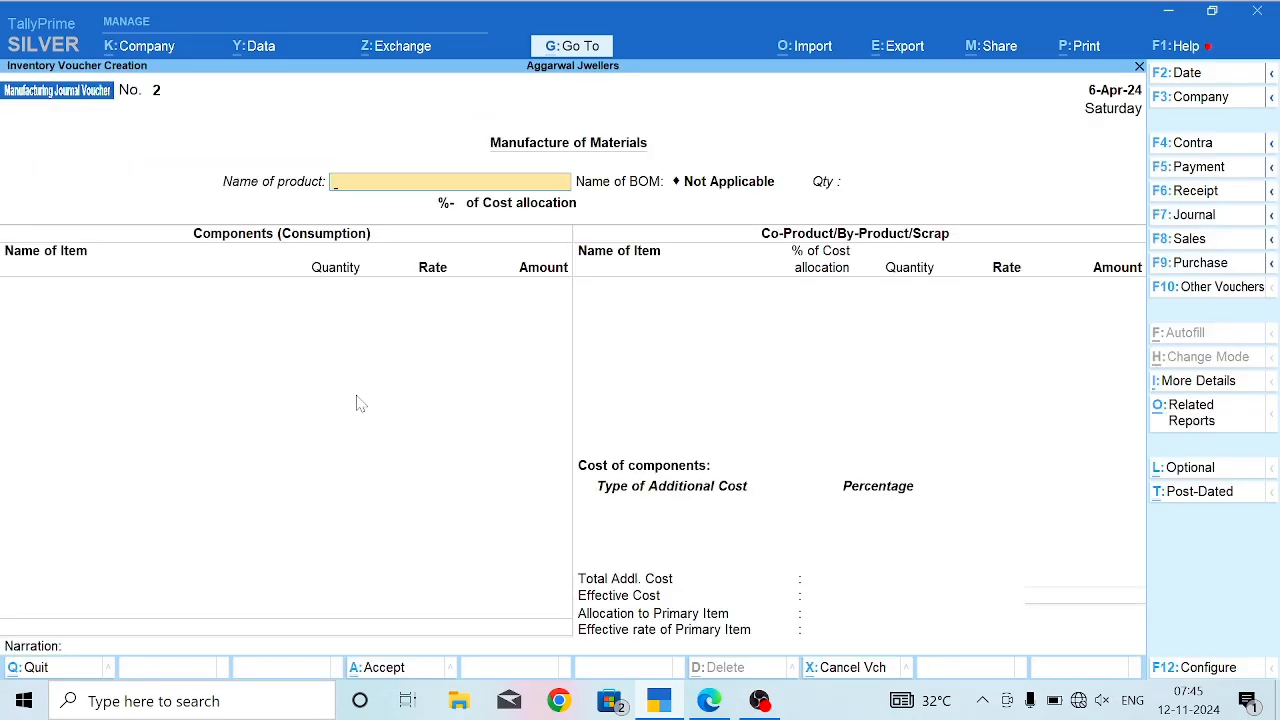
{"action": "key", "text": "F8"}
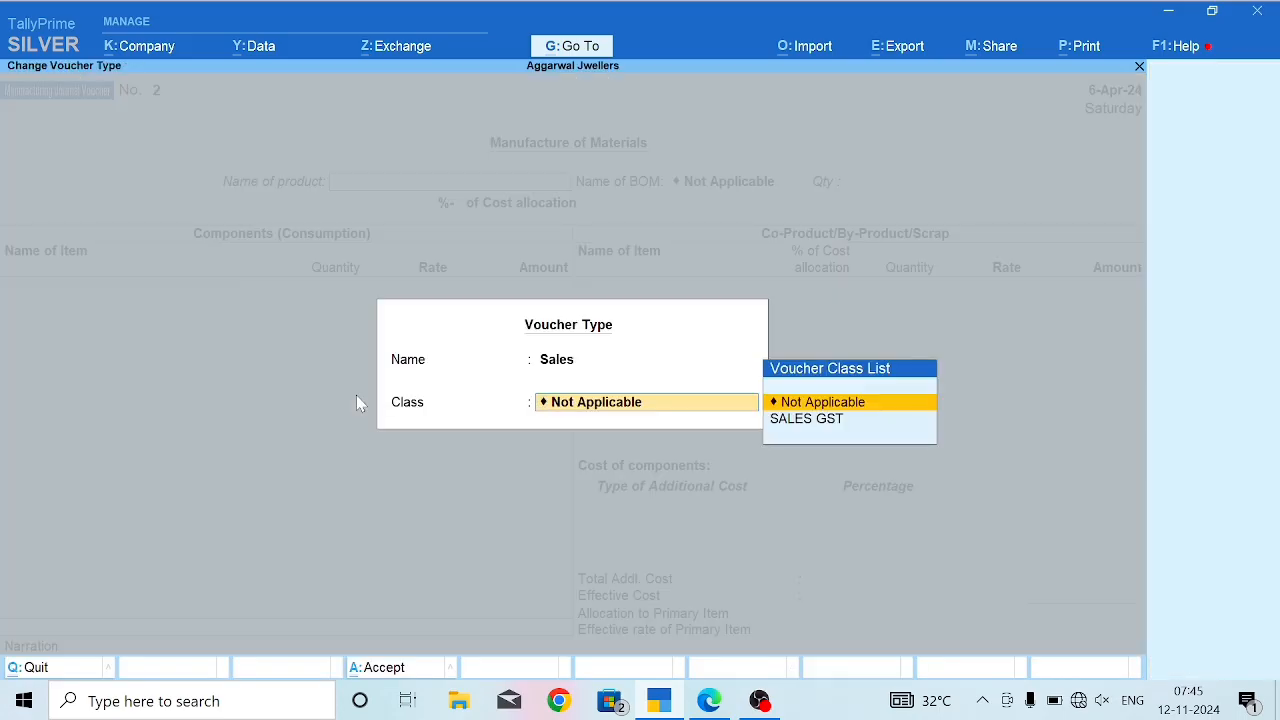
{"action": "key", "text": "alt+Tab"}
{"action": "key", "text": "alt+Tab"}
{"action": "key", "text": "Down"}
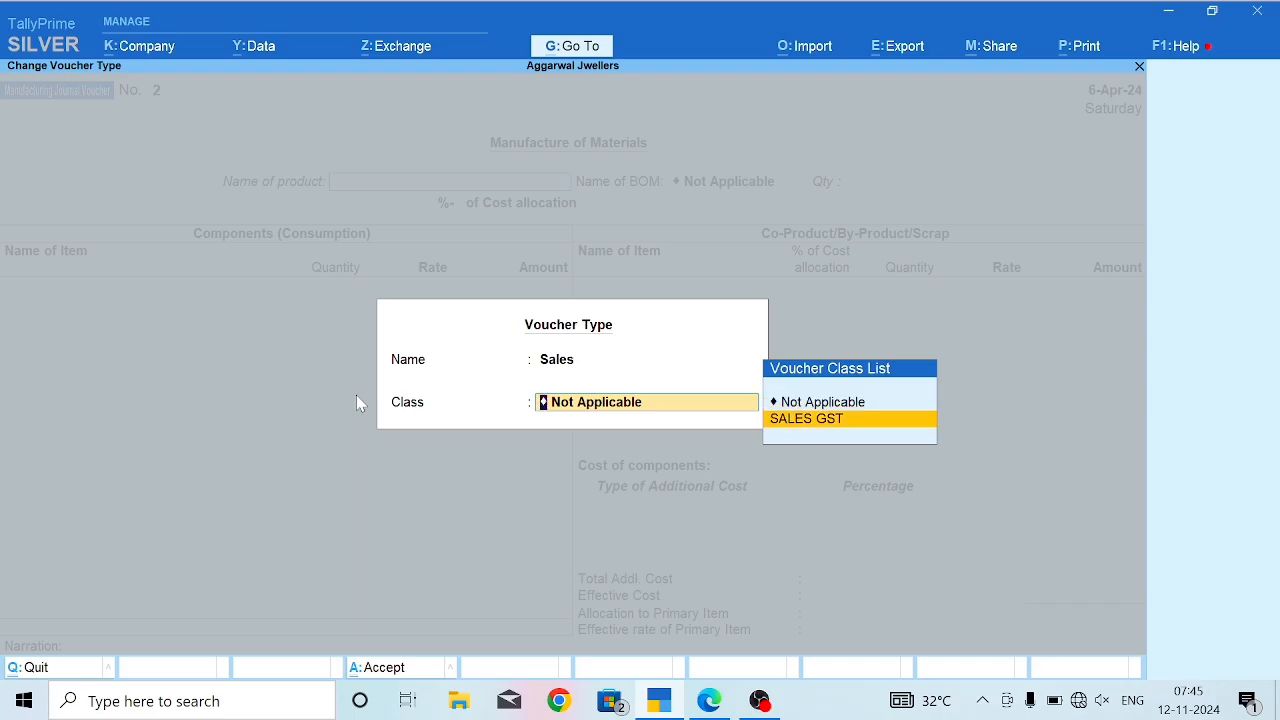
{"action": "key", "text": "Up"}
{"action": "key", "text": "Return"}
Choose Cash as the party according to the invoice, accept its party details and use the SALES ledger.
{"action": "key", "text": "alt+Tab"}
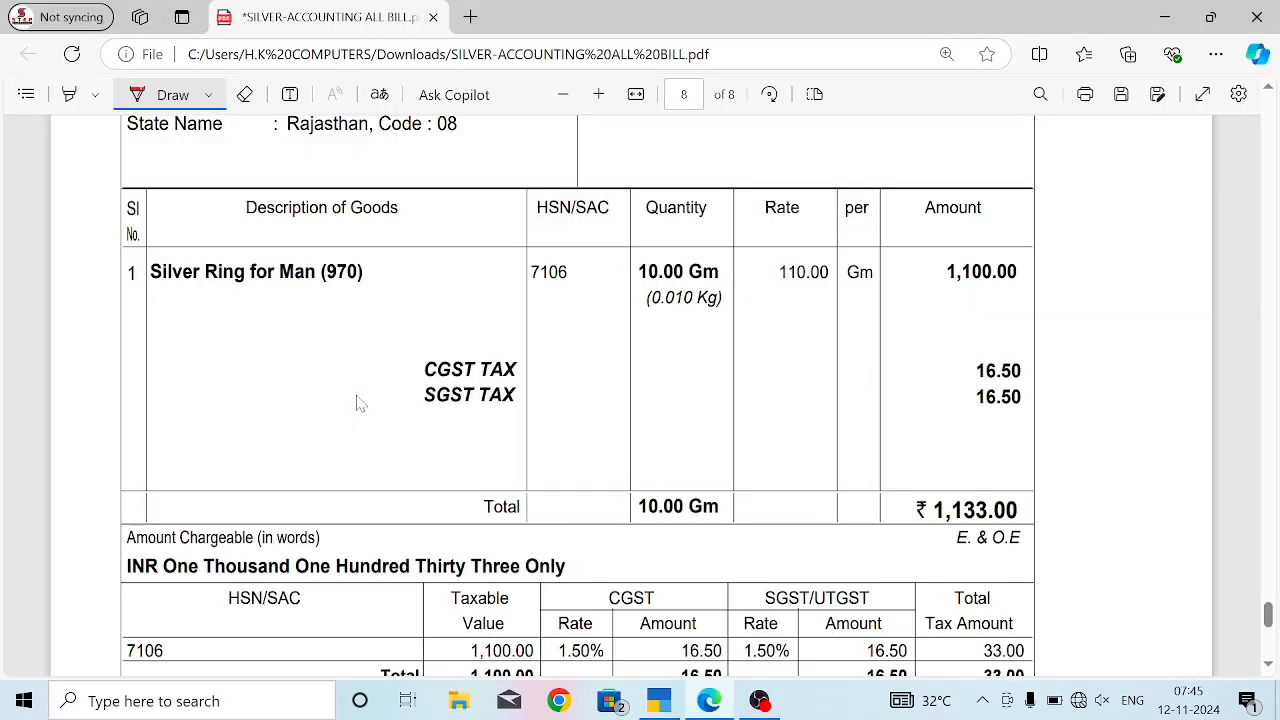
{"action": "scroll", "coordinate": [366, 372], "scroll_direction": "up", "scroll_amount": 3}
{"action": "key", "text": "alt+Tab"}
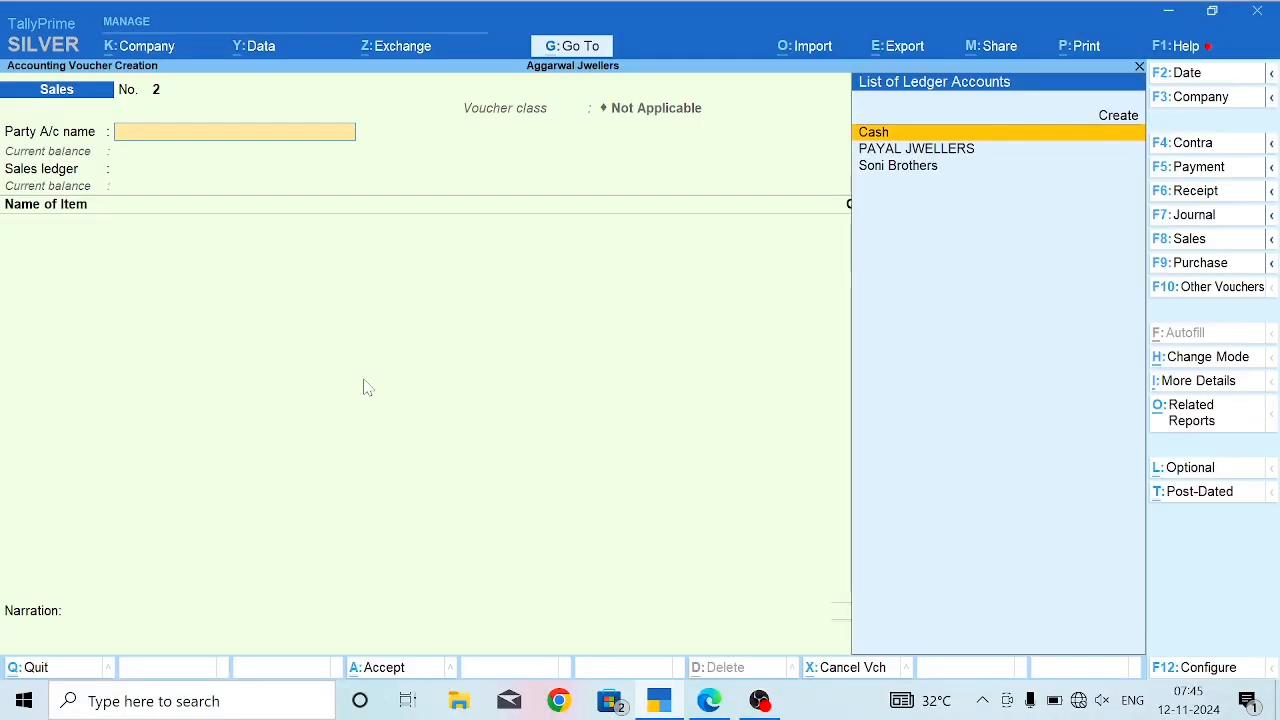
{"action": "key", "text": "ctrl+a"}
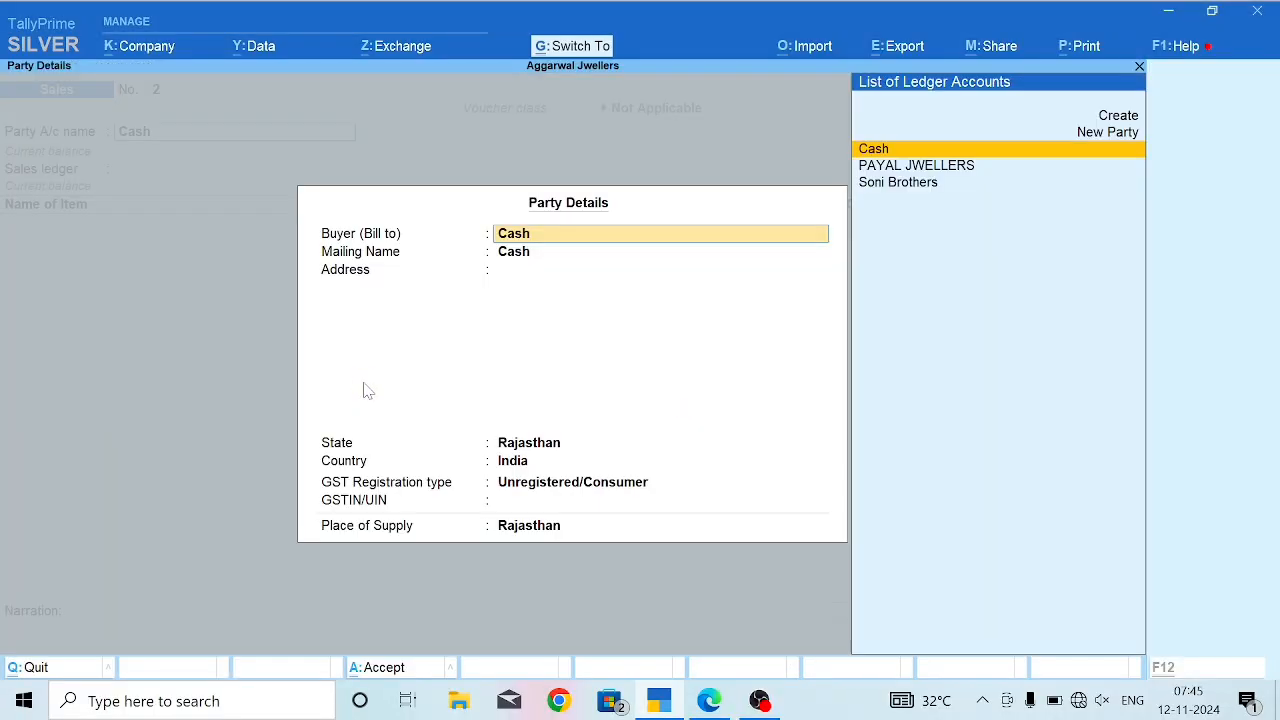
{"action": "key", "text": "ctrl+a"}
{"action": "key", "text": "Return"}
Consult the invoice in the bill PDF and choose Silver Ring for Man (970) as the voucher's stock item.
{"action": "key", "text": "alt+Tab"}
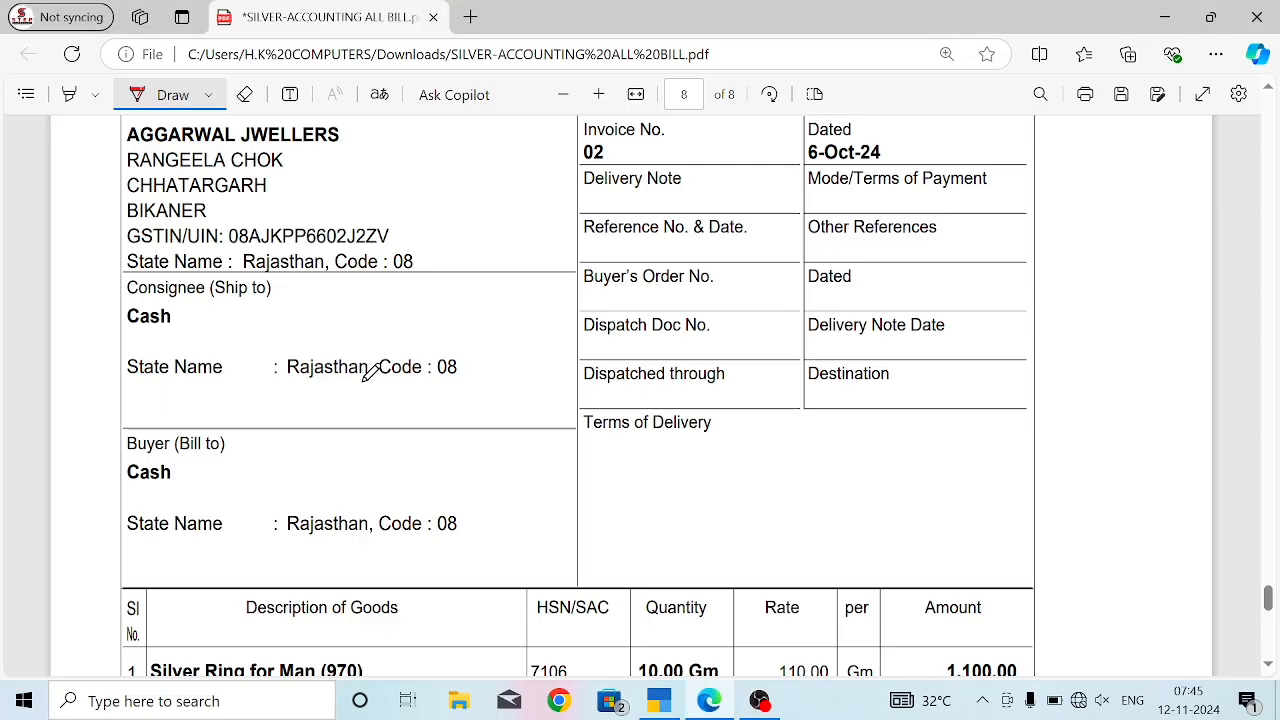
{"action": "key", "text": "alt+Tab"}
{"action": "type", "text": "SIL"}
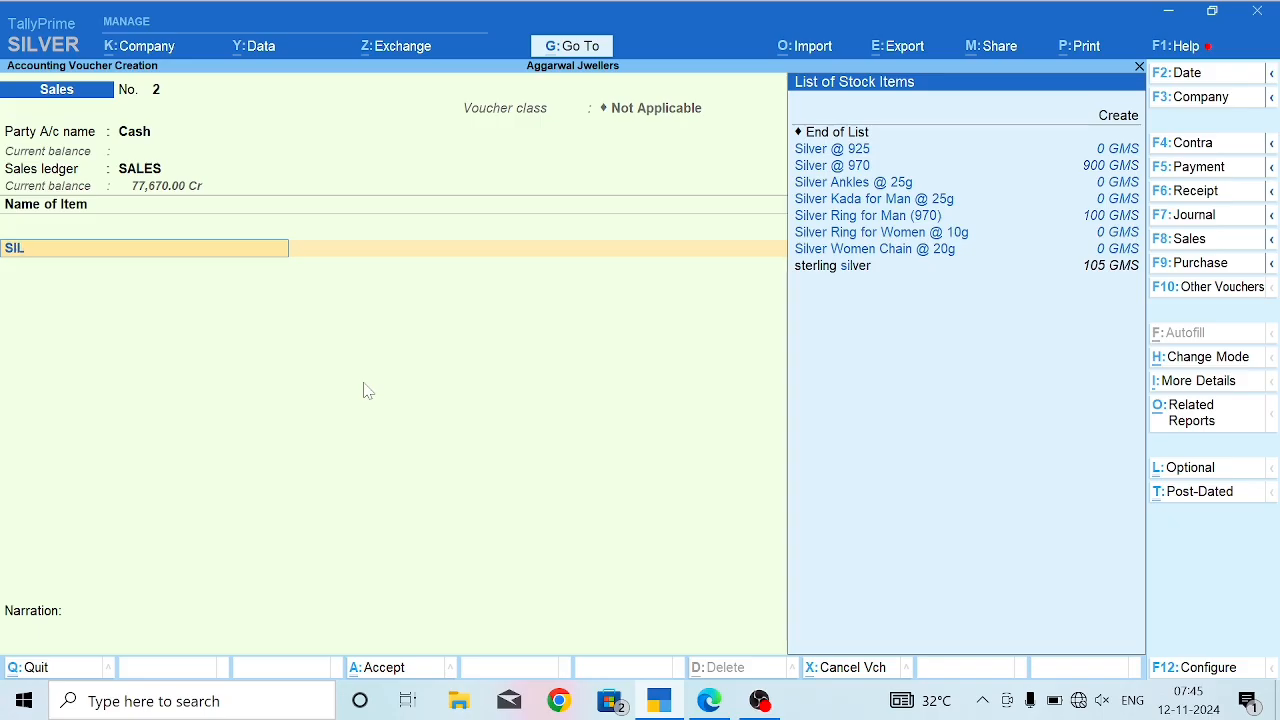
{"action": "key", "text": "Down"}
{"action": "key", "text": "Down"}
{"action": "key", "text": "Down"}
{"action": "key", "text": "Down"}
{"action": "key", "text": "Return"}
Try entering 10 GMS at a rate of 110 for the ring according to the invoice, and abandon the voucher.
{"action": "key", "text": "alt+Tab"}
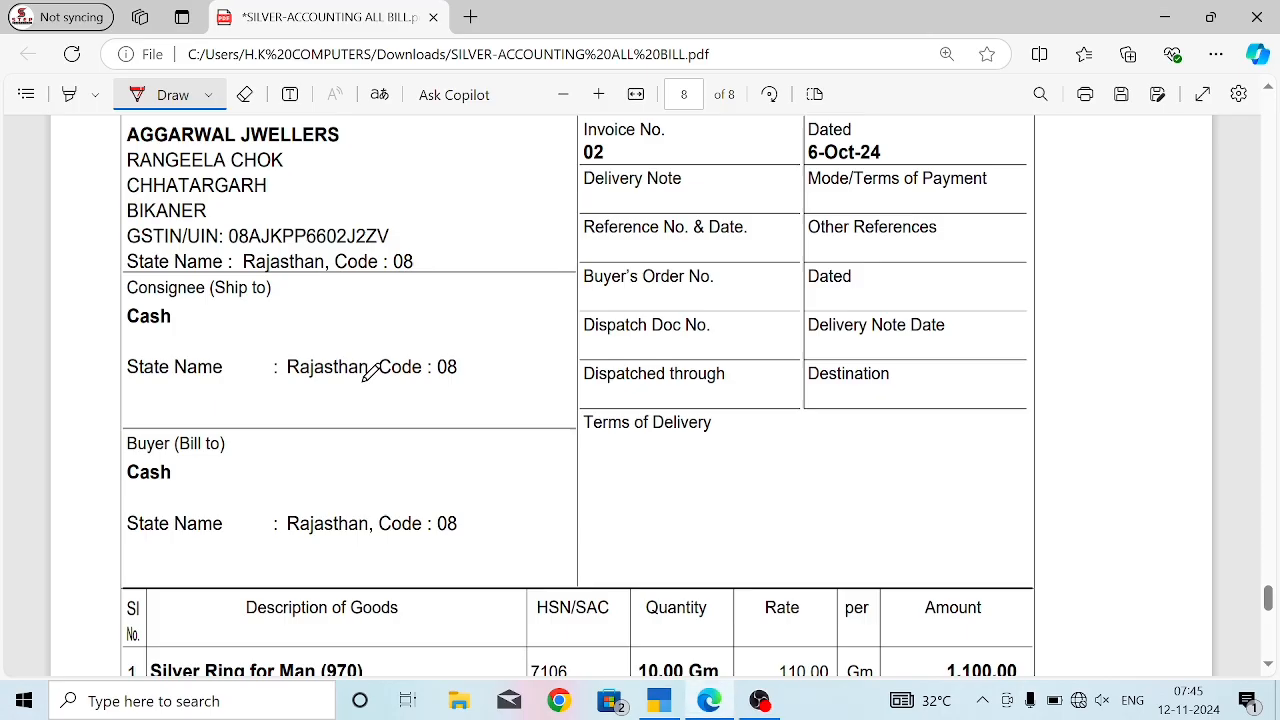
{"action": "scroll", "coordinate": [457, 486], "scroll_direction": "down", "scroll_amount": 3}
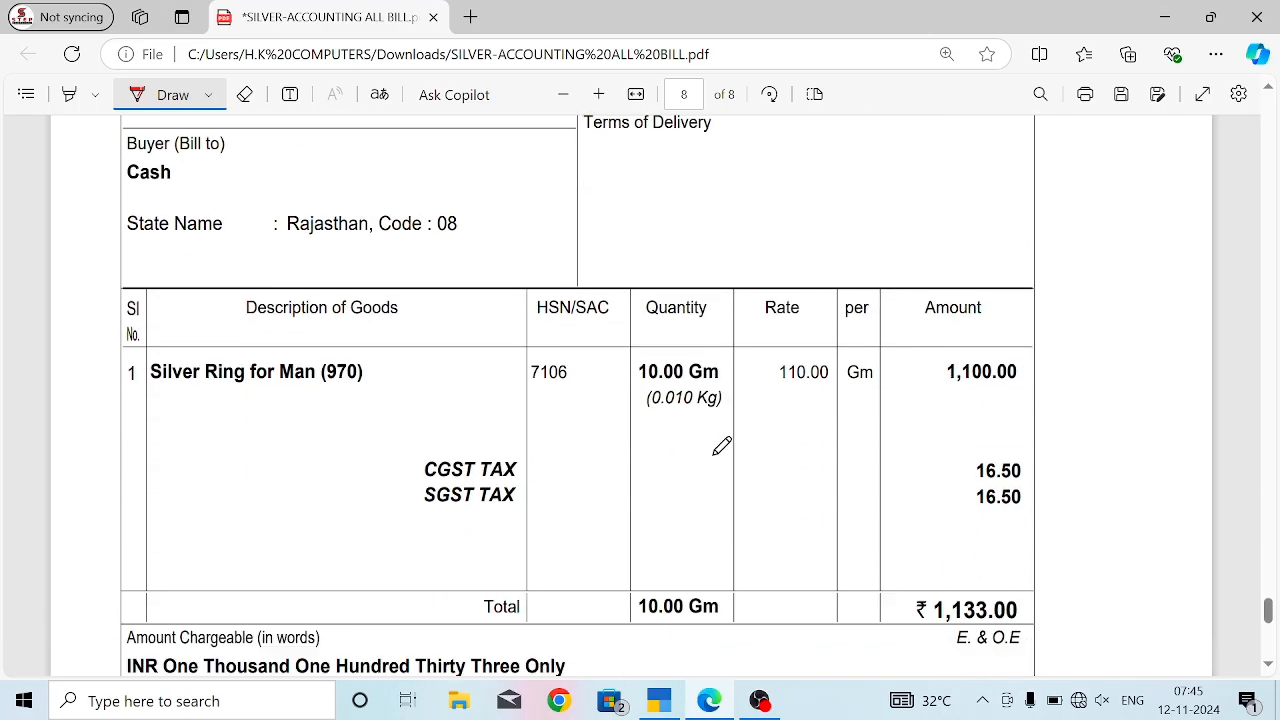
{"action": "key", "text": "alt+Tab"}
{"action": "type", "text": "10"}
{"action": "key", "text": "Return"}
{"action": "key", "text": "alt+Tab"}
{"action": "key", "text": "alt+Tab"}
{"action": "type", "text": "110"}
{"action": "key", "text": "Return"}
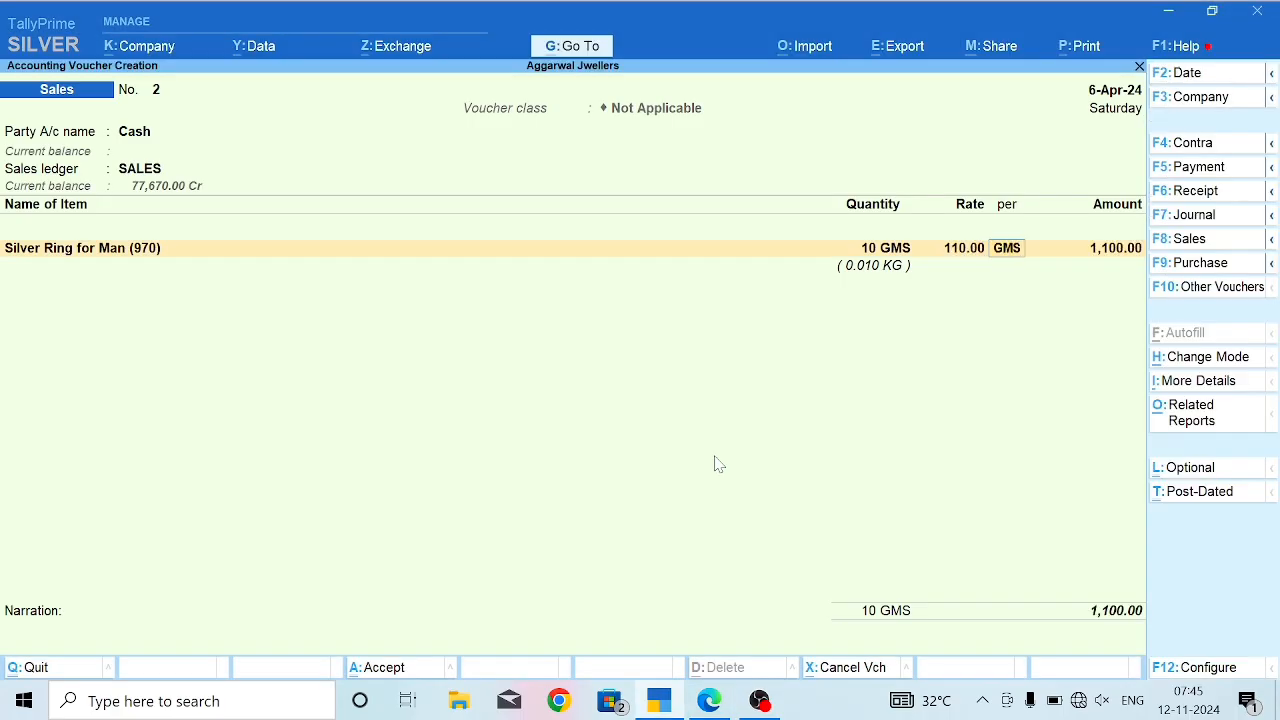
{"action": "key", "text": "Return"}
{"action": "key", "text": "Return"}
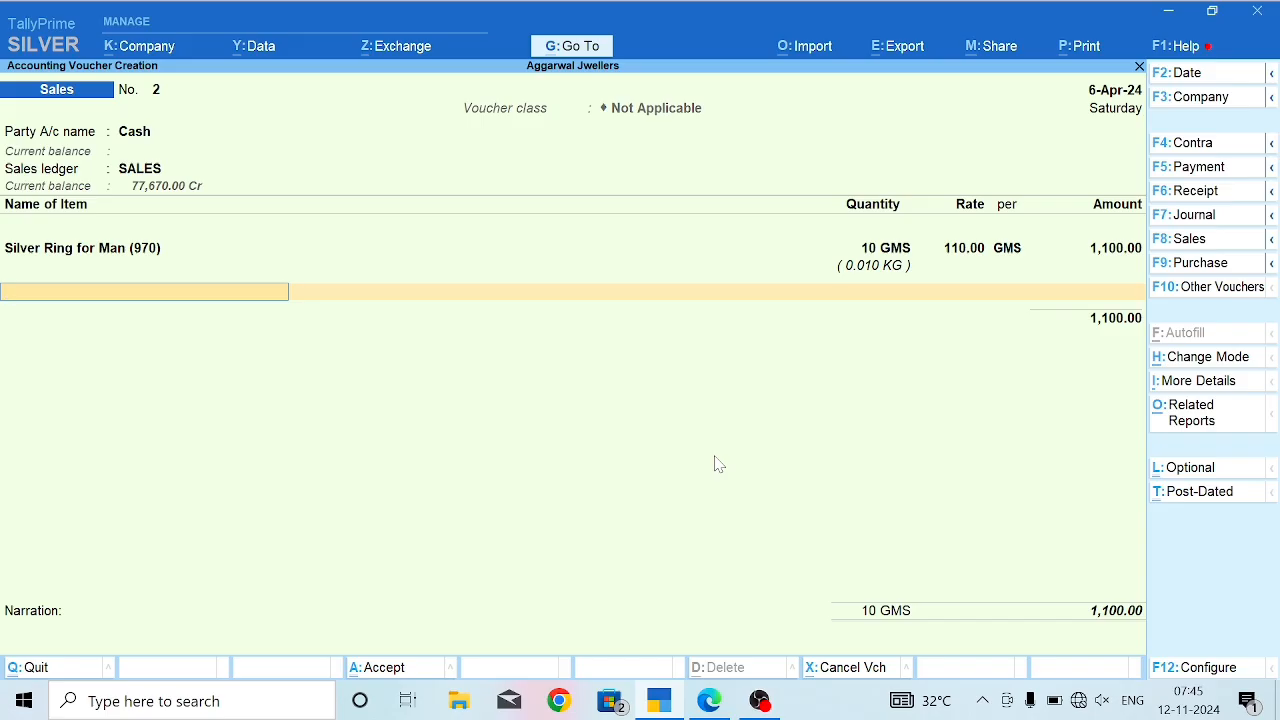
{"action": "key", "text": "Escape"}
{"action": "key", "text": "Return"}
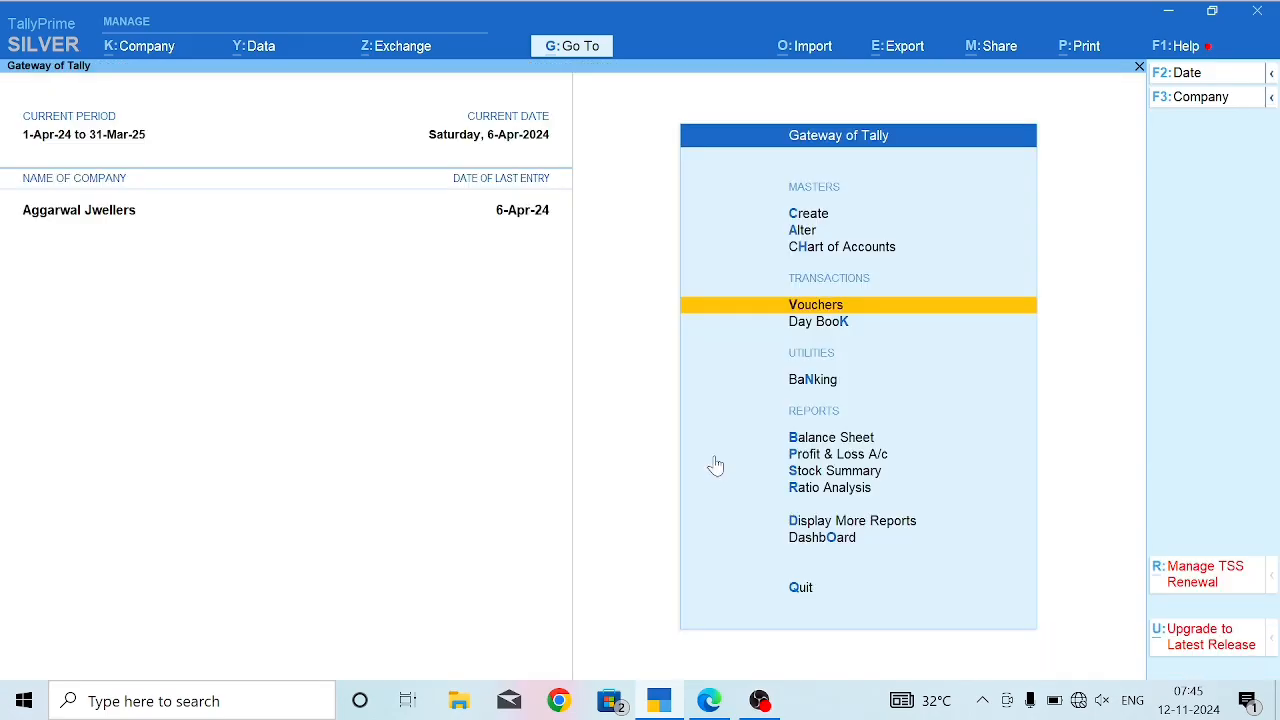
Examine the closing quantity, rate and value of Silver Ring for Man (970) in the detailed Stock Summary.
{"action": "key", "text": "Down"}
{"action": "key", "text": "Down"}
{"action": "key", "text": "Down"}
{"action": "key", "text": "Down"}
{"action": "key", "text": "Down"}
{"action": "key", "text": "Return"}
{"action": "key", "text": "alt+F5"}
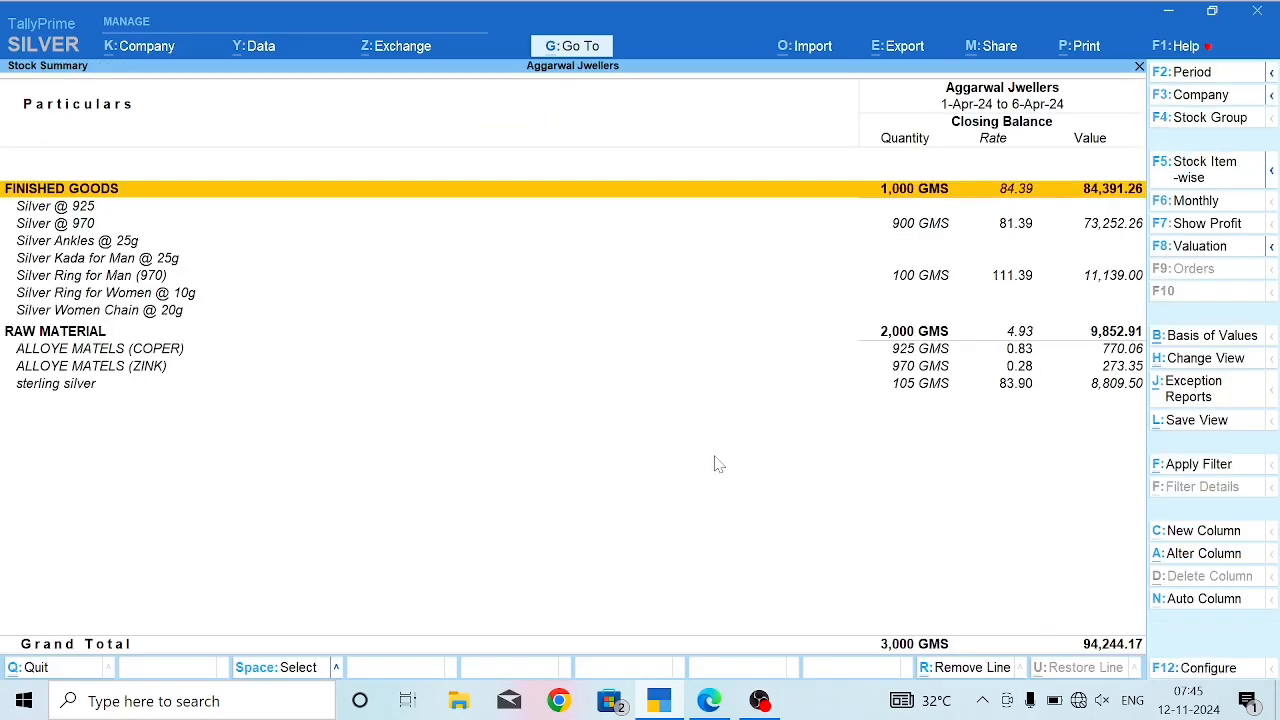
{"action": "key", "text": "Down"}
{"action": "key", "text": "Down"}
{"action": "key", "text": "Down"}
{"action": "key", "text": "Down"}
{"action": "key", "text": "Down"}
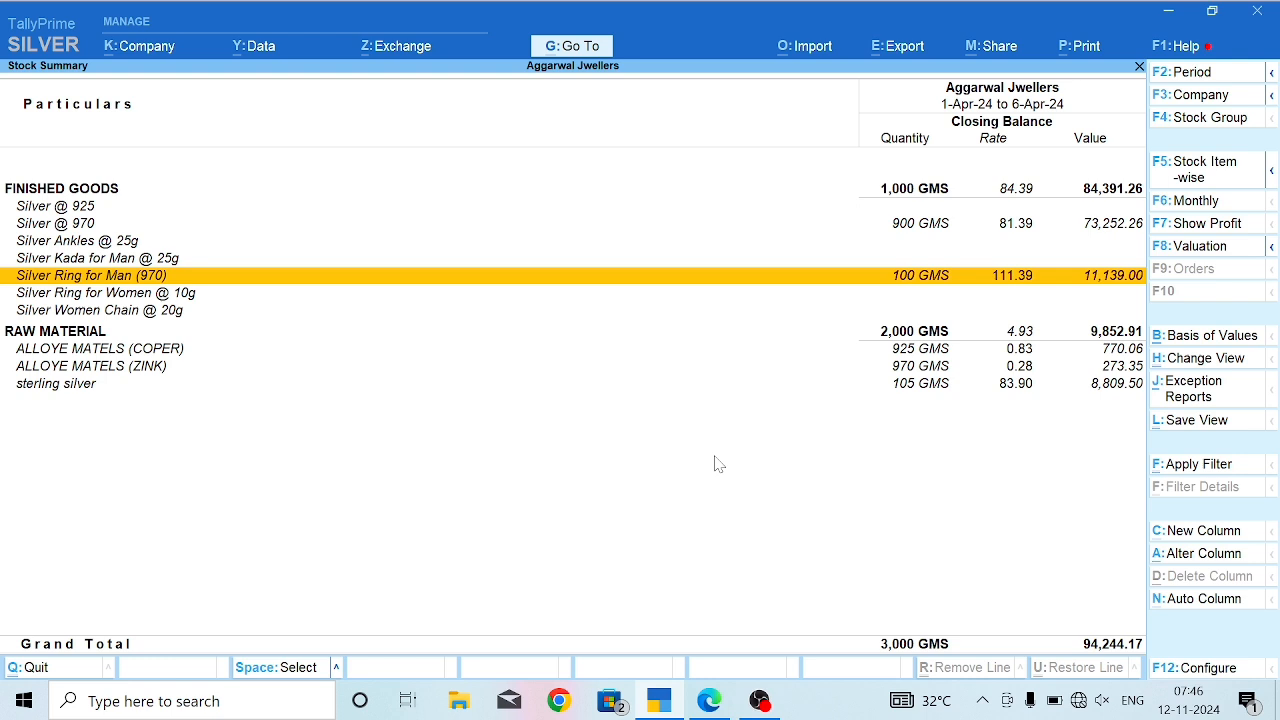
{"action": "key", "text": "Escape"}
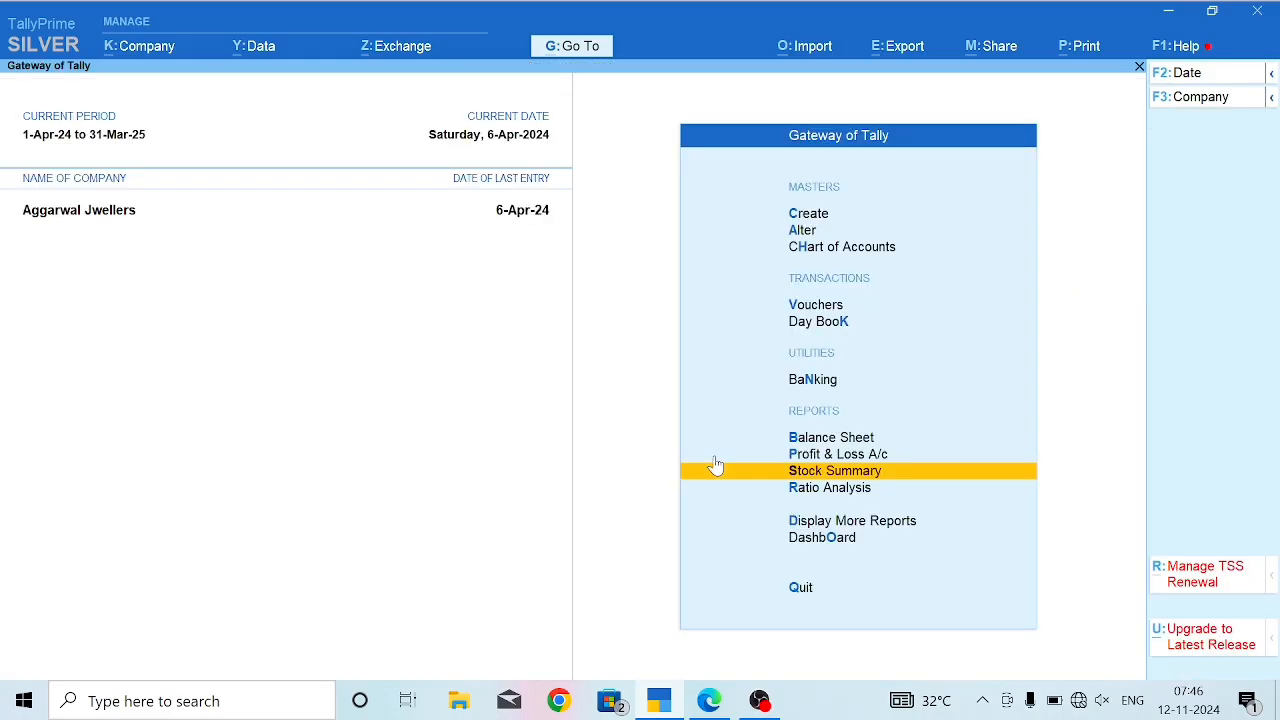
Start a fresh Sales voucher with Cash as the party and SALES as the sales ledger.
{"action": "key", "text": "v"}
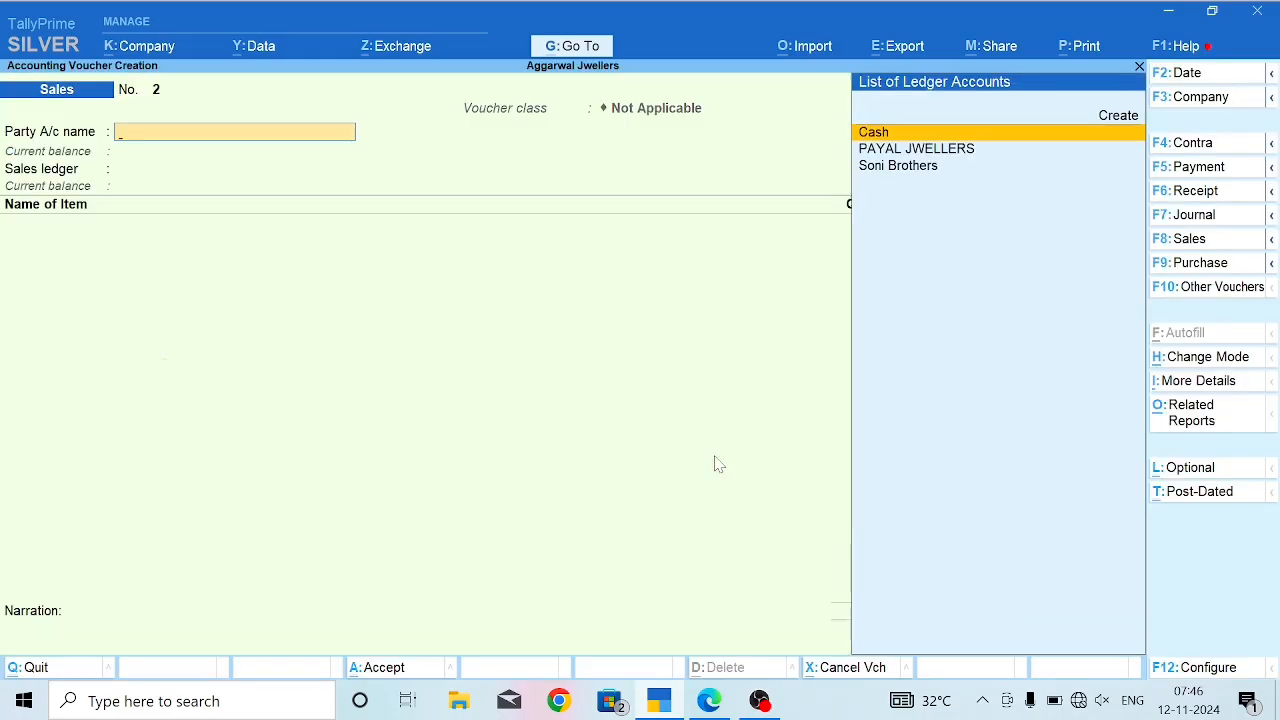
{"action": "key", "text": "Return"}
{"action": "key", "text": "Return"}
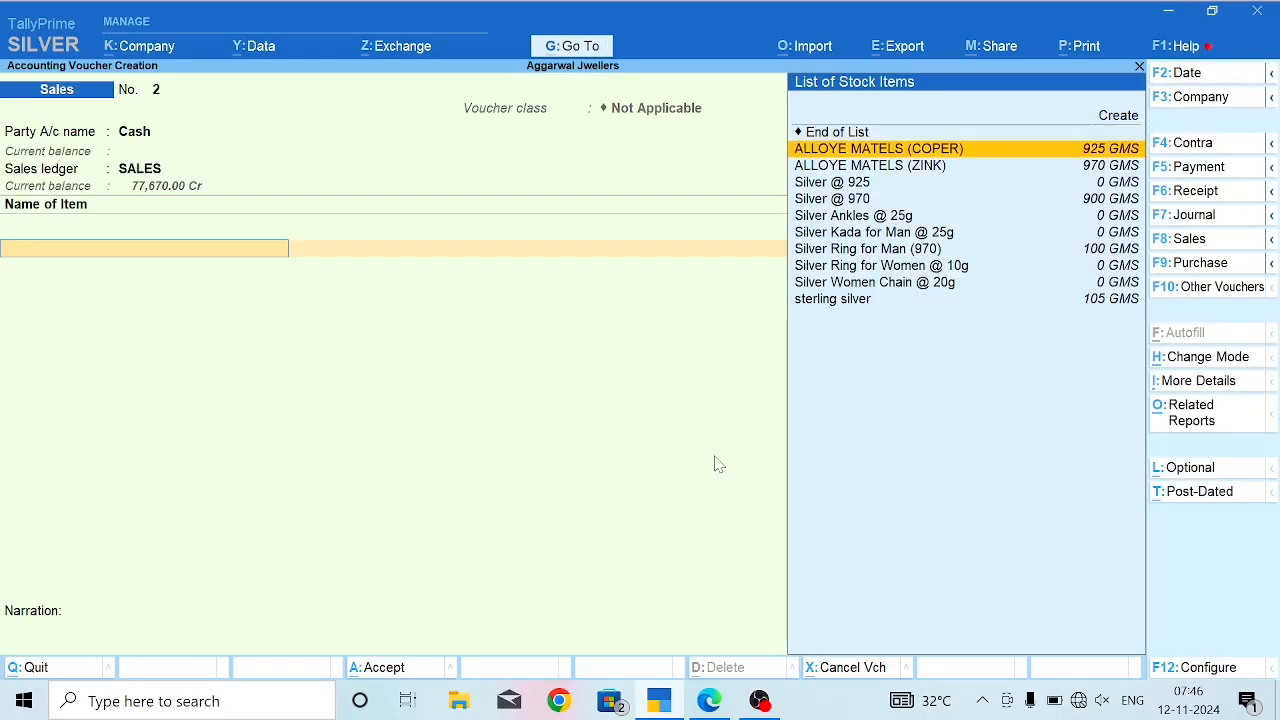
Add Silver Ring for Man (970) to the voucher with a quantity of 10 GMS.
{"action": "key", "text": "Down"}
{"action": "key", "text": "Down"}
{"action": "key", "text": "Down"}
{"action": "key", "text": "Down"}
{"action": "key", "text": "Down"}
{"action": "key", "text": "Down"}
{"action": "key", "text": "Return"}
{"action": "type", "text": "10"}
{"action": "key", "text": "Return"}
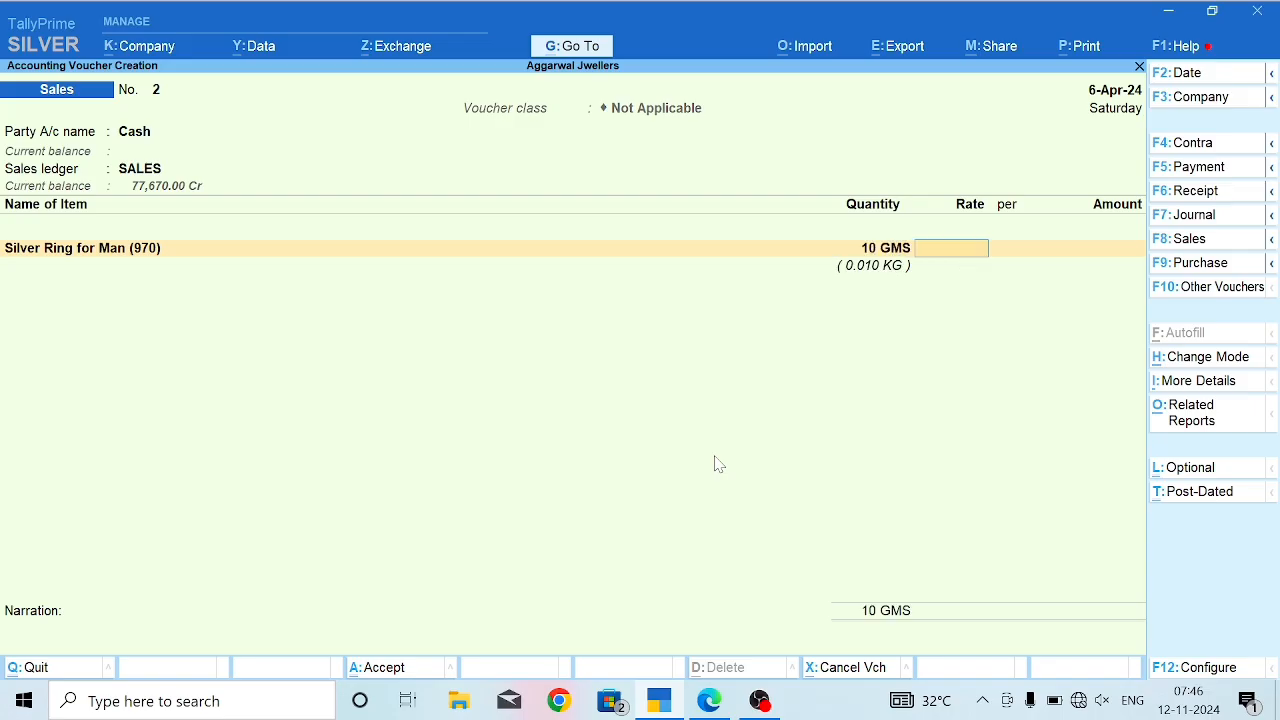
Check the rate on the bill PDF and set the ring's rate to 110 per GMS in the voucher.
{"action": "key", "text": "alt+Tab"}
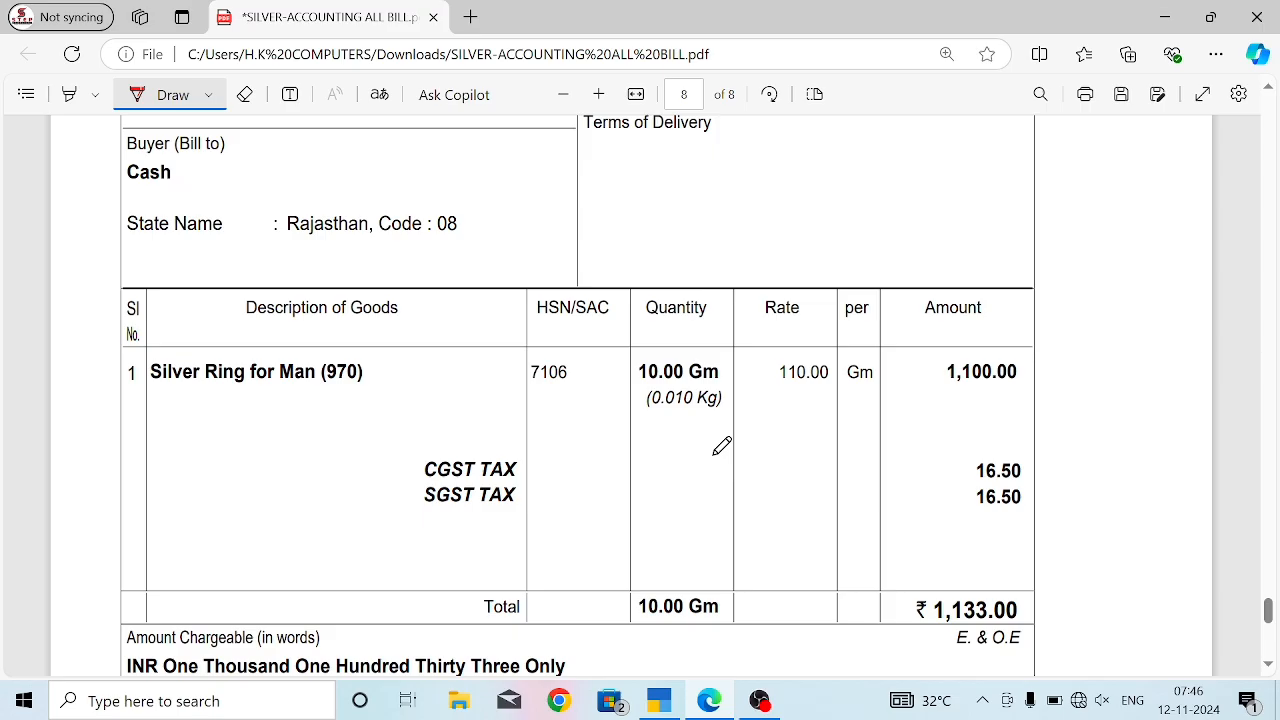
{"action": "key", "text": "alt+Tab"}
{"action": "type", "text": "110"}
{"action": "key", "text": "Return"}
{"action": "key", "text": "Return"}
{"action": "key", "text": "Return"}
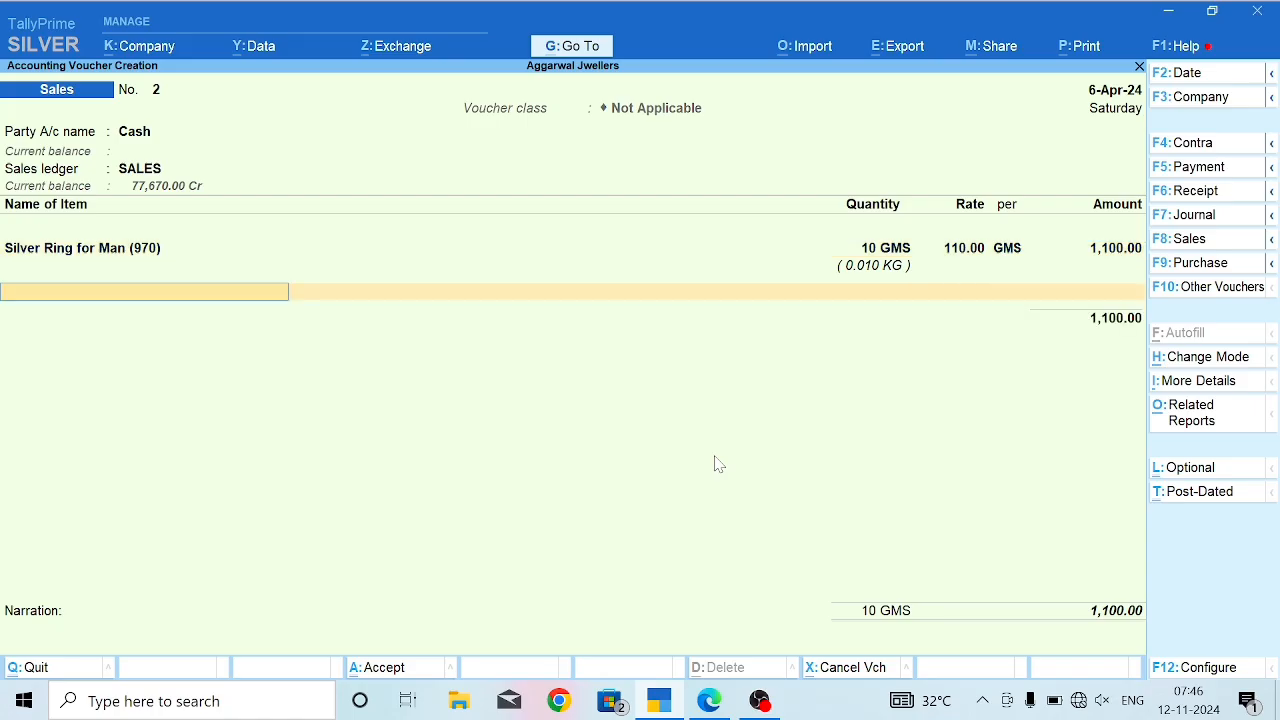
Add the CGST and SGST ledgers to the voucher and compare the taxes and total with the invoice PDF.
{"action": "type", "text": "C"}
{"action": "key", "text": "Return"}
{"action": "key", "text": "Return"}
{"action": "type", "text": "SG"}
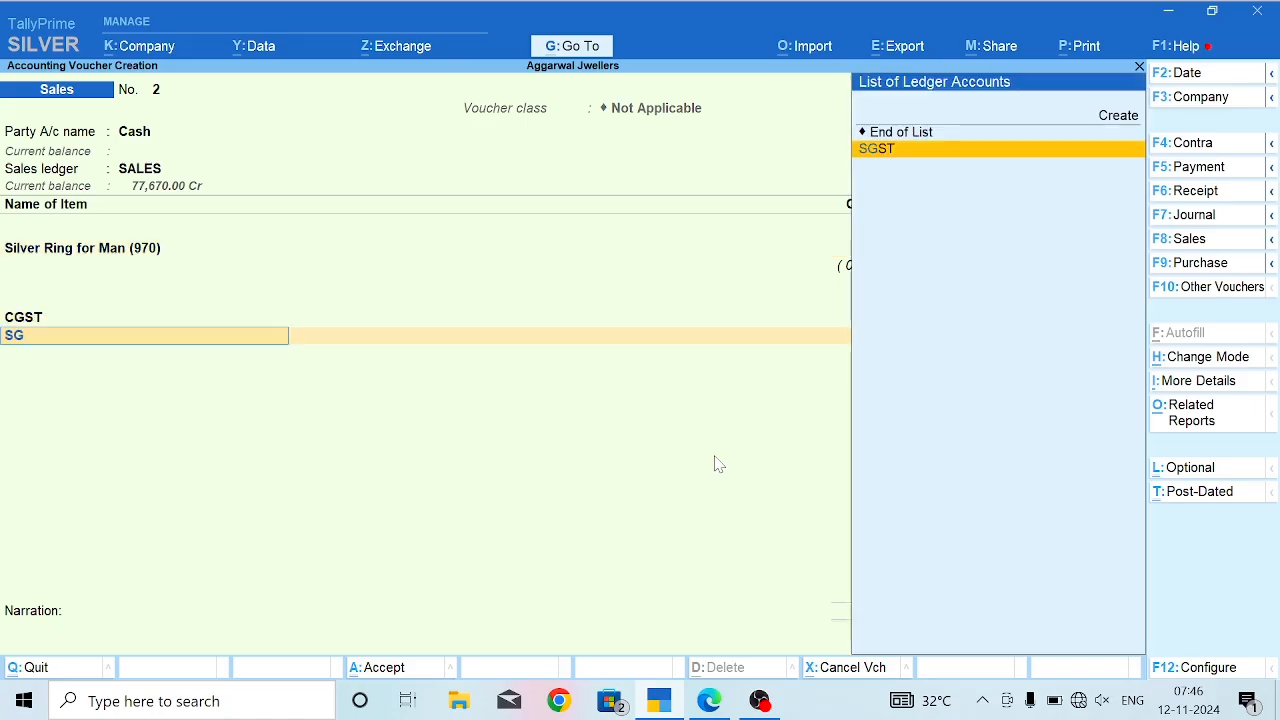
{"action": "key", "text": "Return"}
{"action": "key", "text": "alt+Tab"}
{"action": "scroll", "coordinate": [1052, 638], "scroll_direction": "down", "scroll_amount": 1}
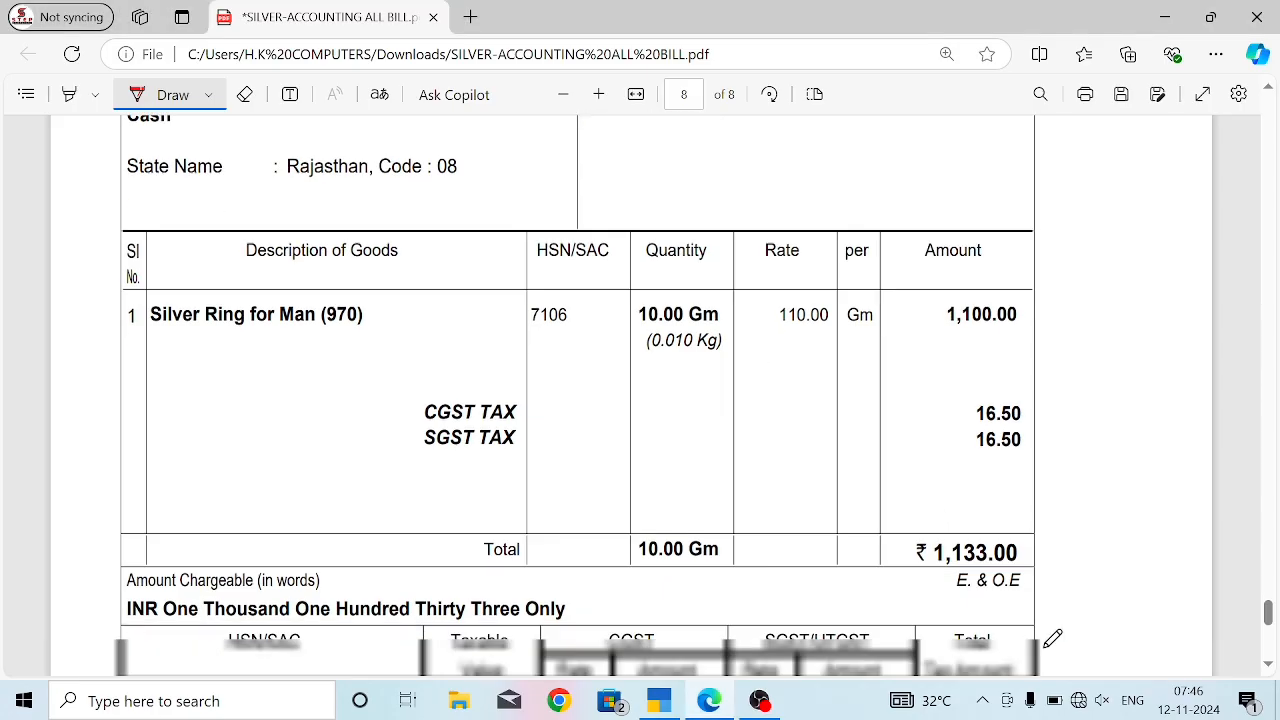
{"action": "scroll", "coordinate": [1052, 638], "scroll_direction": "down", "scroll_amount": 1}
{"action": "scroll", "coordinate": [914, 400], "scroll_direction": "up", "scroll_amount": 2}
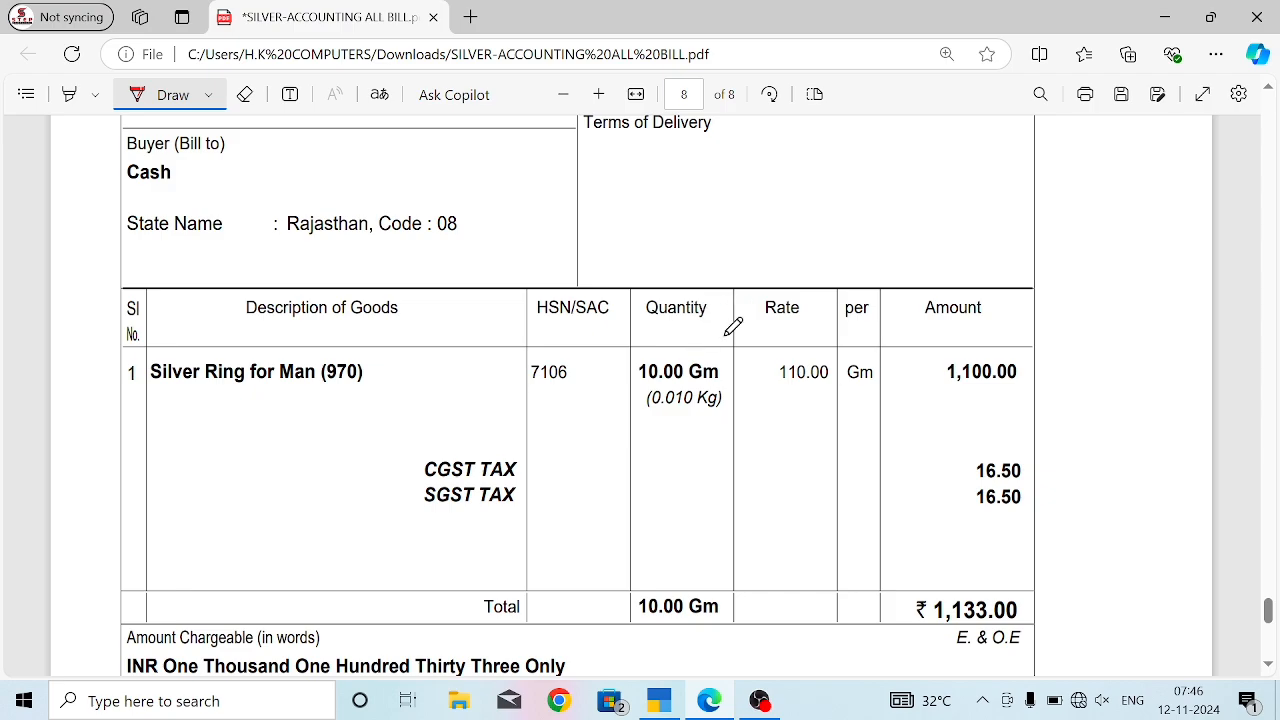
{"action": "key", "text": "alt+Tab"}
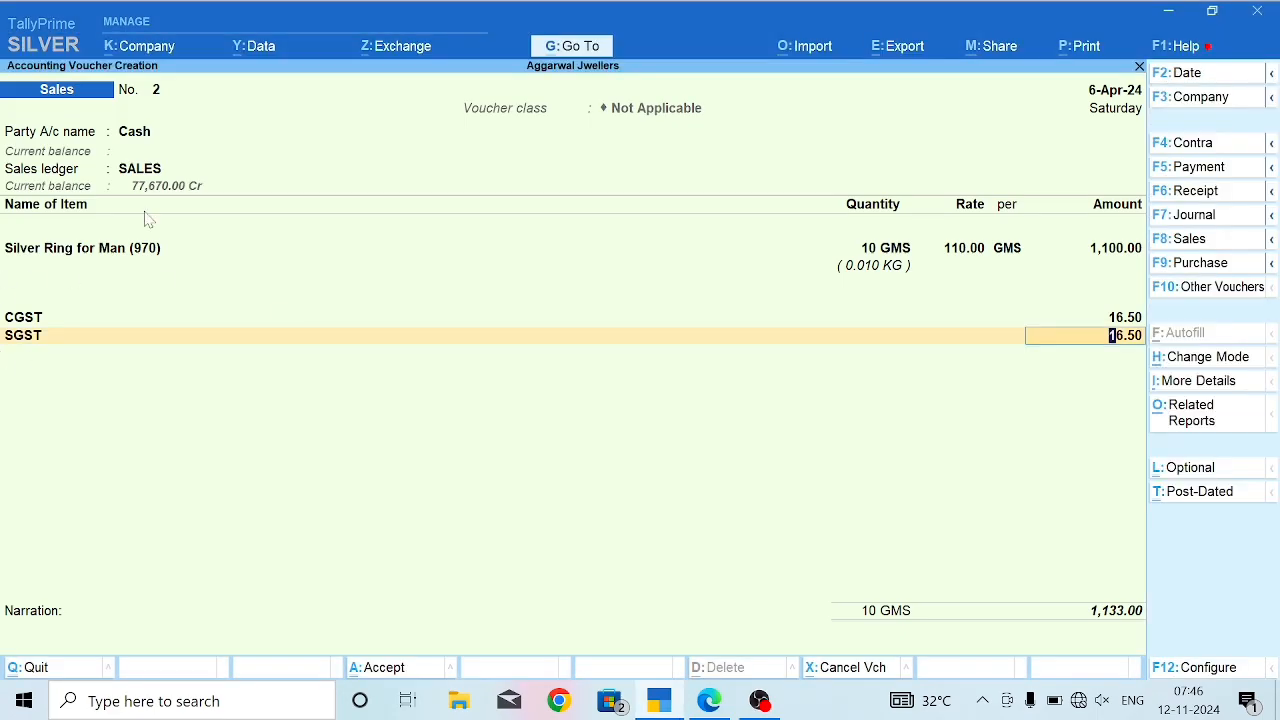
From the ring's item line, set Provide Additional Descriptions for Stock Items to Yes in the voucher configuration.
{"action": "left_click", "coordinate": [86, 249]}
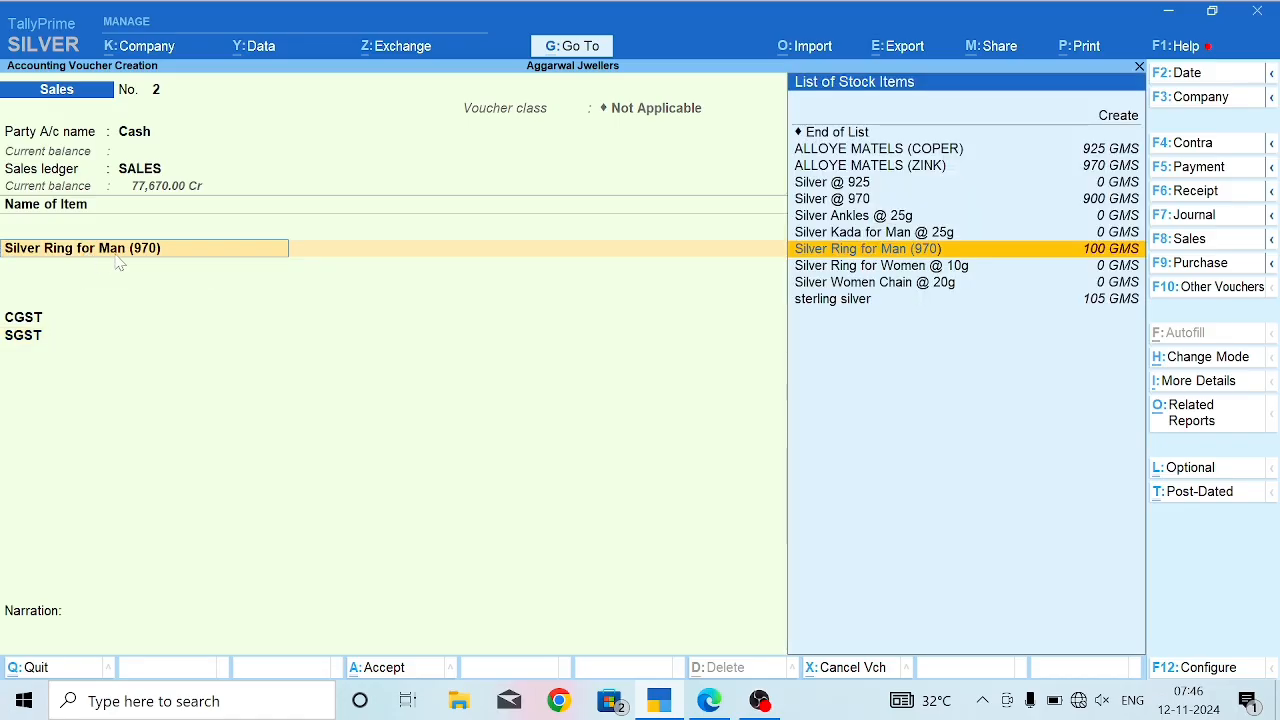
{"action": "key", "text": "F12"}
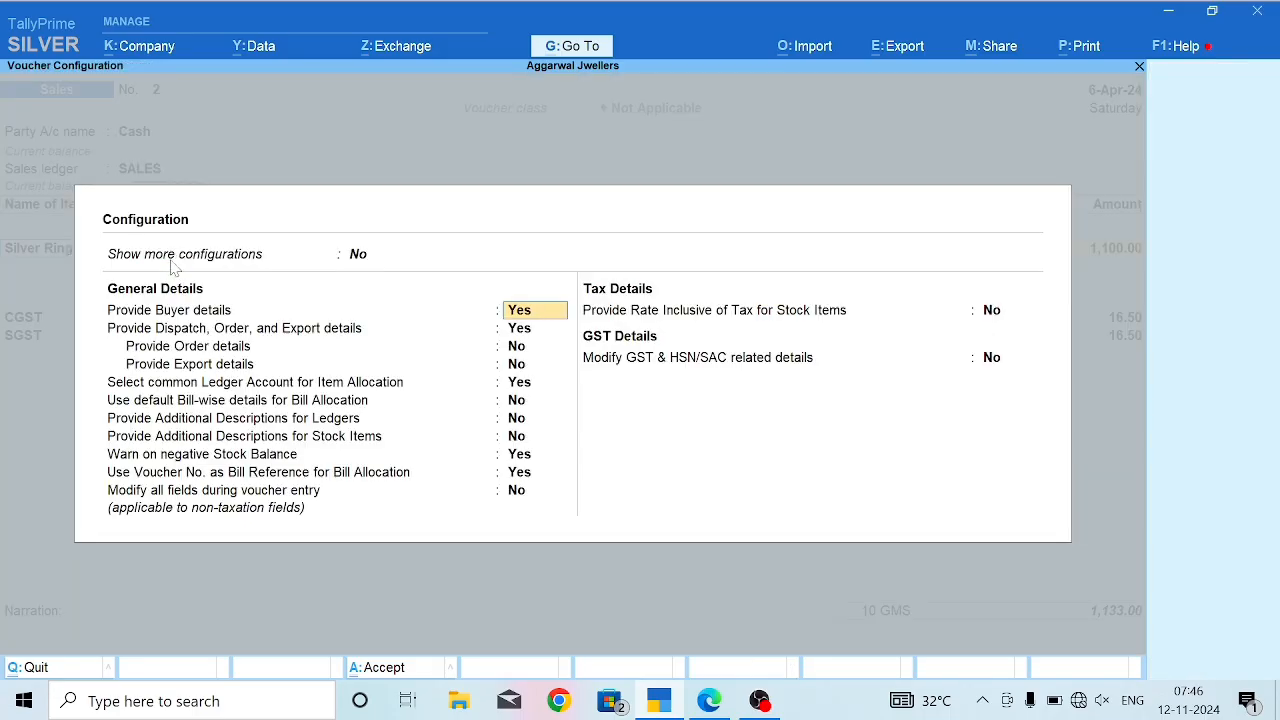
{"action": "left_click", "coordinate": [183, 442]}
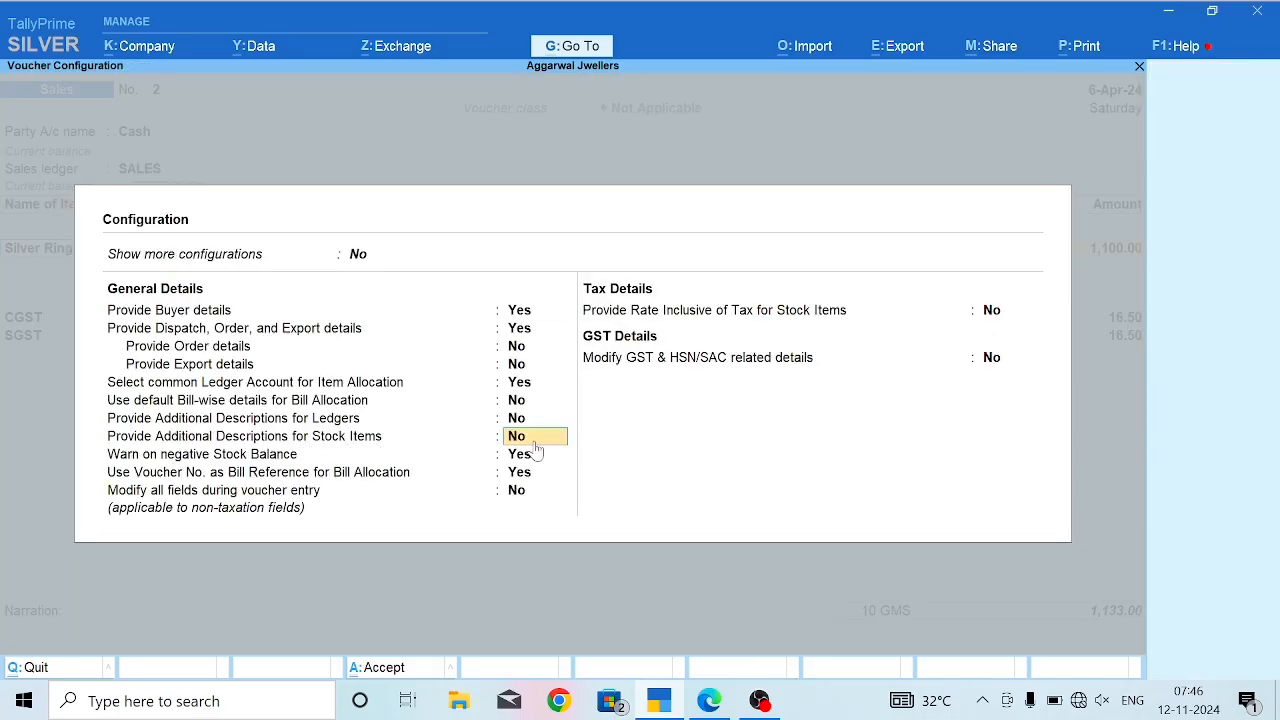
{"action": "type", "text": "Y"}
{"action": "key", "text": "Return"}
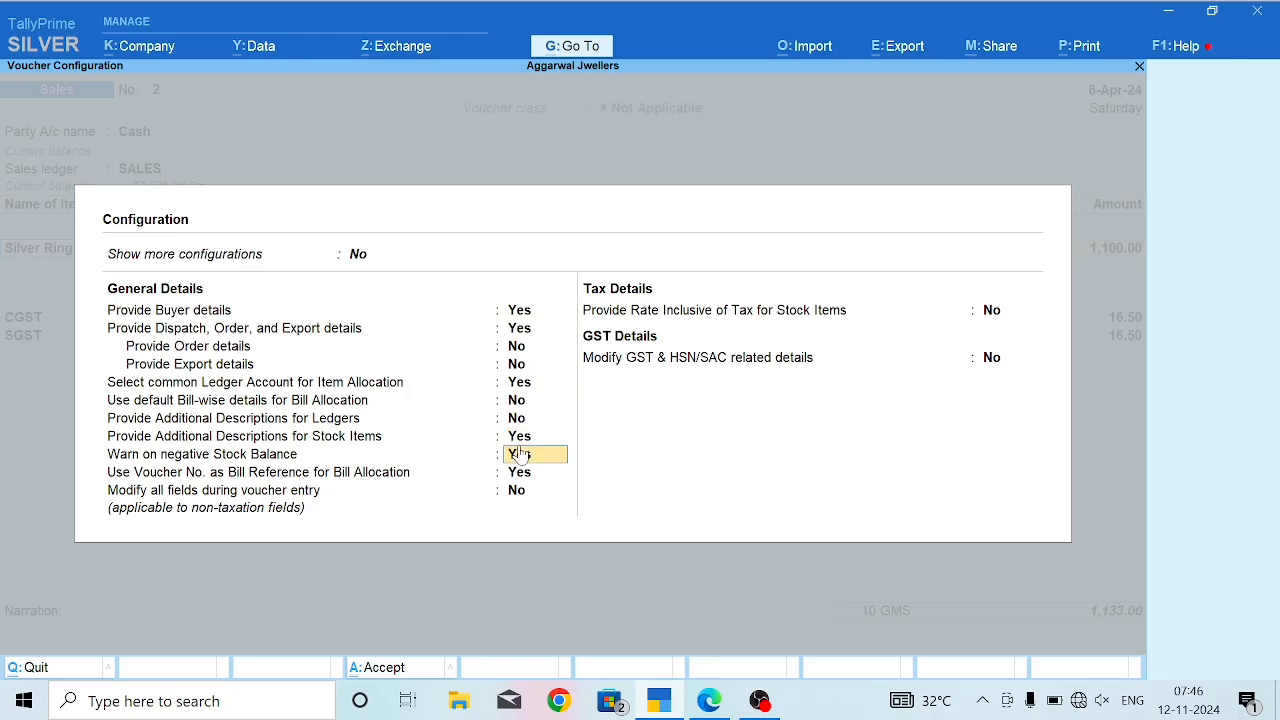
{"action": "key", "text": "ctrl+a"}
Enter "30 R.S/Gms" as the additional description for Silver Ring for Man (970).
{"action": "key", "text": "Return"}
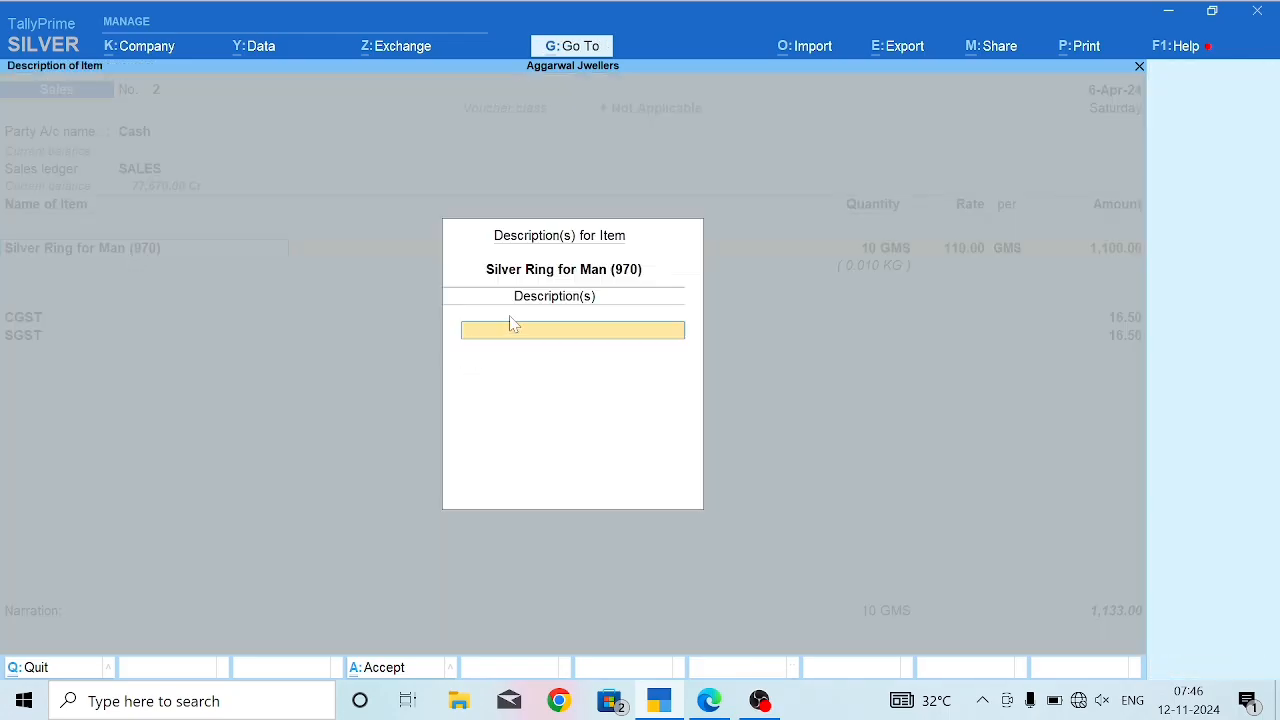
{"action": "type", "text": "30r.S"}
{"action": "key", "text": "BackSpace"}
{"action": "key", "text": "BackSpace"}
{"action": "type", "text": "R"}
{"action": "key", "text": "BackSpace"}
{"action": "type", "text": "R.S "}
{"action": "type", "text": "Gms"}
{"action": "key", "text": "Return"}
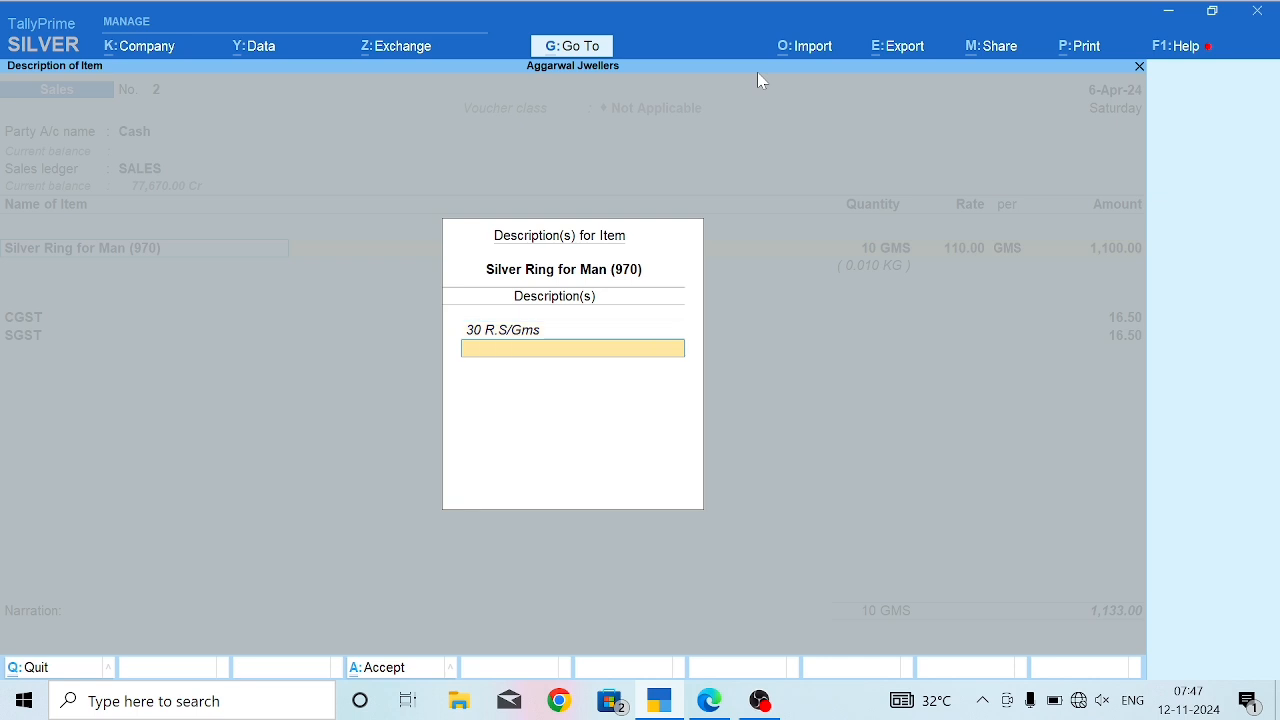
{"action": "key", "text": "Return"}
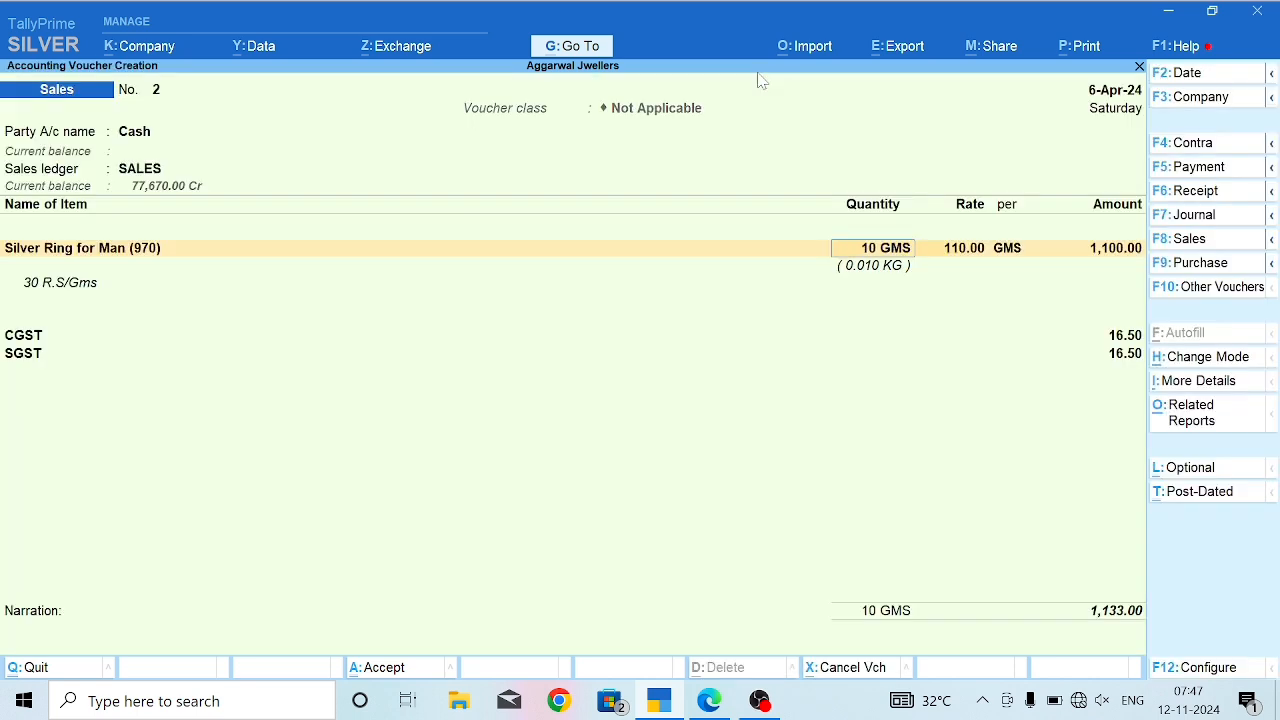
Accept the ring's remaining item values and the tax ledgers, and save Sales voucher No. 2.
{"action": "key", "text": "Return"}
{"action": "key", "text": "Return"}
{"action": "key", "text": "Return"}
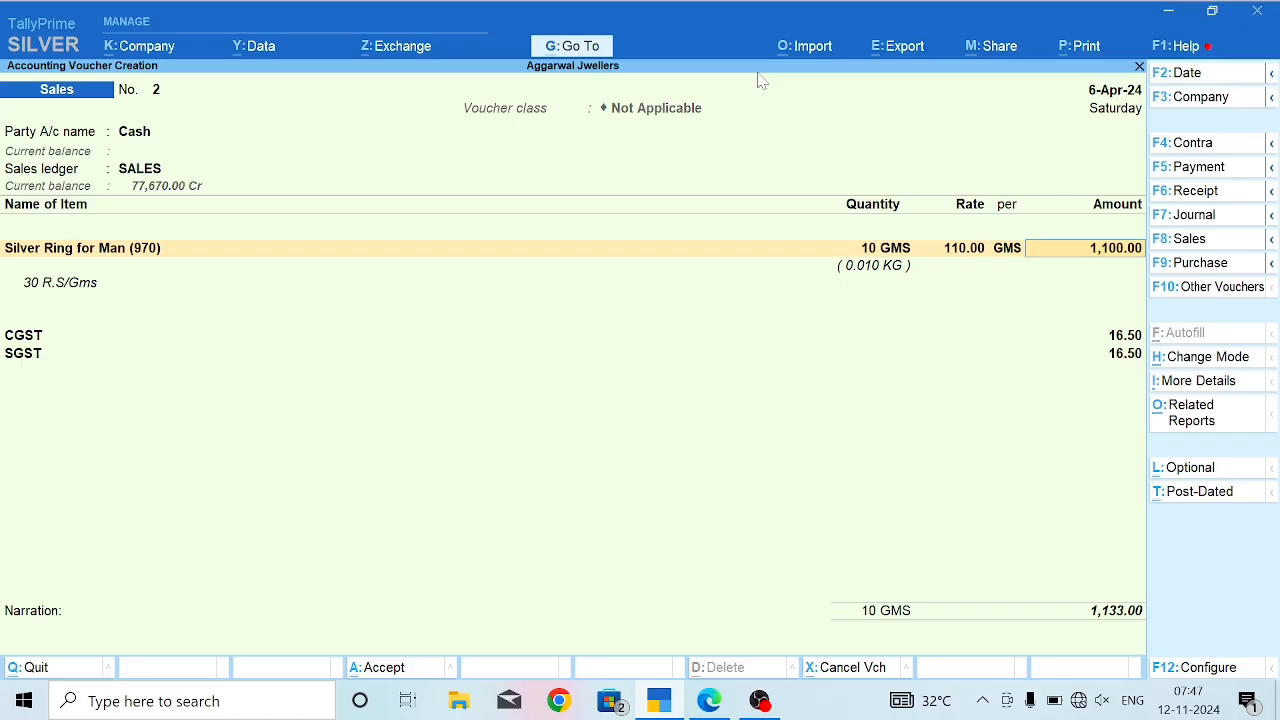
{"action": "key", "text": "Return"}
{"action": "key", "text": "Return"}
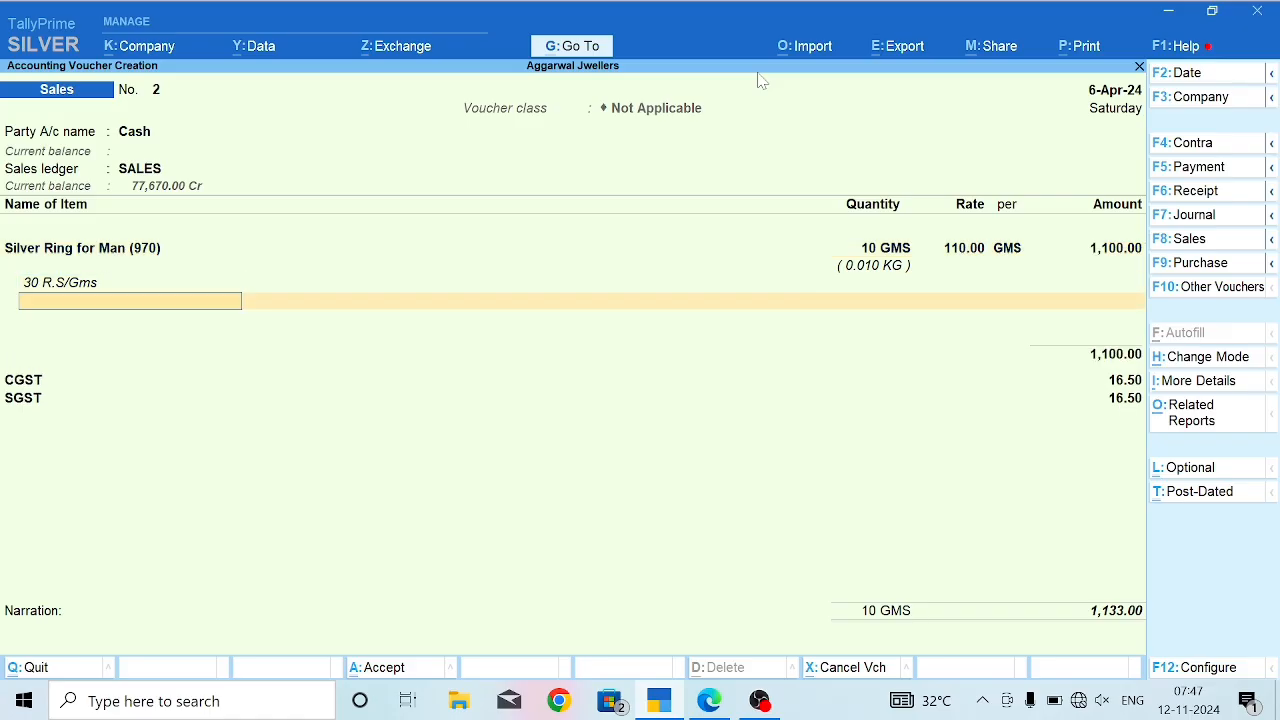
{"action": "key", "text": "Return"}
{"action": "key", "text": "Return"}
{"action": "key", "text": "Return"}
{"action": "key", "text": "Return"}
{"action": "key", "text": "Return"}
{"action": "key", "text": "Return"}
{"action": "key", "text": "Return"}
{"action": "key", "text": "Return"}
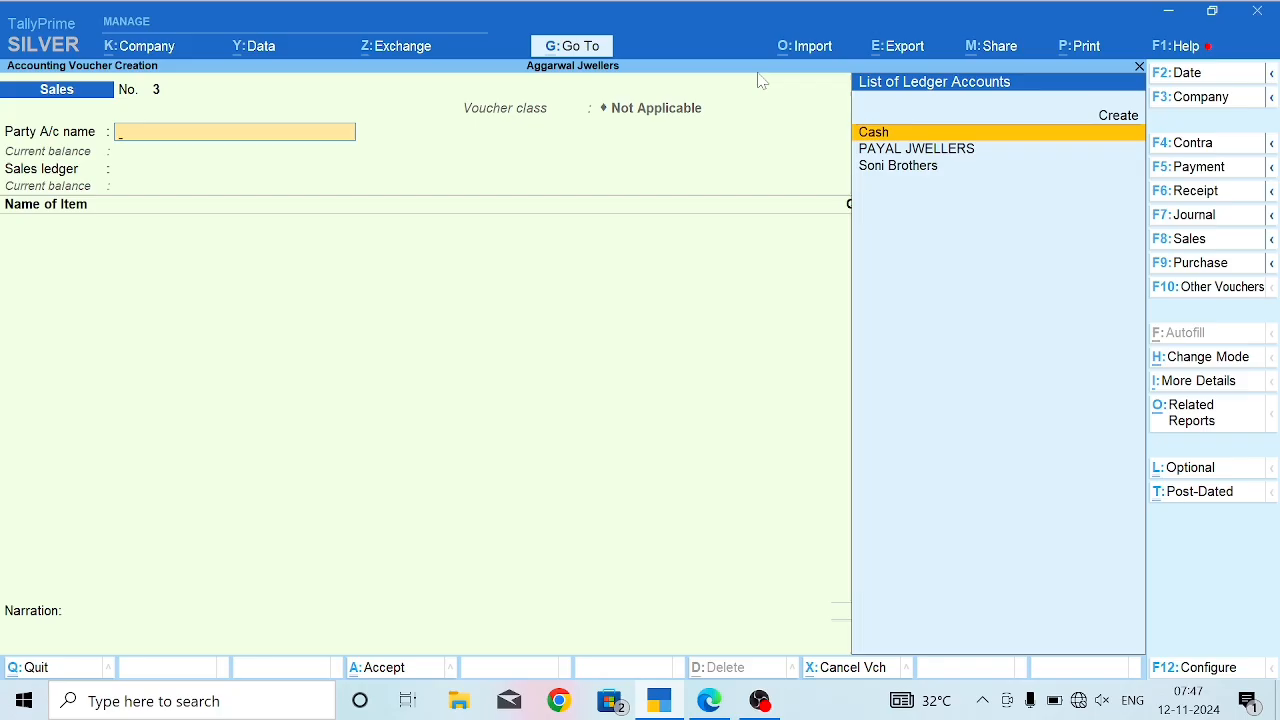
Start another Sales voucher dated 7-Apr-24 with Cash as the party and the SALES ledger.
{"action": "key", "text": "F2"}
{"action": "key", "text": "Return"}
{"action": "key", "text": "Return"}
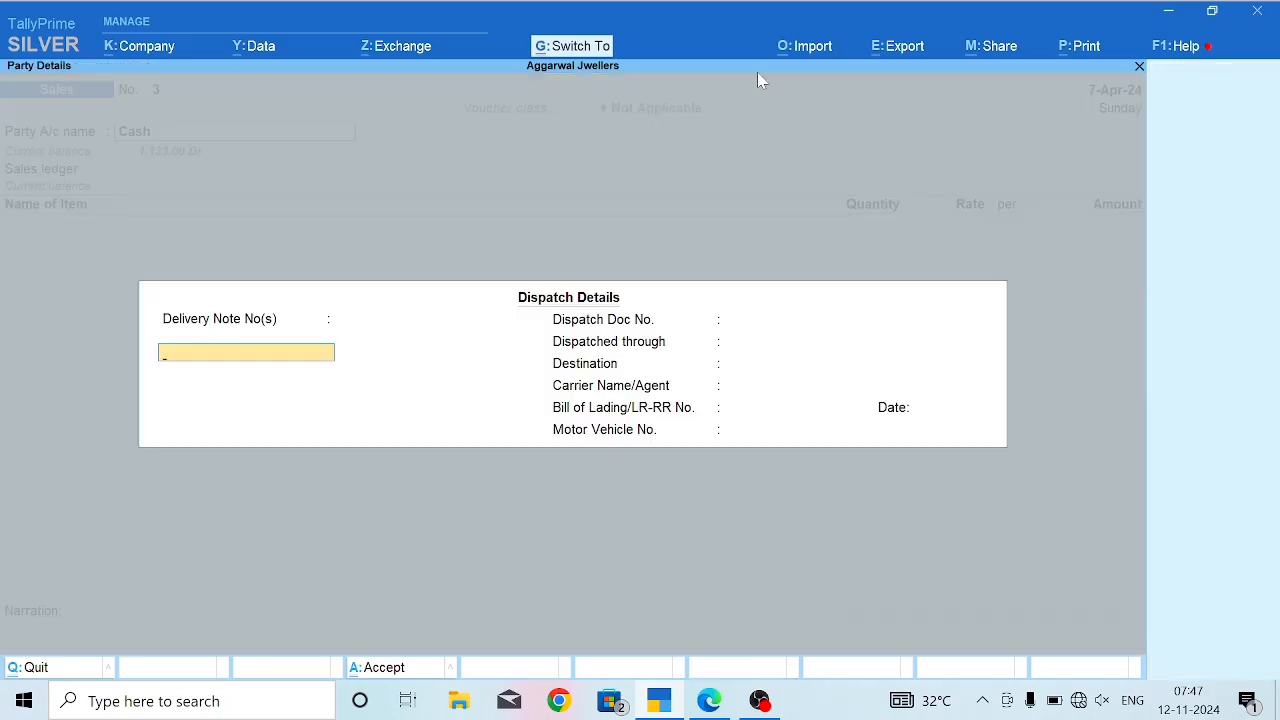
{"action": "key", "text": "ctrl+a"}
{"action": "key", "text": "ctrl+a"}
{"action": "key", "text": "Return"}
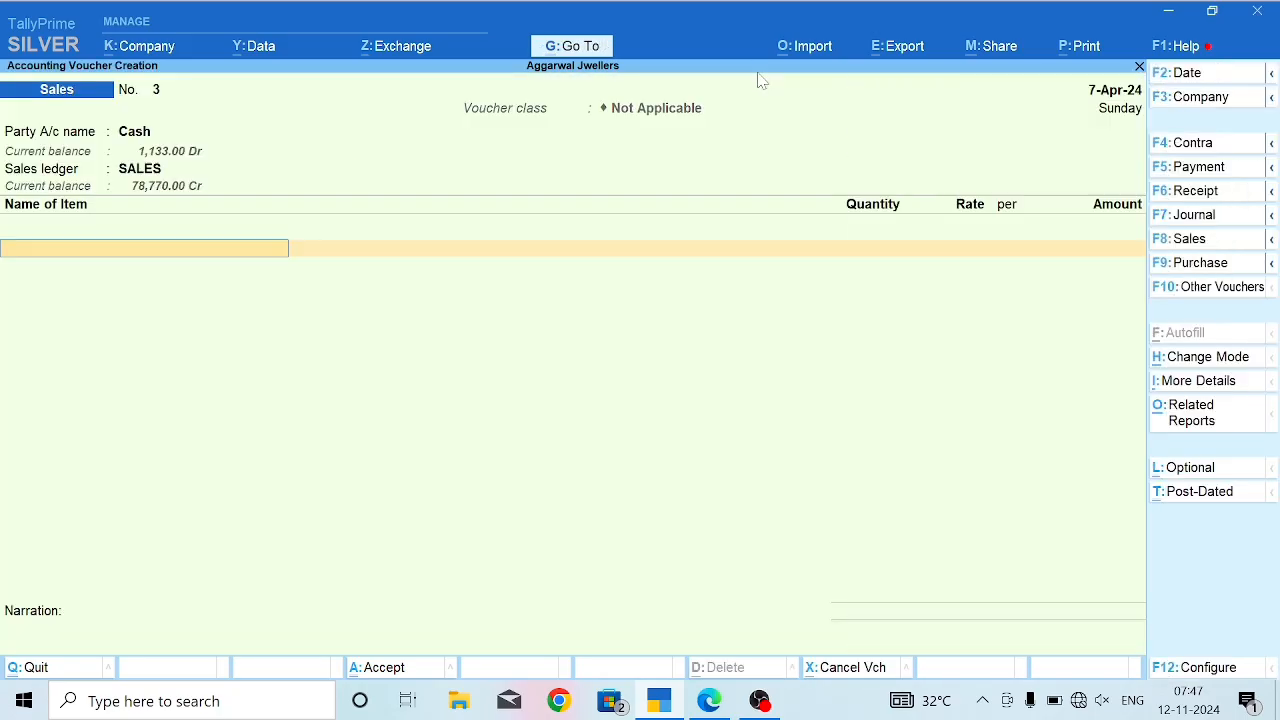
Try selecting Silver Ring for Man (970) as the item, leave its description blank and quit the voucher without saving.
{"action": "key", "text": "Down"}
{"action": "key", "text": "Down"}
{"action": "key", "text": "Down"}
{"action": "key", "text": "Down"}
{"action": "key", "text": "Down"}
{"action": "key", "text": "Down"}
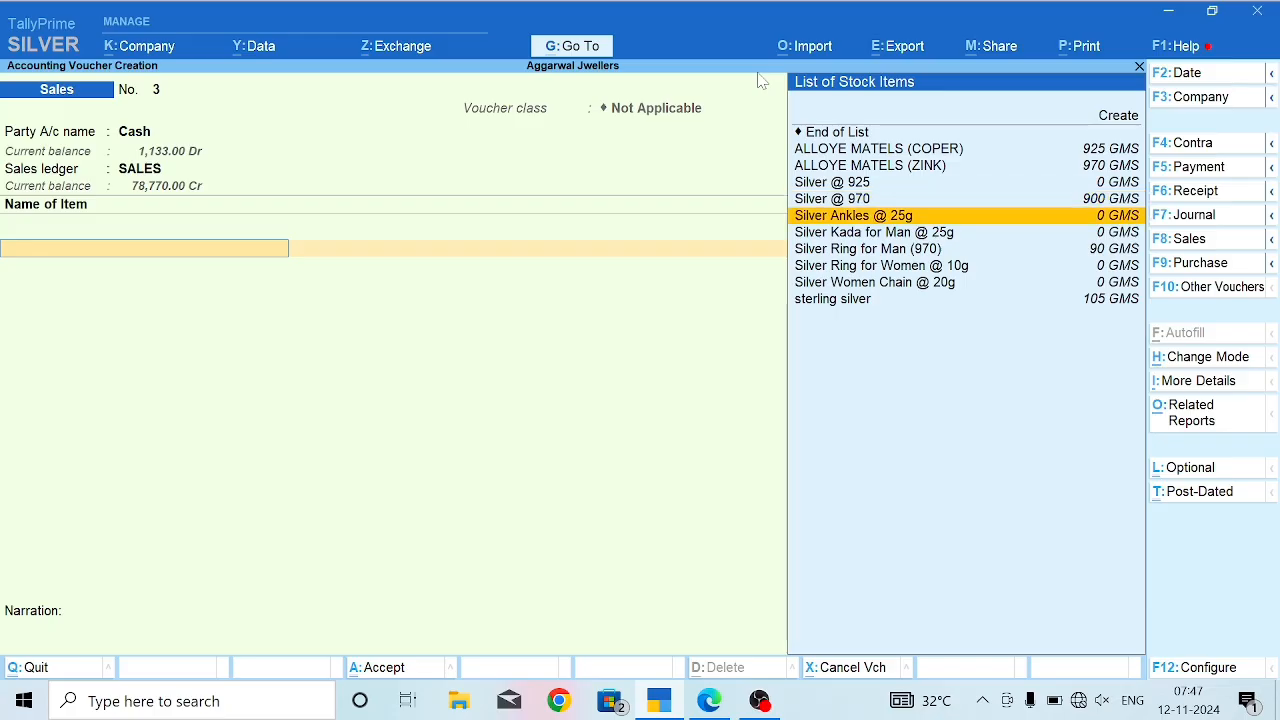
{"action": "key", "text": "Down"}
{"action": "key", "text": "Down"}
{"action": "key", "text": "Return"}
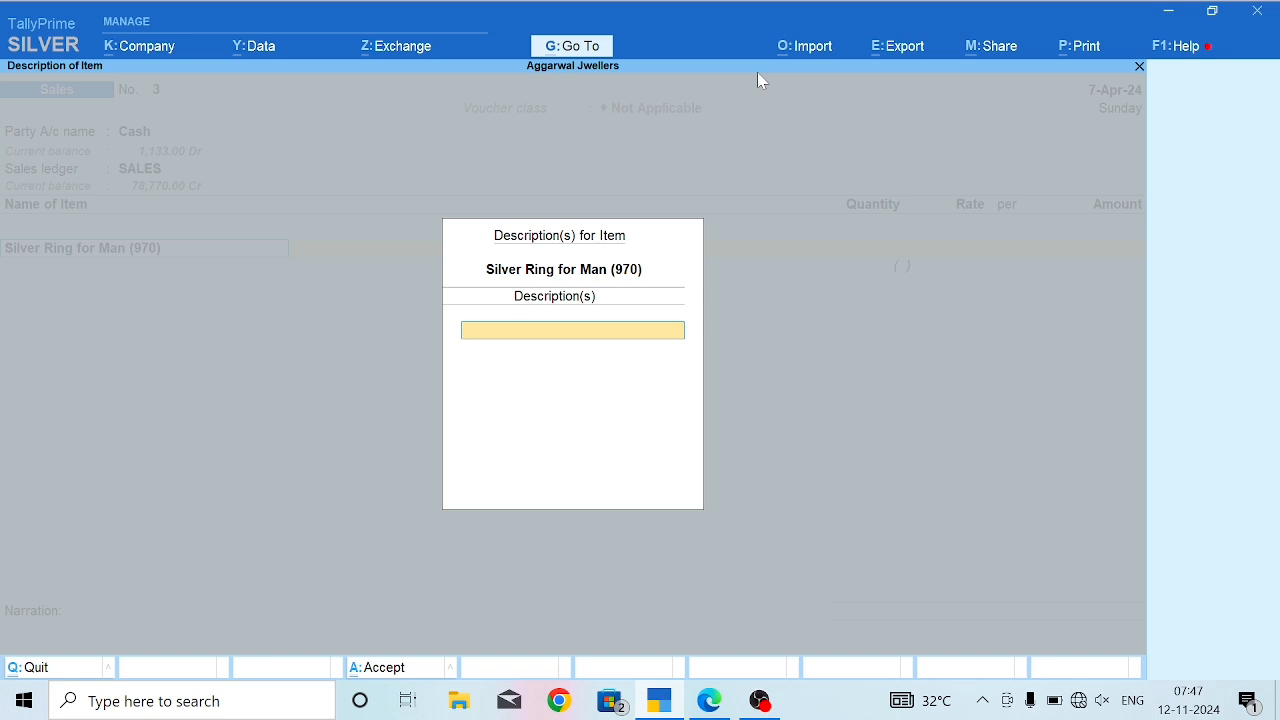
{"action": "key", "text": "Escape"}
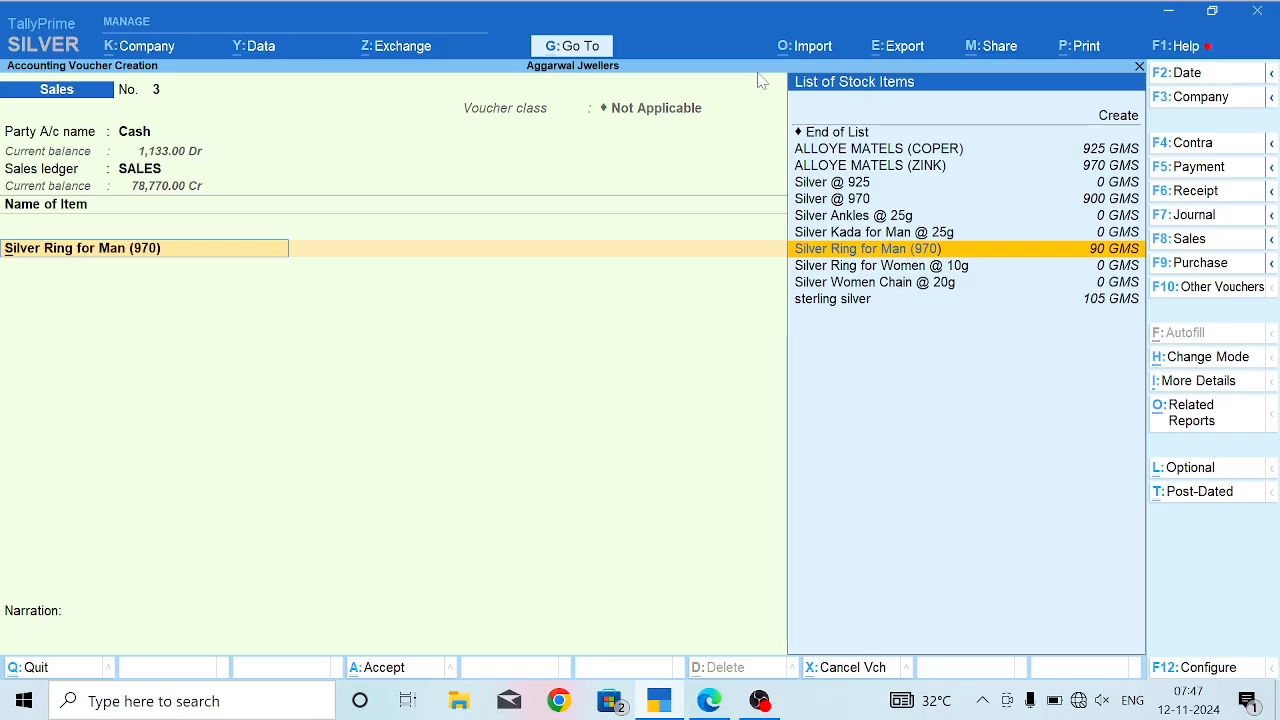
{"action": "key", "text": "Escape"}
{"action": "key", "text": "Escape"}
{"action": "key", "text": "y"}
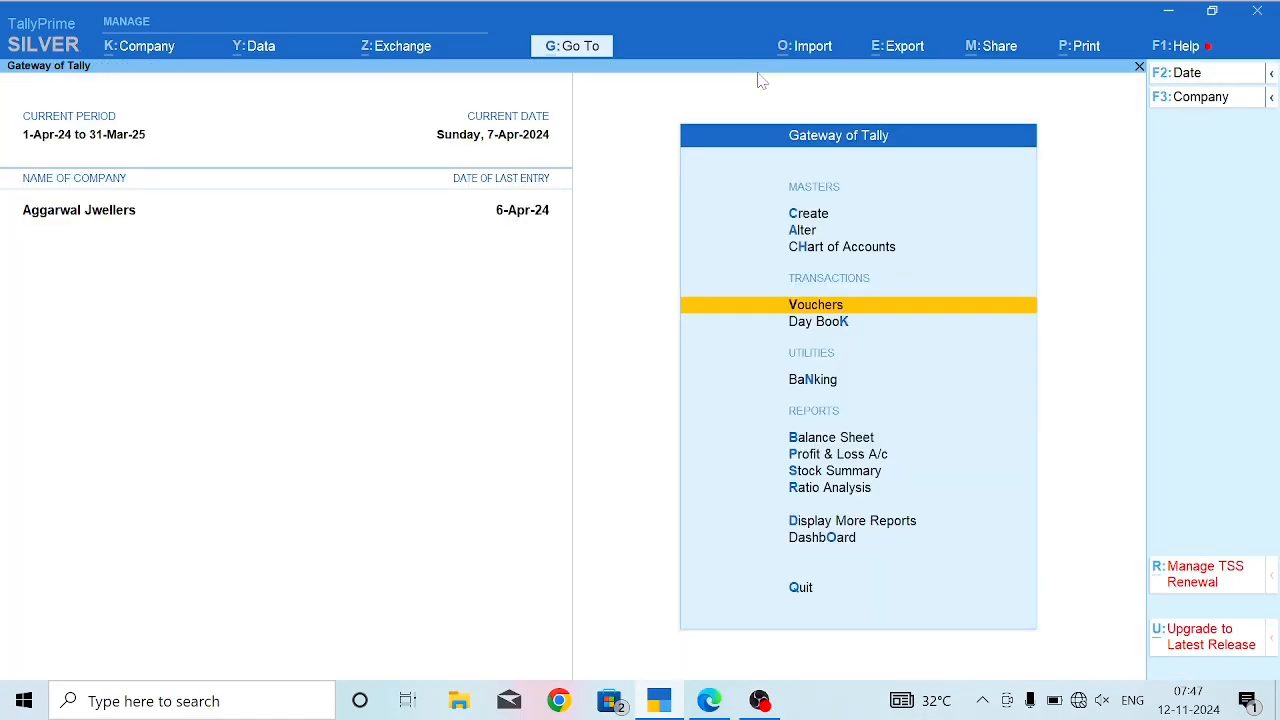
Start a new Stock Journal voucher for a transfer of materials.
{"action": "key", "text": "Return"}
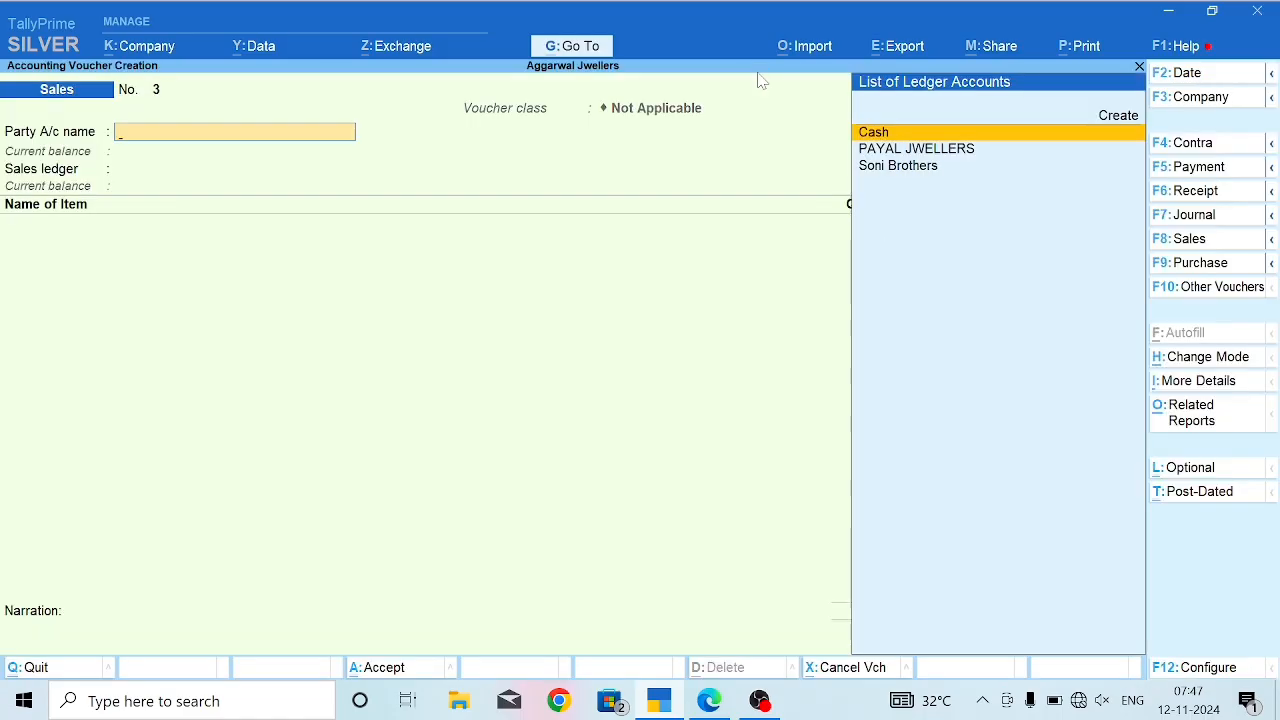
{"action": "key", "text": "F7"}
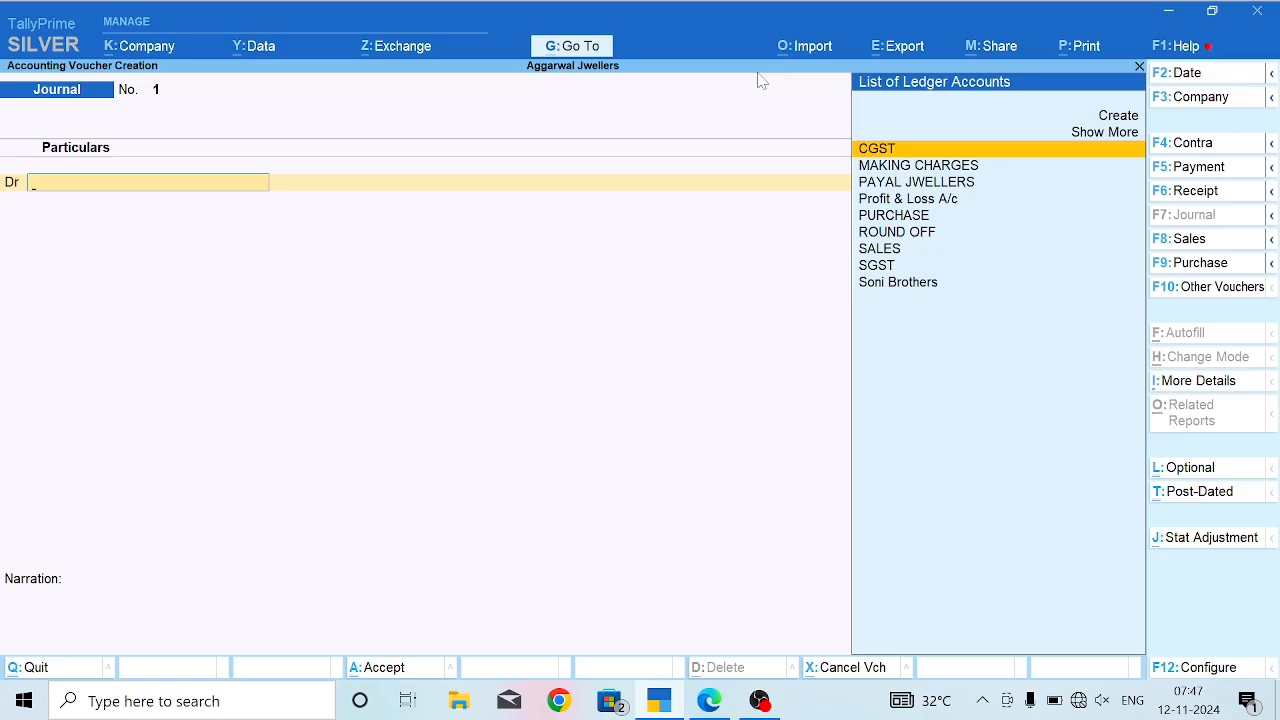
{"action": "key", "text": "alt+F7"}
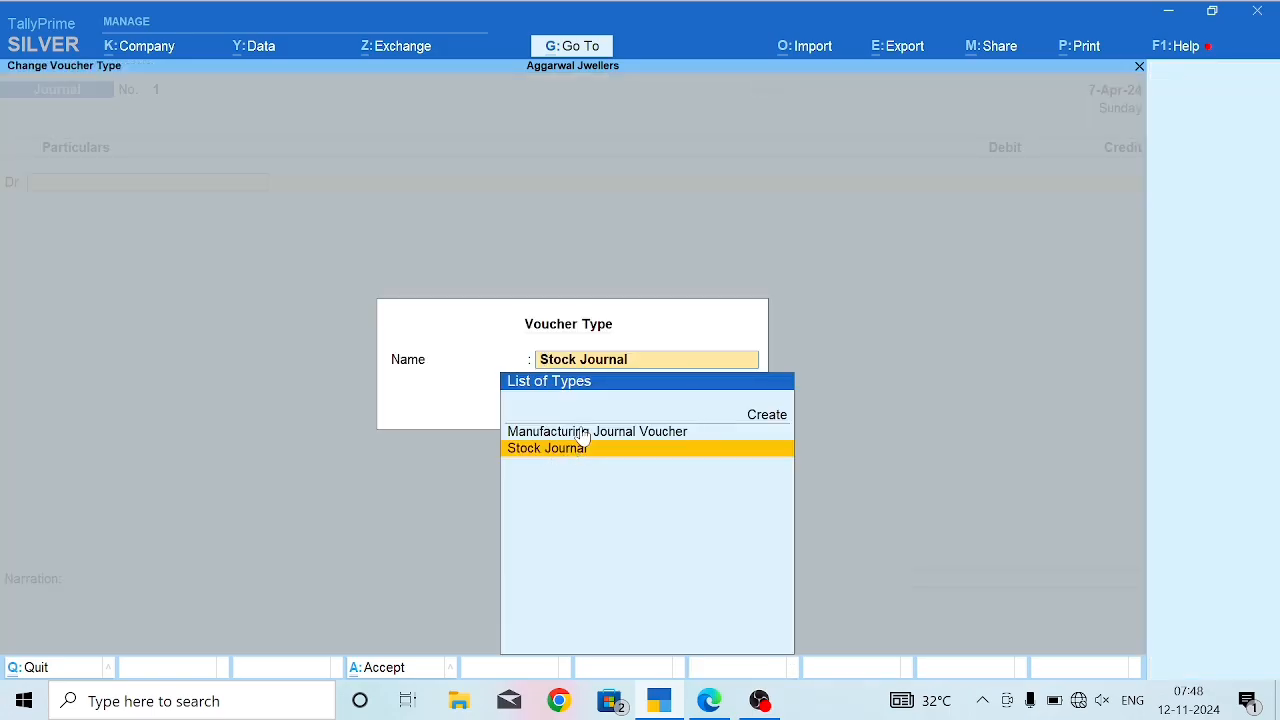
{"action": "key", "text": "Return"}
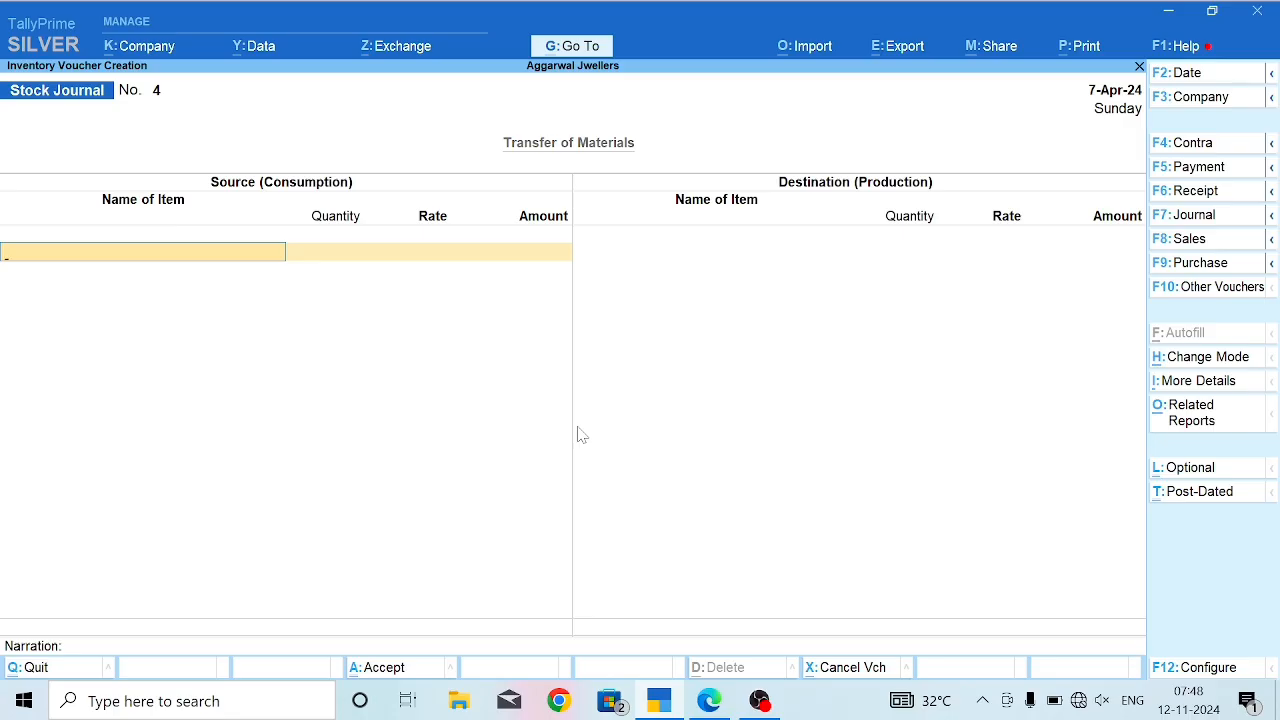
Enter 50 GMS of Silver @ 970 as the consumed source item, leaving its description blank.
{"action": "type", "text": "Sil"}
{"action": "key", "text": "Down"}
{"action": "key", "text": "Down"}
{"action": "key", "text": "Return"}
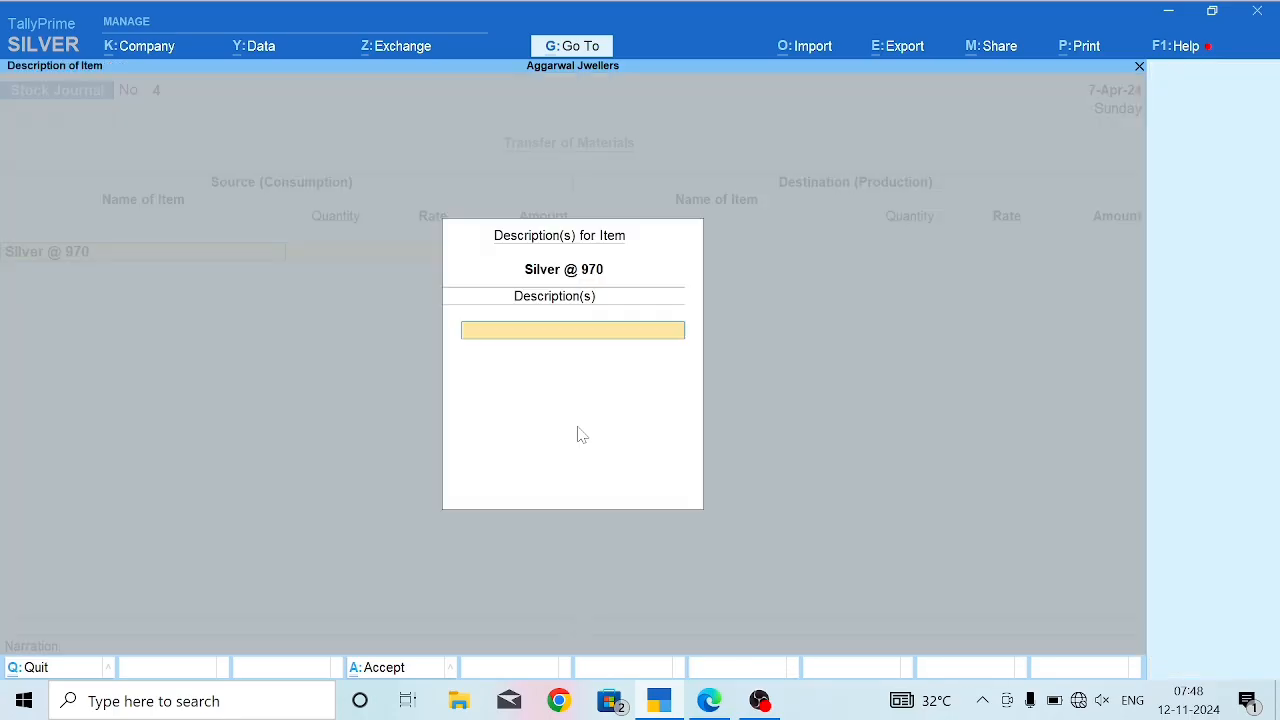
{"action": "key", "text": "Return"}
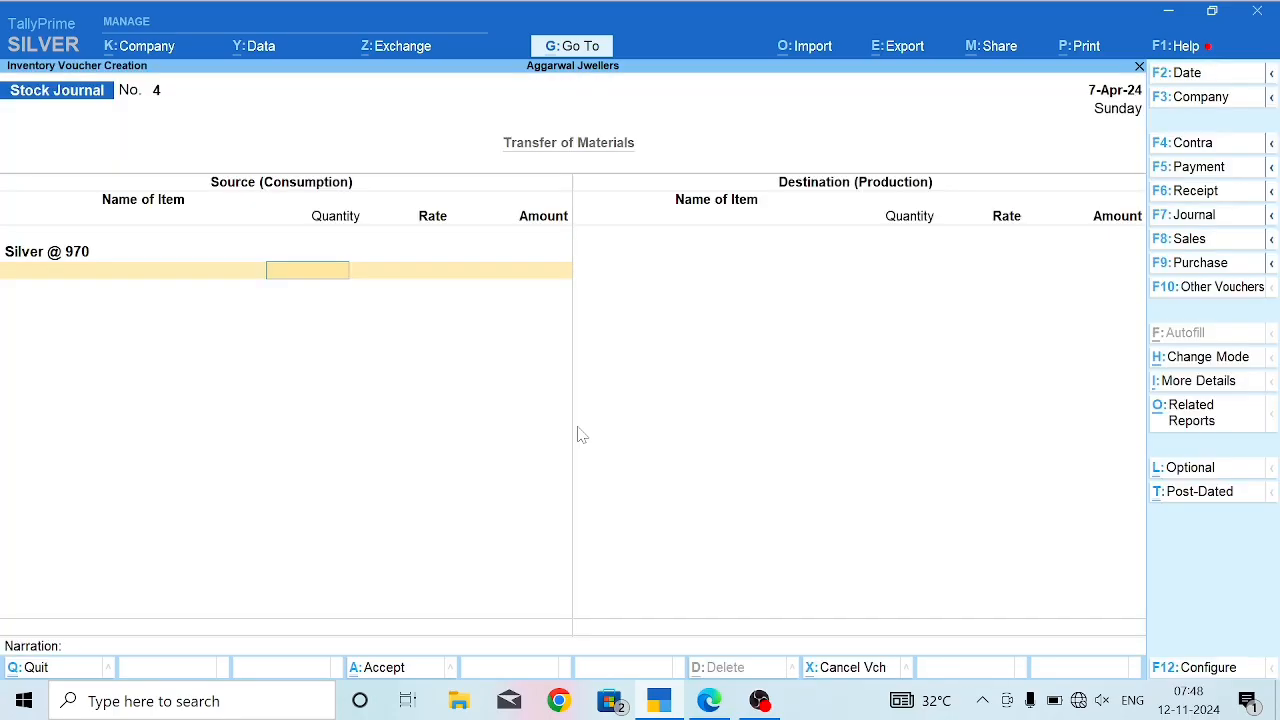
{"action": "type", "text": "50"}
{"action": "key", "text": "Return"}
{"action": "key", "text": "Return"}
{"action": "key", "text": "Return"}
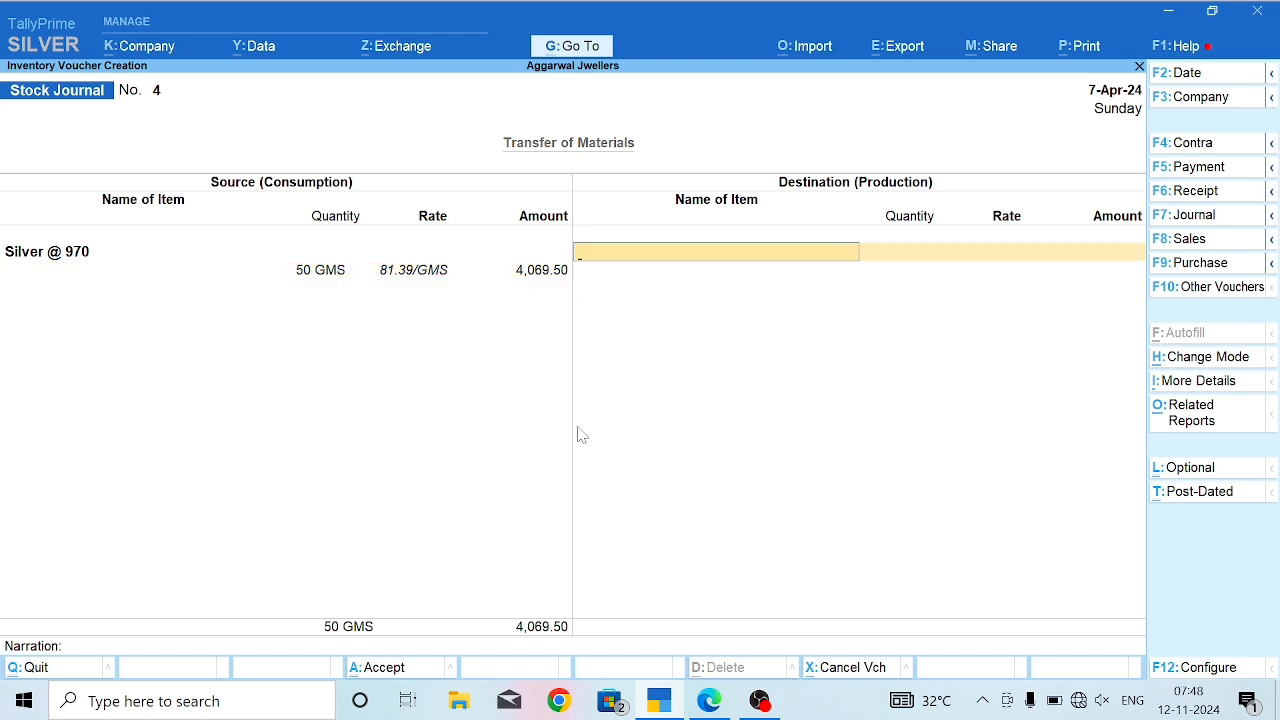
Create a production item named "Silver Ring for Women @ 970" under FINISHED GOODS, with unit GMS, alternate unit KG and 1 KG = 1,000 GMS.
{"action": "key", "text": "alt"}
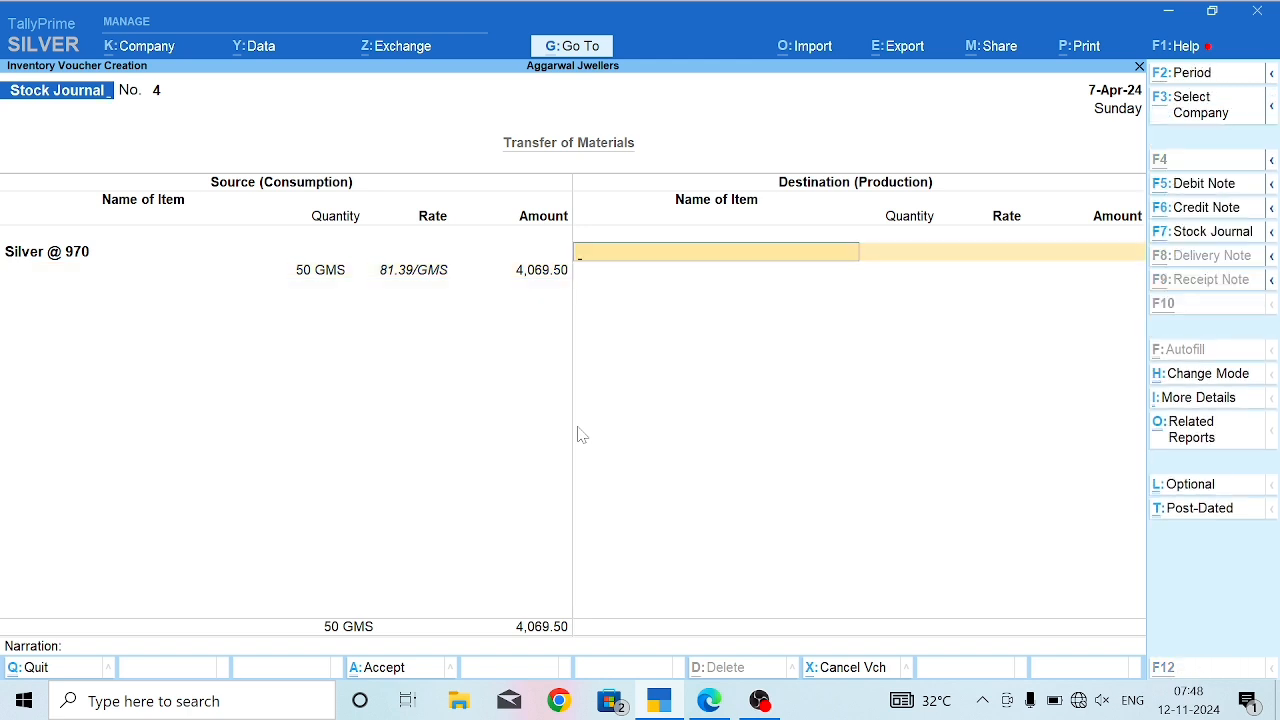
{"action": "key", "text": "alt+c"}
{"action": "type", "text": "Silver"}
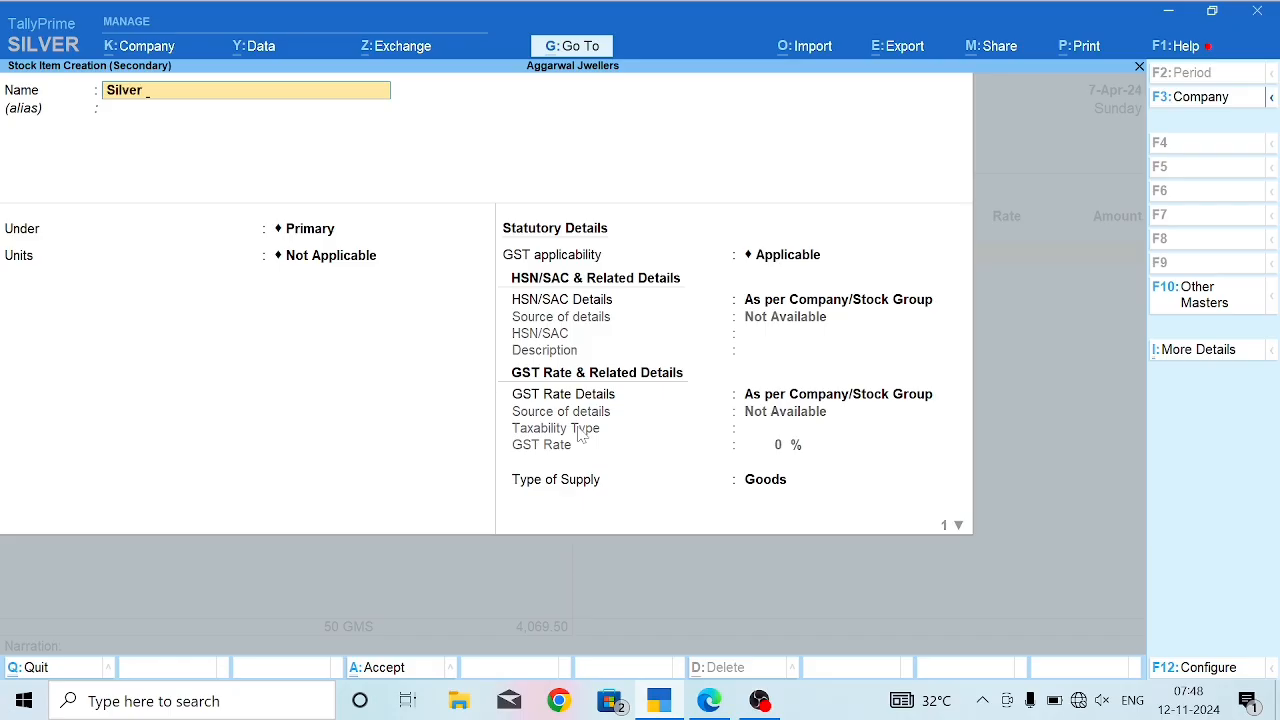
{"action": "type", "text": " Ring for Women @ 970"}
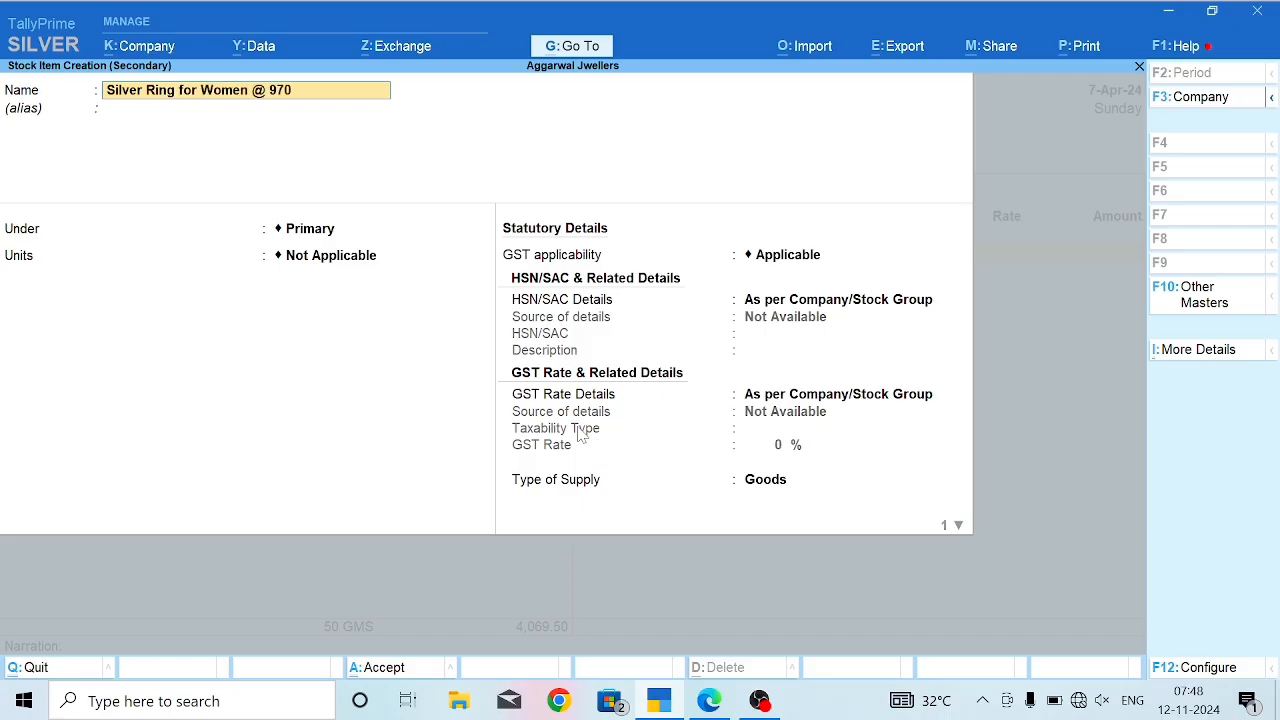
{"action": "key", "text": "Return"}
{"action": "key", "text": "Down"}
{"action": "key", "text": "Return"}
{"action": "key", "text": "Return"}
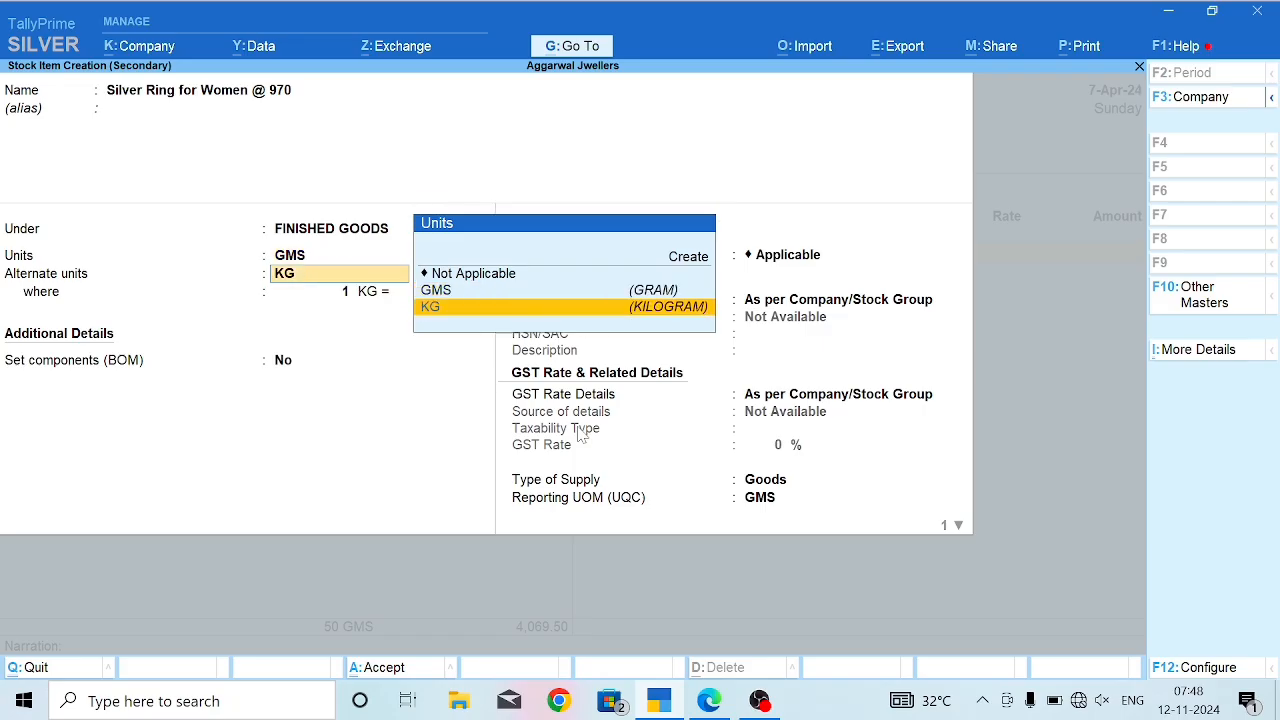
{"action": "key", "text": "Return"}
{"action": "key", "text": "Return"}
{"action": "key", "text": "Return"}
{"action": "key", "text": "Return"}
Keep GST applicable for the new ring item and specify HSN/SAC 7106, taxability Taxable and a 3% GST rate.
{"action": "key", "text": "Return"}
{"action": "key", "text": "Down"}
{"action": "key", "text": "Return"}
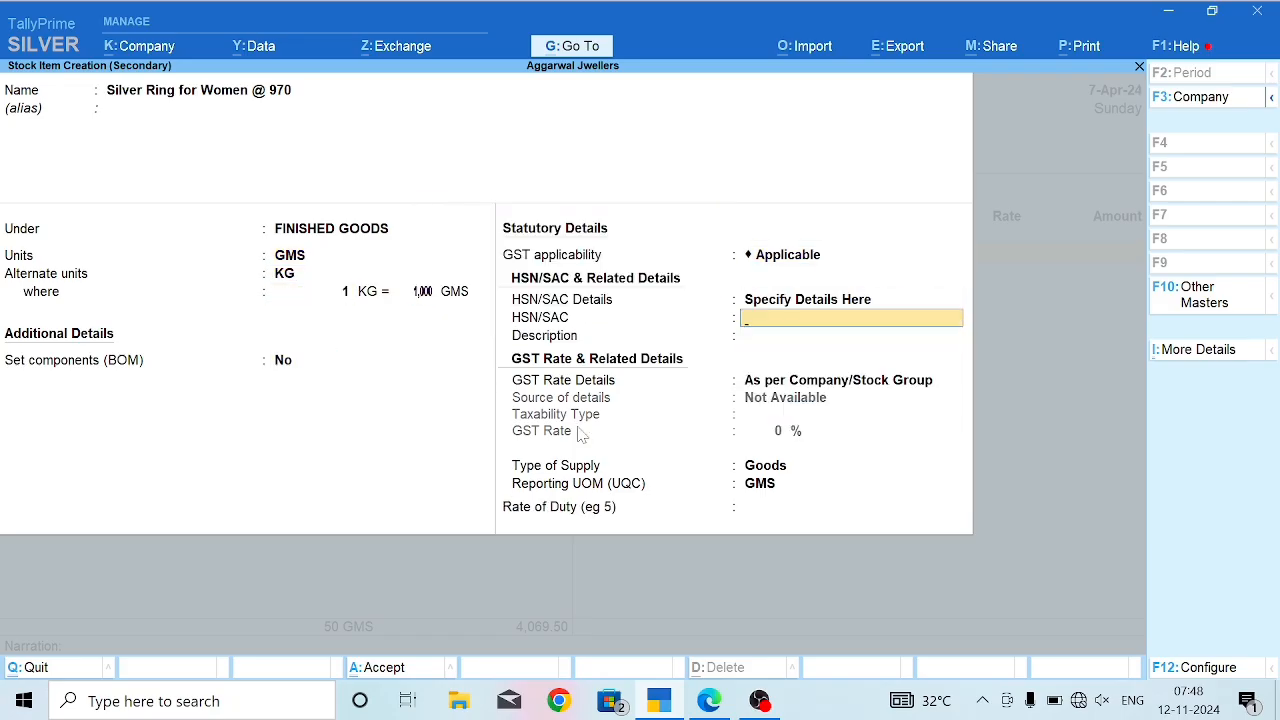
{"action": "type", "text": "7106"}
{"action": "key", "text": "Return"}
{"action": "key", "text": "Return"}
{"action": "key", "text": "Return"}
{"action": "type", "text": "t"}
{"action": "key", "text": "Return"}
{"action": "type", "text": "3"}
{"action": "key", "text": "Return"}
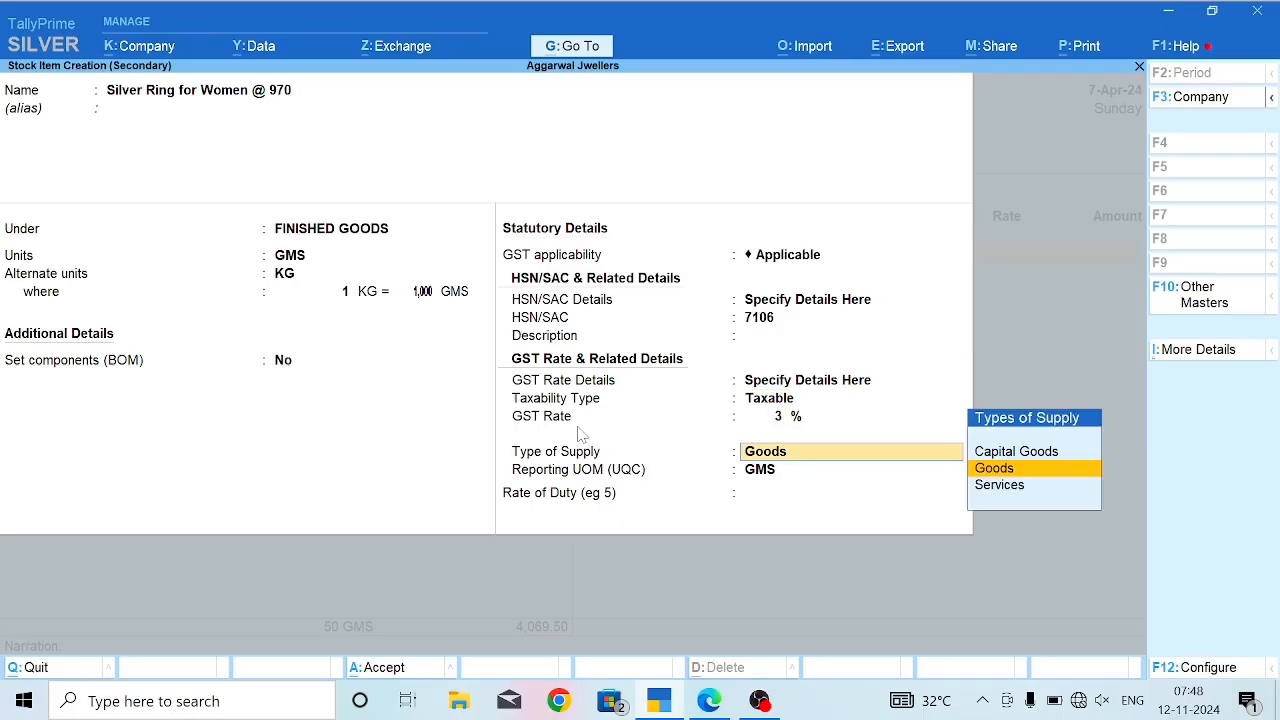
Keep Goods as the supply type and GMS as the reporting unit, and save the new stock item.
{"action": "key", "text": "Return"}
{"action": "key", "text": "Return"}
{"action": "key", "text": "Return"}
{"action": "key", "text": "Return"}
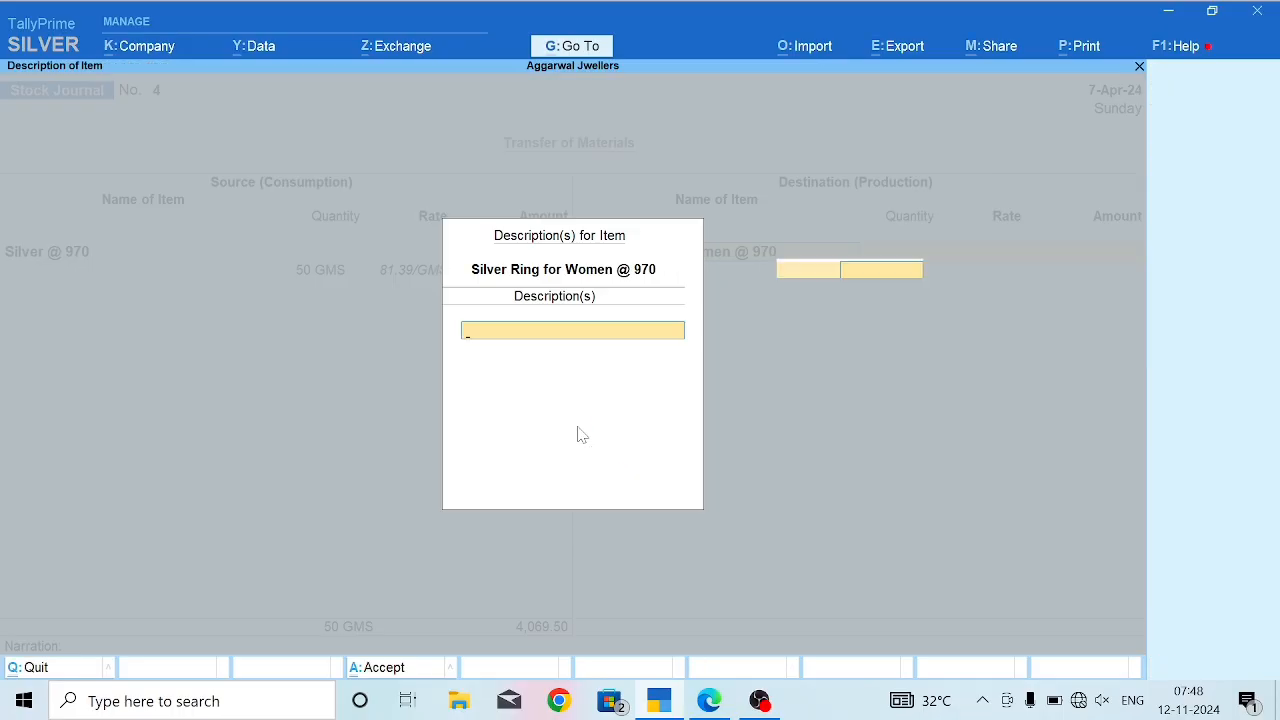
Enter 50 GMS of Silver Ring for Women @ 970 as production with an amount of 4,069.50, leaving its description blank.
{"action": "key", "text": "Return"}
{"action": "type", "text": "1"}
{"action": "key", "text": "BackSpace"}
{"action": "type", "text": "50"}
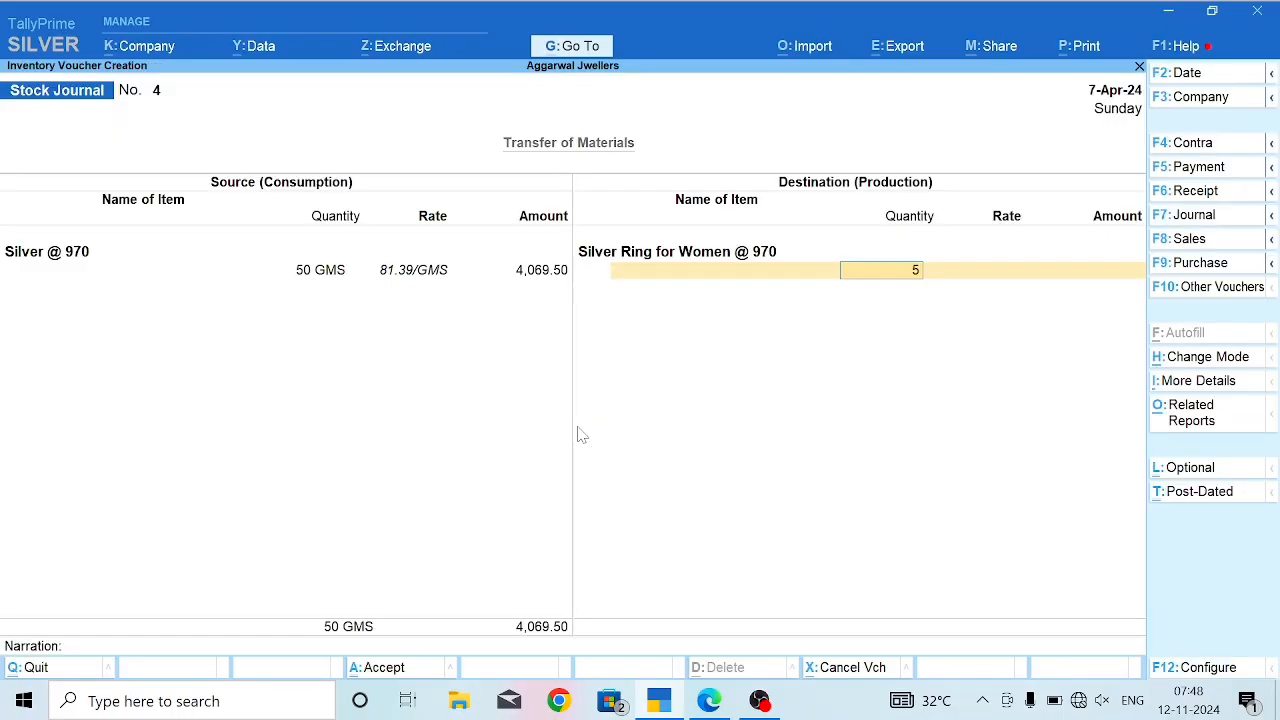
{"action": "key", "text": "Return"}
{"action": "key", "text": "Return"}
{"action": "type", "text": "4069.50"}
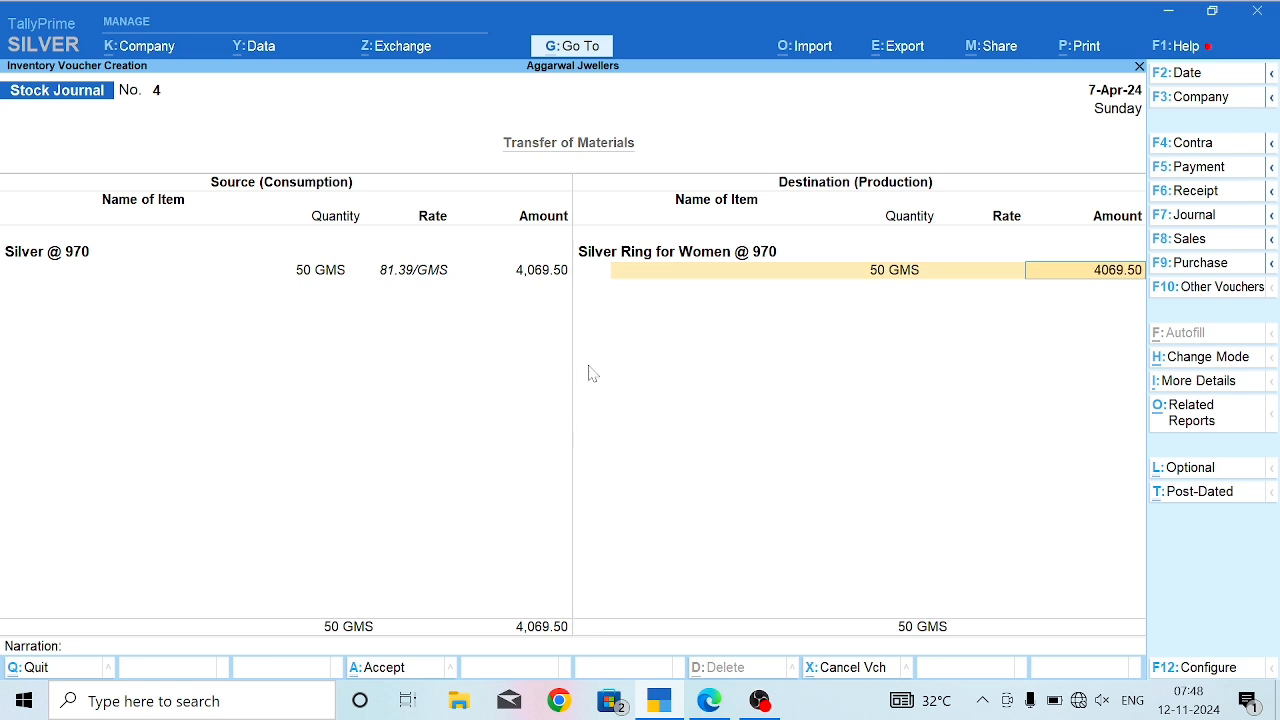
{"action": "key", "text": "Return"}
Save Stock Journal No. 4 and leave voucher entry.
{"action": "key", "text": "Return"}
{"action": "key", "text": "Return"}
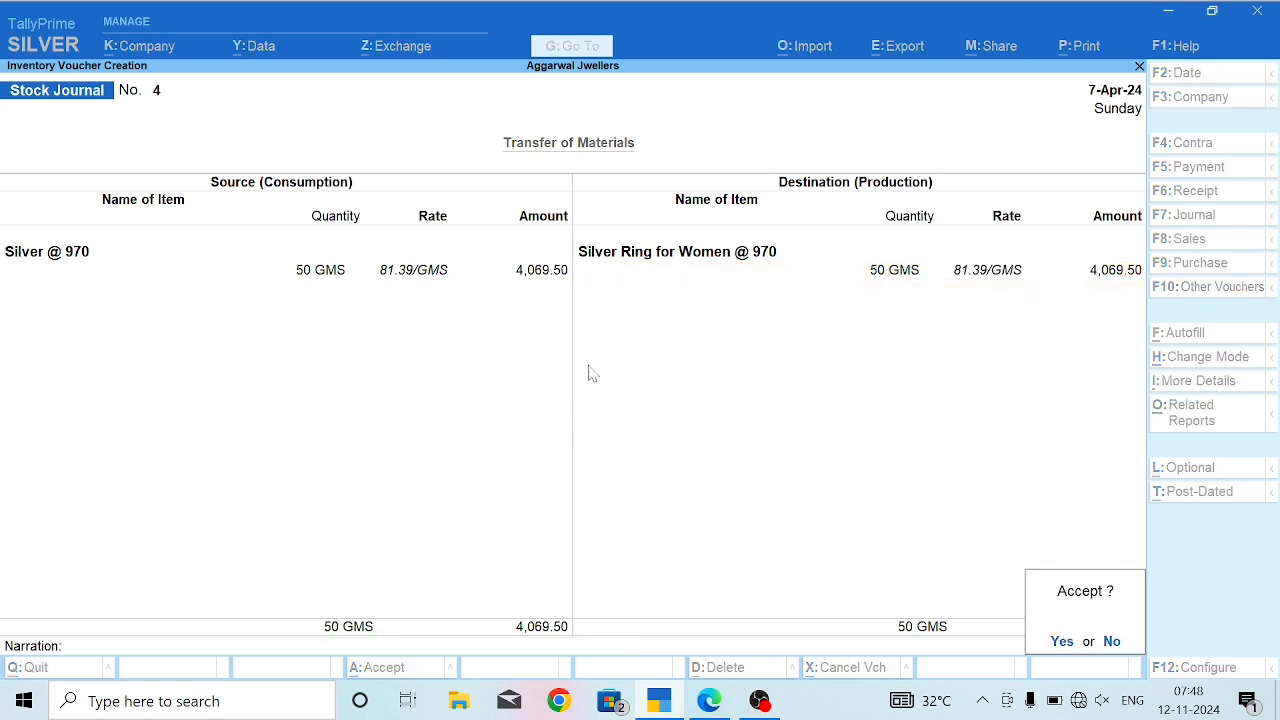
{"action": "key", "text": "Return"}
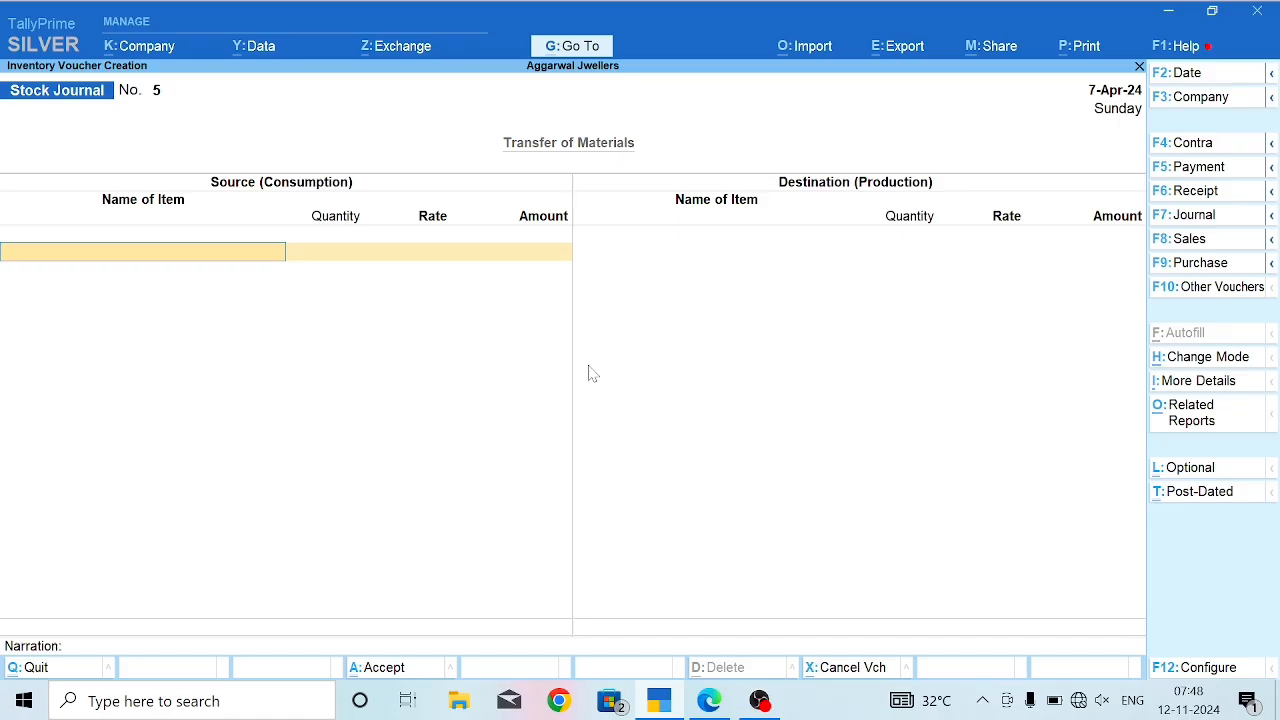
{"action": "key", "text": "Escape"}
{"action": "key", "text": "Return"}
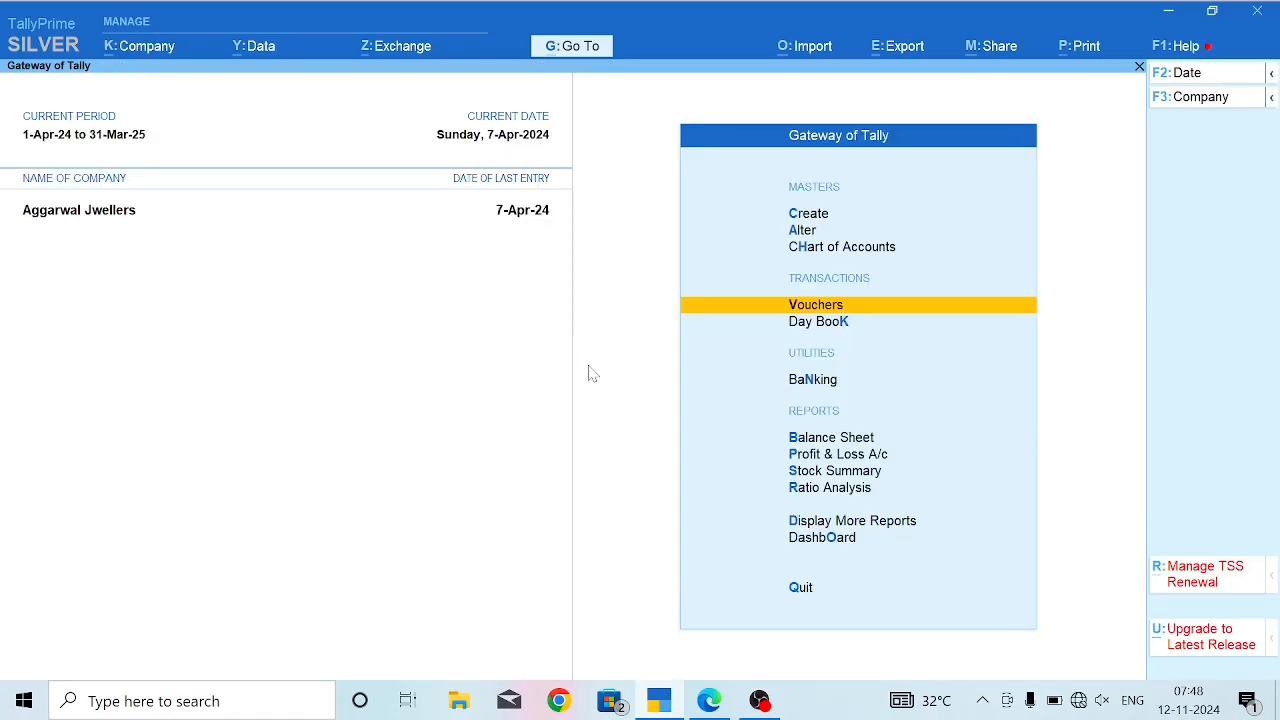
{"action": "key", "text": "Return"}
{"action": "key", "text": "F8"}
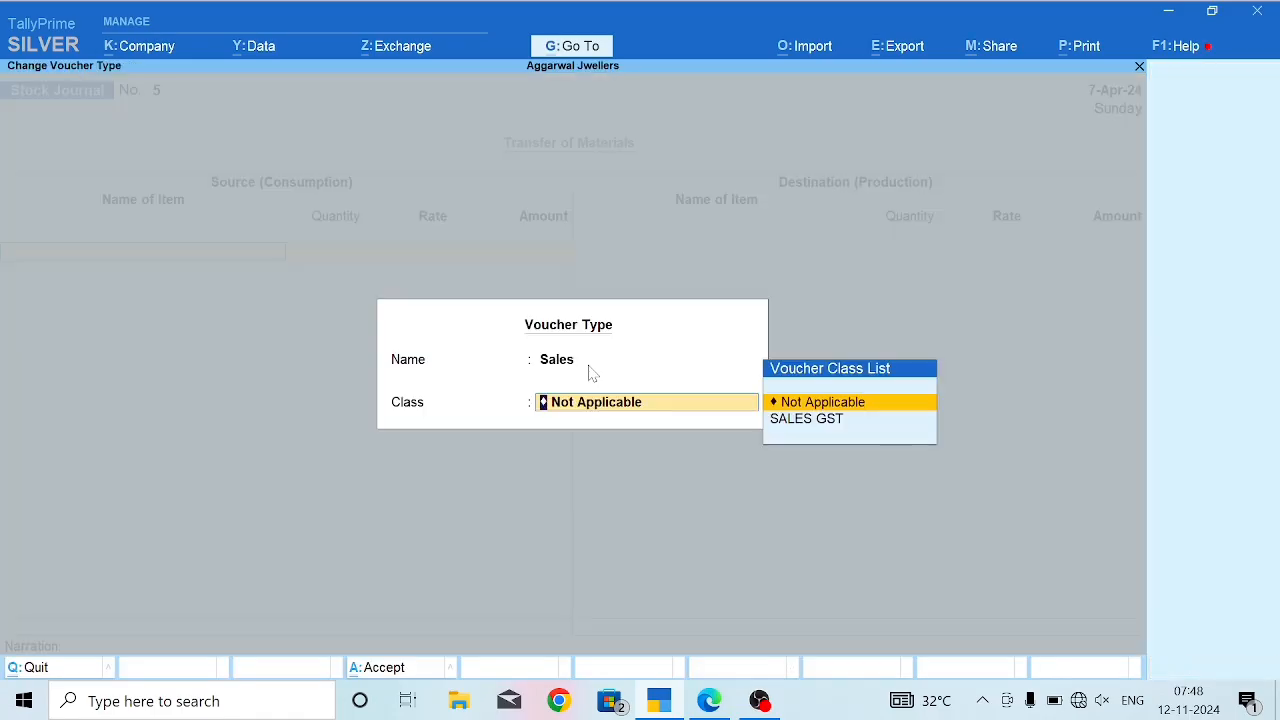
{"action": "key", "text": "Return"}
{"action": "key", "text": "Return"}
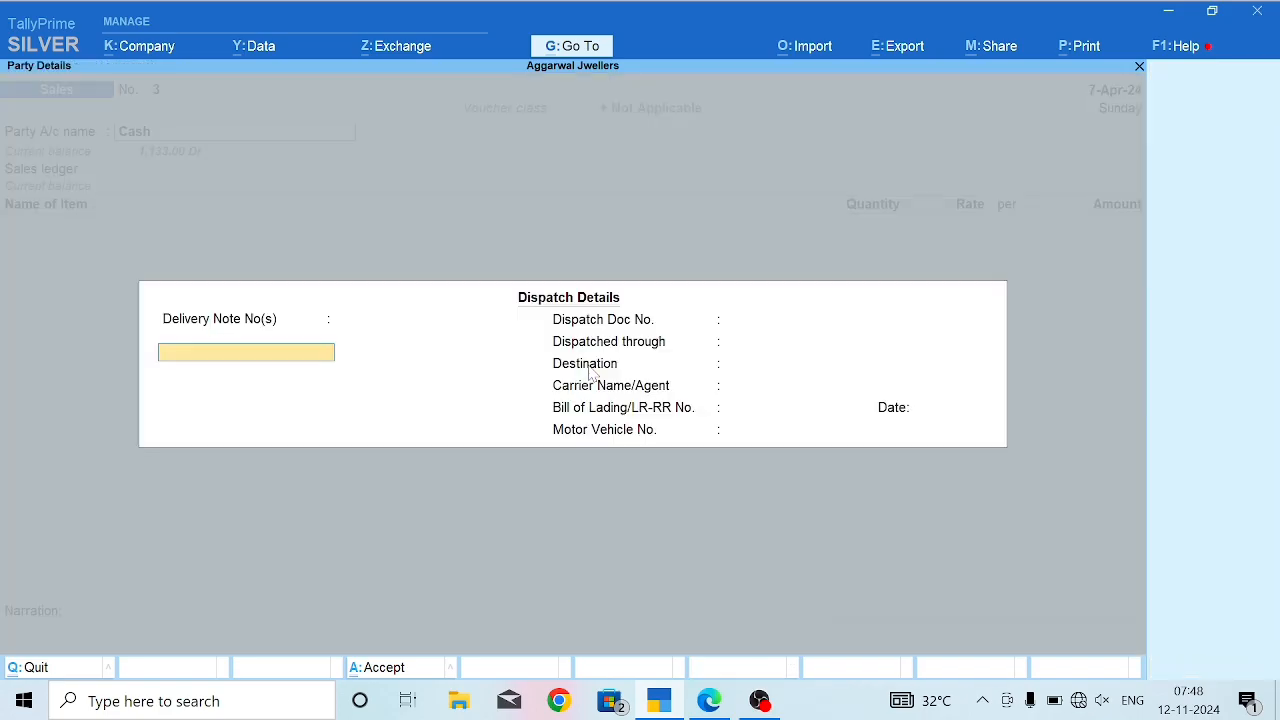
{"action": "key", "text": "ctrl+a"}
{"action": "key", "text": "ctrl+a"}
{"action": "key", "text": "Return"}
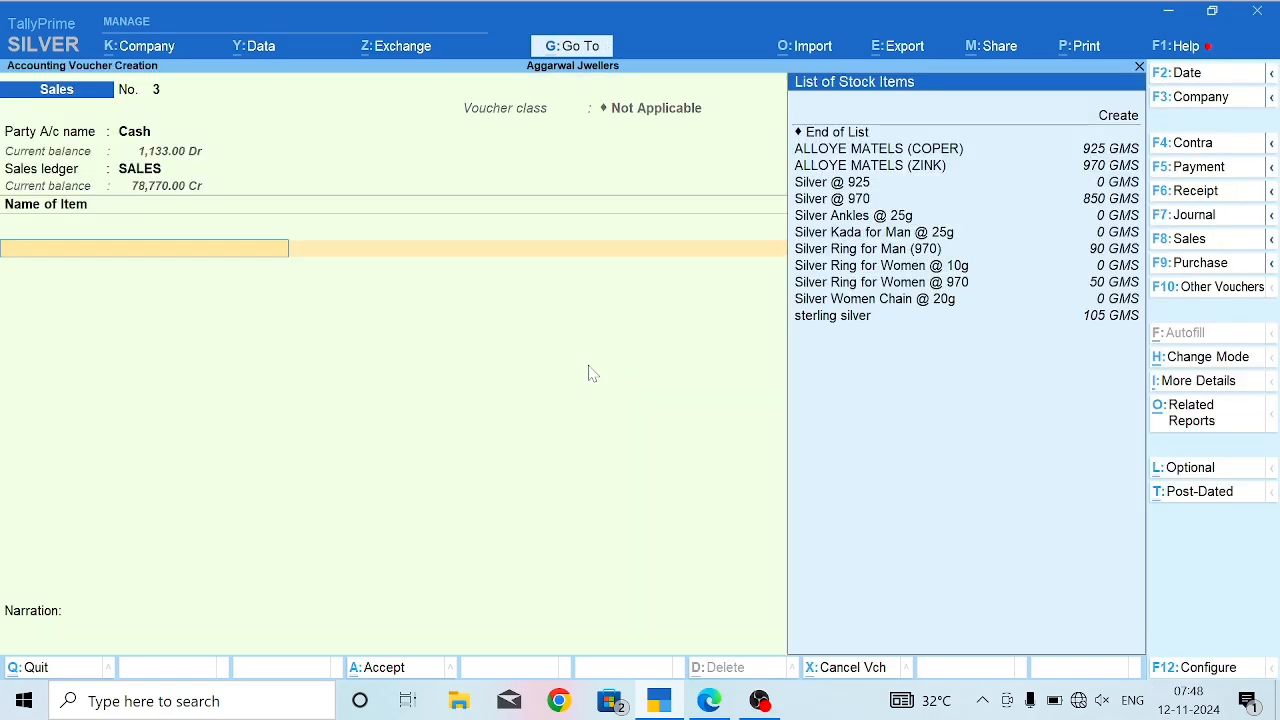
{"action": "key", "text": "Down"}
{"action": "key", "text": "Down"}
{"action": "key", "text": "Down"}
{"action": "key", "text": "Down"}
{"action": "key", "text": "Down"}
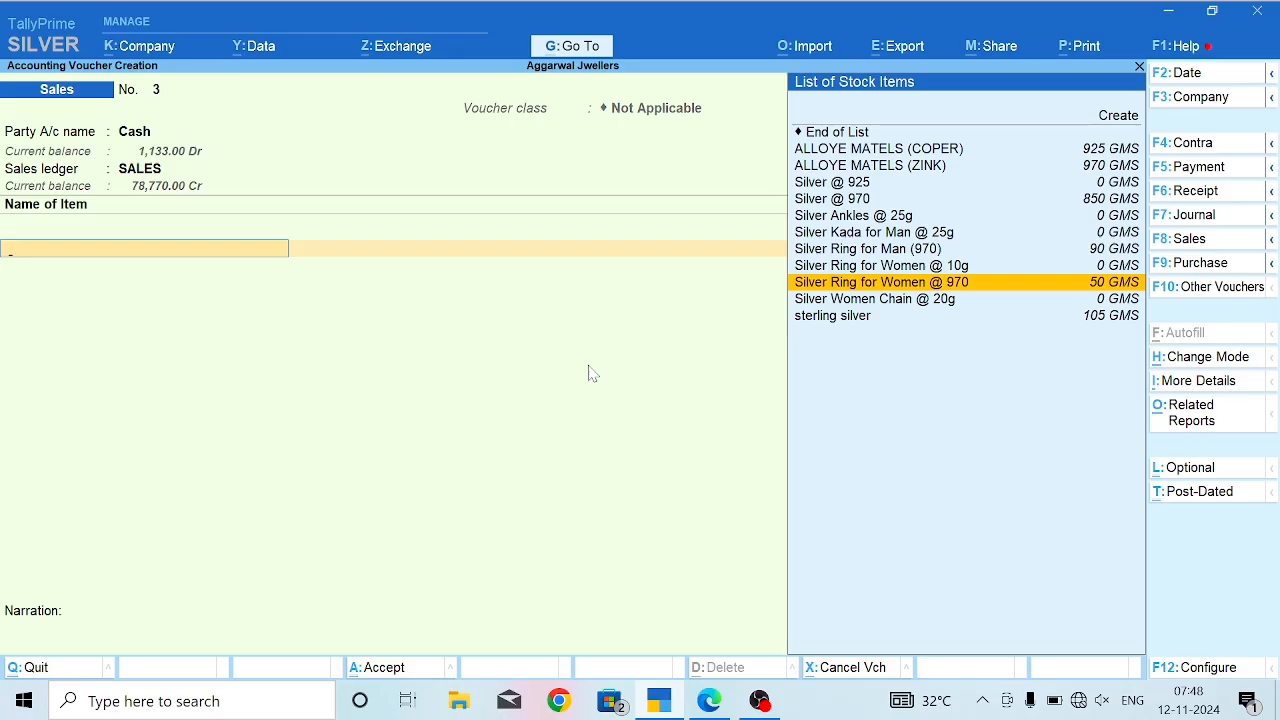
{"action": "key", "text": "Return"}
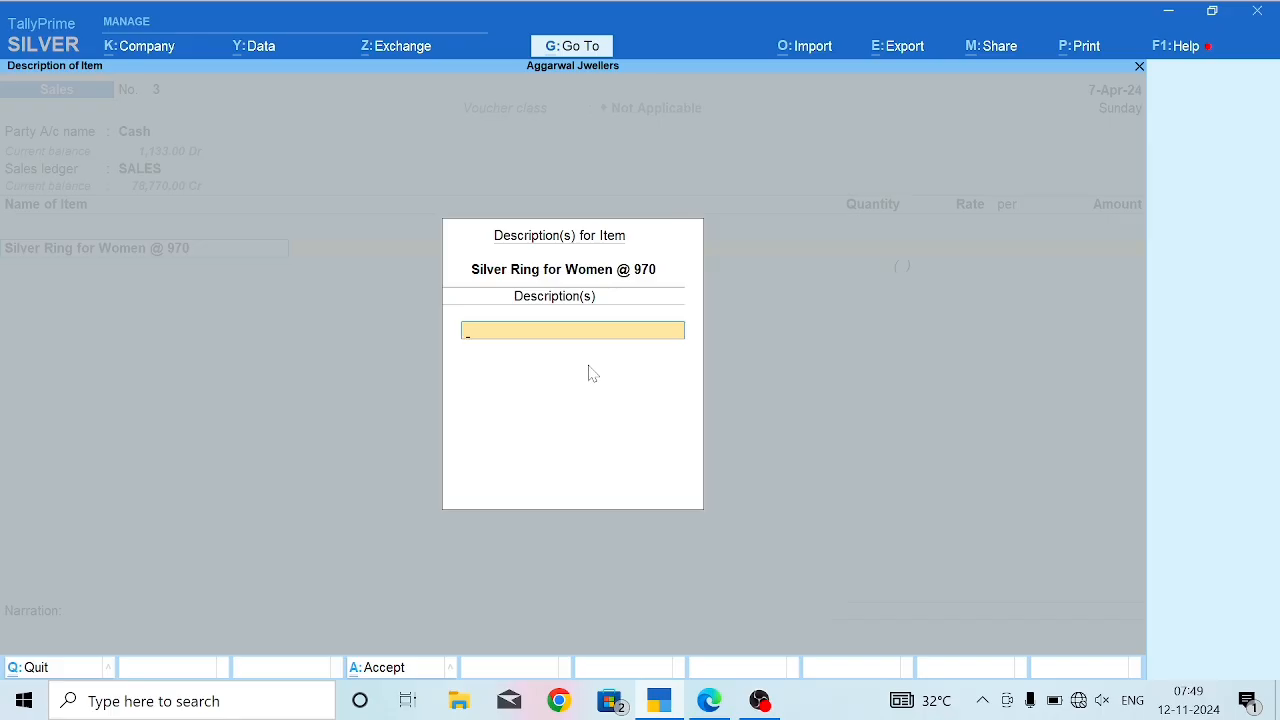
{"action": "key", "text": "Escape"}
{"action": "key", "text": "Escape"}
{"action": "key", "text": "Escape"}
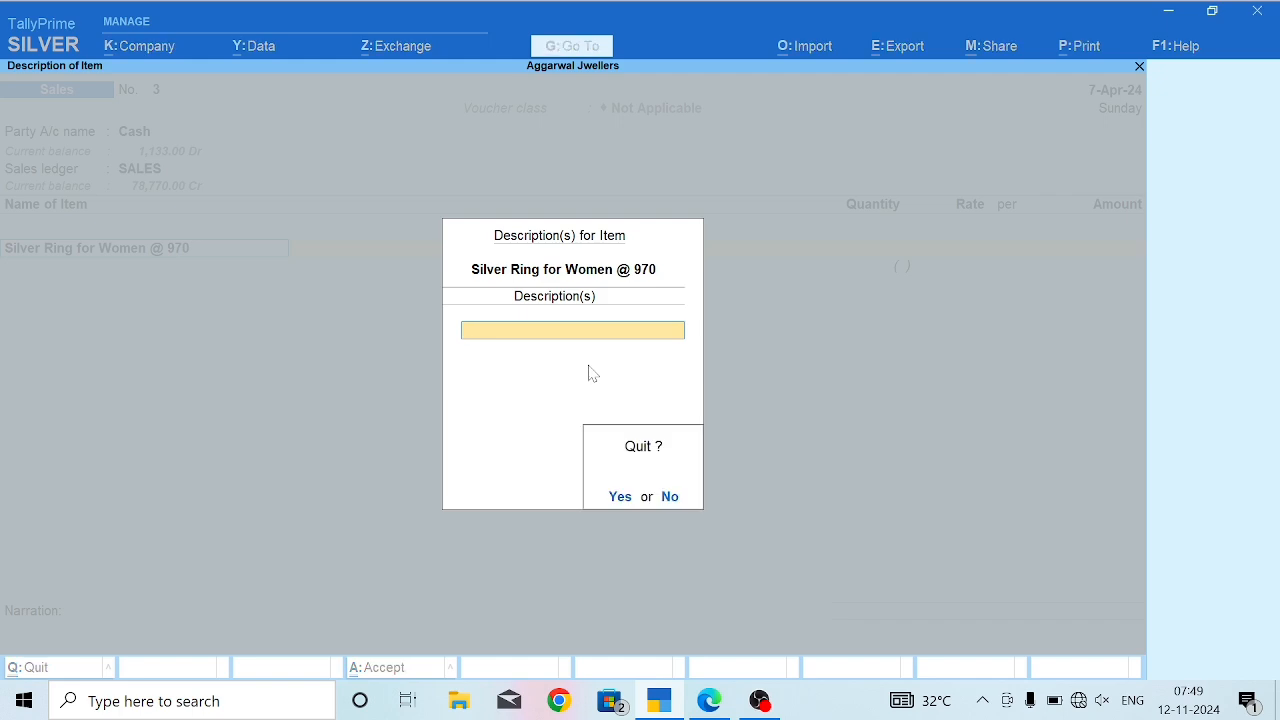
{"action": "key", "text": "y"}
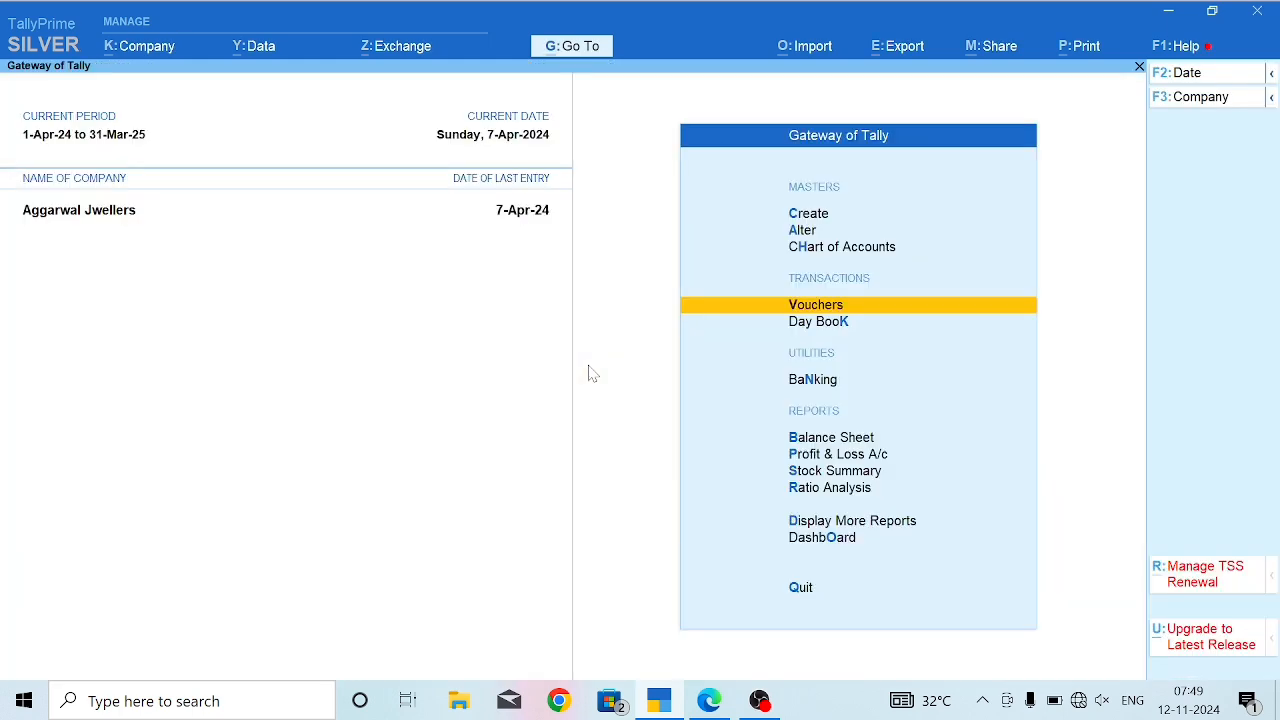
Examine the detailed Stock Summary for the closing quantities and rates of the men's and women's 970 silver rings, and close it.
{"action": "key", "text": "s"}
{"action": "key", "text": "alt+F5"}
{"action": "key", "text": "Down"}
{"action": "key", "text": "Down"}
{"action": "key", "text": "Down"}
{"action": "key", "text": "Down"}
{"action": "key", "text": "Down"}
{"action": "key", "text": "Down"}
{"action": "key", "text": "Down"}
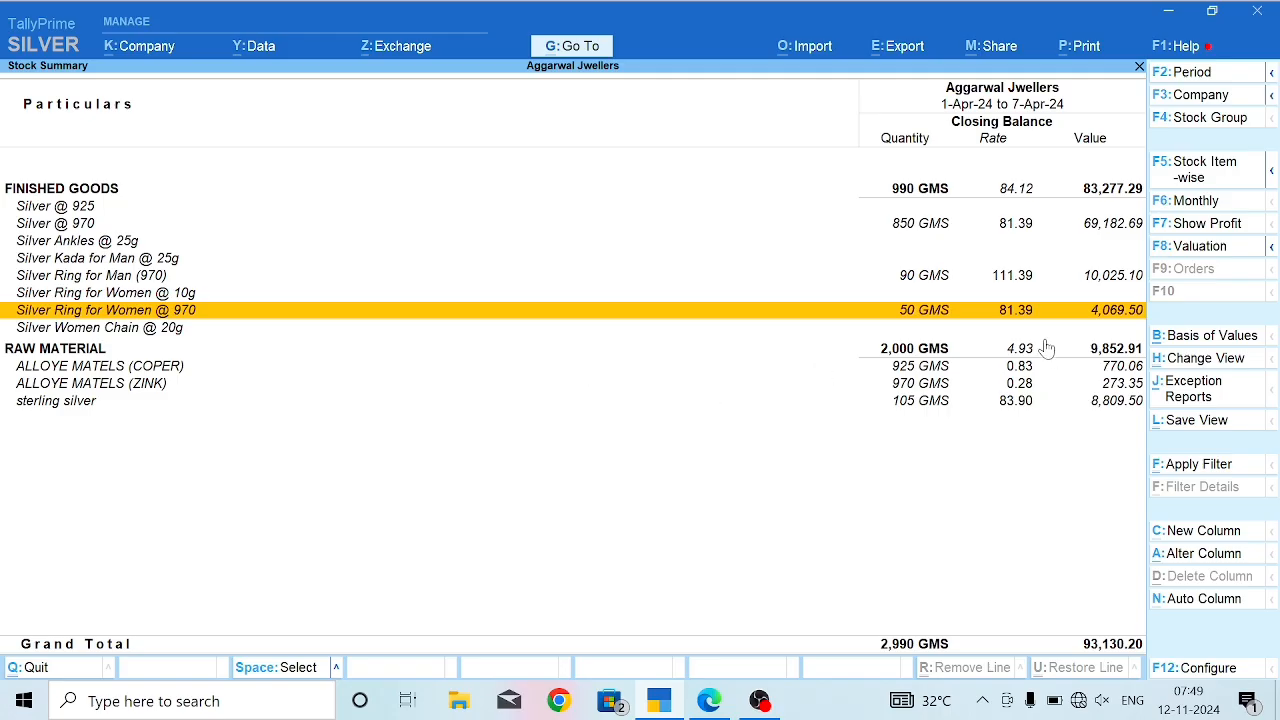
{"action": "left_click", "coordinate": [1021, 280]}
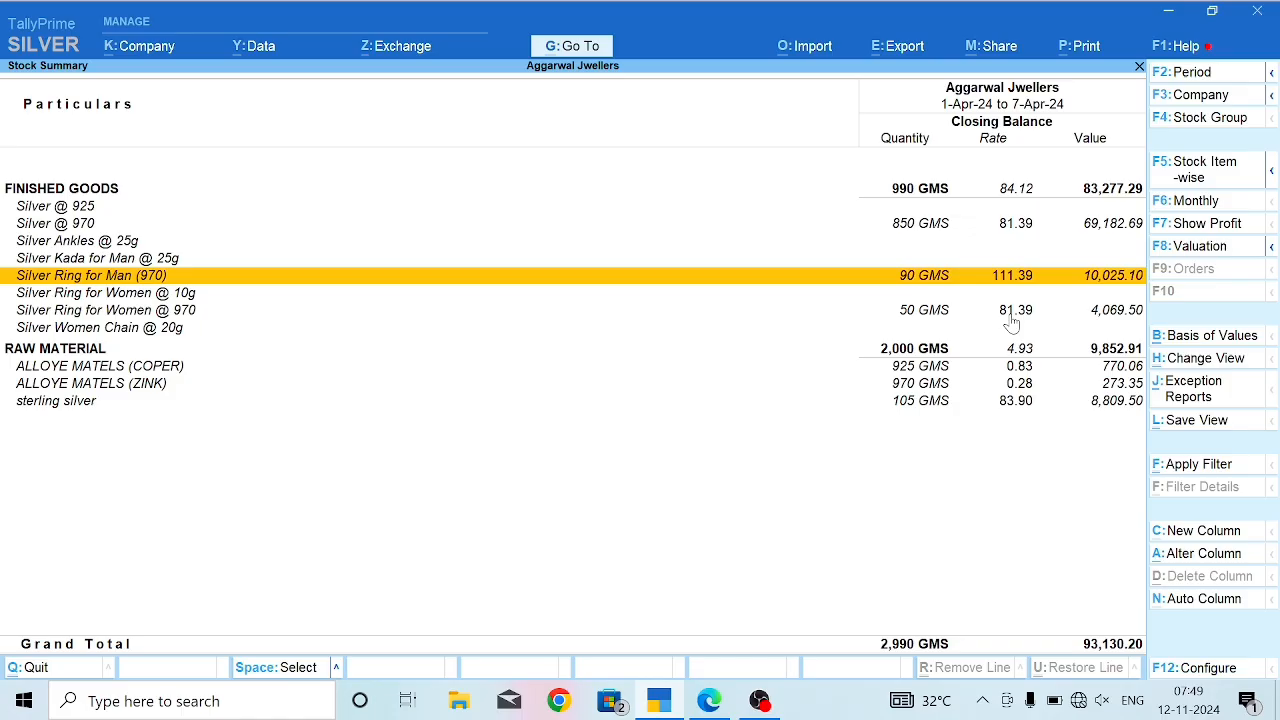
{"action": "key", "text": "Escape"}
{"action": "key", "text": "Escape"}
{"action": "key", "text": "Escape"}
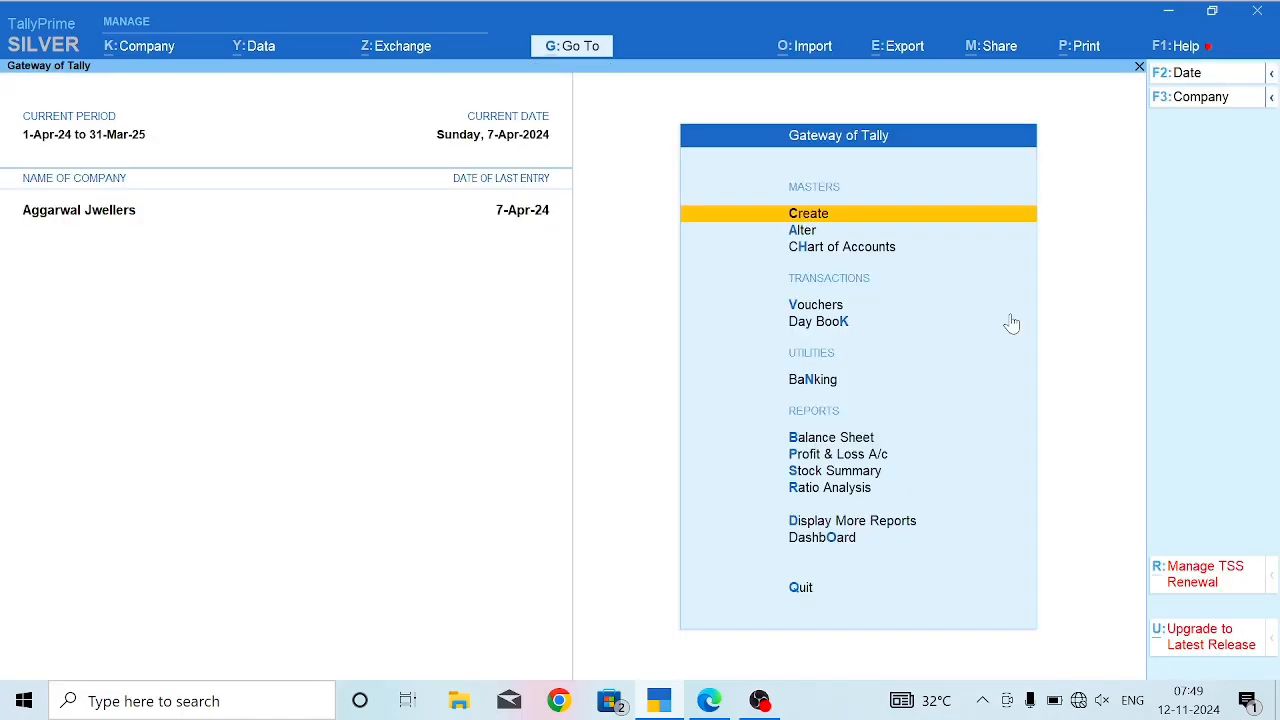
Start a Sales voucher with Cash as the party and the SALES ledger, leaving the dispatch details blank.
{"action": "key", "text": "v"}
{"action": "key", "text": "Return"}
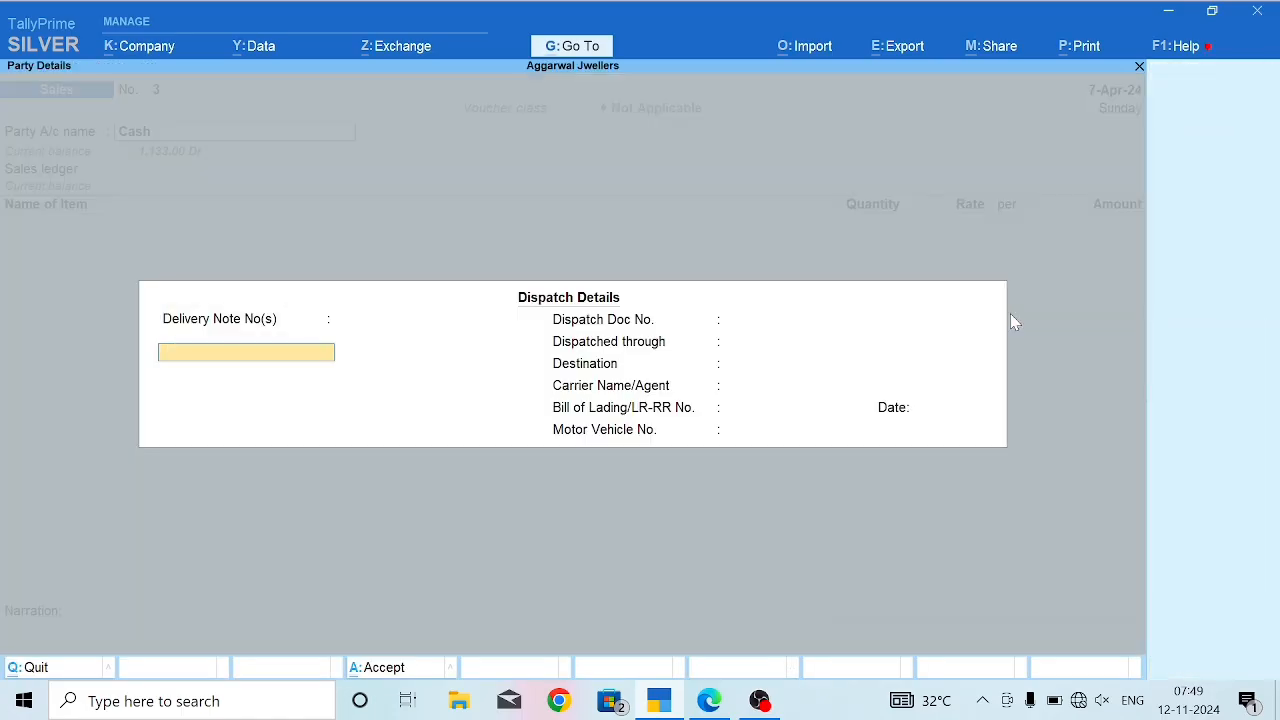
{"action": "key", "text": "ctrl+a"}
{"action": "key", "text": "Return"}
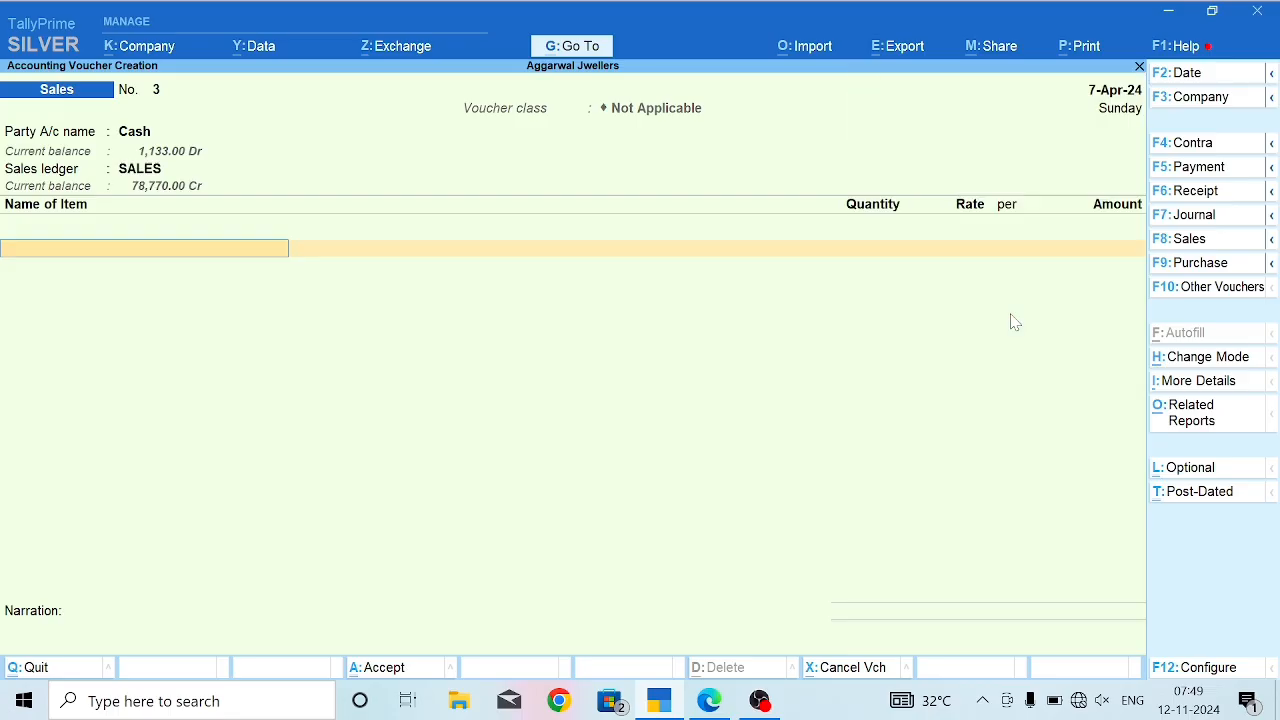
Select Silver Ring for Women @ 970 as the item to sell.
{"action": "key", "text": "Down"}
{"action": "key", "text": "Down"}
{"action": "key", "text": "Down"}
{"action": "key", "text": "Down"}
{"action": "key", "text": "Down"}
{"action": "key", "text": "Down"}
{"action": "key", "text": "Down"}
{"action": "key", "text": "Down"}
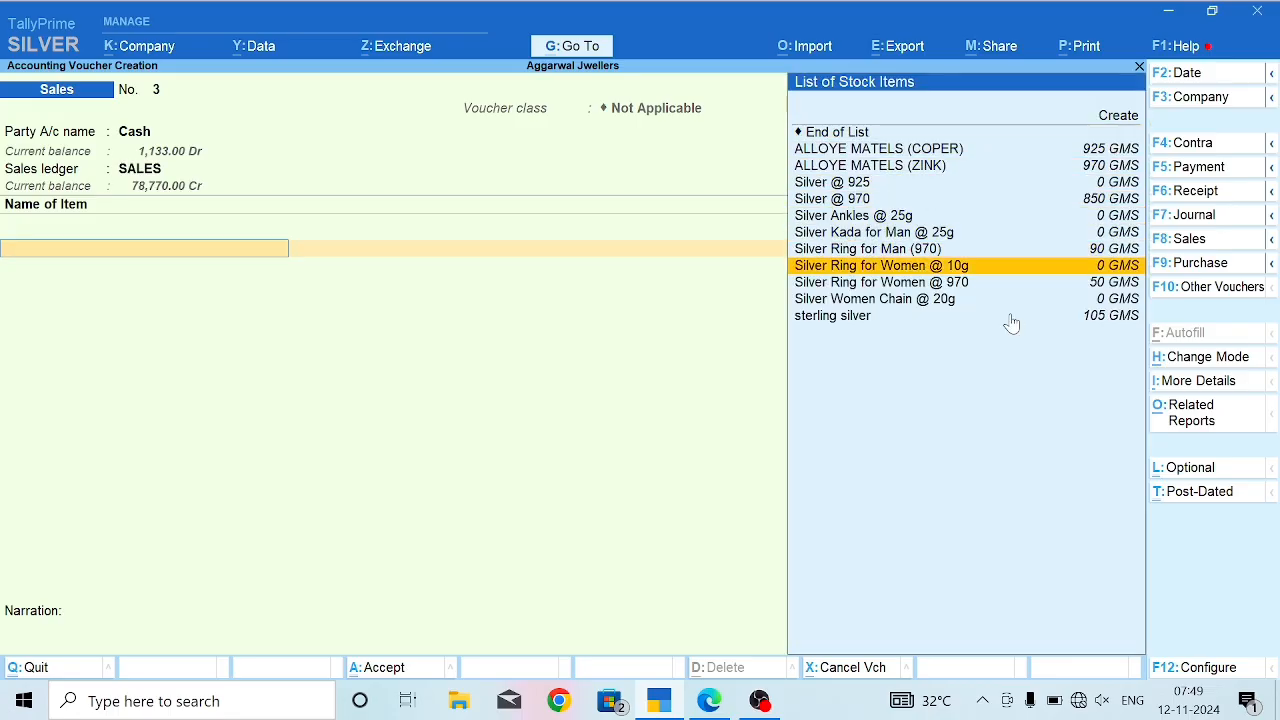
{"action": "key", "text": "Down"}
{"action": "key", "text": "Return"}
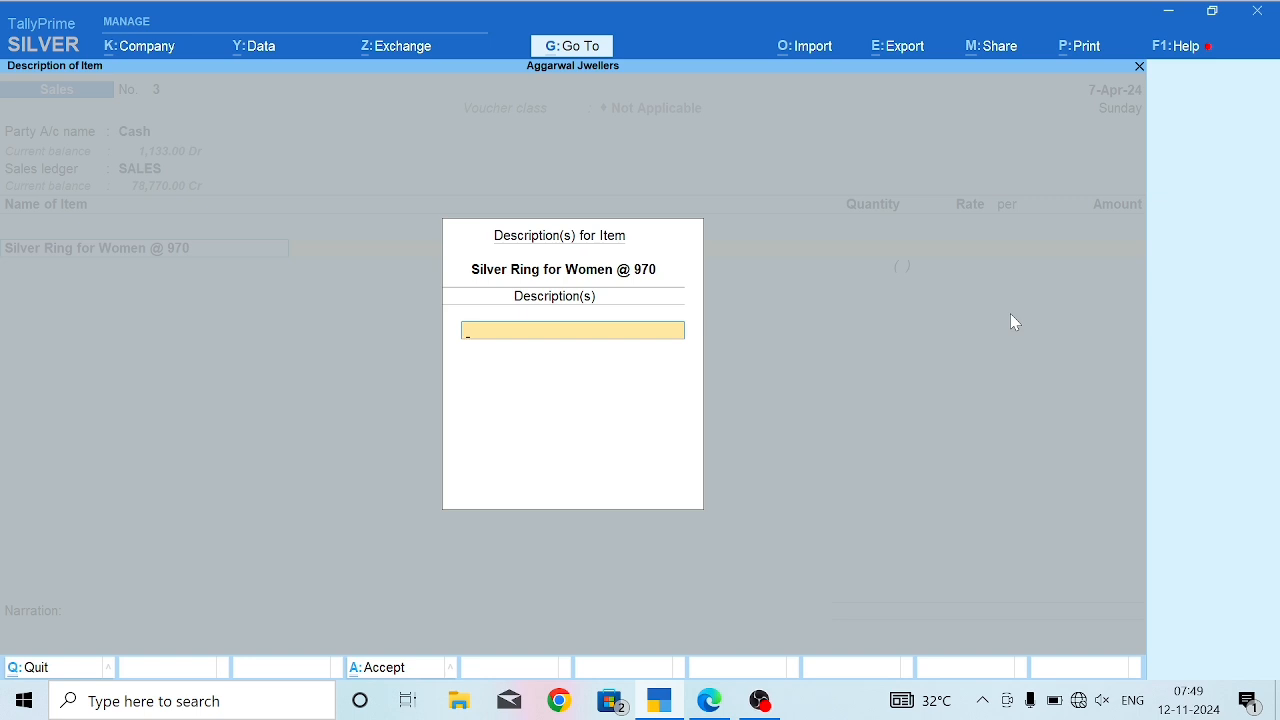
Enter "25 R.S/gm" as the ring's description and set its quantity to 10 GMS.
{"action": "type", "text": "25 R.S/gm"}
{"action": "key", "text": "Return"}
{"action": "key", "text": "Return"}
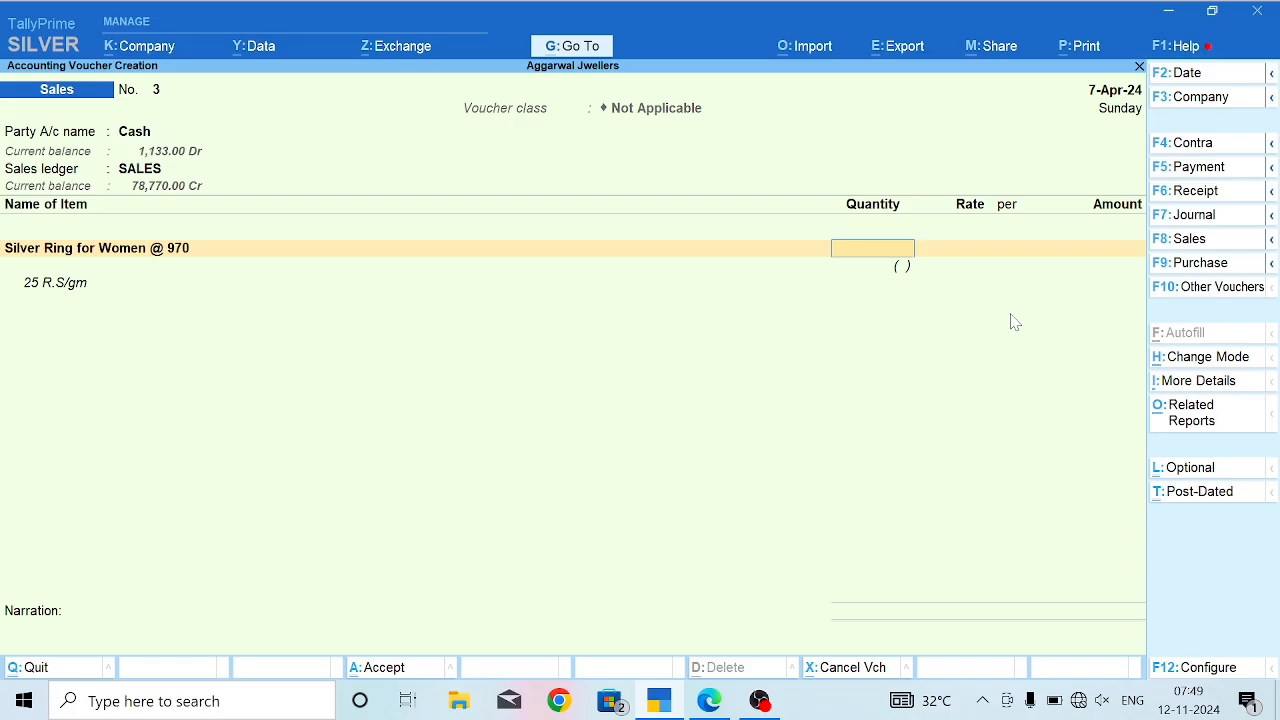
{"action": "type", "text": "10"}
{"action": "key", "text": "Return"}
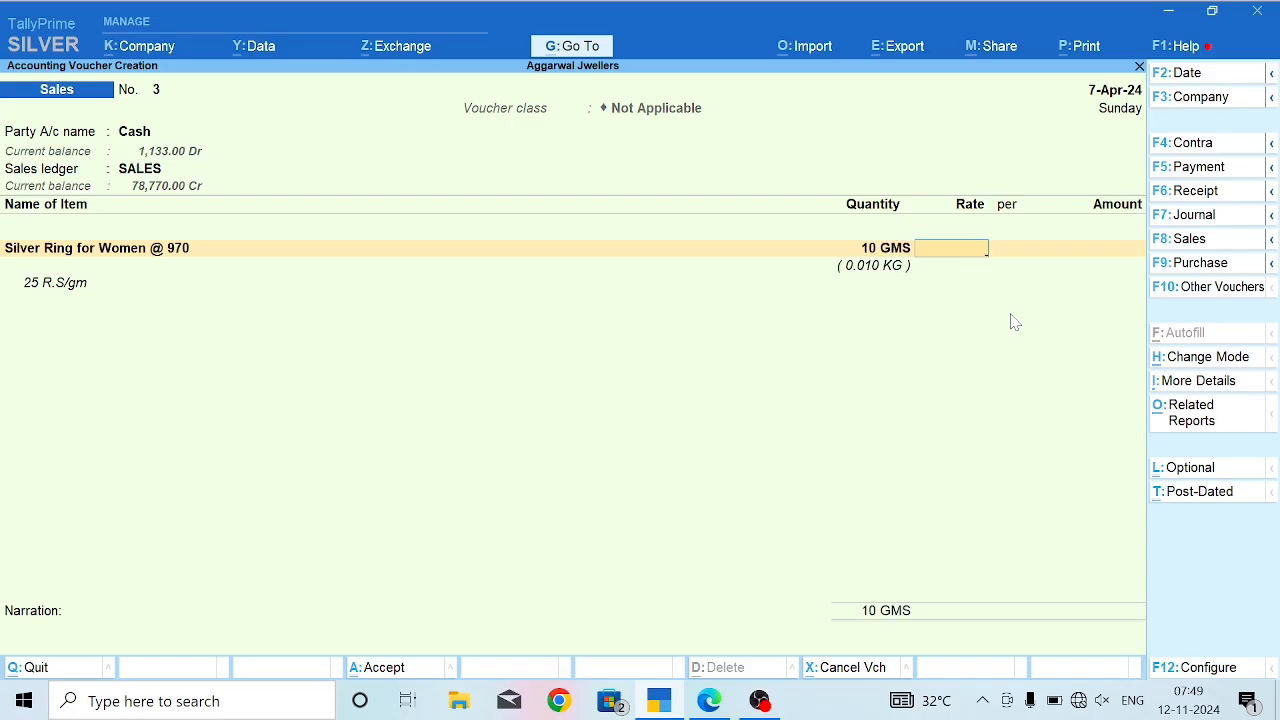
Set the women's ring rate to 81.39 per GMS, keep its description, and finish the item list.
{"action": "type", "text": "81.39"}
{"action": "key", "text": "Return"}
{"action": "key", "text": "Return"}
{"action": "key", "text": "Return"}
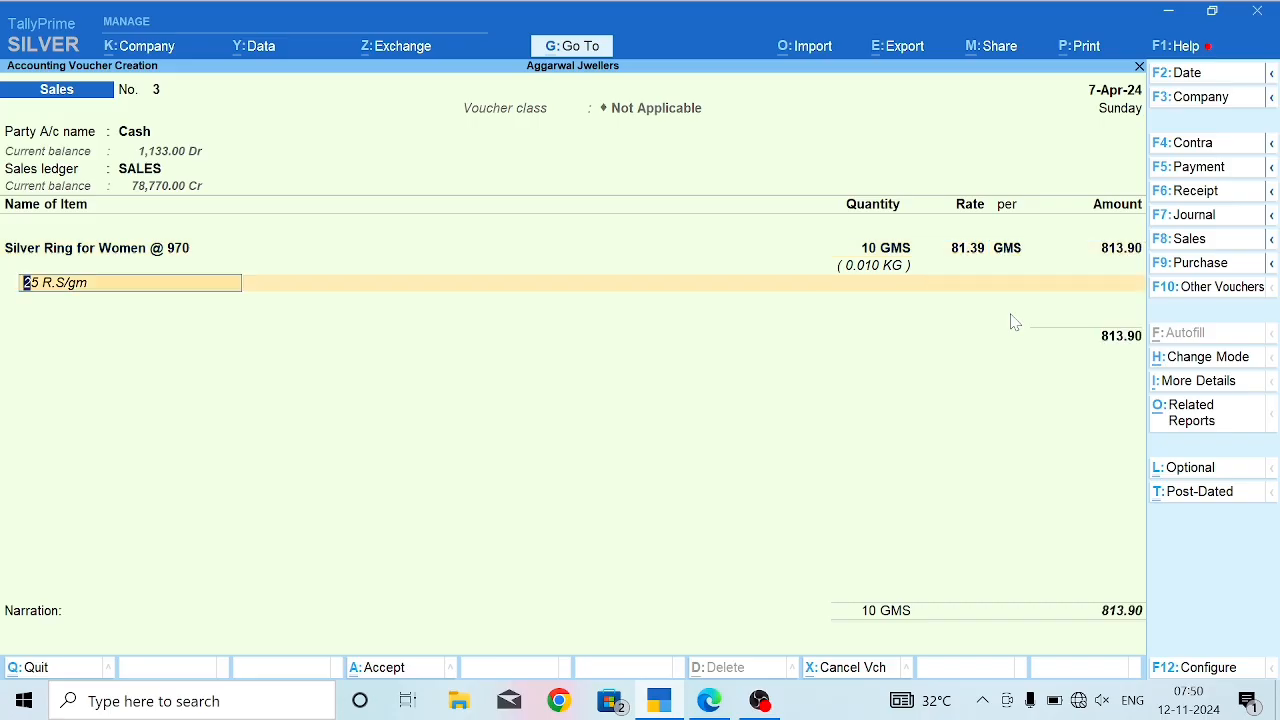
{"action": "key", "text": "Return"}
{"action": "key", "text": "Return"}
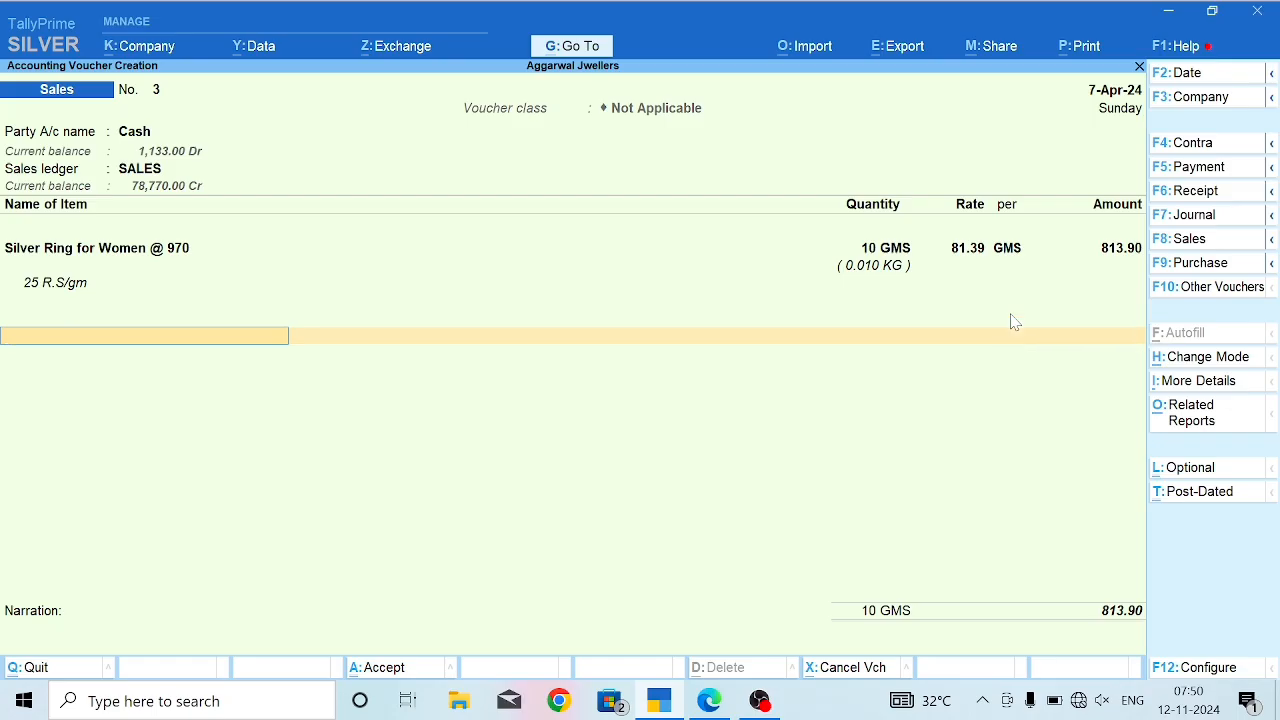
Add the CGST, SGST and ROUND OFF ledgers with their calculated amounts below the women's ring.
{"action": "type", "text": "C"}
{"action": "key", "text": "Return"}
{"action": "key", "text": "Return"}
{"action": "type", "text": "S"}
{"action": "key", "text": "Return"}
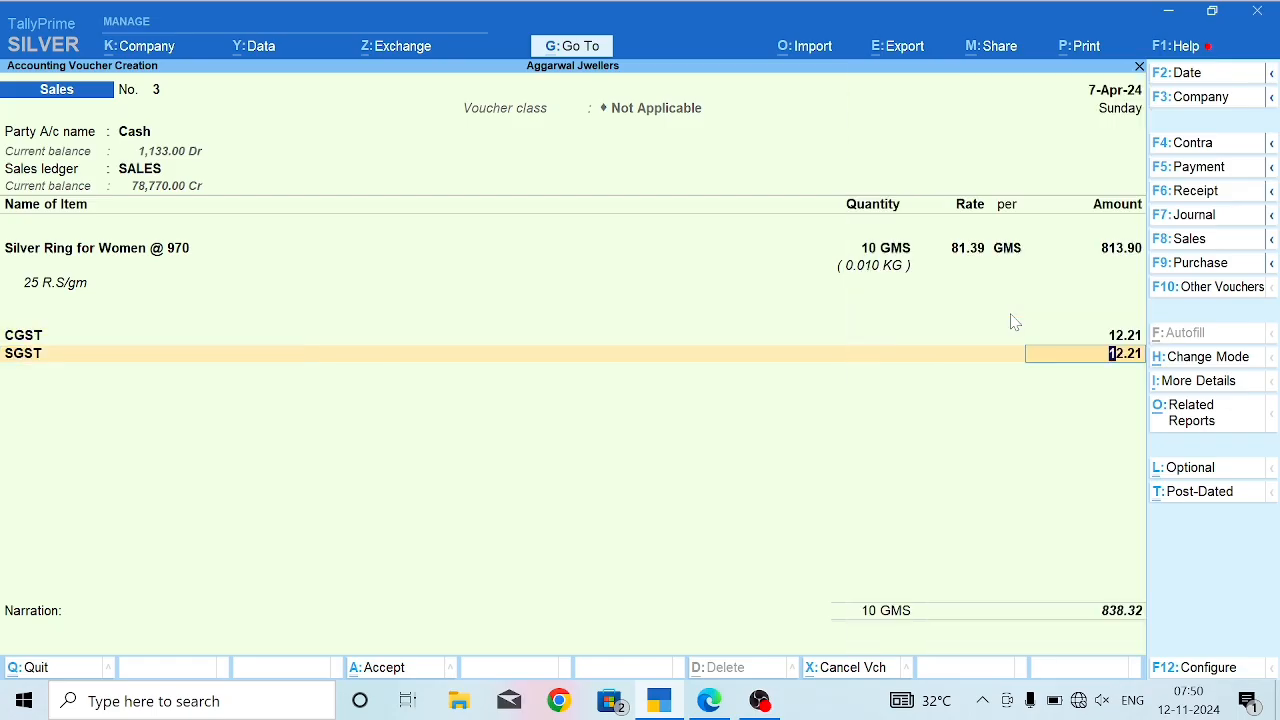
{"action": "key", "text": "Return"}
{"action": "type", "text": "Ro"}
{"action": "key", "text": "Return"}
{"action": "key", "text": "Return"}
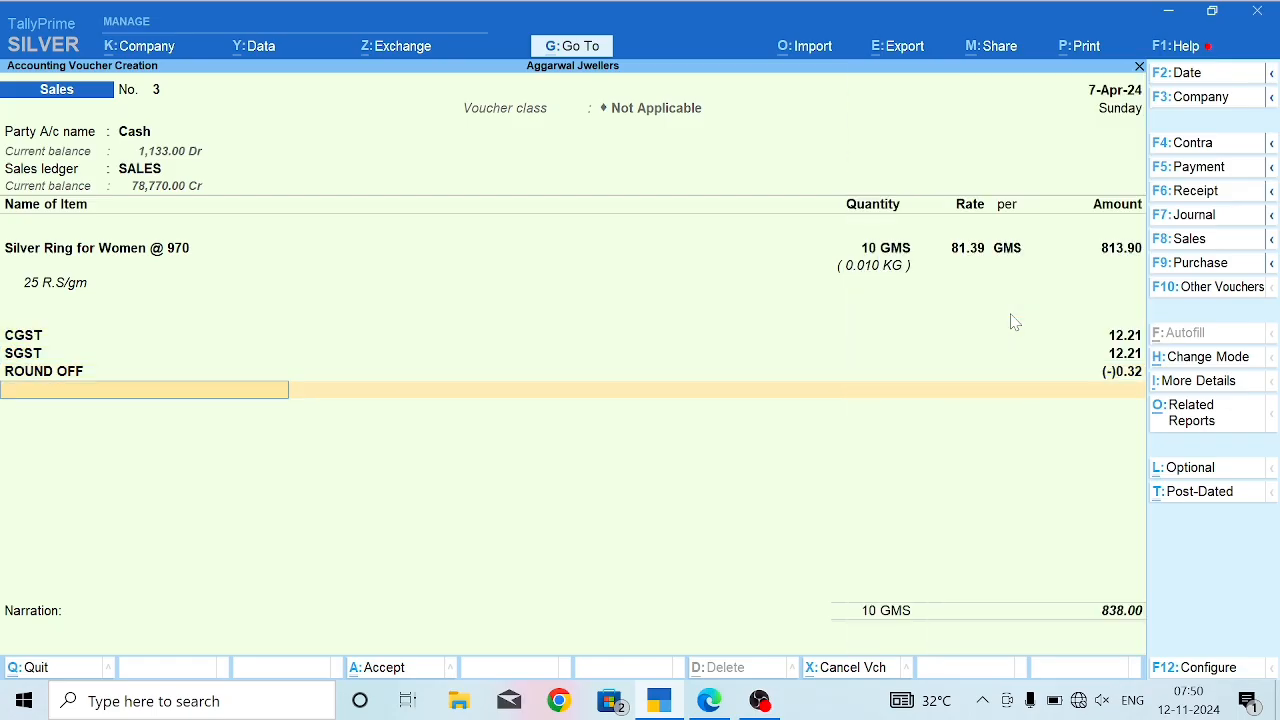
Add the MAKING CHARGES ledger with an amount of 250 and save the Sales voucher.
{"action": "type", "text": "Ma"}
{"action": "key", "text": "Return"}
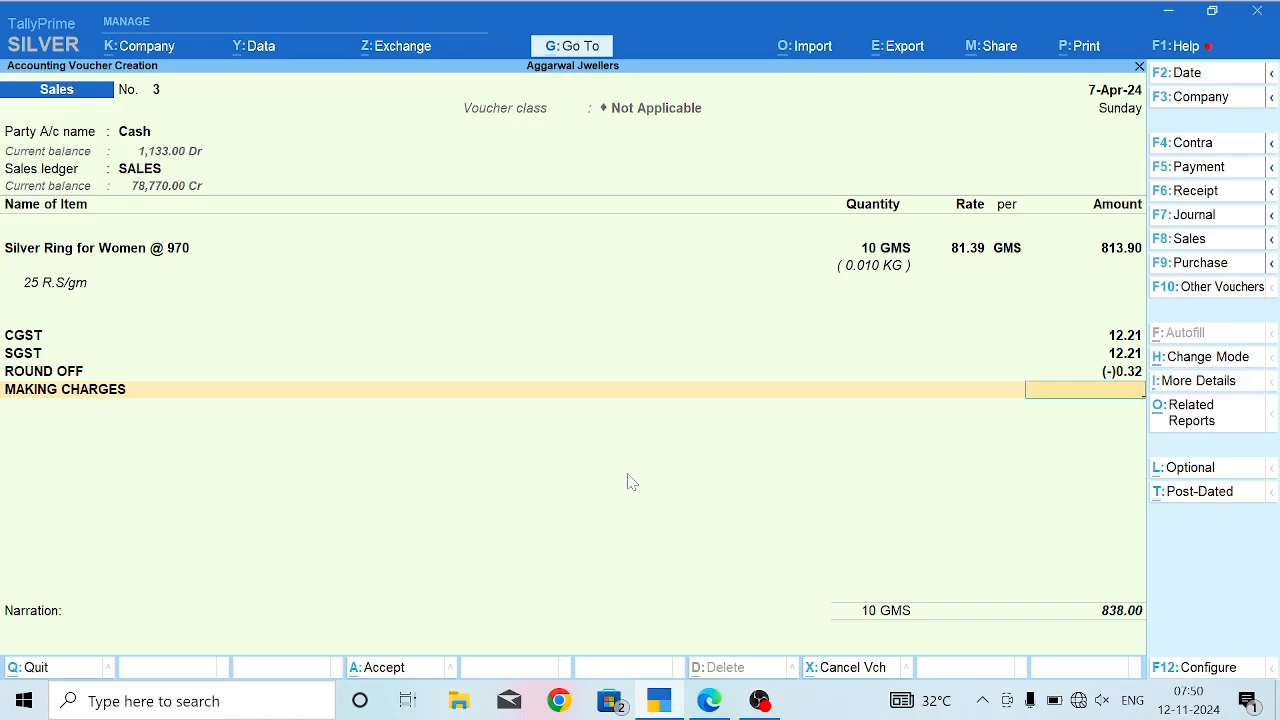
{"action": "type", "text": "250"}
{"action": "key", "text": "Return"}
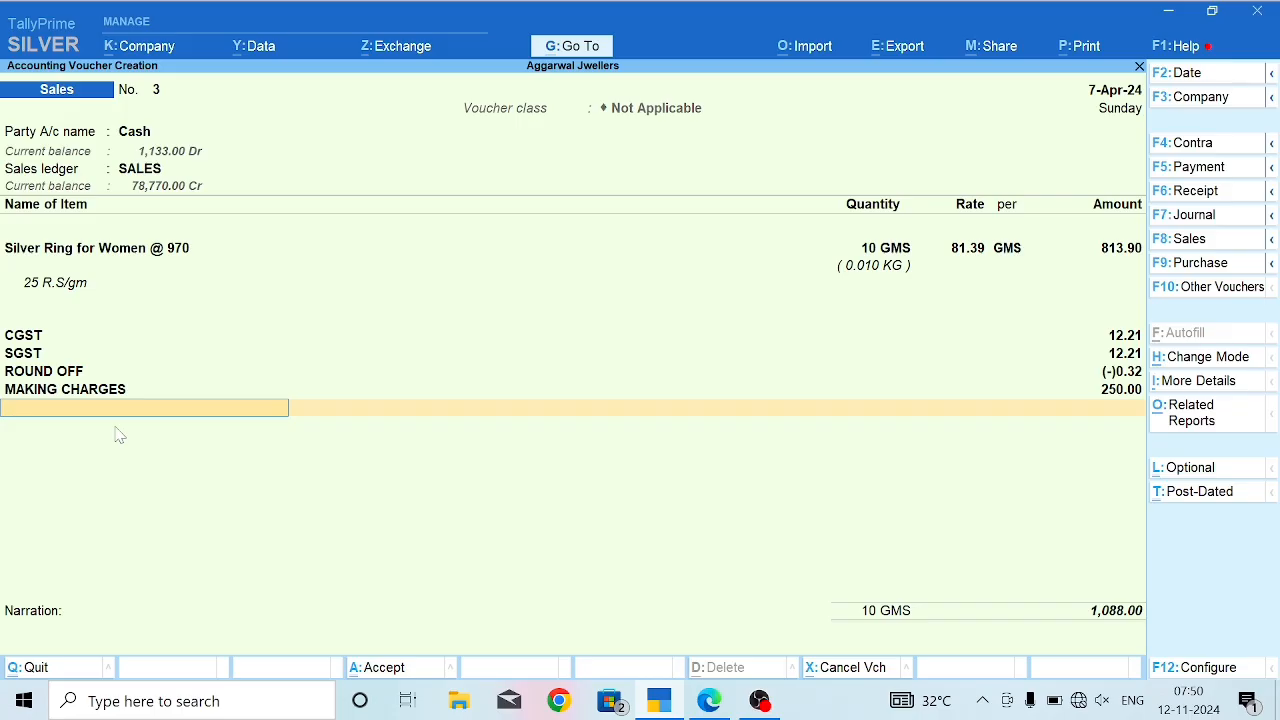
{"action": "key", "text": "Return"}
{"action": "key", "text": "Return"}
{"action": "key", "text": "Return"}
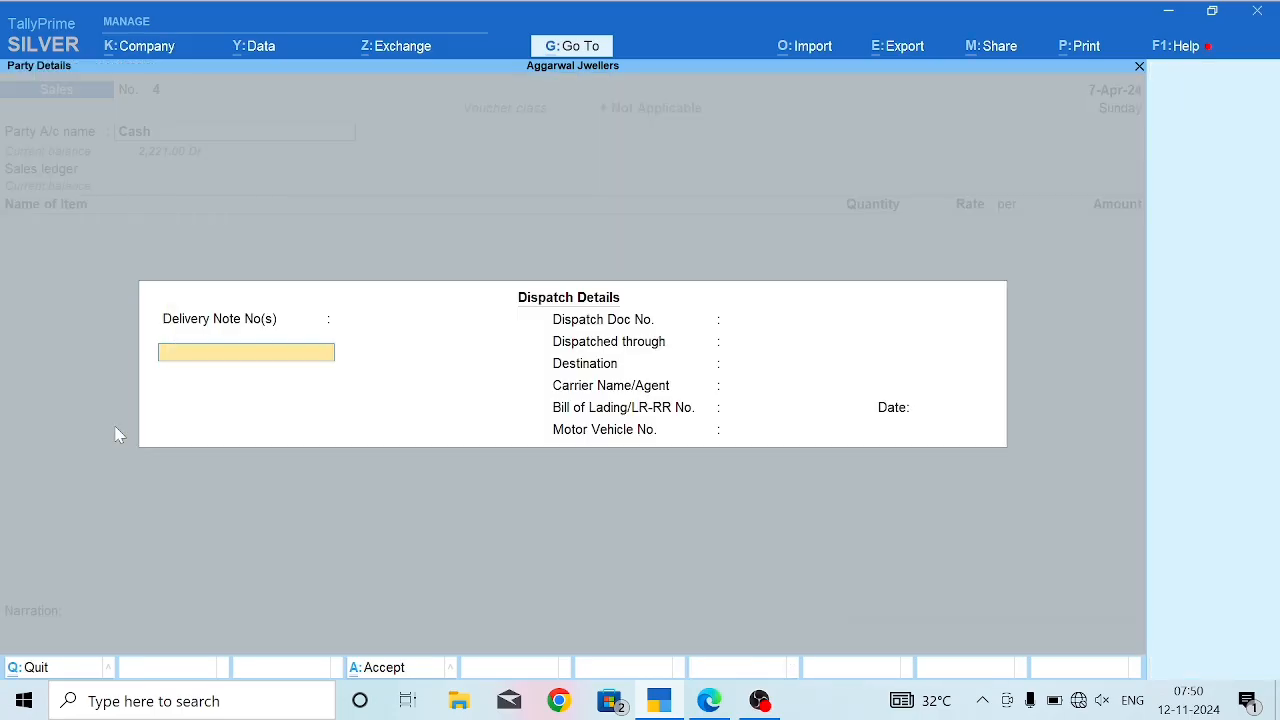
Leave the blank Sales voucher and start a Stock Journal voucher dated 8-Apr-24.
{"action": "key", "text": "Escape"}
{"action": "key", "text": "Escape"}
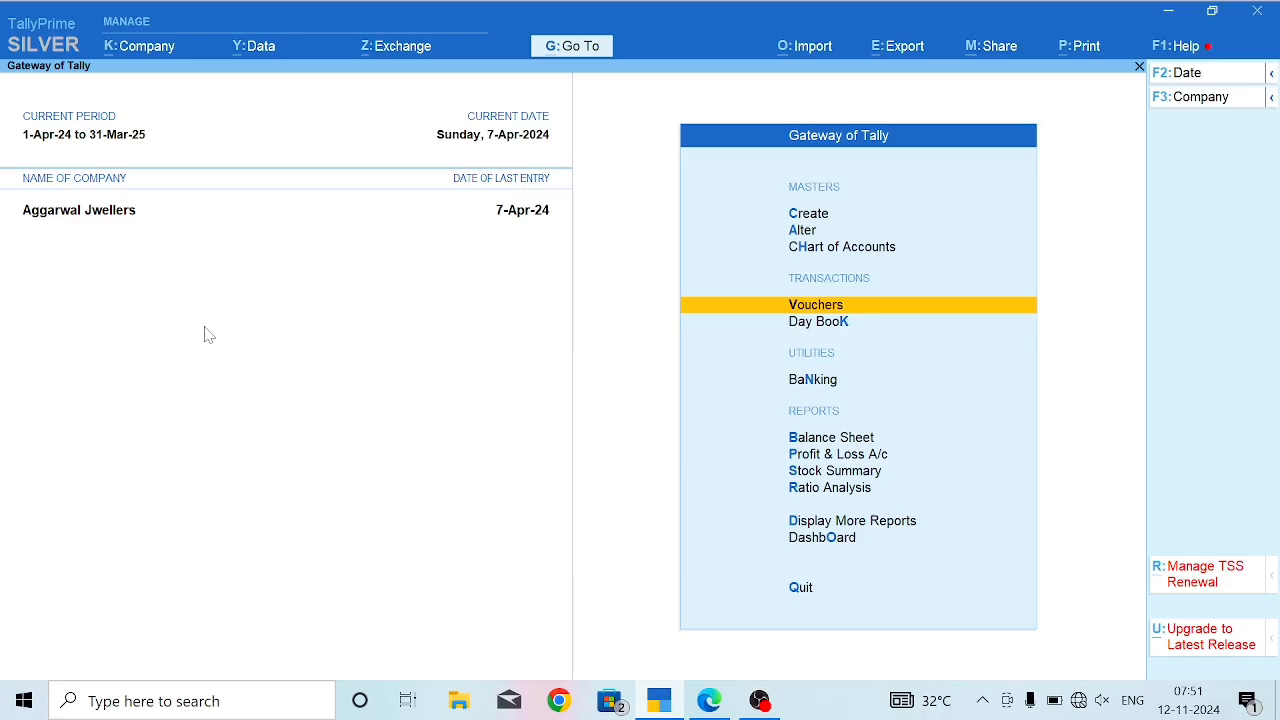
{"action": "key", "text": "Return"}
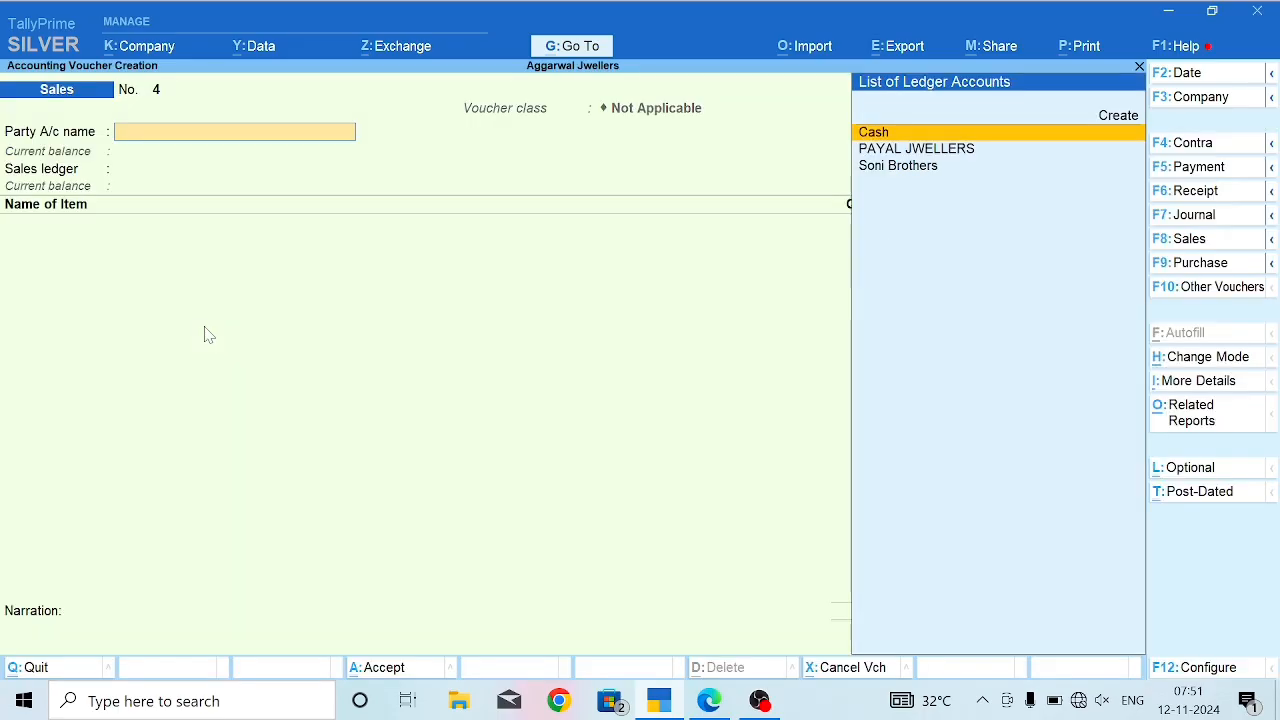
{"action": "key", "text": "alt+F7"}
{"action": "key", "text": "Return"}
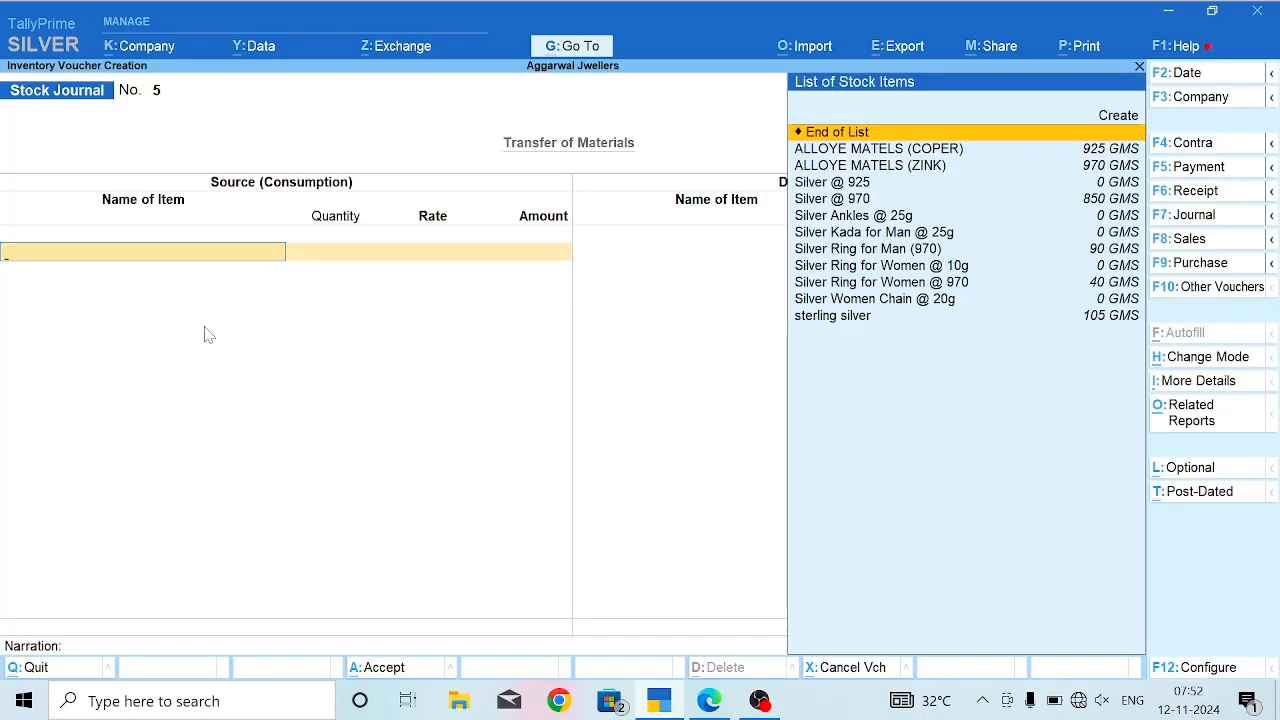
Select Silver @ 970 as the consumption item, leaving its description blank.
{"action": "key", "text": "Down"}
{"action": "key", "text": "Down"}
{"action": "key", "text": "Down"}
{"action": "key", "text": "Down"}
{"action": "key", "text": "Return"}
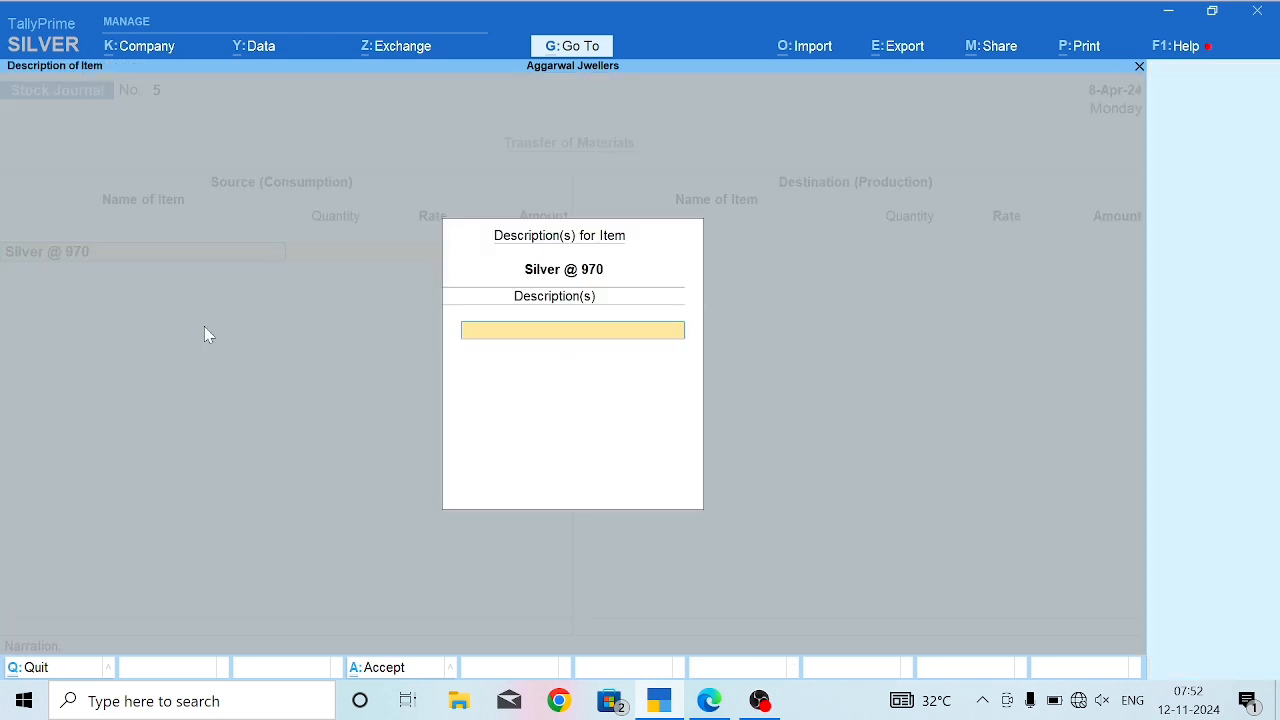
{"action": "key", "text": "Return"}
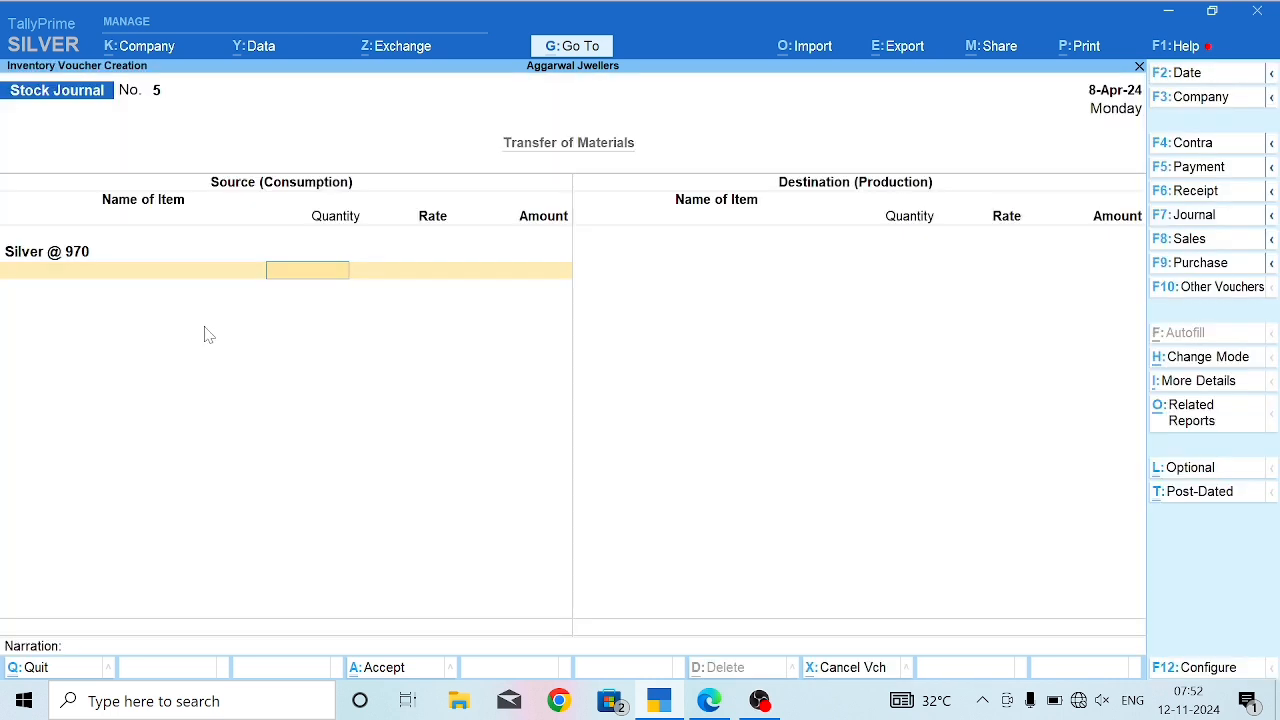
Set the consumed Silver @ 970 quantity to 20 GMS, accept its proposed rate and amount, and end the source list.
{"action": "type", "text": "20"}
{"action": "key", "text": "Return"}
{"action": "key", "text": "Return"}
{"action": "key", "text": "Return"}
{"action": "key", "text": "Return"}
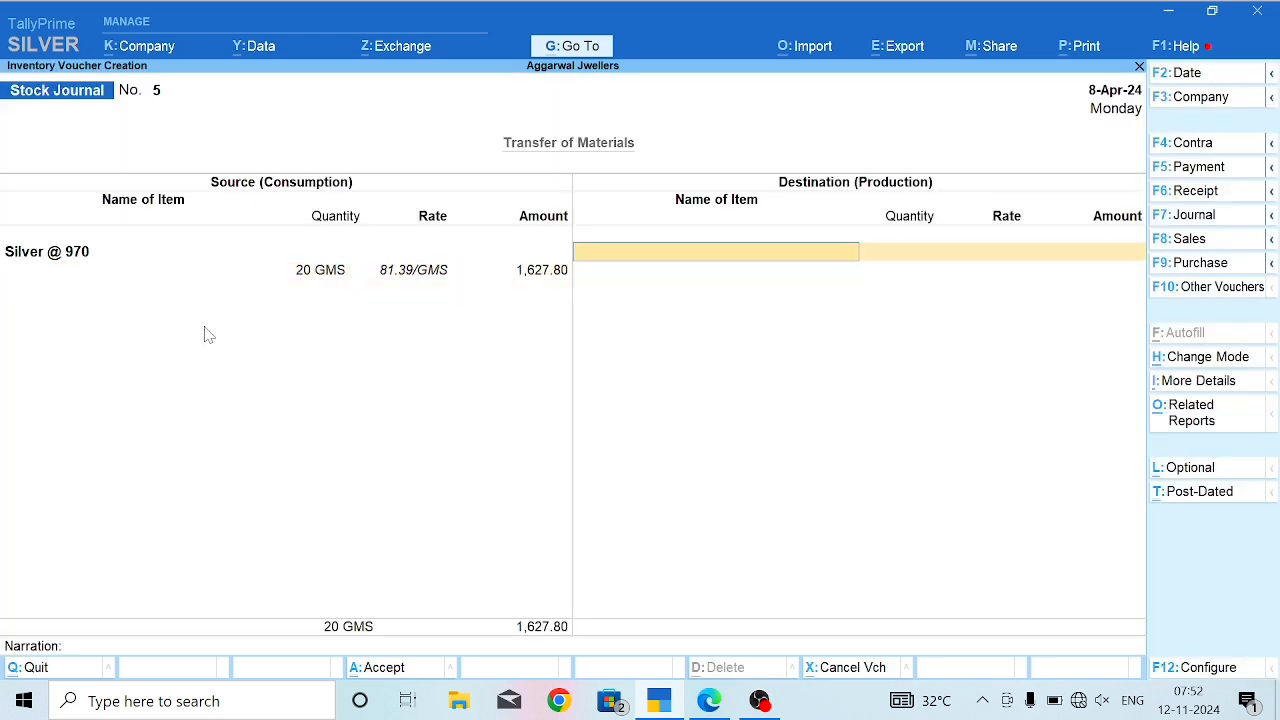
{"action": "key", "text": "BackSpace"}
{"action": "key", "text": "Return"}
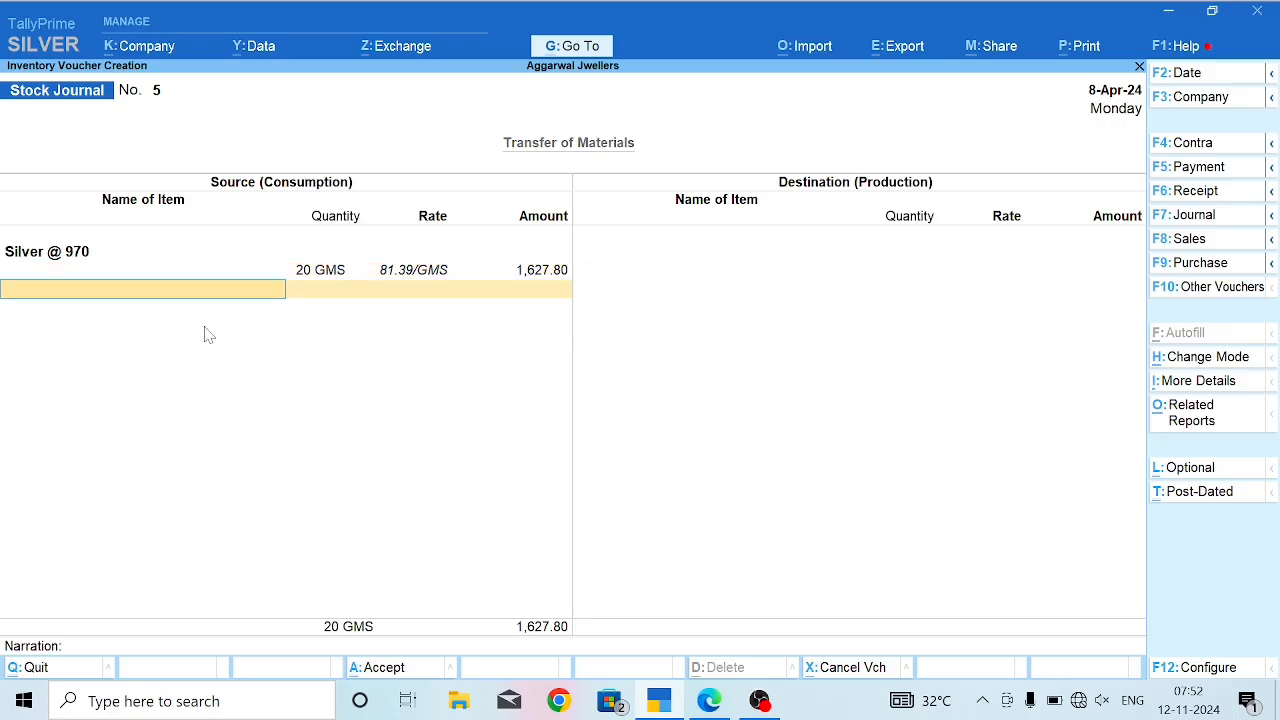
{"action": "key", "text": "Return"}
Start a new stock item for the production side named "Women Anckle @ 970", without an alias.
{"action": "key", "text": "alt+c"}
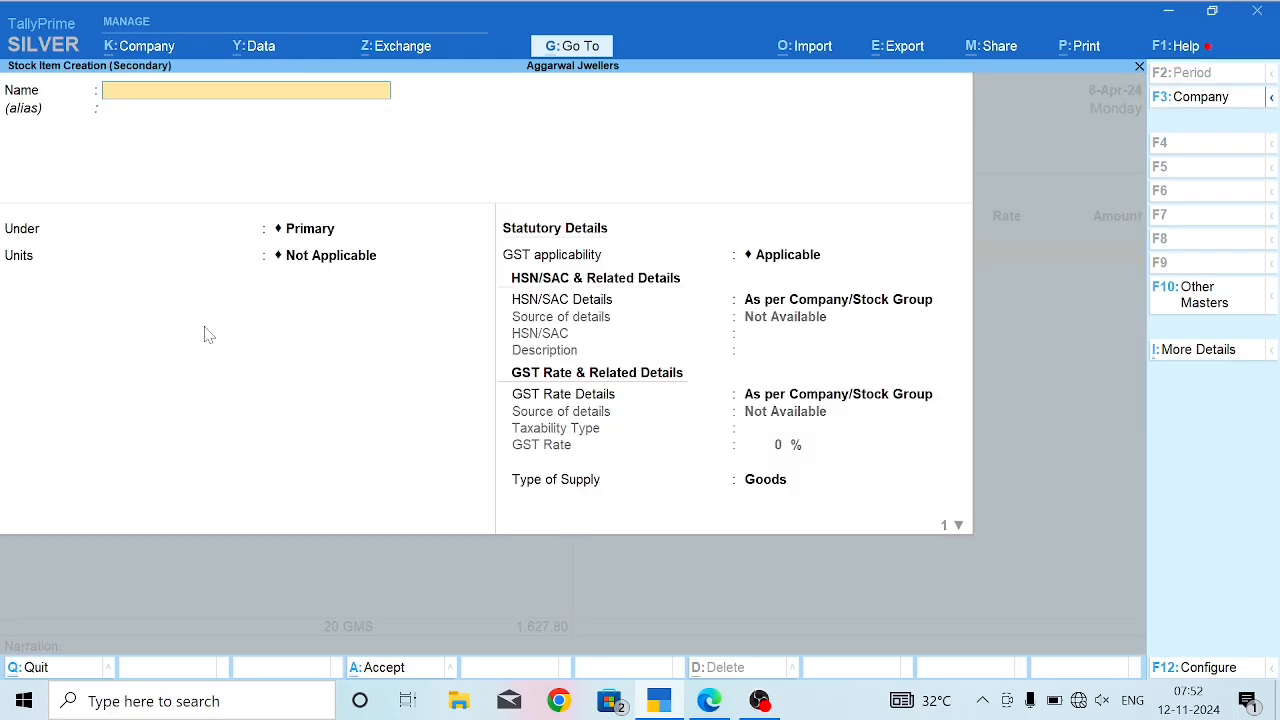
{"action": "type", "text": "Women anckle @"}
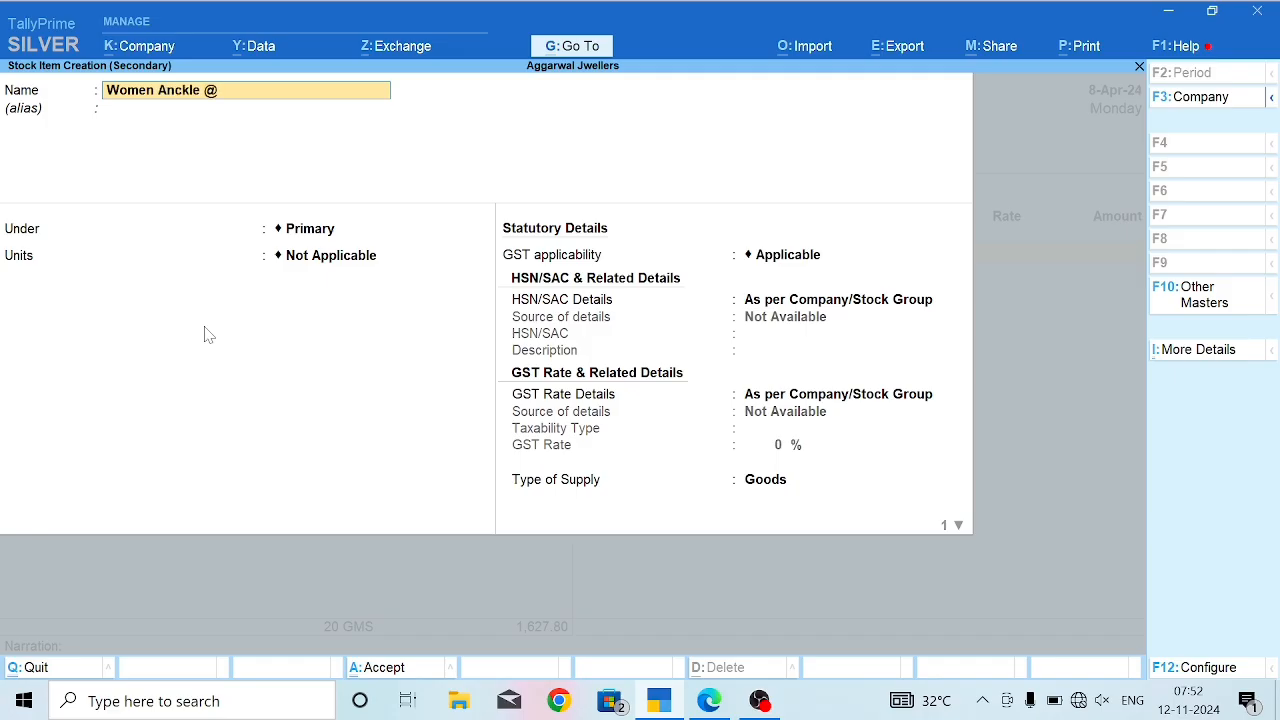
{"action": "type", "text": " 970"}
{"action": "key", "text": "Return"}
{"action": "key", "text": "Return"}
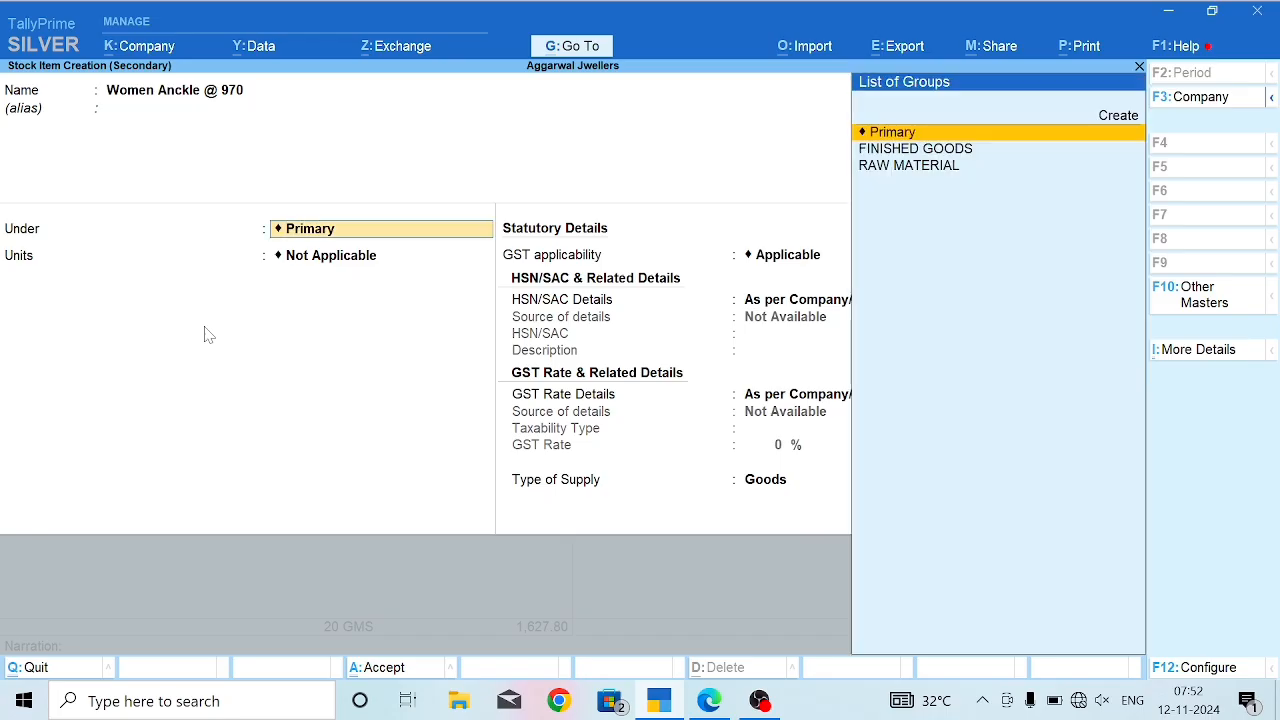
Put the item under FINISHED GOODS with GMS as its unit and KG as alternate unit, 1 KG = 1,000 GMS, without components.
{"action": "key", "text": "Down"}
{"action": "key", "text": "Return"}
{"action": "key", "text": "Return"}
{"action": "key", "text": "Return"}
{"action": "key", "text": "Return"}
{"action": "key", "text": "Return"}
{"action": "key", "text": "Return"}
{"action": "key", "text": "Return"}
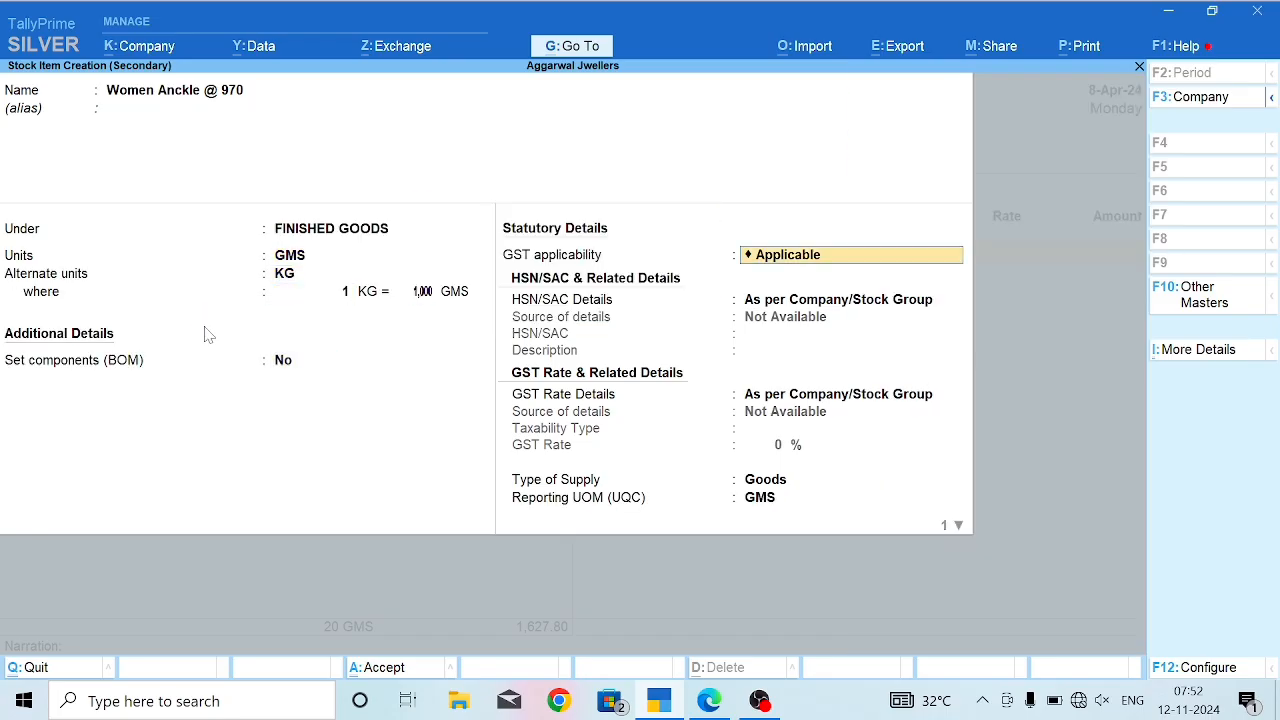
Specify the item's HSN/SAC details directly with code 7106, leaving the description blank.
{"action": "key", "text": "Down"}
{"action": "key", "text": "Return"}
{"action": "type", "text": "7106"}
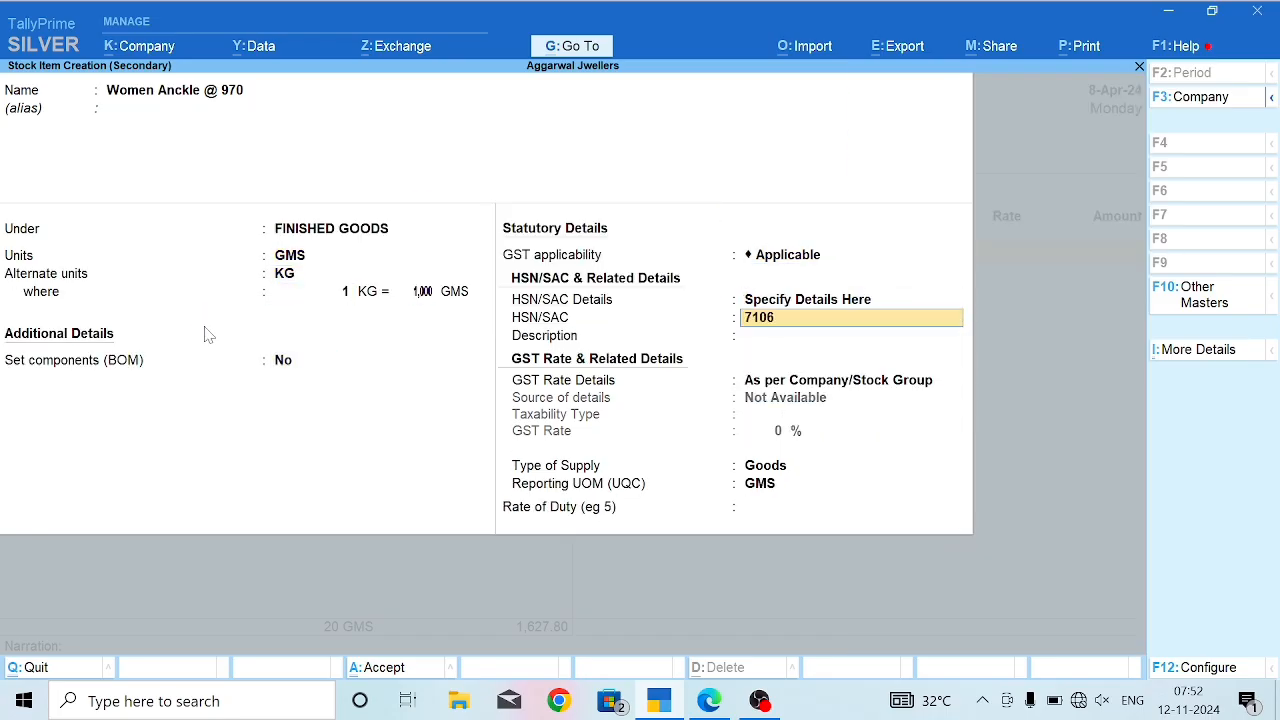
{"action": "key", "text": "Return"}
{"action": "key", "text": "Return"}
Specify the item's GST details as Taxable at 3% for Goods, and save it as the production item.
{"action": "key", "text": "Down"}
{"action": "key", "text": "Return"}
{"action": "key", "text": "Return"}
{"action": "type", "text": "3"}
{"action": "key", "text": "Return"}
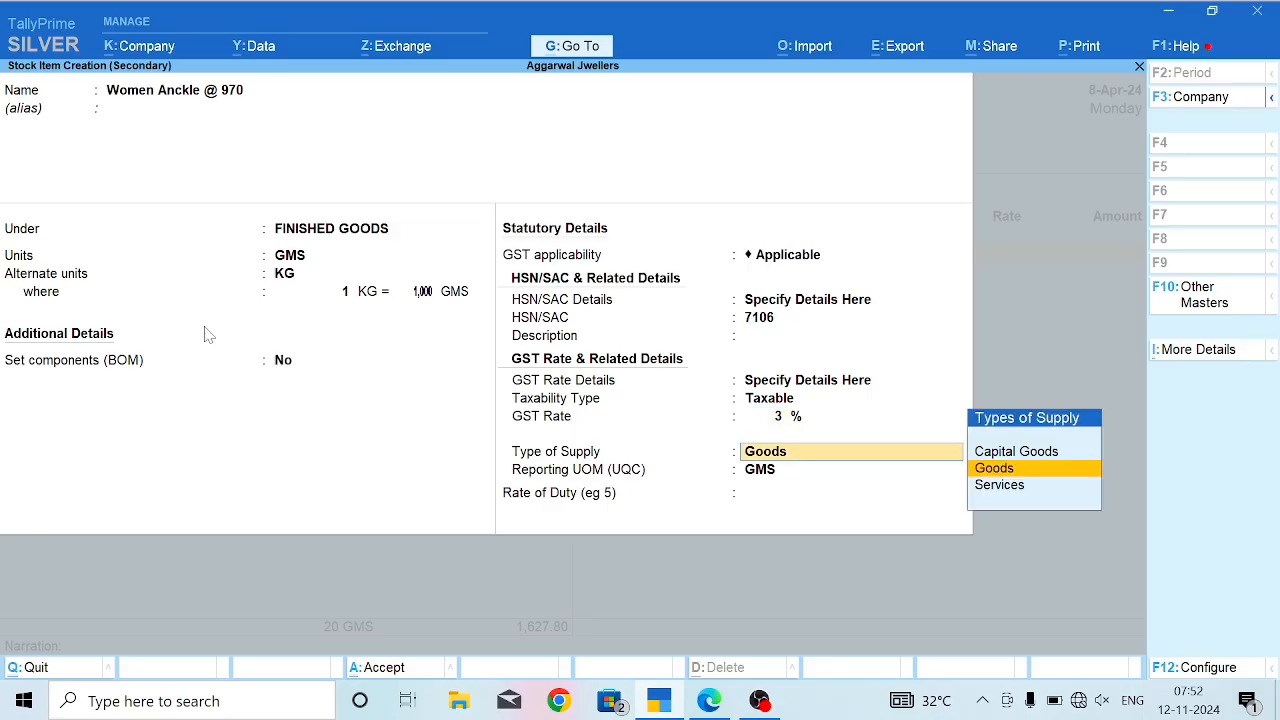
{"action": "key", "text": "Return"}
{"action": "key", "text": "Return"}
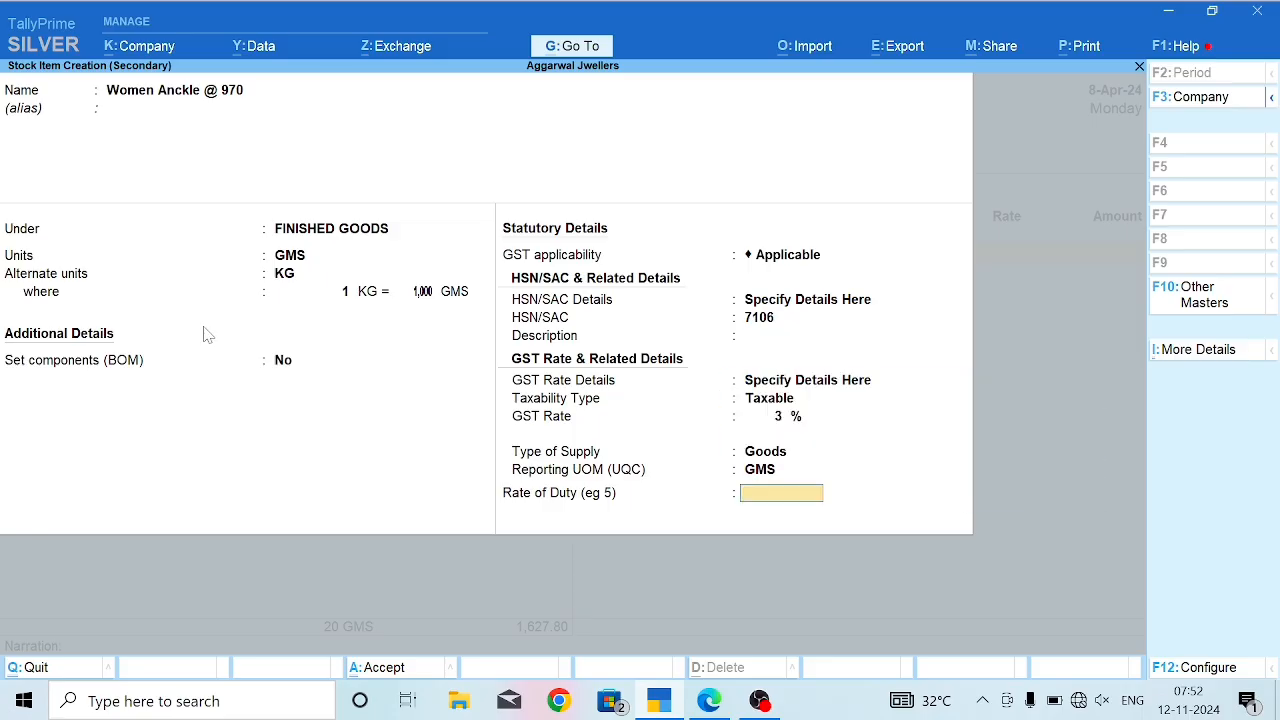
{"action": "key", "text": "Return"}
{"action": "key", "text": "Return"}
{"action": "key", "text": "Return"}
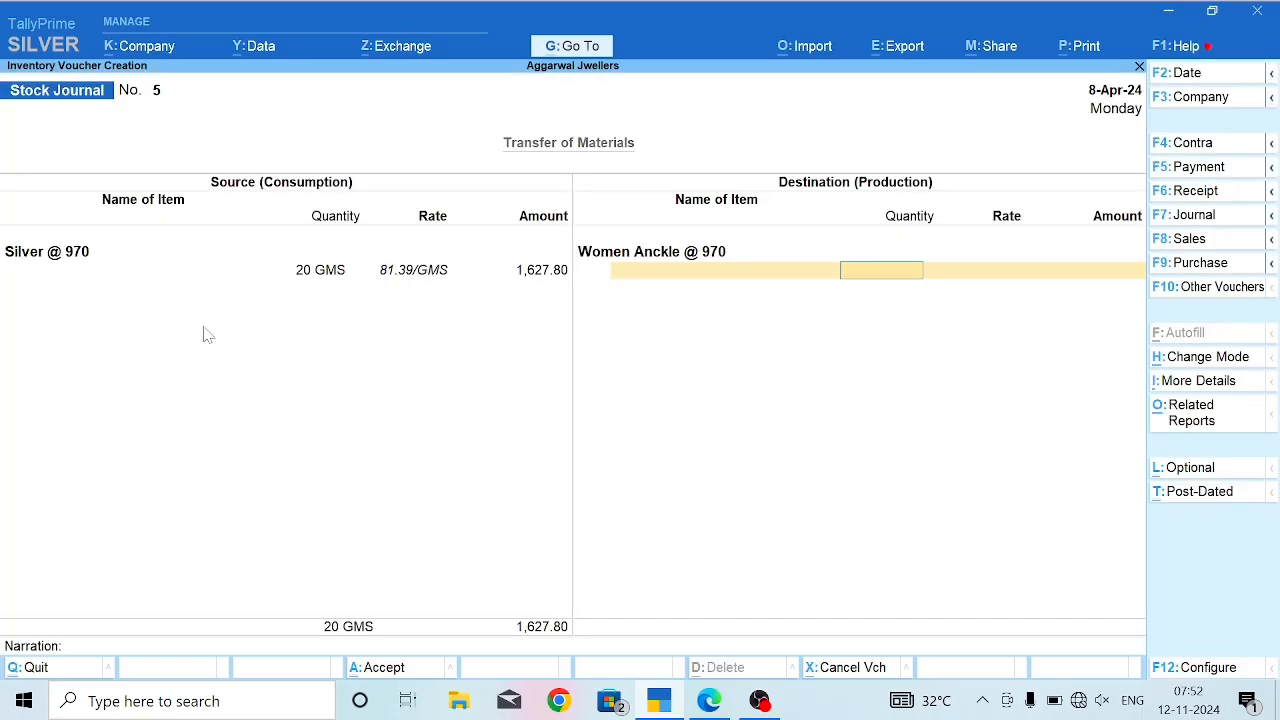
Set the produced Women Anckle @ 970 to 20 GMS with an amount of 1,627.80, and save the Stock Journal without narration.
{"action": "type", "text": "20"}
{"action": "key", "text": "Return"}
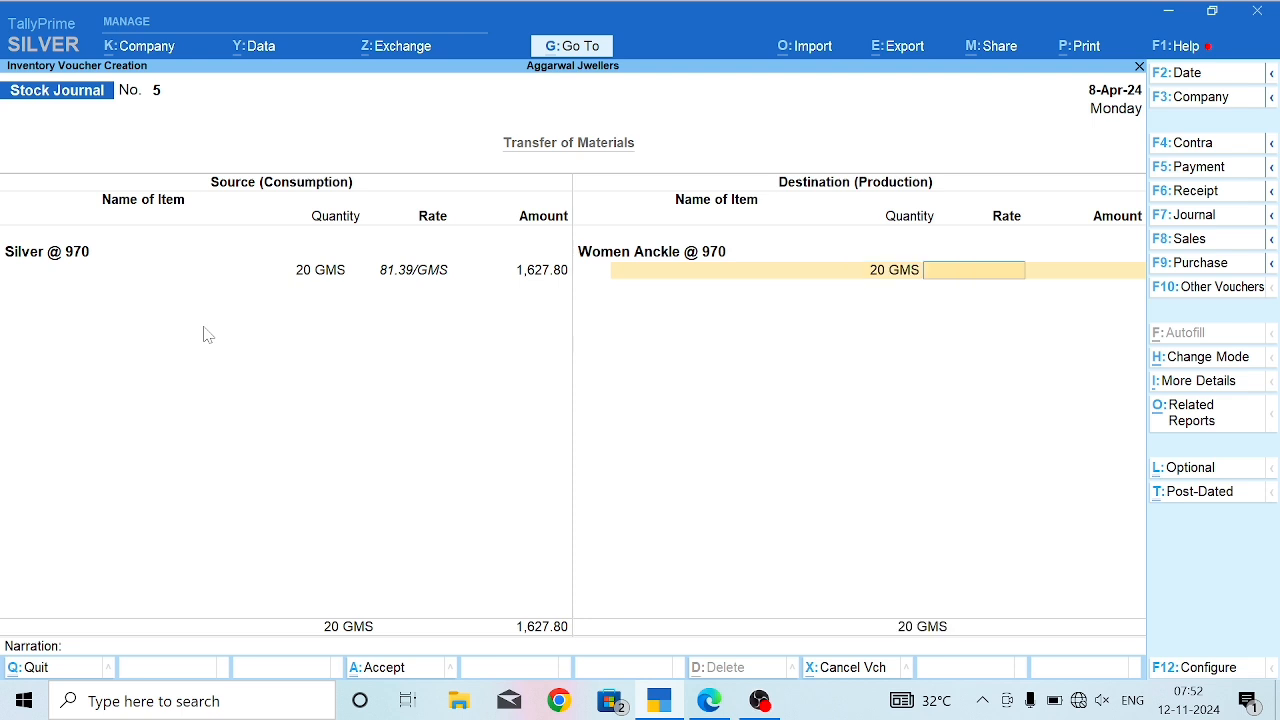
{"action": "key", "text": "Return"}
{"action": "type", "text": "1"}
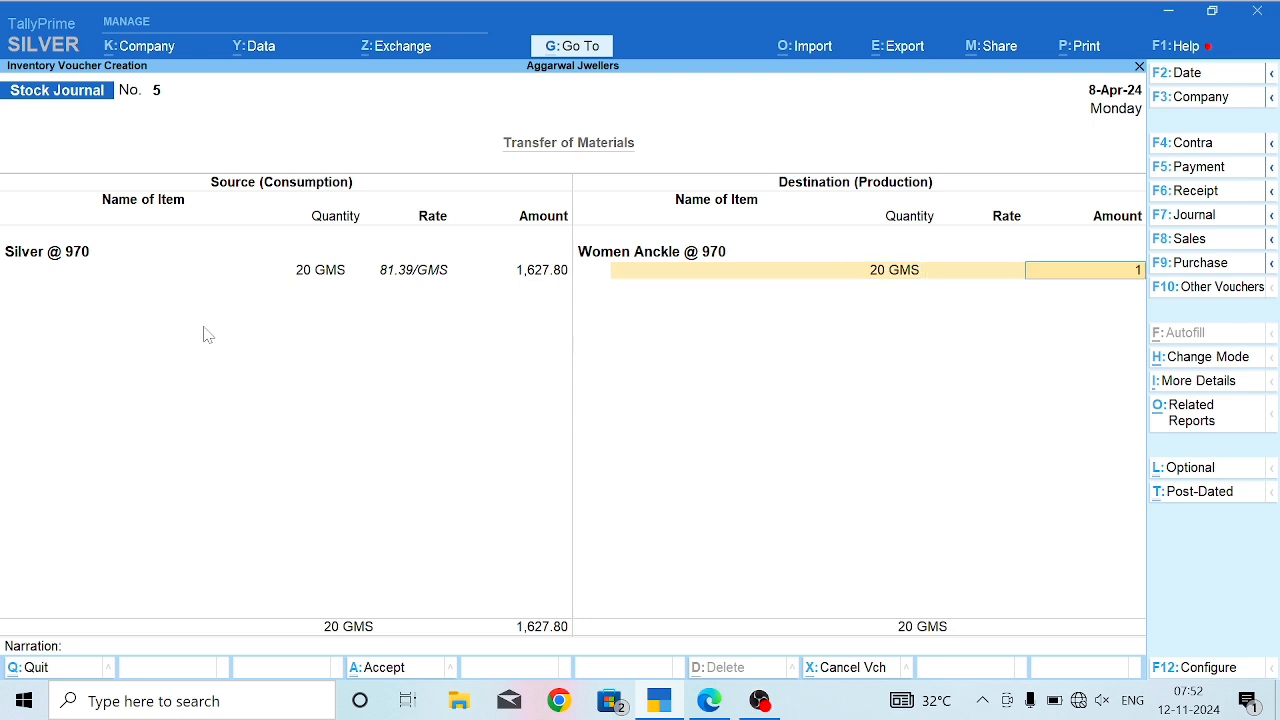
{"action": "type", "text": ",627.80"}
{"action": "key", "text": "Return"}
{"action": "key", "text": "Return"}
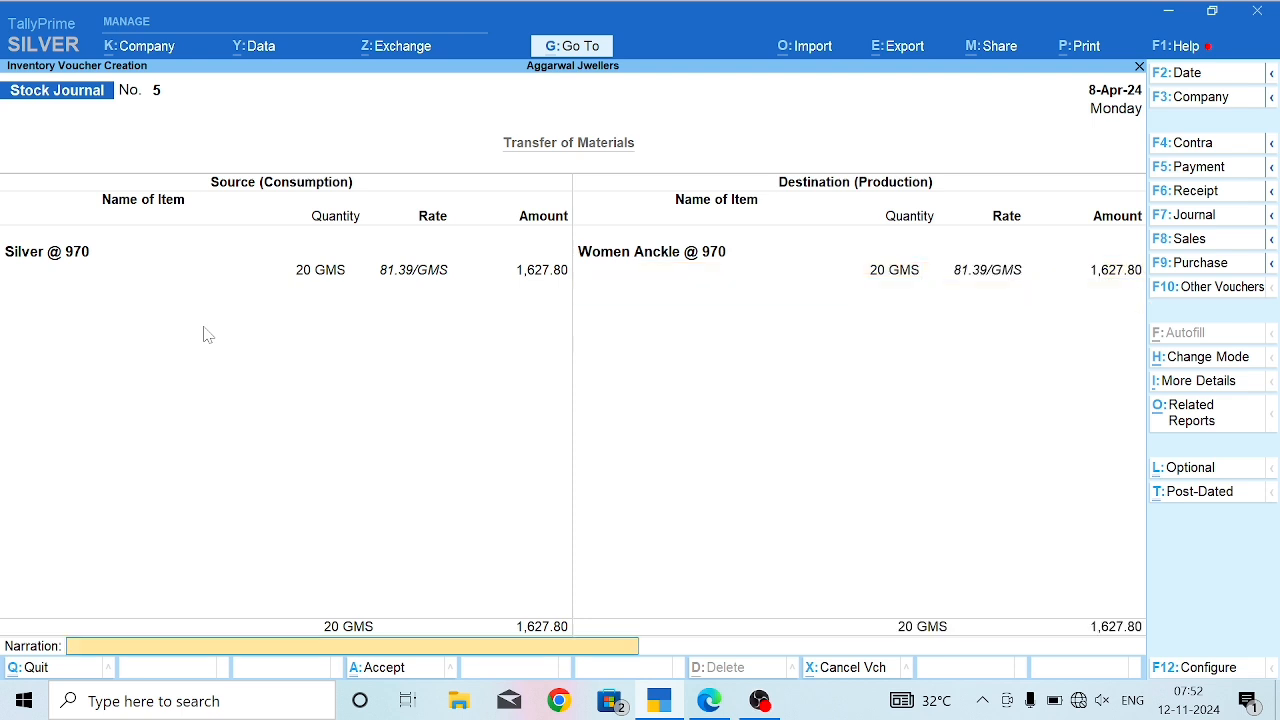
{"action": "key", "text": "Return"}
{"action": "key", "text": "Return"}
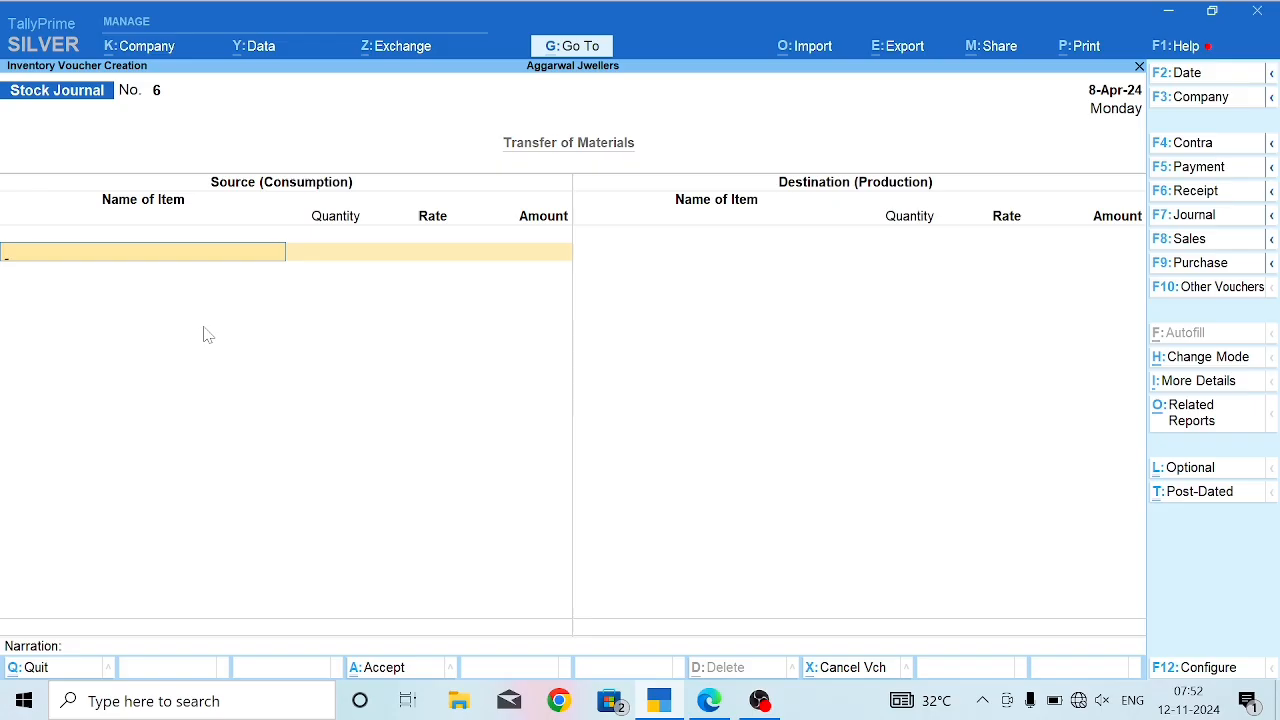
Start a Sales voucher without a class, with Cash as the party and the SALES ledger, leaving the dispatch details blank.
{"action": "key", "text": "Escape"}
{"action": "key", "text": "Return"}
{"action": "key", "text": "F8"}
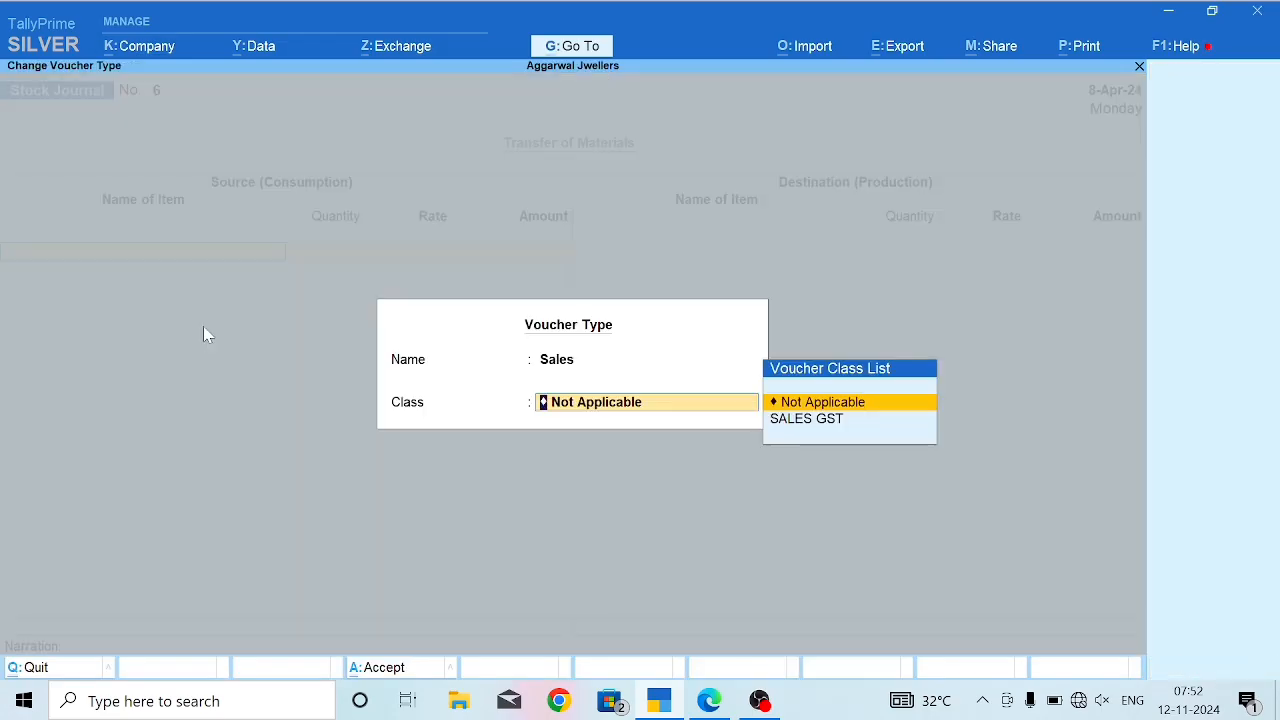
{"action": "key", "text": "Return"}
{"action": "key", "text": "Return"}
{"action": "key", "text": "ctrl+a"}
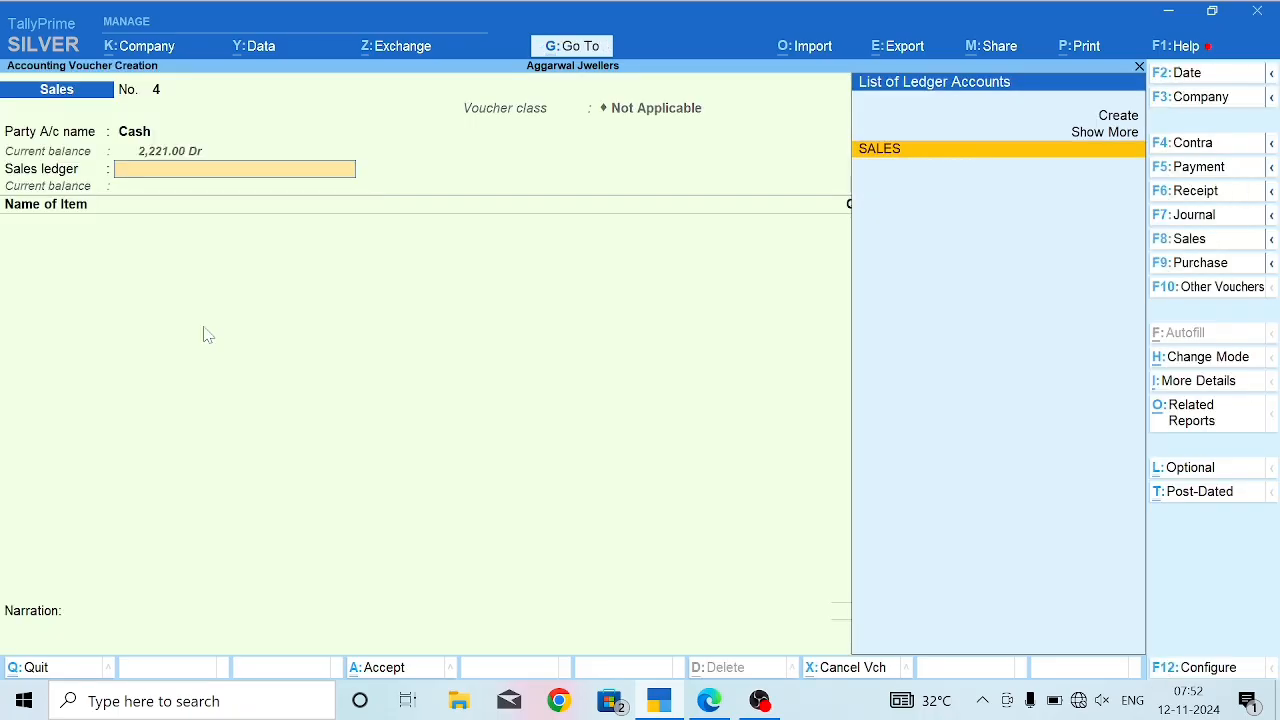
{"action": "key", "text": "Return"}
Select Silver Ring for Women @ 970 as the first item to sell, leaving its description blank.
{"action": "key", "text": "Down"}
{"action": "key", "text": "Down"}
{"action": "key", "text": "Down"}
{"action": "key", "text": "Down"}
{"action": "key", "text": "Down"}
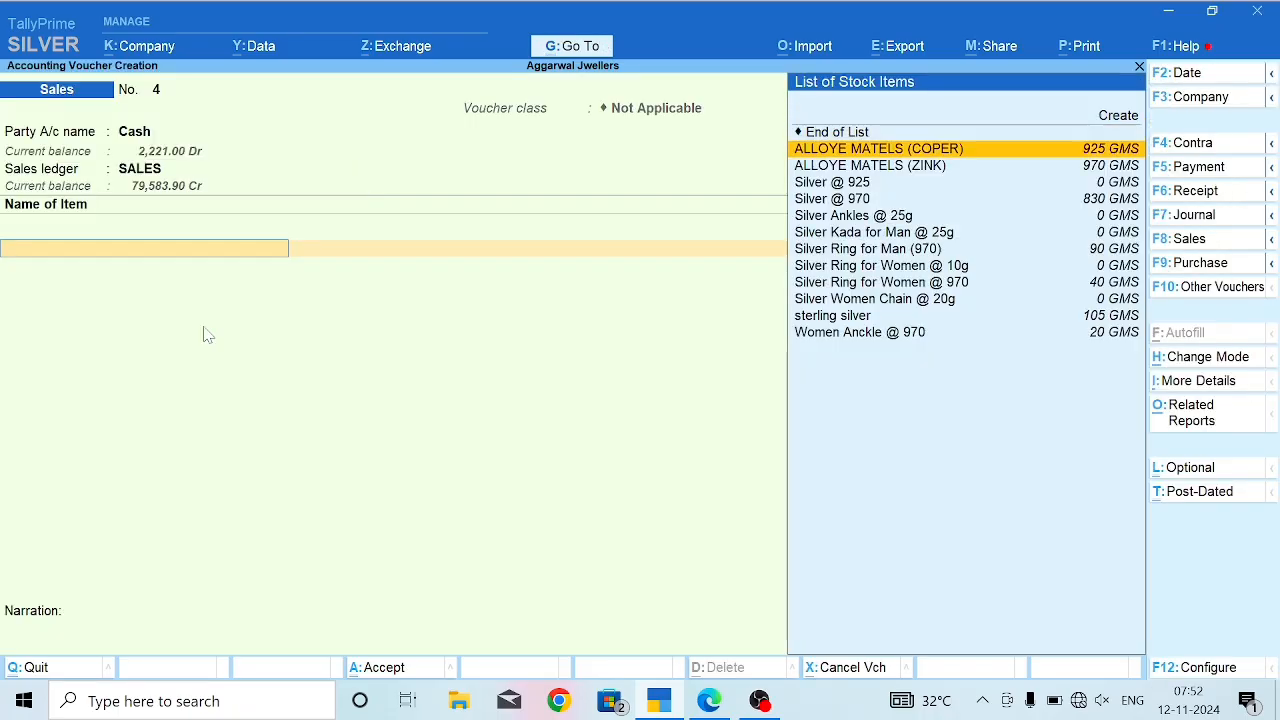
{"action": "key", "text": "Down"}
{"action": "key", "text": "Down"}
{"action": "key", "text": "Down"}
{"action": "key", "text": "Down"}
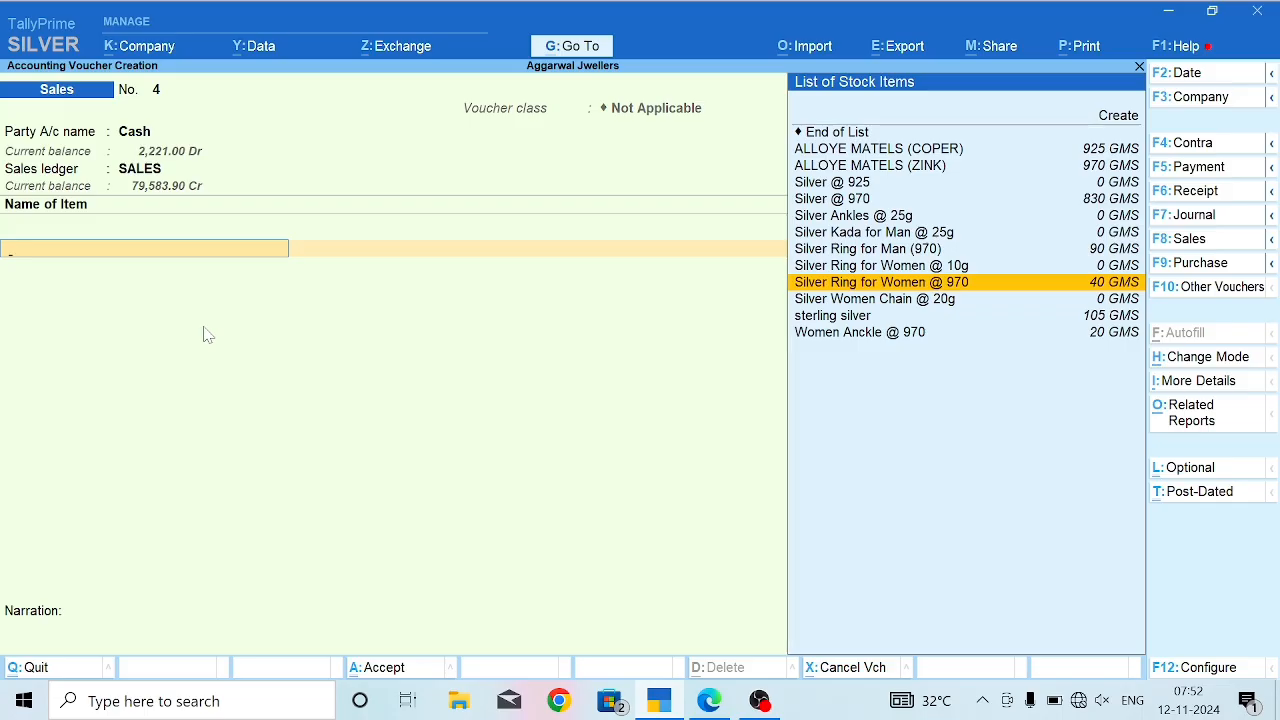
{"action": "key", "text": "Return"}
{"action": "key", "text": "Return"}
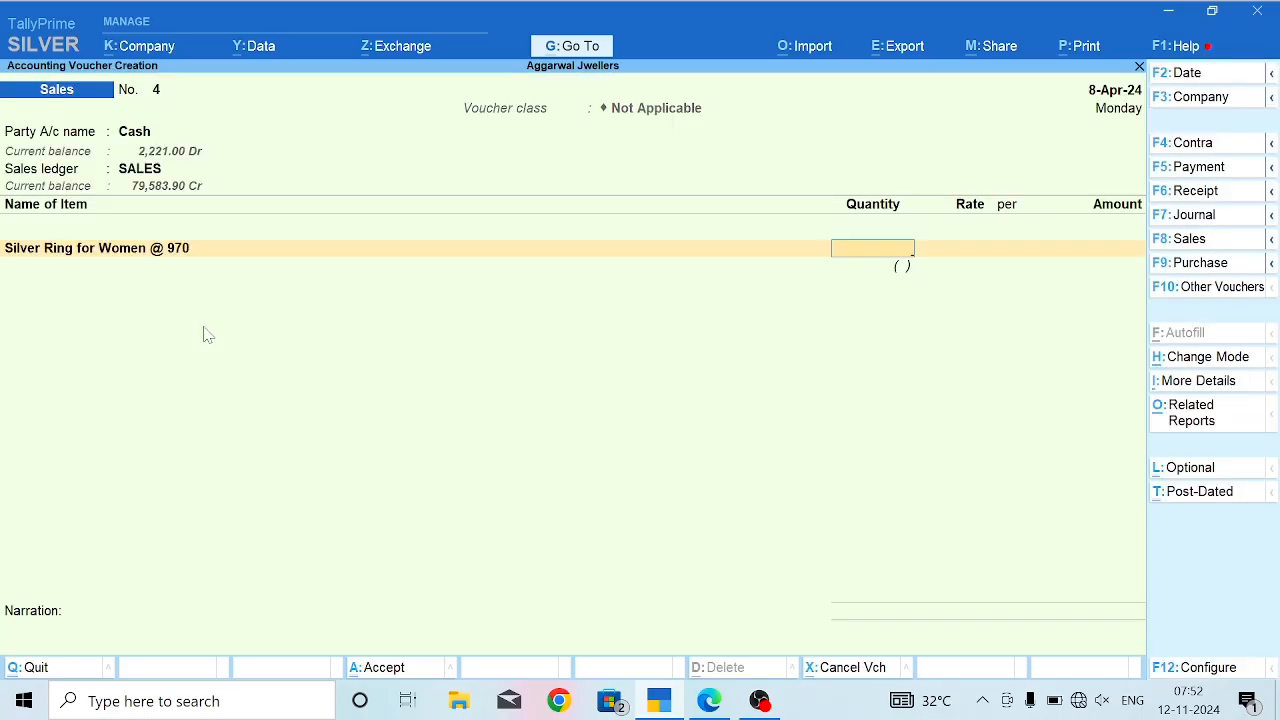
Set the women's ring quantity to 12 GMS at a rate of 81.39 per GMS.
{"action": "type", "text": "12"}
{"action": "key", "text": "Return"}
{"action": "key", "text": "Return"}
{"action": "key", "text": "Return"}
{"action": "key", "text": "Return"}
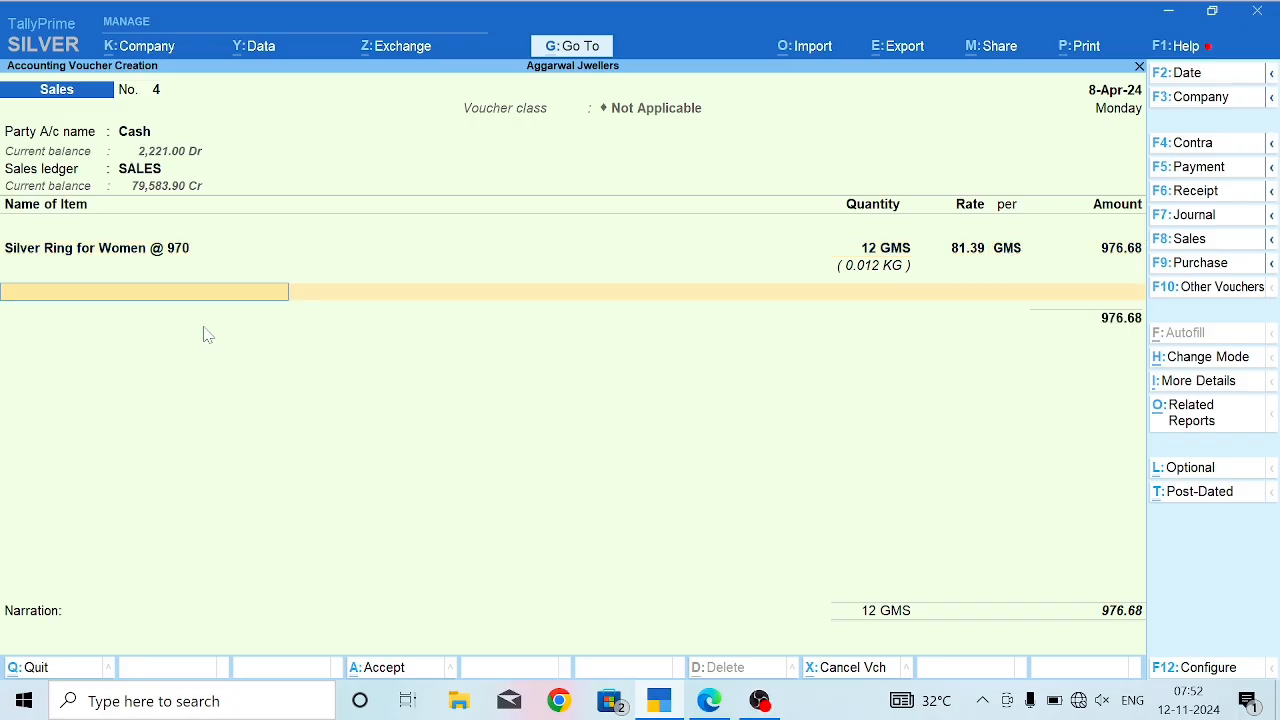
Select Women Anckle @ 970 as the second item to sell, leaving its description blank.
{"action": "key", "text": "Down"}
{"action": "key", "text": "Down"}
{"action": "key", "text": "Down"}
{"action": "key", "text": "Down"}
{"action": "key", "text": "Down"}
{"action": "key", "text": "Down"}
{"action": "key", "text": "Down"}
{"action": "key", "text": "Down"}
{"action": "key", "text": "Down"}
{"action": "key", "text": "Down"}
{"action": "key", "text": "Down"}
{"action": "key", "text": "Down"}
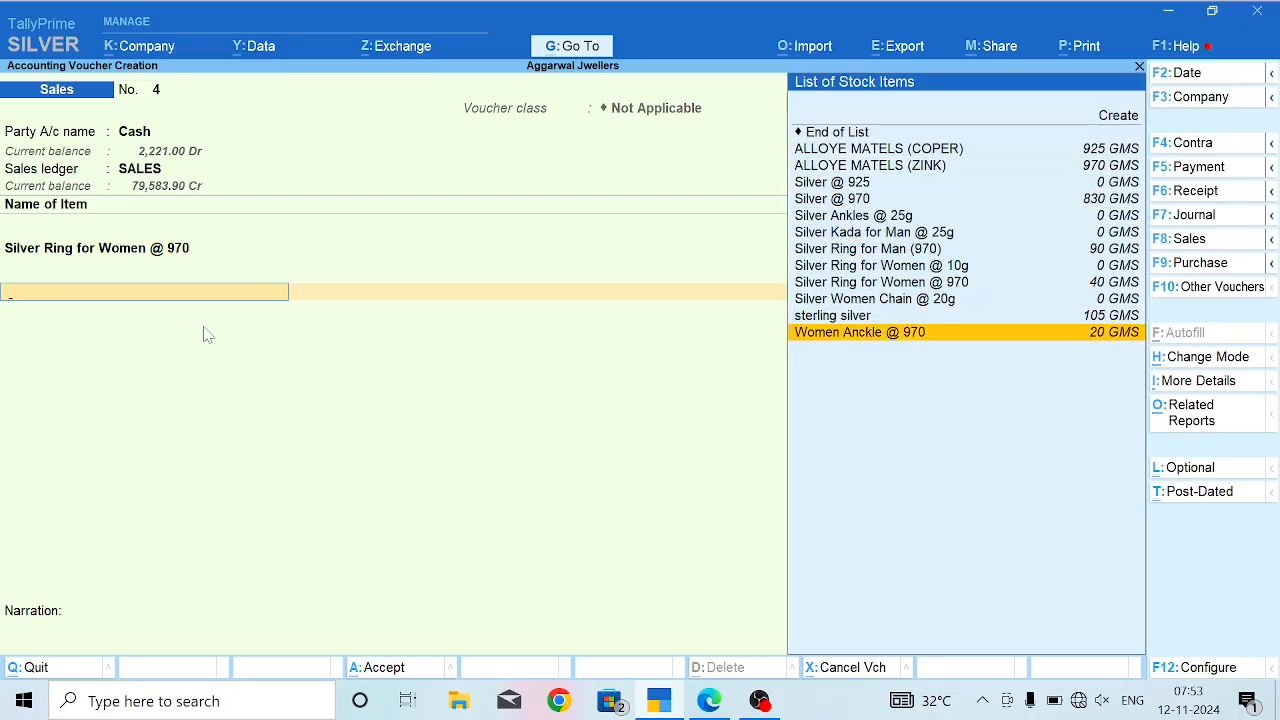
{"action": "key", "text": "Return"}
{"action": "key", "text": "Return"}
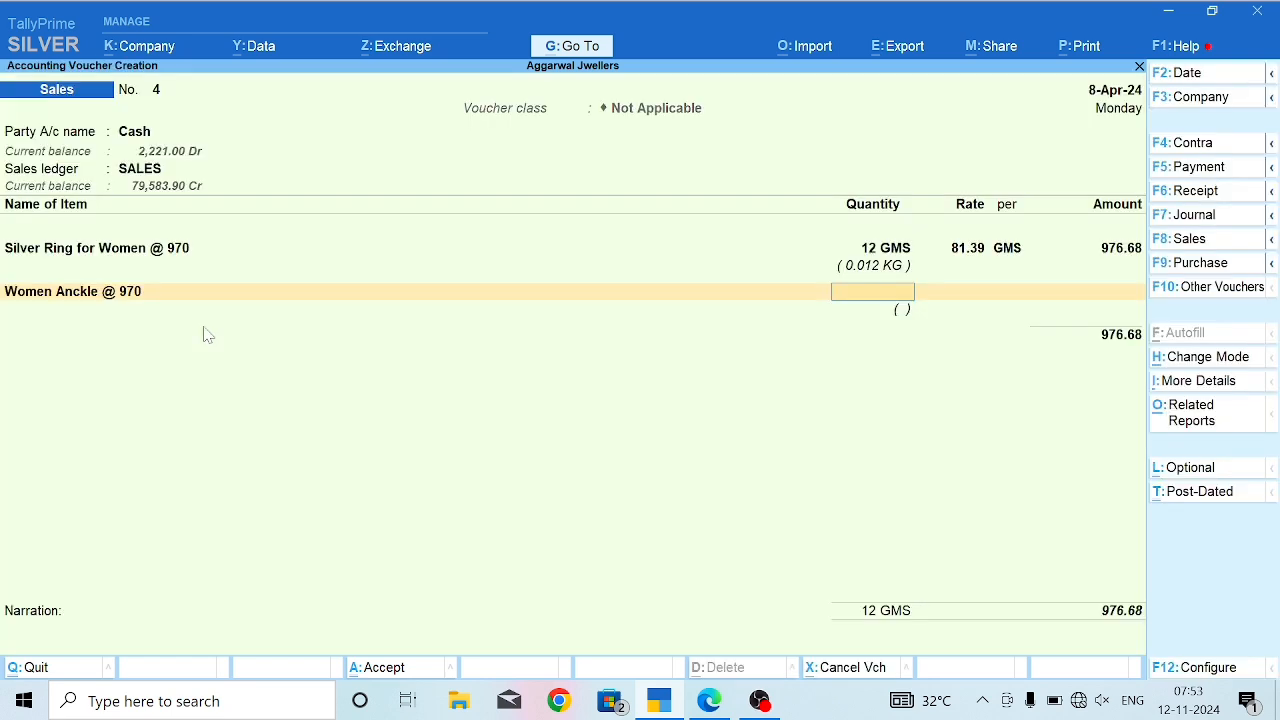
Enter 20 GMS at a rate of 81.39 for the women's anklet and abandon the unsaved sales voucher.
{"action": "type", "text": "20"}
{"action": "key", "text": "Return"}
{"action": "type", "text": "81.39"}
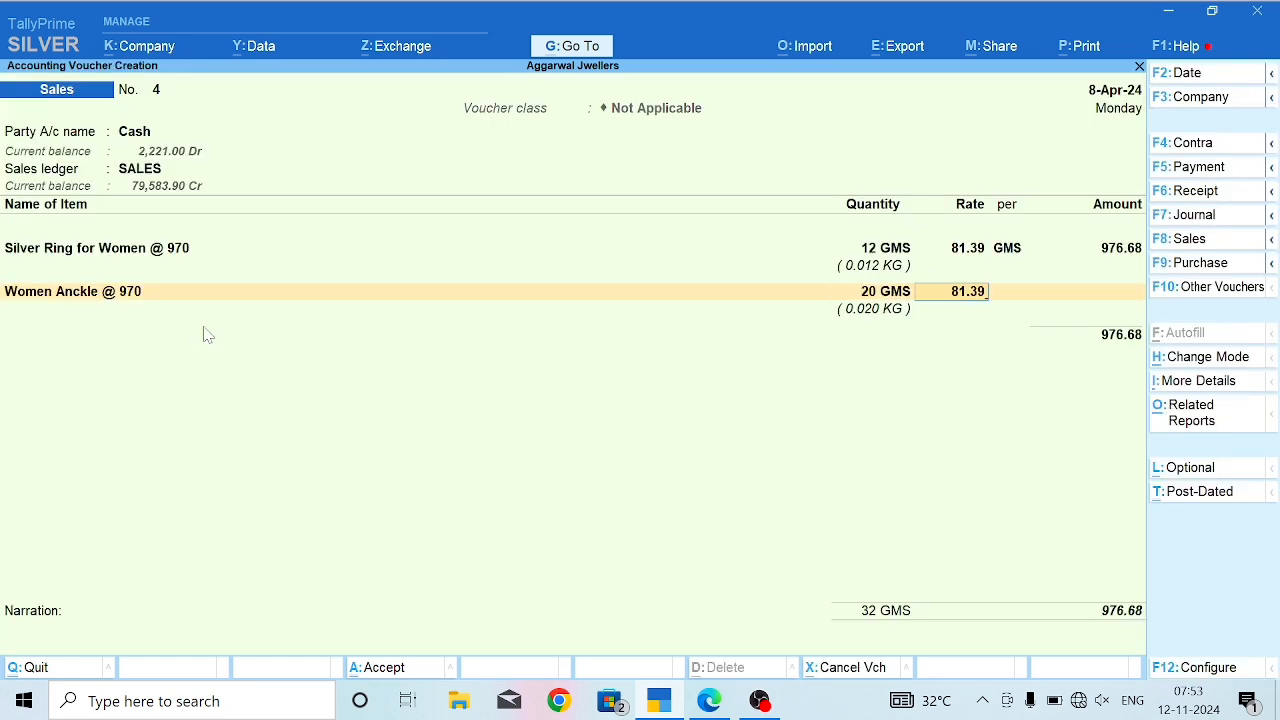
{"action": "key", "text": "y"}
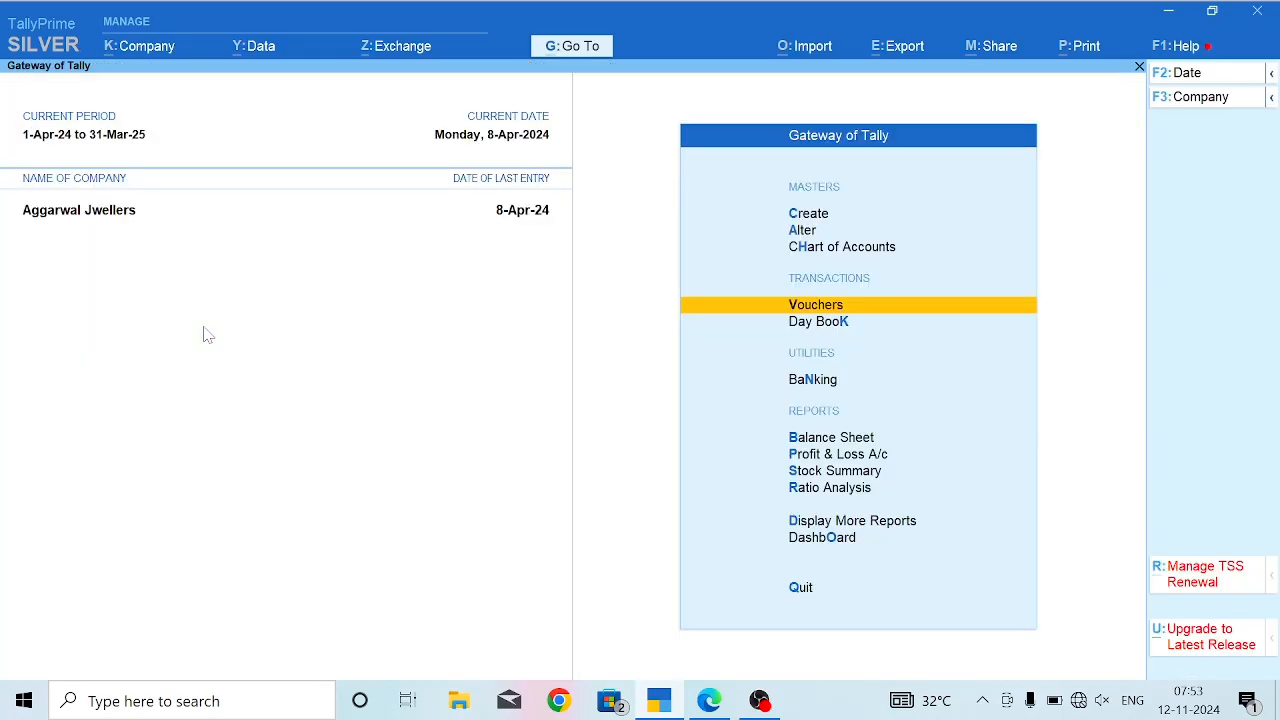
Examine the detailed Stock Summary for the available quantities and rates of the women's ring and anklet items.
{"action": "key", "text": "s"}
{"action": "key", "text": "alt+F5"}
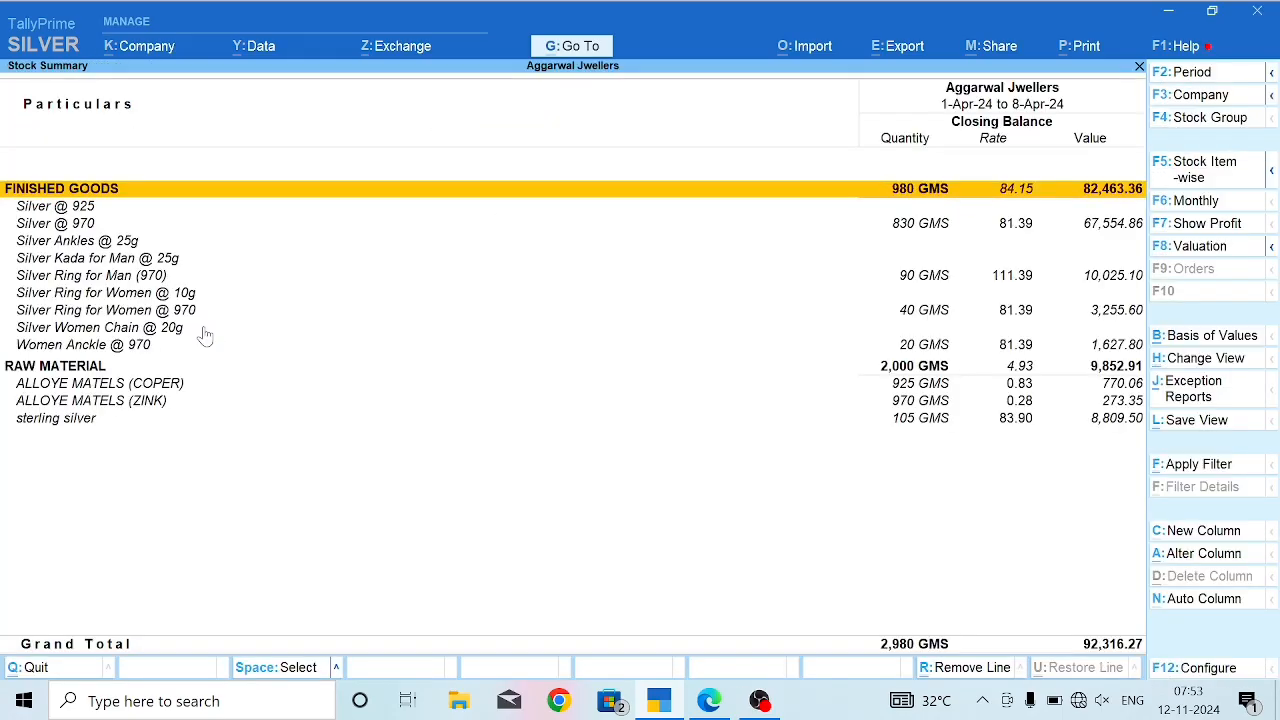
{"action": "key", "text": "Down"}
{"action": "key", "text": "Down"}
{"action": "key", "text": "Down"}
{"action": "key", "text": "Down"}
{"action": "key", "text": "Down"}
{"action": "key", "text": "Down"}
{"action": "key", "text": "Down"}
{"action": "key", "text": "Up"}
{"action": "key", "text": "Up"}
{"action": "key", "text": "Up"}
{"action": "key", "text": "Up"}
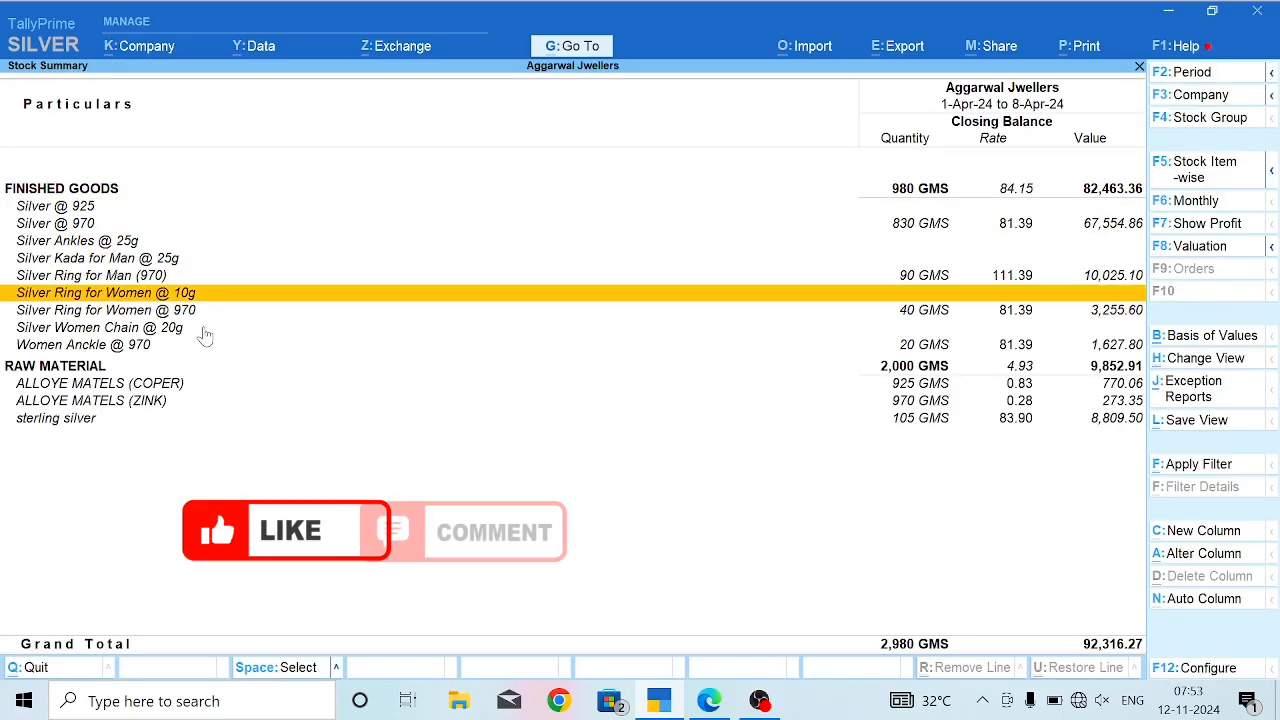
{"action": "key", "text": "Up"}
{"action": "key", "text": "Down"}
{"action": "key", "text": "Down"}
{"action": "key", "text": "Down"}
{"action": "key", "text": "Down"}
{"action": "key", "text": "Down"}
{"action": "key", "text": "Down"}
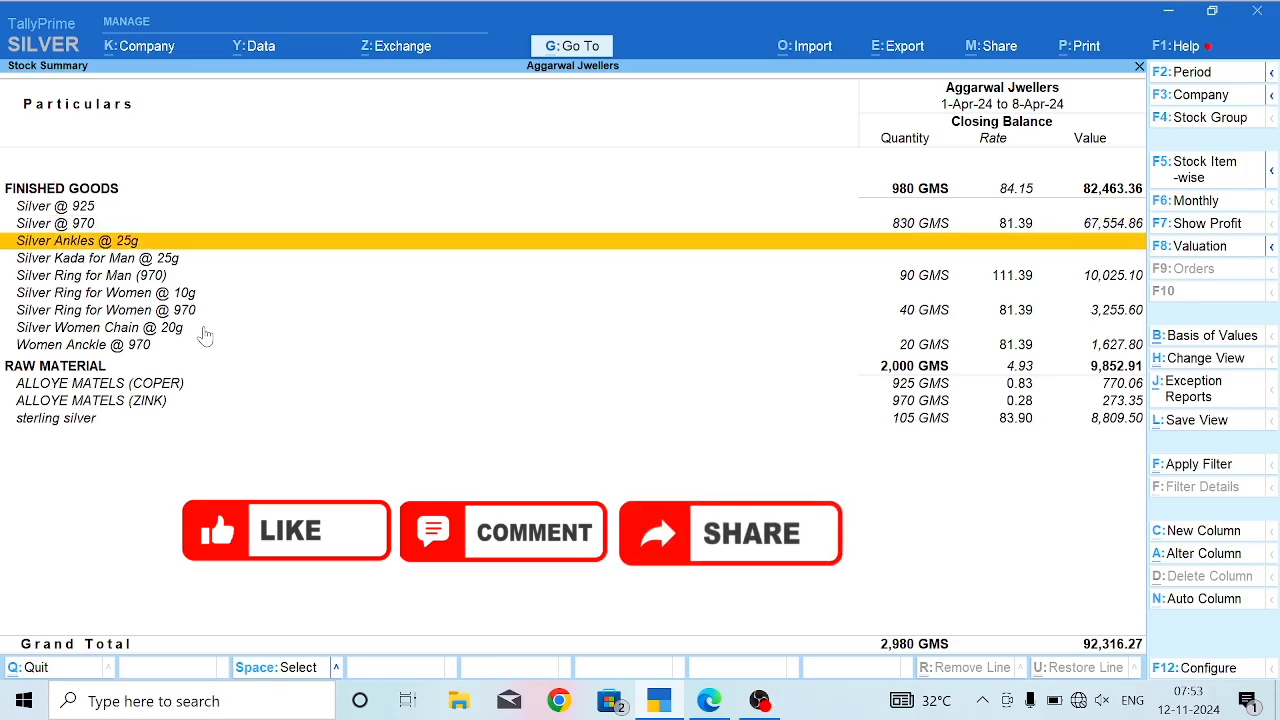
{"action": "key", "text": "Down"}
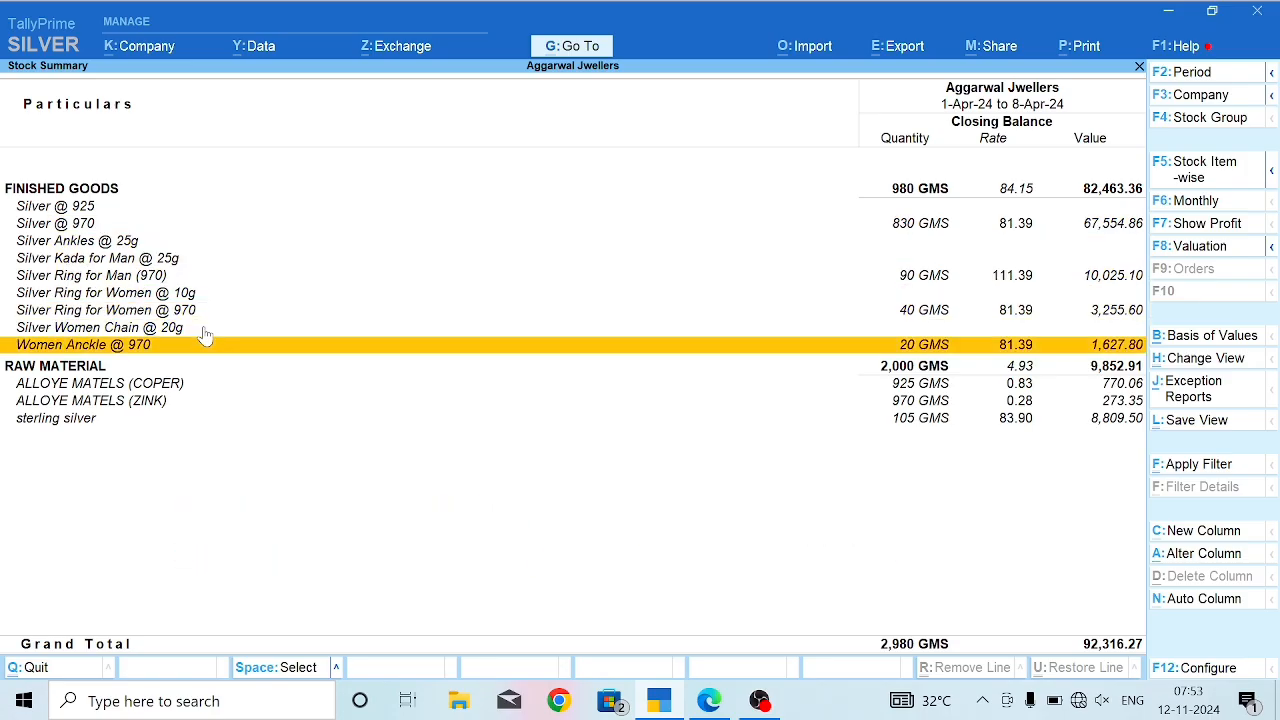
{"action": "key", "text": "Escape"}
Start a new Sales voucher with Cash as the party and the SALES ledger, accepting the default party details.
{"action": "key", "text": "v"}
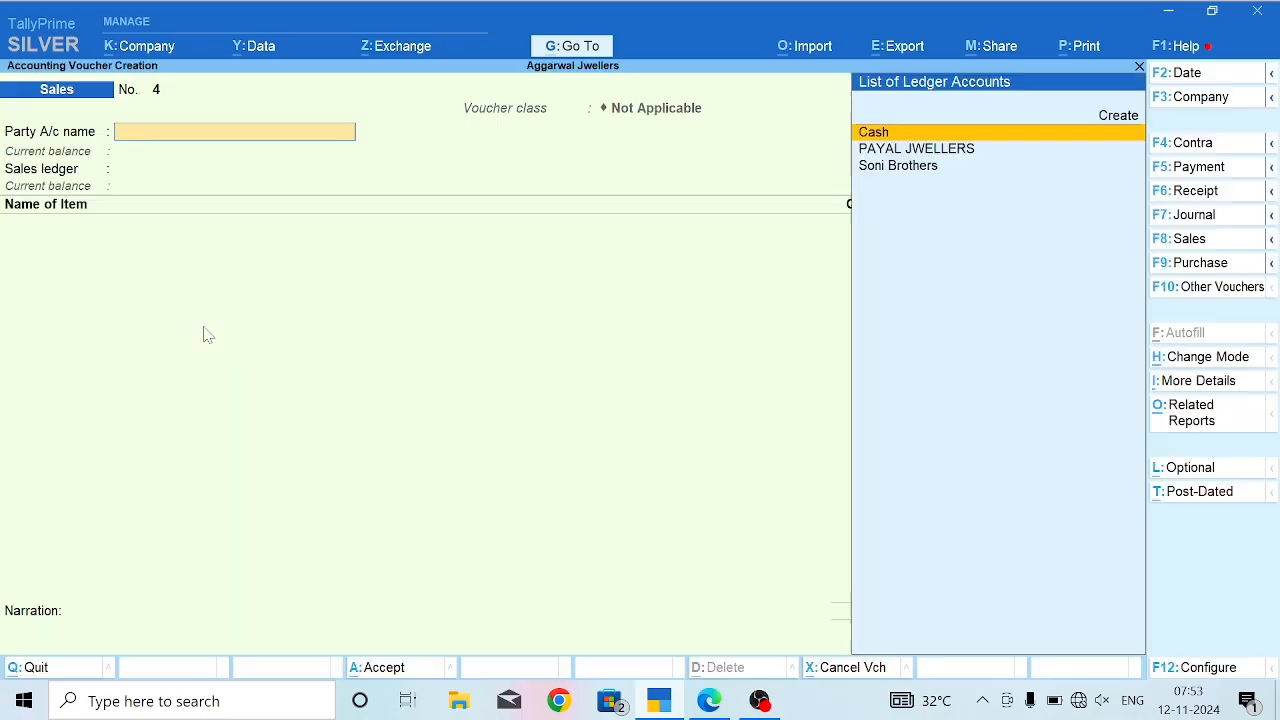
{"action": "key", "text": "Return"}
{"action": "key", "text": "ctrl+a"}
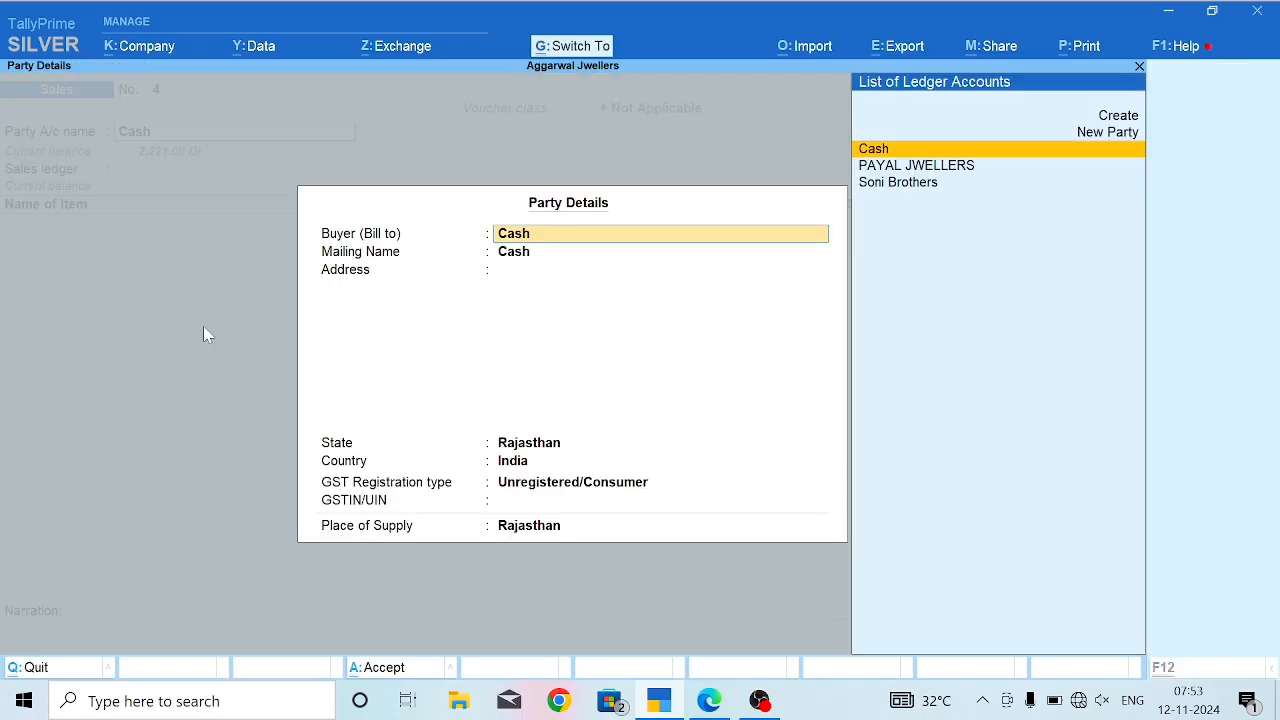
{"action": "key", "text": "ctrl+a"}
{"action": "key", "text": "Return"}
Select Silver Ring for Women @ 970 as the first item, leaving its description blank.
{"action": "key", "text": "Down"}
{"action": "key", "text": "Down"}
{"action": "key", "text": "Down"}
{"action": "key", "text": "Down"}
{"action": "key", "text": "Down"}
{"action": "key", "text": "Down"}
{"action": "key", "text": "Down"}
{"action": "key", "text": "Down"}
{"action": "key", "text": "Down"}
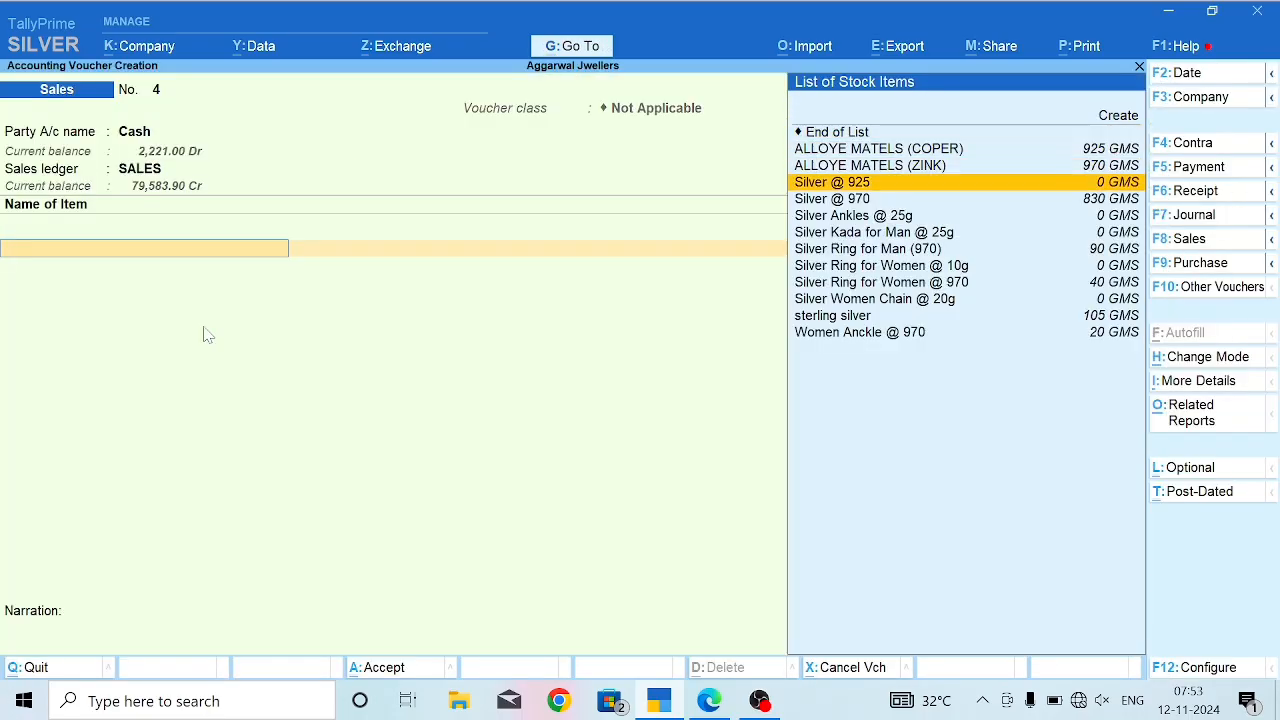
{"action": "key", "text": "Return"}
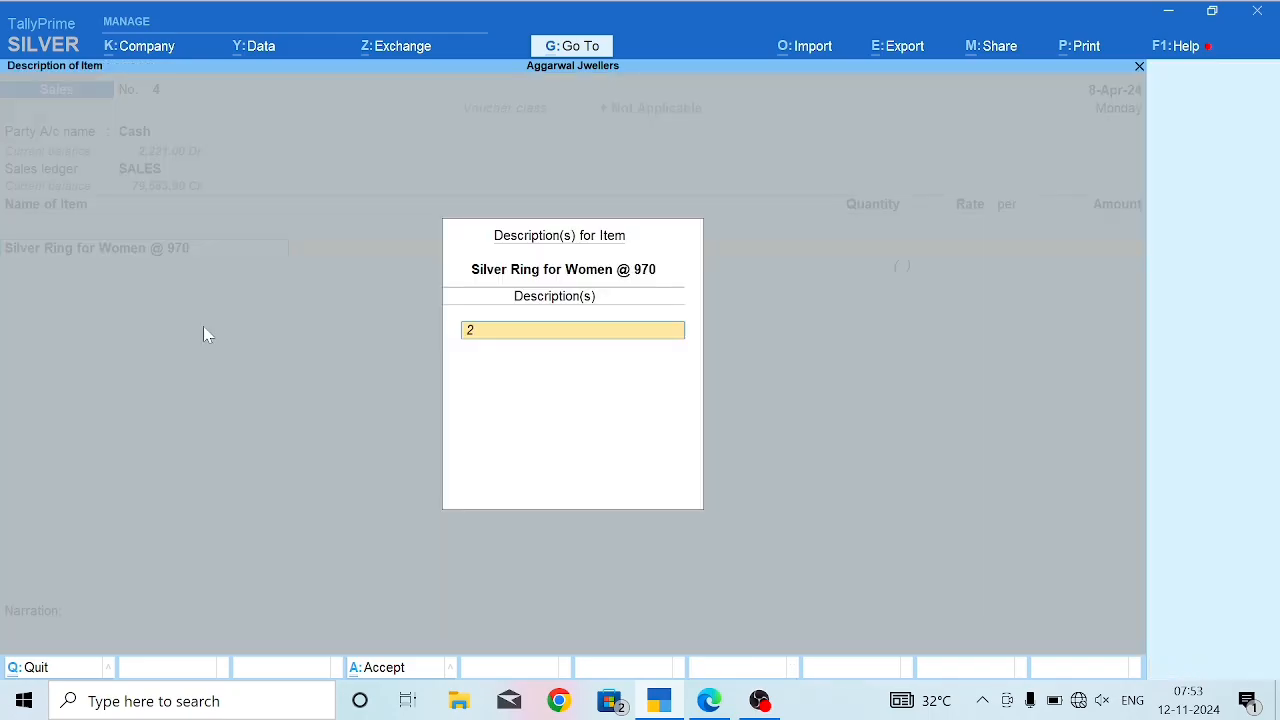
{"action": "key", "text": "Return"}
Set the women's ring quantity to 15 GMS and accept the rate of 81.39 per GMS.
{"action": "type", "text": "15"}
{"action": "key", "text": "Return"}
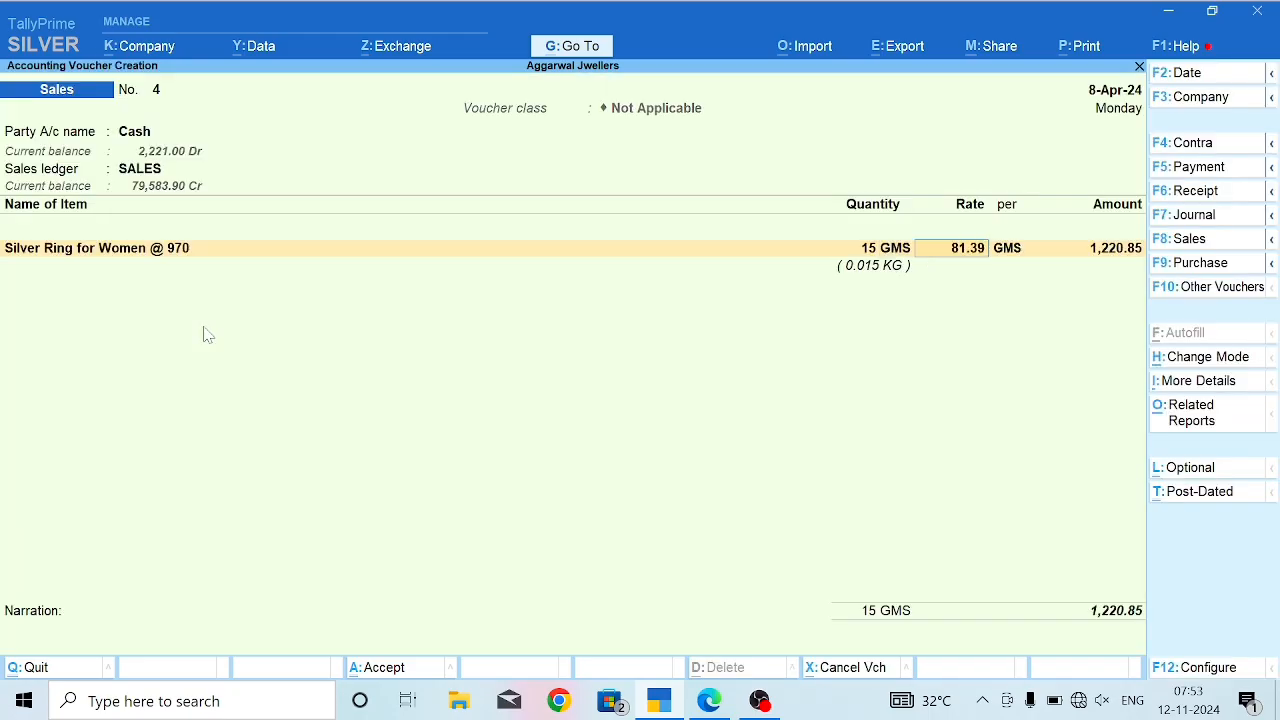
{"action": "key", "text": "Return"}
{"action": "key", "text": "Return"}
{"action": "key", "text": "Return"}
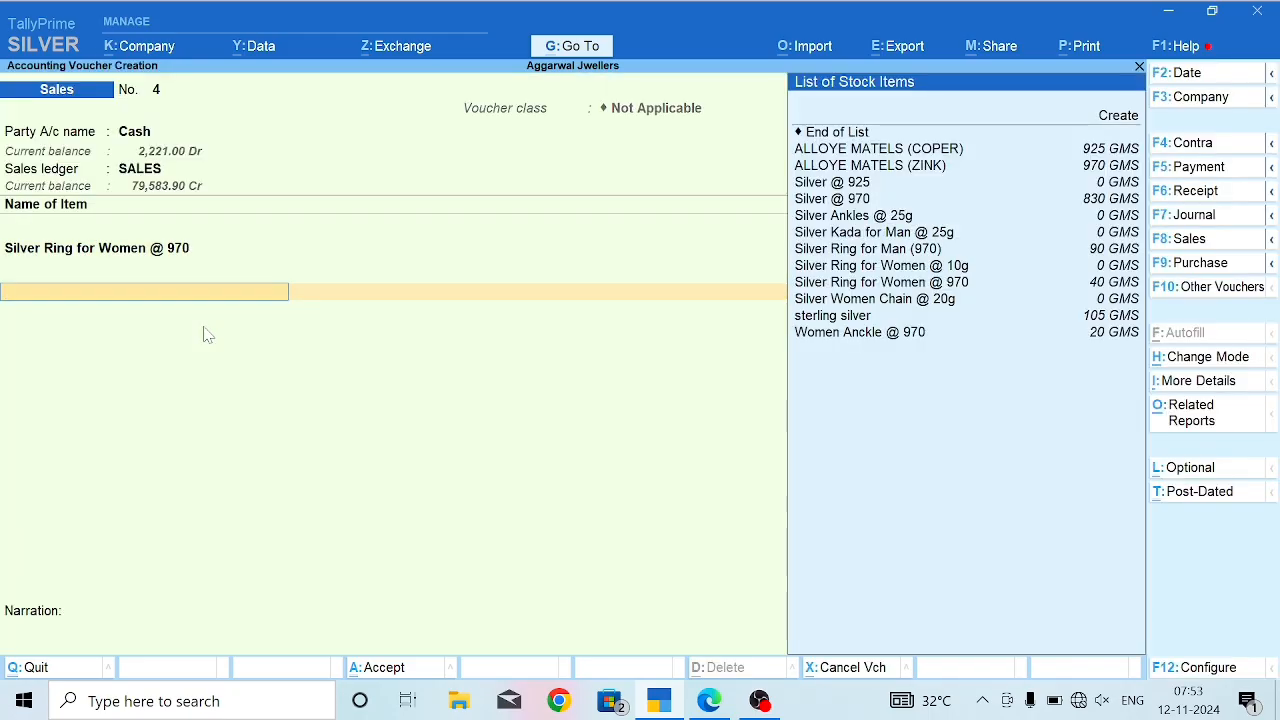
Add Women Anckle @ 970 as the second item with a quantity of 20 GMS at a rate of 81.90.
{"action": "key", "text": "Down"}
{"action": "key", "text": "Down"}
{"action": "key", "text": "Down"}
{"action": "key", "text": "Down"}
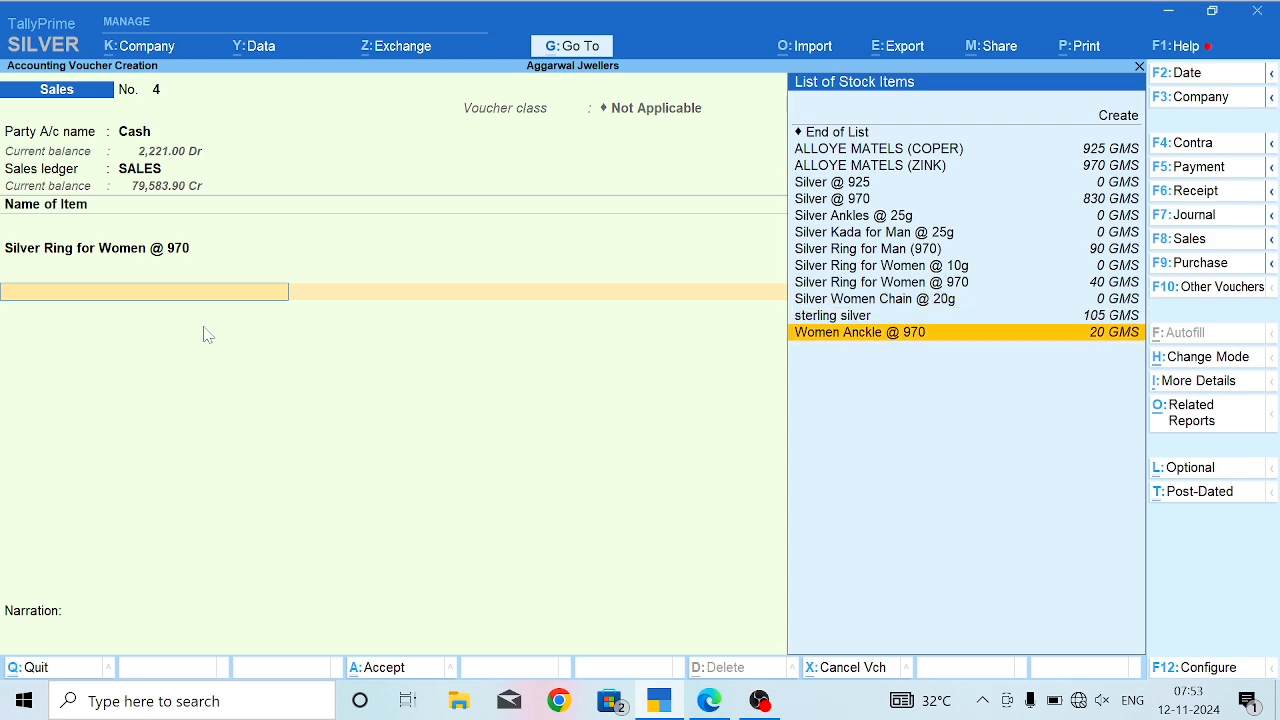
{"action": "key", "text": "Return"}
{"action": "key", "text": "Return"}
{"action": "type", "text": "20"}
{"action": "key", "text": "Return"}
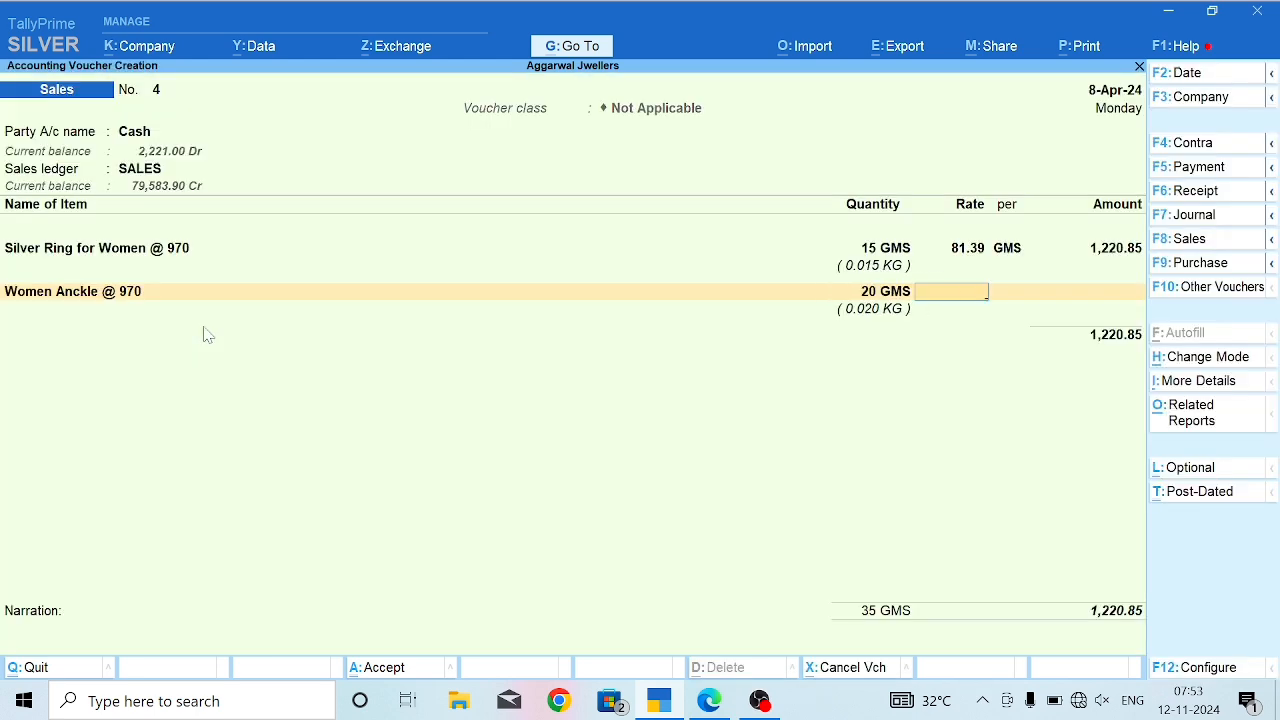
{"action": "type", "text": "81.9"}
{"action": "key", "text": "Return"}
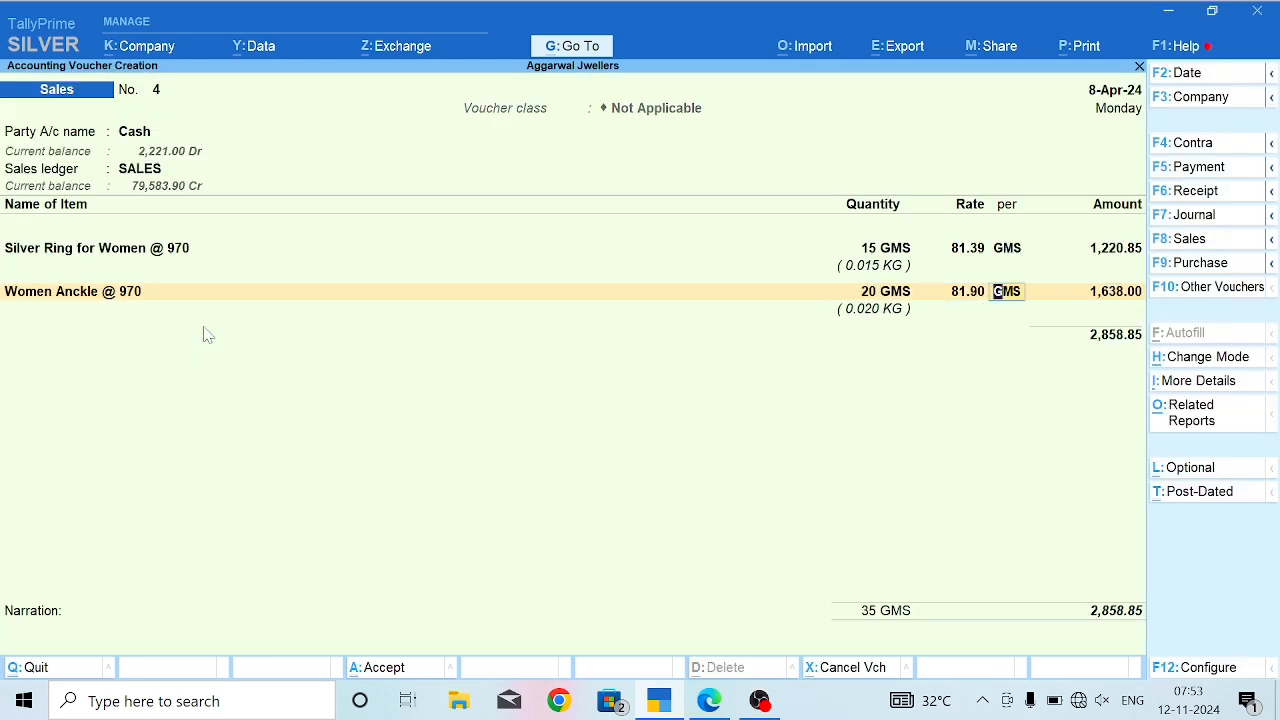
Reopen the women's ring line and enter "25 R.S/gm" as its item description.
{"action": "left_click", "coordinate": [165, 257]}
{"action": "key", "text": "Return"}
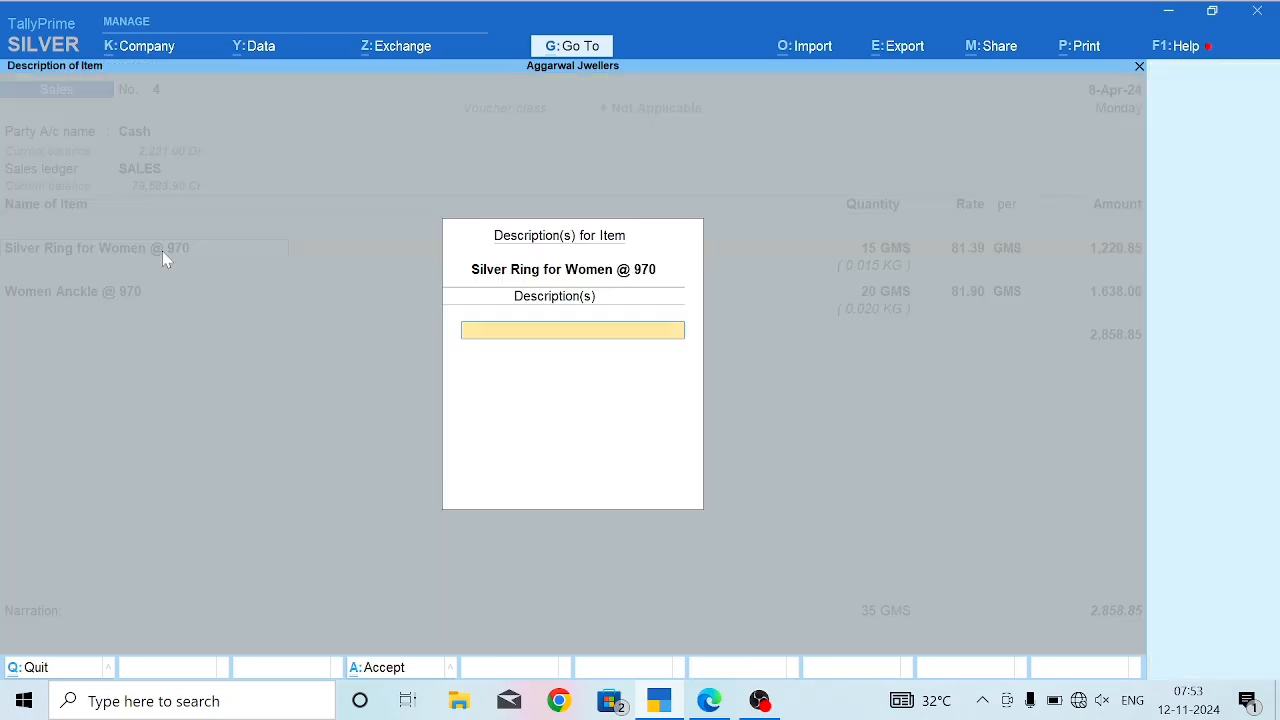
{"action": "type", "text": "25 R.S/gm"}
{"action": "key", "text": "Return"}
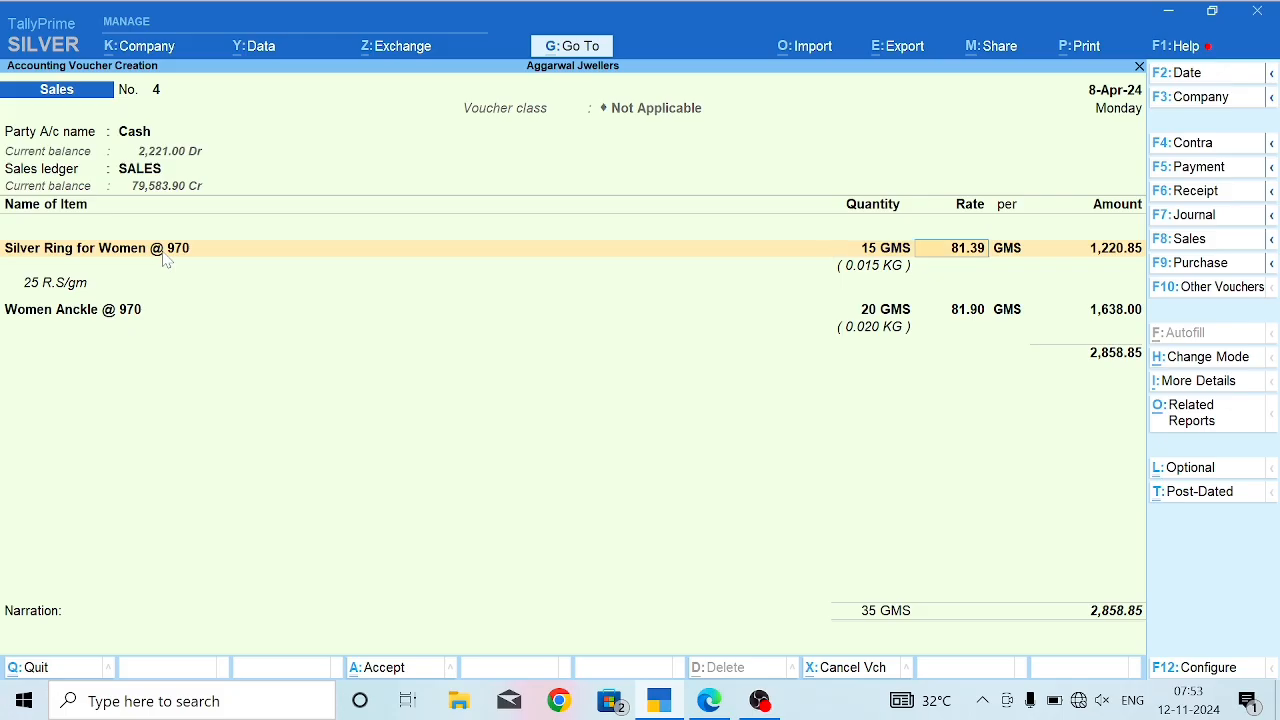
Enter "20 Rs/g" as the women's anklet item description, keeping both items' quantities and rates, and end the item list.
{"action": "key", "text": "Return"}
{"action": "key", "text": "Return"}
{"action": "key", "text": "Return"}
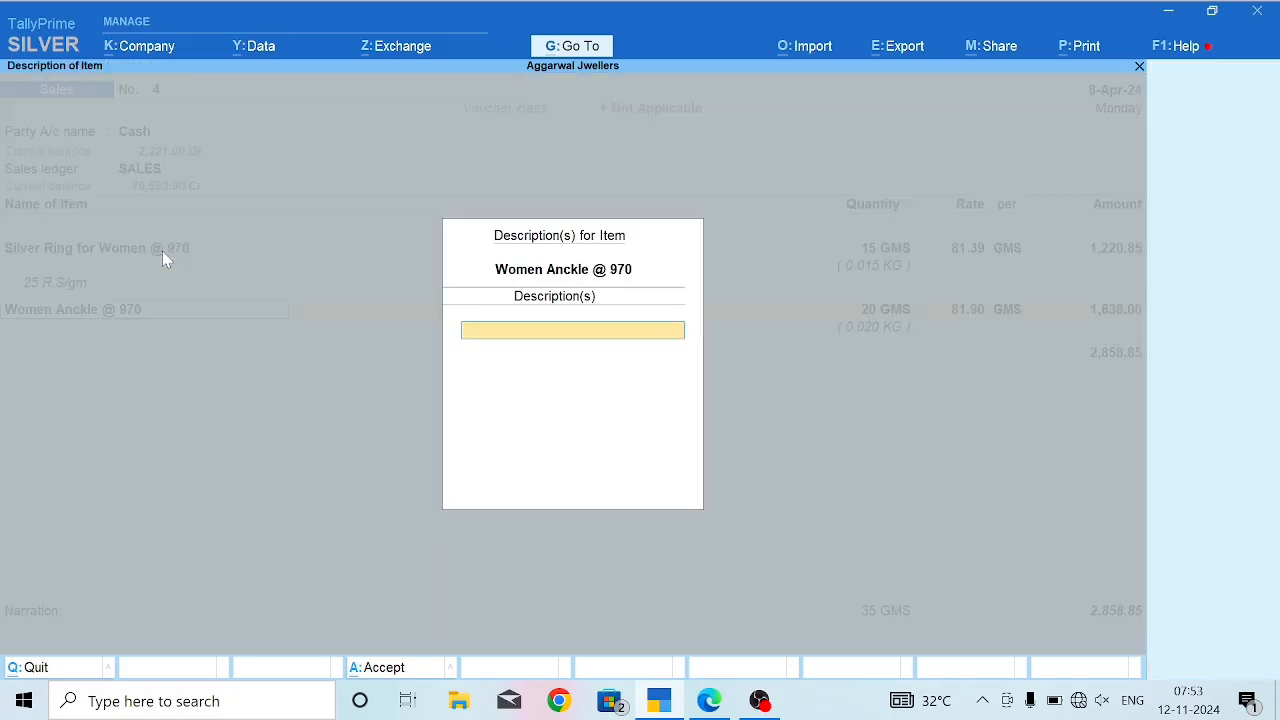
{"action": "type", "text": "20 Rs"}
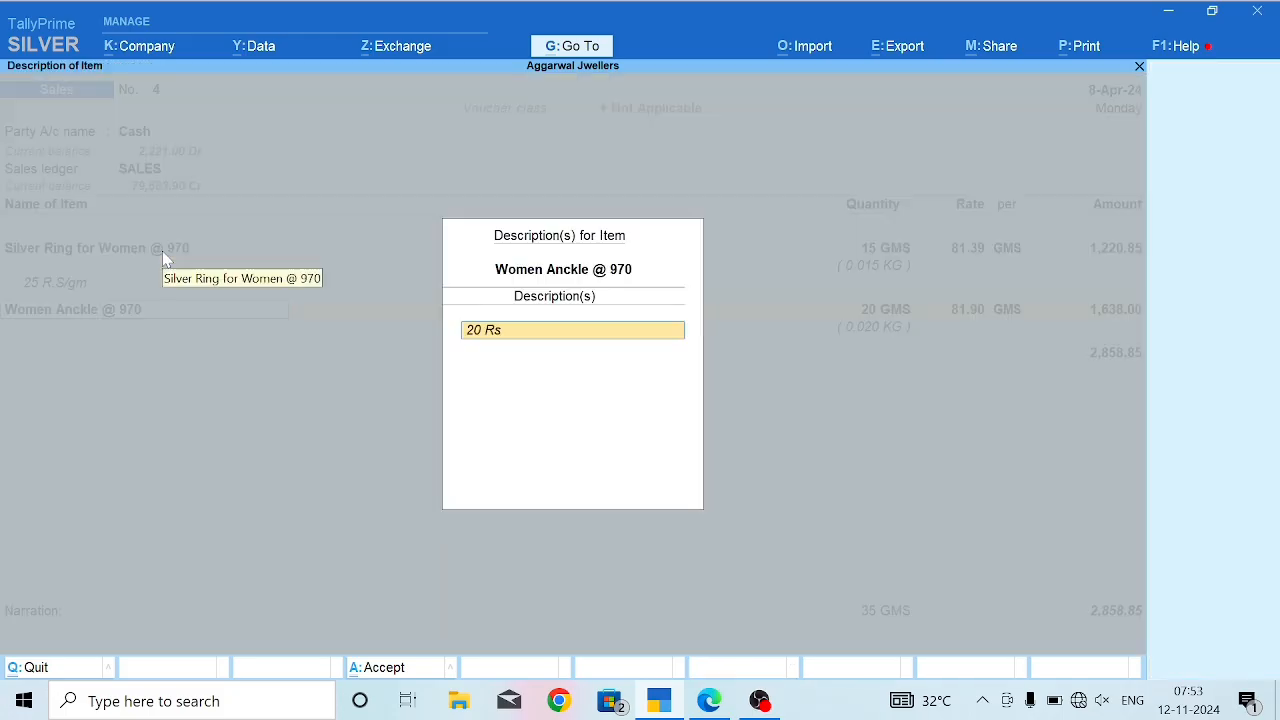
{"action": "type", "text": "/g"}
{"action": "key", "text": "Return"}
{"action": "key", "text": "Return"}
{"action": "key", "text": "Return"}
{"action": "key", "text": "Return"}
{"action": "key", "text": "Return"}
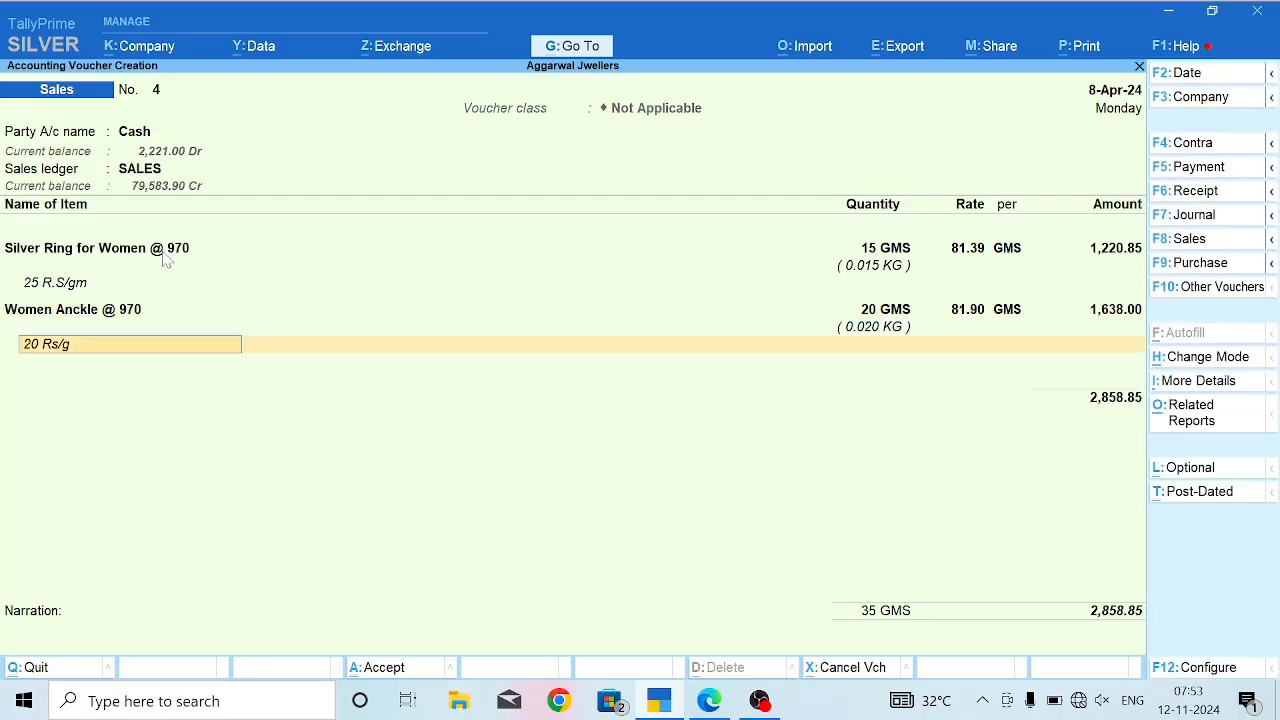
{"action": "key", "text": "Return"}
{"action": "key", "text": "Return"}
Add the CGST, SGST and ROUND OFF ledgers below the items with their automatically calculated amounts.
{"action": "type", "text": "Cg"}
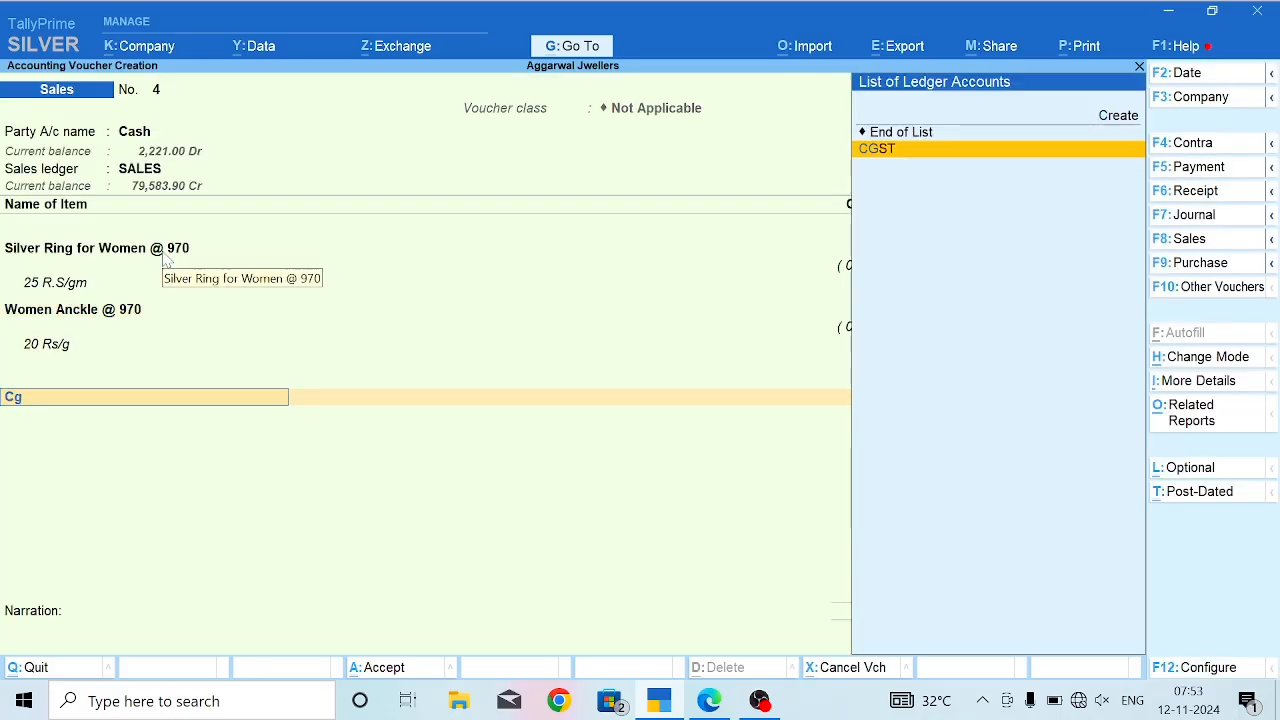
{"action": "key", "text": "Return"}
{"action": "key", "text": "Return"}
{"action": "type", "text": "Sg"}
{"action": "key", "text": "Return"}
{"action": "key", "text": "Return"}
{"action": "type", "text": "Ro"}
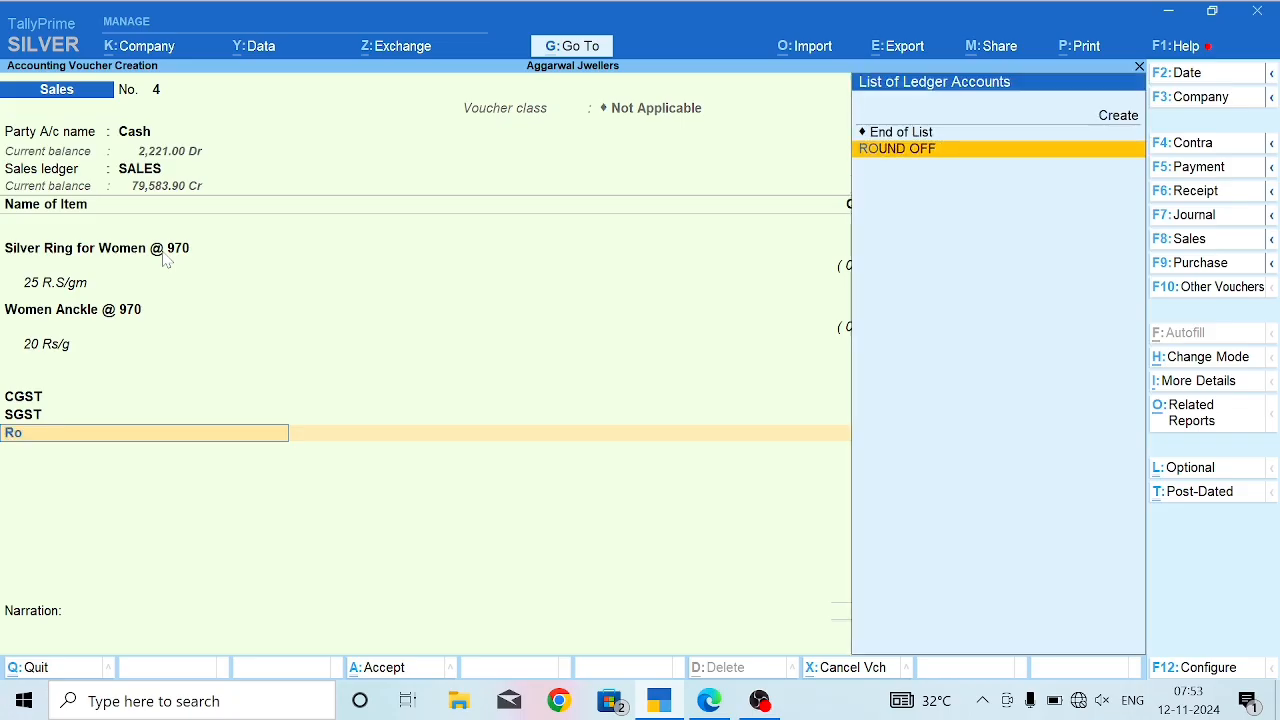
{"action": "key", "text": "Return"}
{"action": "key", "text": "Return"}
Add the MAKING CHARGES ledger below ROUND OFF, leaving its rate blank.
{"action": "type", "text": "Mak"}
{"action": "key", "text": "Return"}
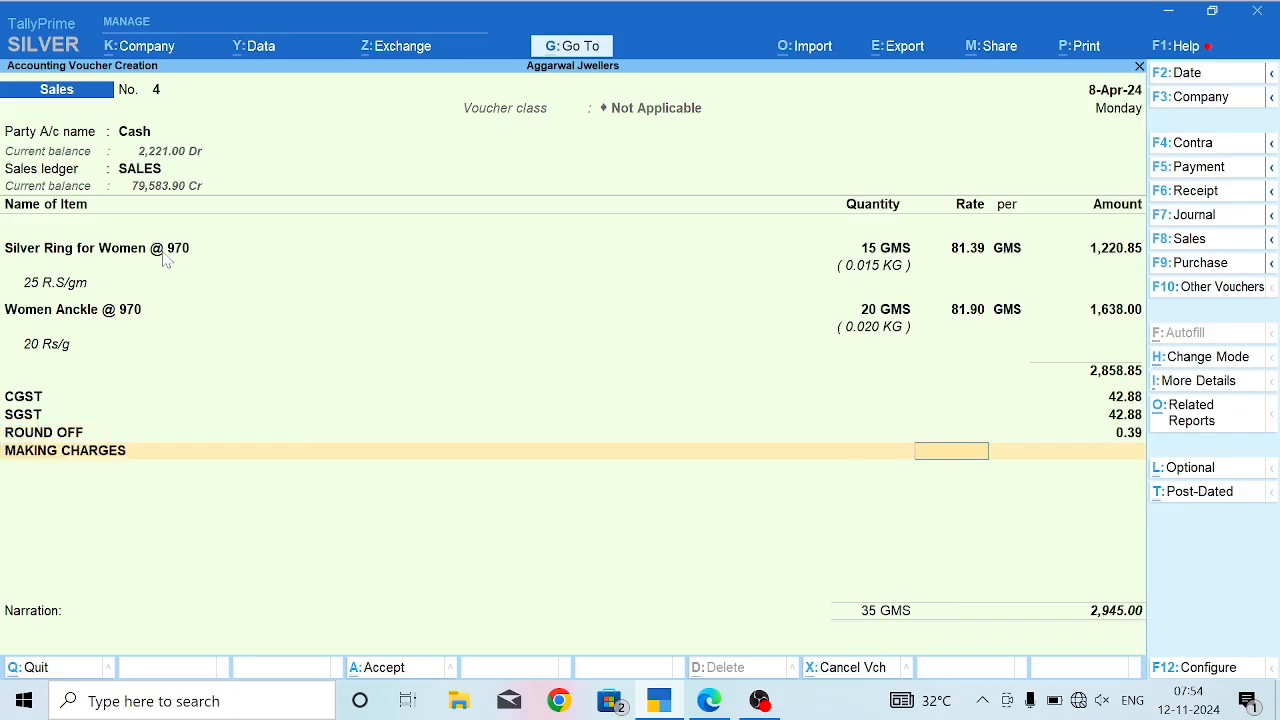
{"action": "key", "text": "Return"}
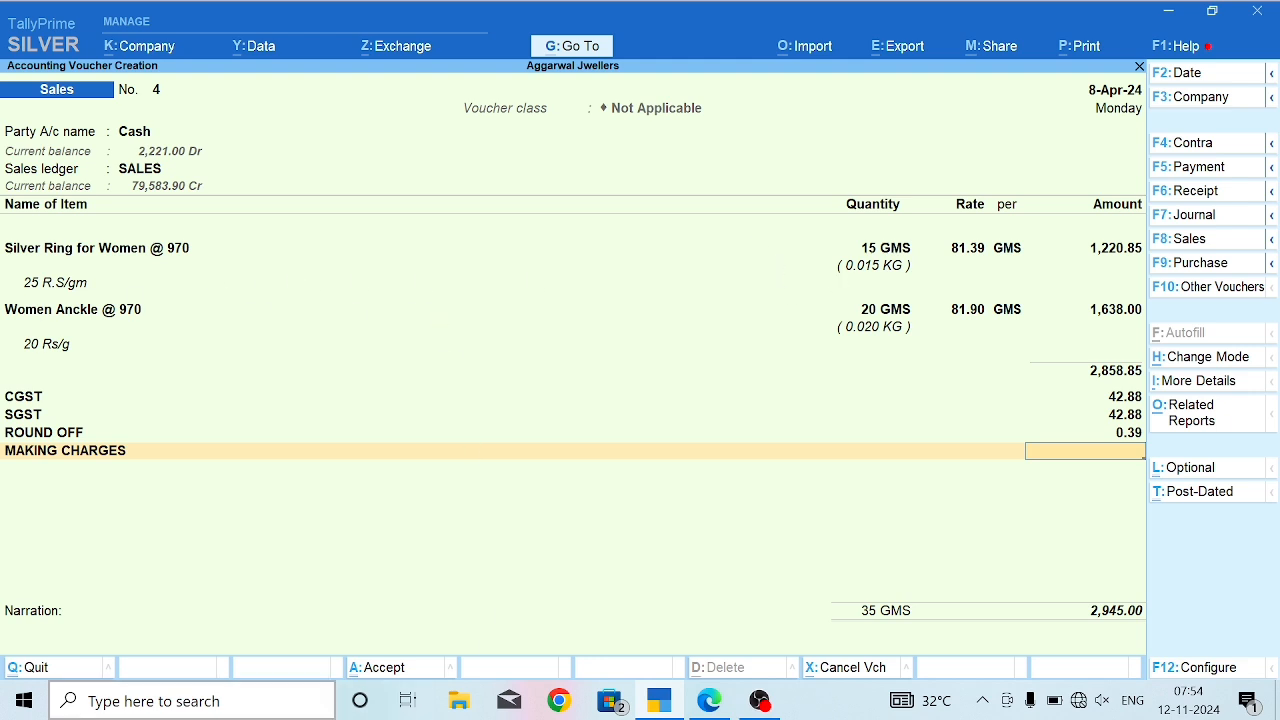
Switch to the Windows Calculator and work out the ring's making charge as 25 times 15.
{"action": "left_click", "coordinate": [289, 703]}
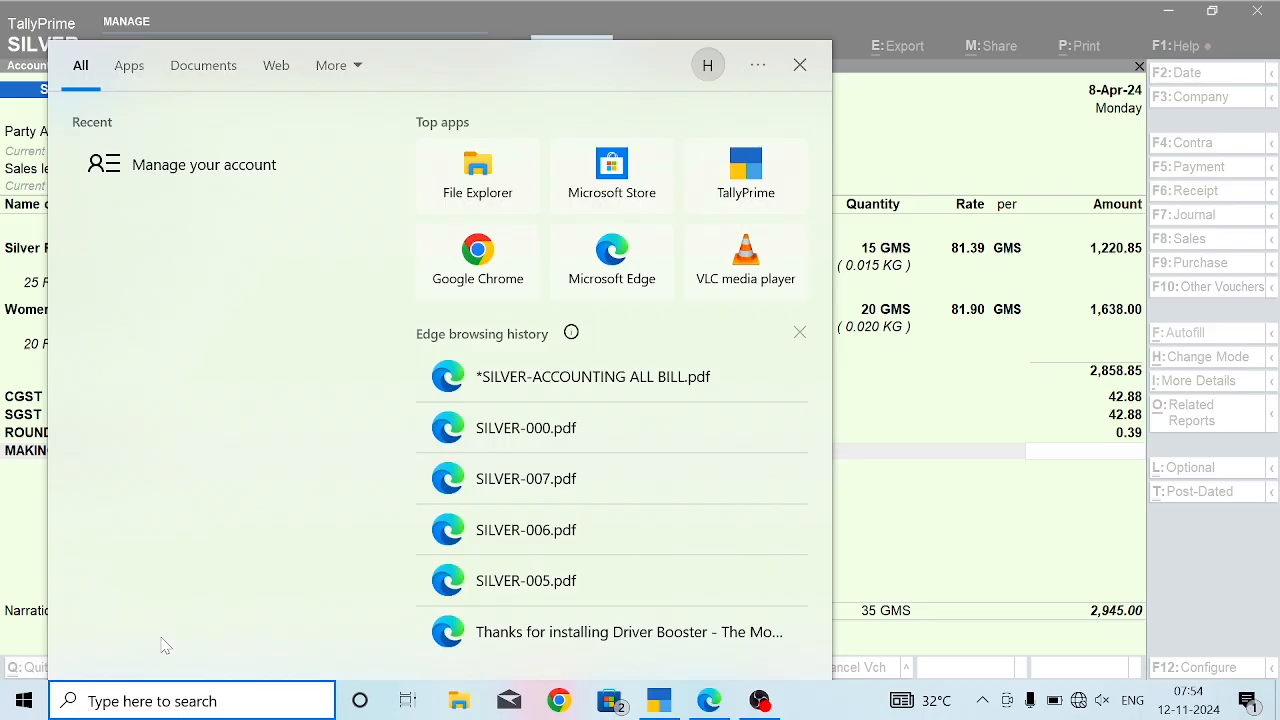
{"action": "type", "text": "cal"}
{"action": "left_click", "coordinate": [205, 143]}
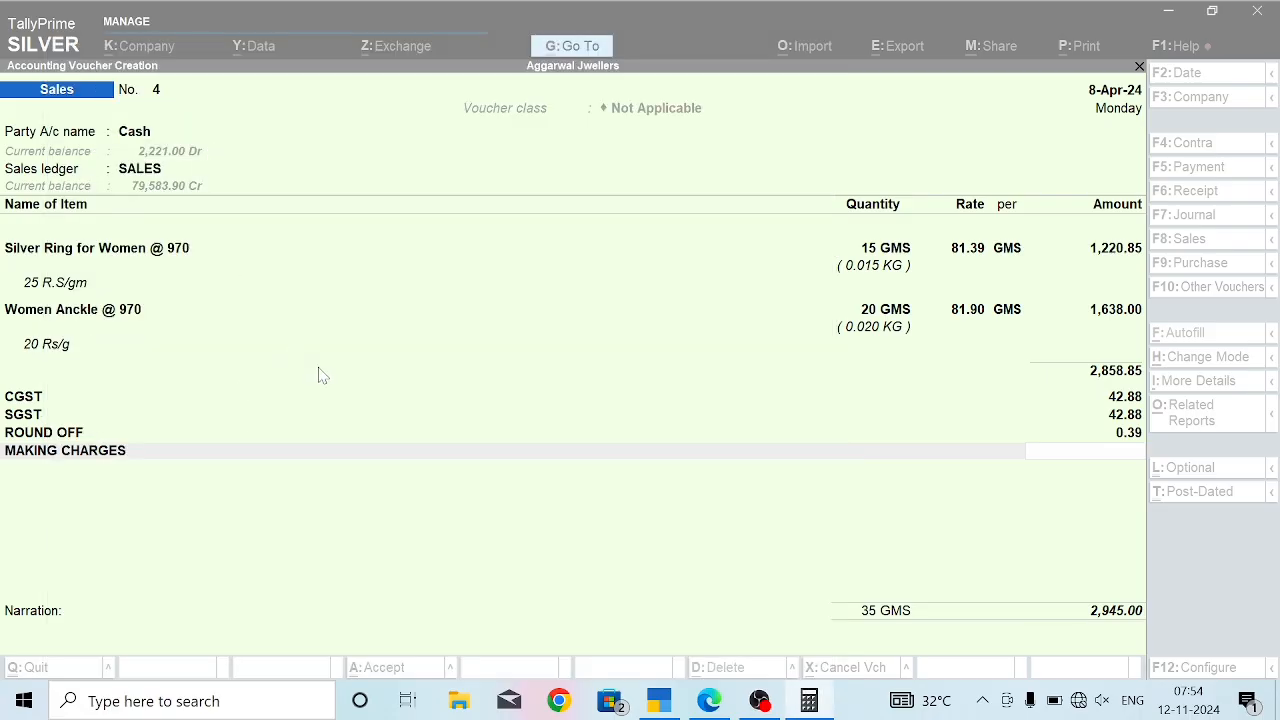
{"action": "type", "text": "25"}
{"action": "key", "text": "slash"}
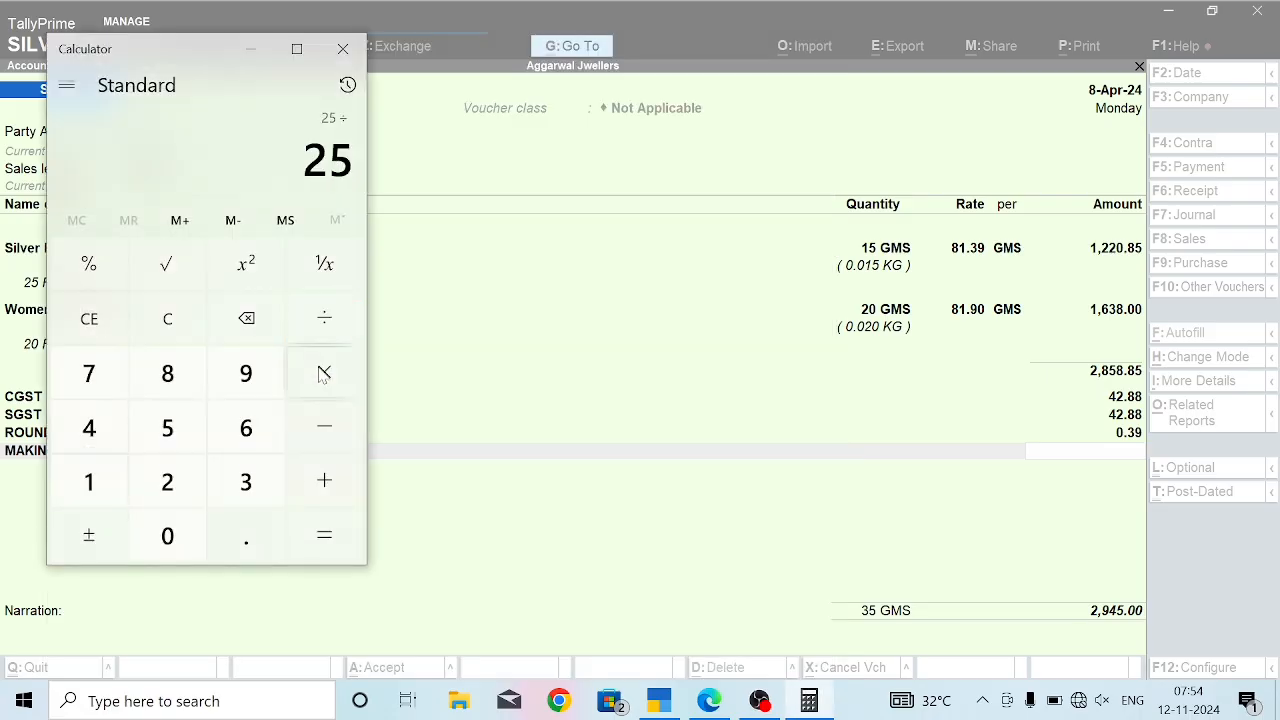
{"action": "key", "text": "asterisk"}
{"action": "type", "text": "5"}
{"action": "key", "text": "BackSpace"}
{"action": "type", "text": "15"}
{"action": "key", "text": "Return"}
{"action": "left_click", "coordinate": [194, 334]}
{"action": "left_click_drag", "start_coordinate": [210, 62], "coordinate": [574, 30]}
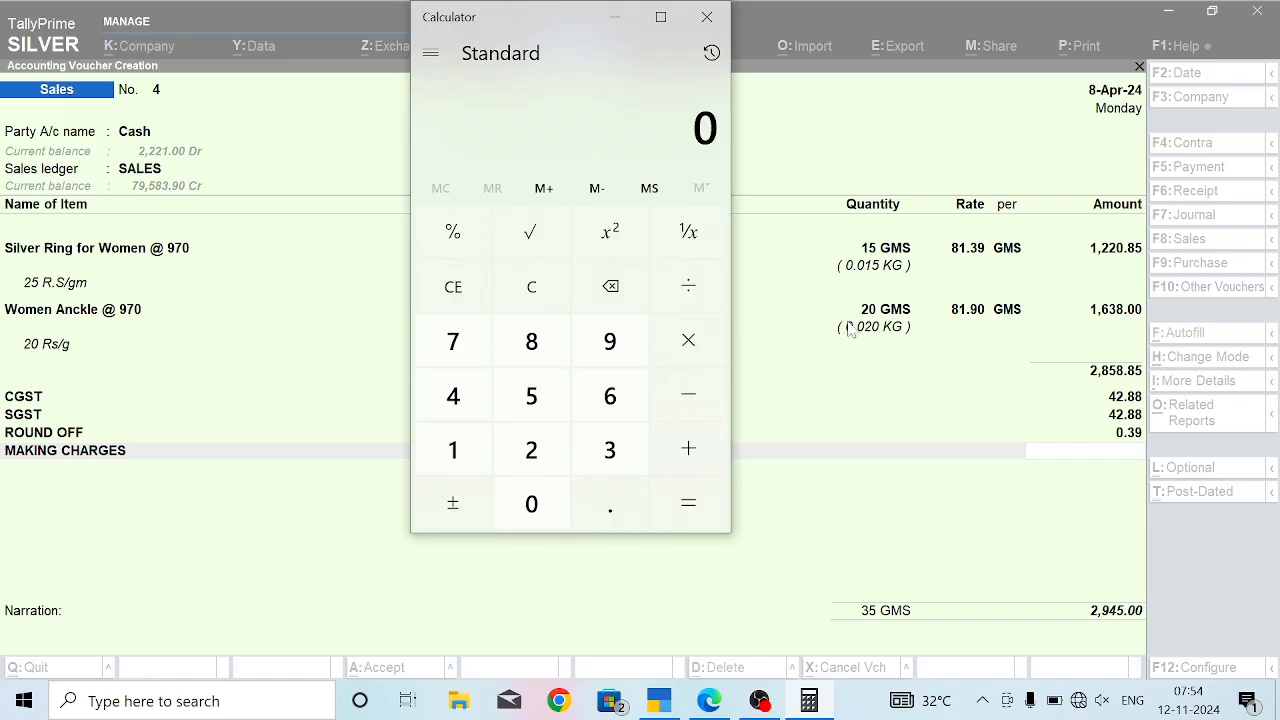
Calculate the anklet's making charge as 20 times 20 and add the ring's 375 to it.
{"action": "type", "text": "20*"}
{"action": "key", "text": "Return"}
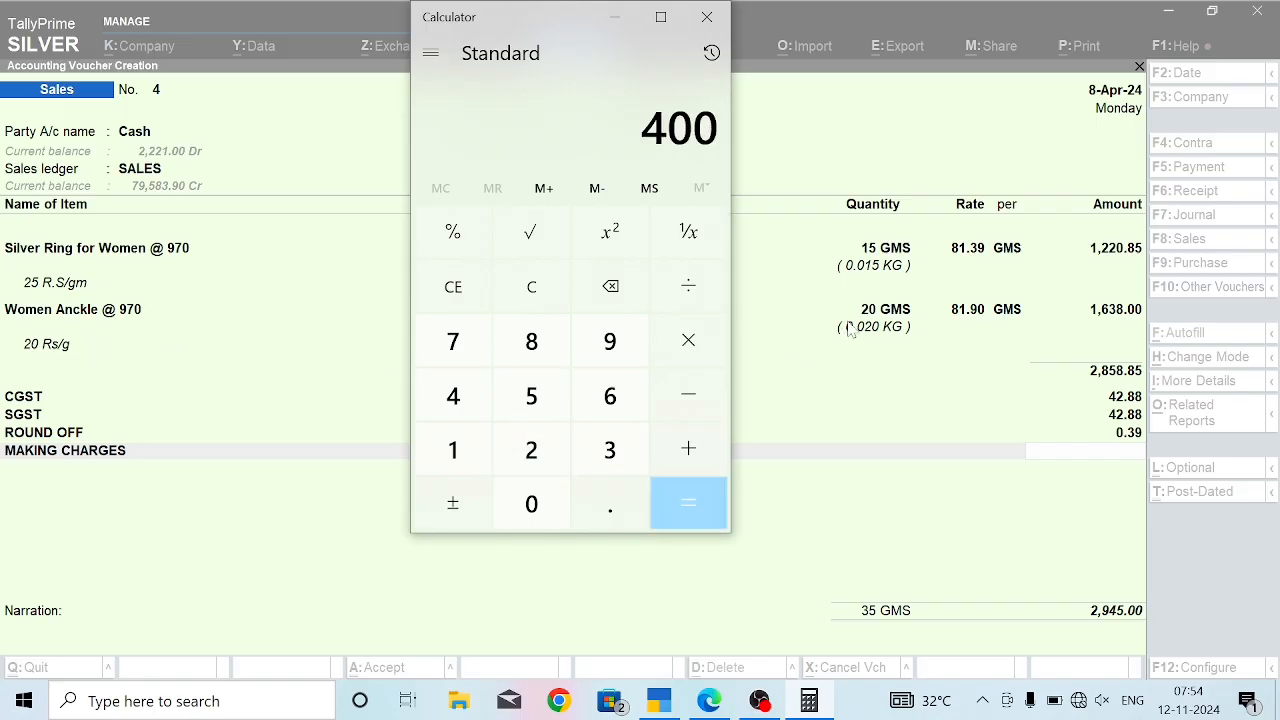
{"action": "type", "text": "+375"}
{"action": "key", "text": "Return"}
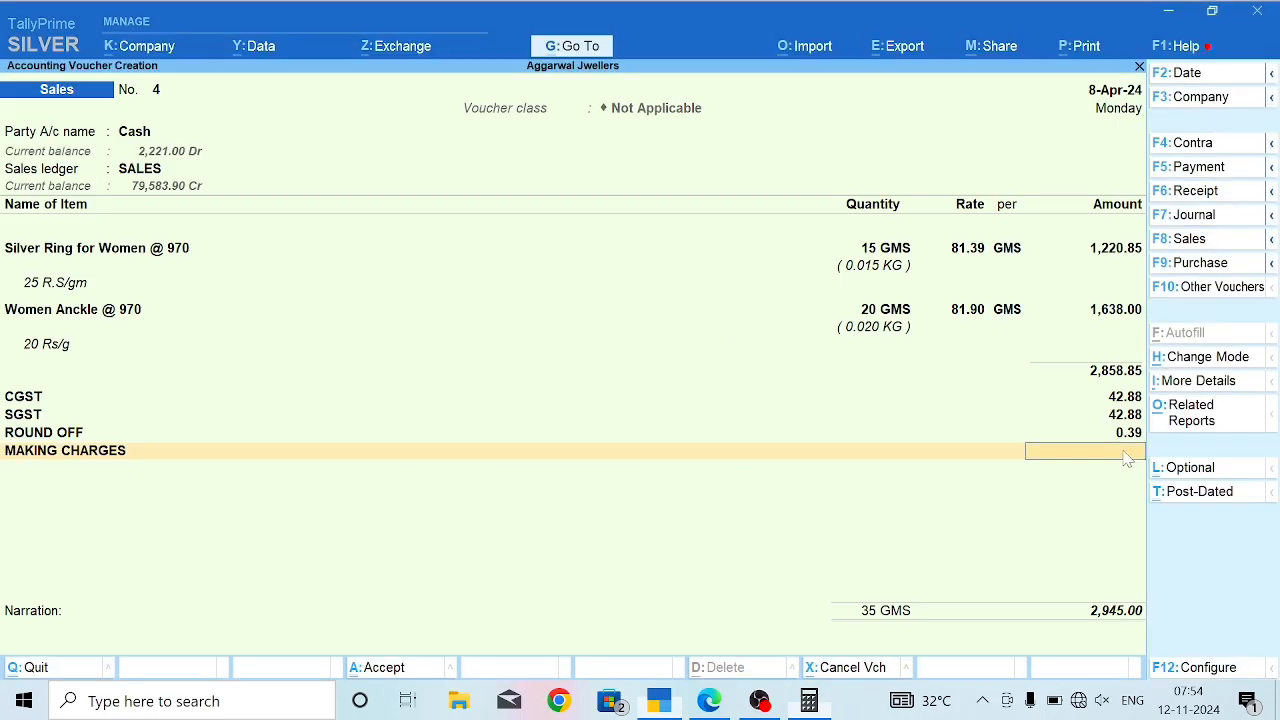
Return to the TallyPrime voucher and enter 775 as the making charges amount.
{"action": "left_click", "coordinate": [1135, 456]}
{"action": "type", "text": "775"}
{"action": "key", "text": "Return"}
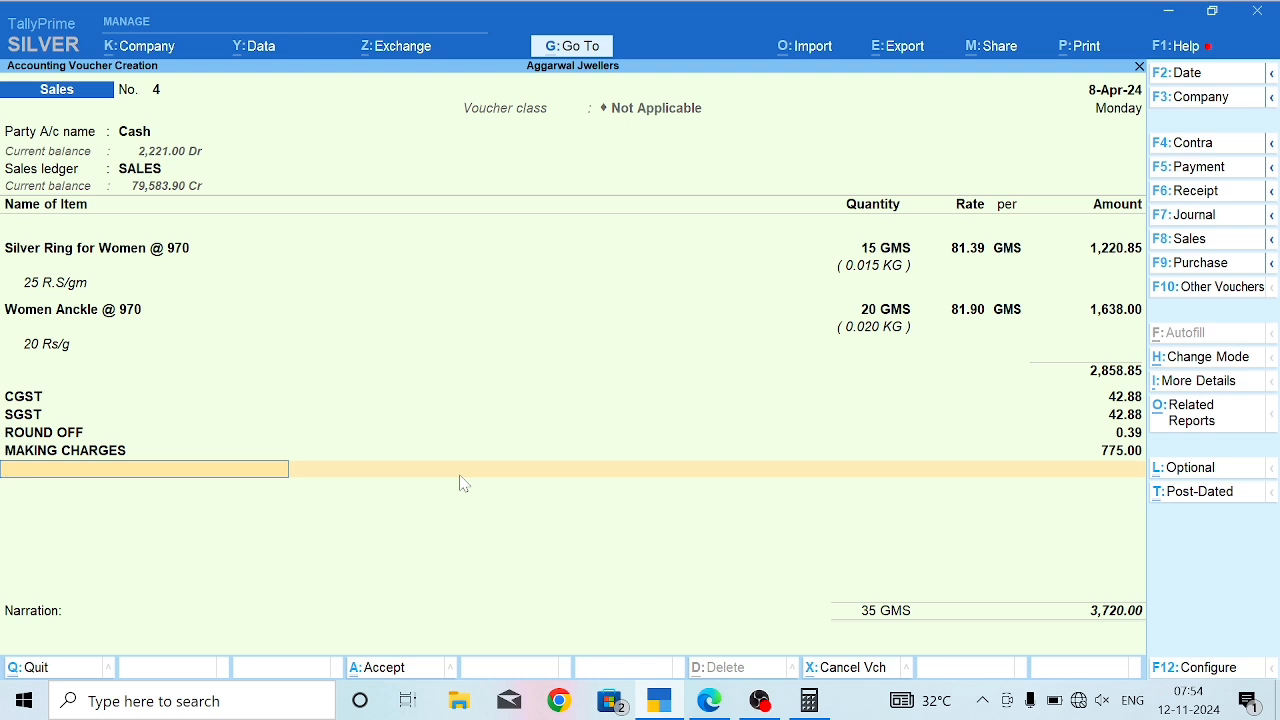
Change the MAKING CHARGES amount to 375 to cover the women's ring alone.
{"action": "key", "text": "BackSpace"}
{"action": "type", "text": "37"}
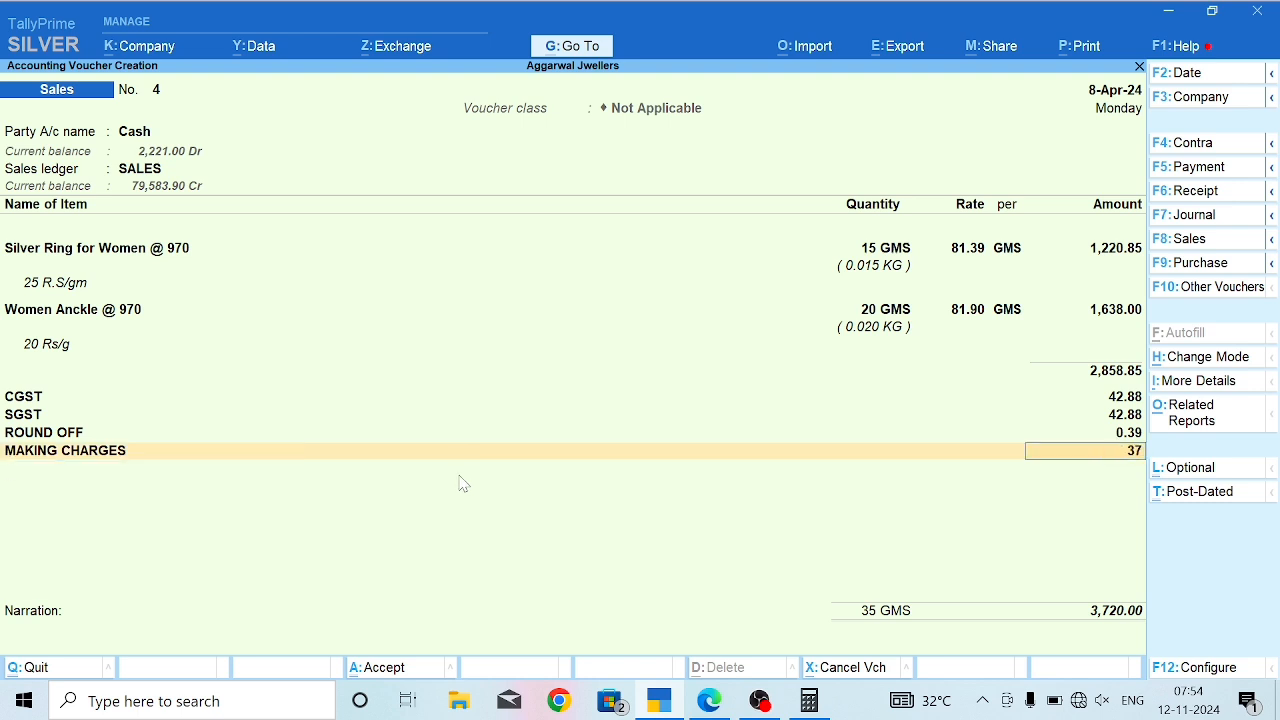
{"action": "type", "text": "7"}
{"action": "key", "text": "BackSpace"}
{"action": "type", "text": "5"}
{"action": "key", "text": "Return"}
Add a second MAKING CHARGES line of 400 for the anklet and end the ledger entries, continuing to the narration.
{"action": "type", "text": "Mak"}
{"action": "key", "text": "Return"}
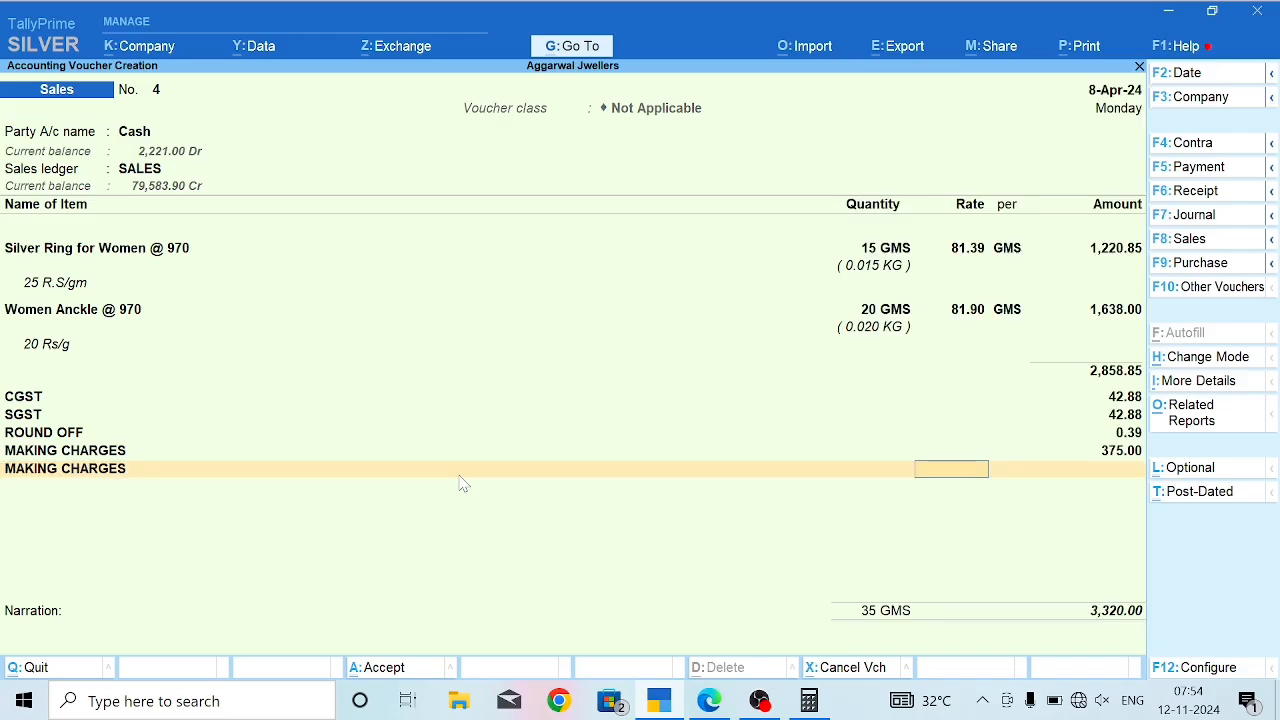
{"action": "key", "text": "Return"}
{"action": "type", "text": "400"}
{"action": "key", "text": "Return"}
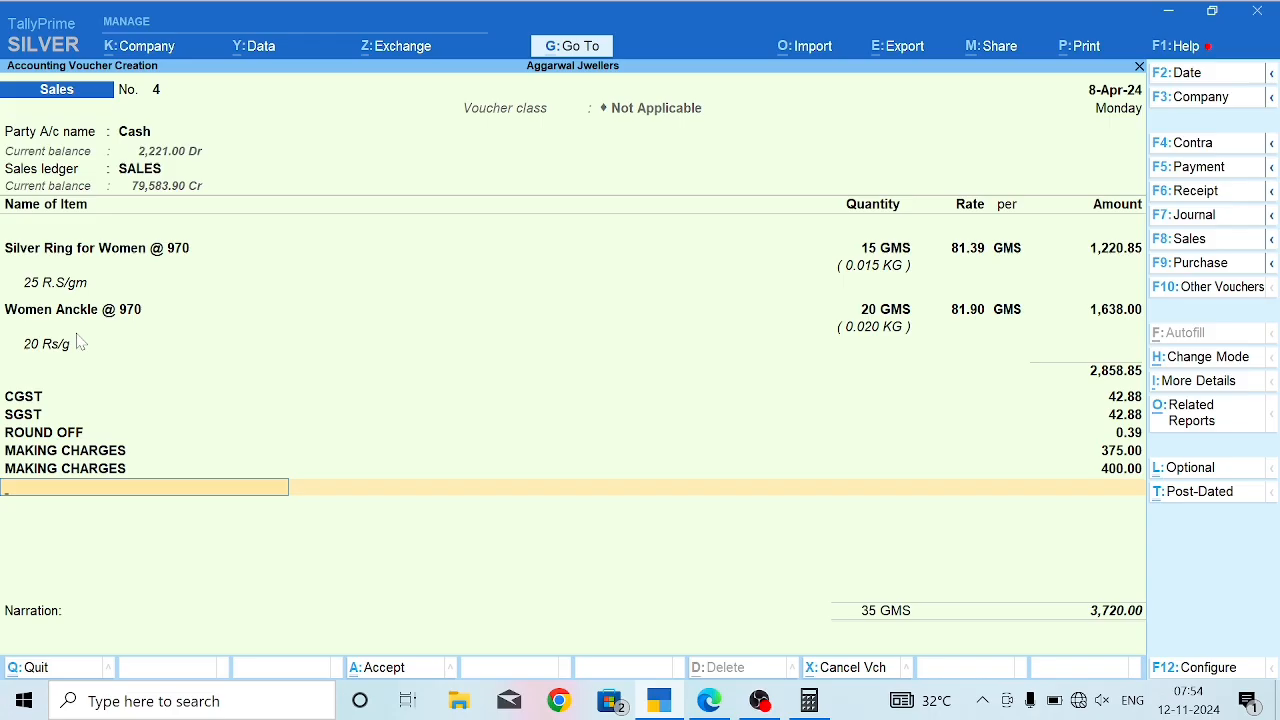
{"action": "key", "text": "Return"}
{"action": "key", "text": "Return"}
{"action": "key", "text": "Return"}
{"action": "key", "text": "Return"}
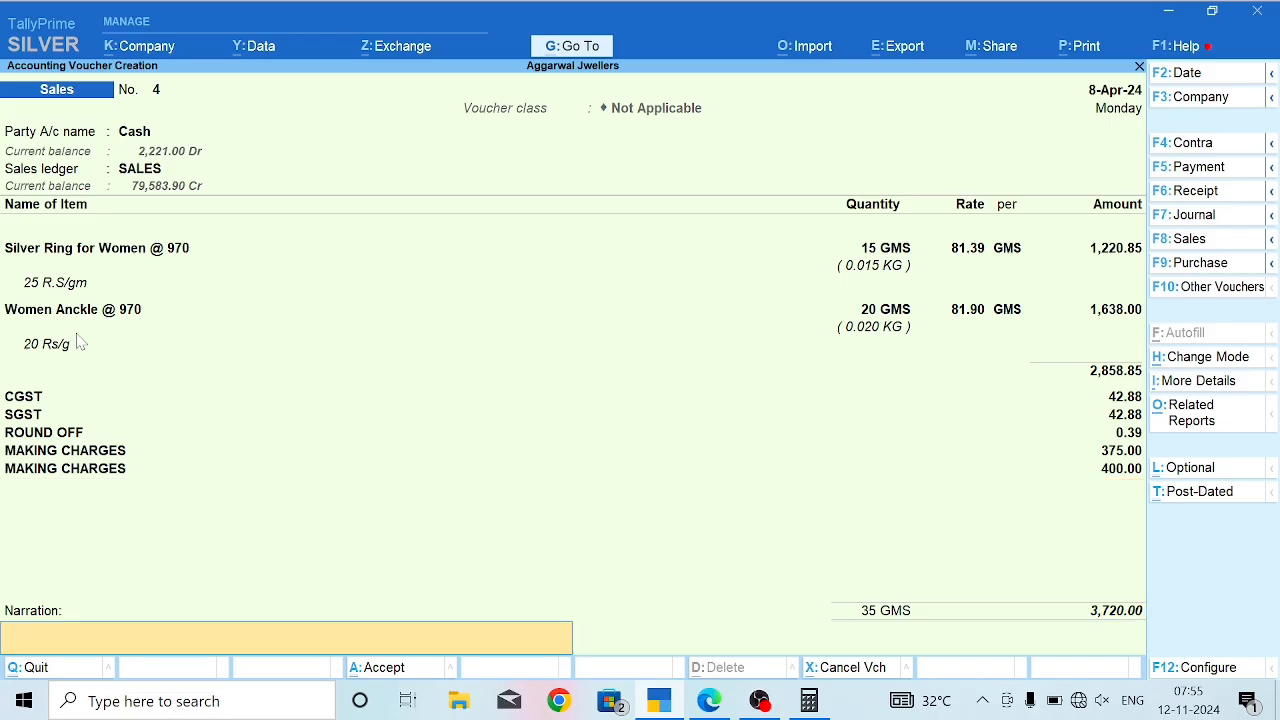